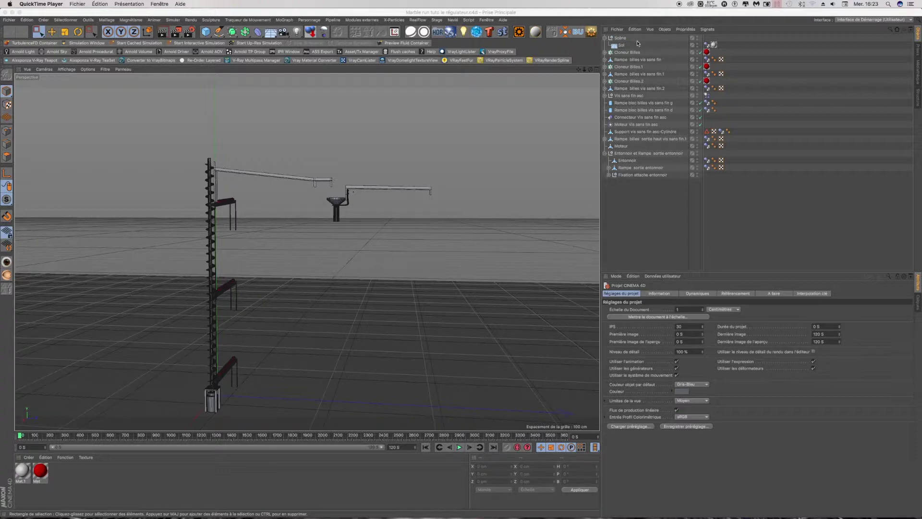
Collapse the Scène group and begin renaming the Cloneur Billes object.
left_click(606, 39)
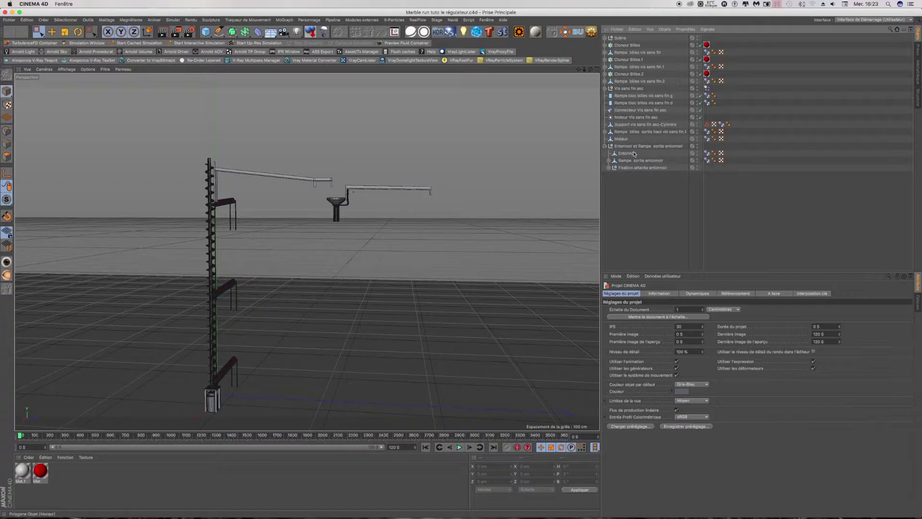
left_click(620, 45)
double_click(621, 46)
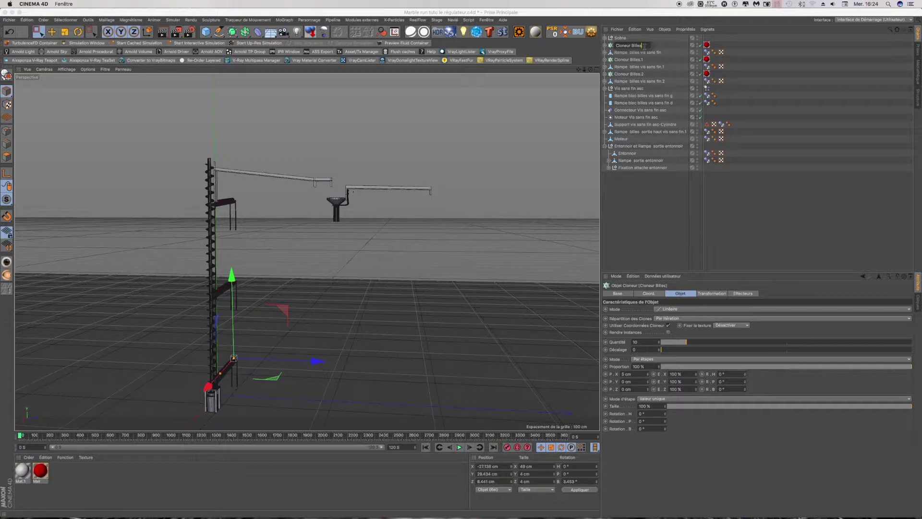
Name the bottom cloner Cloneur Billes bas vsf and copy its suffix.
type("bibas vsf")
double_click(643, 52)
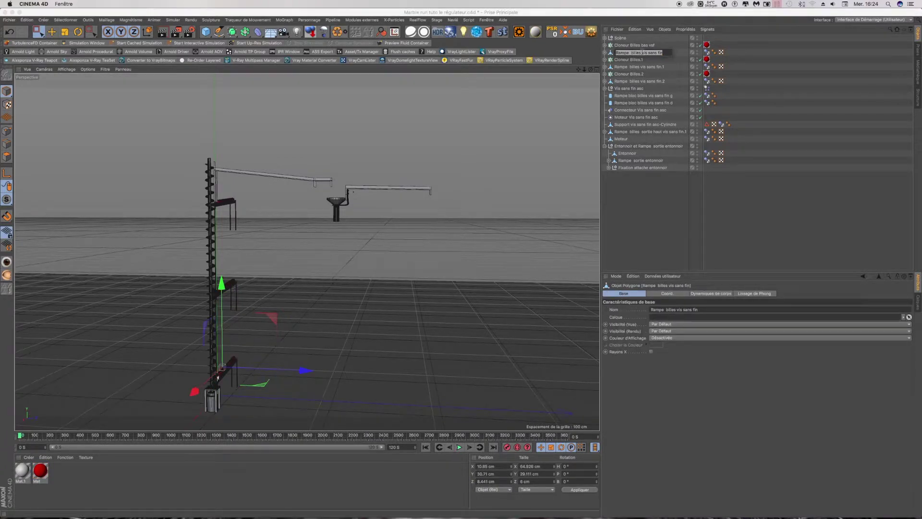
key("Return")
double_click(644, 45)
left_click_drag(642, 45, 659, 47)
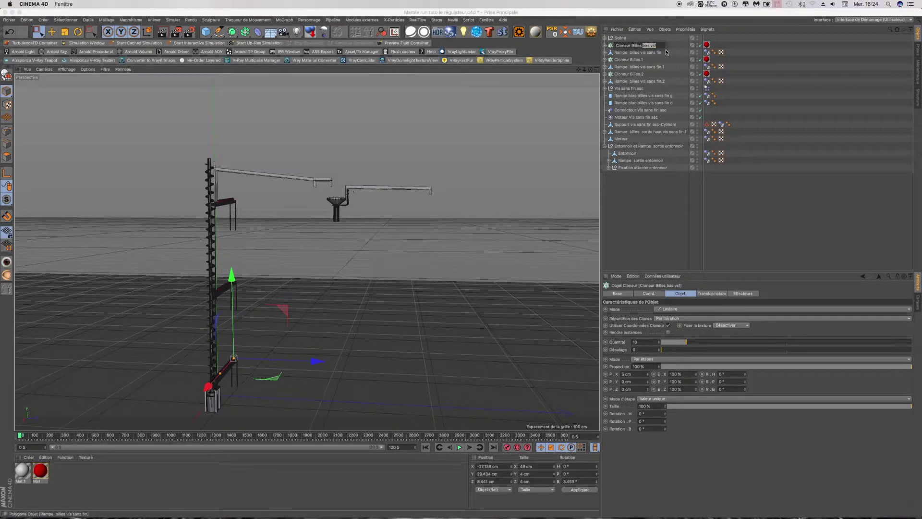
Rename the bottom ramp to Rampe billes bas vsf.
double_click(644, 52)
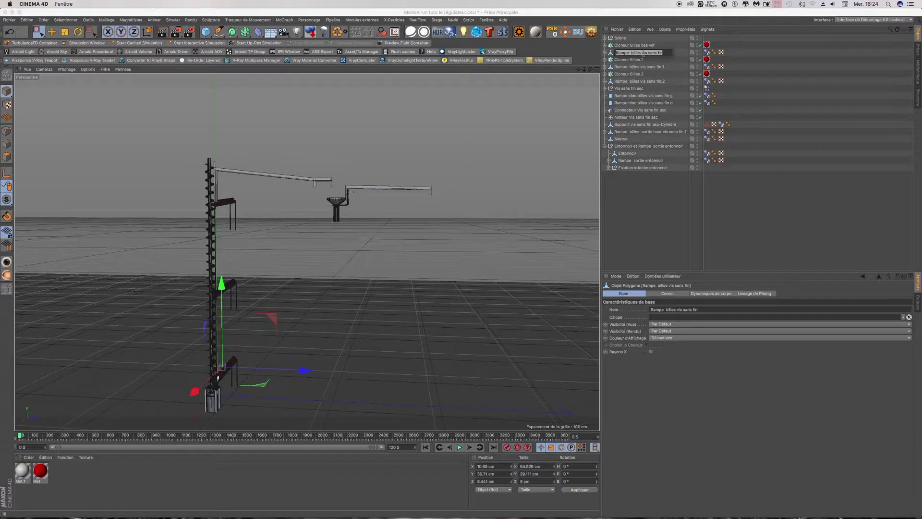
left_click_drag(642, 52, 667, 57)
left_click(643, 53)
left_click(644, 47)
double_click(644, 46)
left_click_drag(643, 45, 657, 46)
key("super+c")
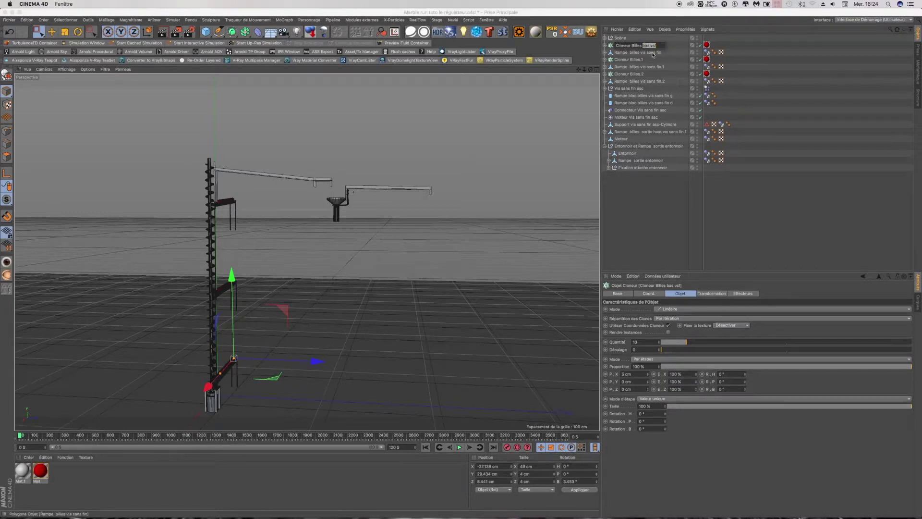
double_click(646, 53)
left_click_drag(642, 53, 650, 53)
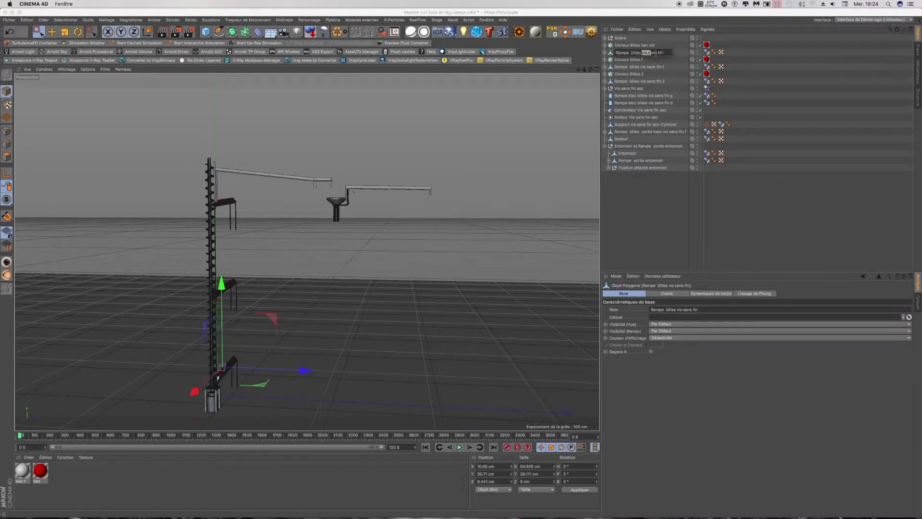
key("super+v")
Rename the middle cloner and its ramp with the milieu vsf suffix.
double_click(630, 59)
key("Return")
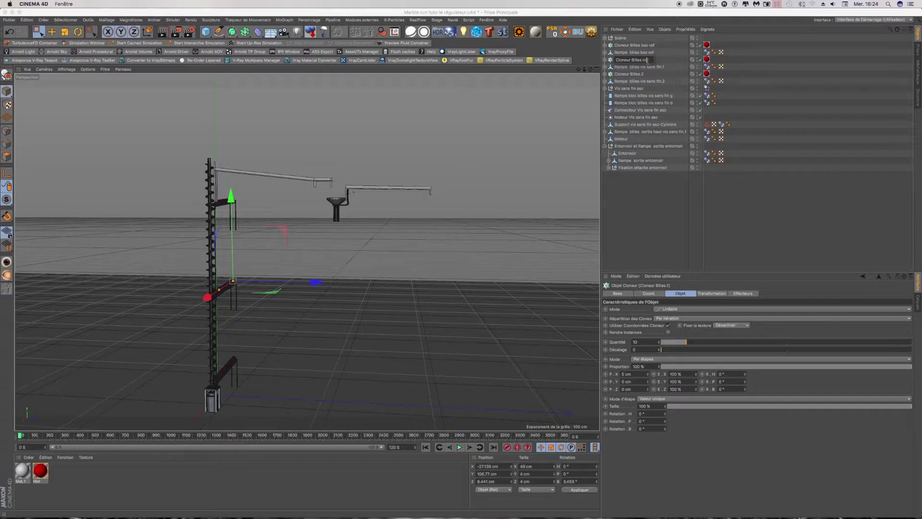
type("milieu vsf")
left_click_drag(633, 60, 667, 67)
key("super+c")
double_click(667, 67)
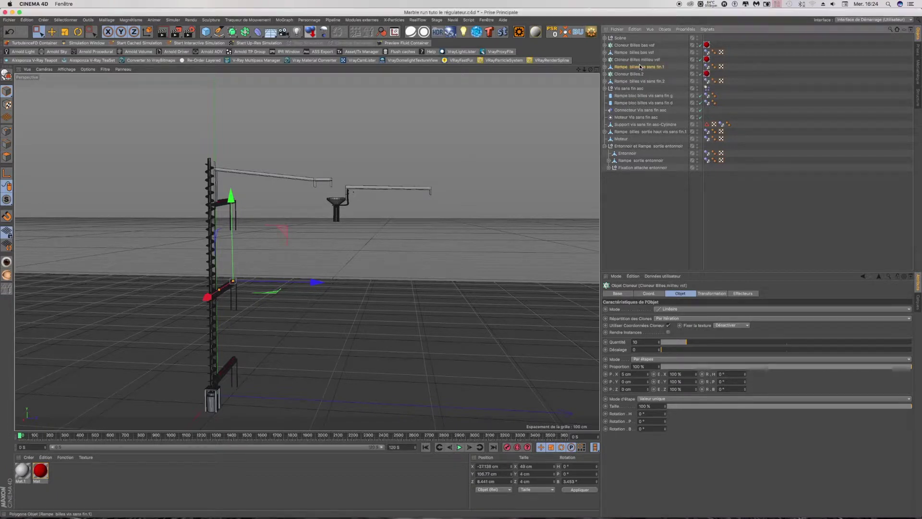
left_click_drag(643, 68, 666, 67)
key("super+v")
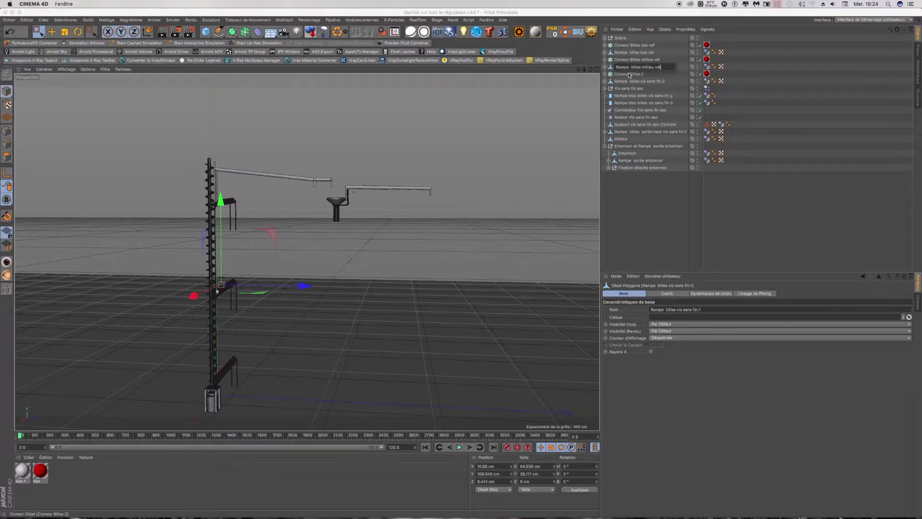
left_click(642, 75)
Rename the top cloner and ramp with haut vsf, then select all six objects.
double_click(642, 75)
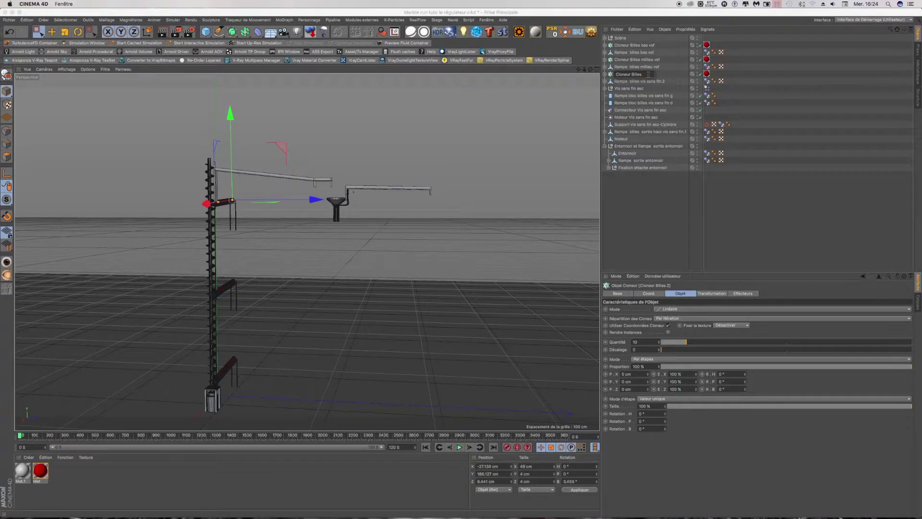
type("haut vsf")
left_click_drag(653, 74, 638, 75)
left_click(644, 81)
double_click(644, 82)
left_click_drag(644, 82, 648, 93)
type("haut vsf")
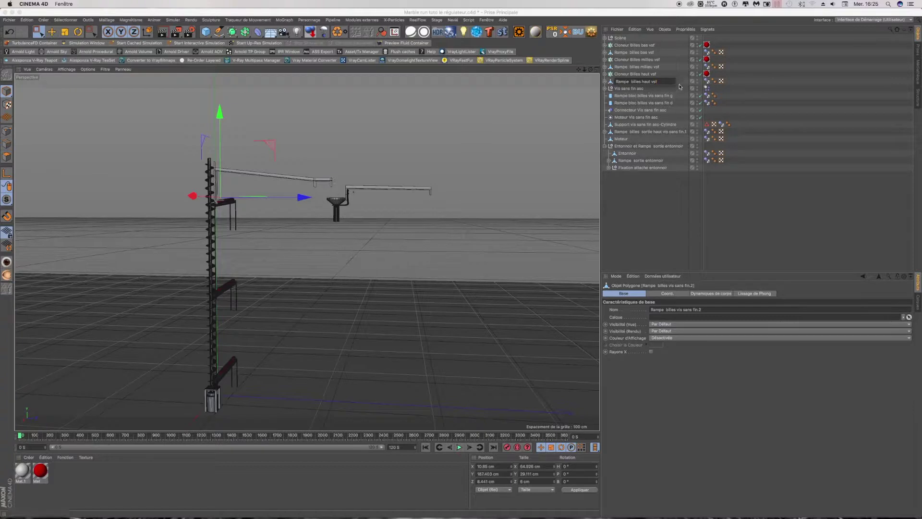
left_click(675, 83)
left_click_drag(675, 83, 610, 47)
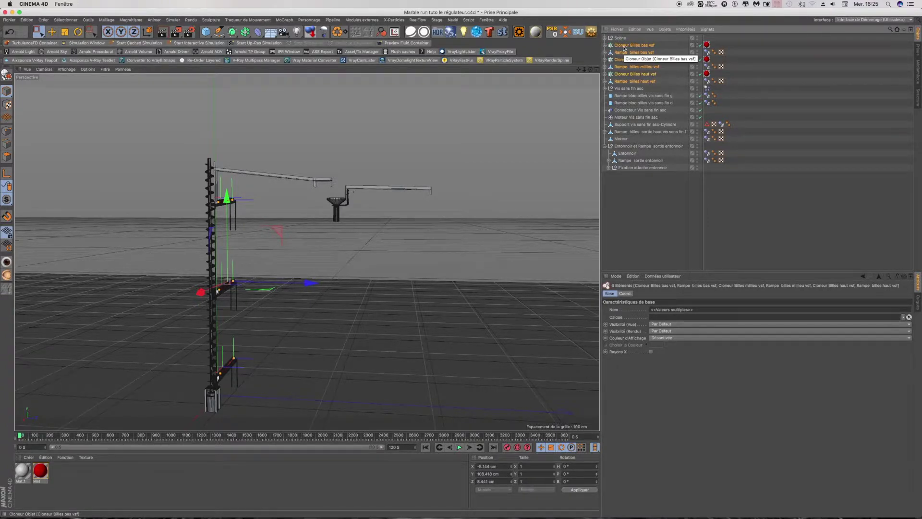
Group the six cloners and ramps under a null named Cloneurs et rampes billes vsf.
key("alt+g")
double_click(622, 45)
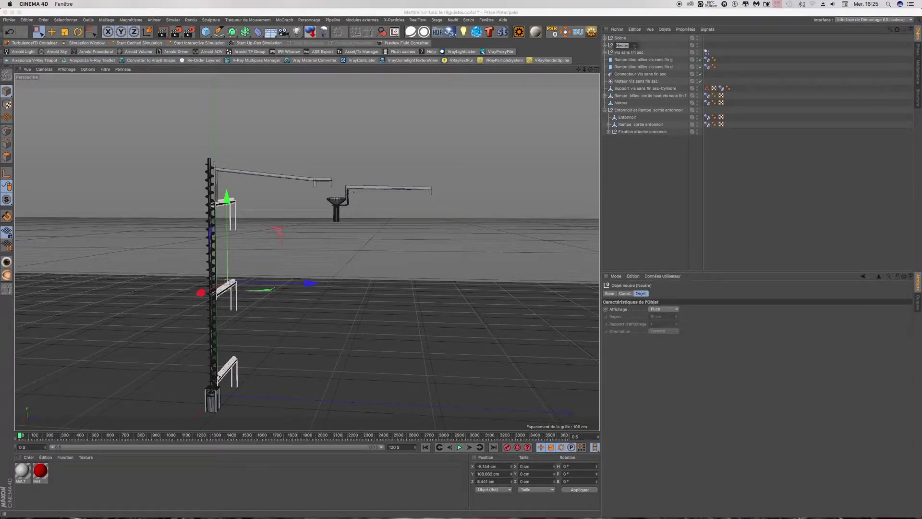
type("C")
type("i")
type(" v")
left_click(628, 54)
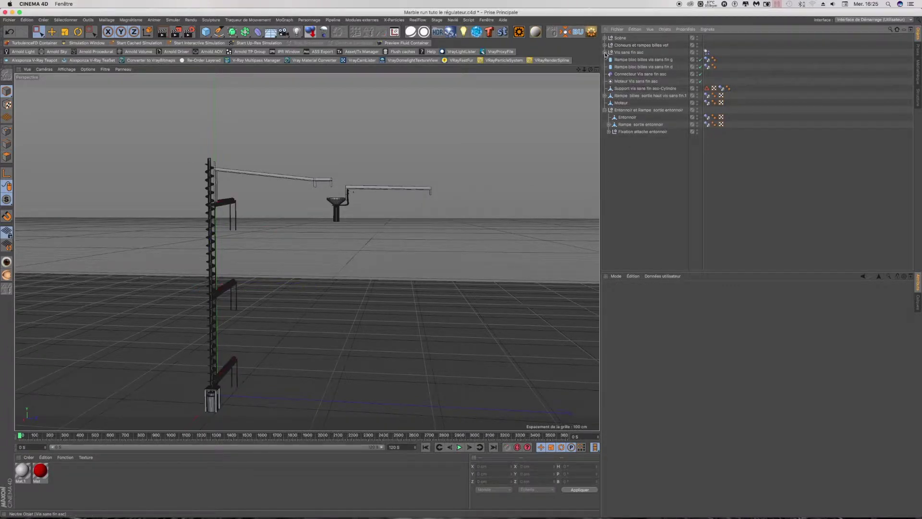
Rename Vis sans fin asc to Vis sans fin and inspect the two ramp blocks.
left_click(606, 53)
double_click(630, 52)
left_click(641, 52)
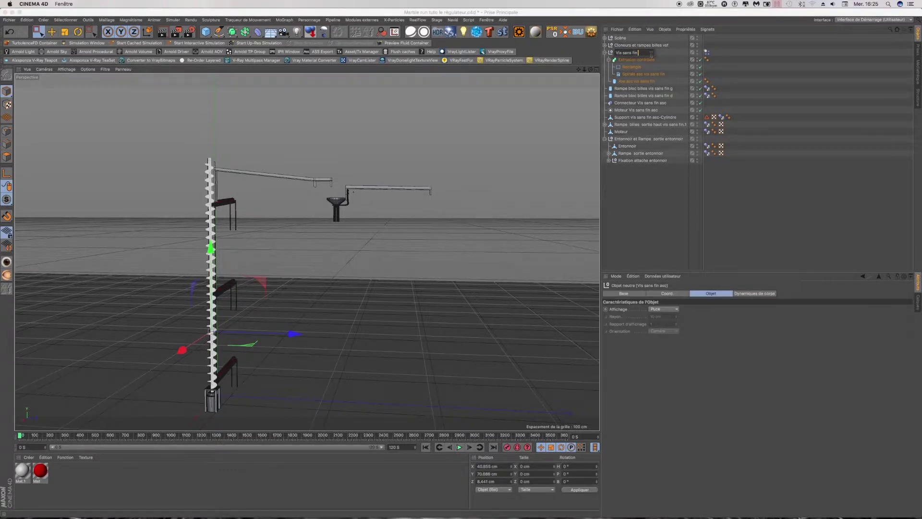
left_click(605, 52)
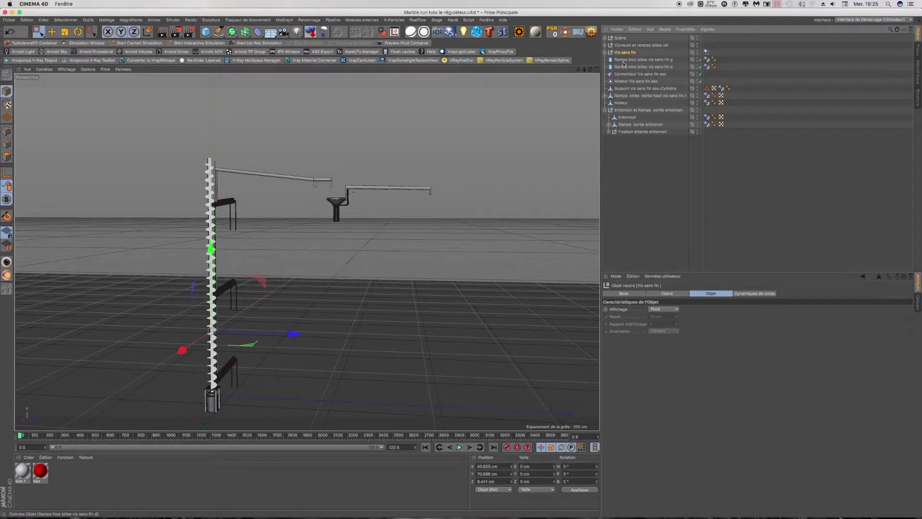
left_click(624, 59)
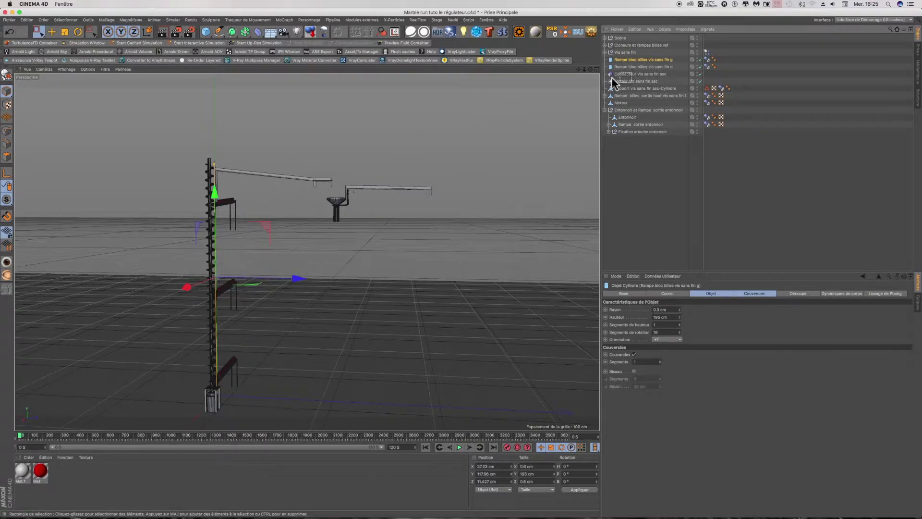
left_click(626, 67)
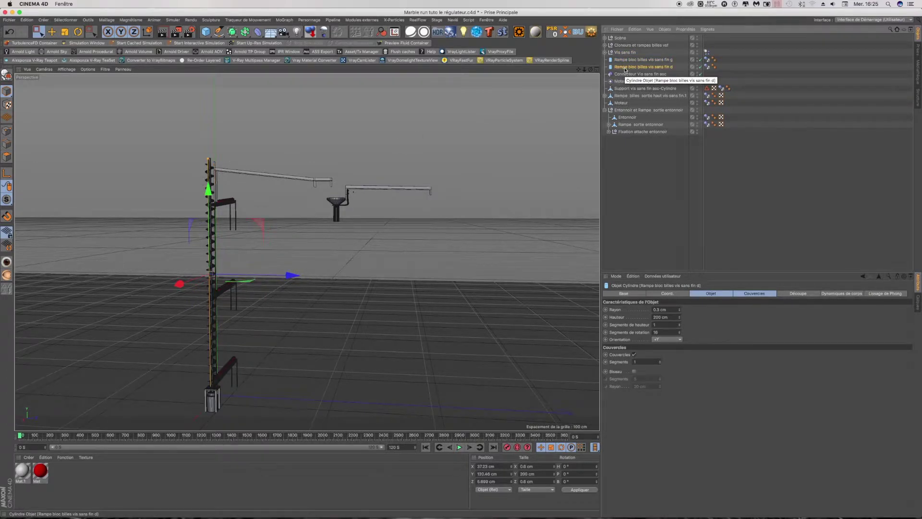
Rename Moteur to Moteur vsf and move it up under Vis sans fin.
double_click(621, 103)
type("vsf")
key("Return")
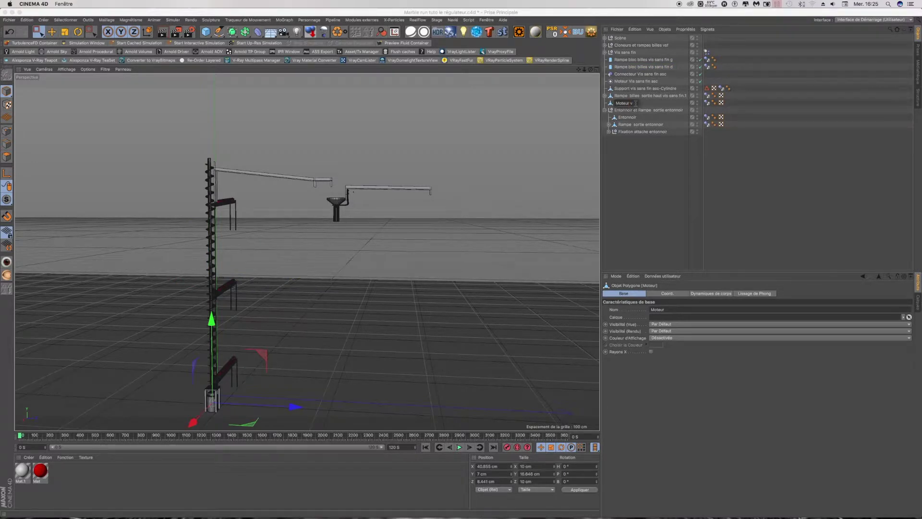
key("Return")
left_click_drag(625, 103, 624, 59)
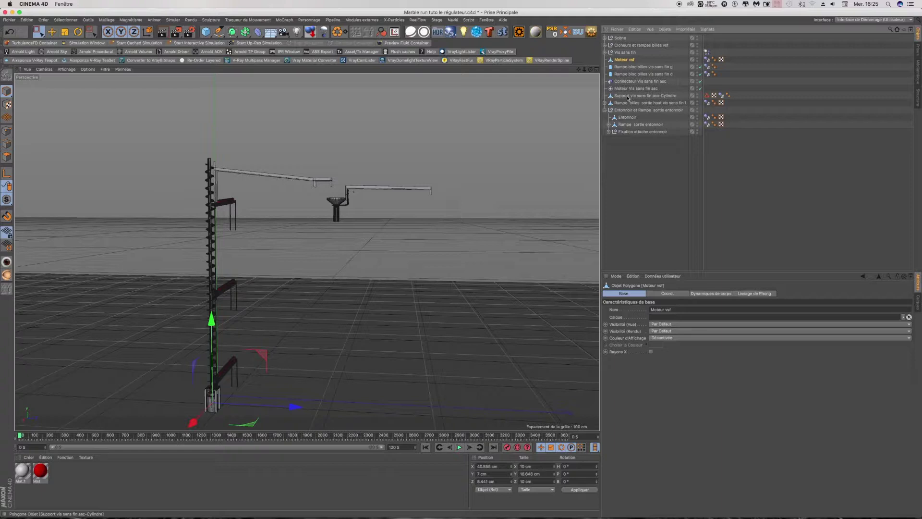
Rename the support cylinder Support vis sans fin and move it under Moteur vsf.
double_click(643, 96)
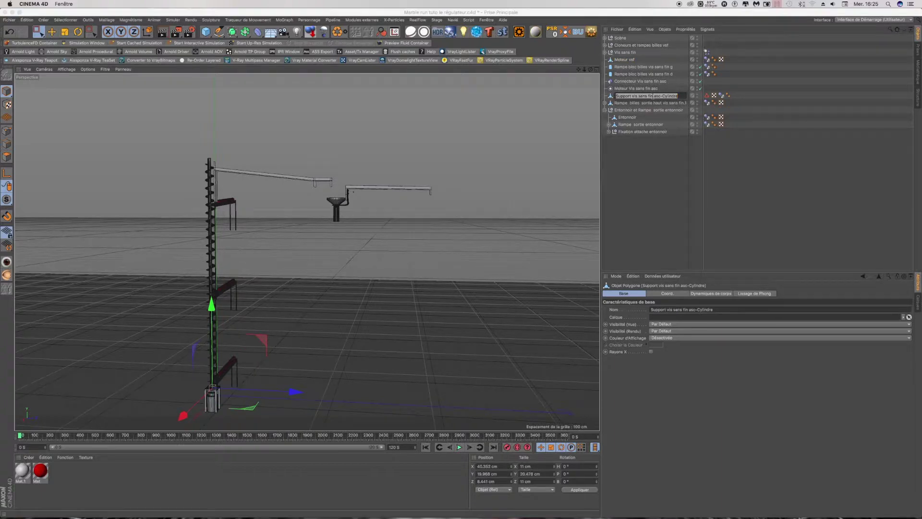
key("Return")
left_click_drag(654, 96, 677, 96)
key("BackSpace")
key("Return")
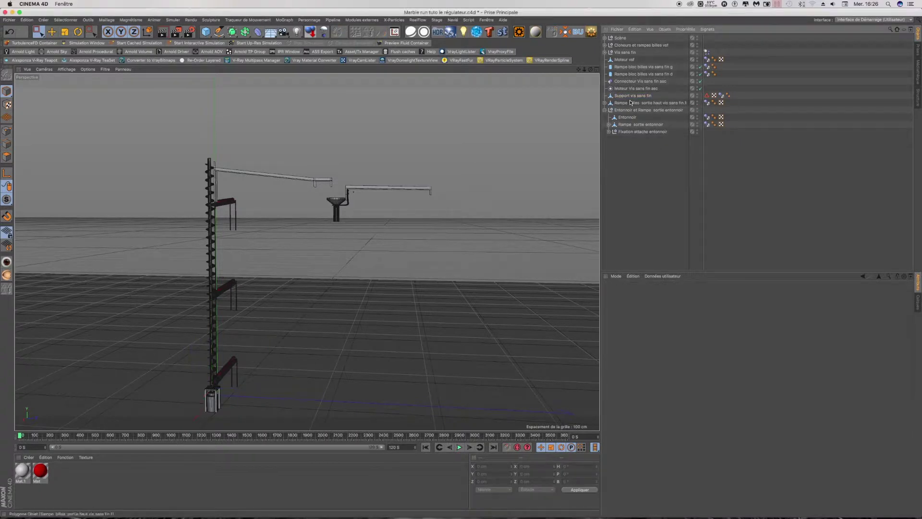
left_click_drag(626, 66, 626, 66)
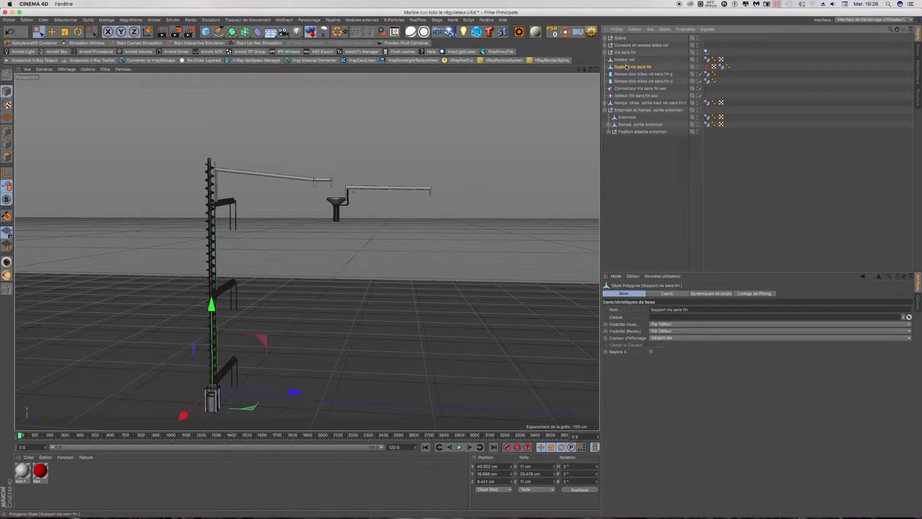
Rename the upper exit ramp Rampe billes sortie haut vsf, move it up, and select the five screw objects.
left_click(606, 110)
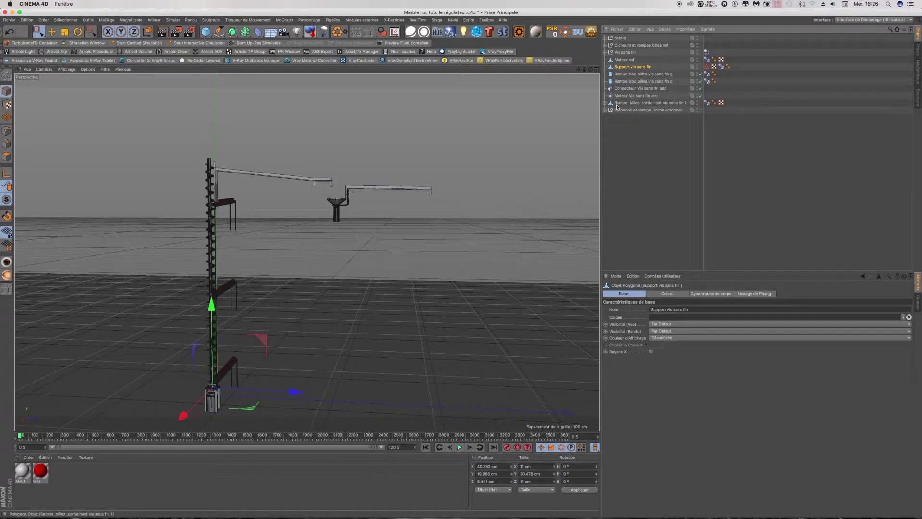
double_click(652, 104)
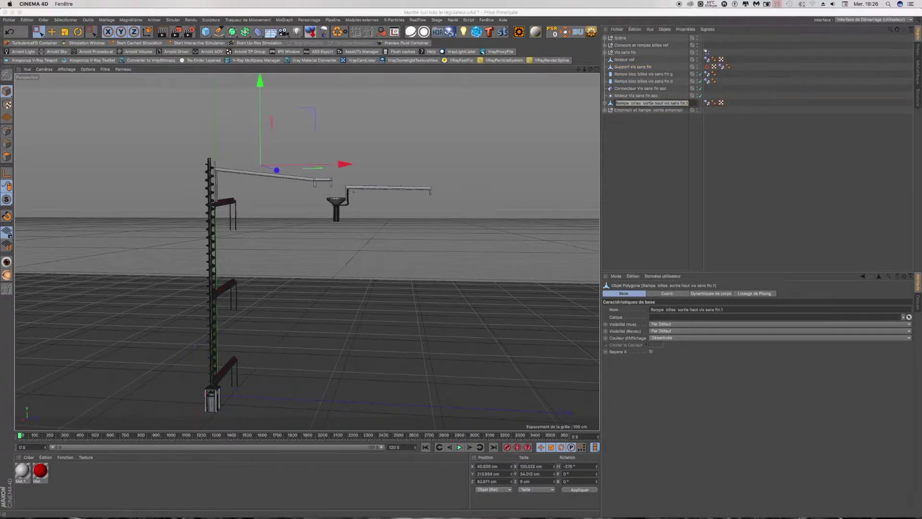
left_click(664, 103)
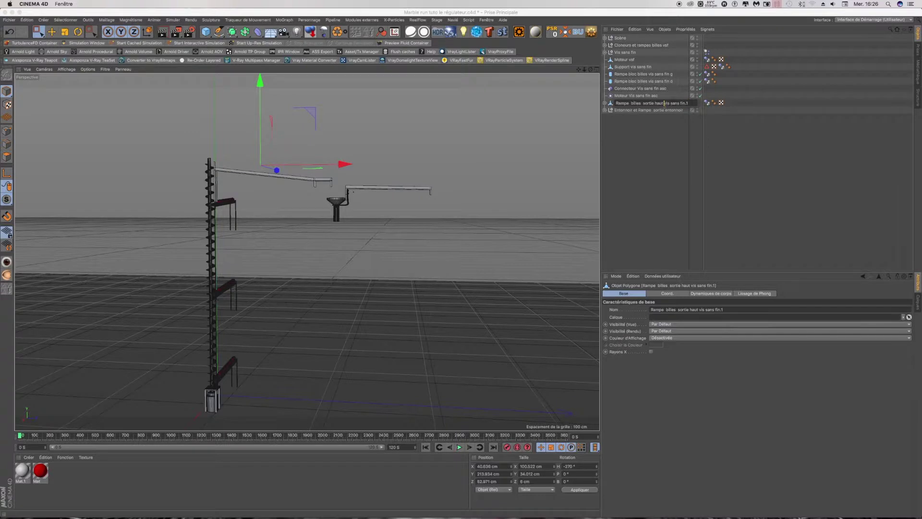
left_click_drag(665, 103, 696, 104)
type("v")
left_click(674, 131)
left_click_drag(631, 103, 627, 66)
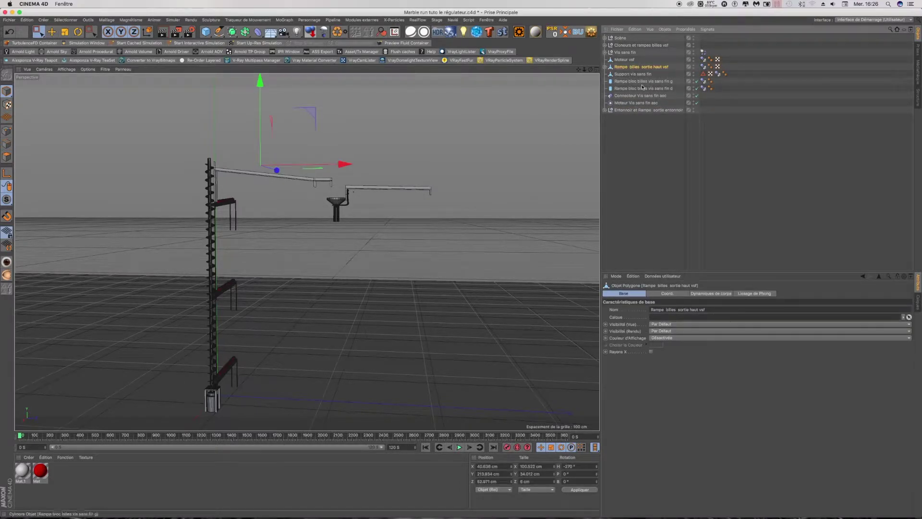
mouse_move(680, 88)
left_mouse_down()
mouse_move(617, 66)
mouse_move(616, 57)
left_mouse_up()
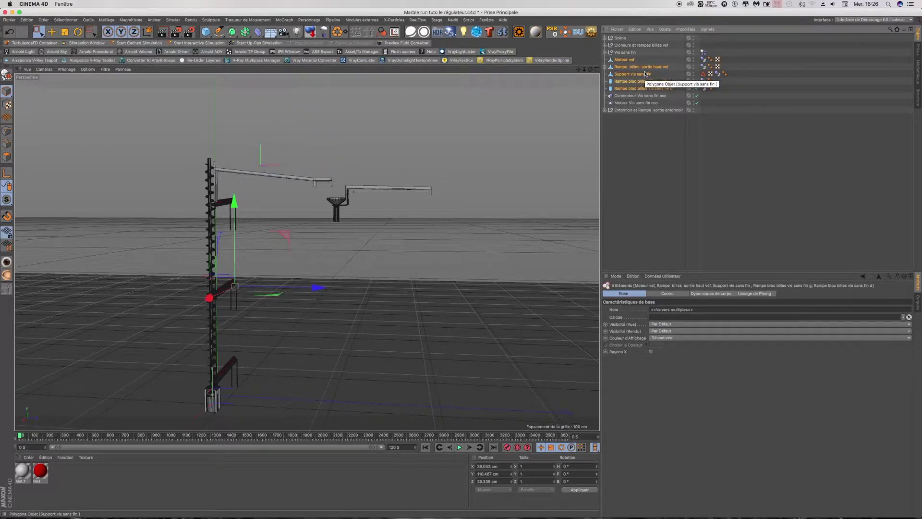
Group the five objects under a null named Moteur/support/rampe bloc vsf.
key("alt+g")
left_click(605, 60)
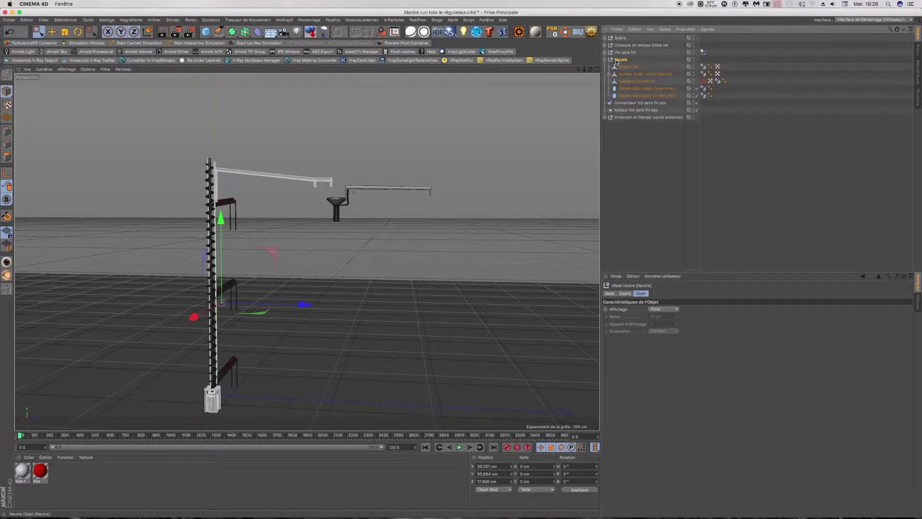
double_click(621, 60)
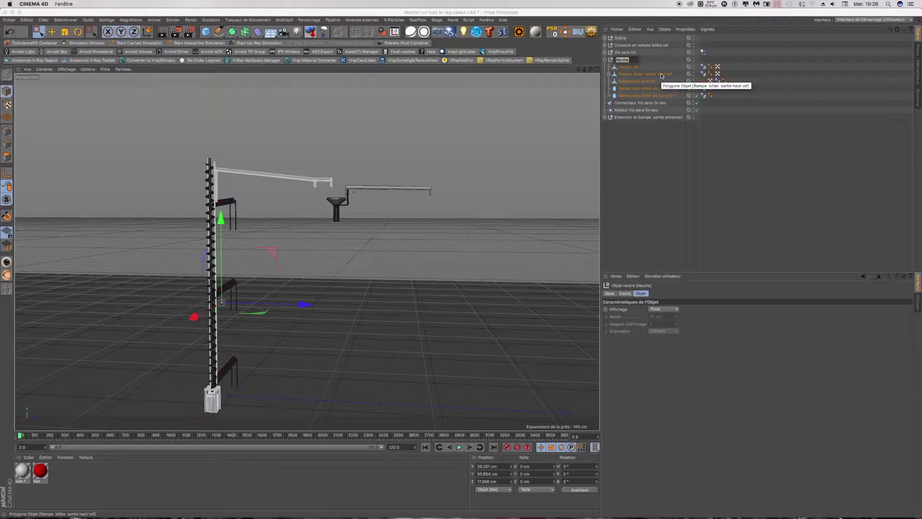
type("Moteu")
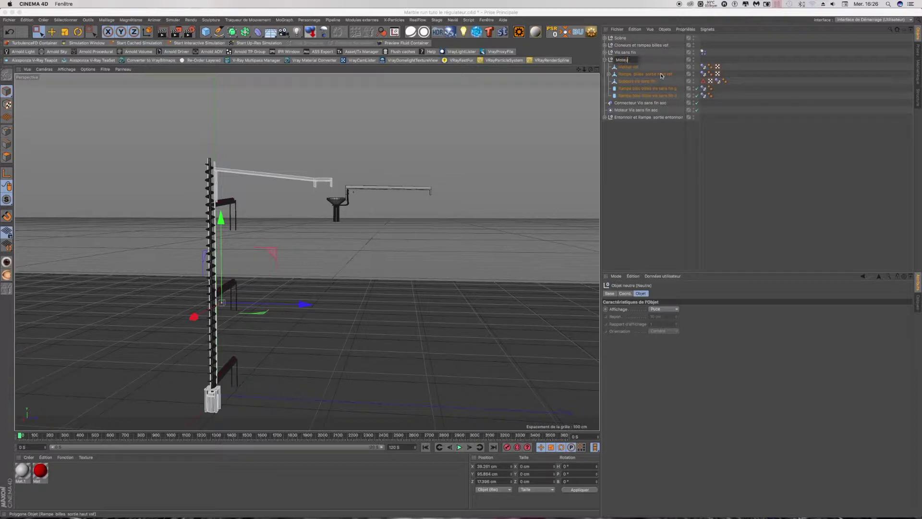
type("r")
type("rt/")
type("rampe b")
type("loc vsf")
key("Return")
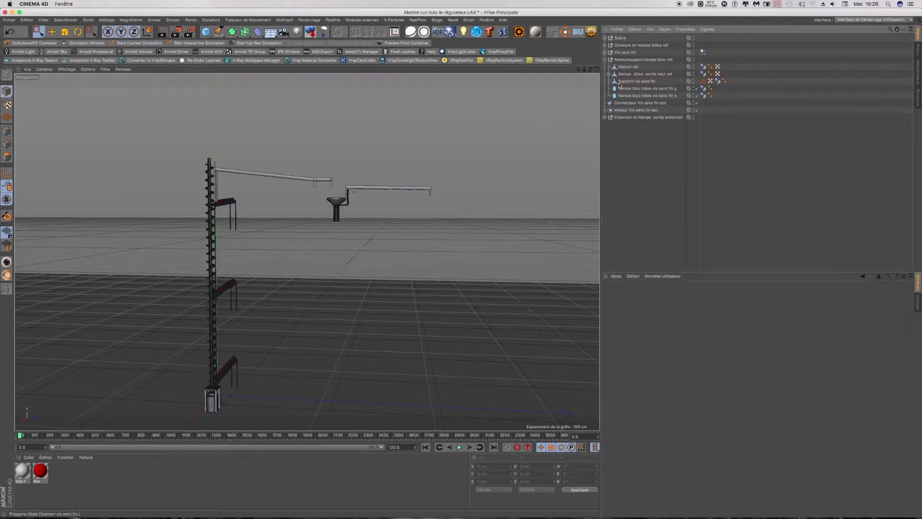
Collapse that group and group the worm-screw connector and motor under a new null.
left_click(605, 59)
left_click_drag(665, 64, 658, 77)
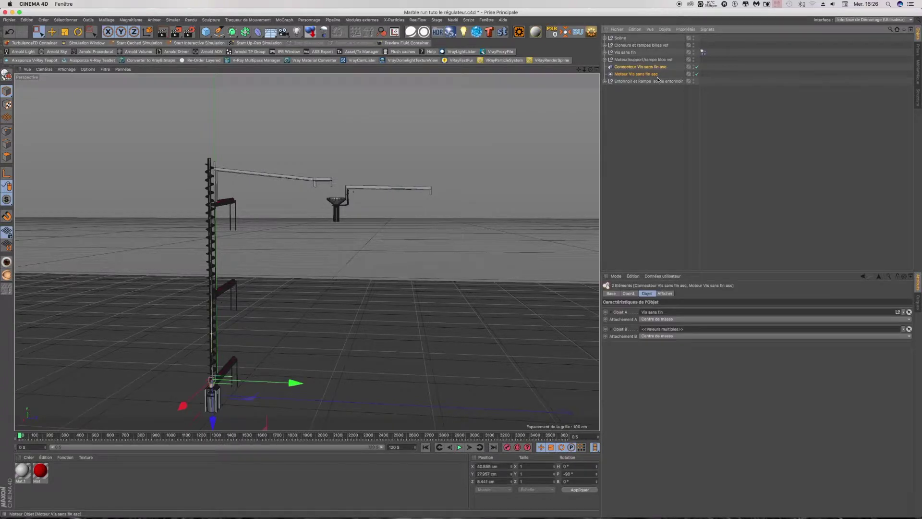
key("alt+g")
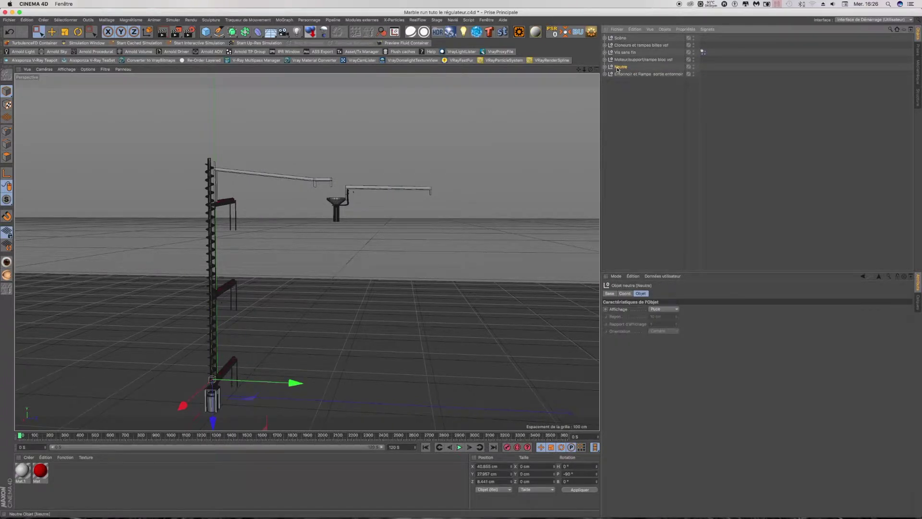
Name the null Moteur / connecteur vsf and place the motor above the connector.
type("V")
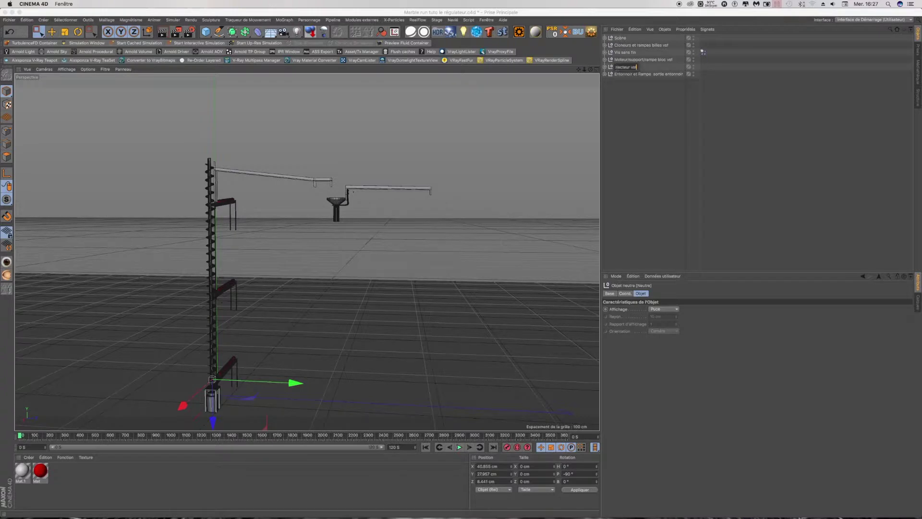
left_click(630, 102)
left_click(605, 67)
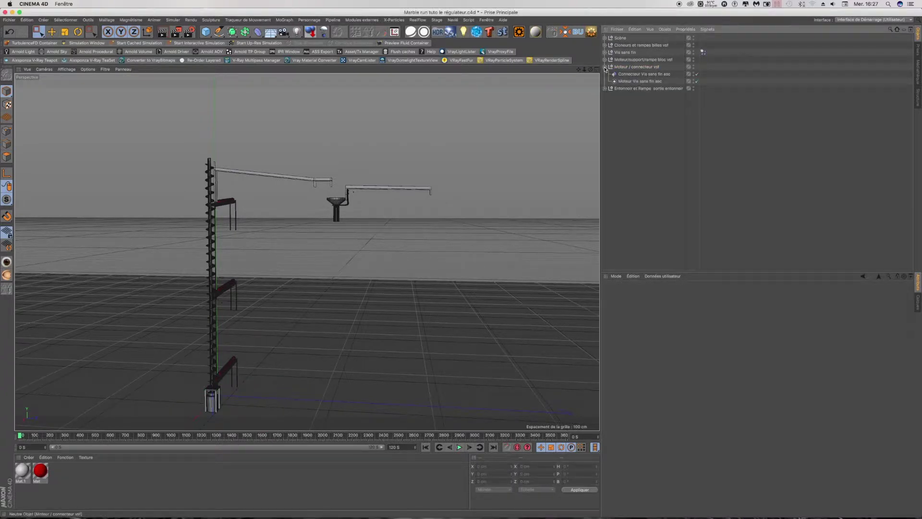
left_click_drag(625, 82, 642, 73)
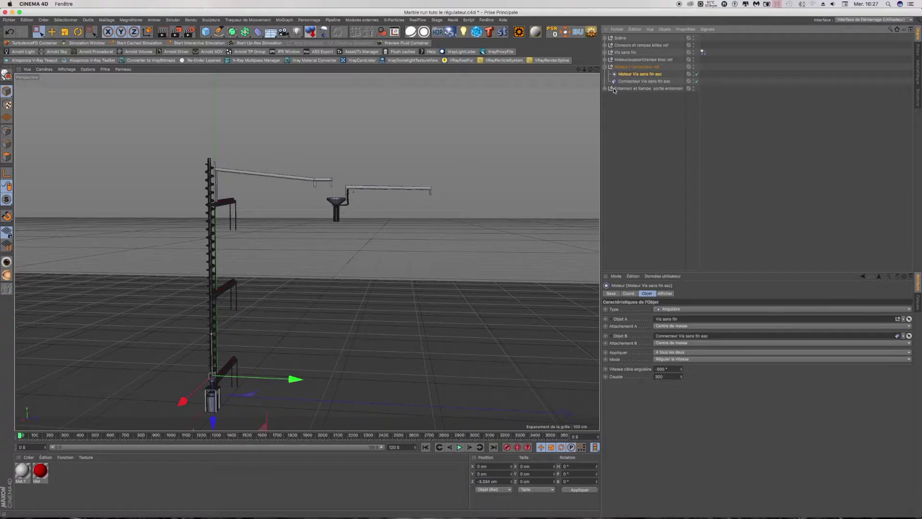
left_click(606, 67)
left_click_drag(668, 67, 615, 44)
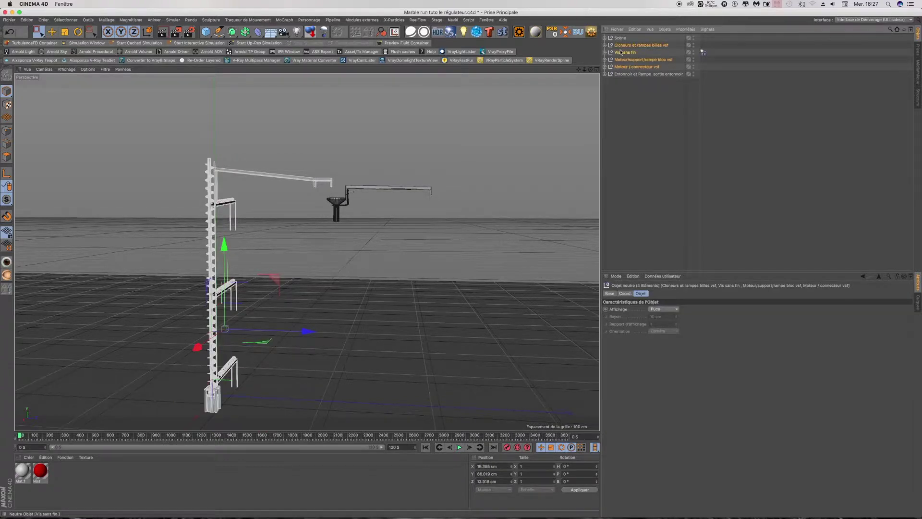
Group the four worm-screw objects under a null named VSF and reorder its children.
key("alt+g")
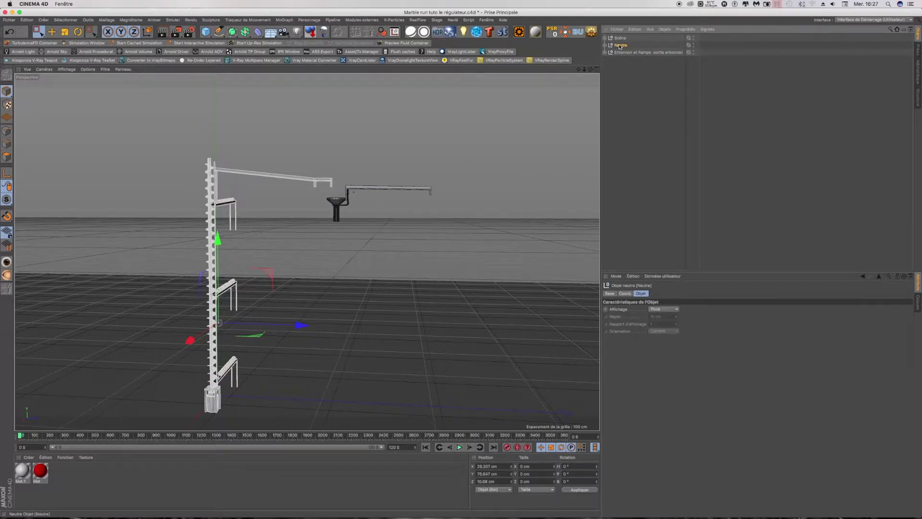
double_click(619, 45)
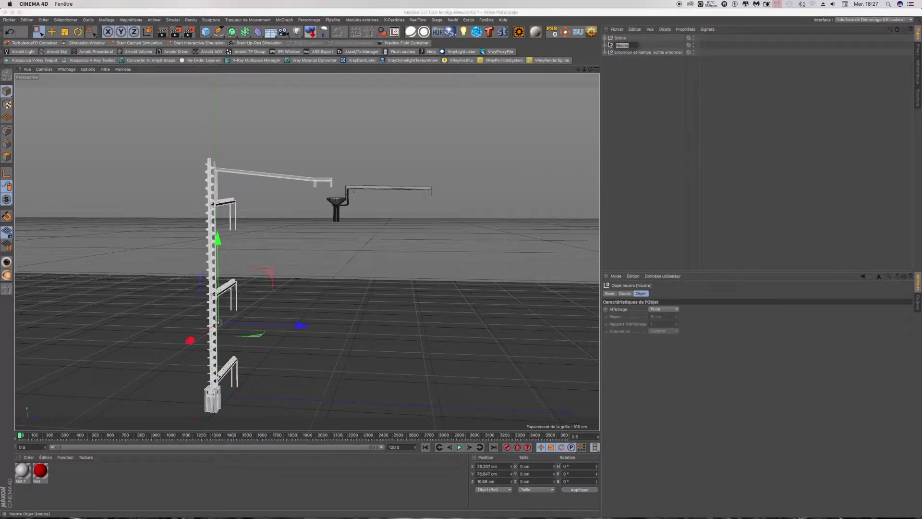
type("VSF")
left_click(605, 45)
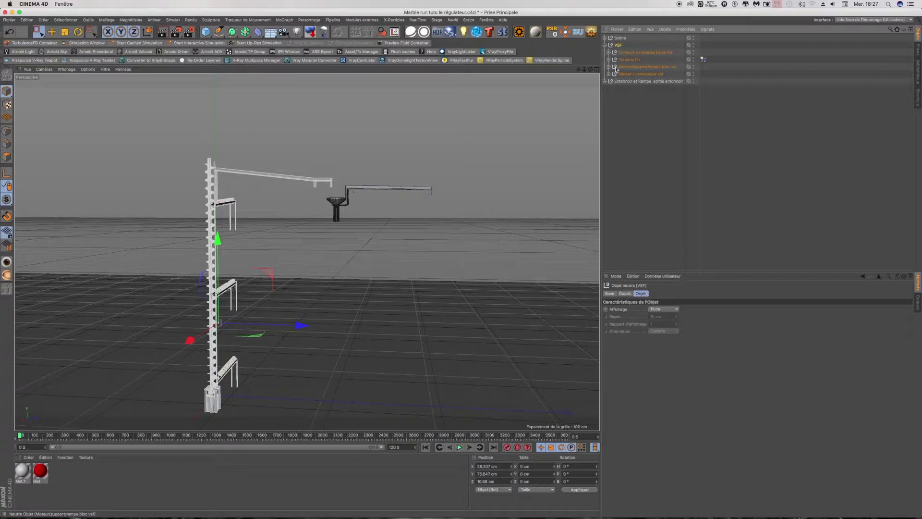
left_click_drag(630, 69, 631, 61)
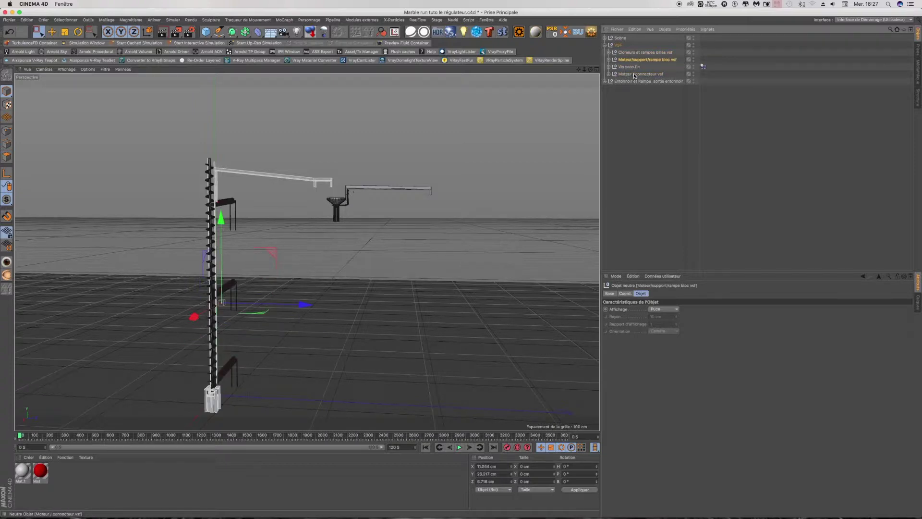
left_click_drag(634, 75, 632, 68)
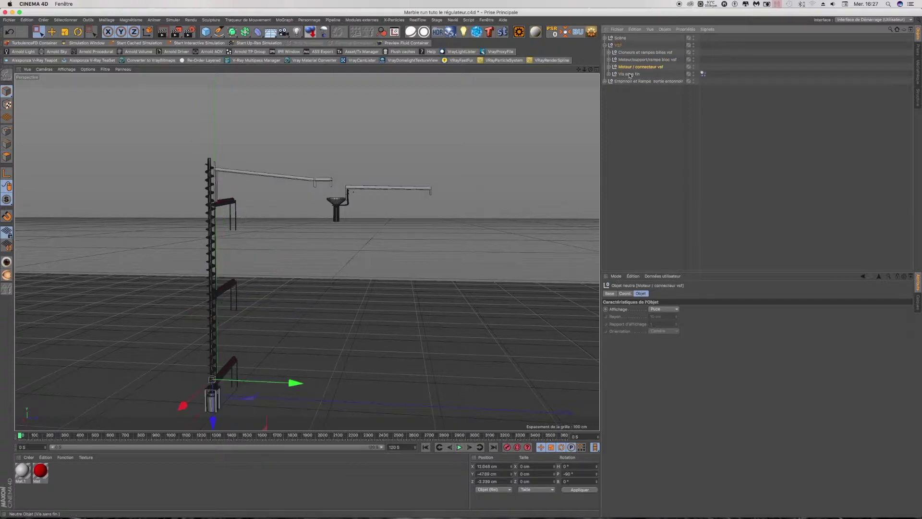
left_click(606, 44)
left_click(619, 78)
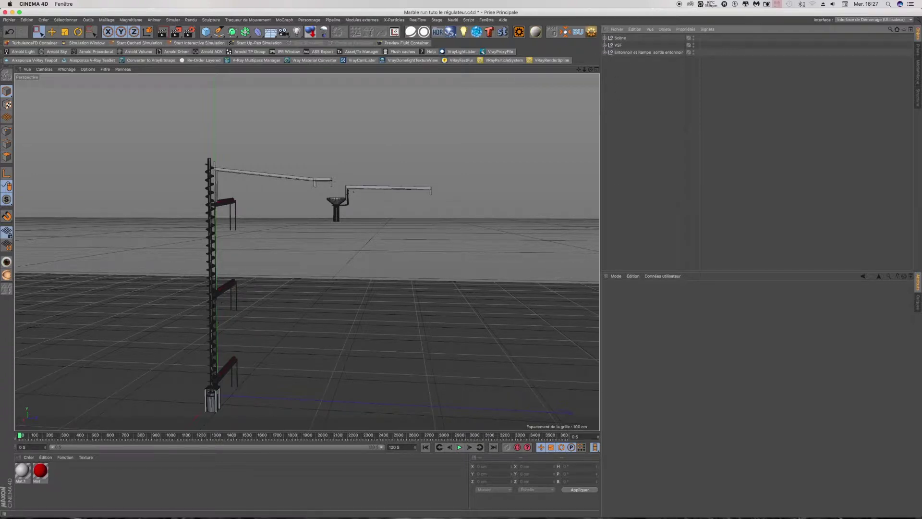
Play and stop the animation to test the mechanism, then save the scene.
left_click(459, 447)
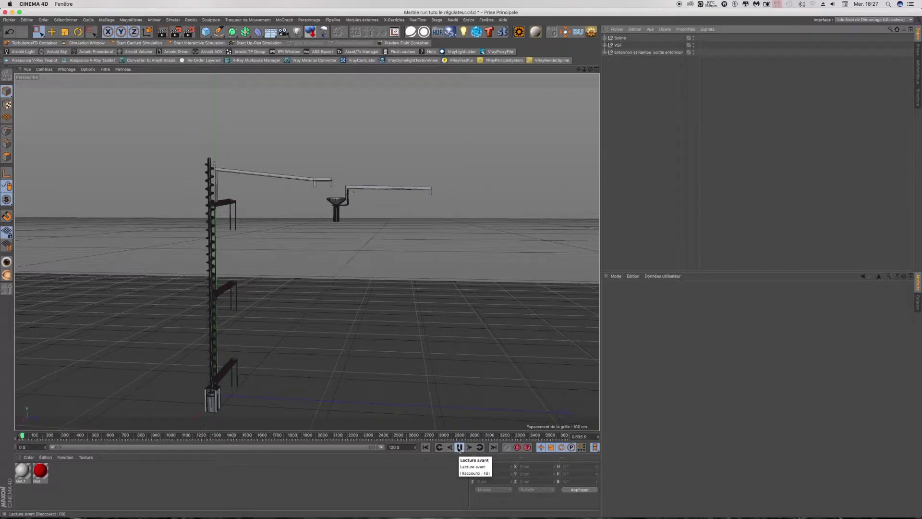
left_click(460, 448)
left_click(426, 447)
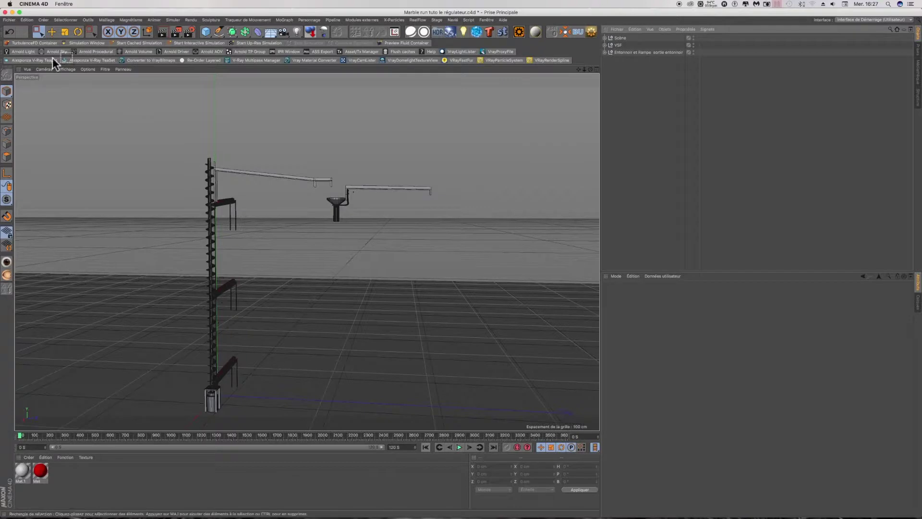
left_click(9, 20)
left_click(16, 82)
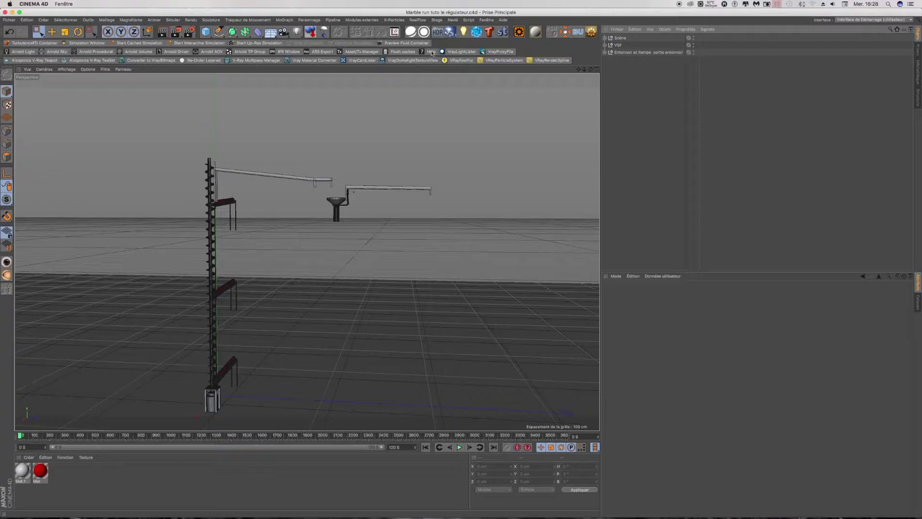
Add a Rectangle spline 5 cm wide and 5 cm high.
left_click(219, 31)
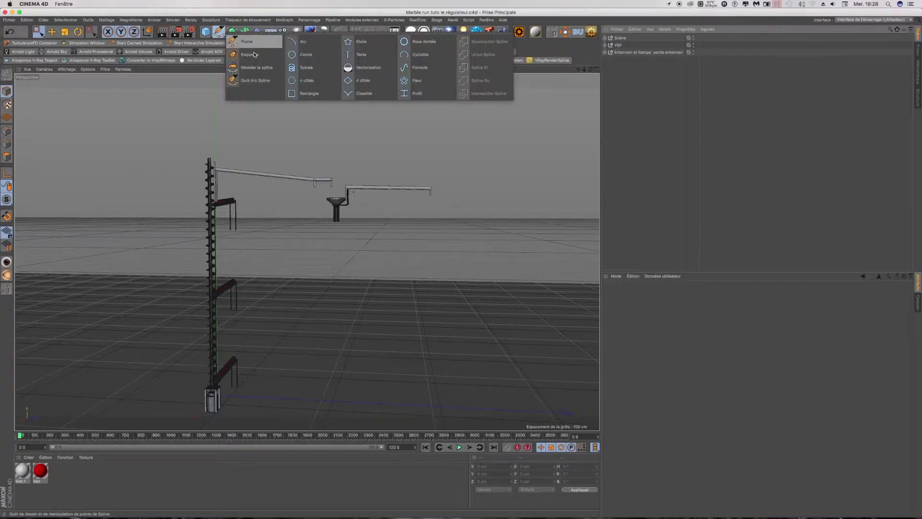
left_click(301, 94)
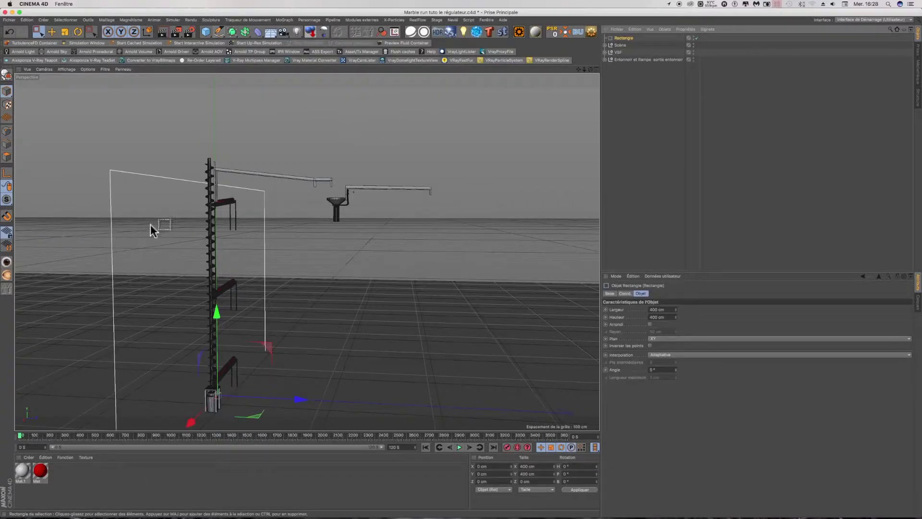
double_click(657, 310)
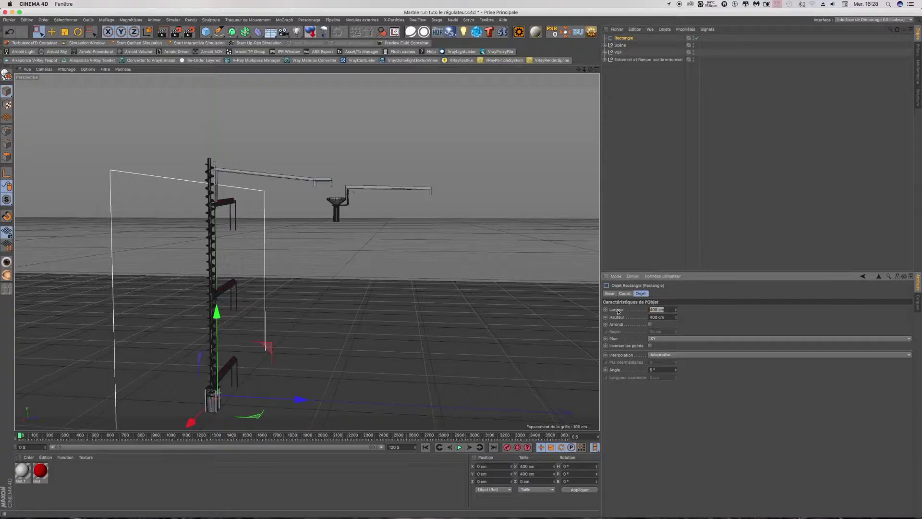
type("5")
key("Tab")
type("5")
key("Return")
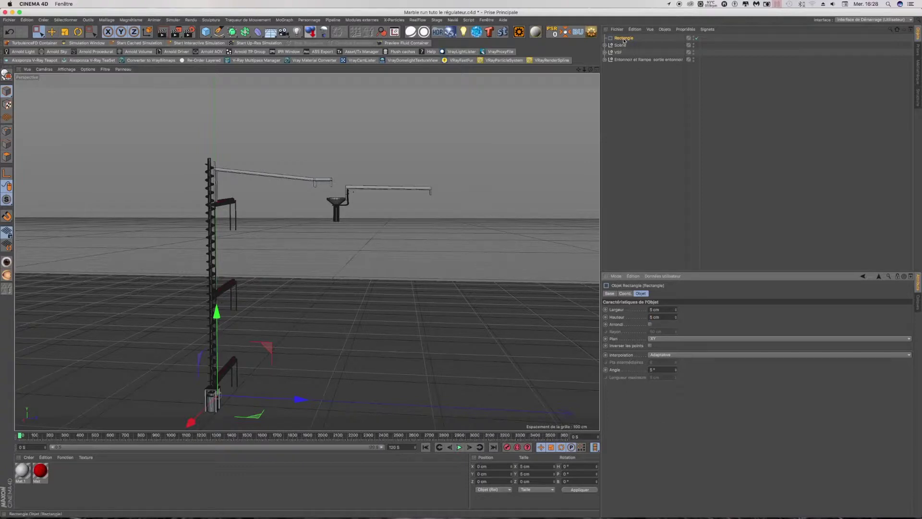
Snap the Rectangle onto the Entonnoir's position via parenting, then return it to the top level.
left_click(622, 39)
left_click(604, 59)
left_click_drag(622, 39, 628, 66)
left_click(554, 32)
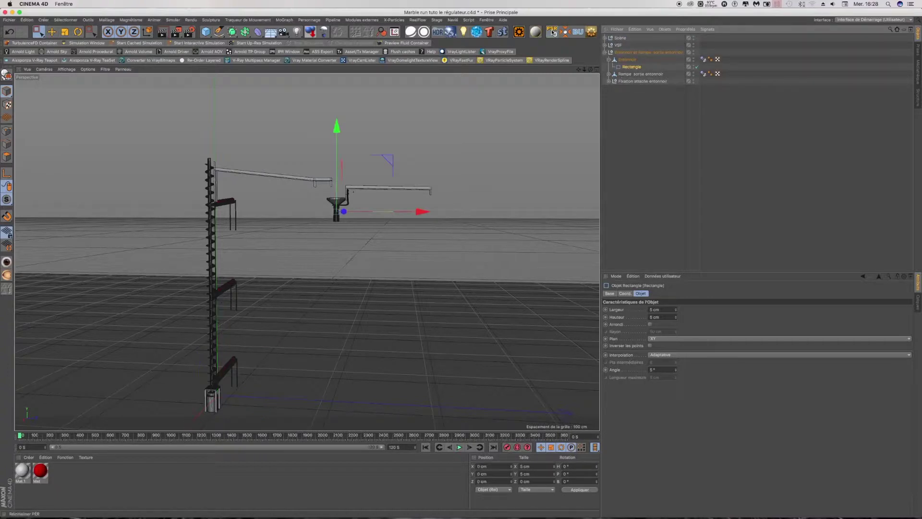
left_click_drag(628, 103, 627, 102)
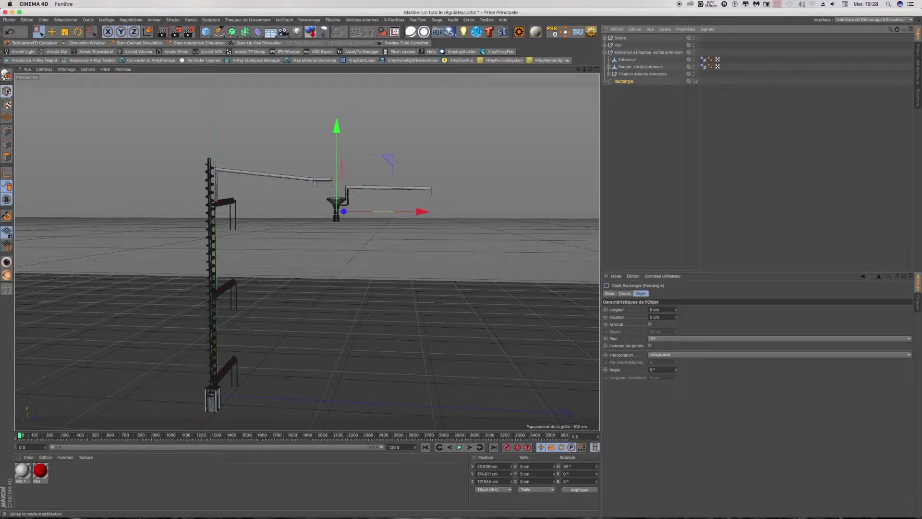
Frame the Rectangle in the view and lower it slightly along Y.
left_click(39, 31)
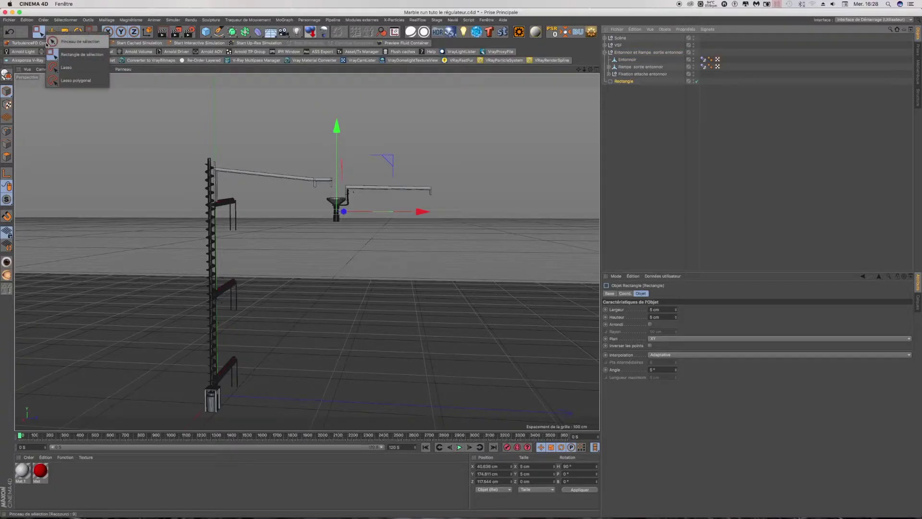
left_click(57, 38)
left_click(621, 82)
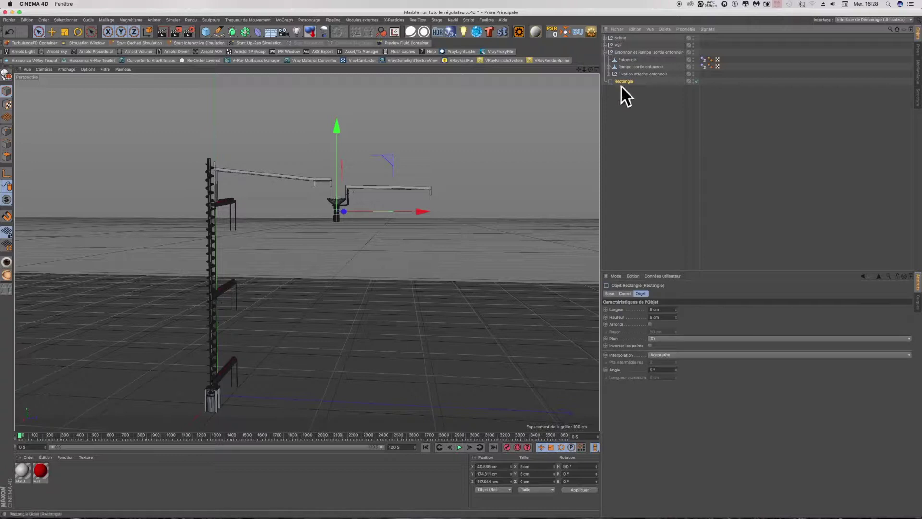
key("o")
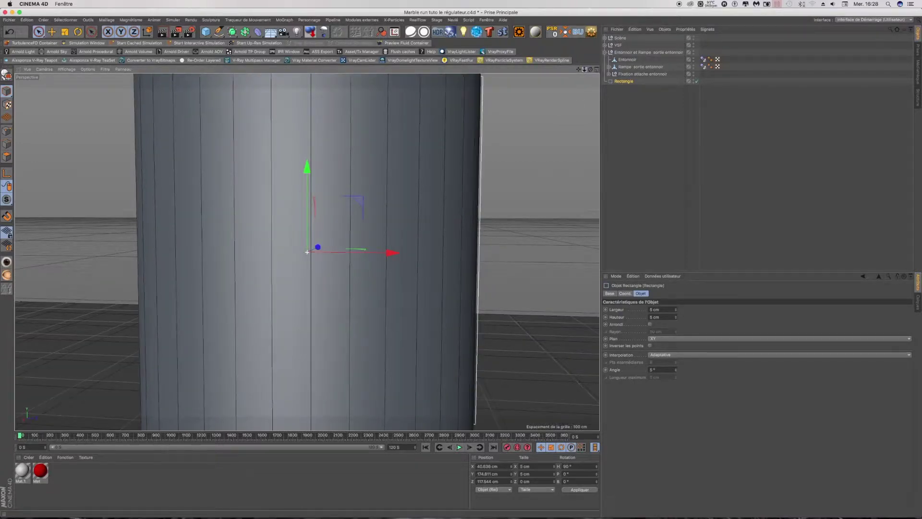
scroll(307, 252, "down", 2)
scroll(307, 252, "down", 2)
scroll(307, 252, "down", 3)
scroll(307, 252, "down", 2)
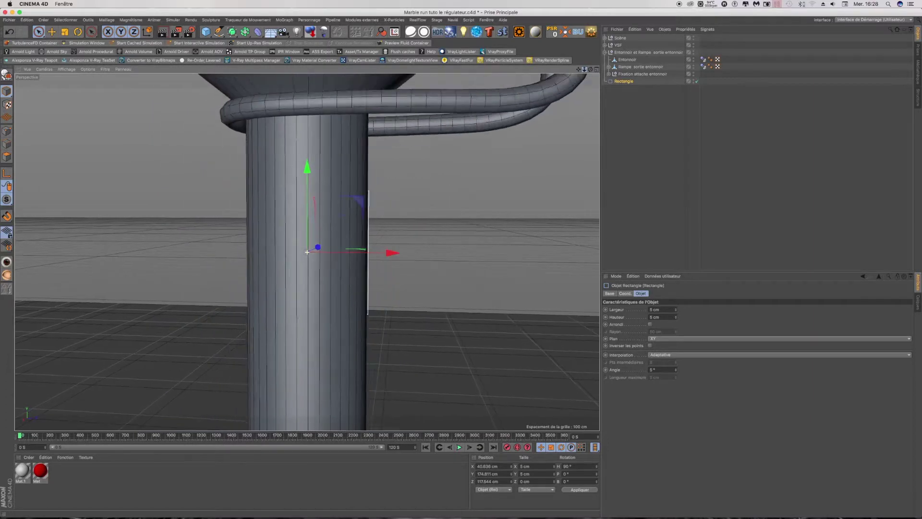
scroll(307, 252, "down", 2)
scroll(307, 252, "down", 1)
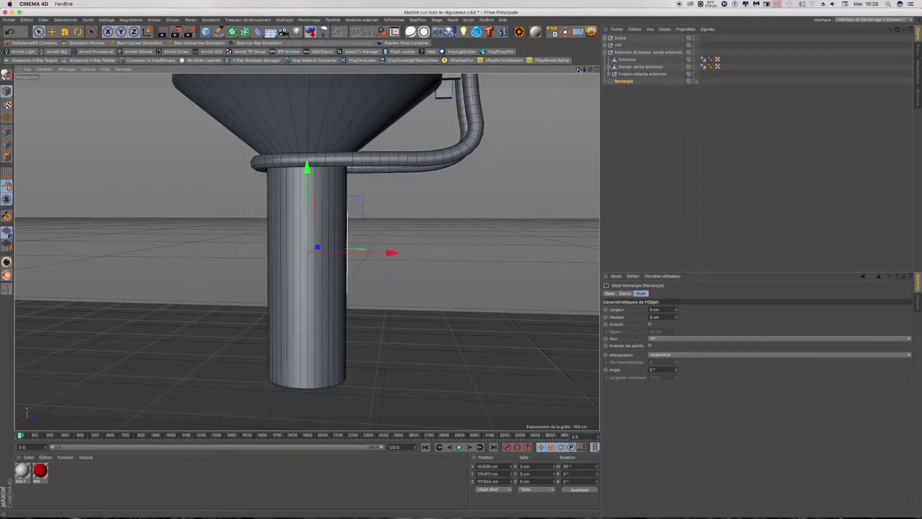
left_click_drag(584, 71, 585, 72)
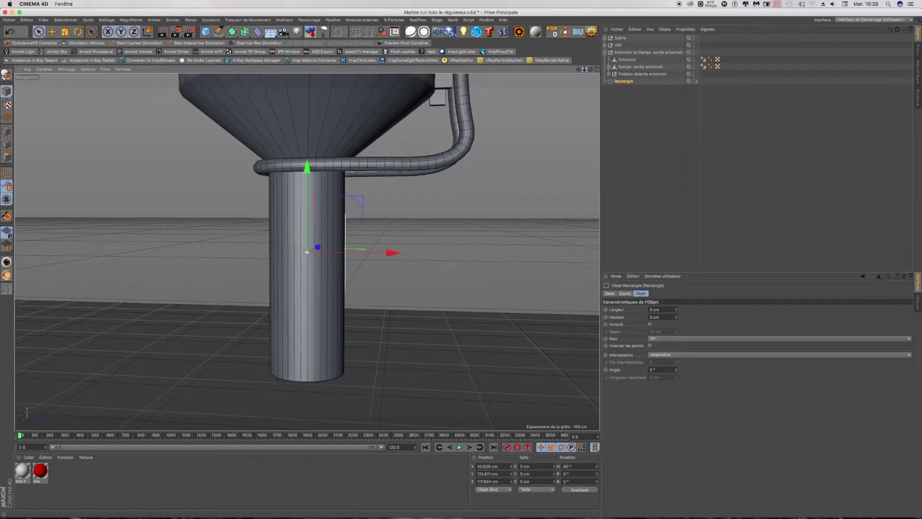
left_click_drag(307, 168, 277, 339)
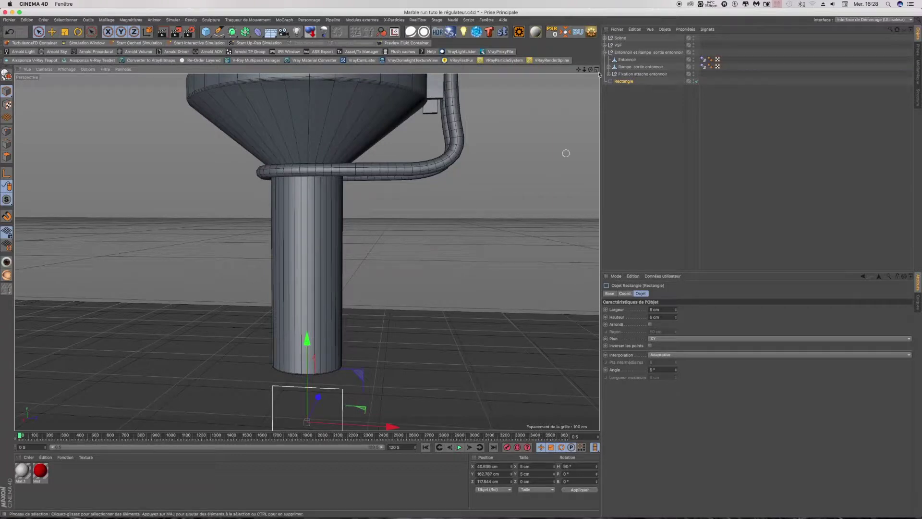
Maximize the Droite view and zoom in close on the rectangle.
middle_click(300, 268)
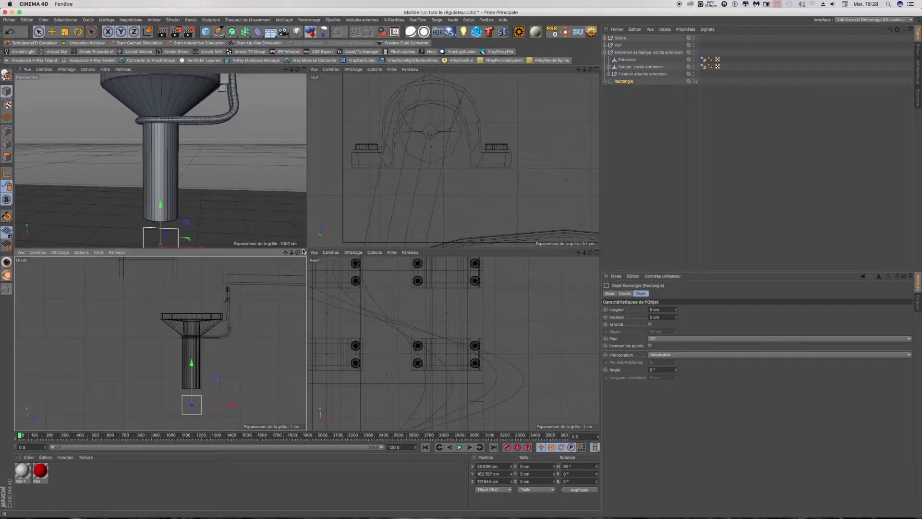
left_click(304, 253)
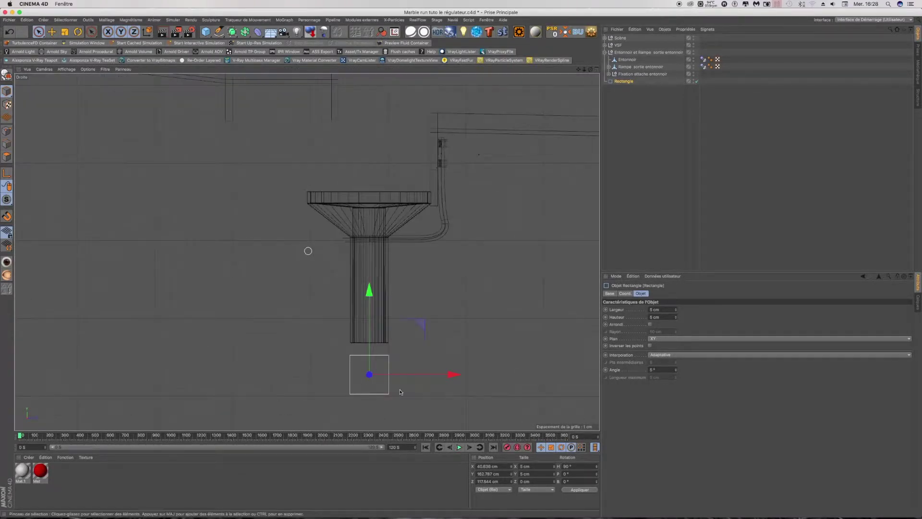
left_click_drag(579, 69, 307, 251)
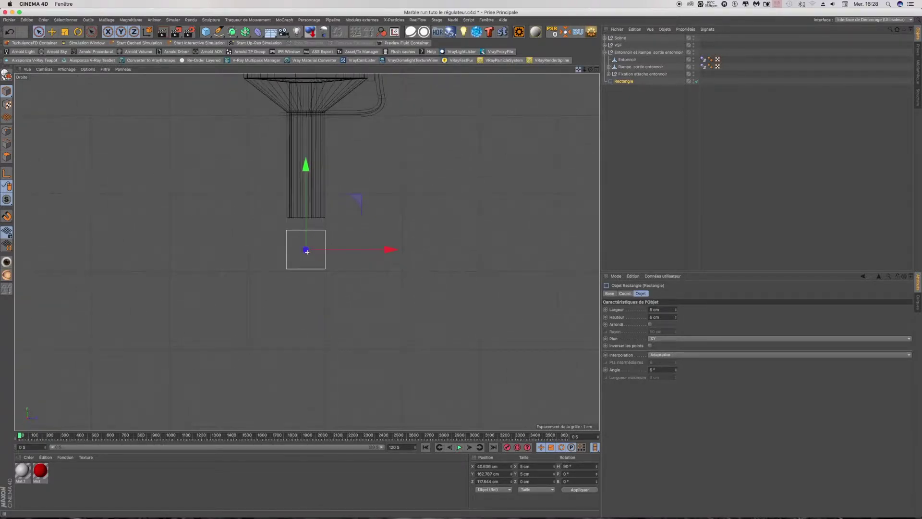
left_click_drag(306, 252, 384, 290)
scroll(383, 290, "up", 3)
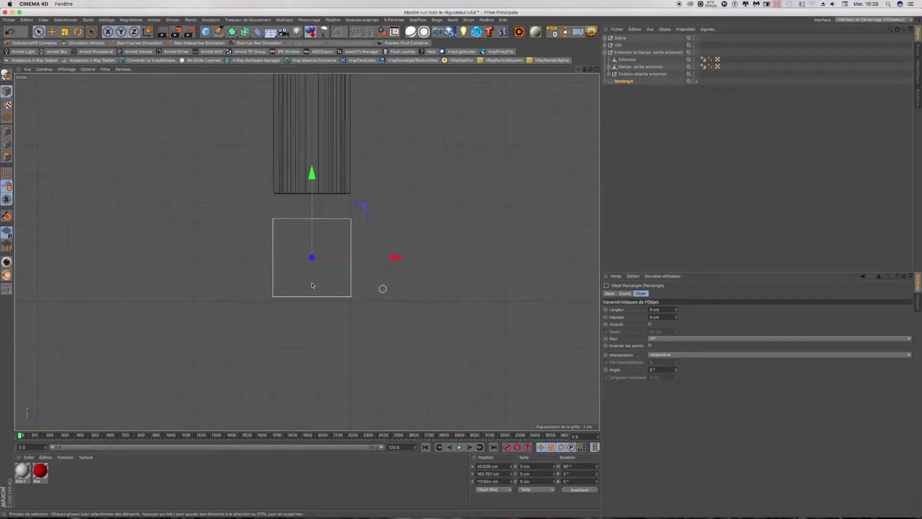
scroll(310, 277, "up", 2)
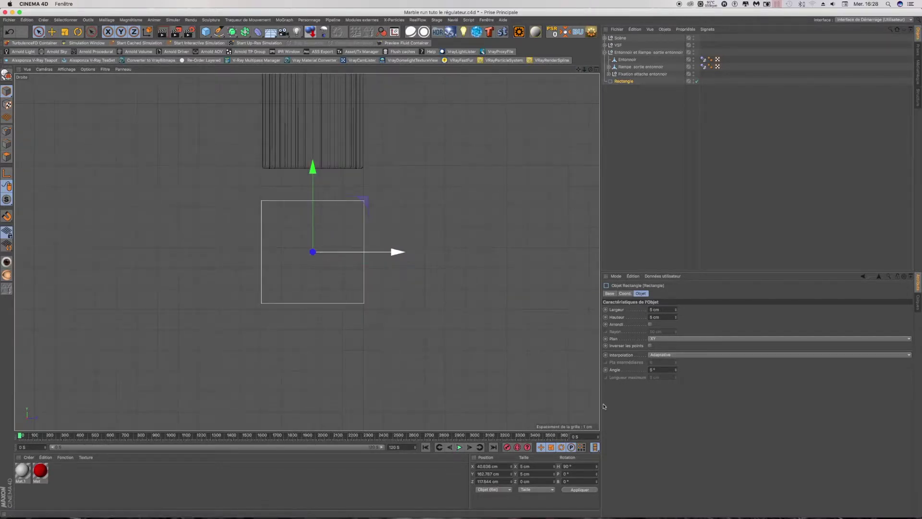
Round the rectangle's corners with a 1 cm radius.
left_click(650, 325)
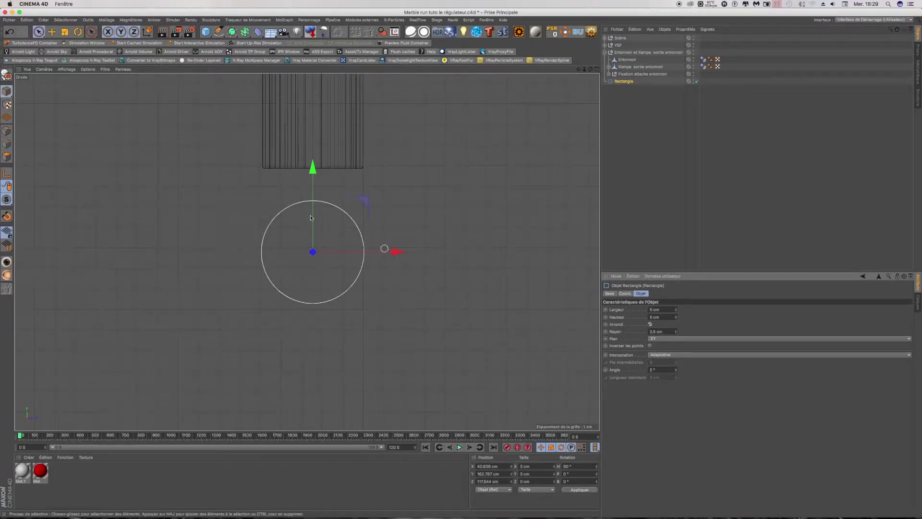
double_click(656, 331)
type("1")
key("Return")
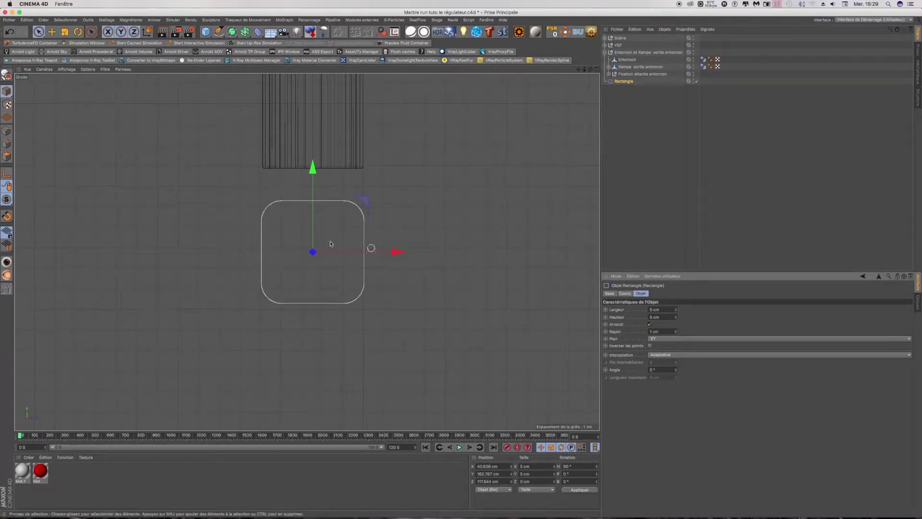
Make the Rectangle an editable spline and switch to Points mode.
left_click(620, 82)
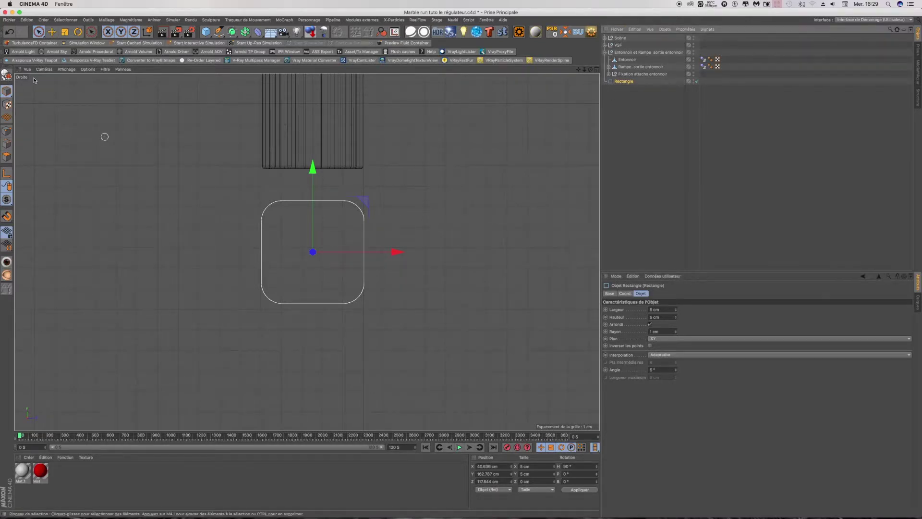
left_click(7, 75)
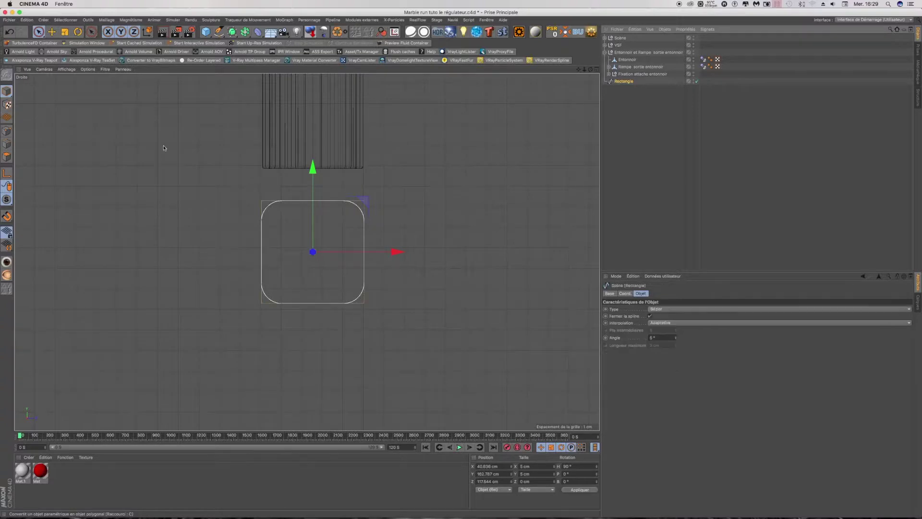
left_click(7, 131)
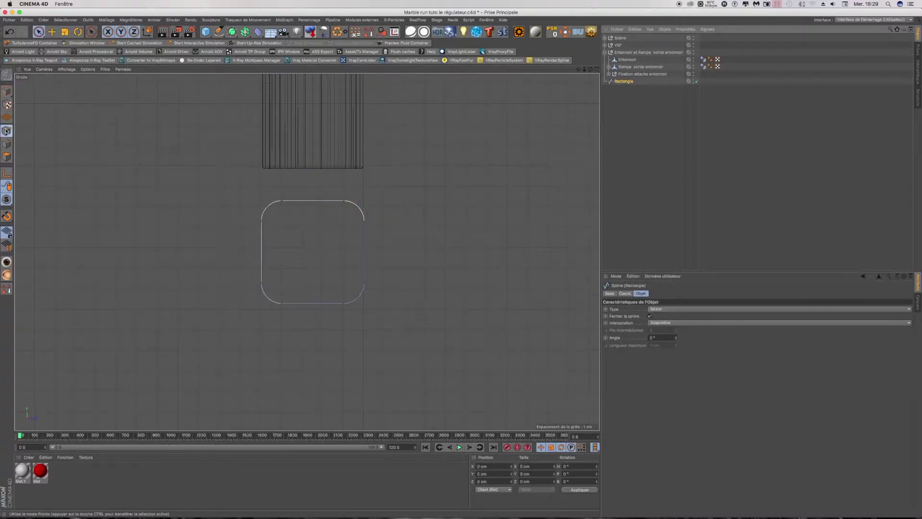
Add a point at the middle of the spline's top edge and drop it to Y 0 cm.
right_click(309, 219)
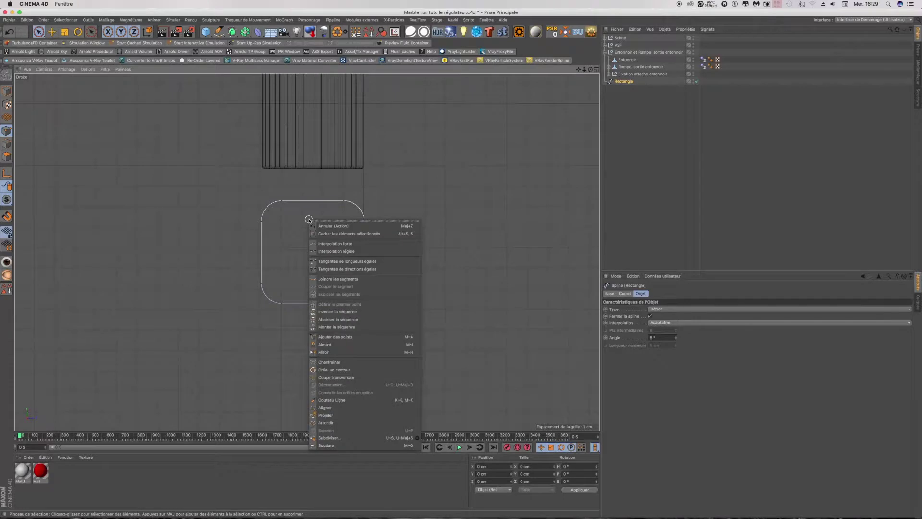
left_click(336, 338)
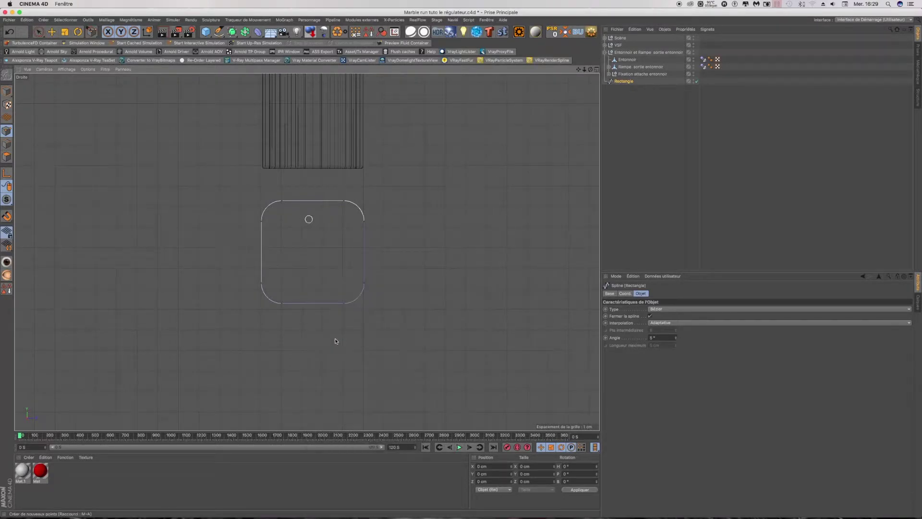
left_click(313, 201)
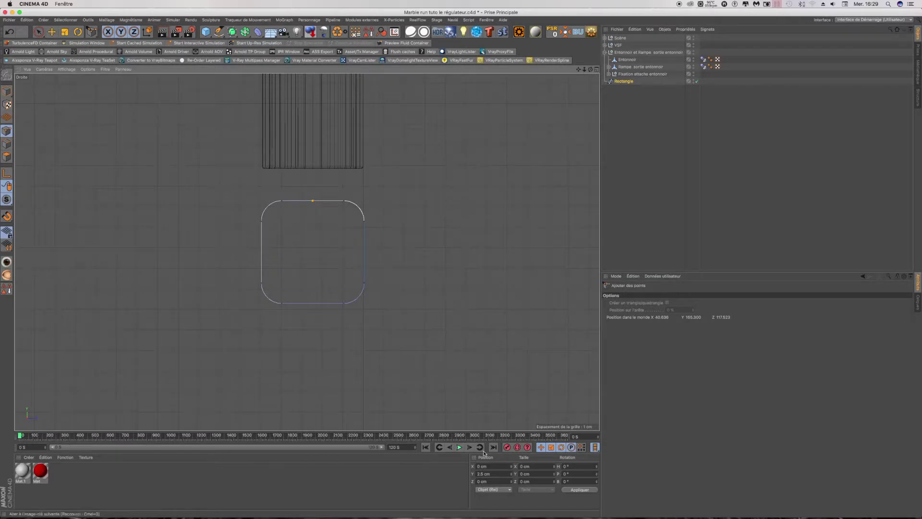
left_click(312, 201)
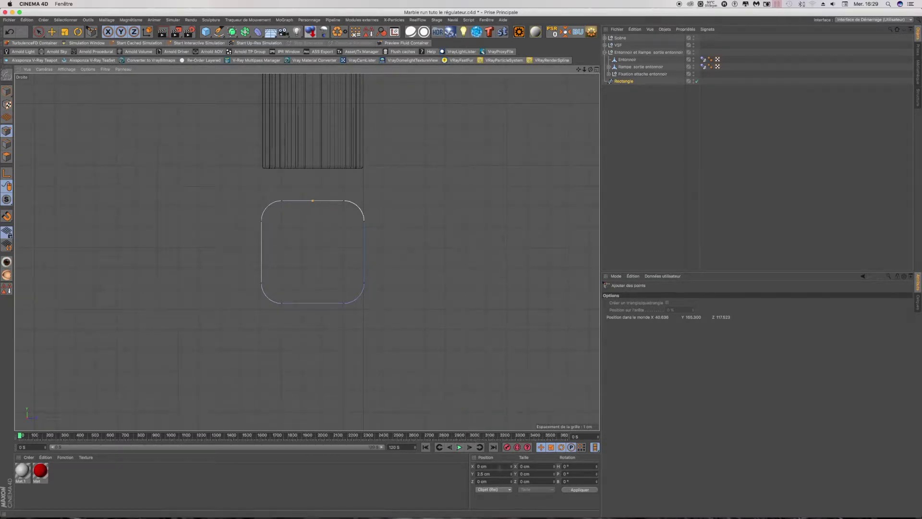
left_click(495, 474)
type("0")
left_click(575, 490)
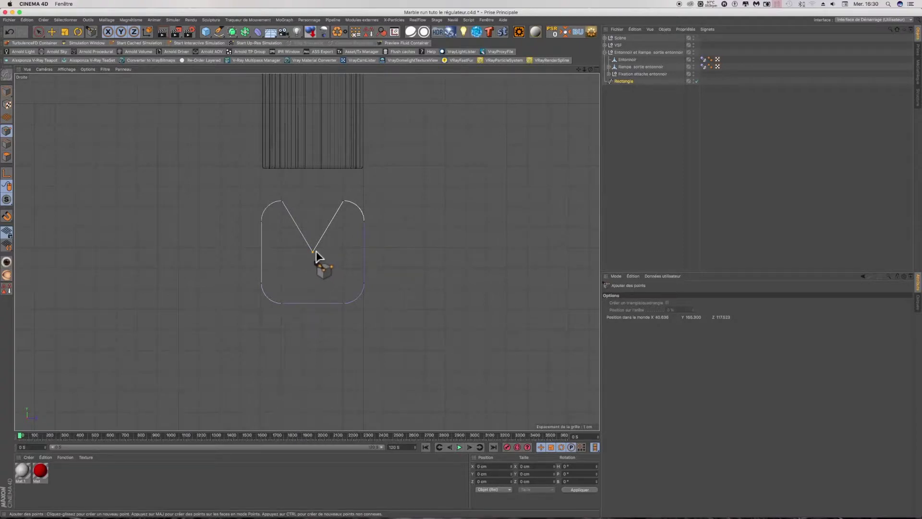
Return to model mode and add a new Cylinder to the scene.
left_click_drag(6, 91, 44, 109)
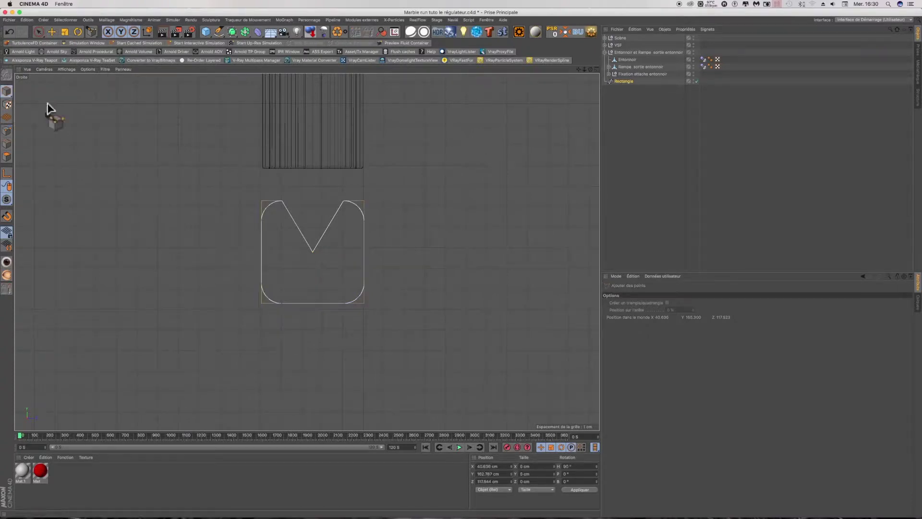
left_click_drag(39, 31, 52, 42)
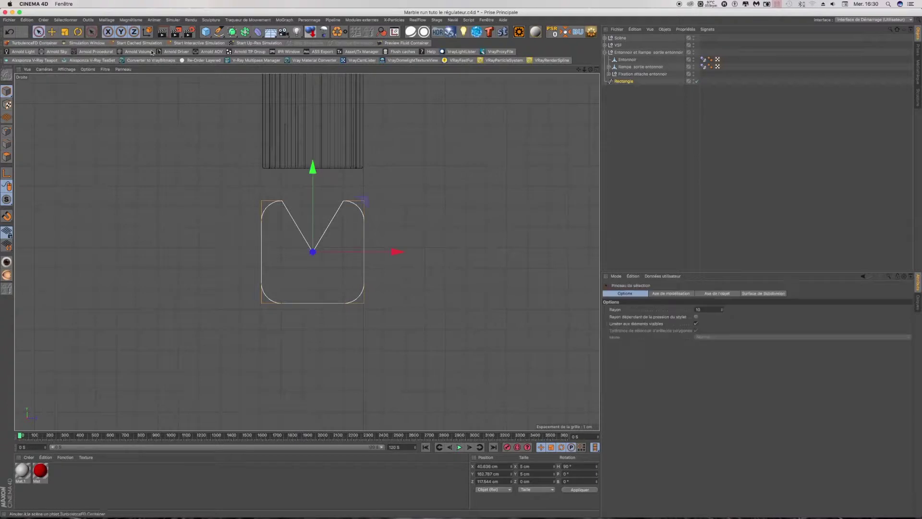
mouse_move(206, 31)
left_mouse_down()
mouse_move(243, 41)
mouse_move(394, 41)
left_mouse_up()
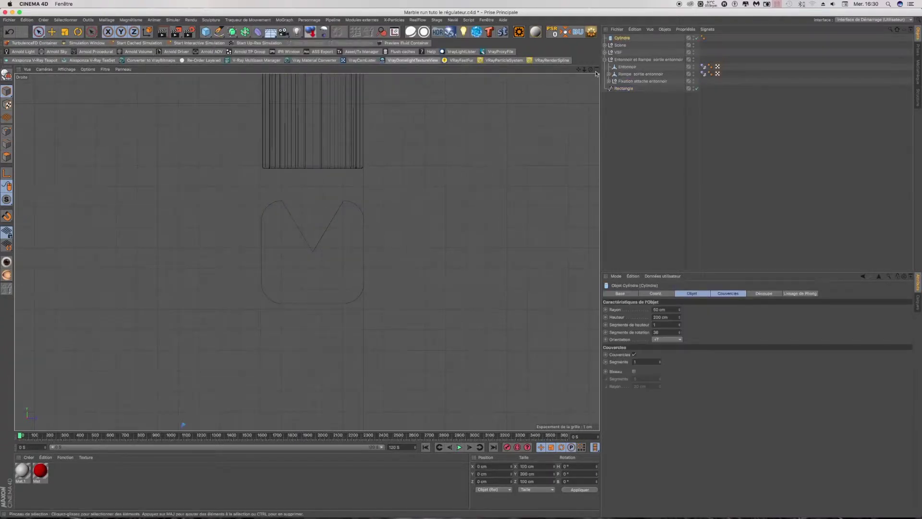
Give the cylinder a 0.5 cm radius and 5 cm height.
key("F5")
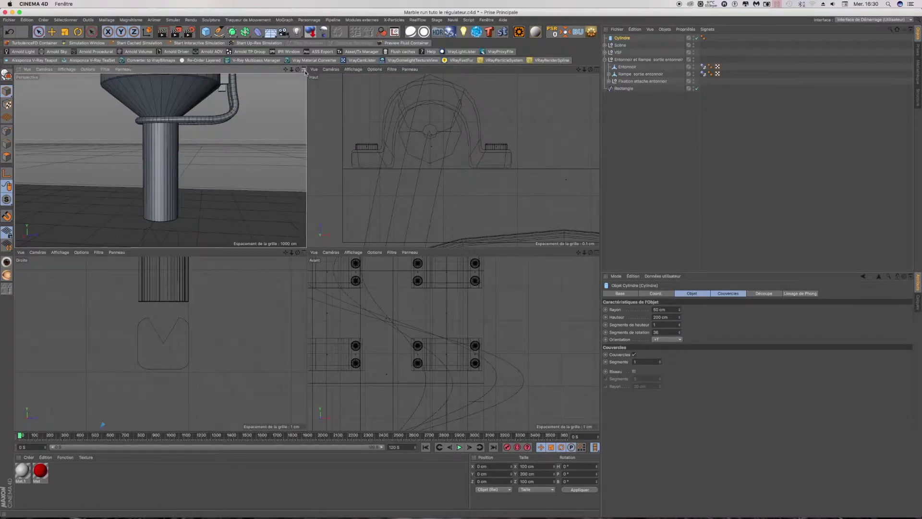
middle_click(304, 76)
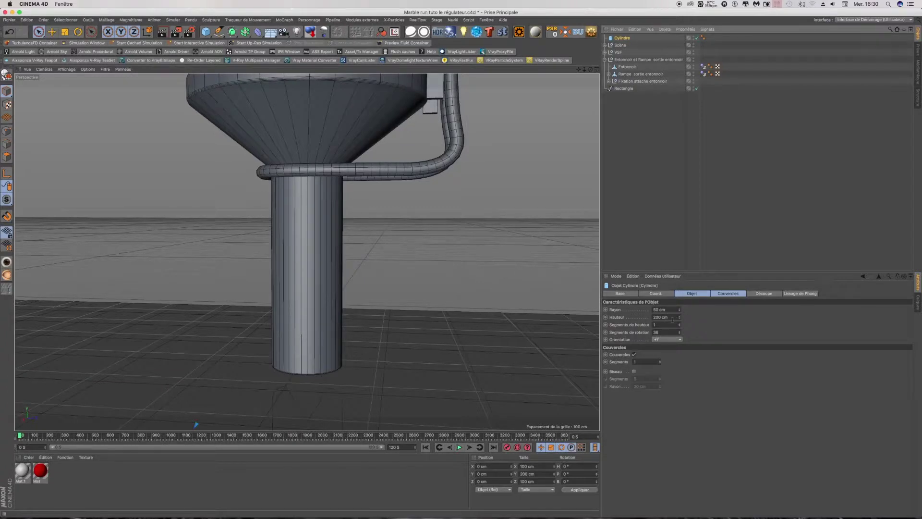
left_click(663, 309)
type("0,5")
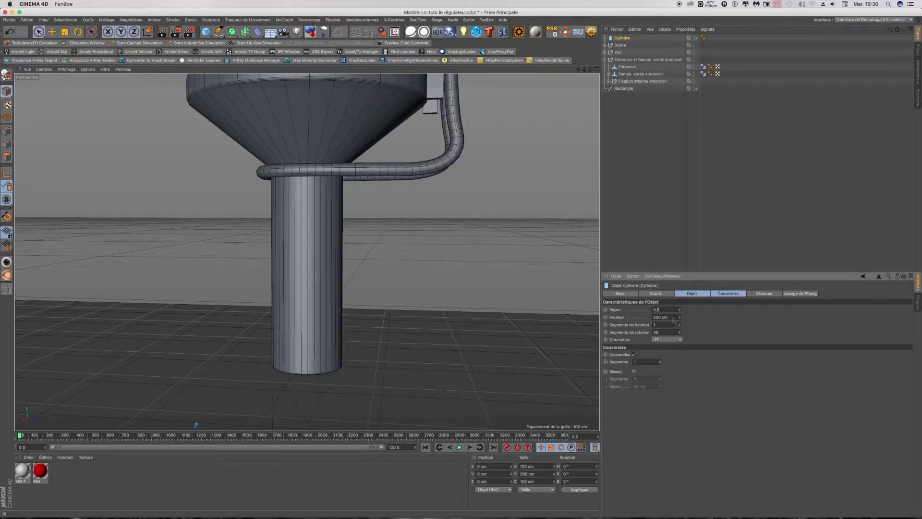
key("Tab")
type("5")
Keep the cylinder at the top level of the hierarchy and orient it along +Z.
left_click_drag(622, 38, 626, 92)
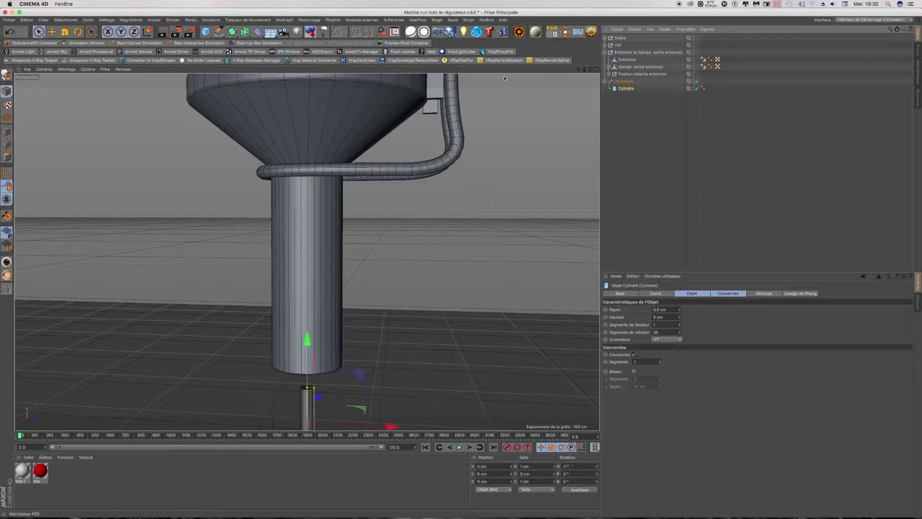
middle_click_drag(562, 96, 562, 48, "alt")
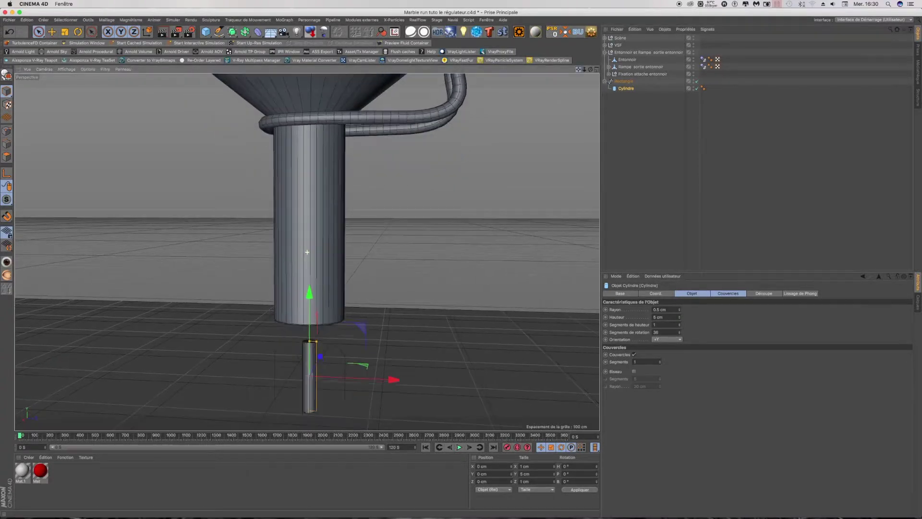
middle_click_drag(620, 113, 618, 99, "alt")
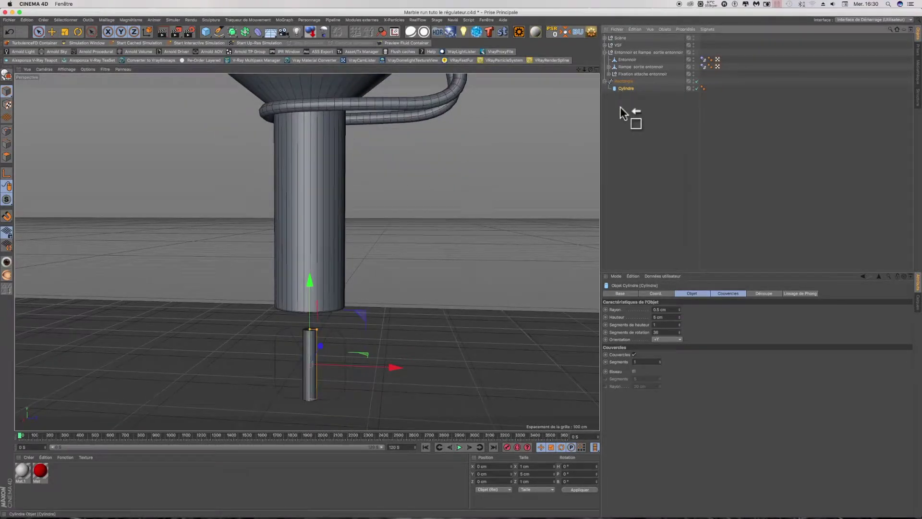
left_click_drag(621, 106, 621, 108)
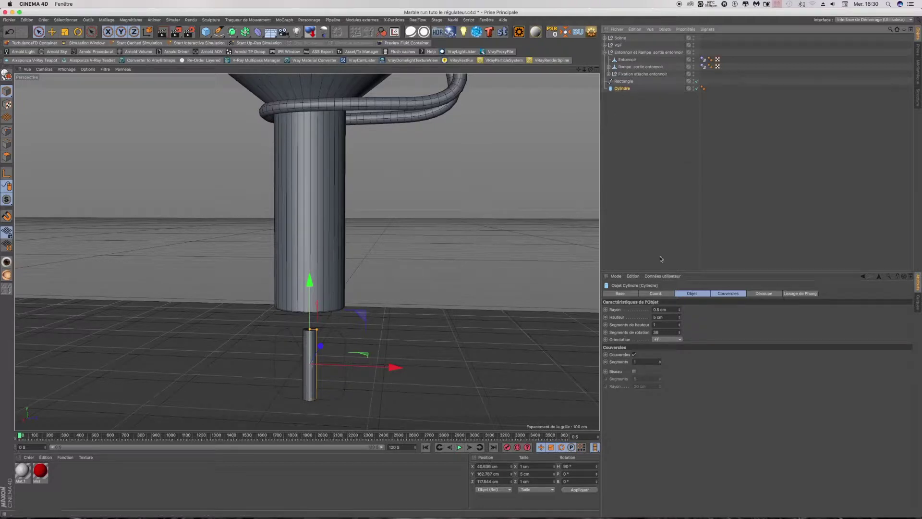
left_click(665, 339)
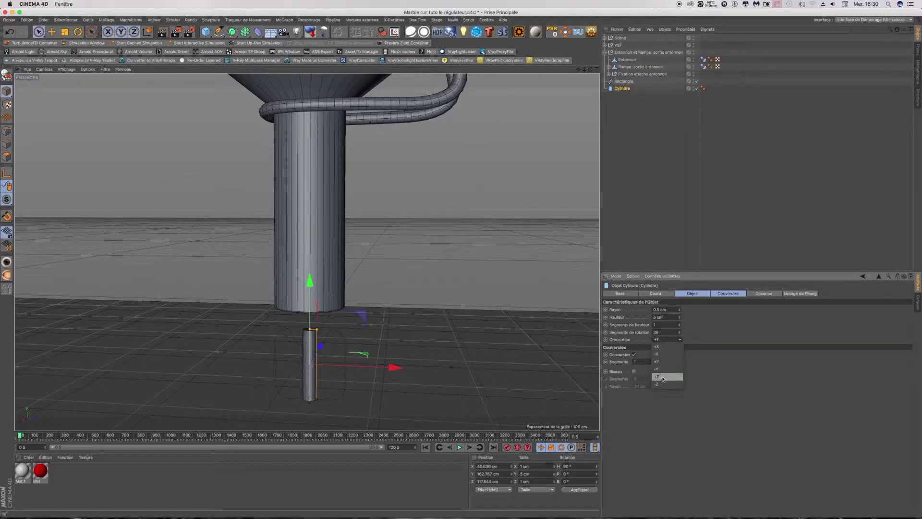
left_click(661, 377)
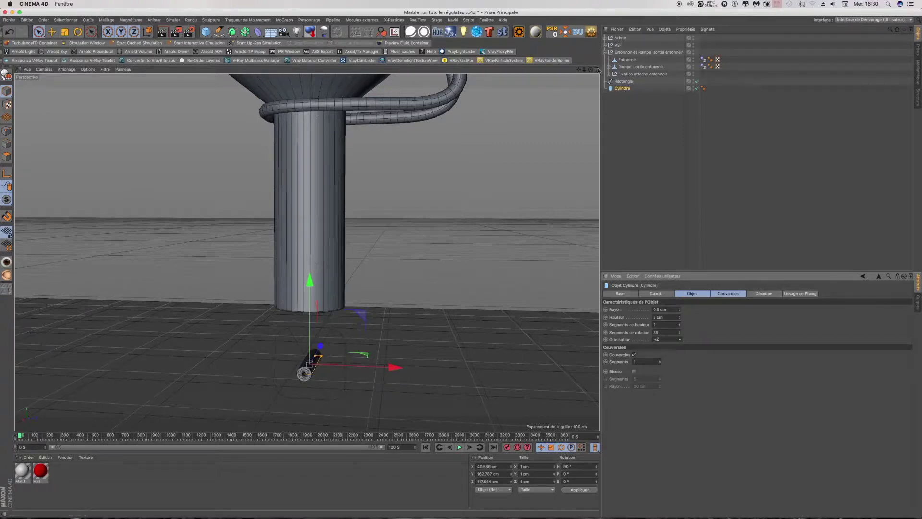
Move the cylinder along X to the V notch's tip, checking it in the right-side view.
left_click(597, 70)
scroll(453, 160, "down", 5)
scroll(453, 160, "down", 5)
scroll(454, 160, "up", 3)
scroll(453, 161, "up", 3)
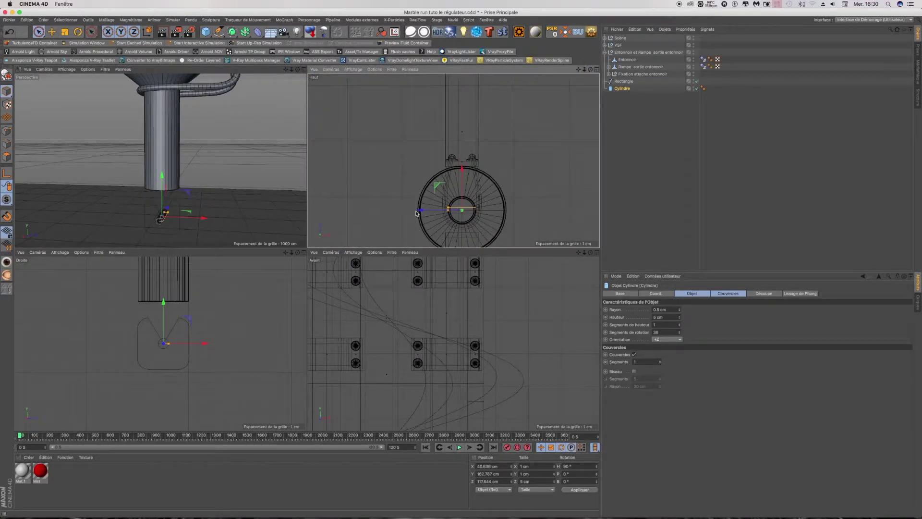
left_click_drag(423, 212, 387, 213)
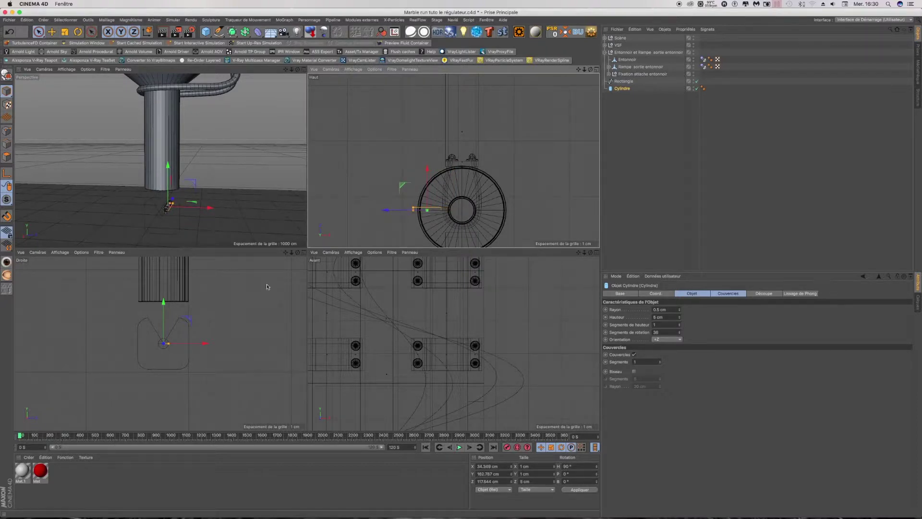
middle_click(304, 258)
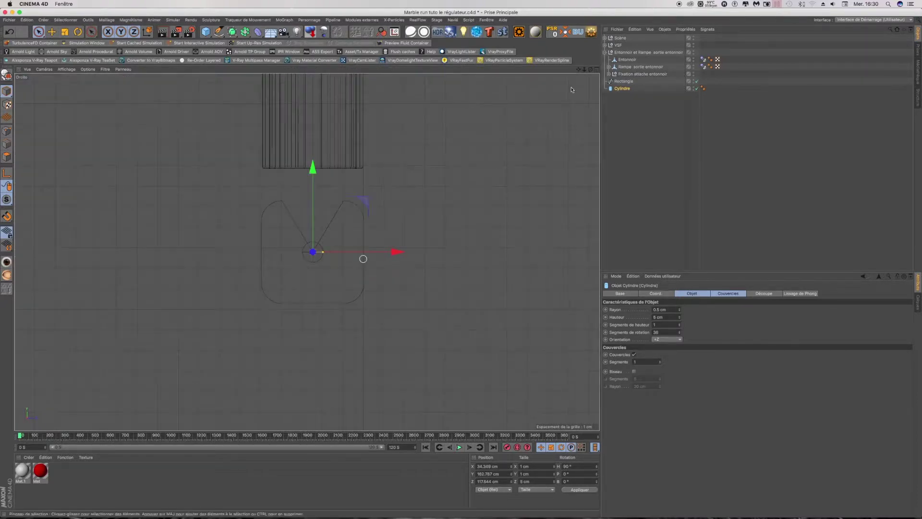
left_click(596, 69)
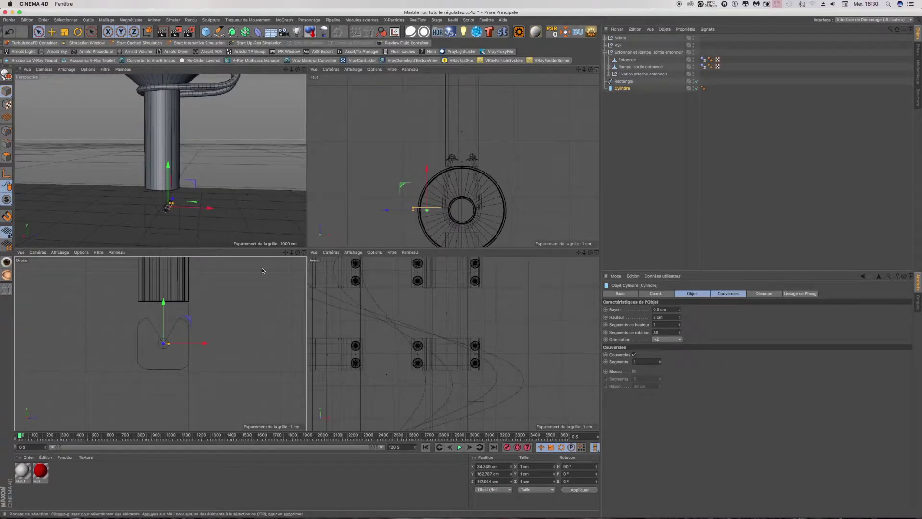
left_click(303, 254)
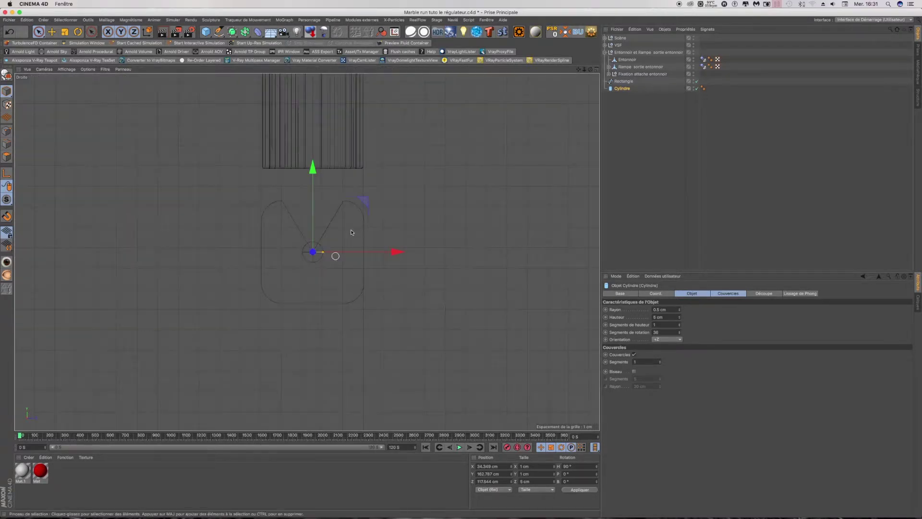
scroll(299, 253, "up", 2)
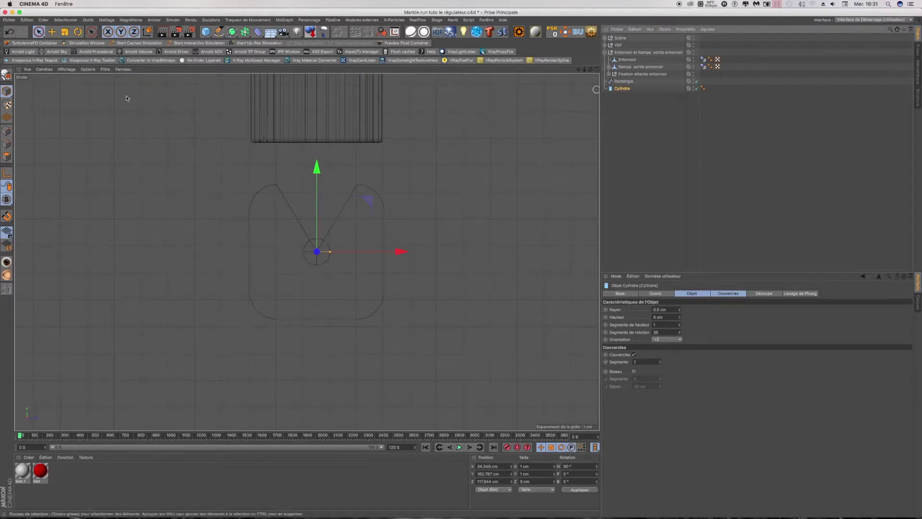
left_click(623, 82)
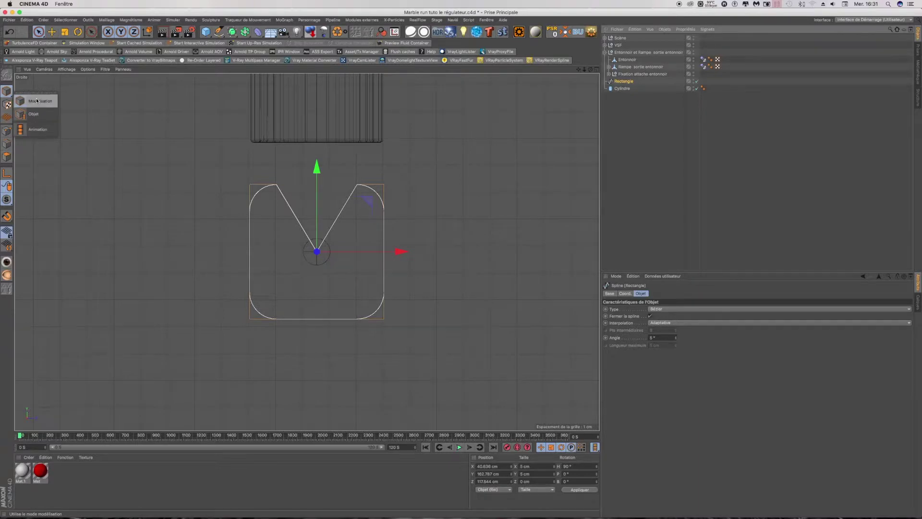
Select only the Rectangle spline, enter Points mode and pick the Selection Brush.
left_click_drag(6, 92, 38, 100)
left_click(622, 89, "shift")
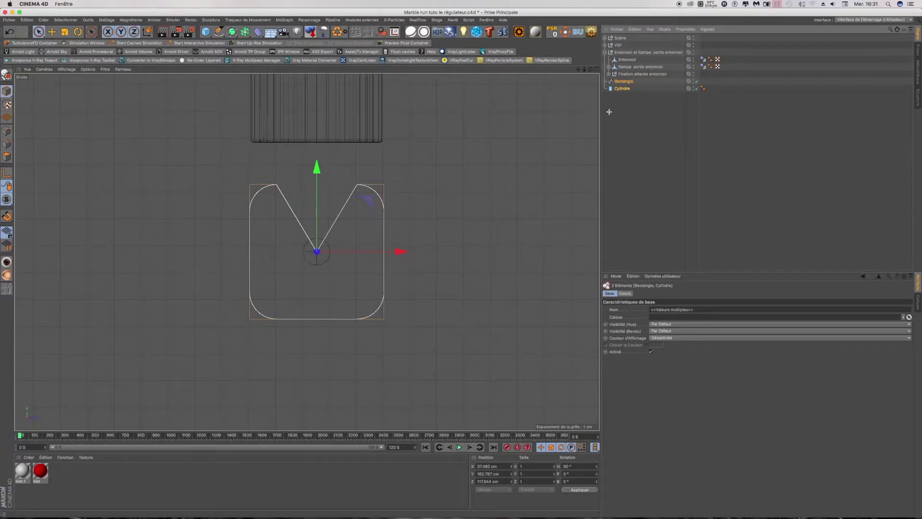
left_click(609, 111)
left_click(622, 82)
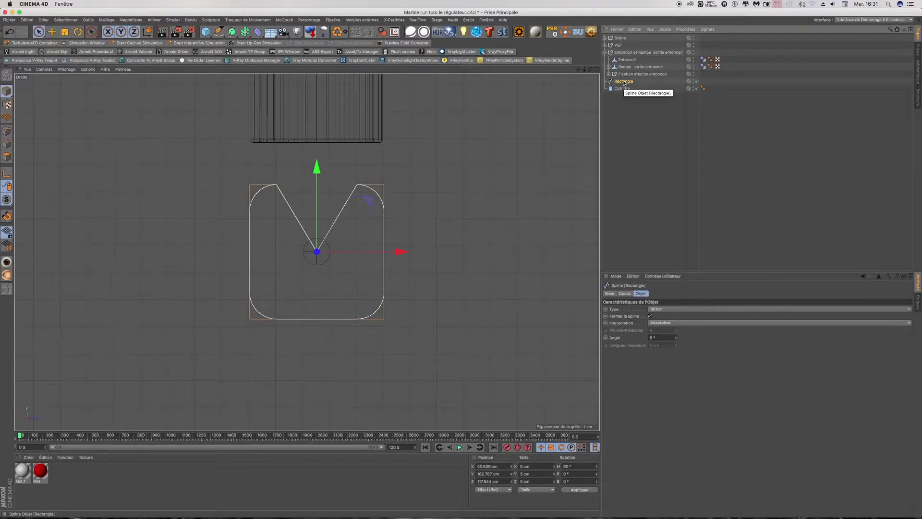
left_click(6, 130)
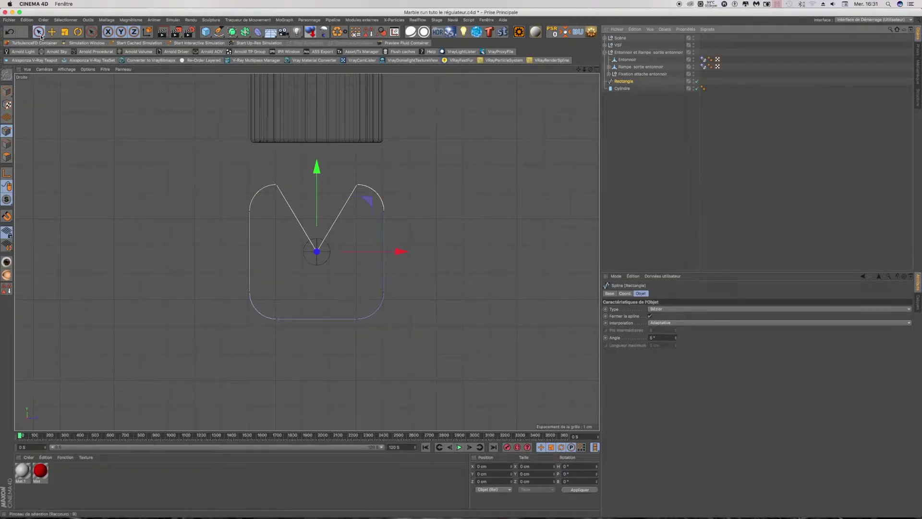
left_click(39, 34)
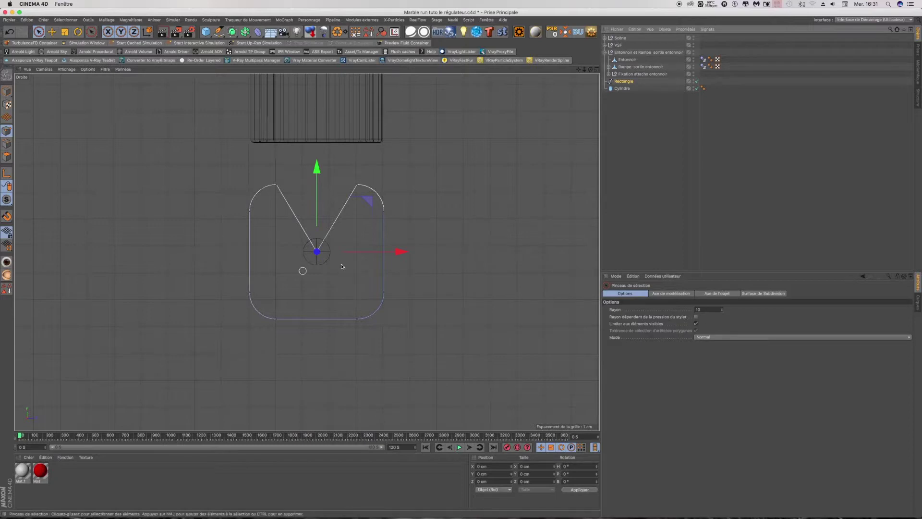
Select the V-notch tip point and start adjusting its Y position.
left_click(316, 251)
left_click_drag(317, 169, 321, 159)
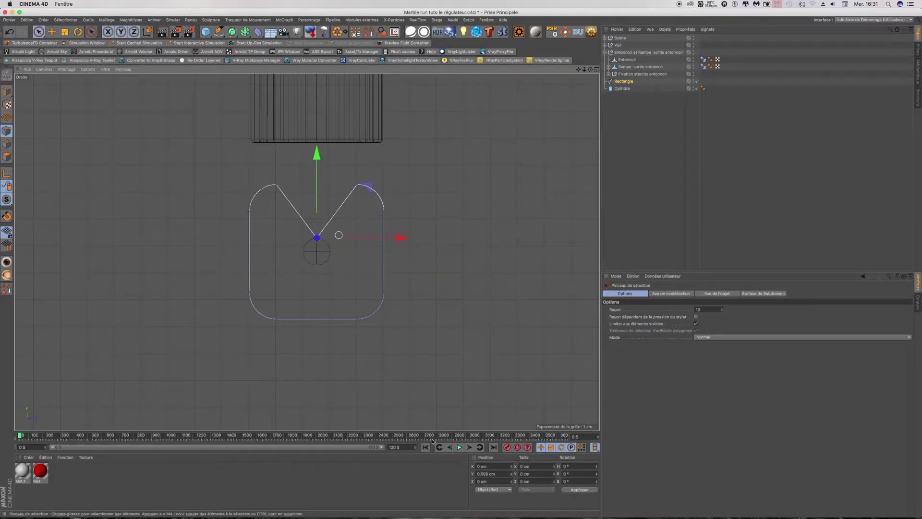
left_click(495, 473)
type("0,650")
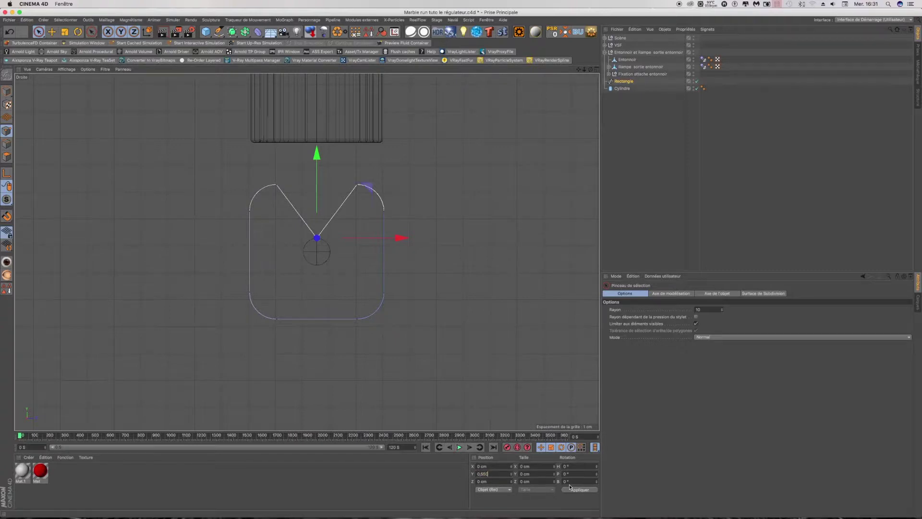
left_click(573, 489)
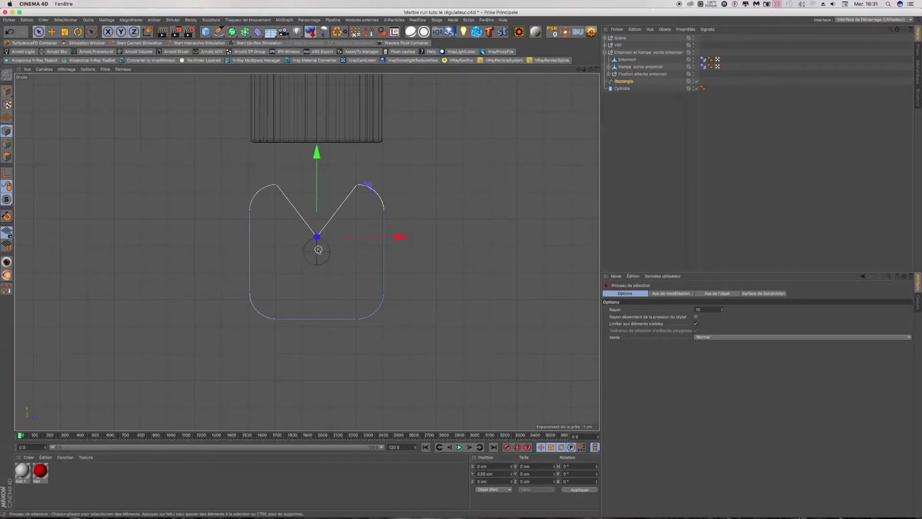
scroll(317, 249, "up", 1)
scroll(317, 248, "up", 2)
scroll(316, 249, "up", 2)
scroll(316, 248, "up", 2)
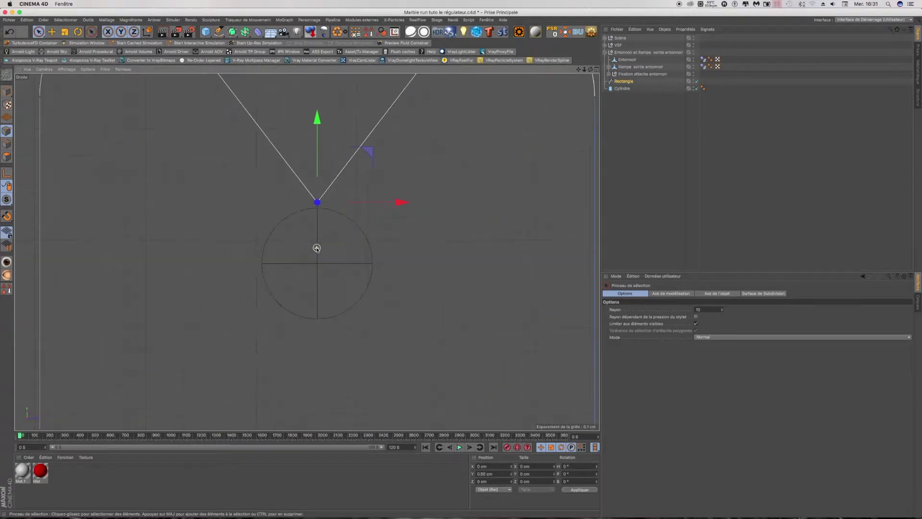
Try notch point heights of 0.6 and 0.8 cm, settling on Y 0.5 cm.
double_click(497, 475)
type("0,600")
key("Return")
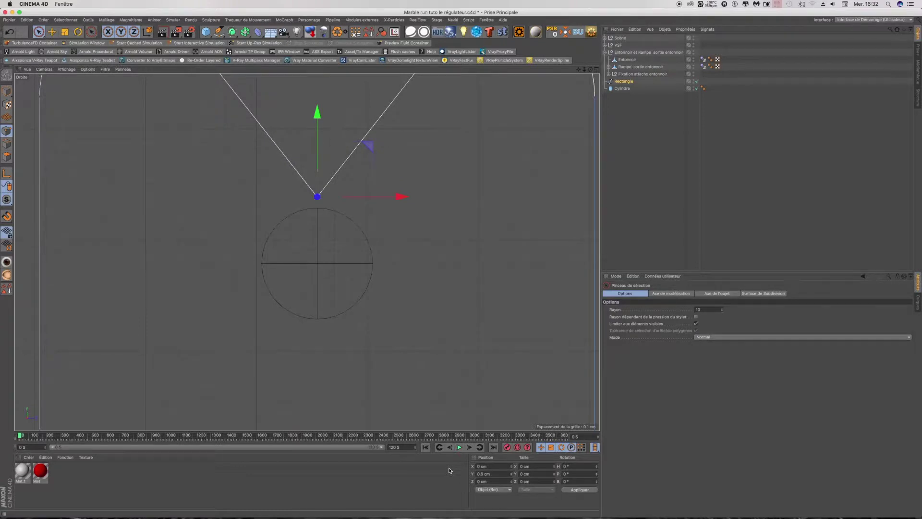
key("h")
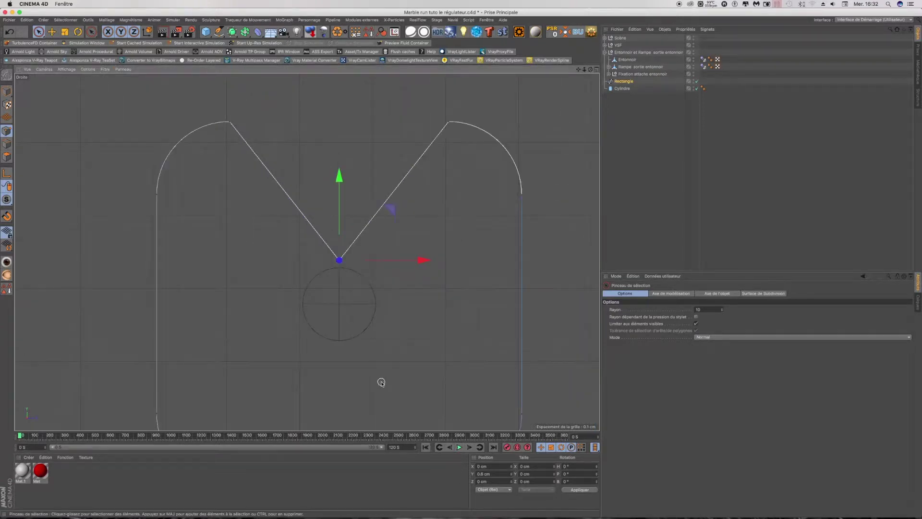
double_click(485, 474)
type("0,800")
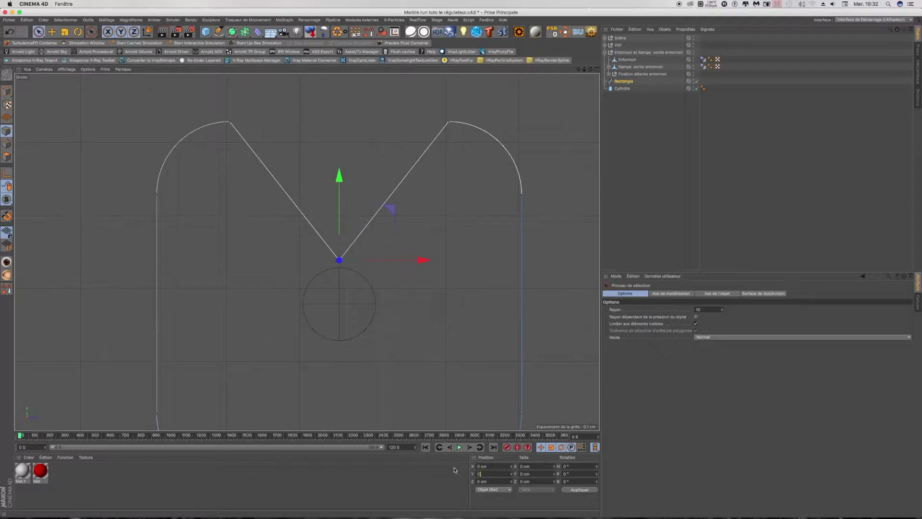
left_click(578, 490)
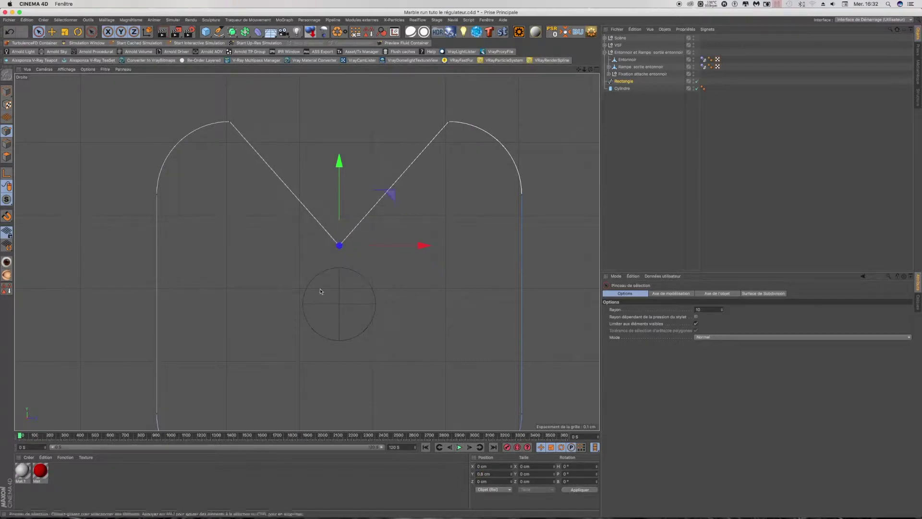
scroll(220, 217, "down", 2)
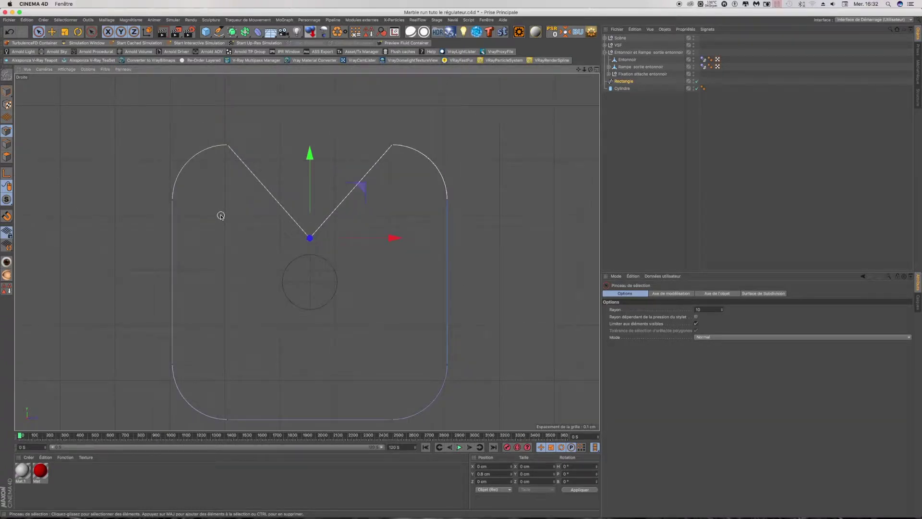
left_click(493, 474)
key("super+a")
type("0")
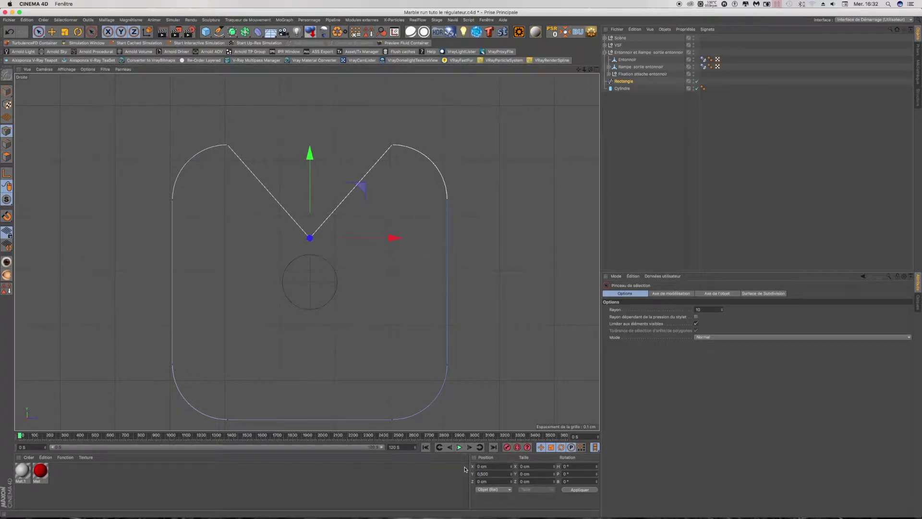
key("Return")
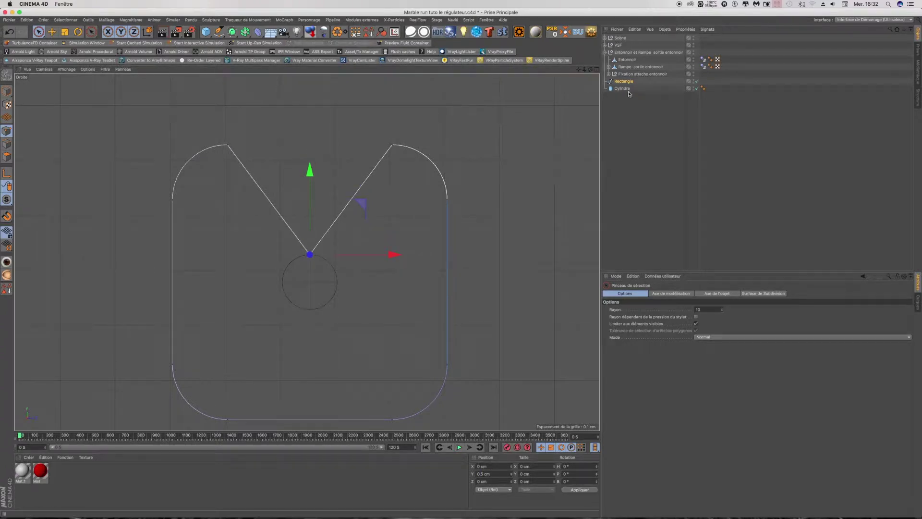
Set the Cylindre axle's radius to 0.3 cm.
left_click(625, 89)
left_click(671, 309)
key("super+a")
type("0")
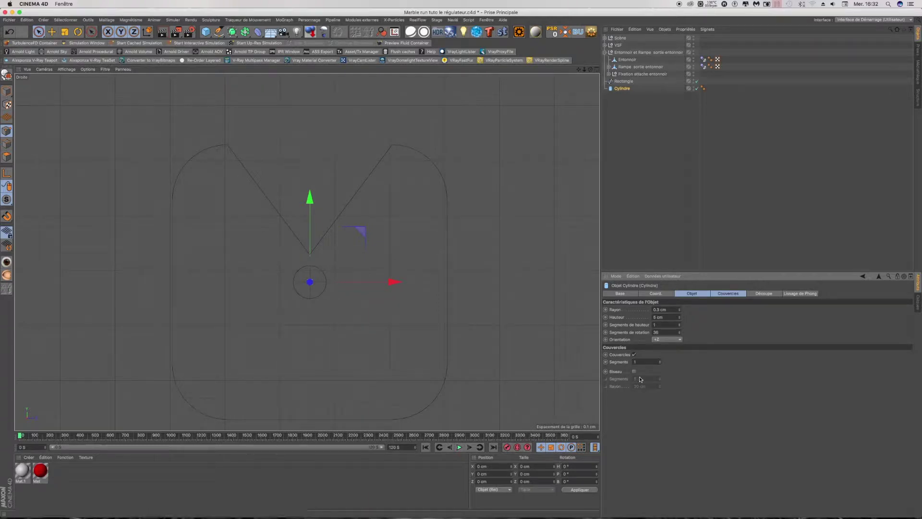
Show four views, orbit the perspective toward the axle, and try a 0.4 cm cylinder radius.
left_click(597, 69)
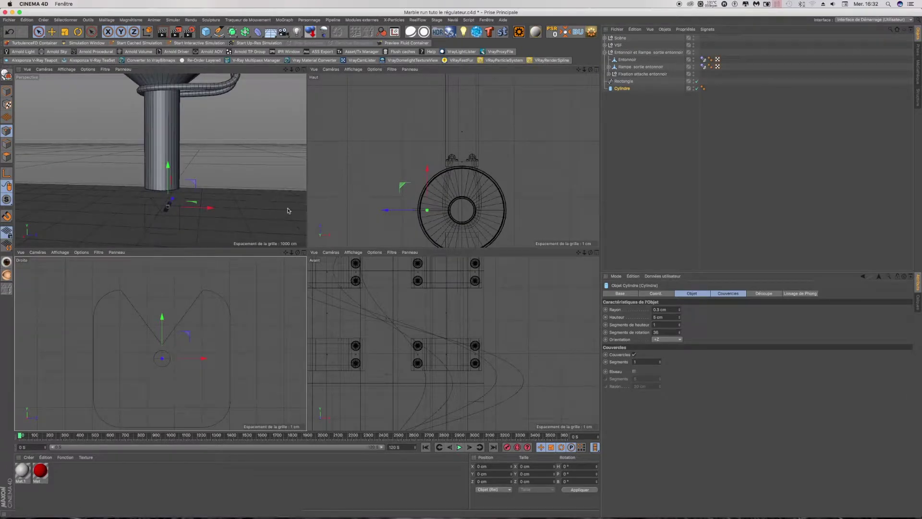
mouse_move(297, 69)
left_mouse_down()
mouse_move(160, 160)
mouse_move(164, 144)
left_mouse_up()
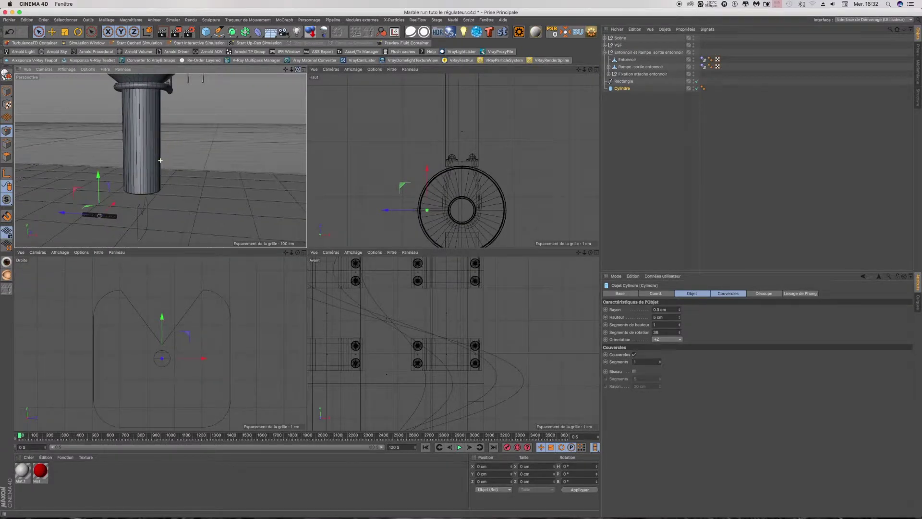
left_click(661, 310)
type("0.5")
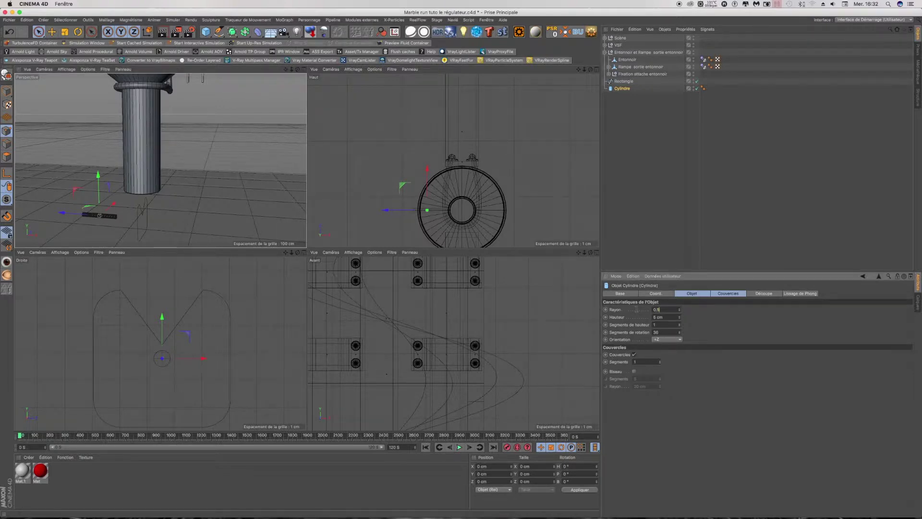
key("Return")
Return the cylinder radius to 0.3 cm and select the Rectangle spline.
left_click_drag(674, 309, 636, 313)
type("0")
key("Return")
scroll(152, 362, "up", 5)
scroll(153, 362, "up", 1)
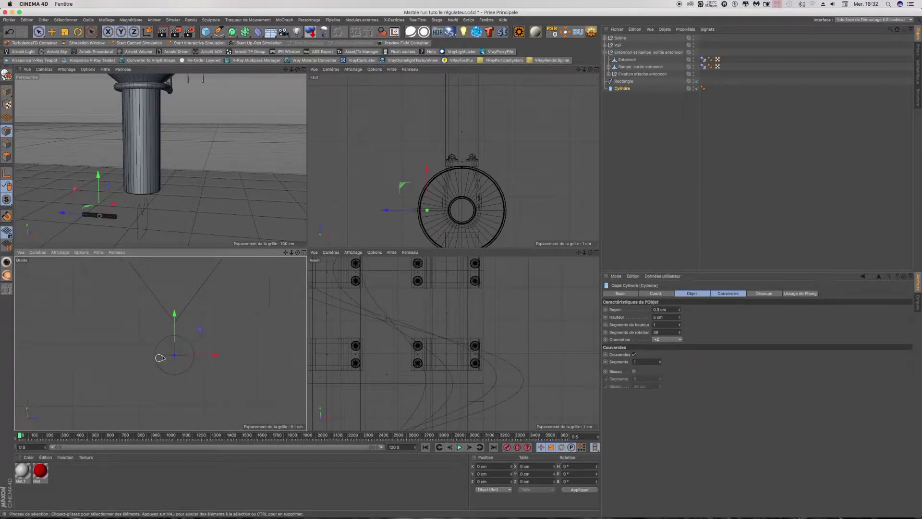
left_click(625, 81)
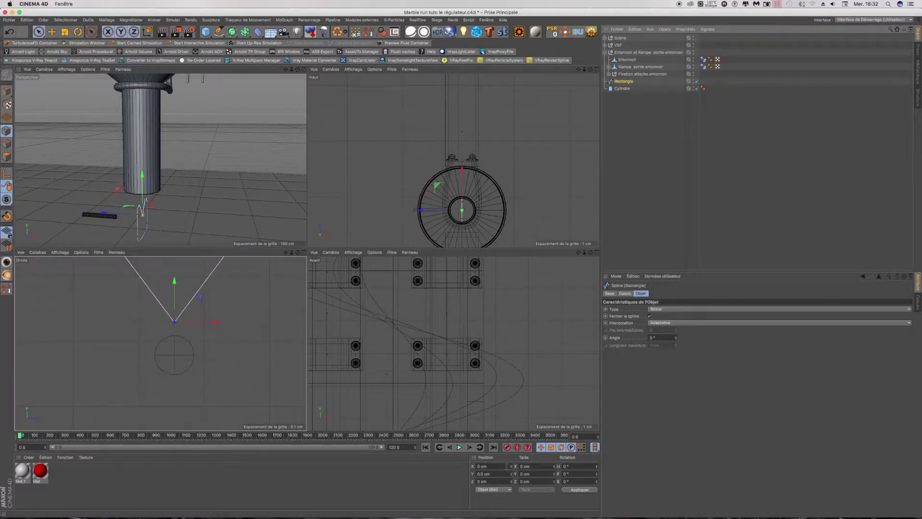
Raise the notch point to Y 0.6 cm and maximize the right-side view.
double_click(500, 476)
type("0,6")
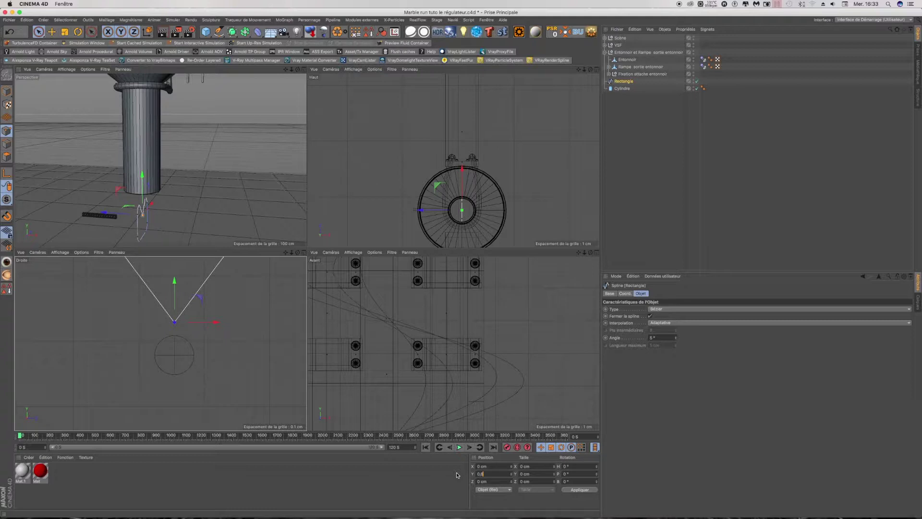
left_click(581, 490)
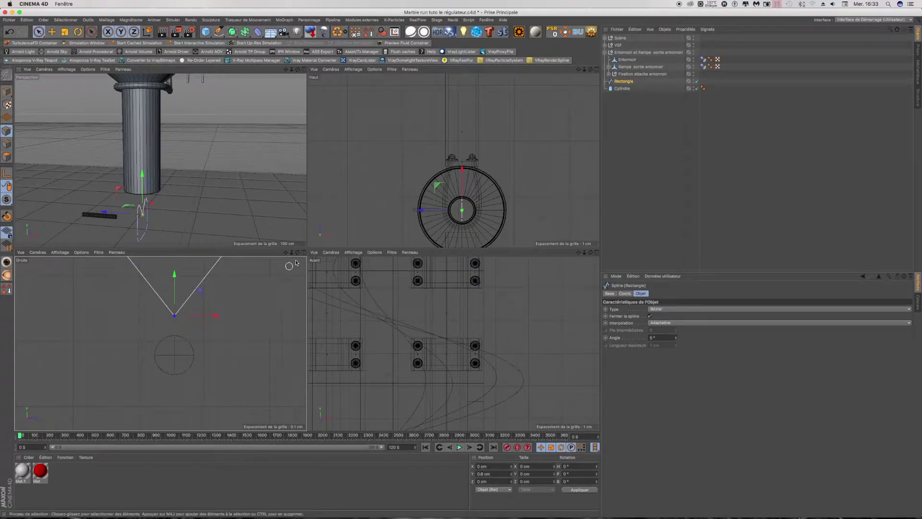
middle_click(302, 288)
scroll(328, 298, "down", 3)
scroll(328, 298, "down", 1)
scroll(328, 298, "down", 1)
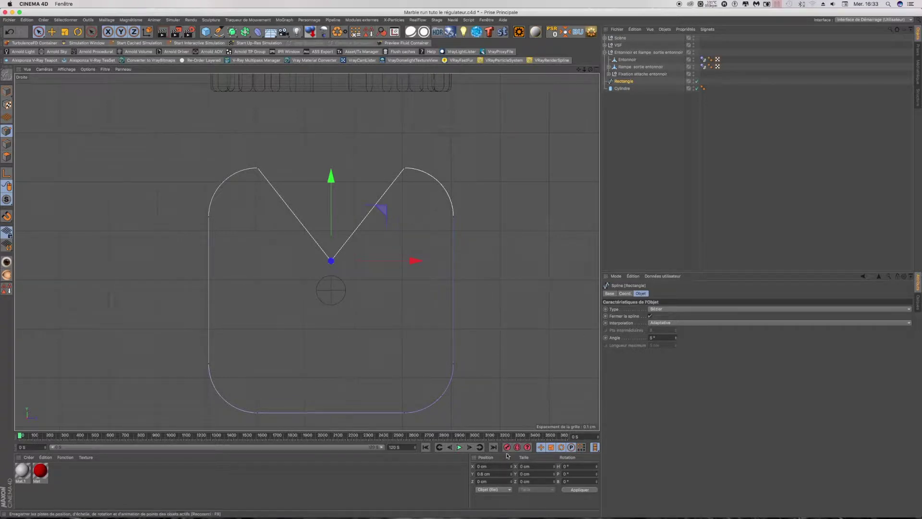
Raise the notch point further to Y 0.7 cm.
left_click(483, 473)
type("0,")
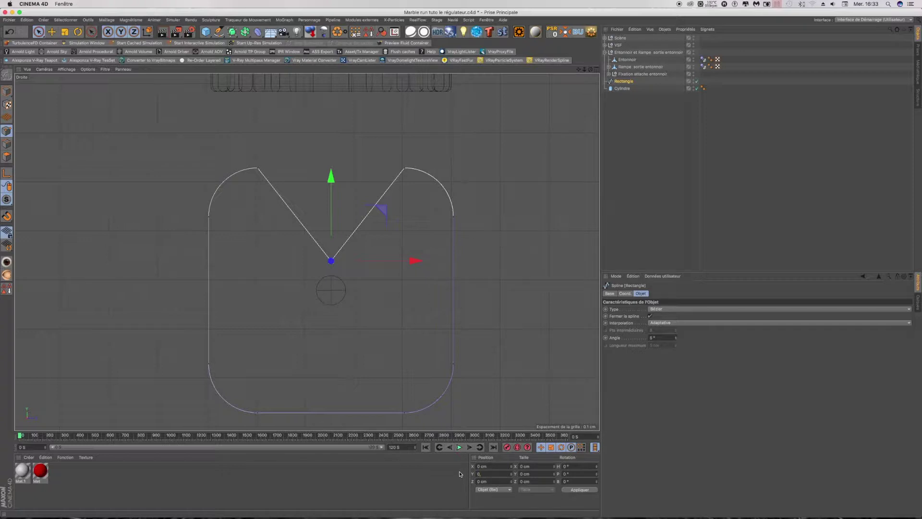
left_click(577, 490)
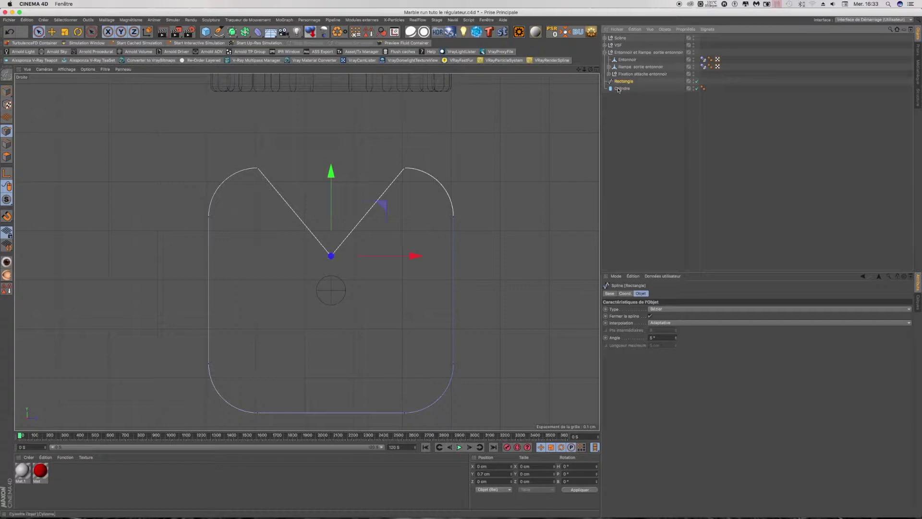
left_click(619, 89)
Rename the Cylindre object to 'Axe moteur régulateur'.
double_click(619, 89)
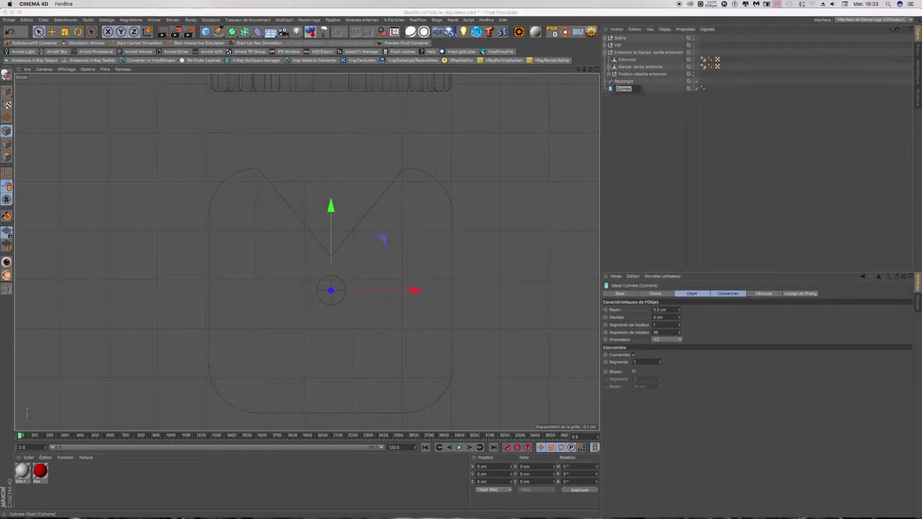
type("A")
type("igid")
type("teur")
left_click(633, 108)
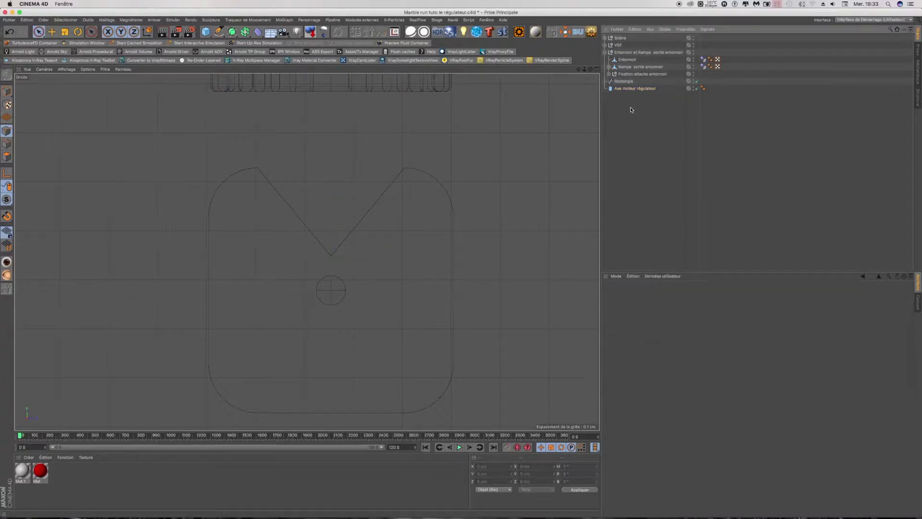
Move the Rectangle below the axle and rename it 'Régulateur'.
left_click(619, 81)
left_click_drag(620, 83, 620, 91)
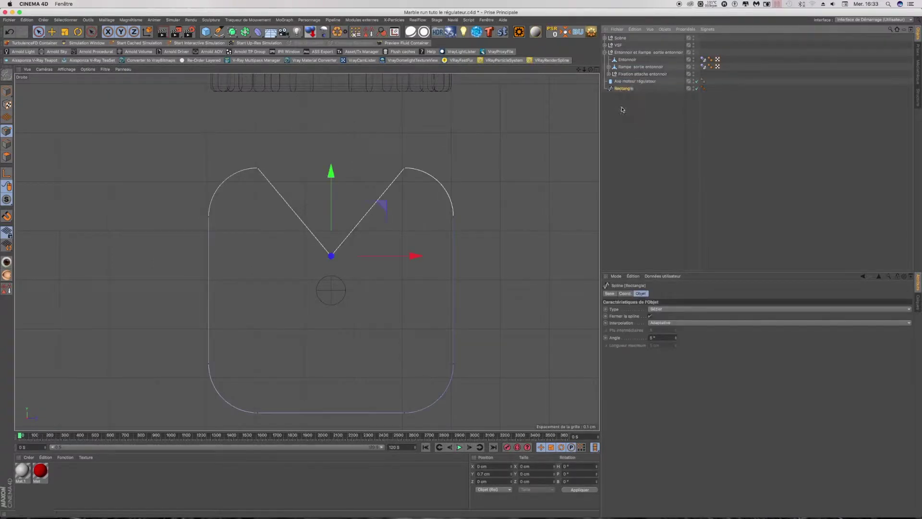
double_click(621, 90)
type("P")
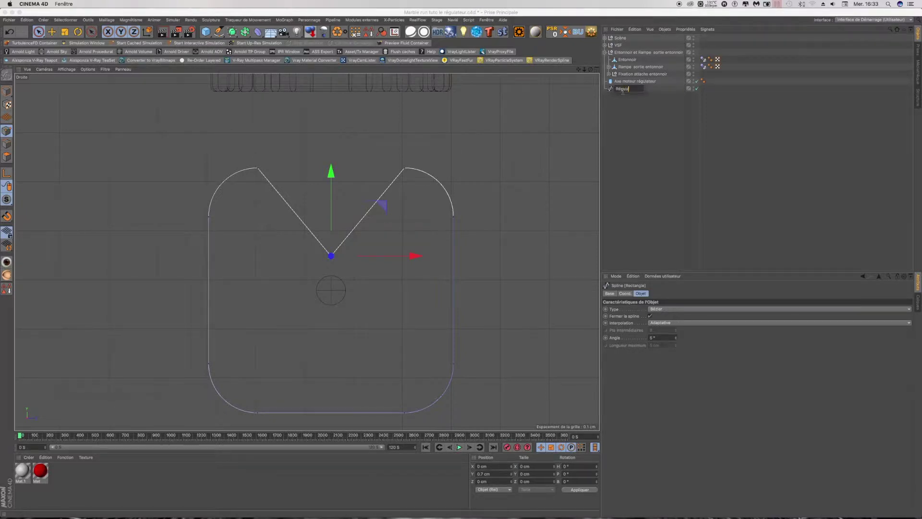
double_click(623, 91)
left_click(632, 112)
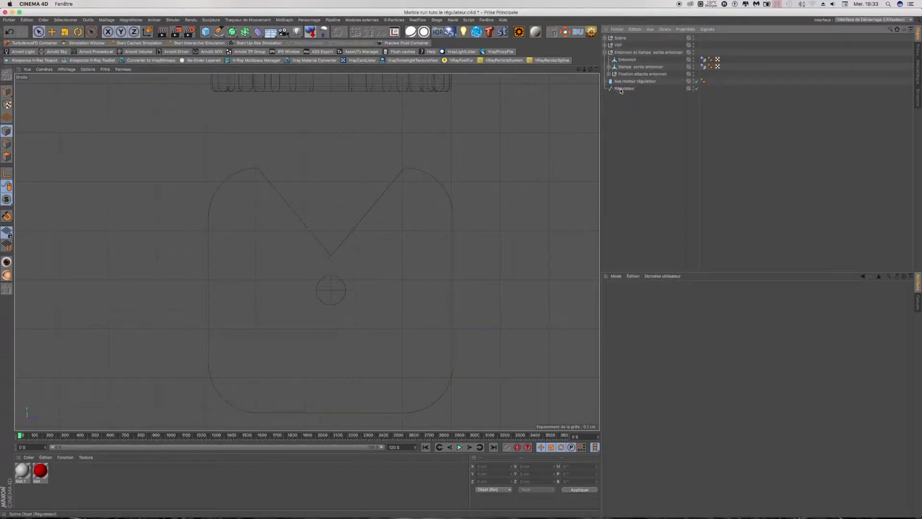
left_click(622, 89)
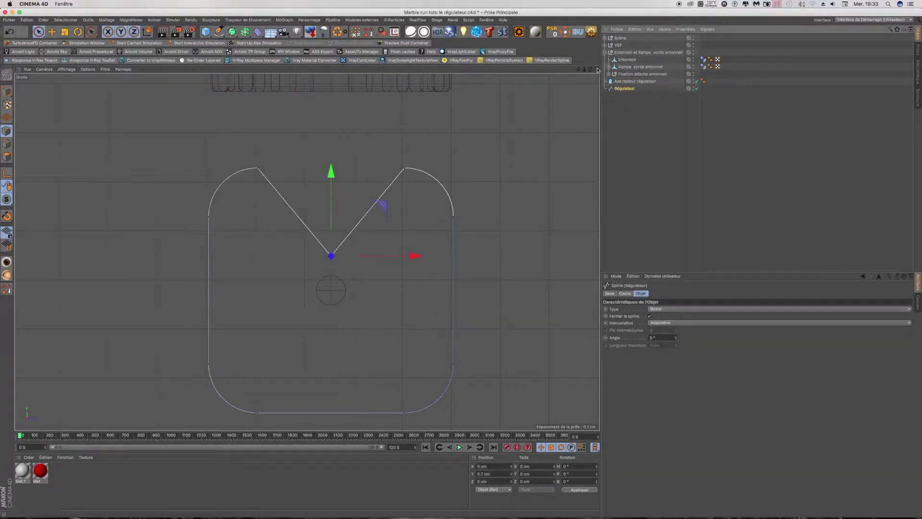
Maximize the perspective view, zooming out and orbiting to show the funnel column, pipes and Régulateur.
left_click(597, 70)
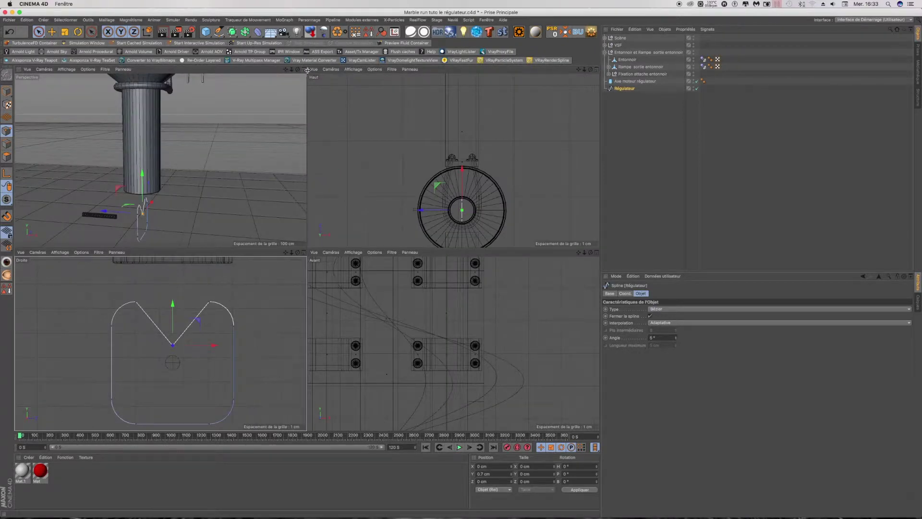
left_click(305, 71)
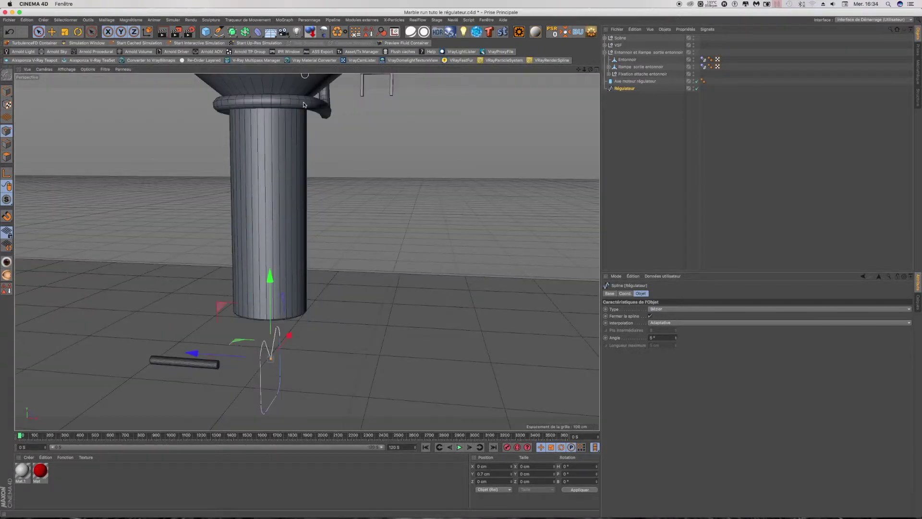
scroll(325, 150, "down", 2)
scroll(327, 154, "down", 2)
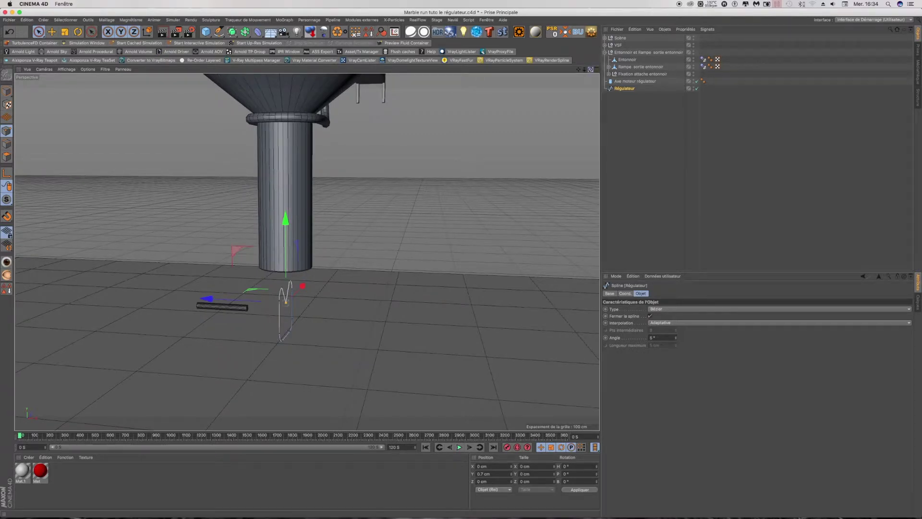
left_click_drag(585, 69, 587, 71)
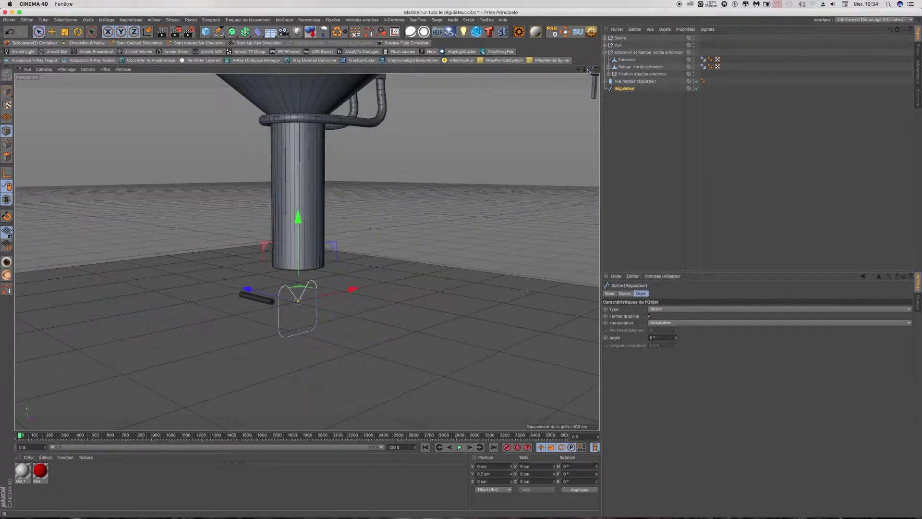
left_click(231, 33)
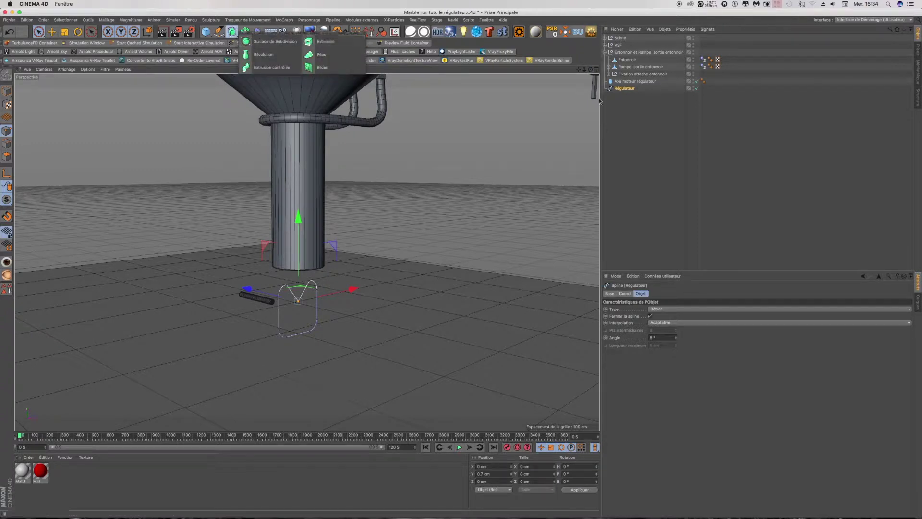
left_click(620, 89)
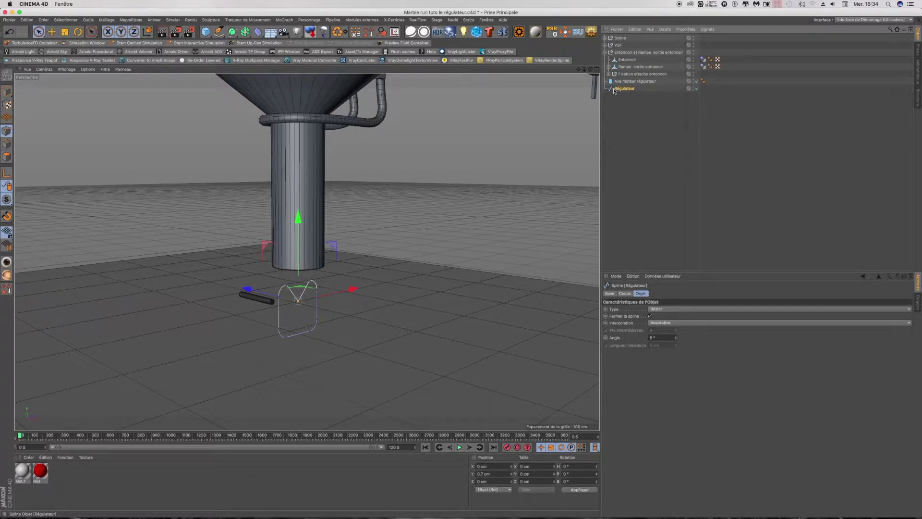
left_click(237, 35)
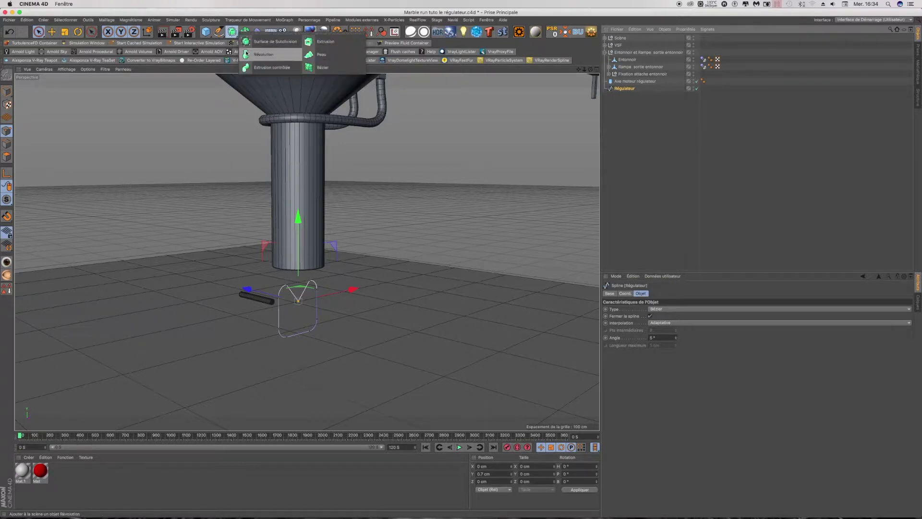
left_click(321, 45)
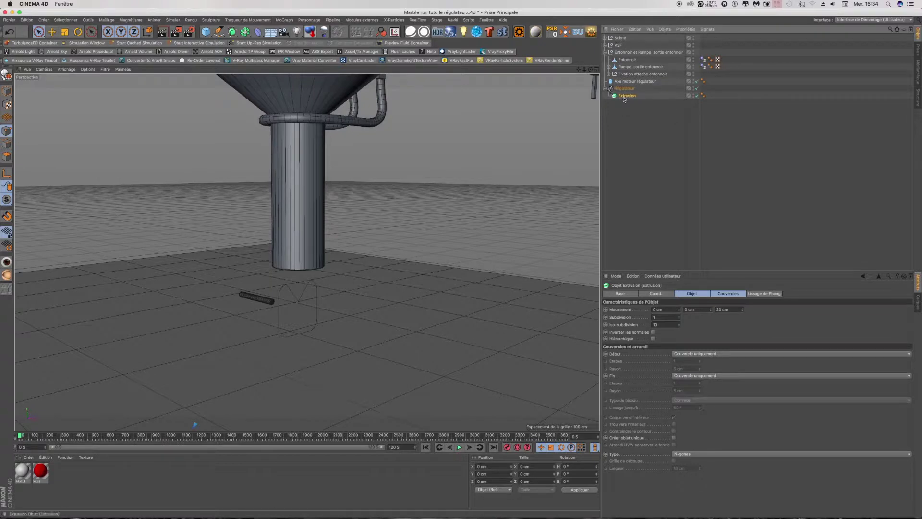
left_click_drag(625, 96, 622, 89)
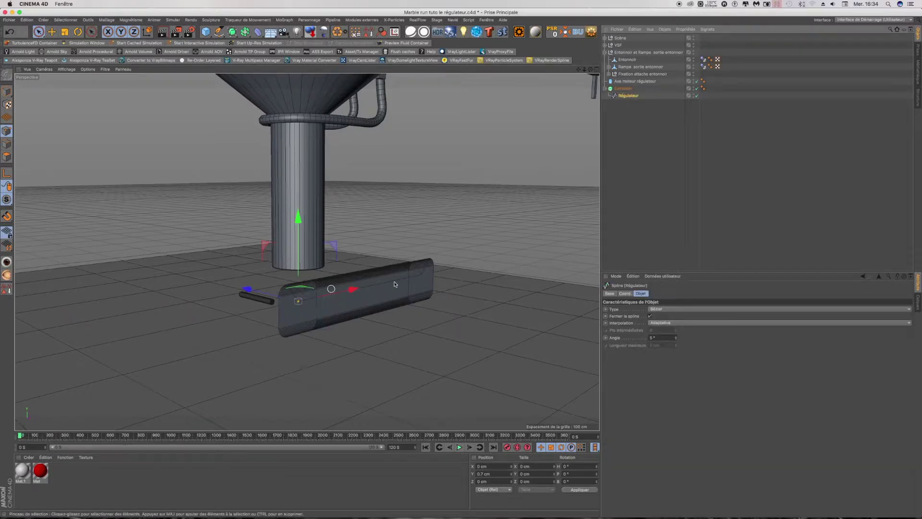
left_click(625, 90)
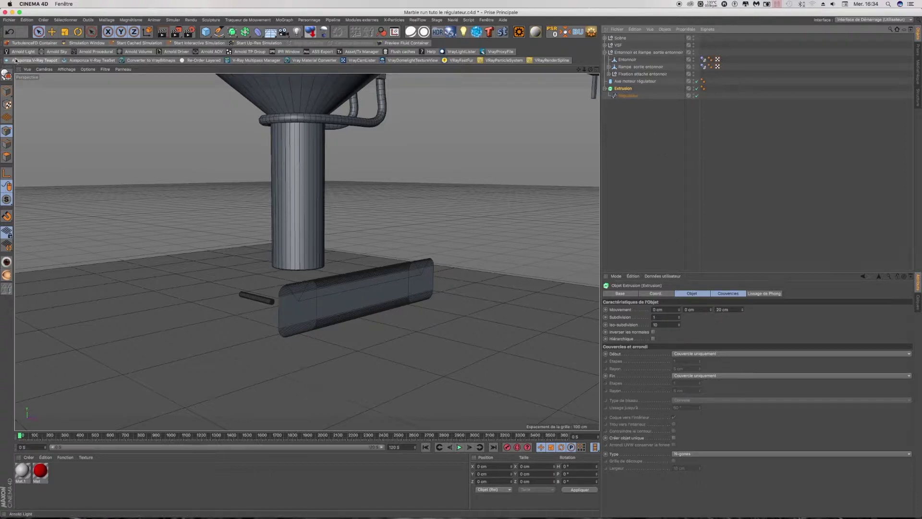
left_click(8, 32)
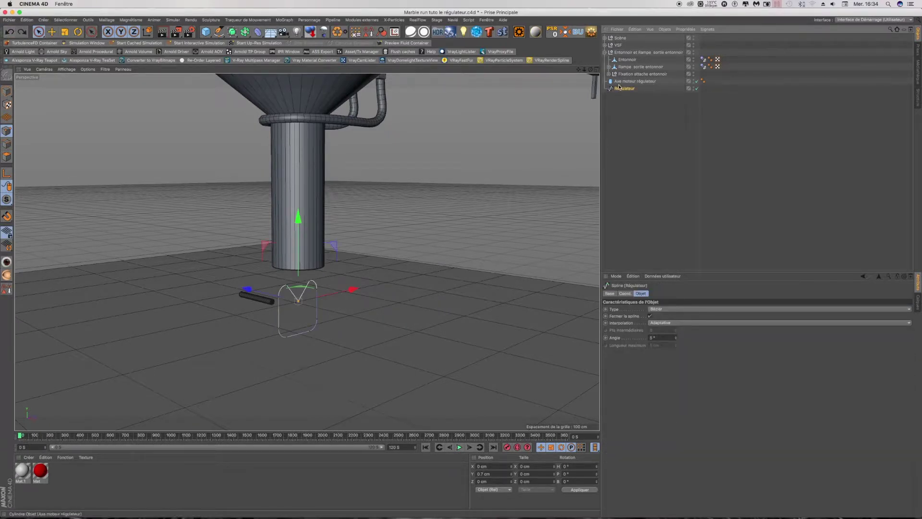
Add an Extrusion with reset PSR and place the Régulateur spline inside it.
left_click(231, 32)
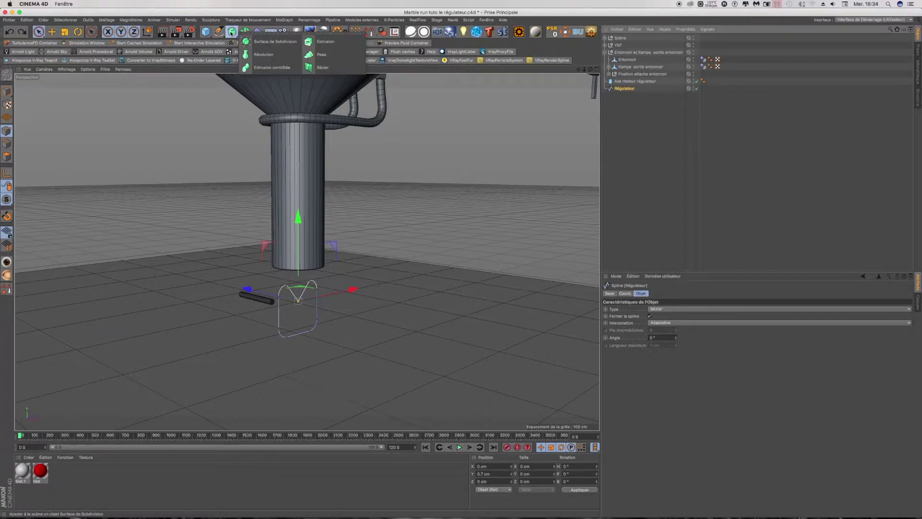
left_click(320, 41, "shift")
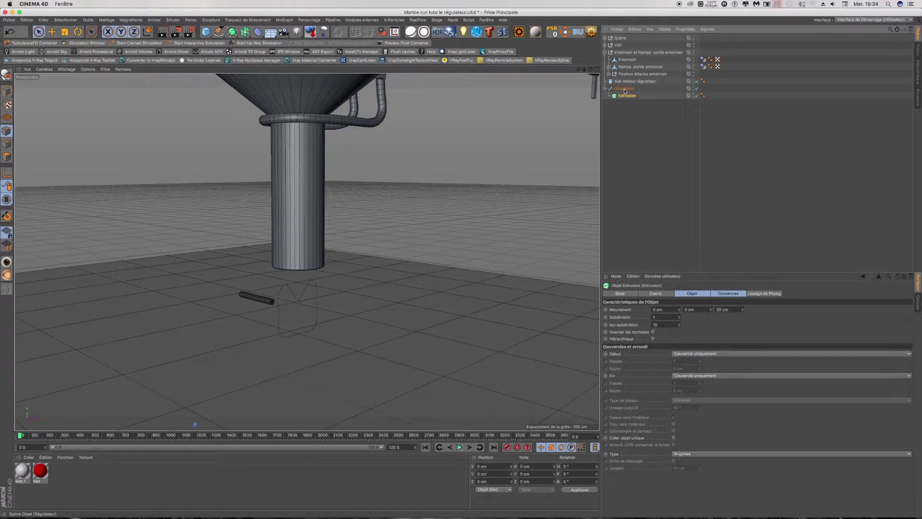
left_click(553, 32)
left_click_drag(625, 97, 624, 95)
Set the Extrusion's Z depth to 5 cm.
left_click(623, 88)
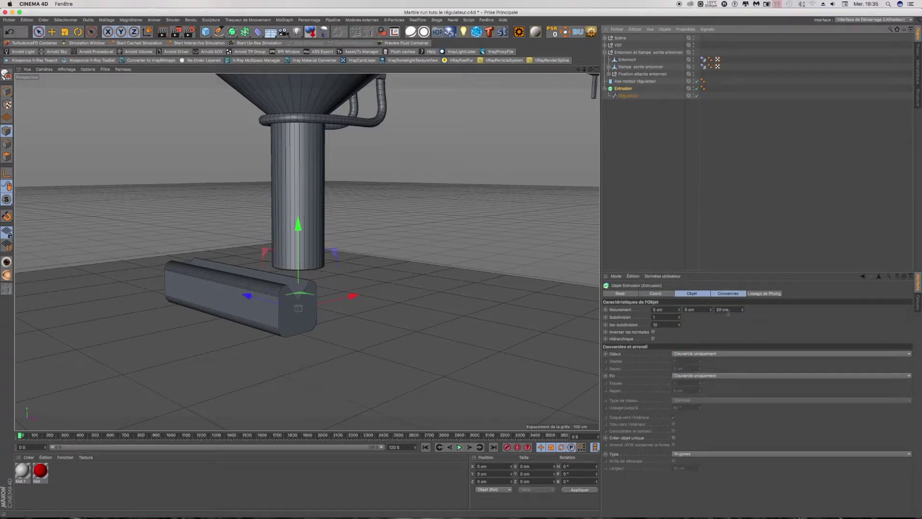
left_click(735, 309)
type("5")
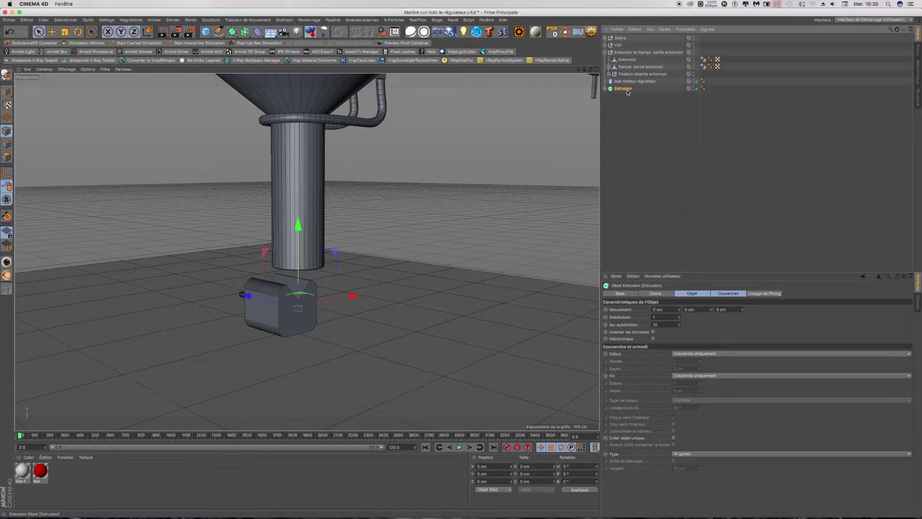
Create a polygon copy of Extrusion with Current State to Object and add a Backup null.
right_click(625, 91)
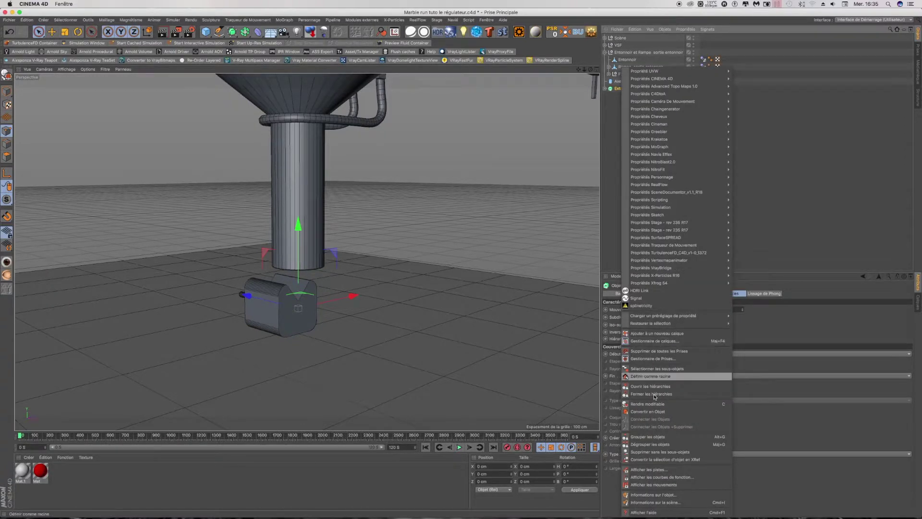
left_click(656, 411)
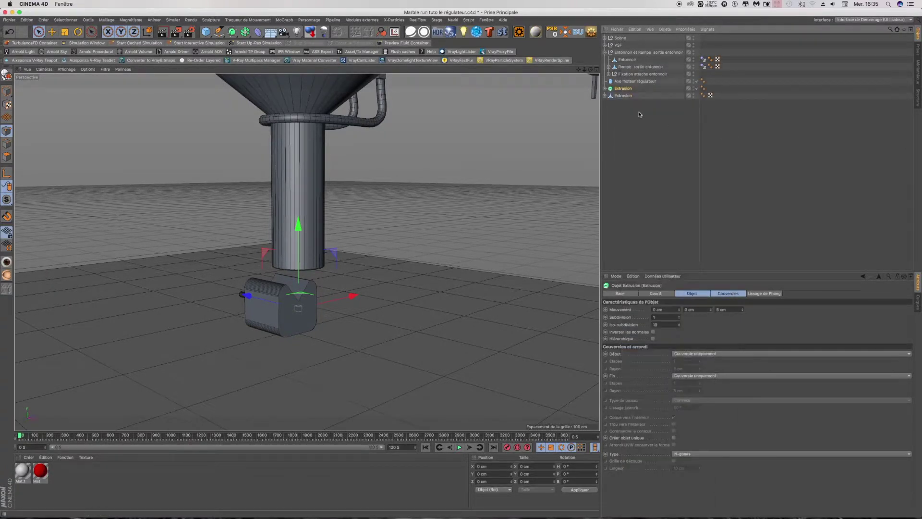
left_click(578, 32)
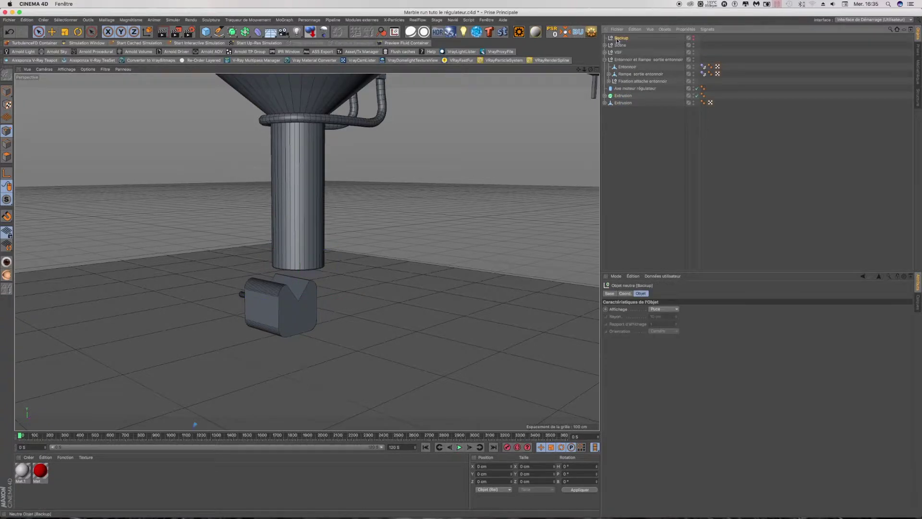
left_click(206, 32)
left_click(632, 146)
Store the original Extrusion inside Backup and reveal the Couvercle 1 and Couvercle 2 caps.
left_click_drag(624, 98, 622, 38)
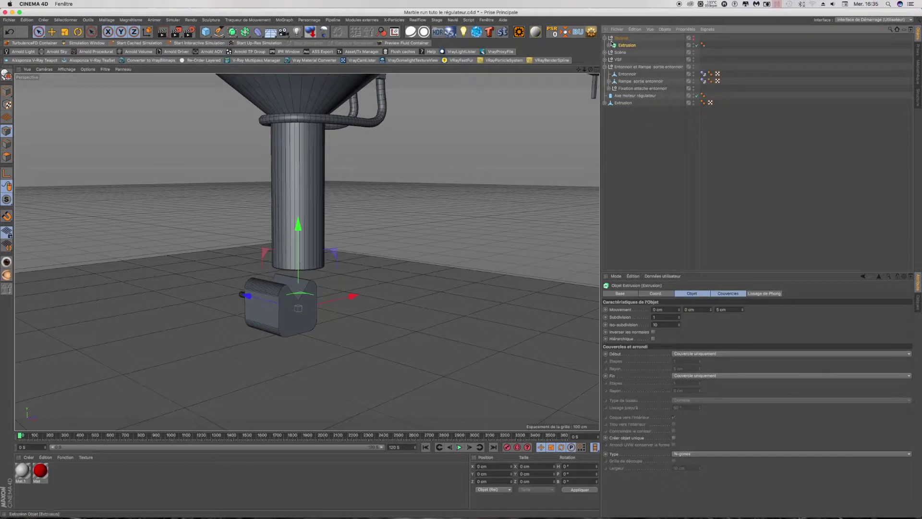
left_click(605, 38)
left_click(620, 40)
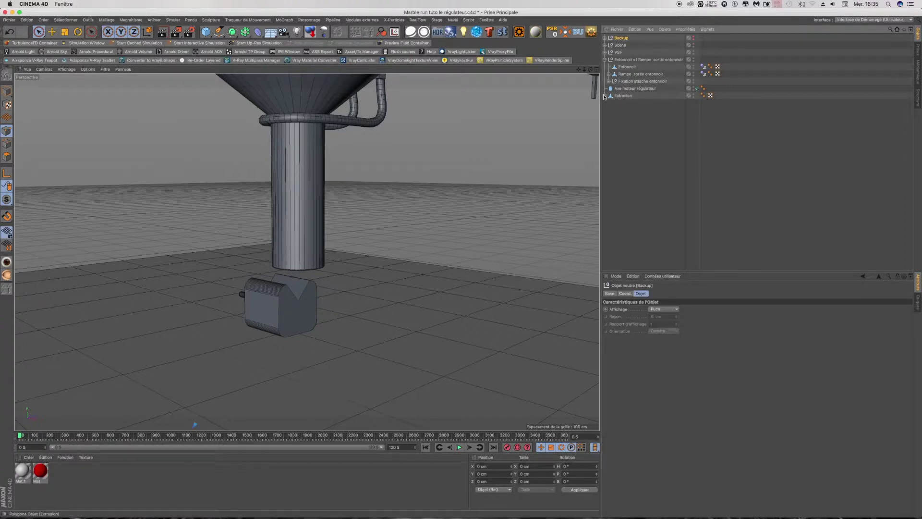
left_click(605, 96)
left_click(606, 38)
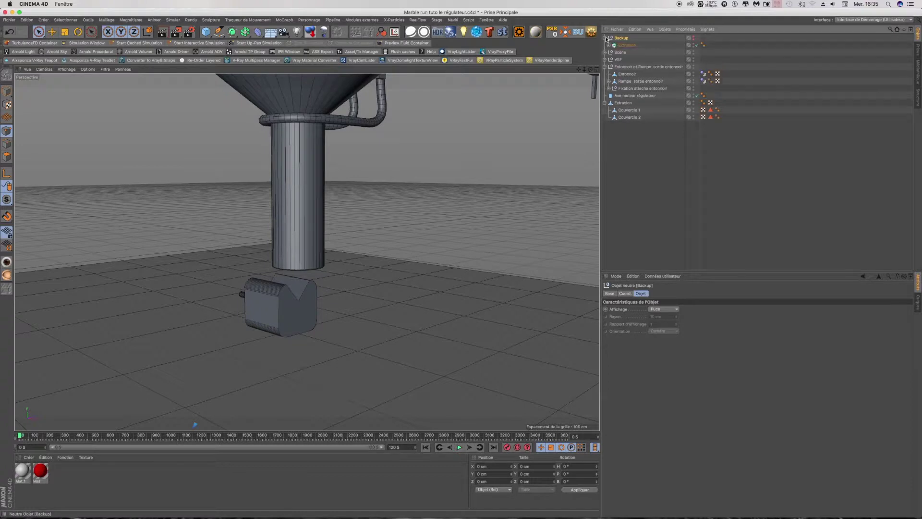
Rename the polygon extrusion Régulateur and connect it with its two caps into one object.
left_click(624, 103)
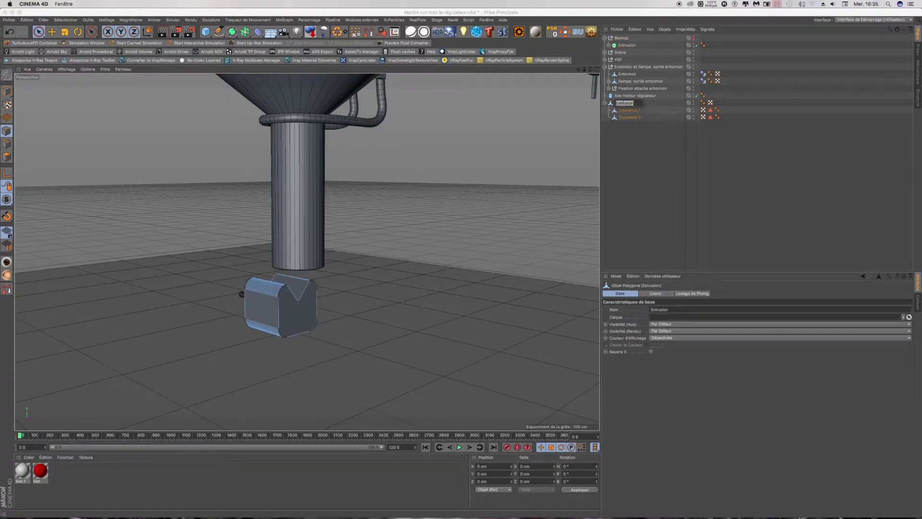
type("Régulateur")
key("Return")
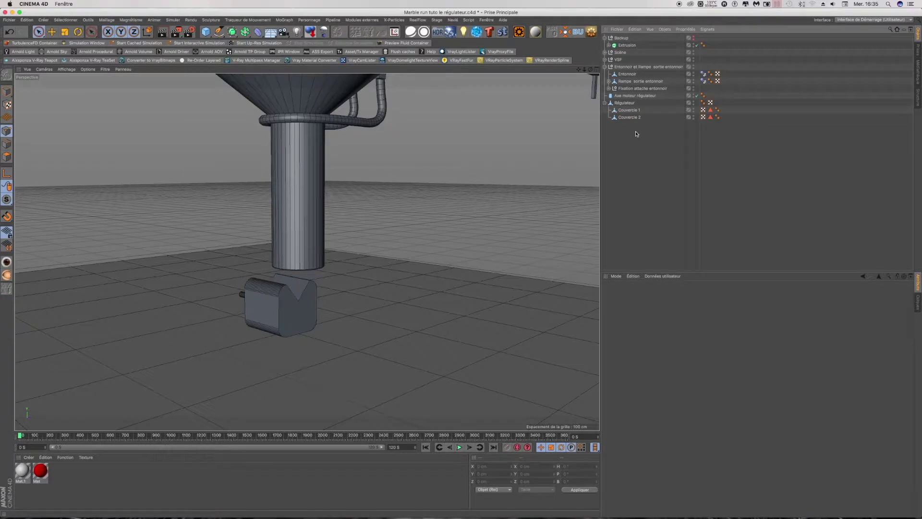
left_click(624, 104)
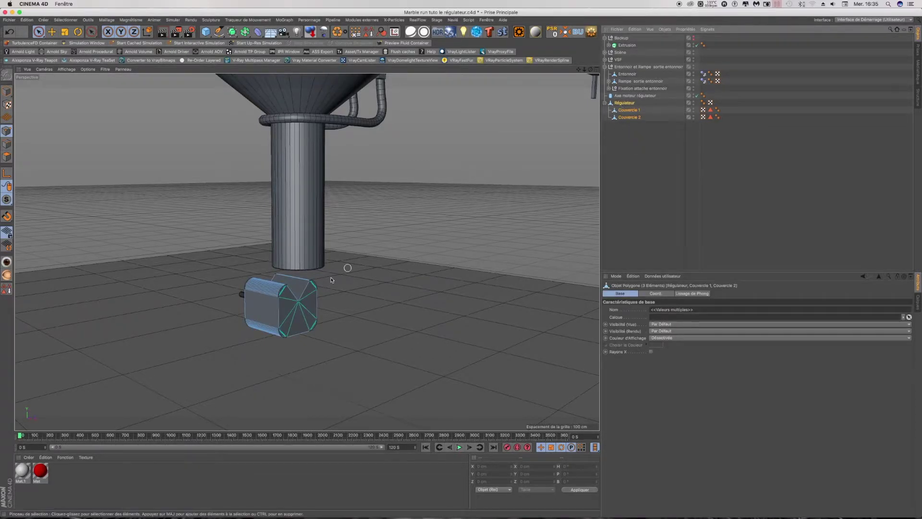
right_click(620, 120)
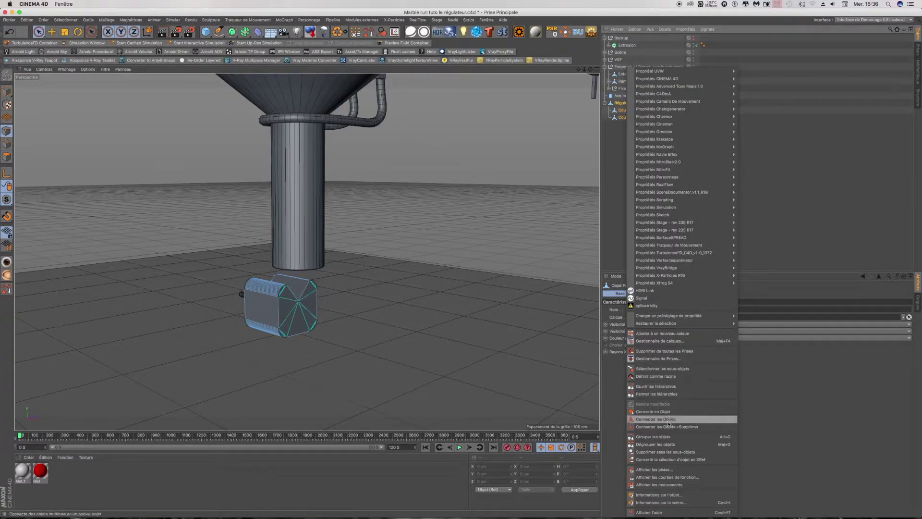
left_click(668, 427)
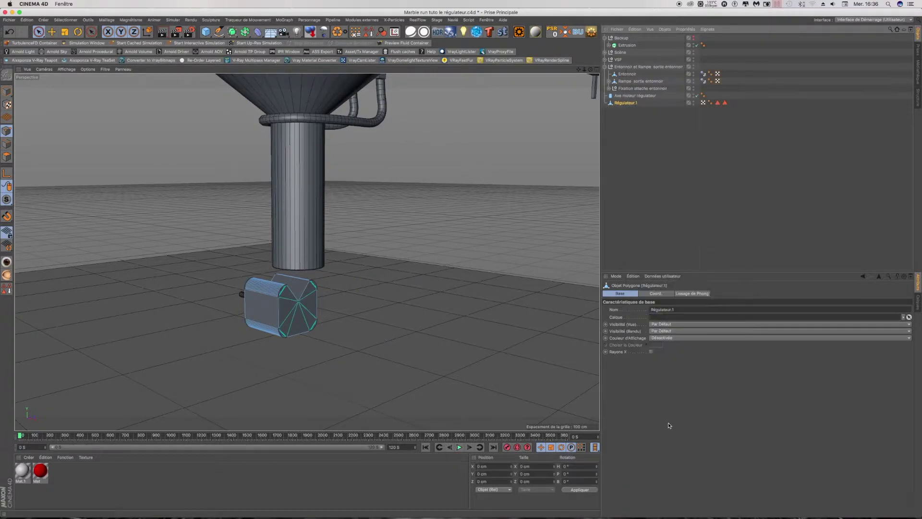
Delete both polygon-selection tags, name the merged object Régulateur, and run Optimize.
left_click(717, 102)
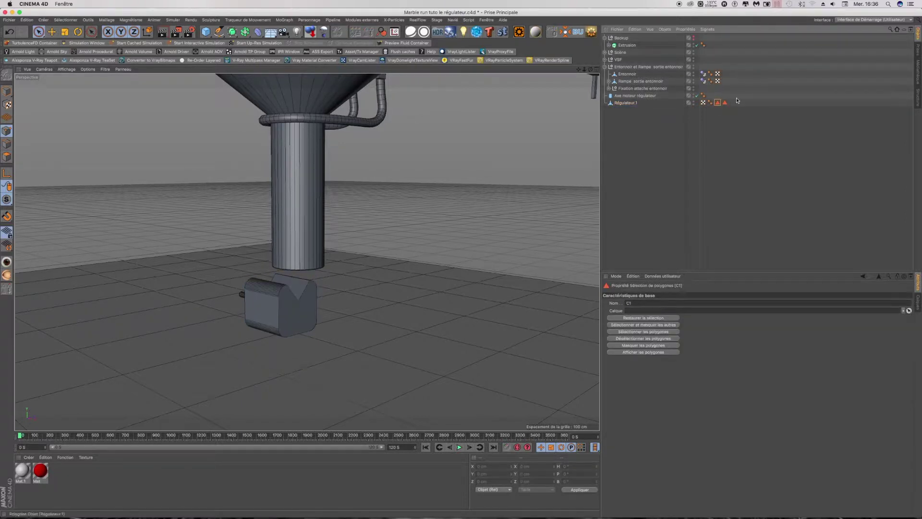
left_click(725, 103)
key("Delete")
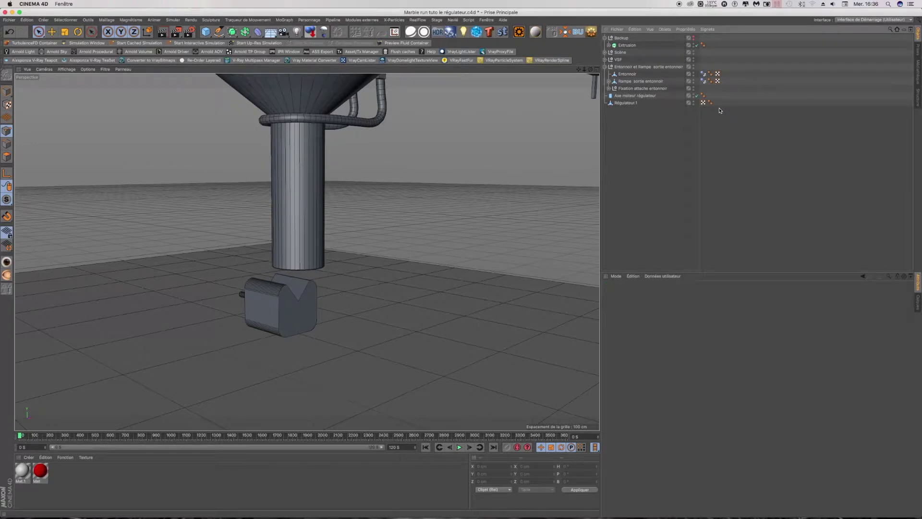
double_click(626, 103)
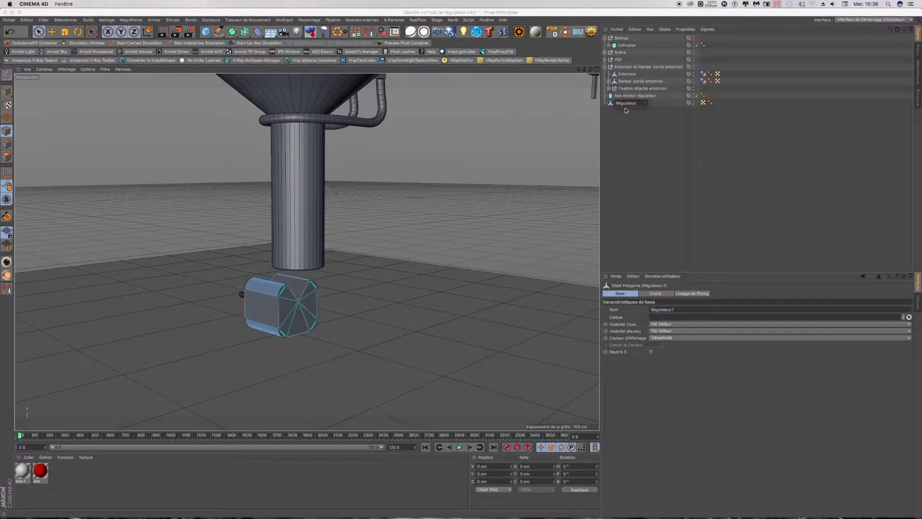
key("Return")
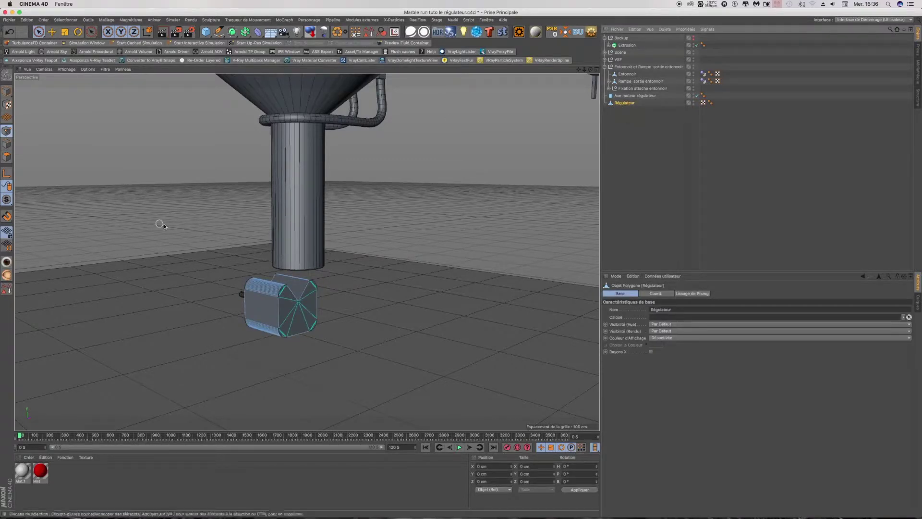
left_click(212, 237)
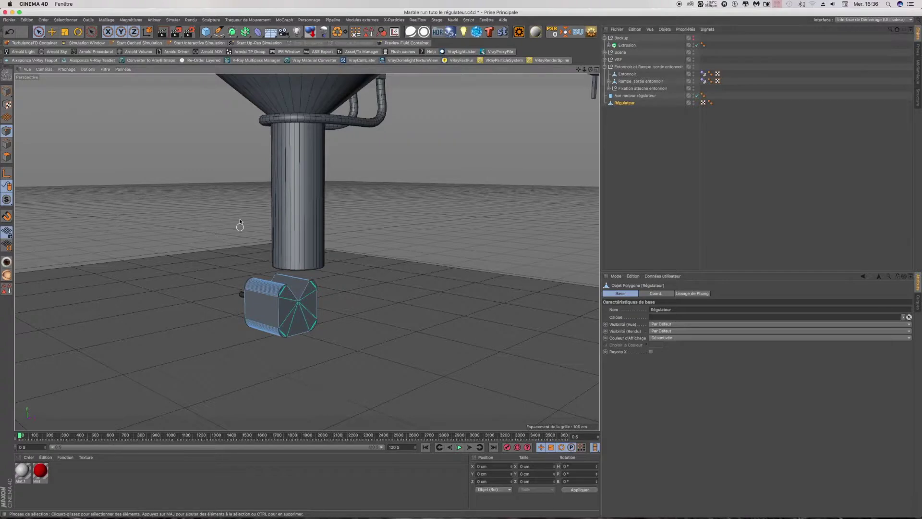
left_click(339, 34)
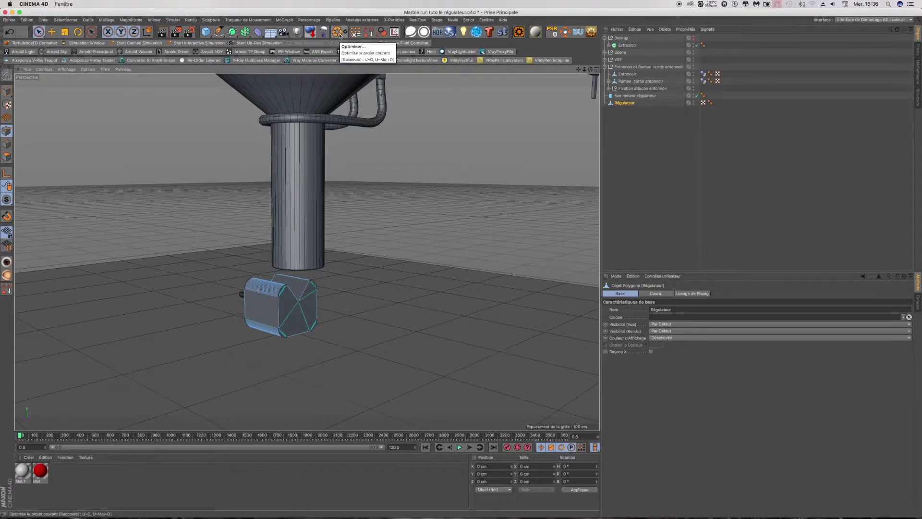
Rename the backup Extrusion object to Régulateur.
right_click(160, 190)
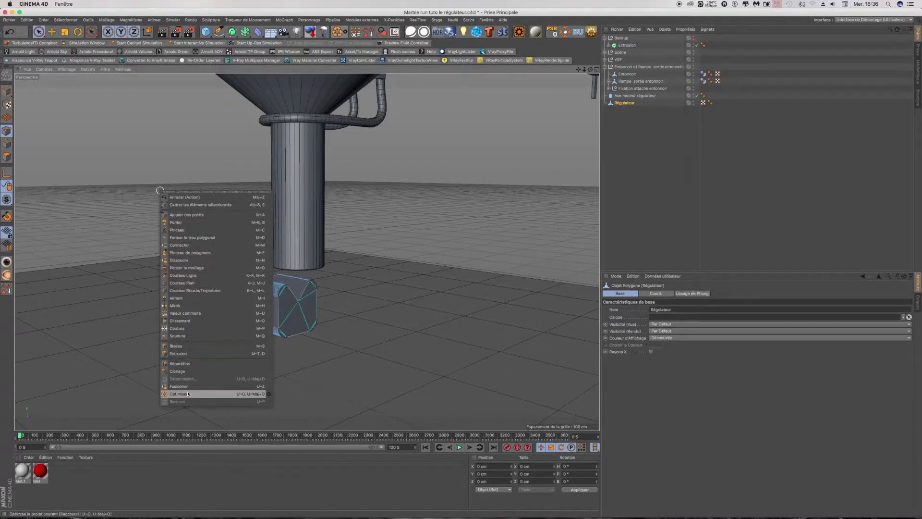
left_click(654, 197)
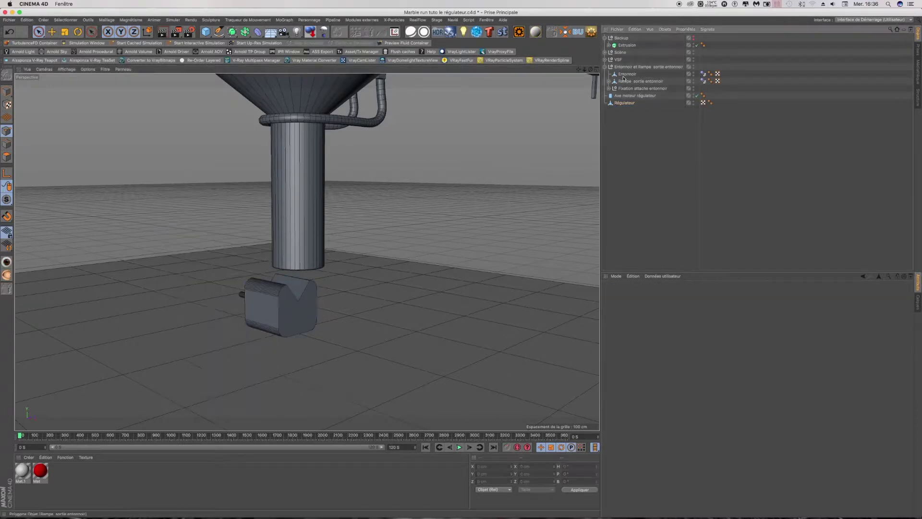
double_click(622, 45)
type("Régulateur")
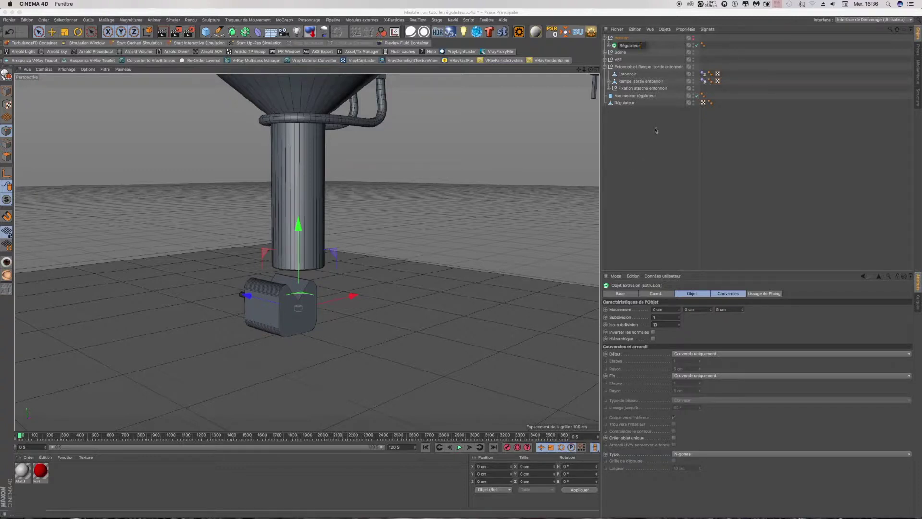
left_click(604, 40)
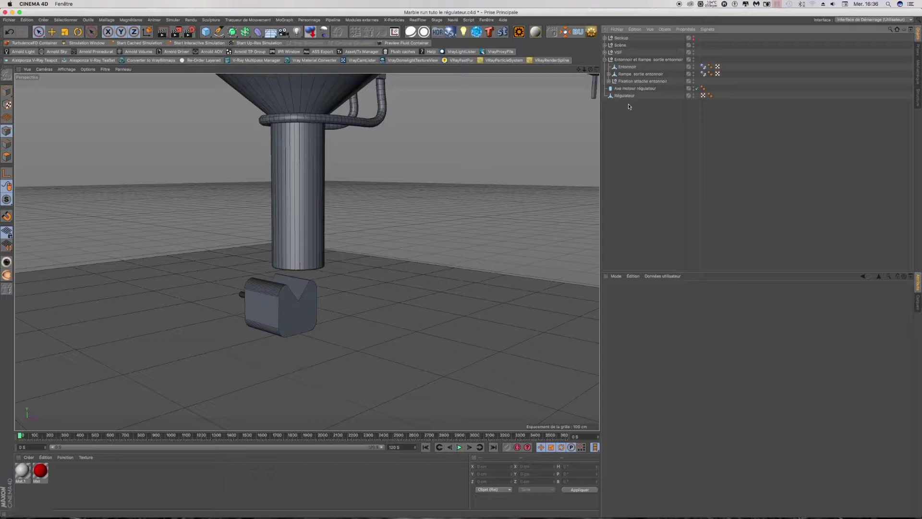
Save the scene file and reselect the Régulateur block.
left_click(8, 21)
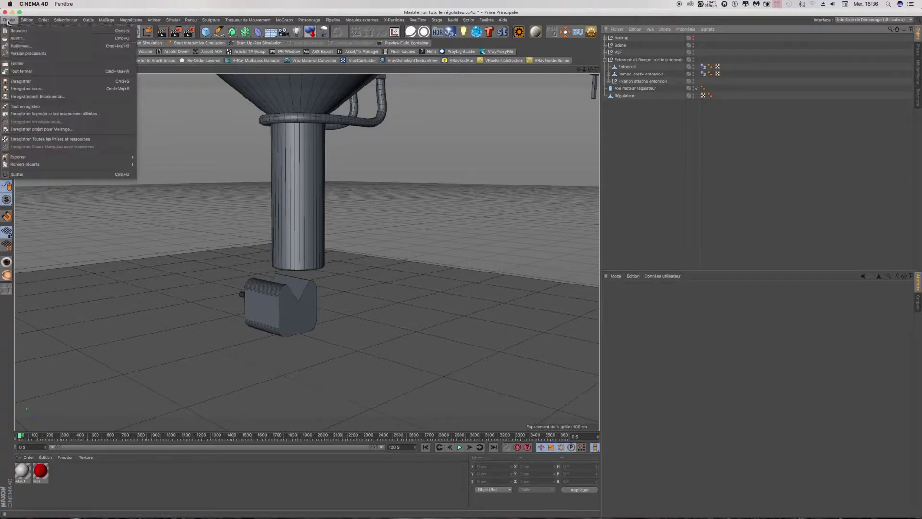
left_click(24, 82)
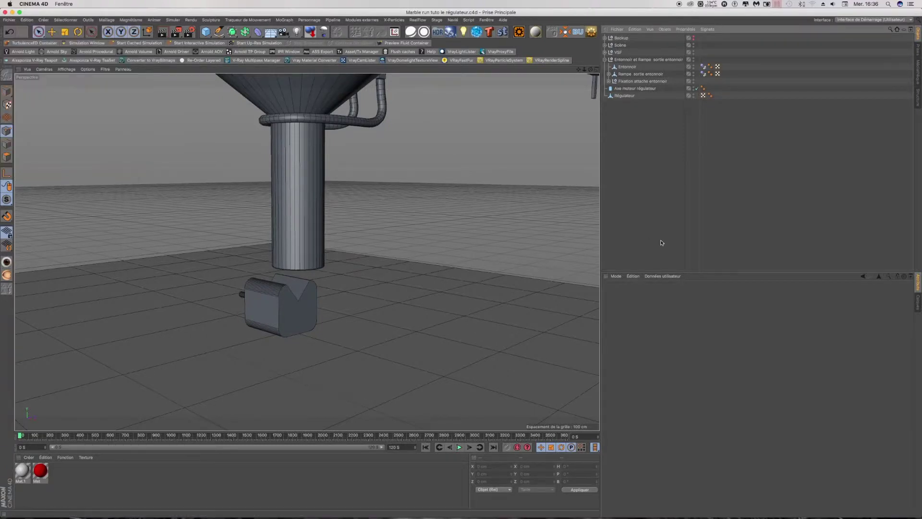
left_click(622, 96)
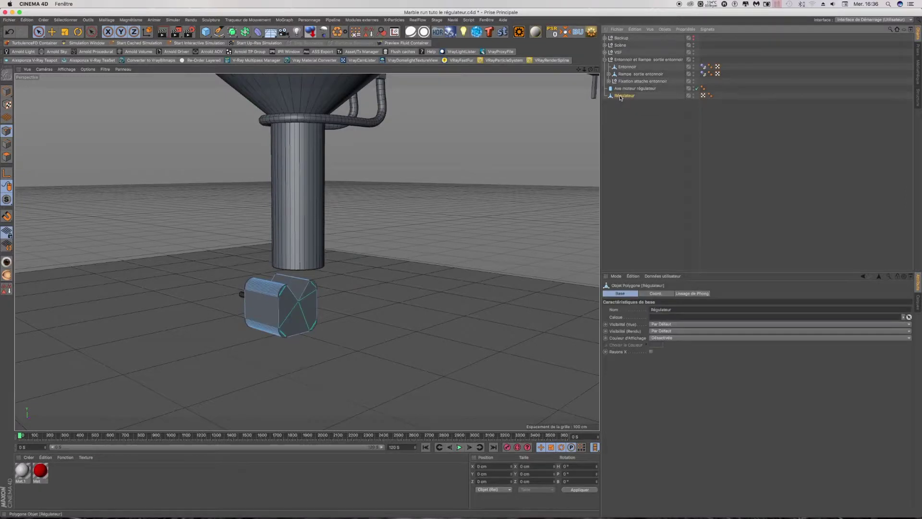
In the maximised Top view, recentre Régulateur's axis on its geometry with MagicCenter.
left_click(596, 71)
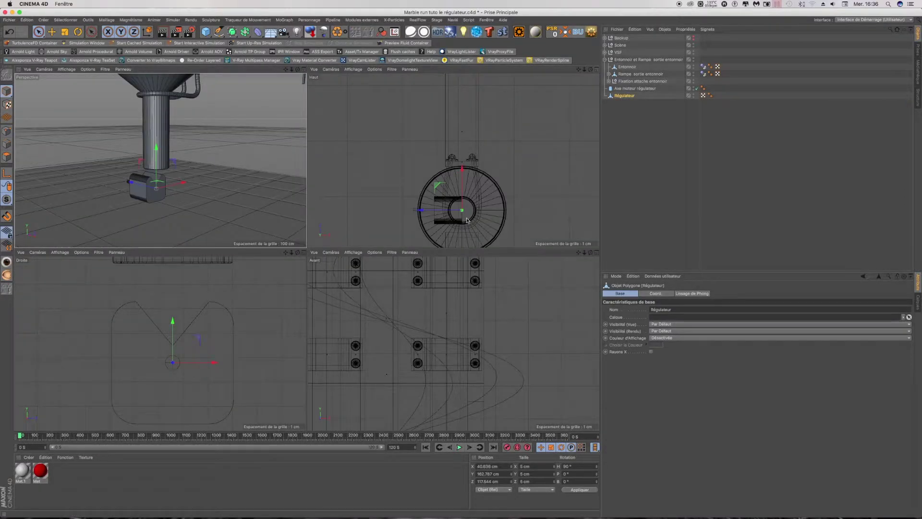
left_click(597, 70)
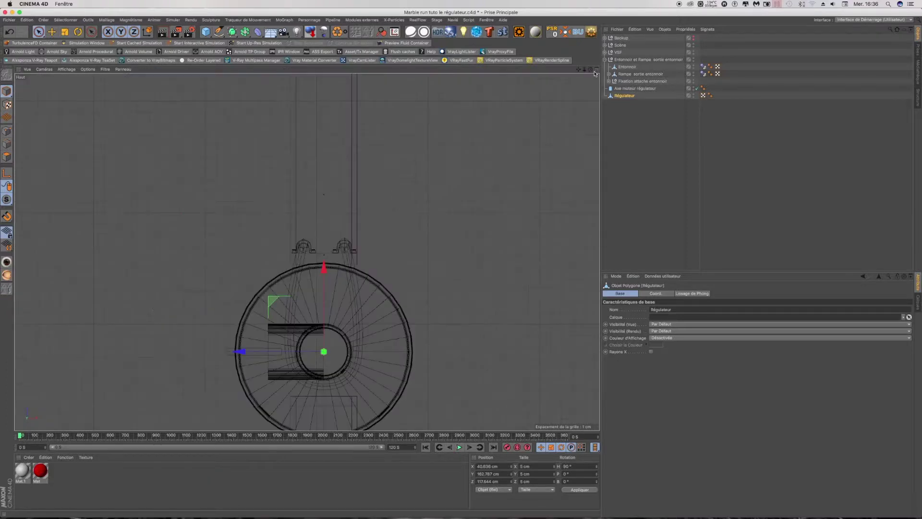
scroll(348, 305, "down", 3)
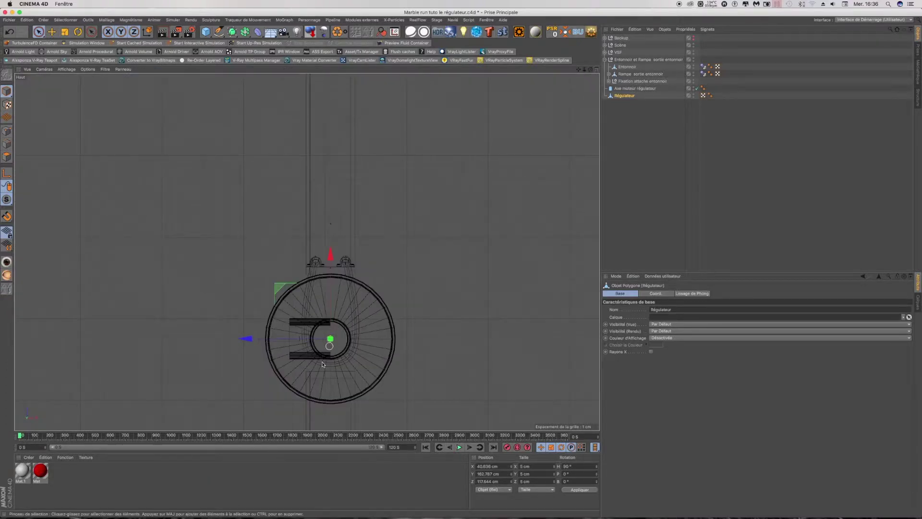
scroll(323, 362, "up", 2)
scroll(322, 363, "up", 3)
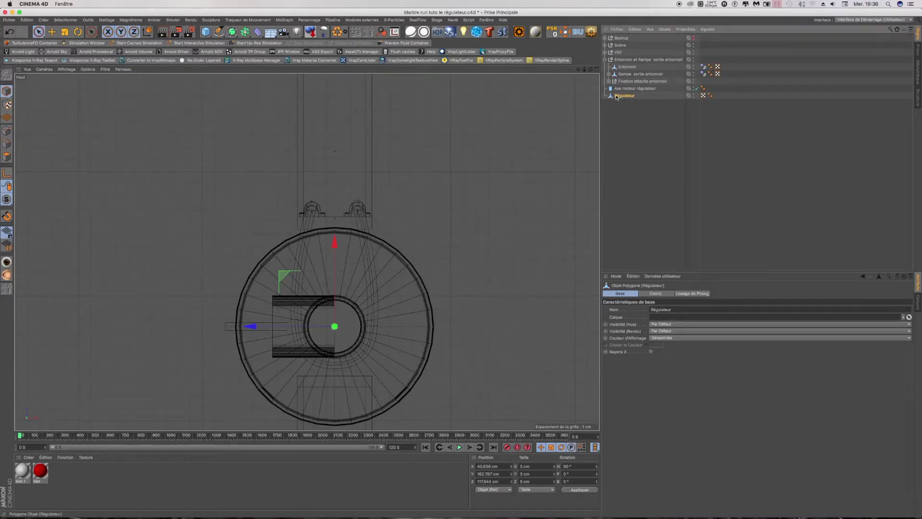
left_click(566, 32)
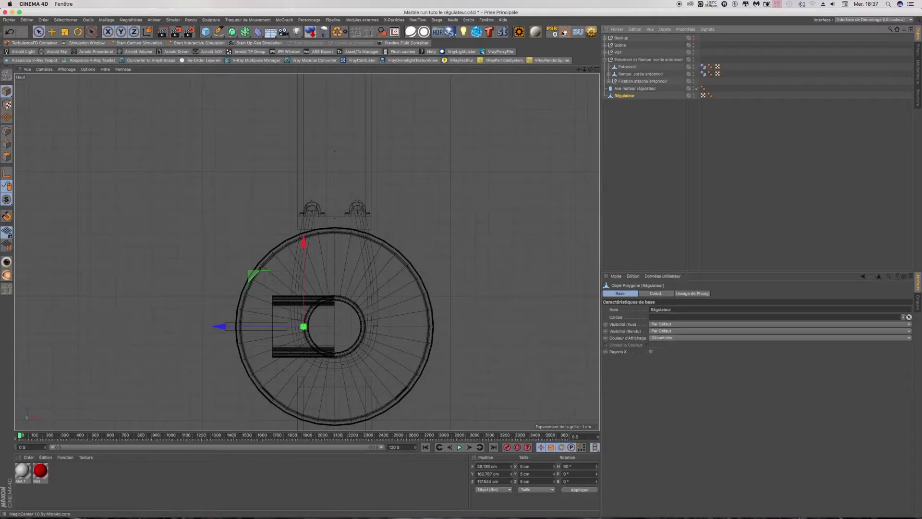
left_click(7, 175)
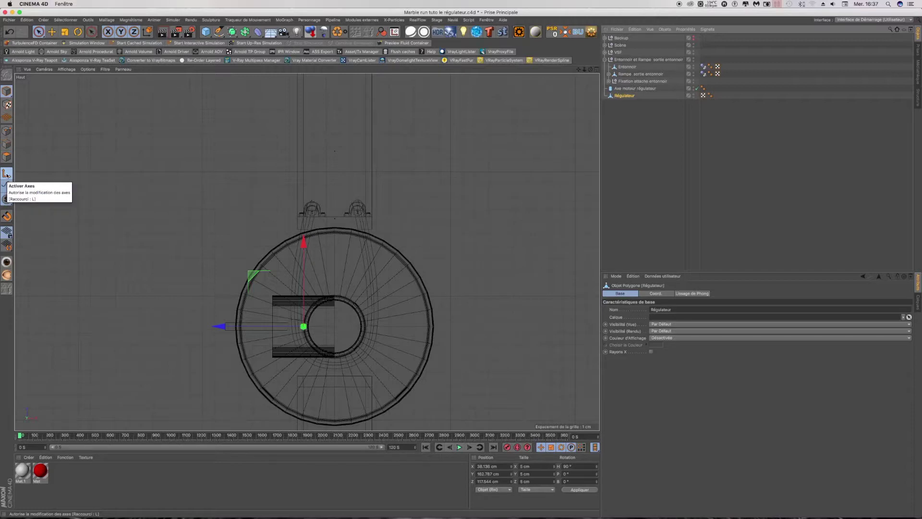
key("l")
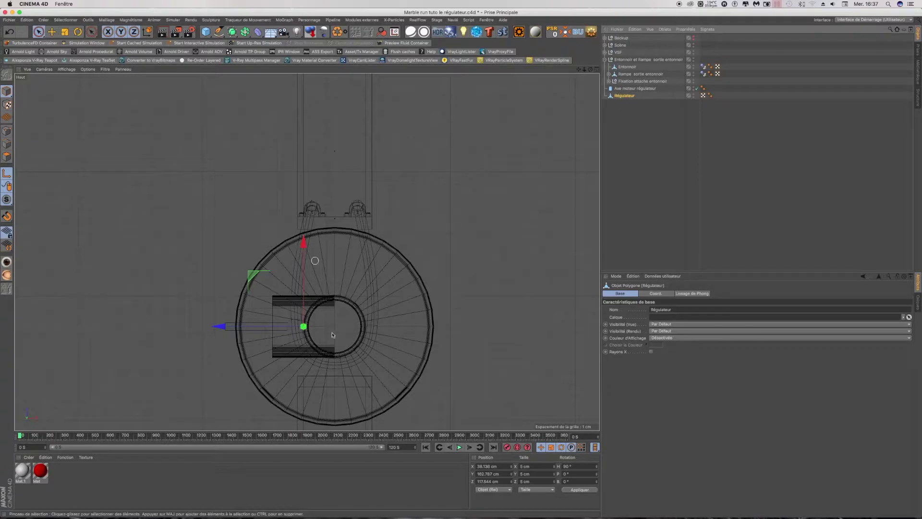
left_click(7, 175)
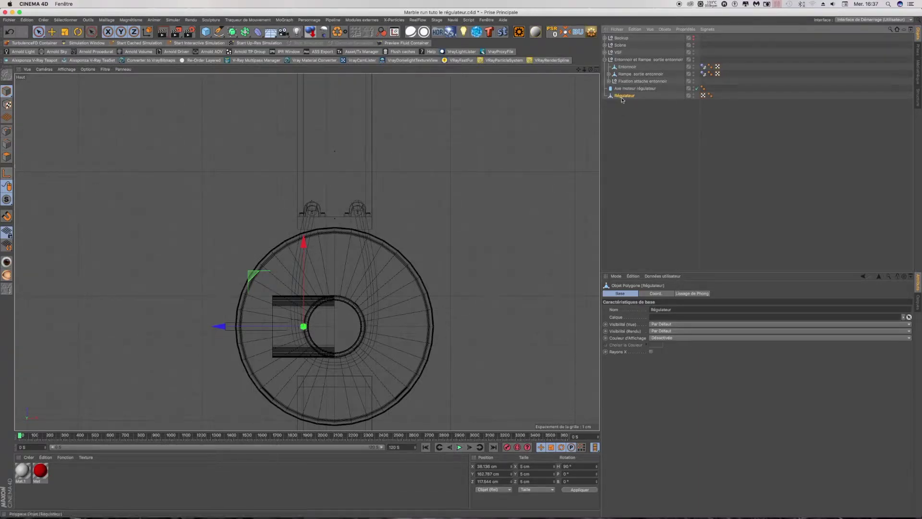
Place Régulateur inside the Entonnoir group and reset its position and rotation to zero.
left_click_drag(623, 96, 627, 67)
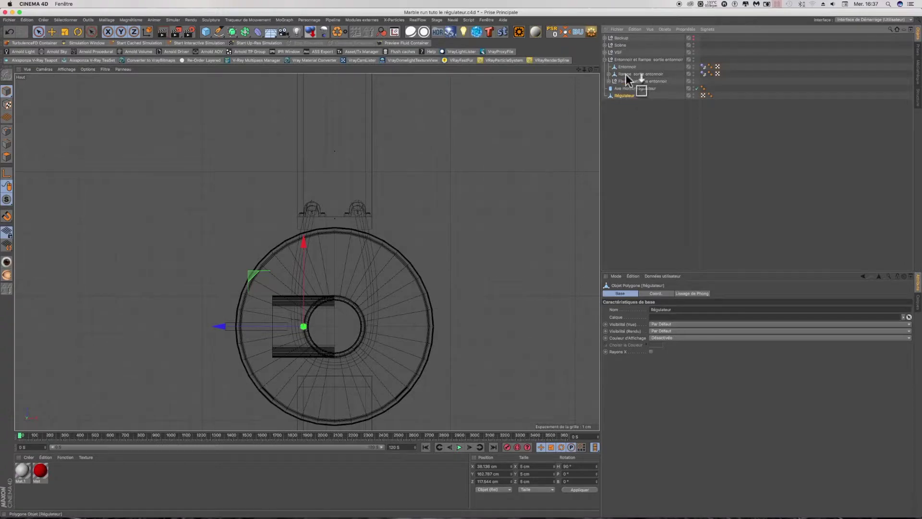
left_click(553, 32)
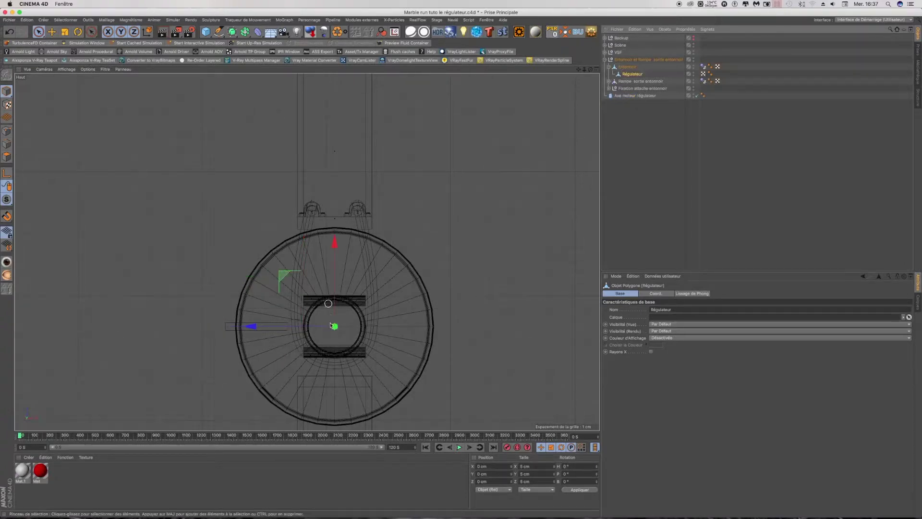
left_click(596, 70)
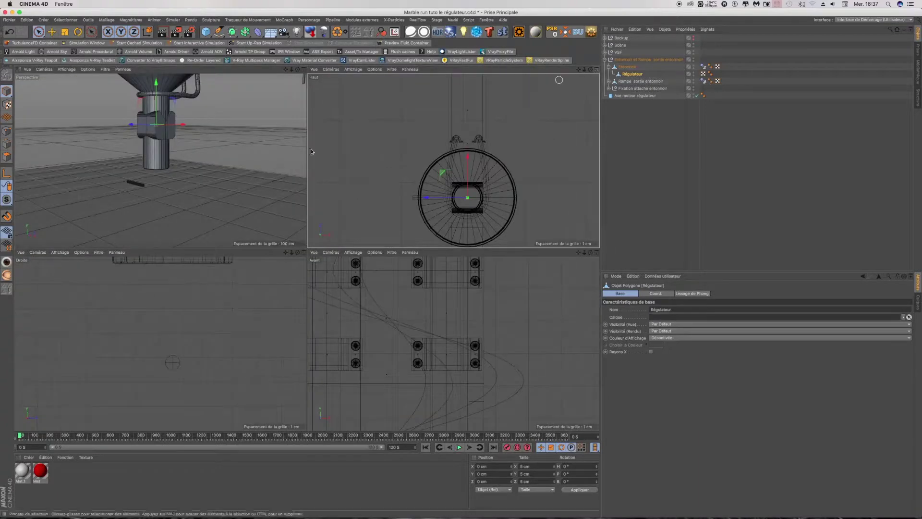
Move the Régulateur block down below the funnel column.
left_click_drag(157, 92, 145, 150)
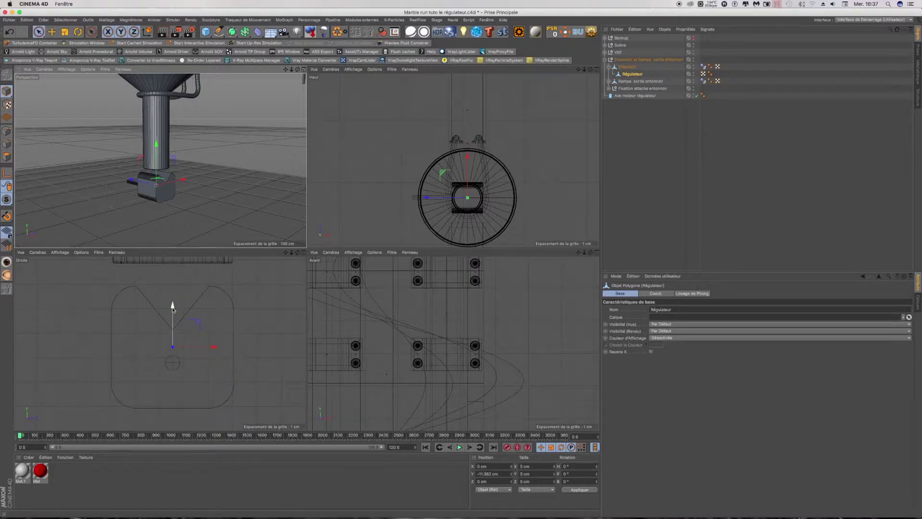
left_click(9, 33)
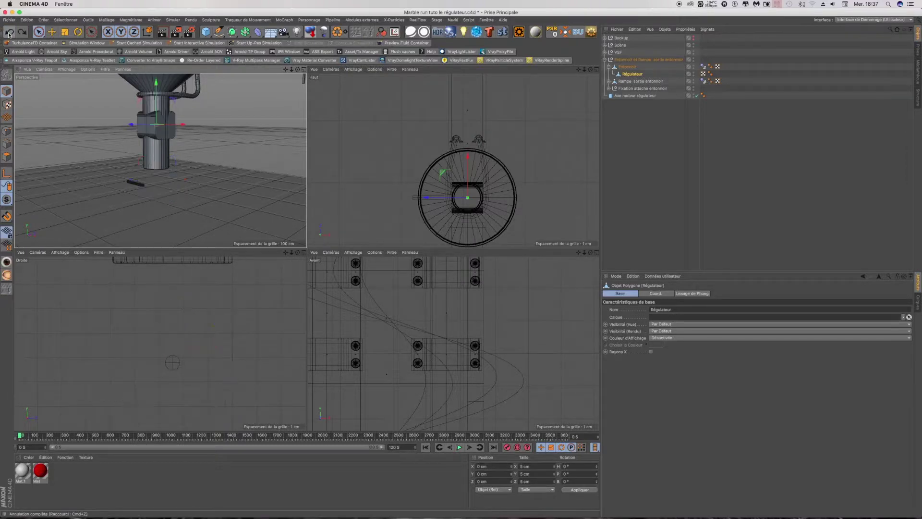
left_click(9, 33)
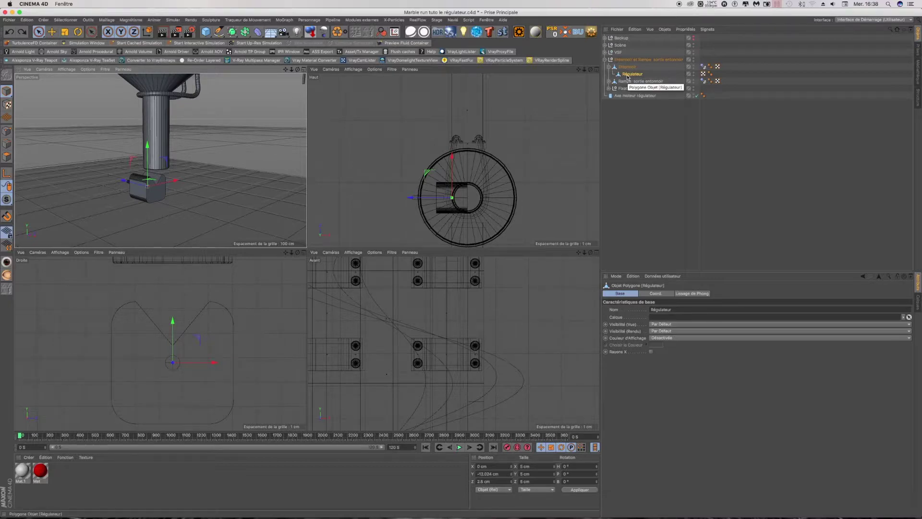
Parent Régulateur to the Axe moteur régulateur cylinder and reset both parts' positions.
left_click_drag(627, 77, 633, 96)
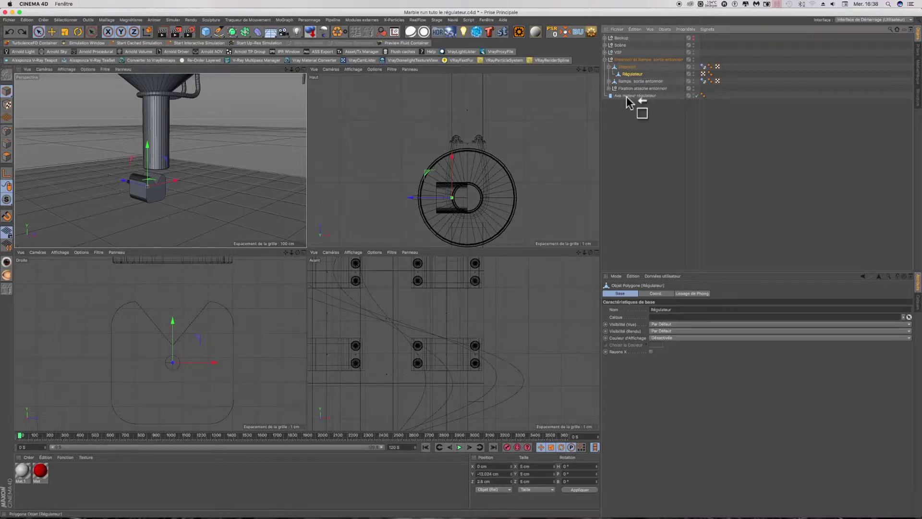
left_click(555, 38)
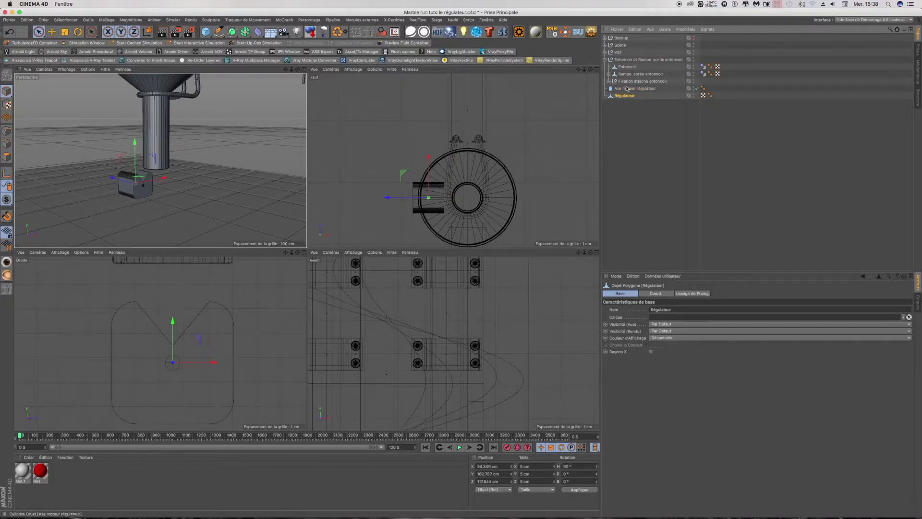
left_click(626, 90)
left_click(624, 96, "shift")
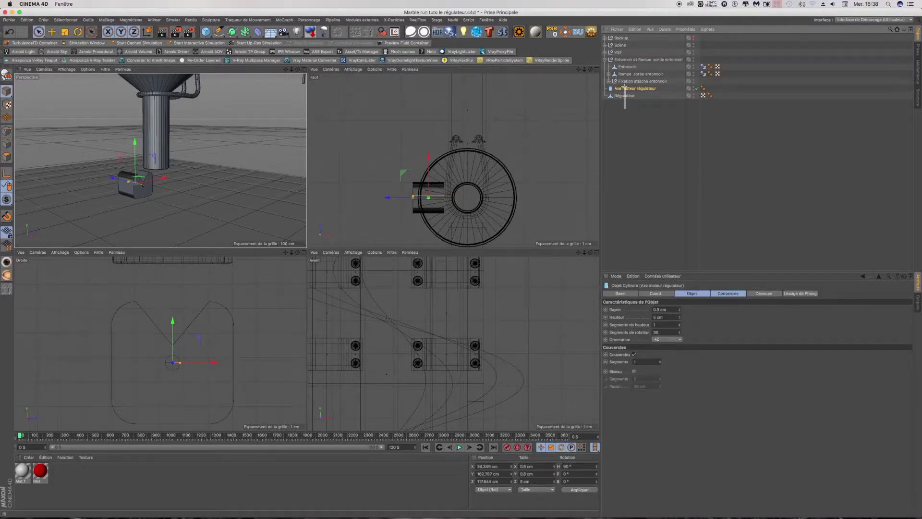
left_click(626, 98)
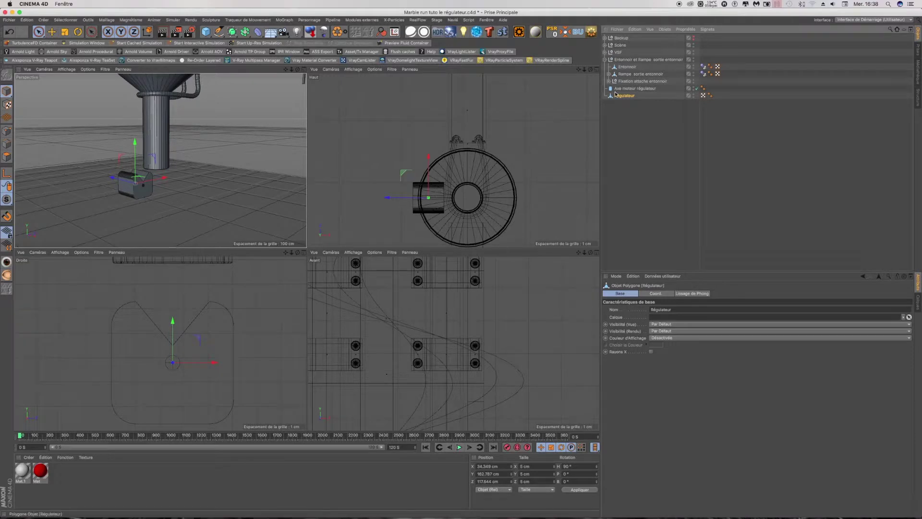
left_click_drag(620, 90, 625, 68, "shift")
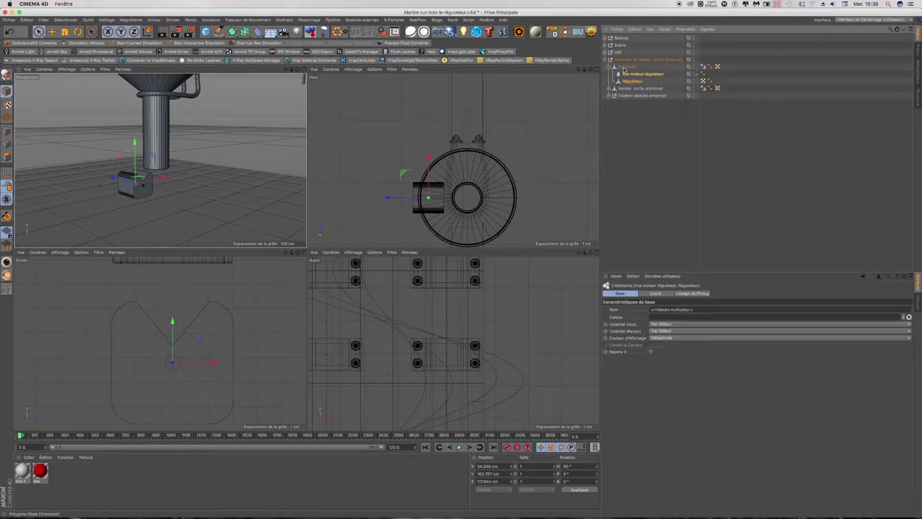
left_click(555, 35)
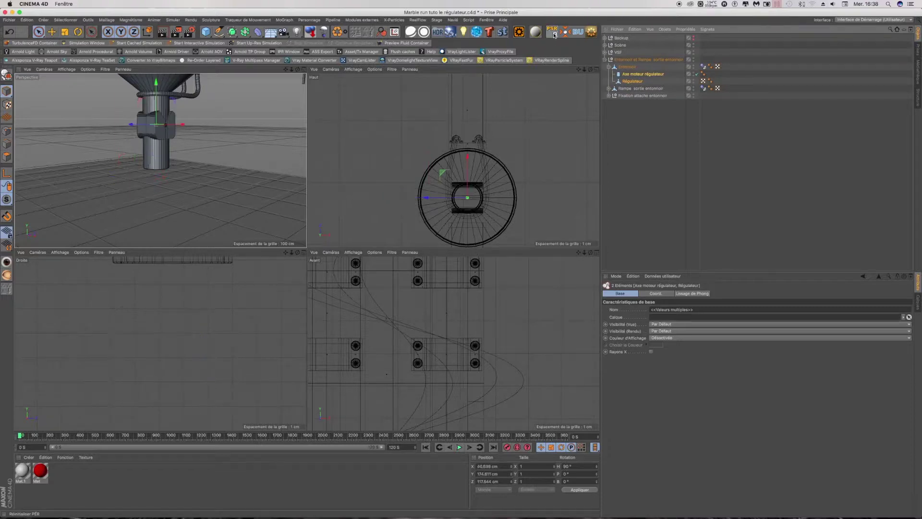
Move the axle and Régulateur out of Entonnoir and lower them to Y 162.856 cm.
left_click_drag(625, 87, 625, 115)
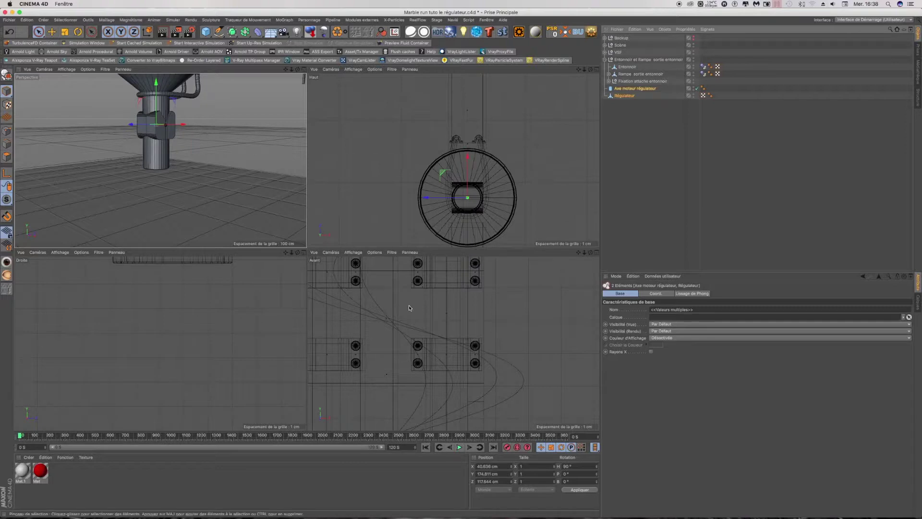
left_click_drag(585, 255, 567, 264)
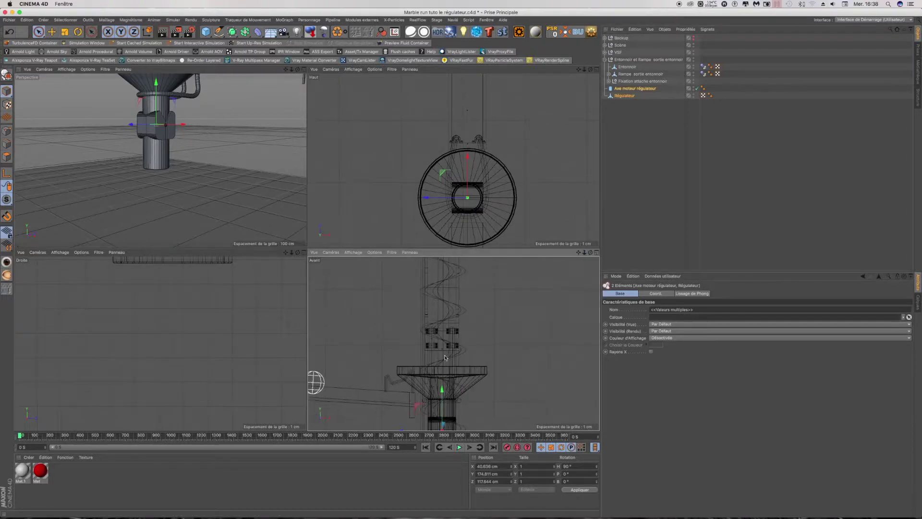
left_click_drag(441, 377, 447, 429)
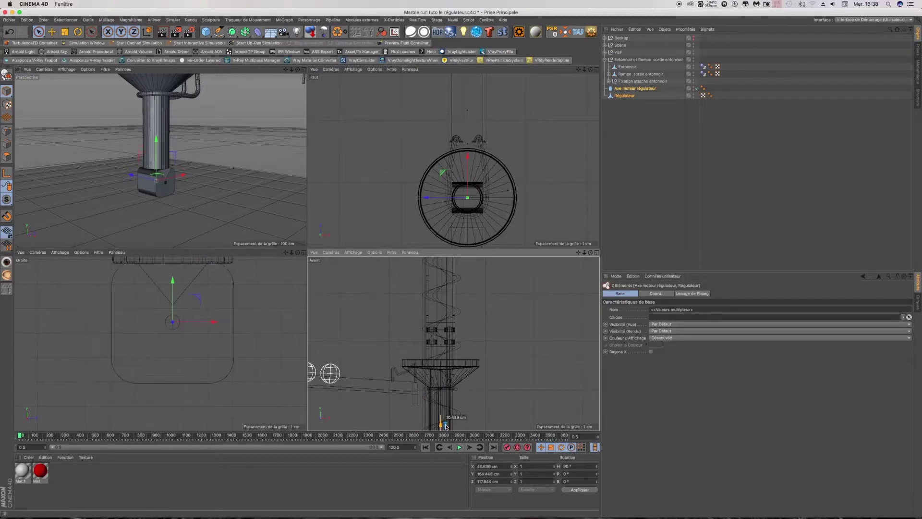
left_click_drag(447, 429, 447, 431)
left_click(623, 90)
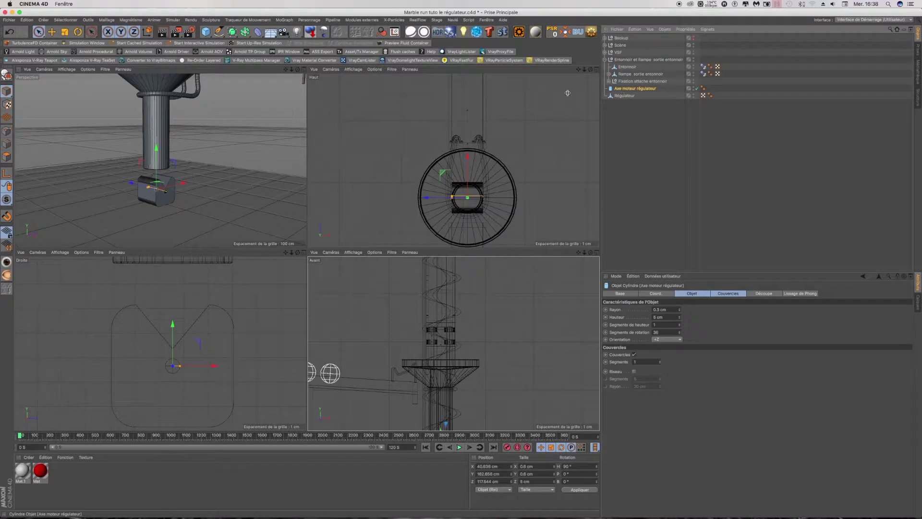
In the Top view, move the Axe moteur régulateur cylinder along X to about 35.8 cm.
left_click_drag(425, 198, 393, 201)
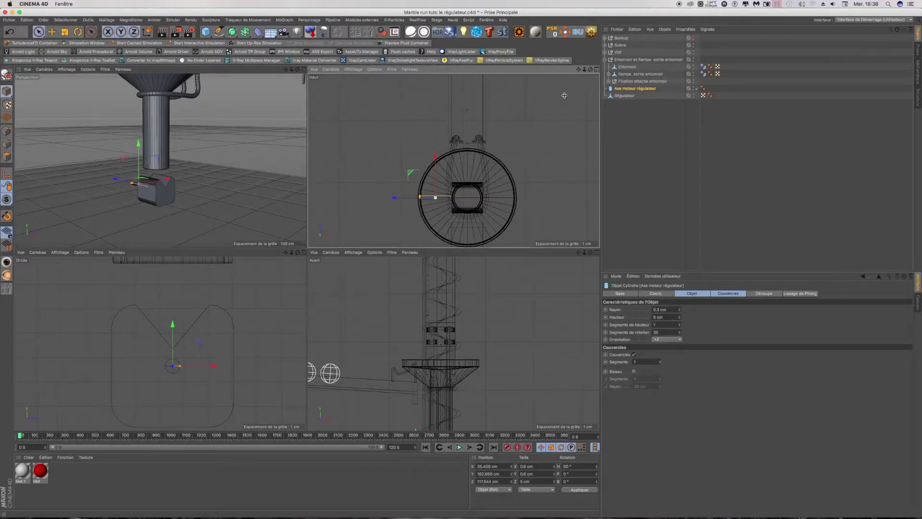
middle_click(598, 77)
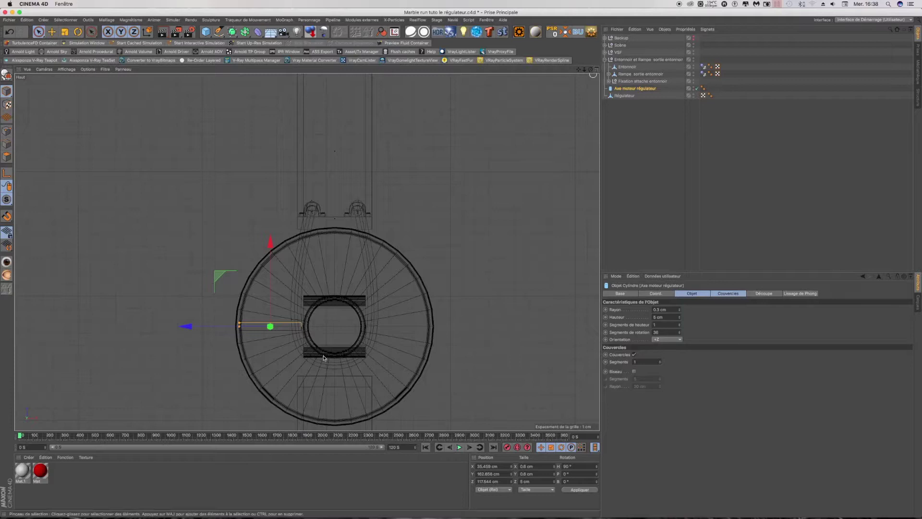
scroll(291, 343, "up", 2)
scroll(289, 341, "up", 3)
scroll(289, 336, "up", 2)
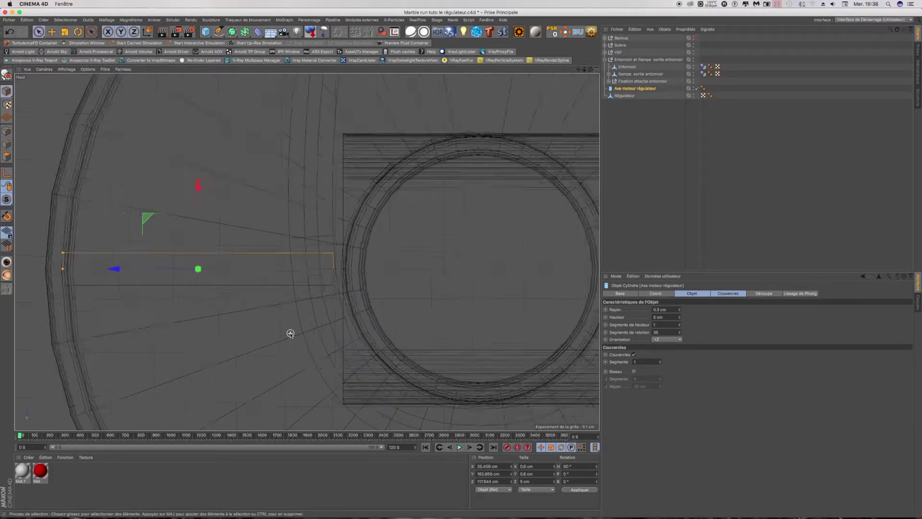
scroll(290, 333, "up", 2)
left_click_drag(106, 262, 112, 264)
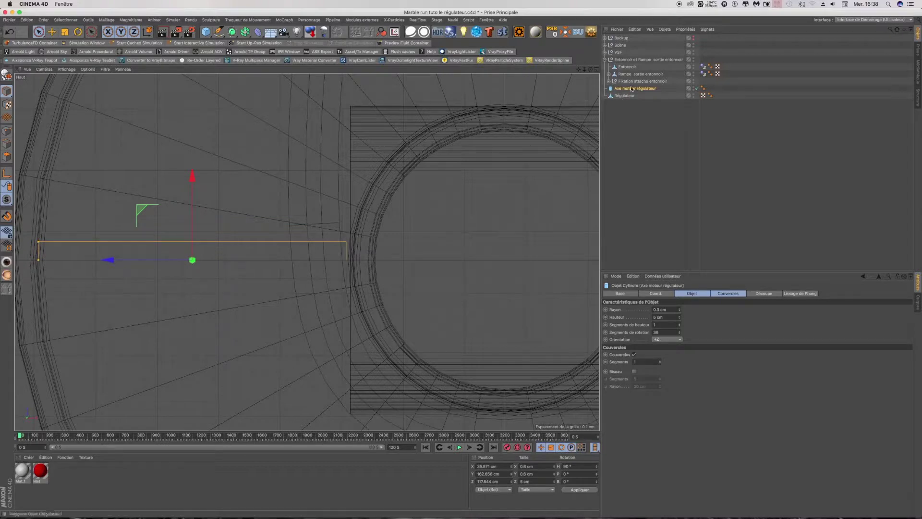
left_click(694, 66)
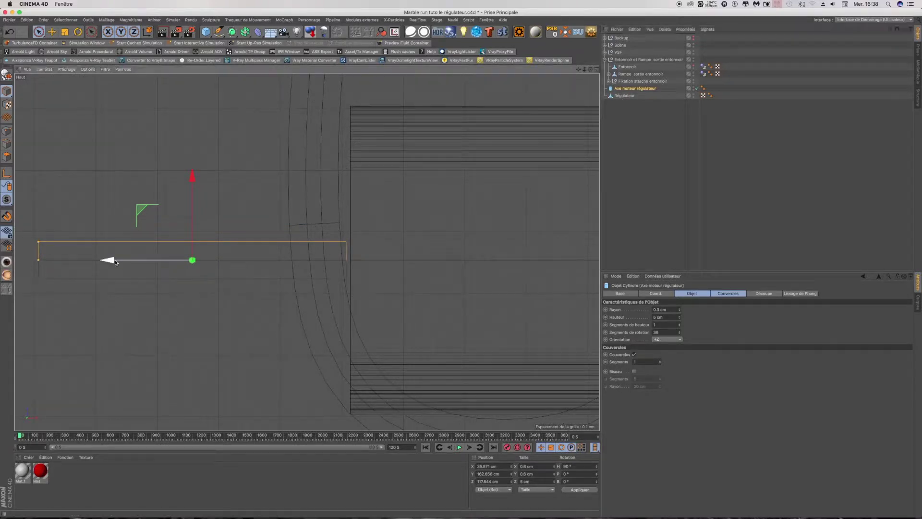
left_click_drag(116, 261, 119, 262)
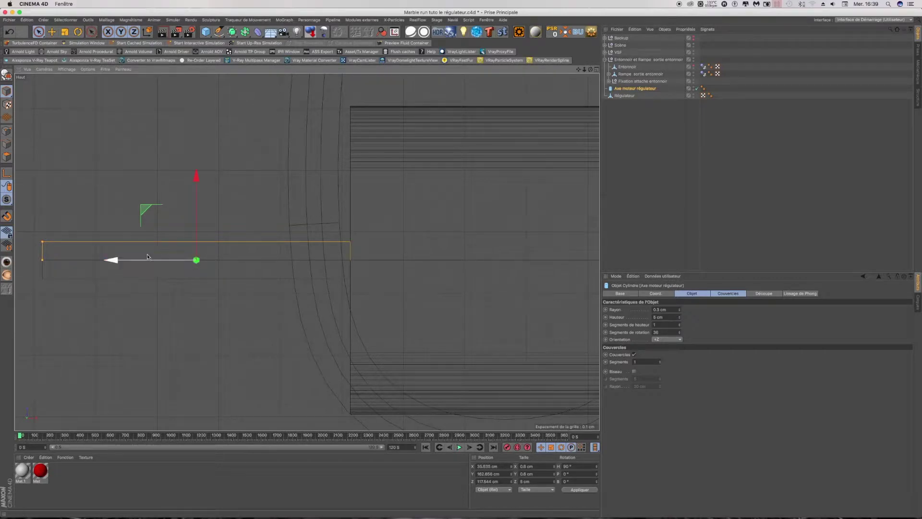
left_click(693, 66)
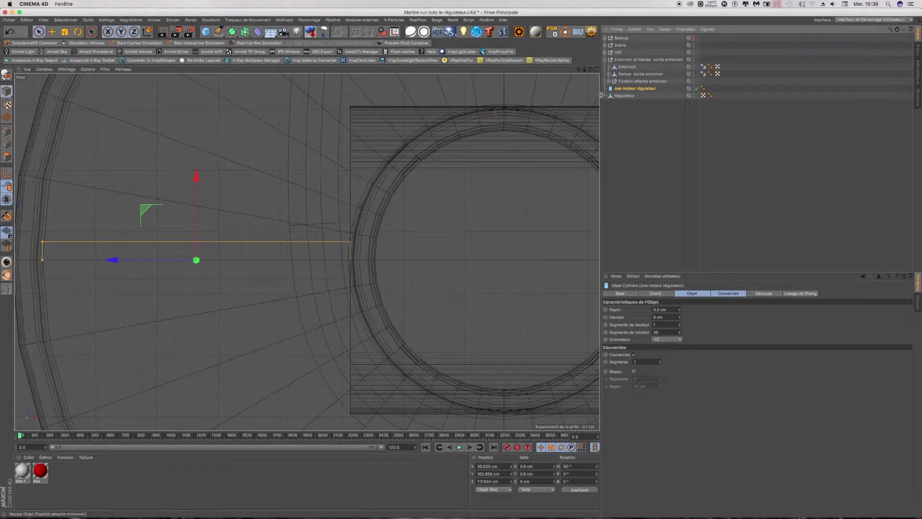
Maximise the Perspective view and orbit it to a low front angle.
scroll(307, 252, "down", 3)
scroll(307, 252, "down", 3)
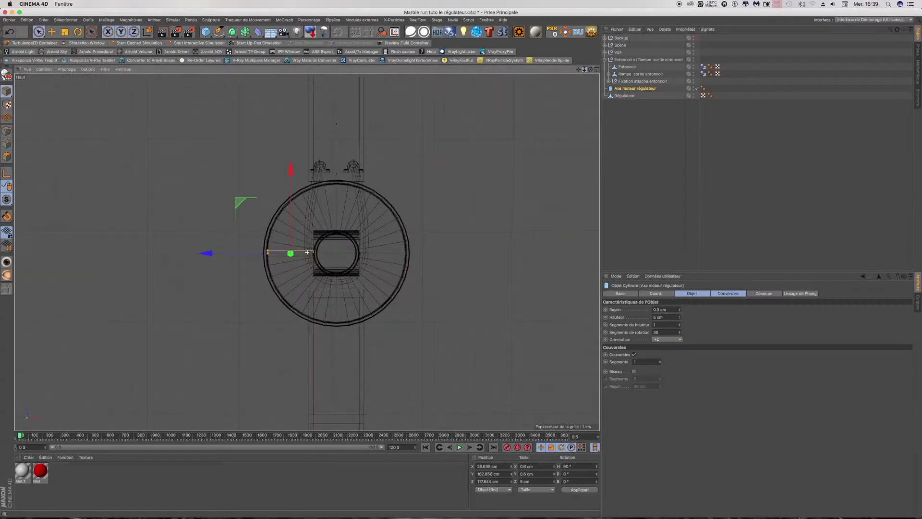
left_click(597, 72)
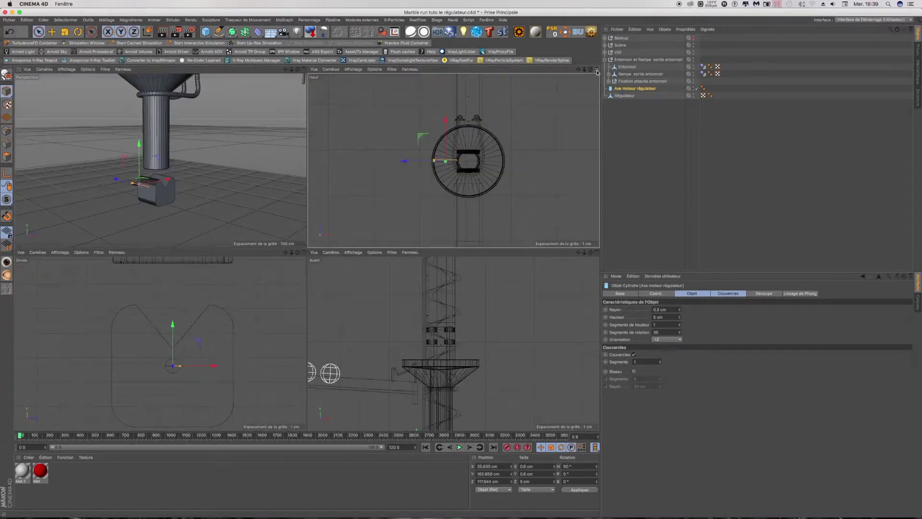
left_click(305, 70)
mouse_move(590, 69)
left_mouse_down()
mouse_move(572, 43)
mouse_move(576, 63)
left_mouse_up()
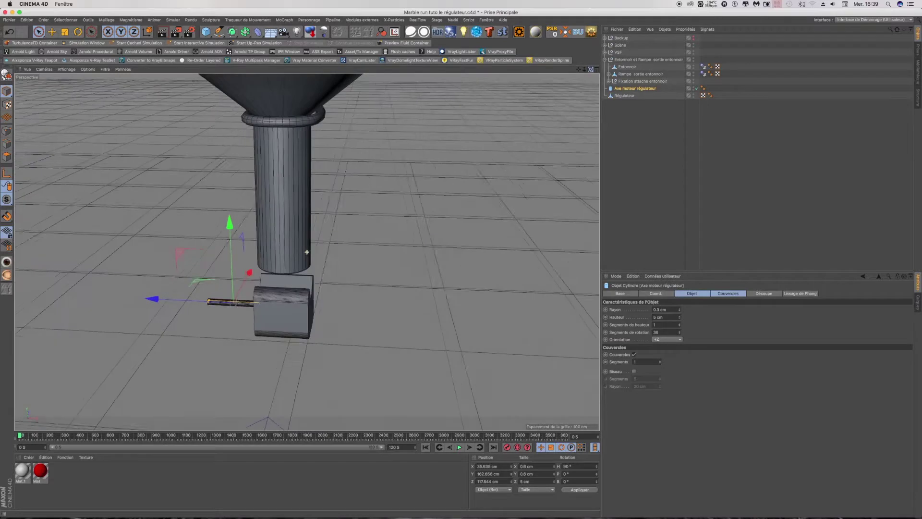
Make the Axe moteur régulateur axle editable, add Régulateur to the selection, and enter Points mode.
left_click(623, 96)
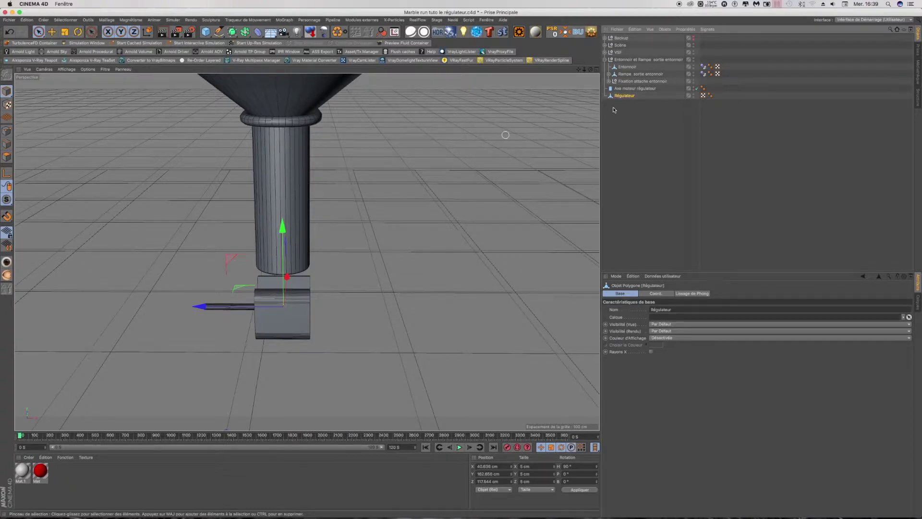
left_click(621, 89)
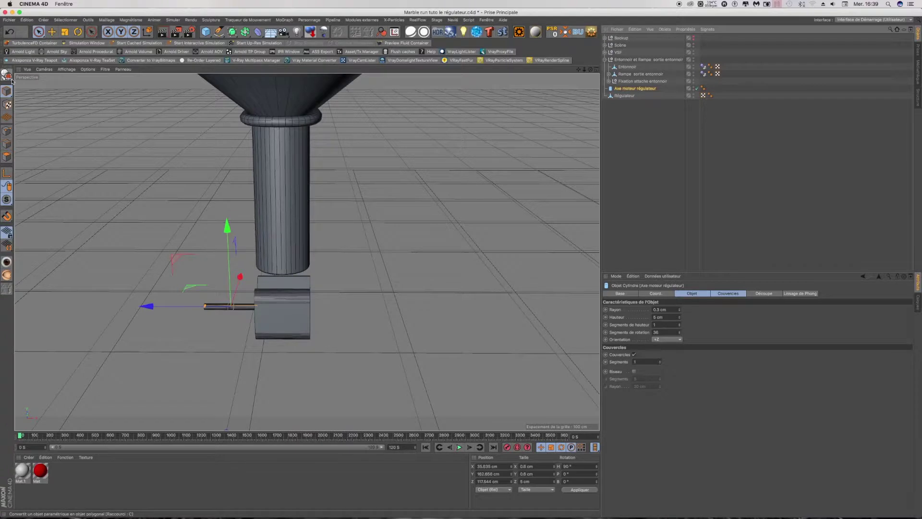
left_click(7, 76)
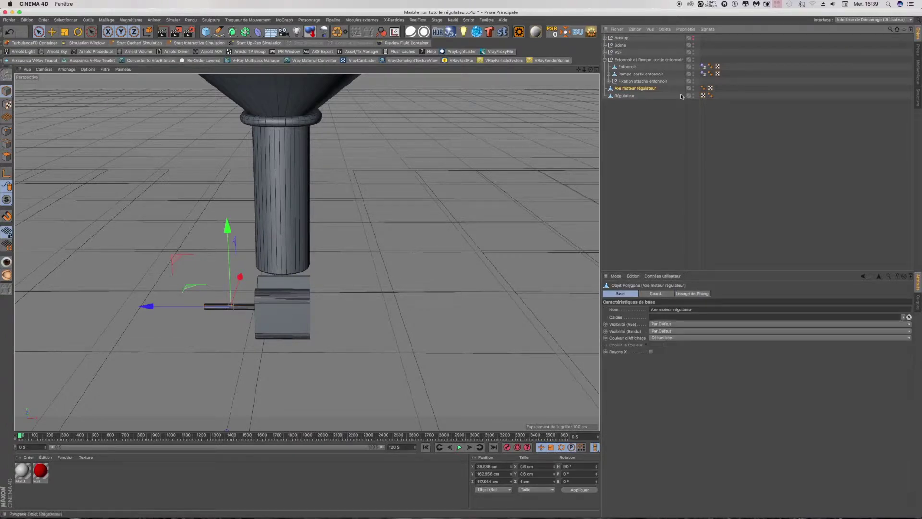
left_click(624, 95, "shift")
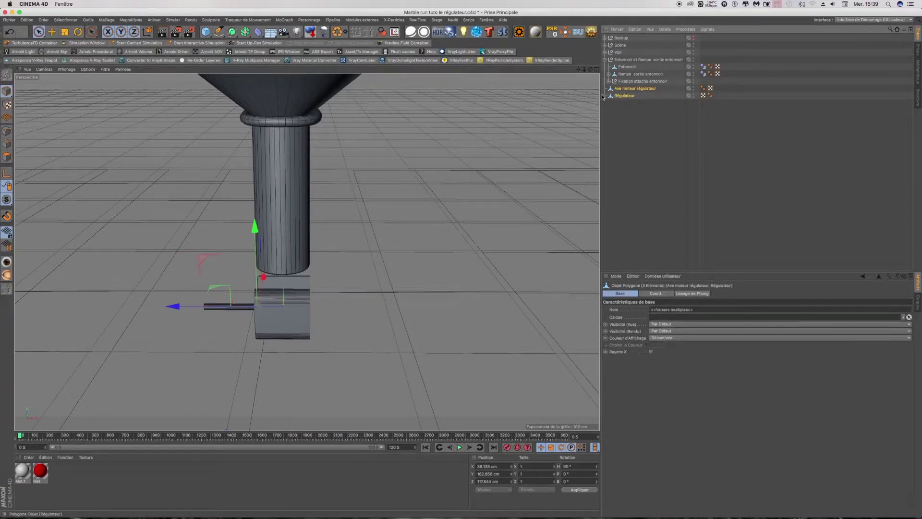
left_click(7, 131)
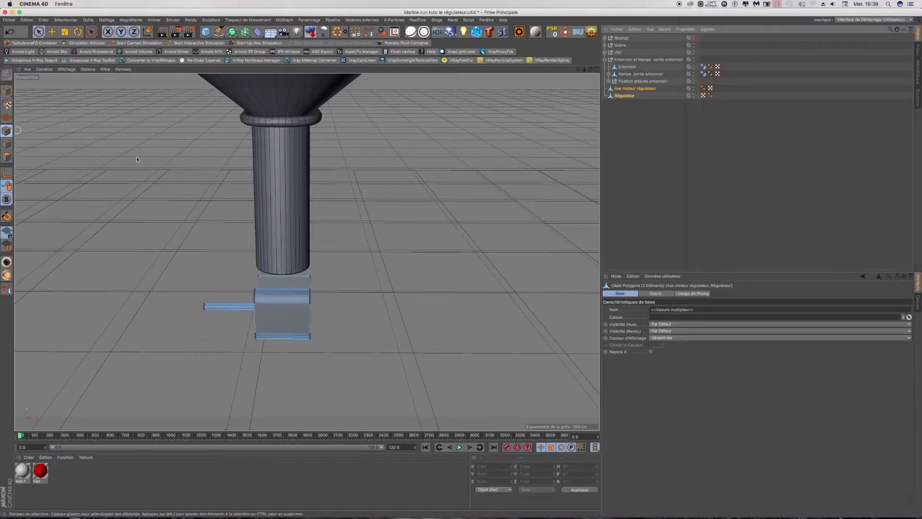
In the Top view, rectangle-select the left and right edge points of the block and axle.
middle_click(254, 270)
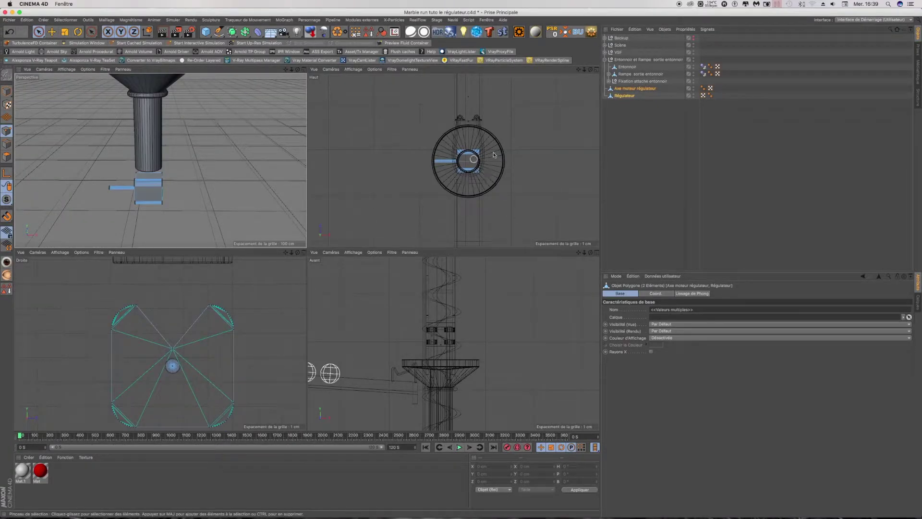
left_click(596, 70)
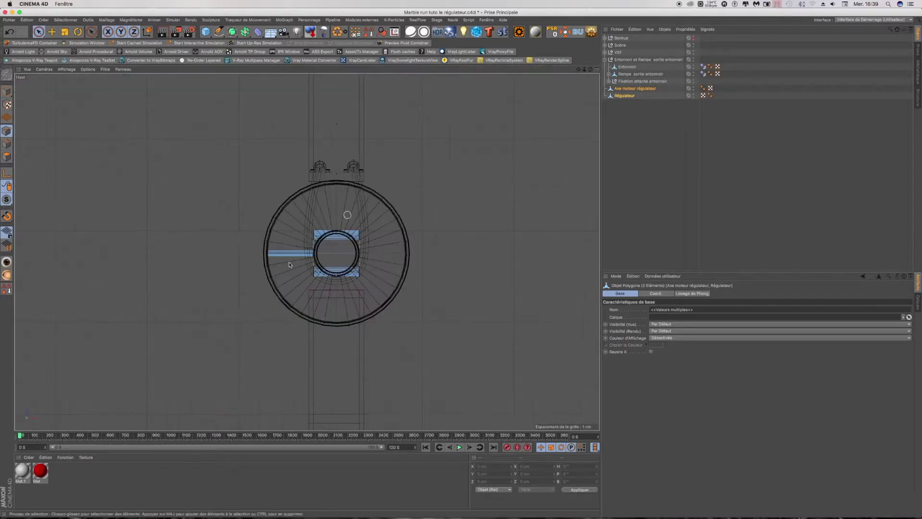
scroll(333, 274, "up", 3)
scroll(330, 275, "up", 3)
scroll(328, 277, "up", 1)
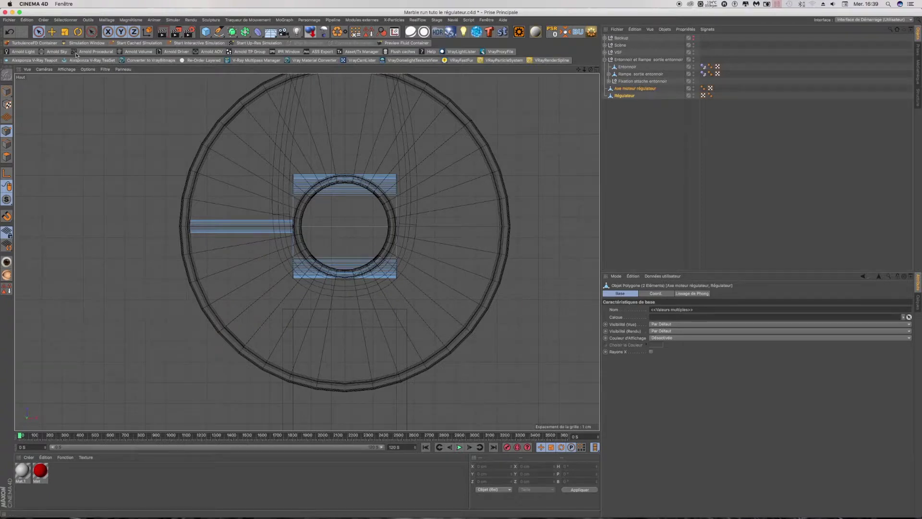
left_click_drag(38, 31, 53, 56)
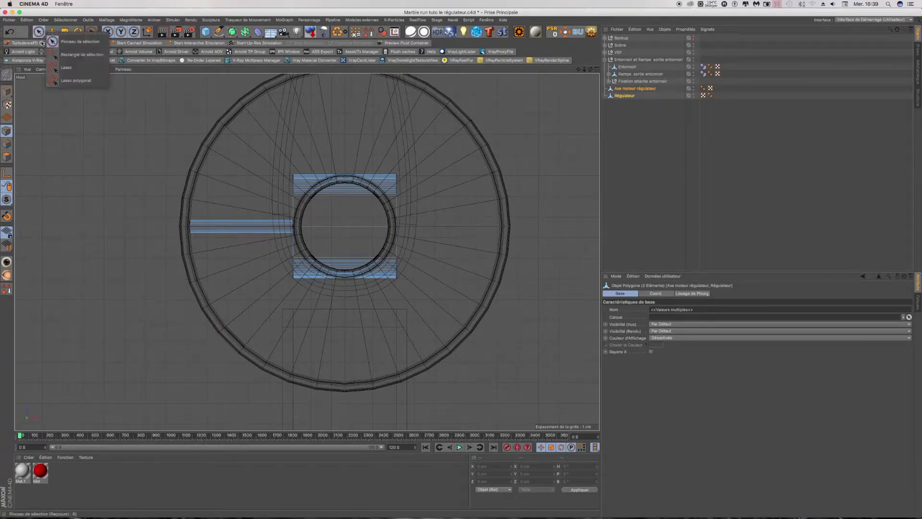
left_click(63, 54)
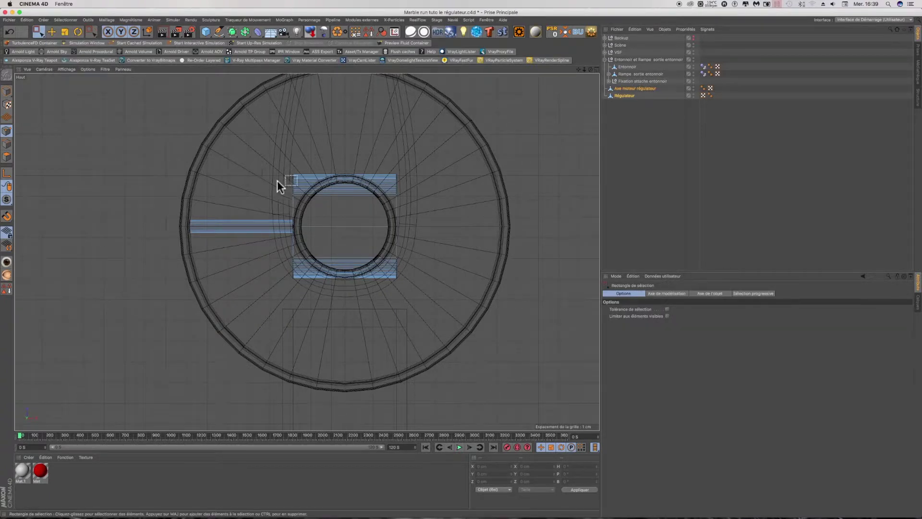
left_click_drag(272, 161, 306, 310)
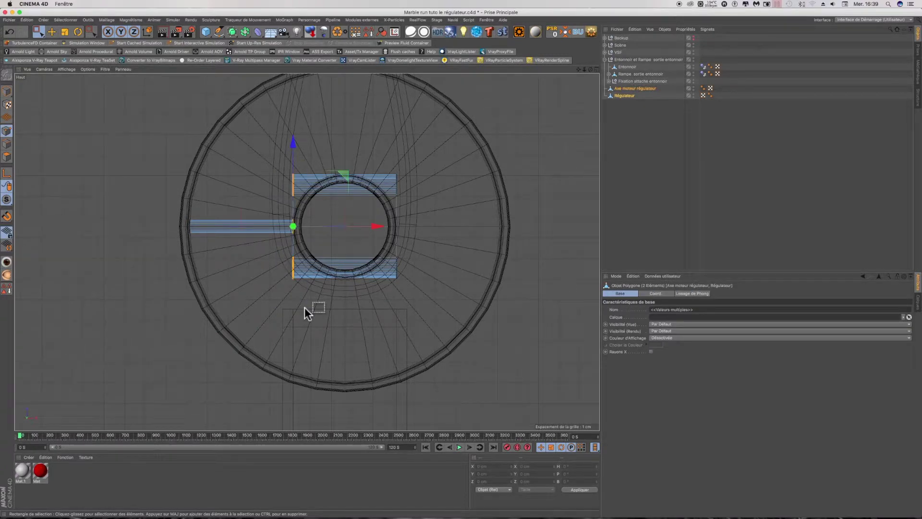
left_click_drag(381, 157, 410, 308)
left_click_drag(387, 161, 424, 314, "shift")
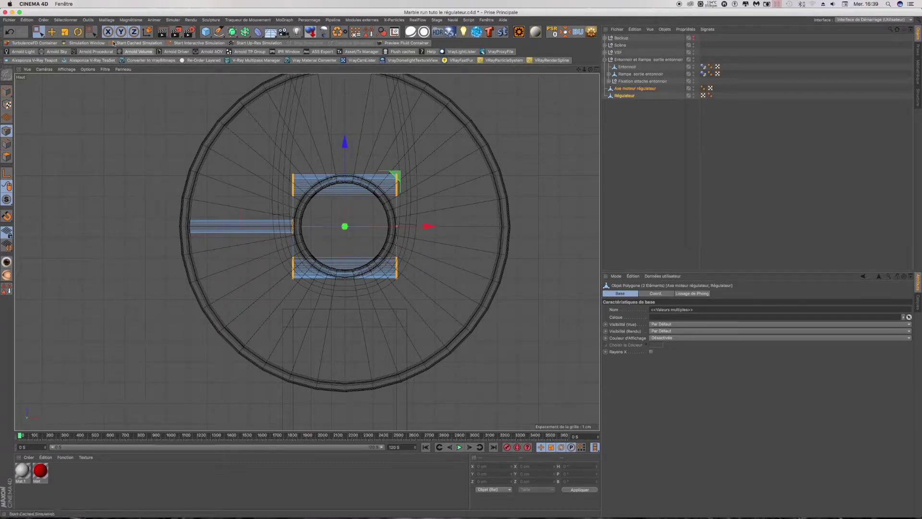
Activate the Scale tool and reframe the four views around the block.
left_click(65, 32)
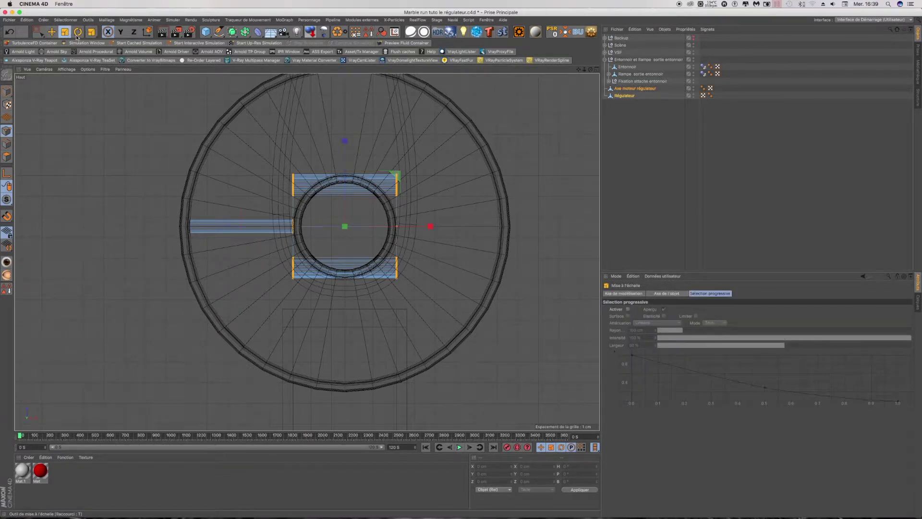
left_click(597, 71)
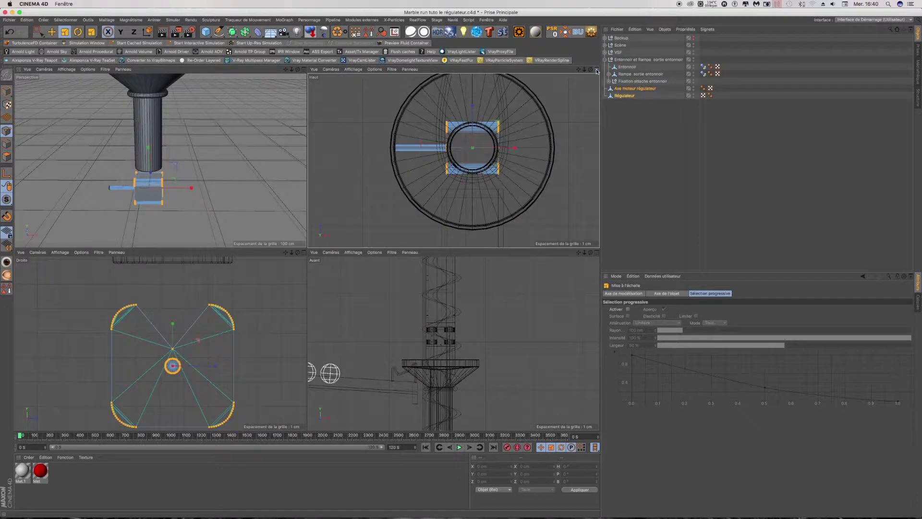
left_click_drag(296, 69, 156, 187)
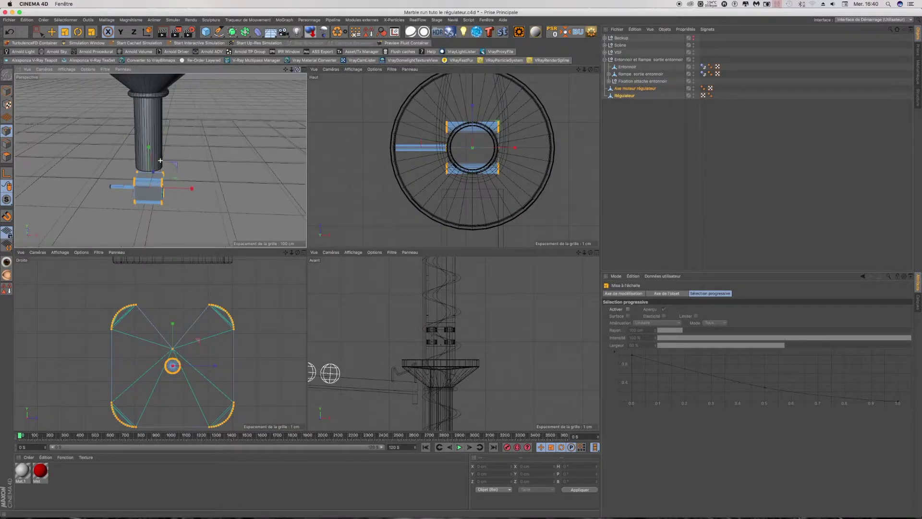
scroll(154, 193, "up", 3)
scroll(147, 199, "up", 3)
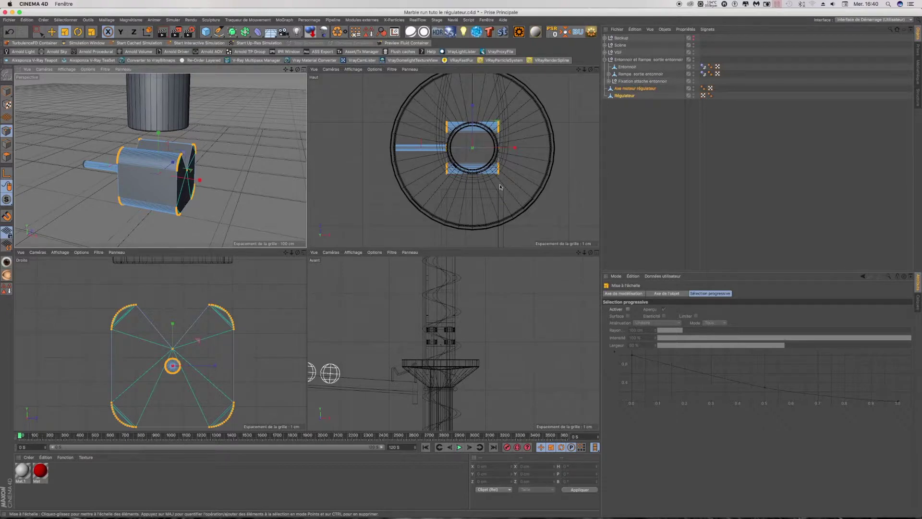
scroll(500, 186, "up", 2)
scroll(505, 166, "up", 2)
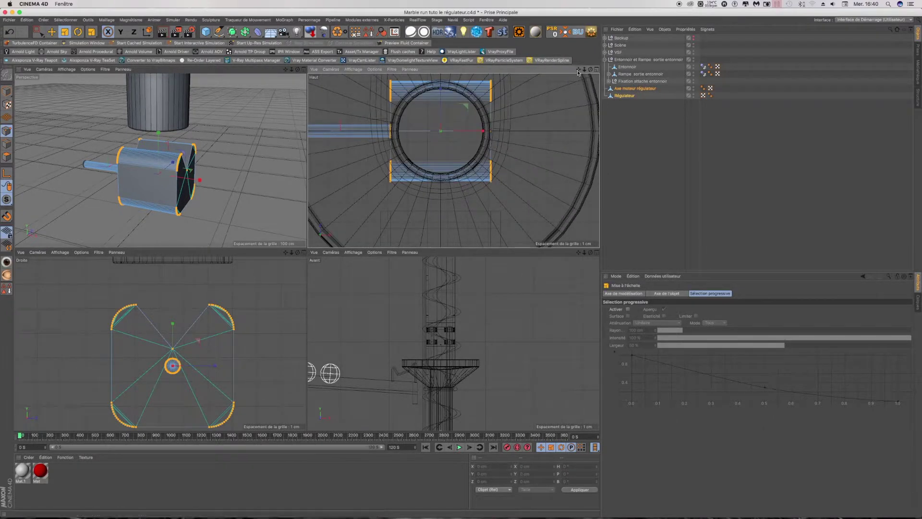
left_click_drag(579, 70, 586, 95)
scroll(408, 183, "up", 1)
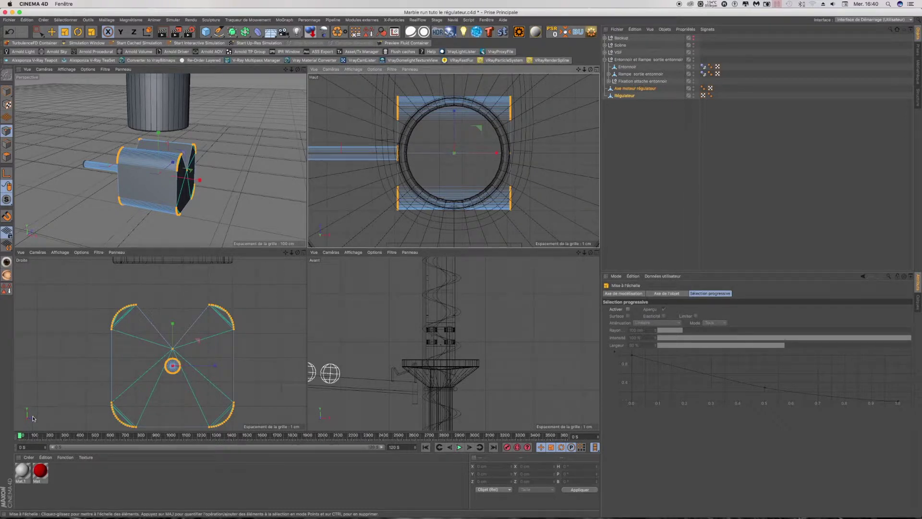
Scale the regulator and motor axle points to about 91 % along the X axis only.
left_click(121, 32)
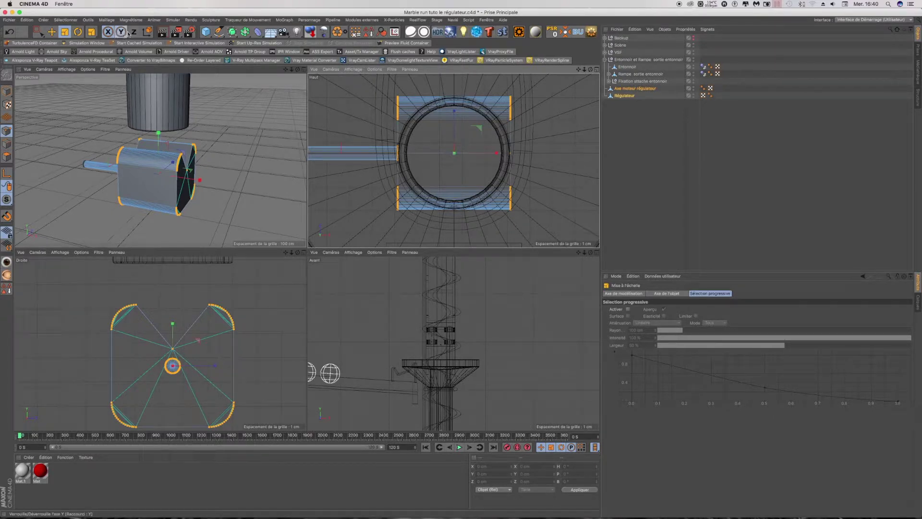
left_click(134, 32)
left_click_drag(499, 152, 493, 153)
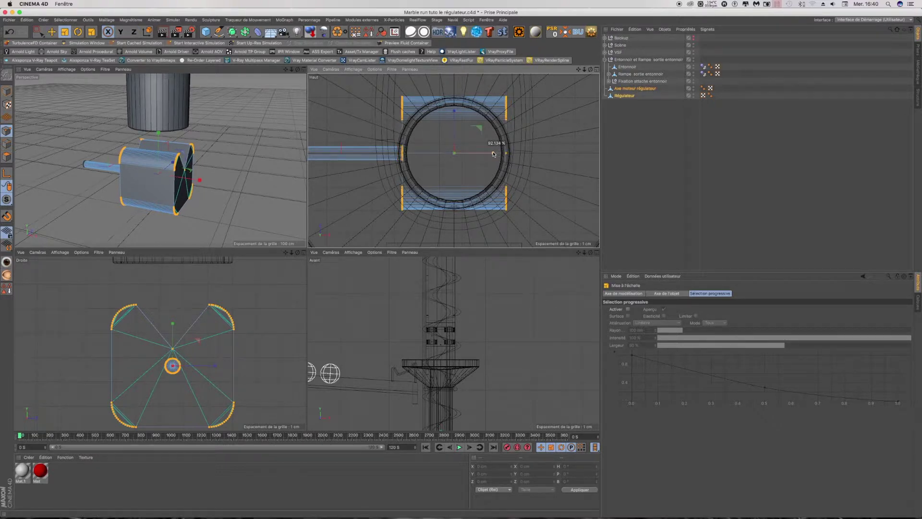
left_click_drag(493, 154, 493, 155)
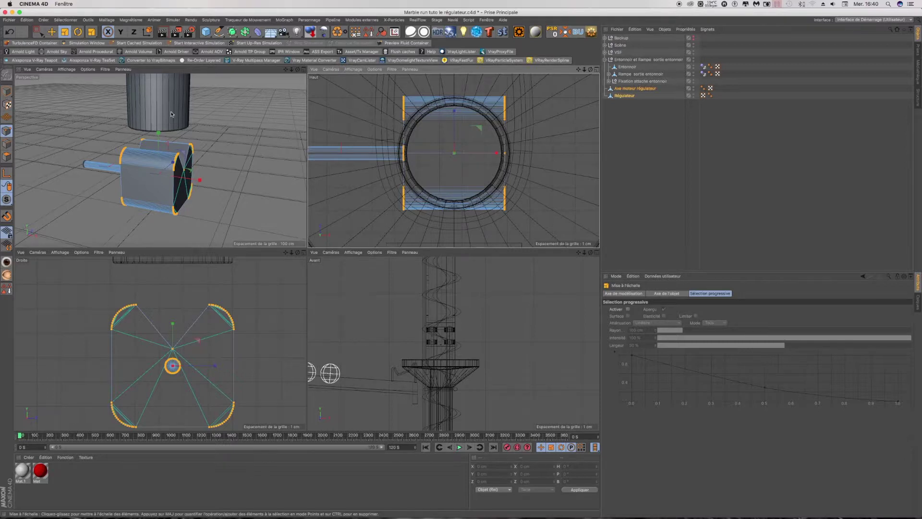
left_click(7, 91)
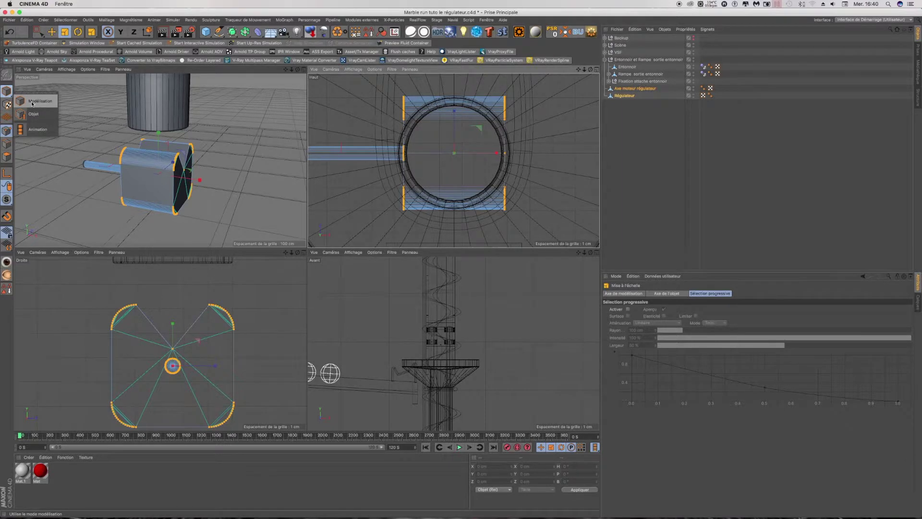
Return to Model mode with Live Selection and select the Bille sphere in Cloneur Billes bas vsf.
left_click(32, 104)
left_click(52, 31)
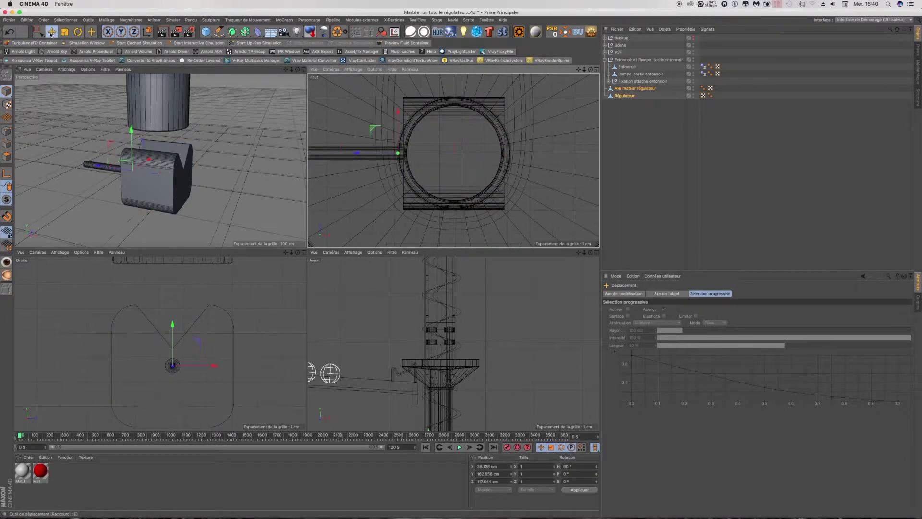
left_click(72, 42)
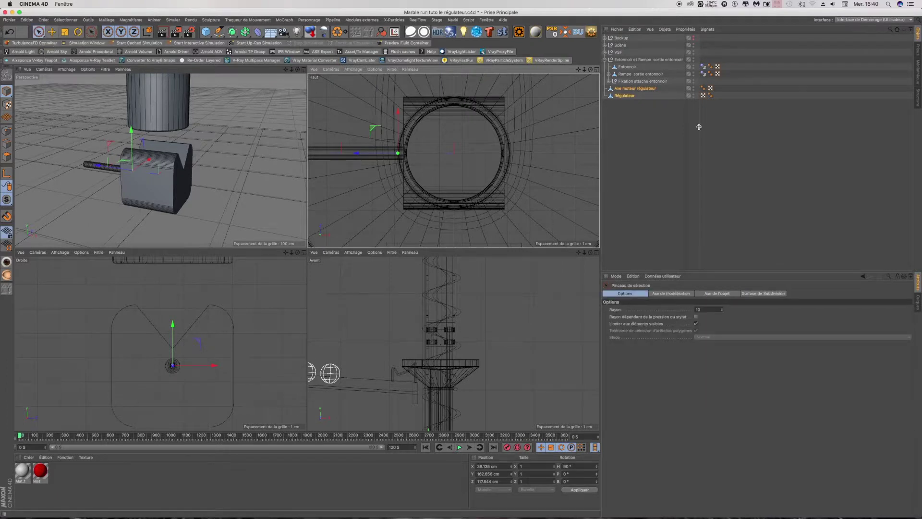
left_click(605, 52)
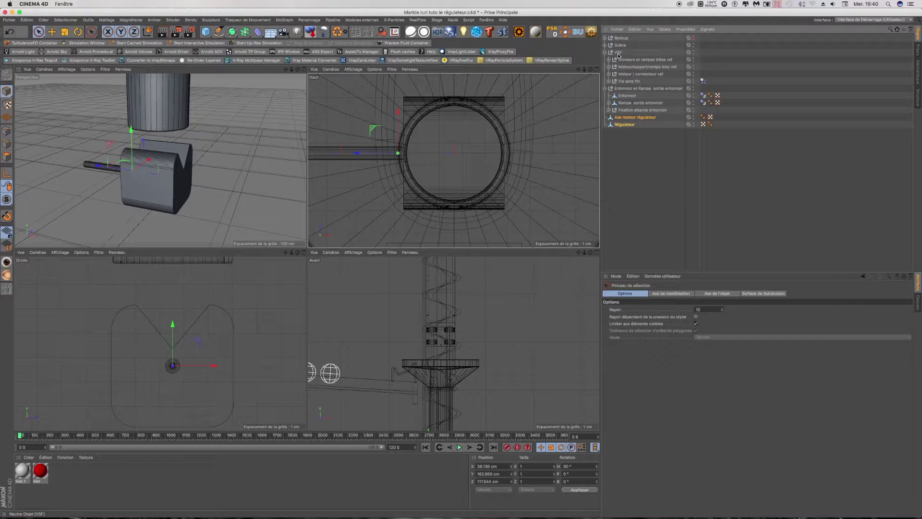
left_click(302, 252)
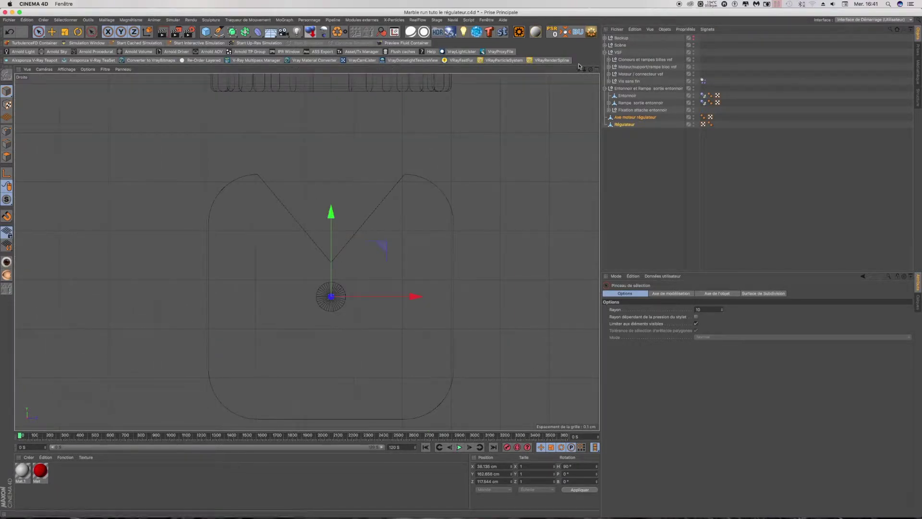
left_click(609, 60)
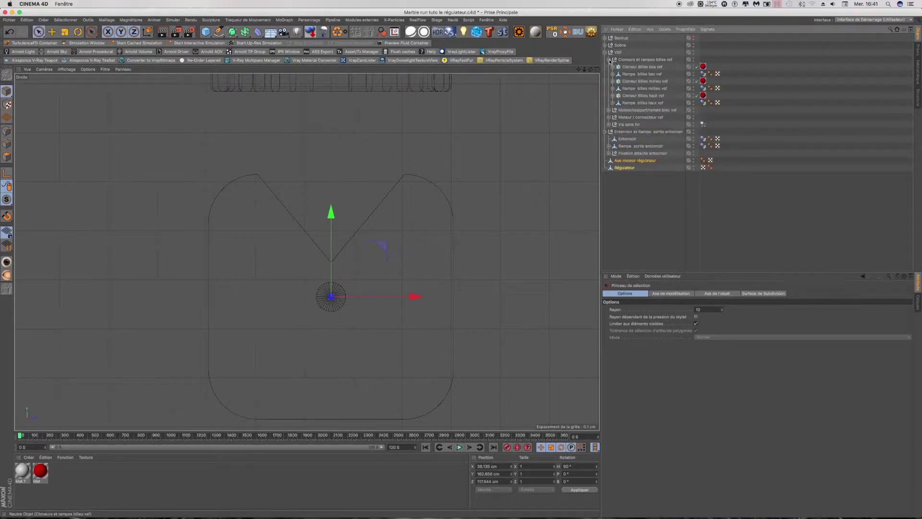
left_click(612, 66)
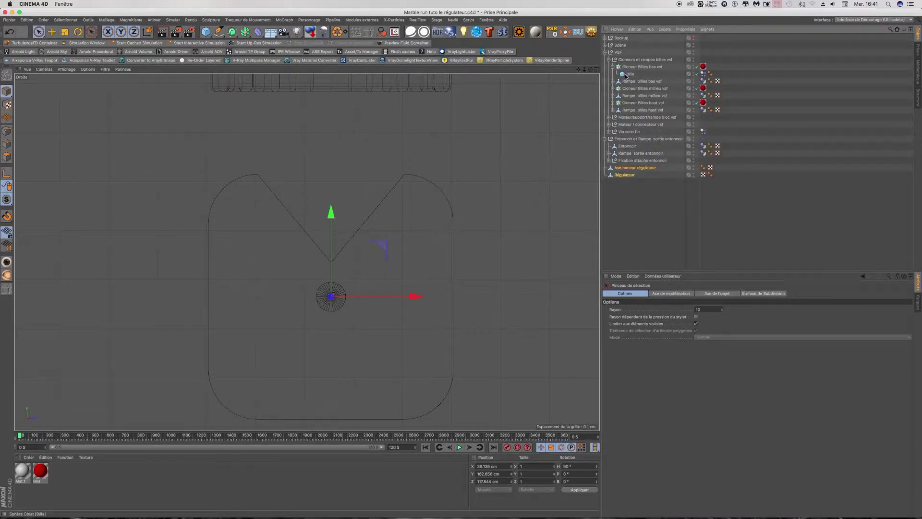
left_click(627, 73)
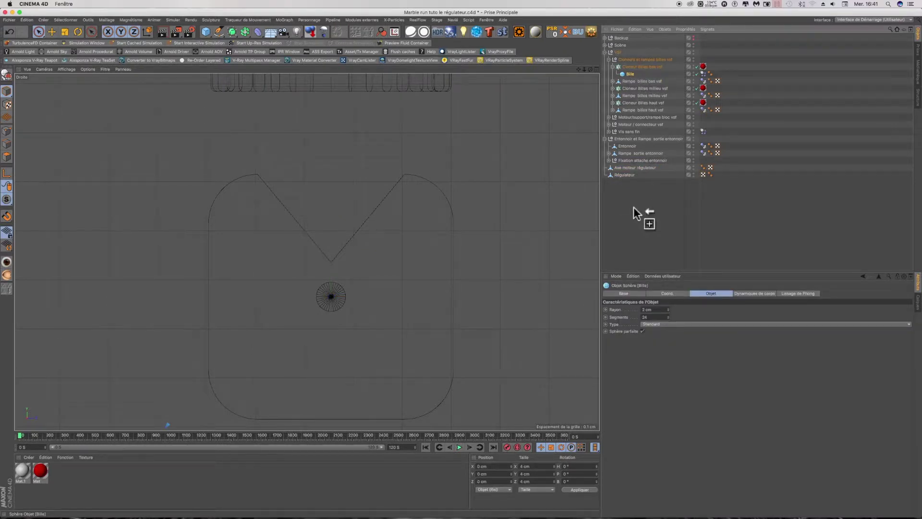
Copy Bille to the top level of the hierarchy and rename the copy 'Bille test'.
left_click_drag(633, 208, 634, 208, "ctrl")
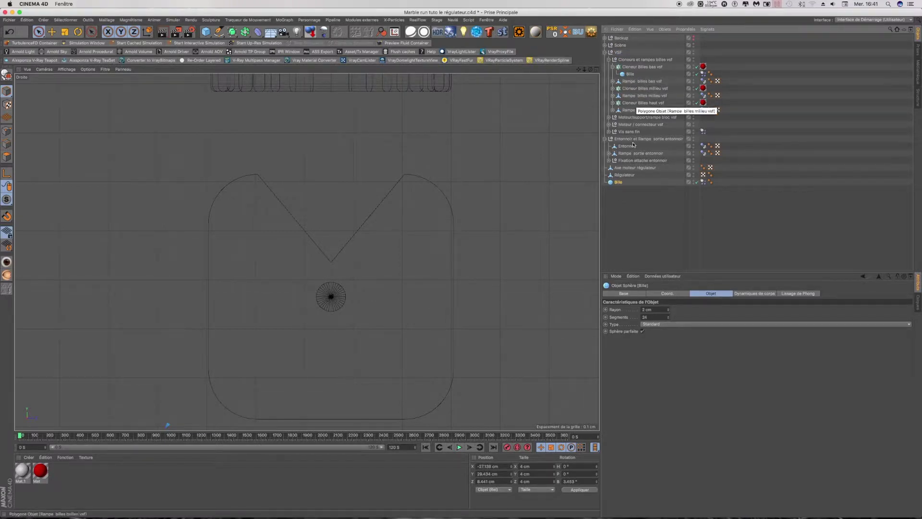
left_click(608, 58)
left_click(605, 52)
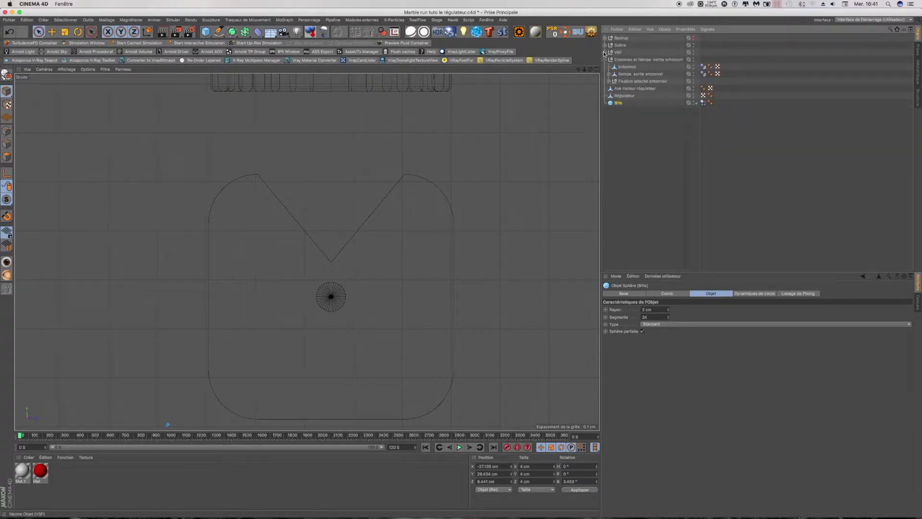
double_click(616, 103)
type("test")
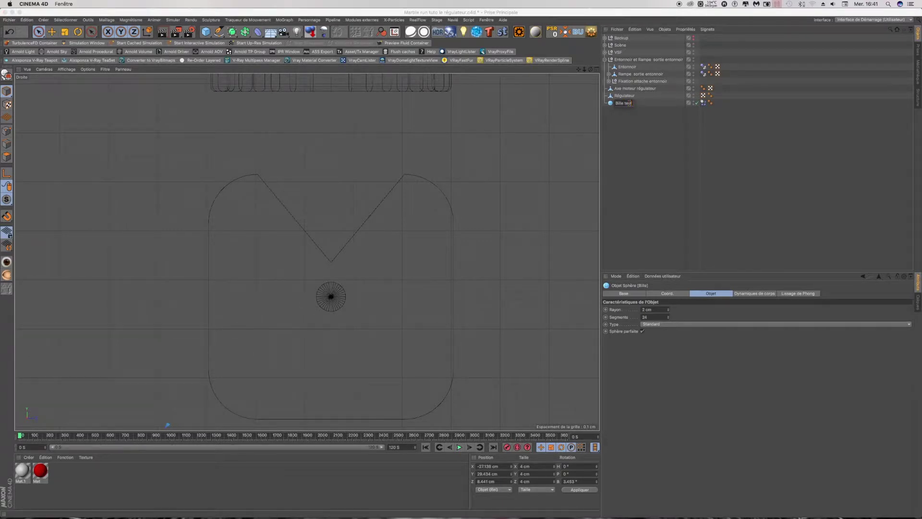
key("Return")
Keep Bille test at the top level and raise it along Y above the regulator.
left_click_drag(622, 103, 622, 95)
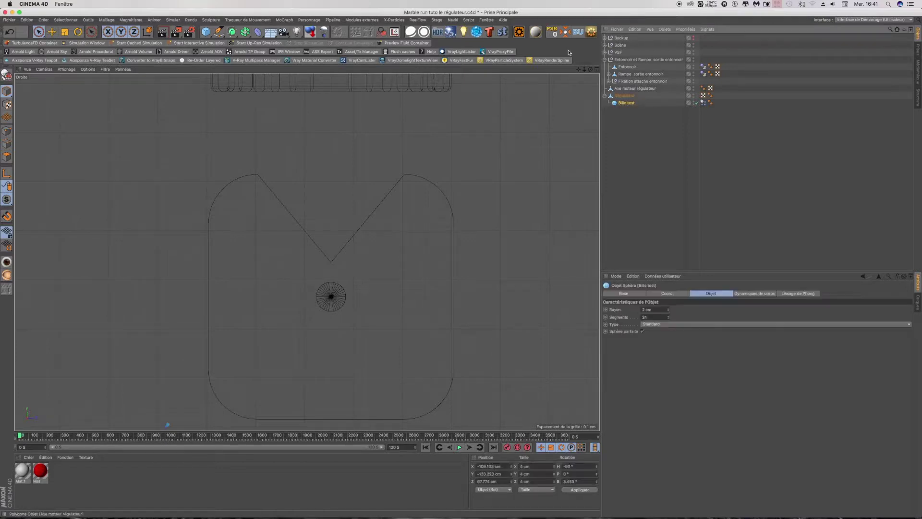
key("ctrl+z")
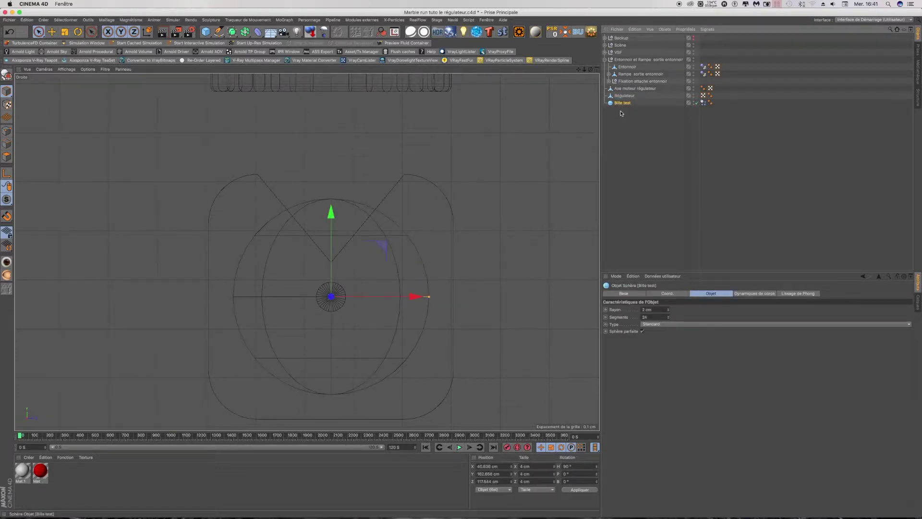
mouse_move(331, 211)
left_mouse_down()
mouse_move(345, 98)
mouse_move(343, 66)
mouse_move(331, 71)
left_mouse_up()
scroll(165, 338, "down", 2)
scroll(165, 336, "down", 3)
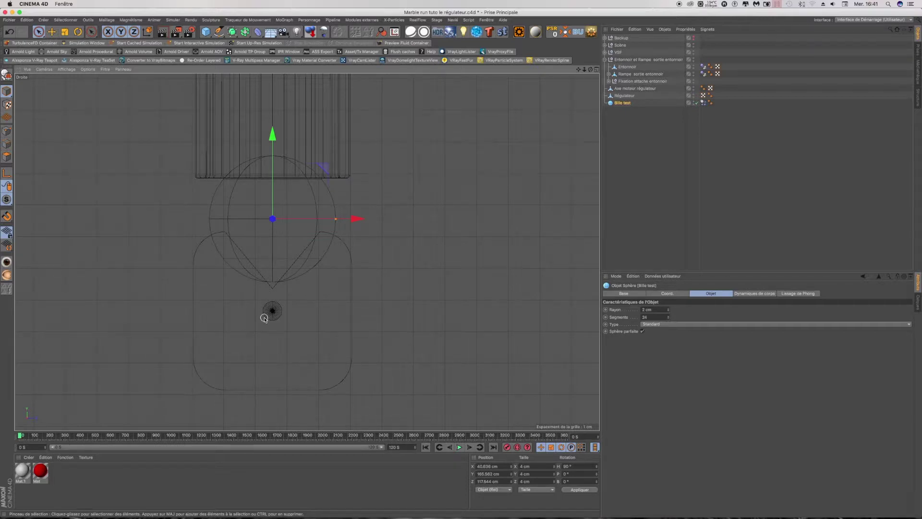
In the Top view, hide Entonnoir and select Axe moteur régulateur together with Régulateur.
left_click(597, 70)
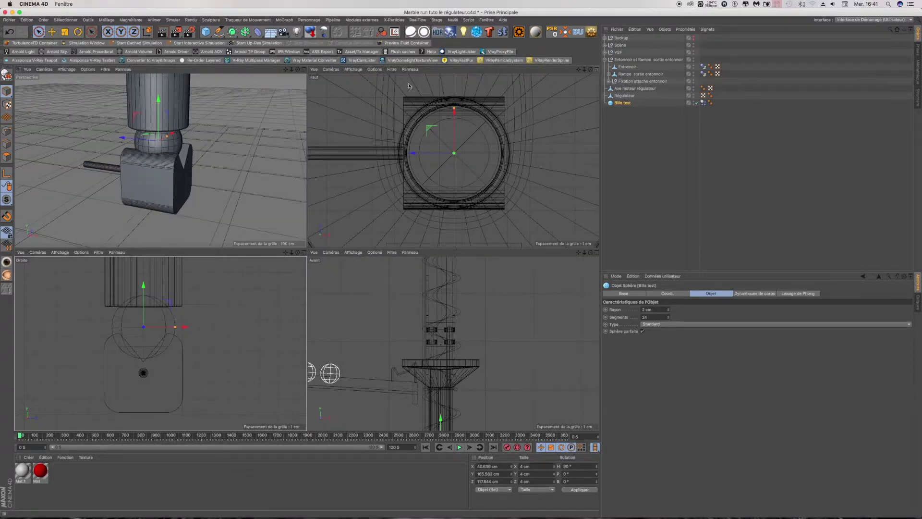
left_click(596, 70)
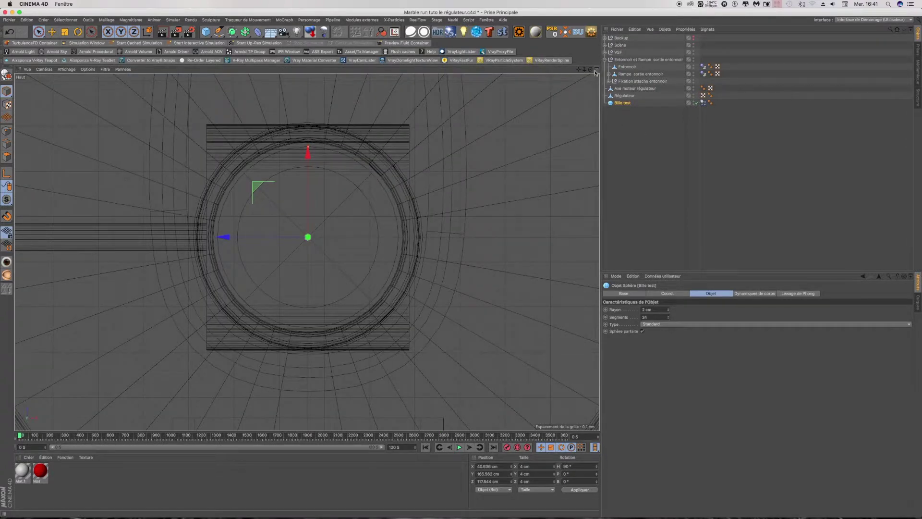
left_click(693, 67)
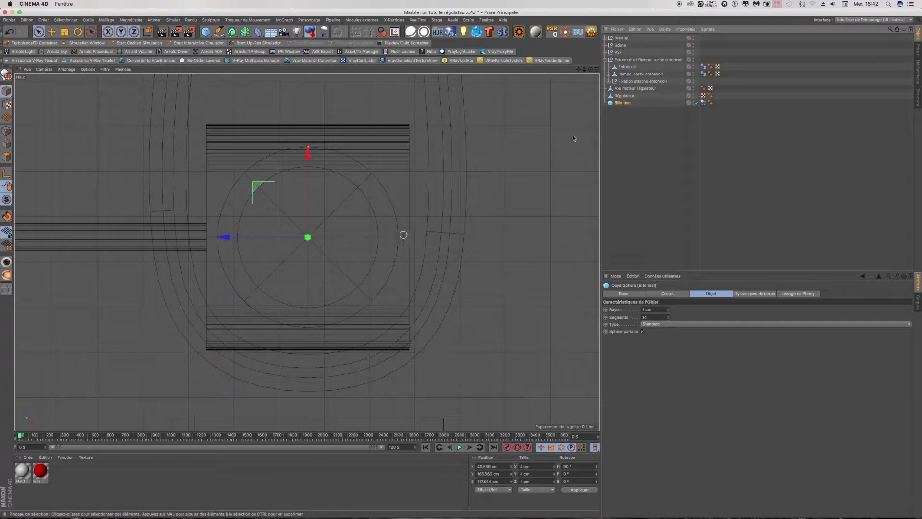
left_click(625, 95)
left_click(634, 88, "shift")
Narrow their points to roughly 93 % along X, then return to Model mode and unhide Entonnoir.
left_click(7, 132)
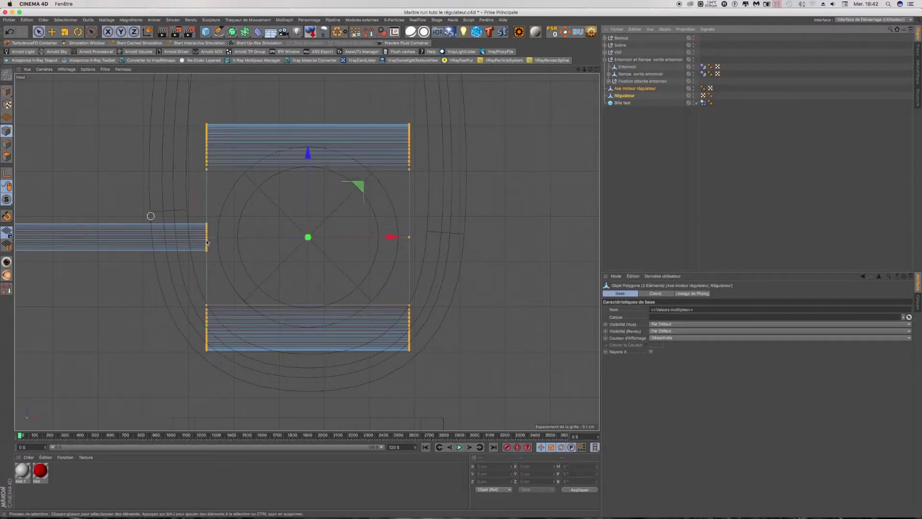
key("t")
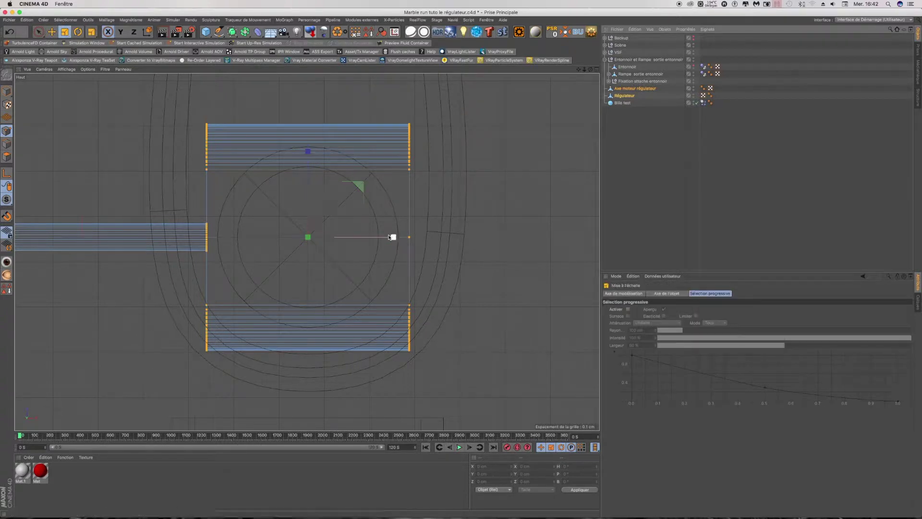
left_click_drag(393, 237, 383, 241)
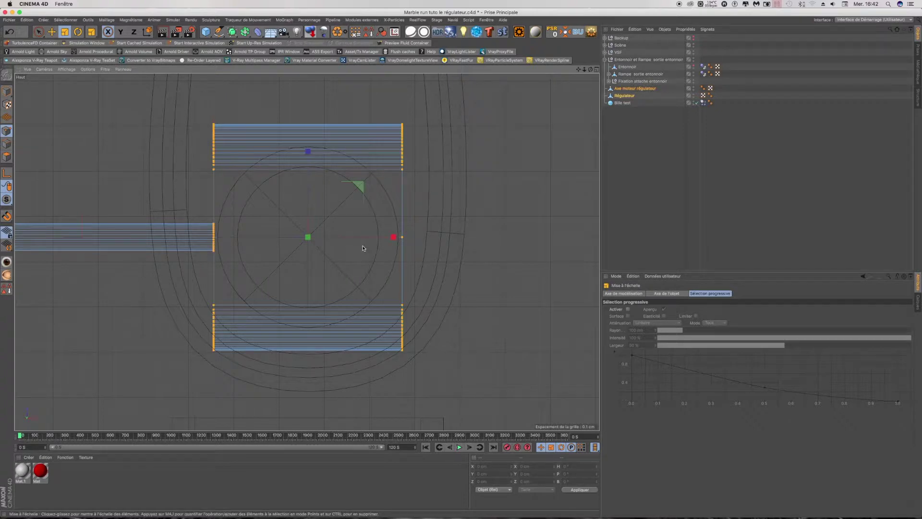
left_click(121, 31)
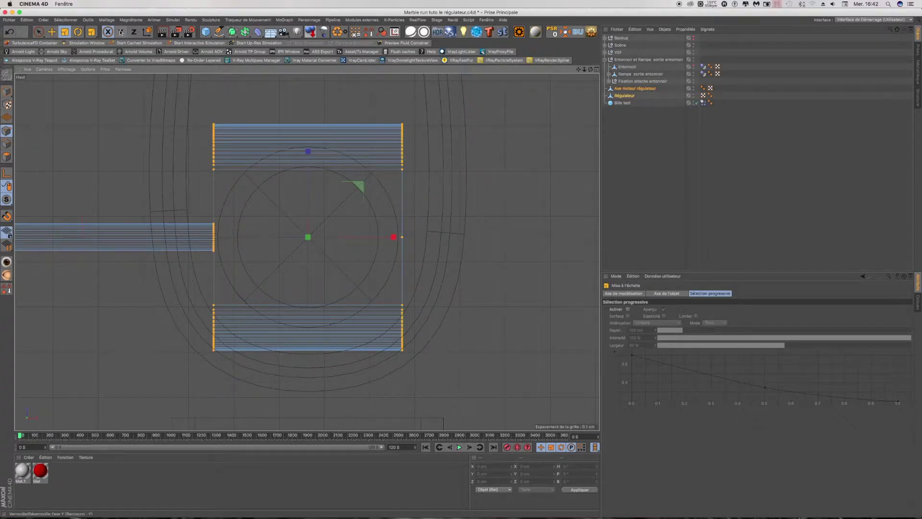
left_click(39, 32)
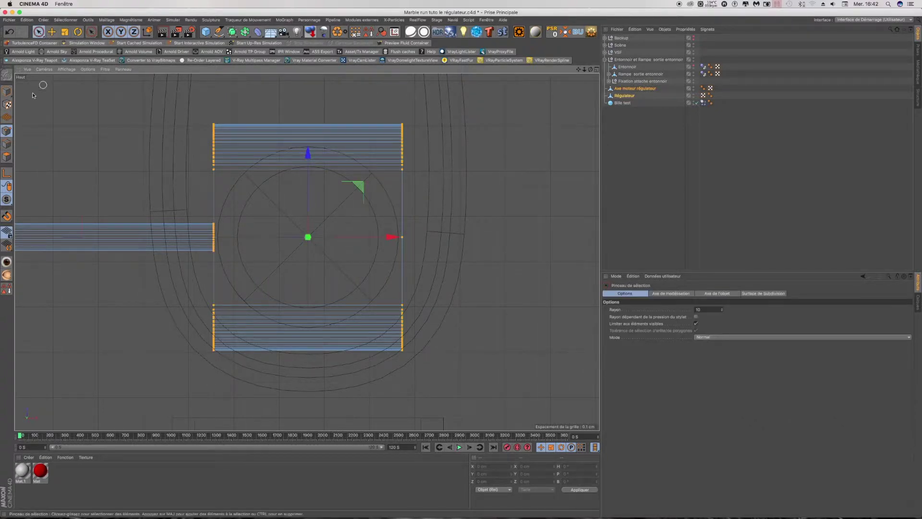
left_click(9, 93)
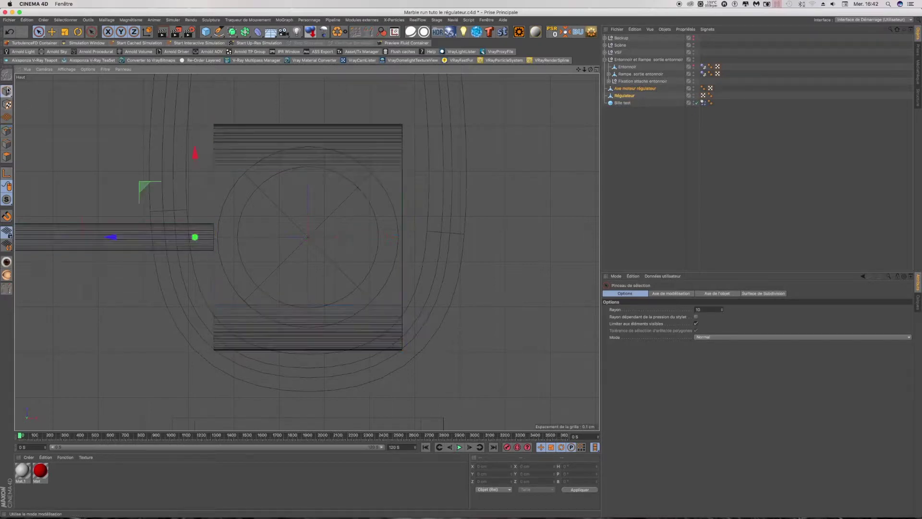
left_click(693, 65)
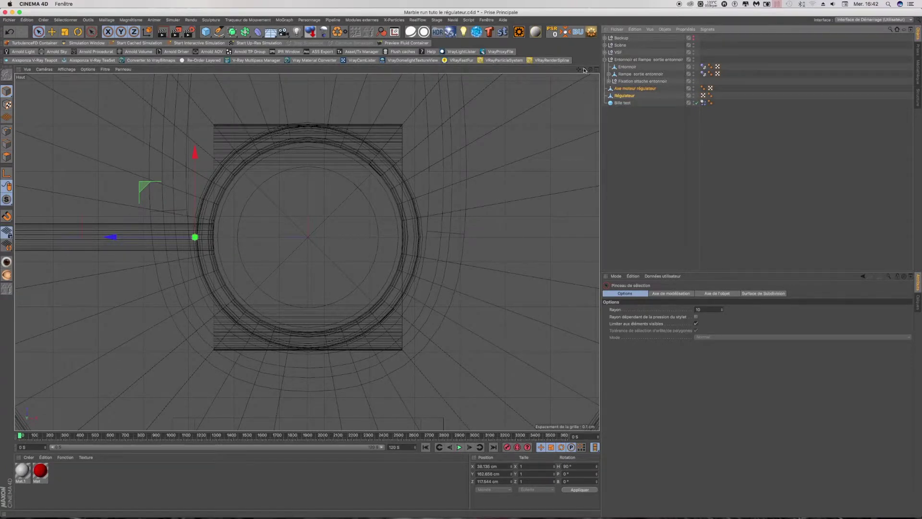
In the side view, scale the motor axle and Régulateur up to about 131 %.
left_click_drag(584, 70, 584, 70)
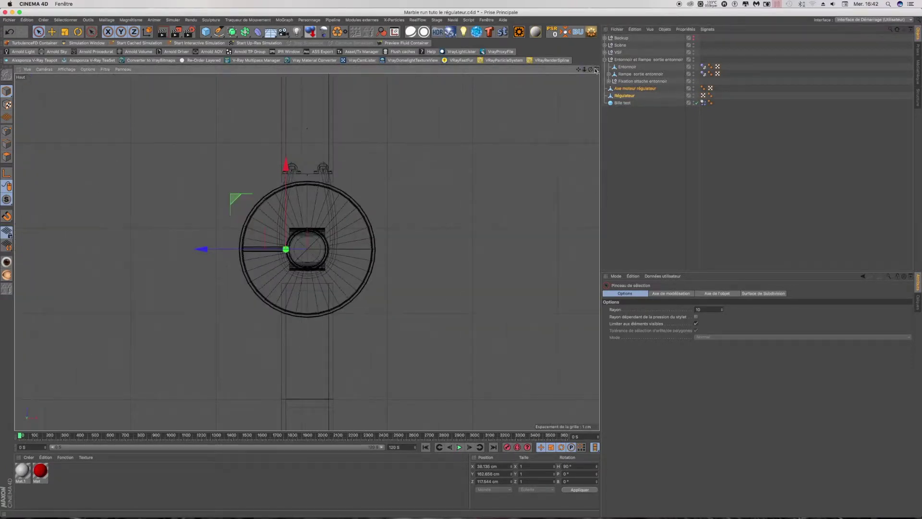
left_click(596, 70)
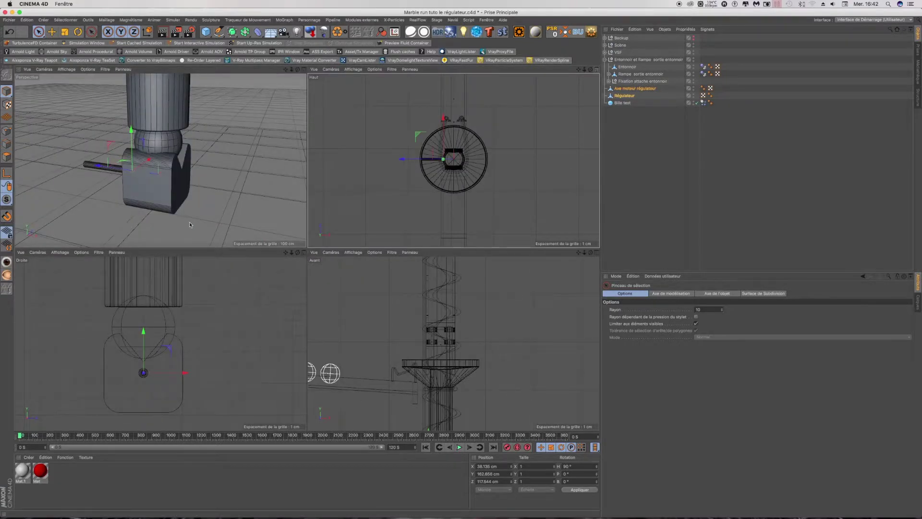
left_click(304, 254)
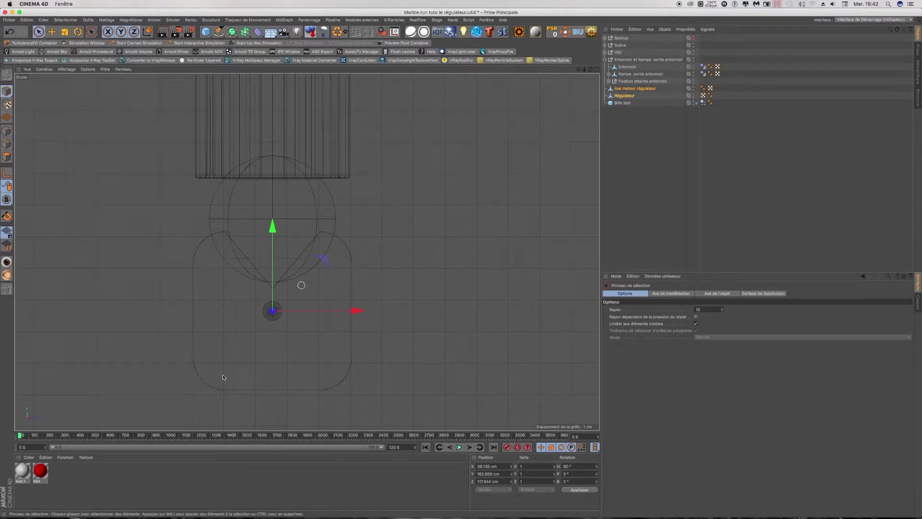
left_click(641, 96, "shift")
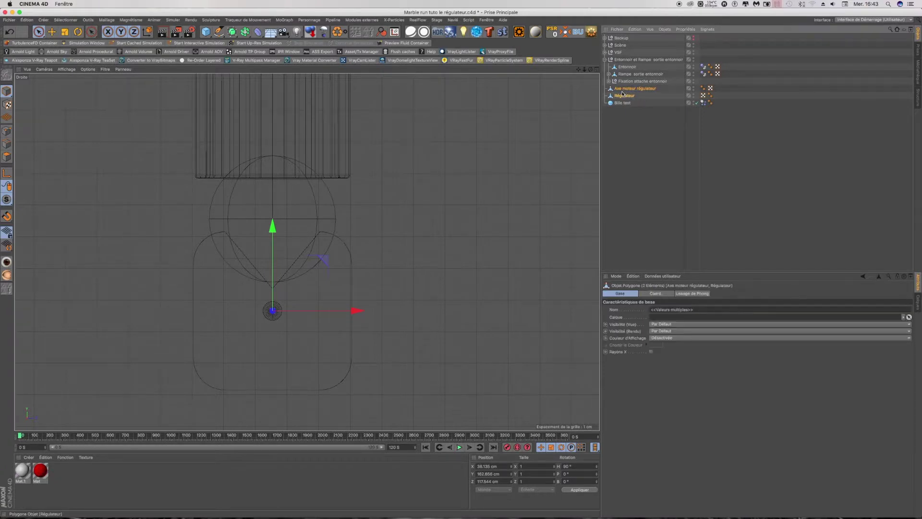
key("t")
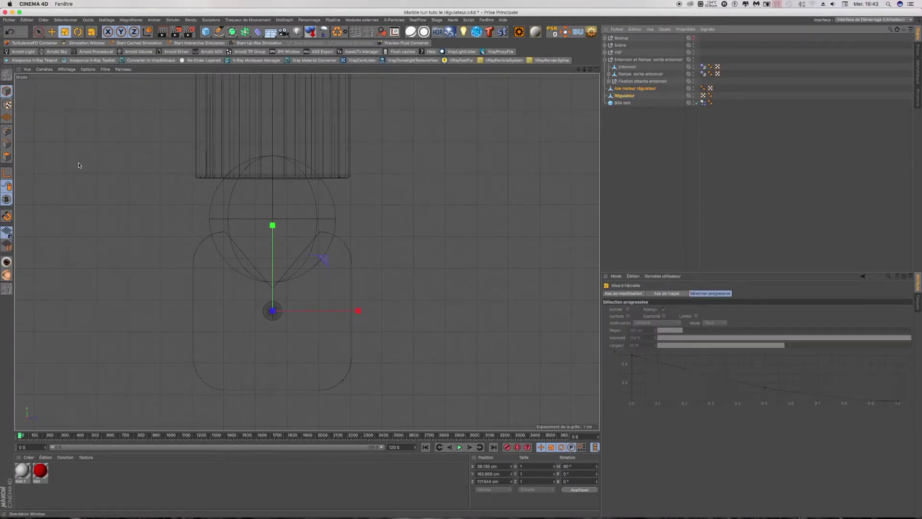
left_click_drag(122, 205, 322, 212)
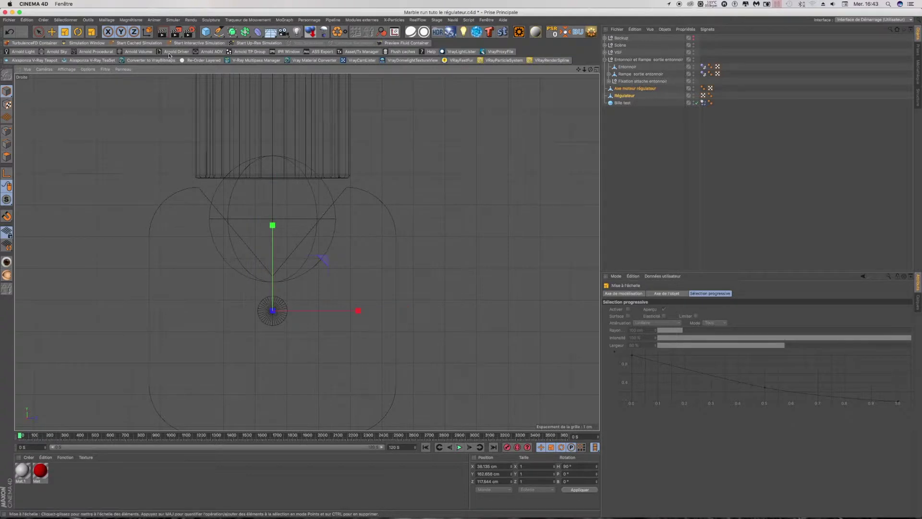
Lower the axle and regulator along Y to about 160.8 cm and show all four views.
left_click(59, 33)
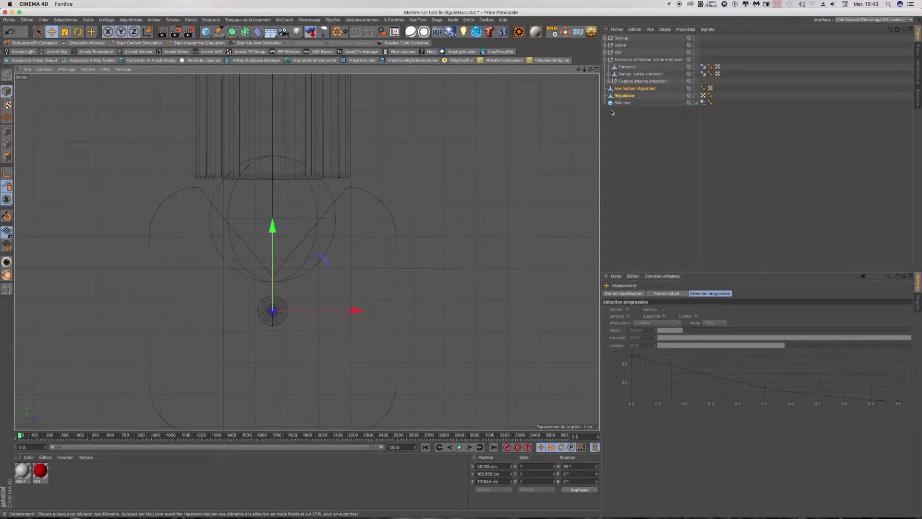
left_click_drag(278, 230, 272, 274)
scroll(159, 139, "down", 3)
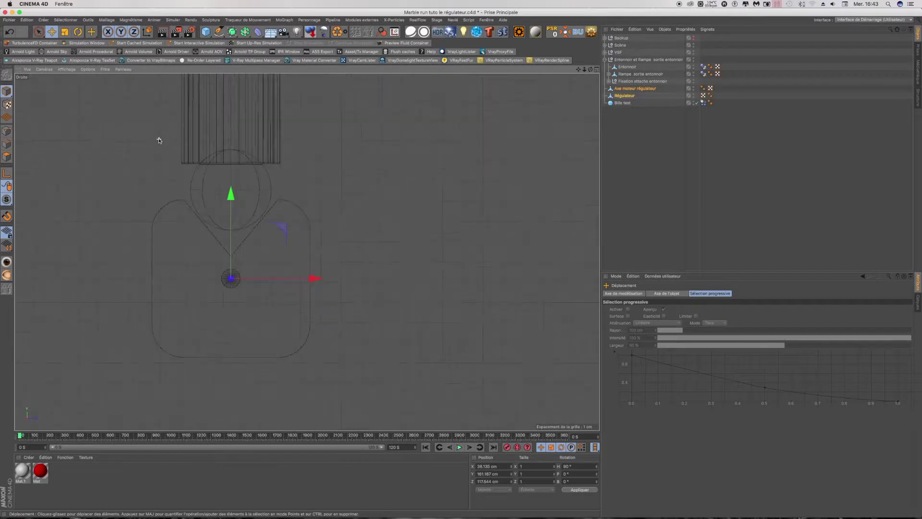
left_click_drag(231, 200, 230, 205)
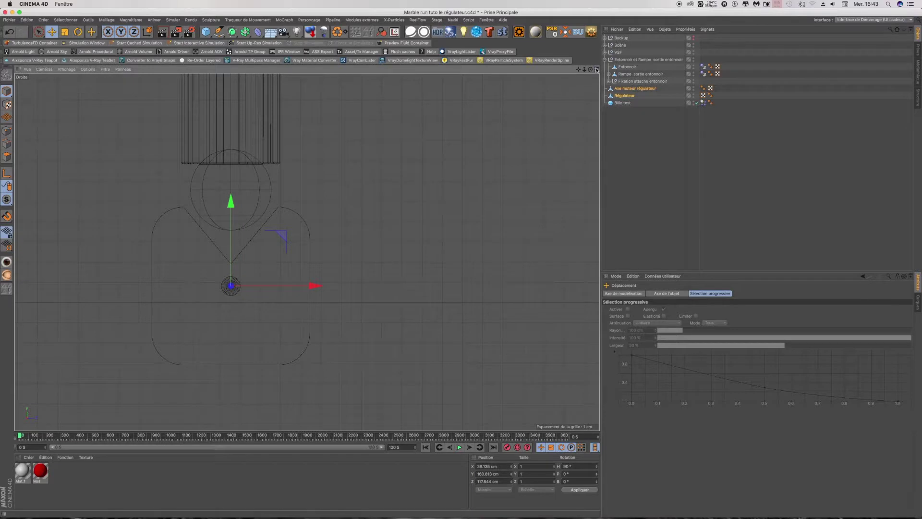
middle_click(546, 75)
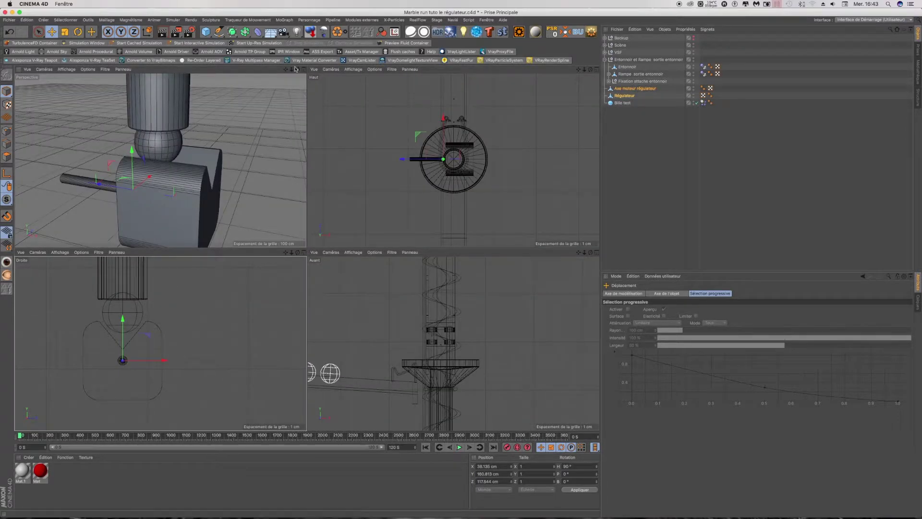
Rectangle-select the side polygons of Régulateur in the Top view.
left_click_drag(298, 70, 269, 72)
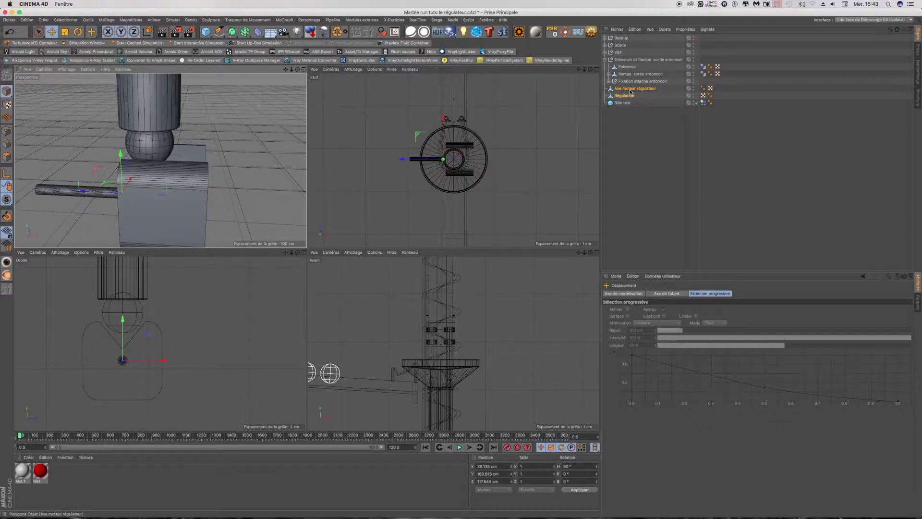
left_click(629, 96)
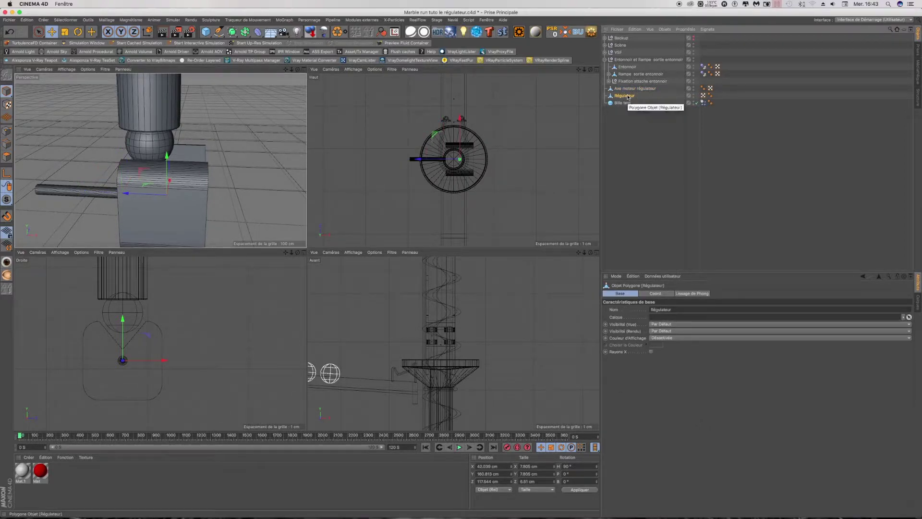
left_click(6, 131)
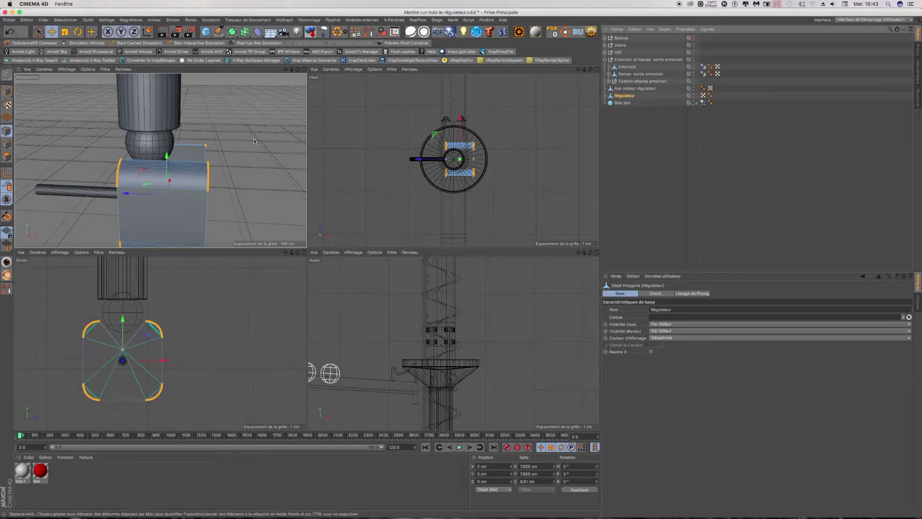
scroll(250, 126, "down", 5)
scroll(251, 126, "down", 3)
left_click_drag(38, 32, 71, 53)
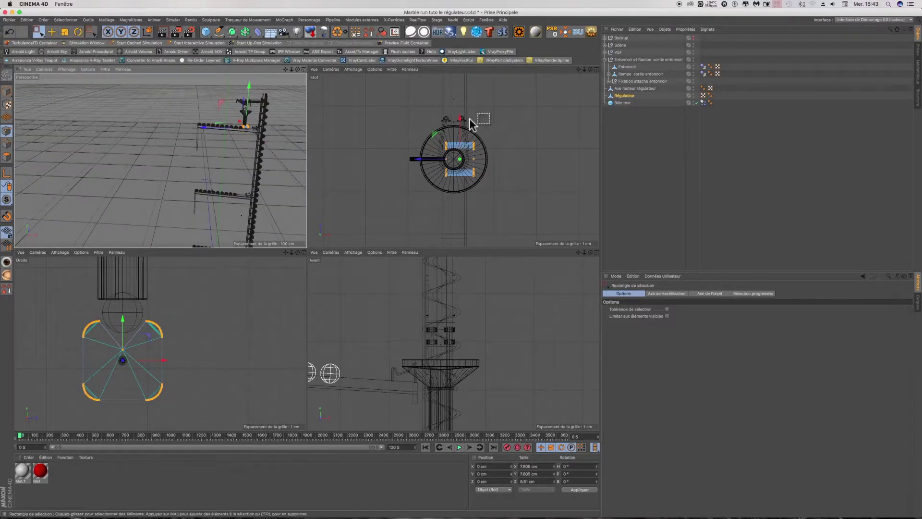
left_click_drag(489, 120, 470, 192)
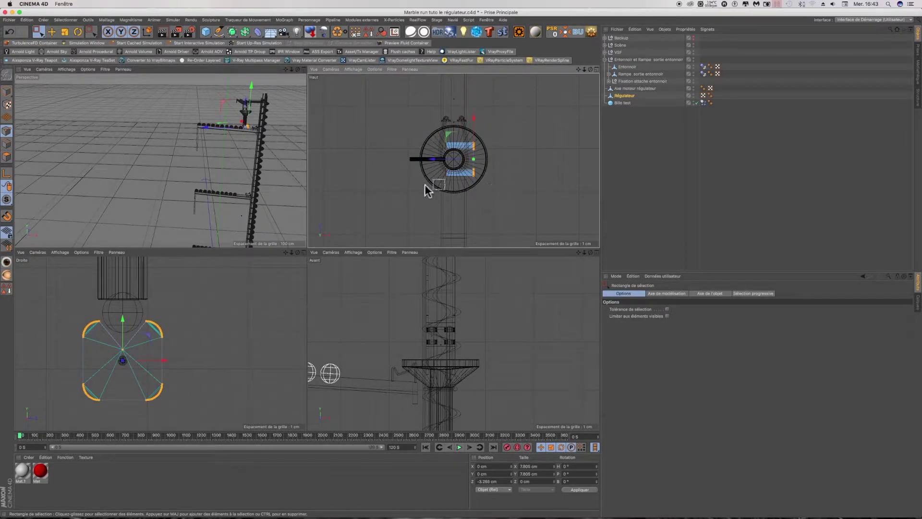
Hide Entonnoir and move the selected side polygons inward about 2.5 cm along X.
scroll(473, 152, "up", 1)
scroll(476, 157, "up", 2)
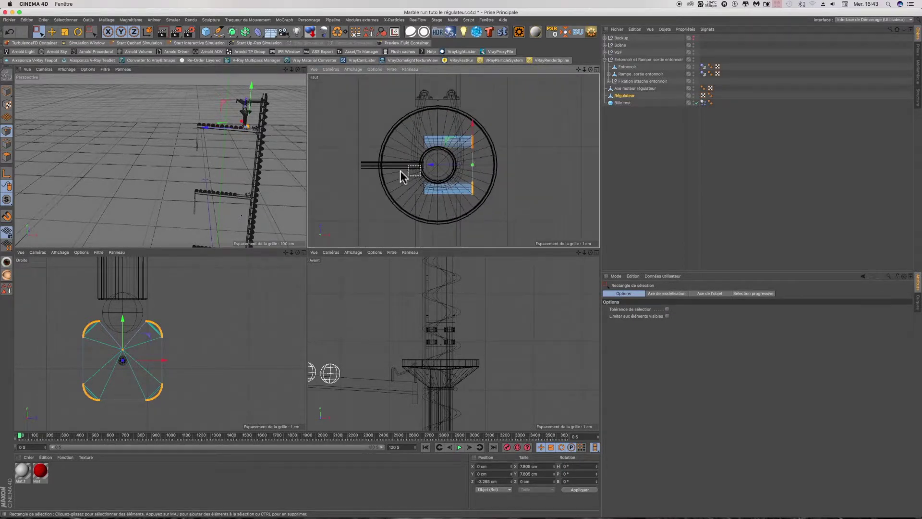
scroll(468, 167, "up", 2)
scroll(466, 167, "up", 1)
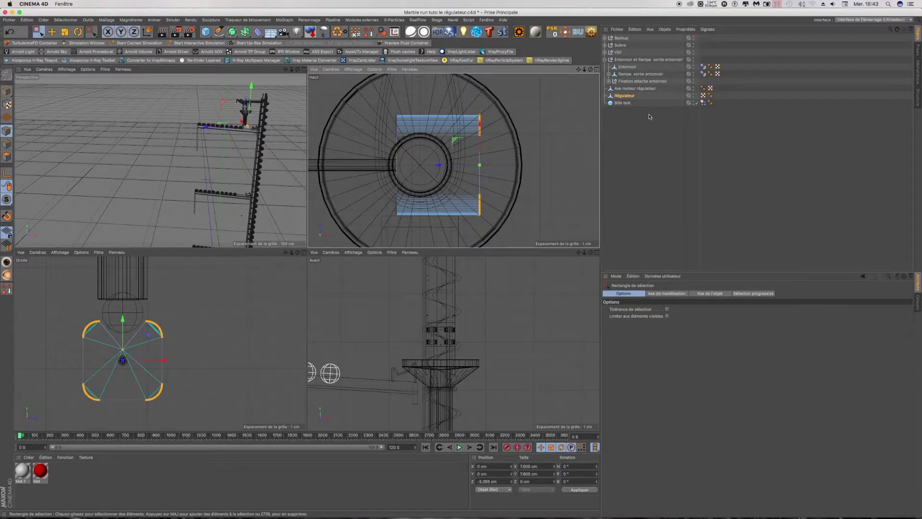
left_click(693, 66)
scroll(427, 198, "up", 1)
scroll(424, 195, "up", 1)
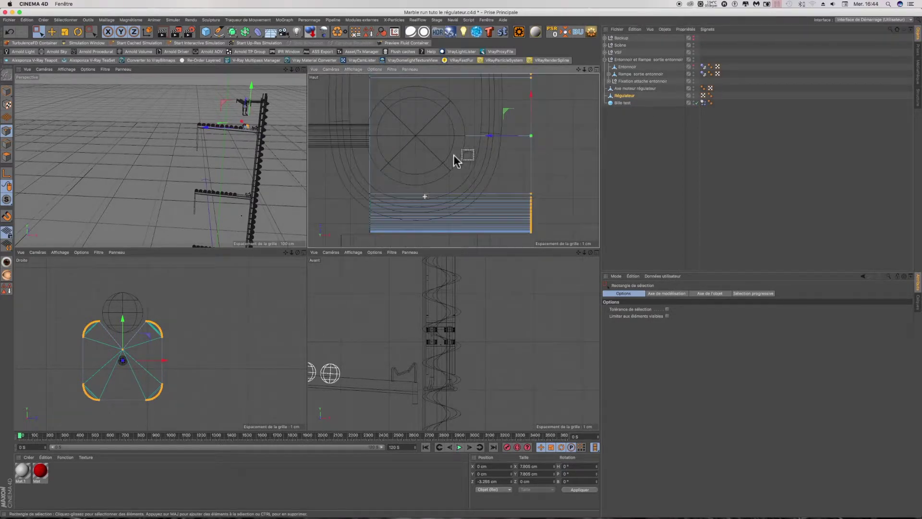
left_click_drag(490, 136, 429, 143)
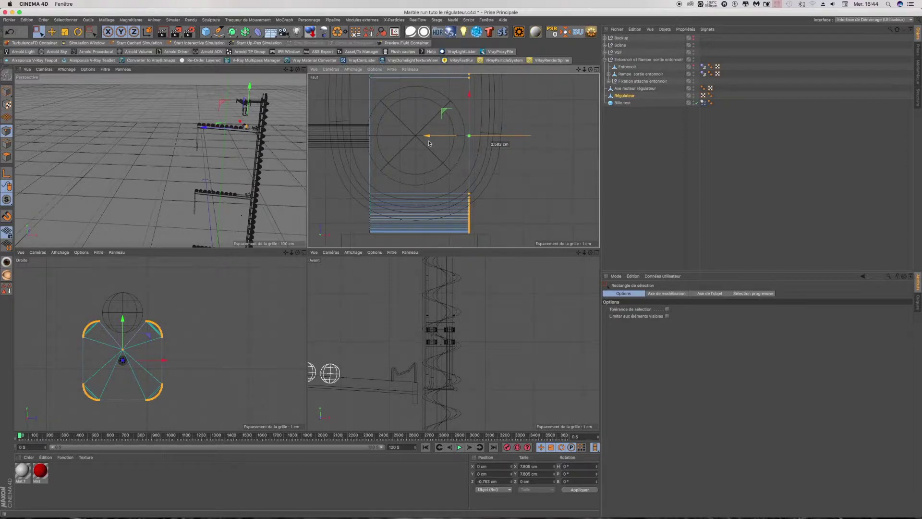
left_click_drag(429, 143, 429, 143)
Frame and orbit around the narrowed regulator in the Perspective view to inspect it.
left_click(304, 70)
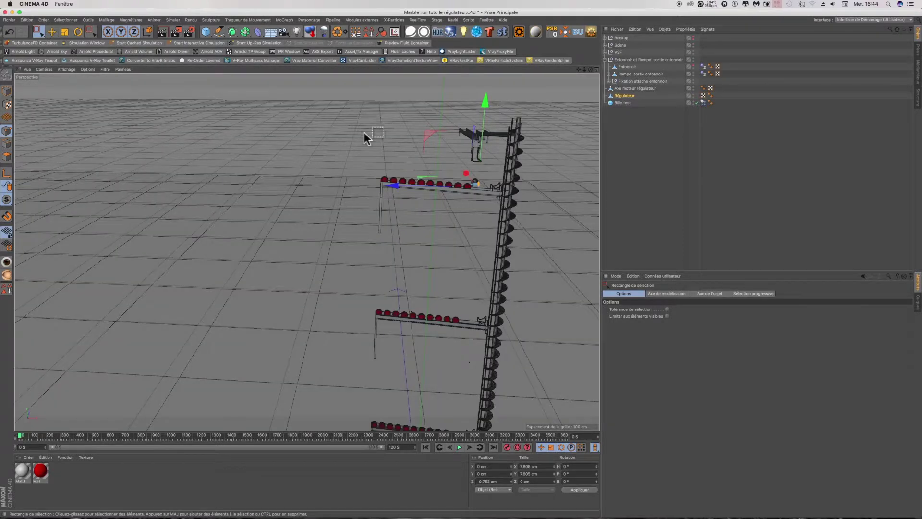
key("o")
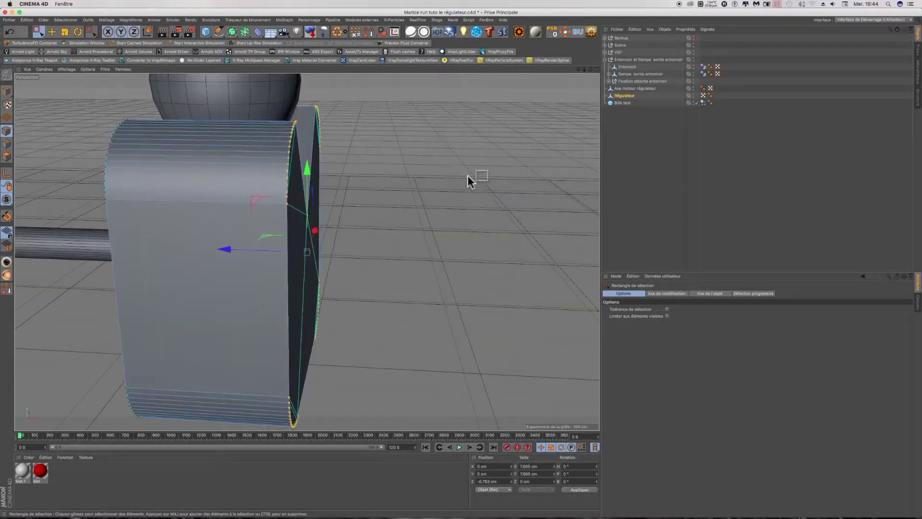
left_click_drag(590, 69, 543, 82)
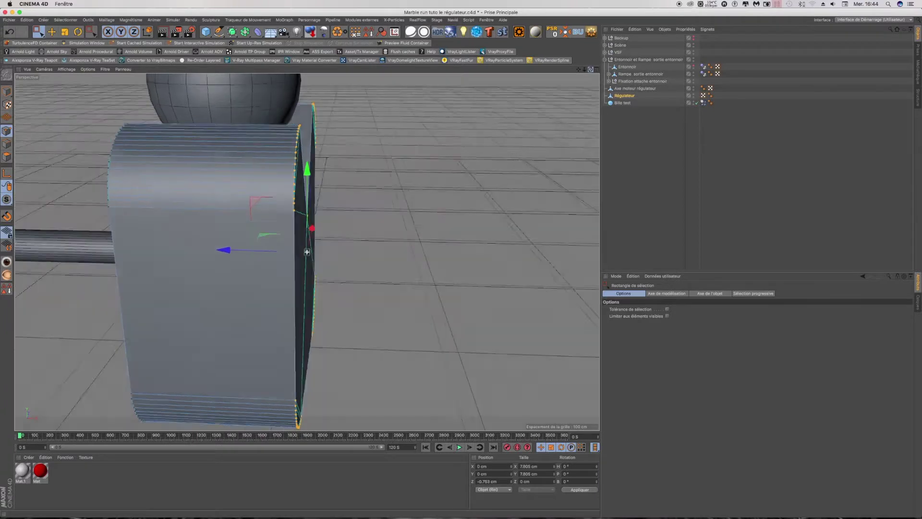
left_click_drag(307, 252, 307, 252, "alt")
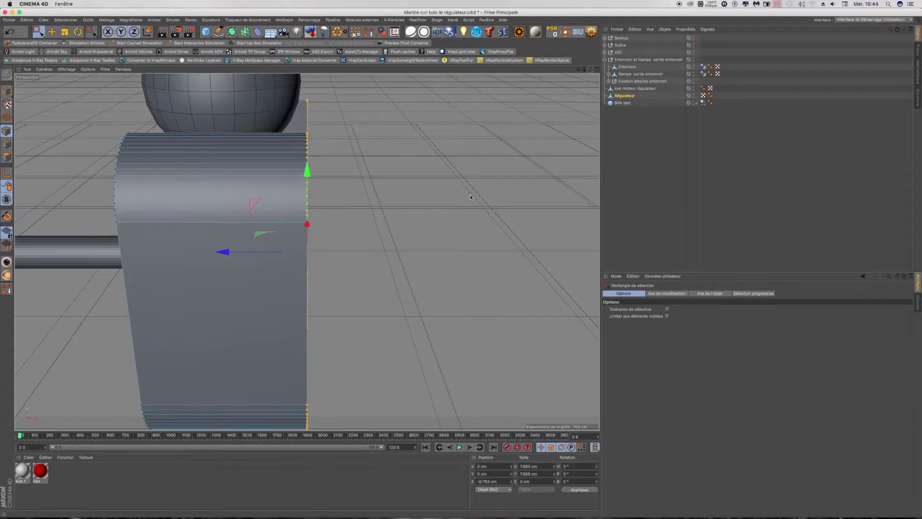
scroll(471, 202, "down", 5)
scroll(471, 207, "up", 2)
scroll(472, 206, "up", 2)
scroll(472, 206, "up", 2)
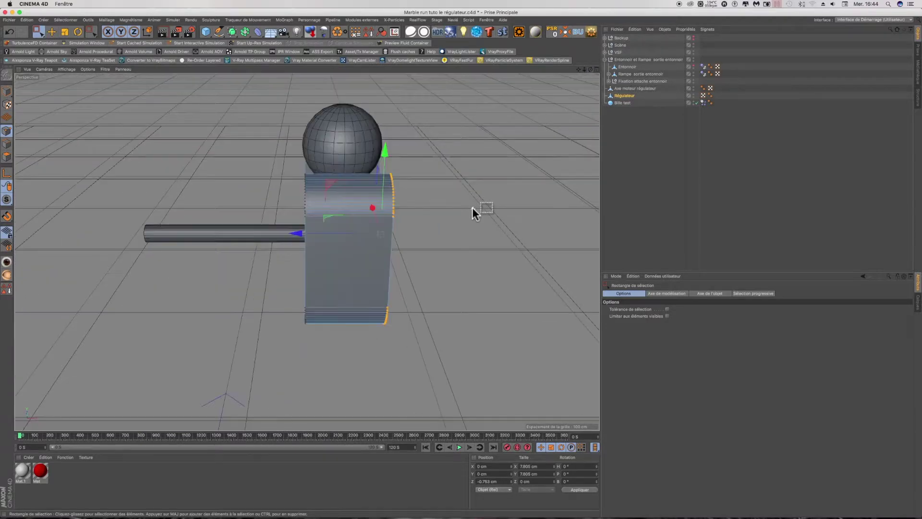
left_click_drag(590, 69, 596, 70)
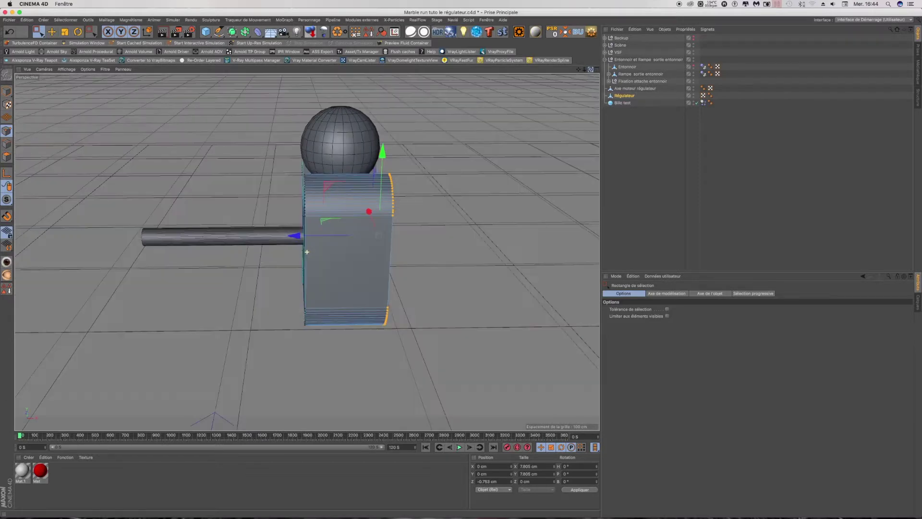
Select the left-edge elements of the regulator and motor axle and slide them about 0.26 cm left.
left_click(597, 69)
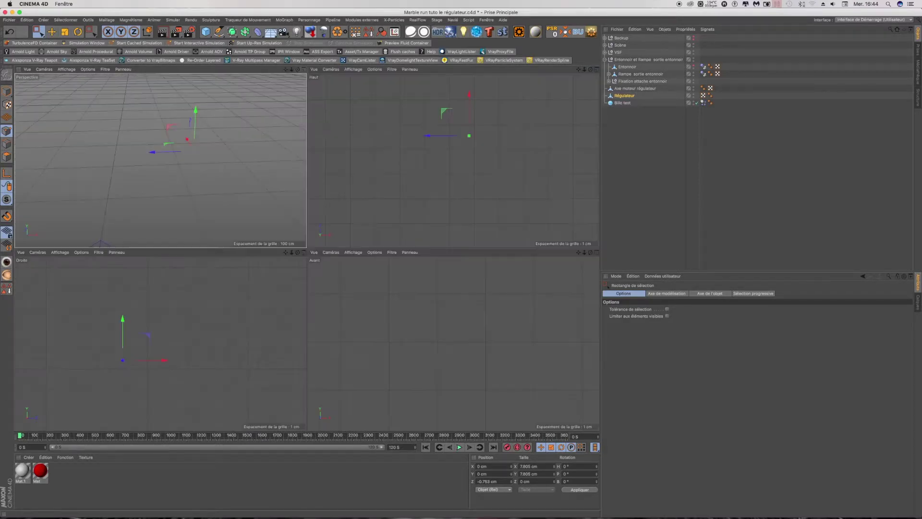
scroll(359, 146, "down", 1)
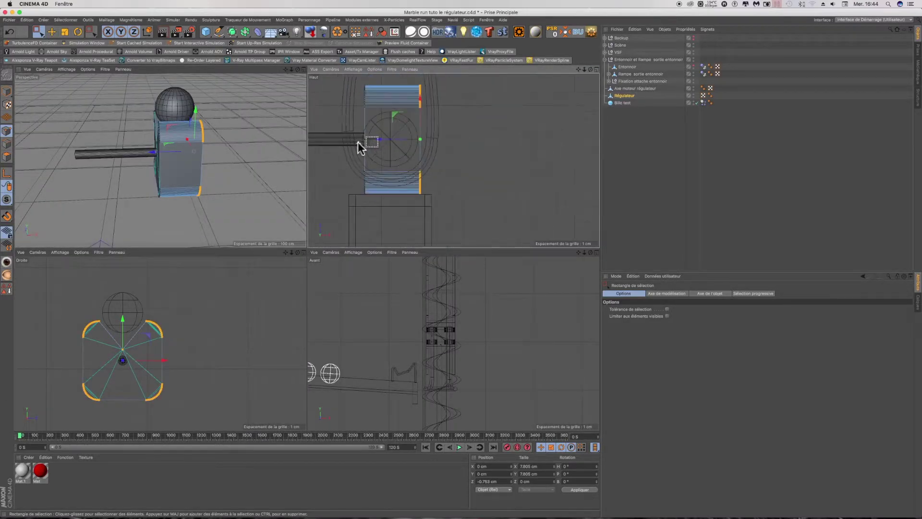
mouse_move(355, 79)
left_mouse_down()
mouse_move(371, 116)
mouse_move(362, 111)
left_mouse_up()
left_click(629, 88, "shift")
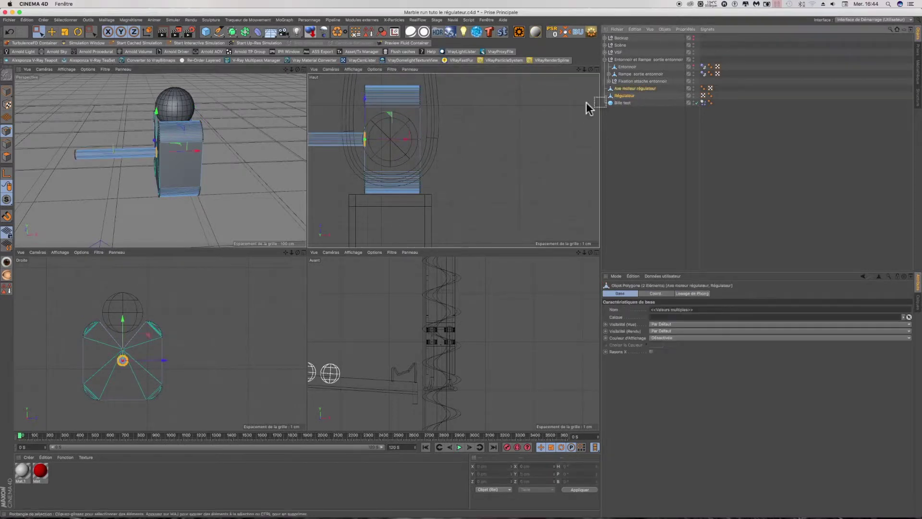
left_click_drag(353, 83, 381, 212)
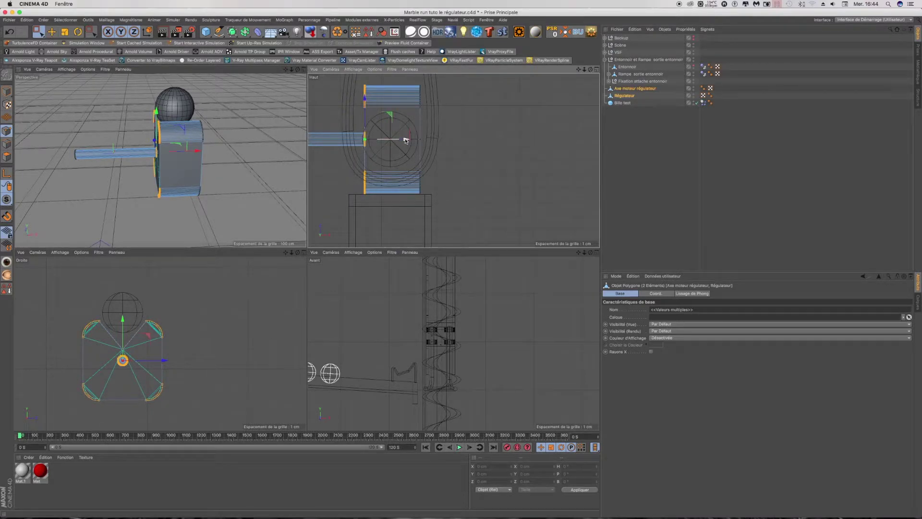
left_click_drag(405, 140, 402, 140)
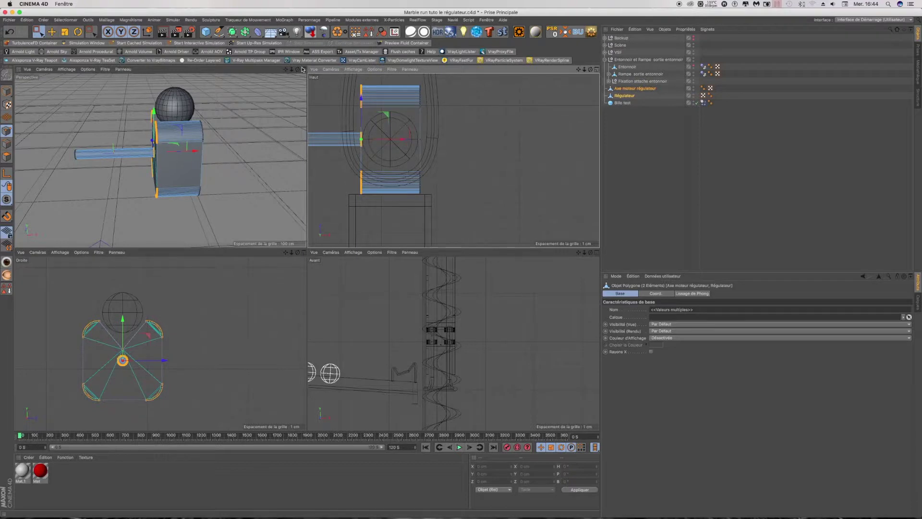
Check the result in perspective, then return to Model mode with Live Selection.
left_click_drag(297, 69, 317, 76)
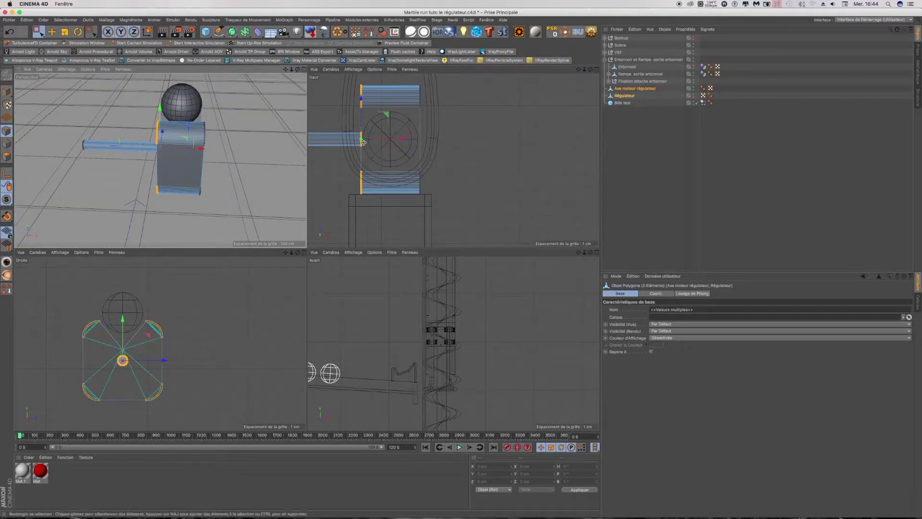
scroll(365, 158, "up", 5)
scroll(366, 160, "up", 2)
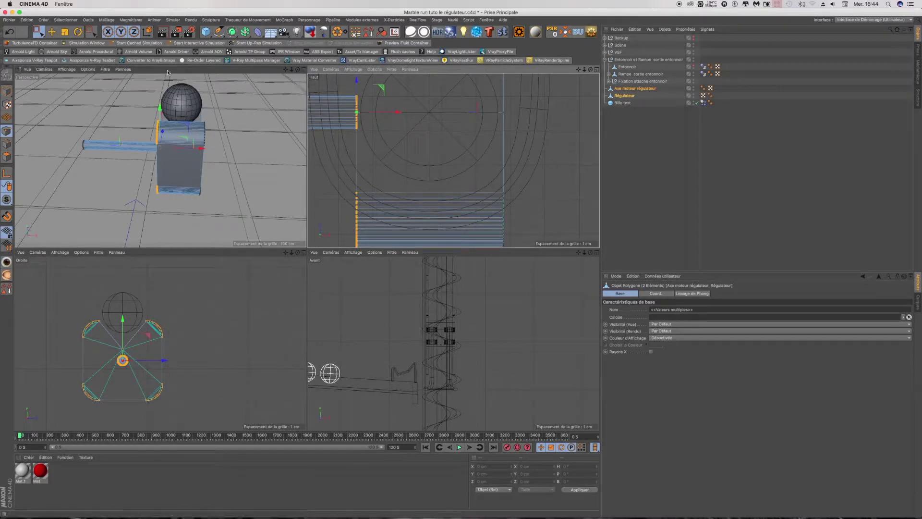
left_click(7, 91)
left_click_drag(41, 32, 57, 38)
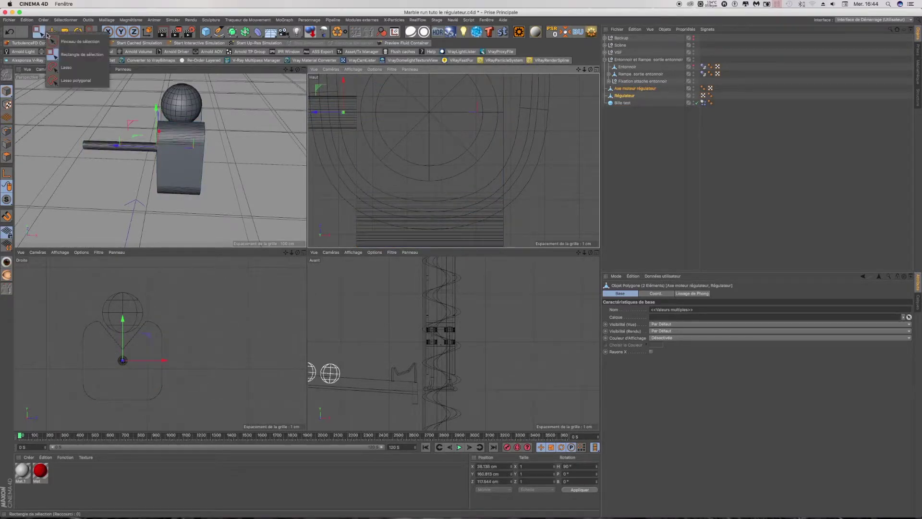
Maximize the Perspective view and select only Axe moteur régulateur.
middle_click(288, 76)
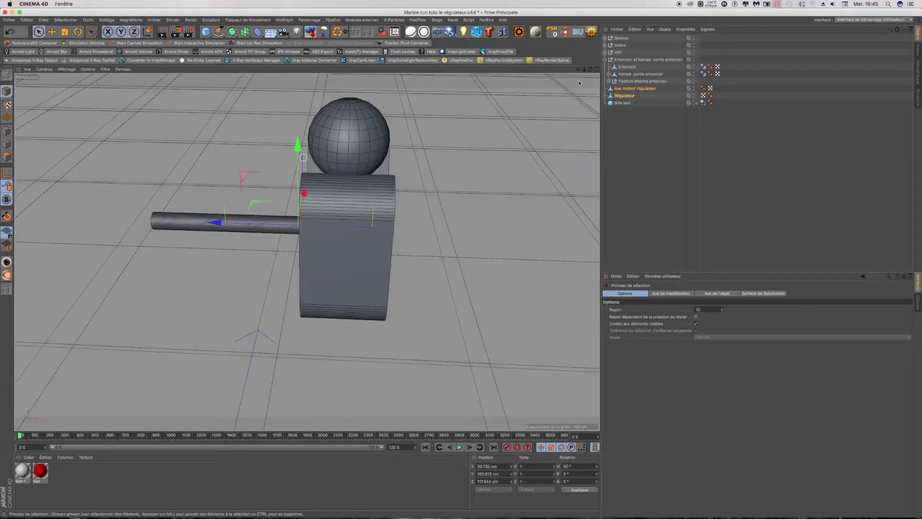
left_click_drag(579, 83, 307, 251, "alt")
scroll(306, 252, "up", 3)
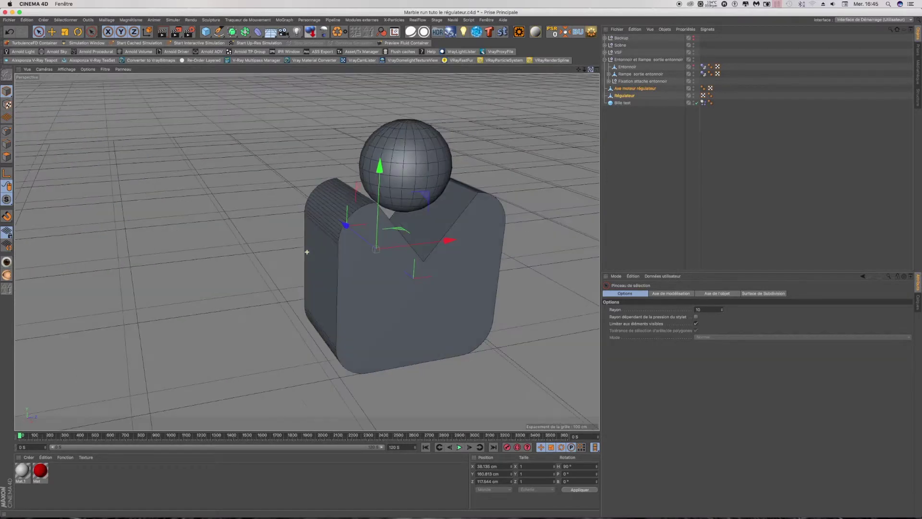
left_click(629, 89)
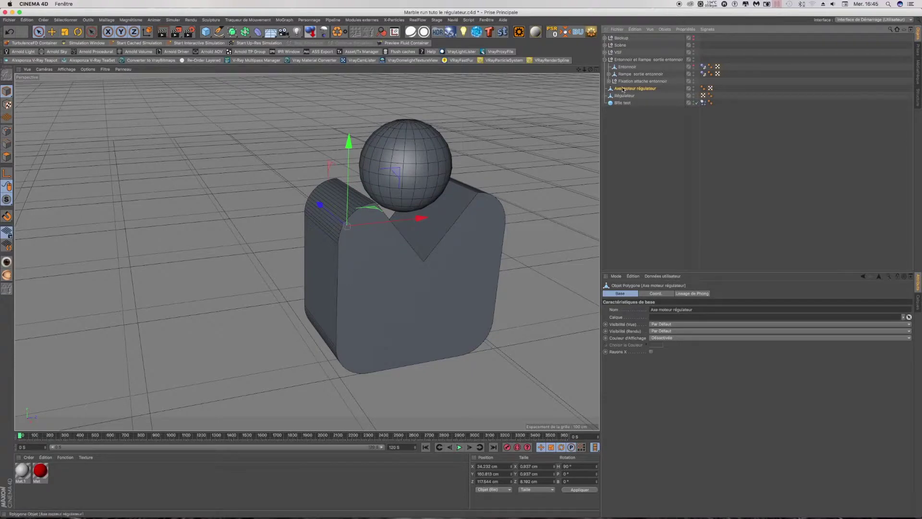
left_click_drag(288, 250, 307, 252, "alt")
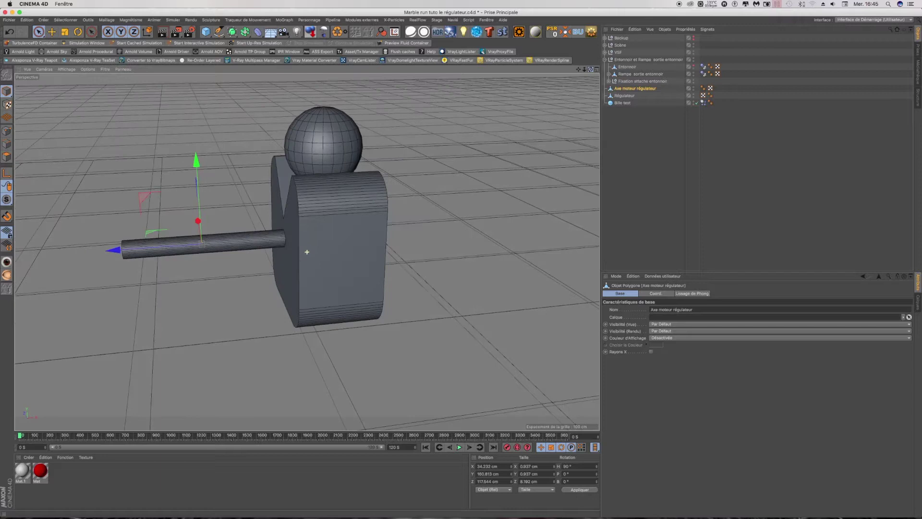
Switch the axle to polygon editing, zoom onto its end, and activate the Loop/Path Cut tool.
left_click(7, 156)
scroll(274, 240, "up", 2)
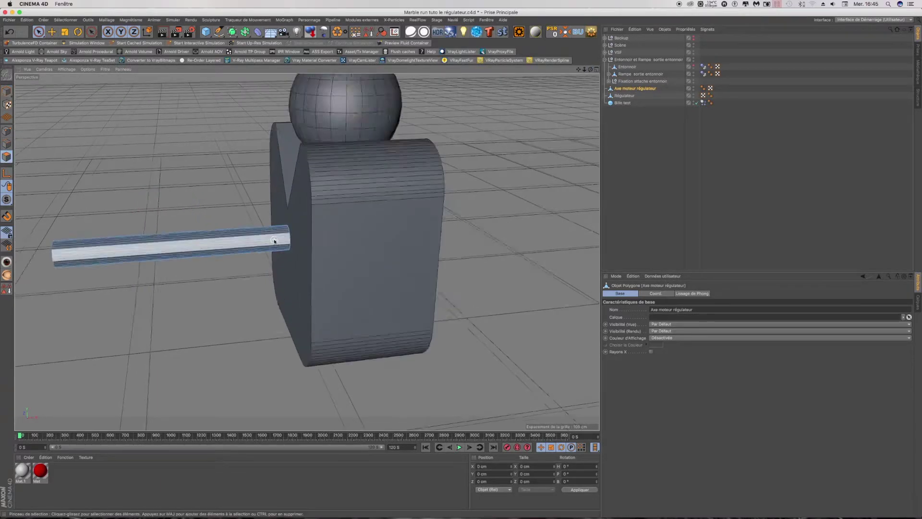
scroll(274, 240, "up", 3)
scroll(274, 240, "up", 2)
scroll(274, 240, "up", 2)
scroll(275, 240, "up", 2)
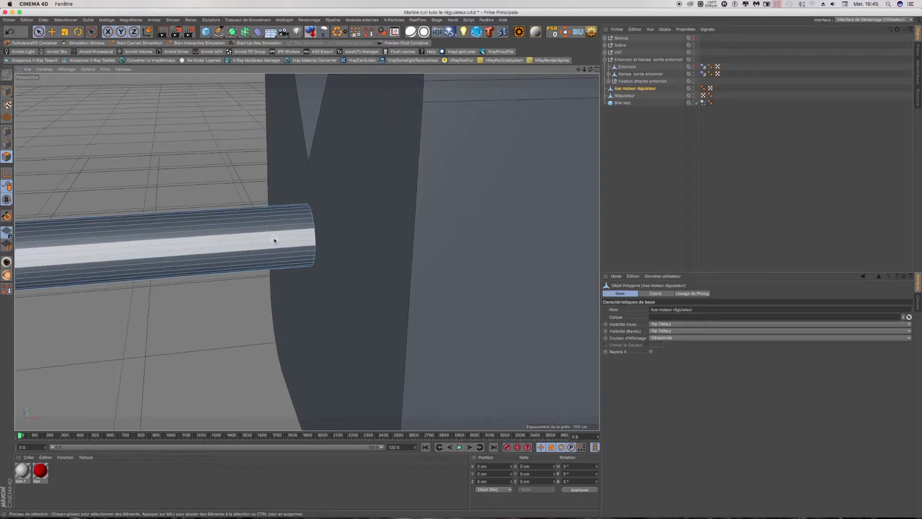
scroll(274, 240, "up", 2)
scroll(274, 240, "up", 1)
scroll(274, 240, "up", 2)
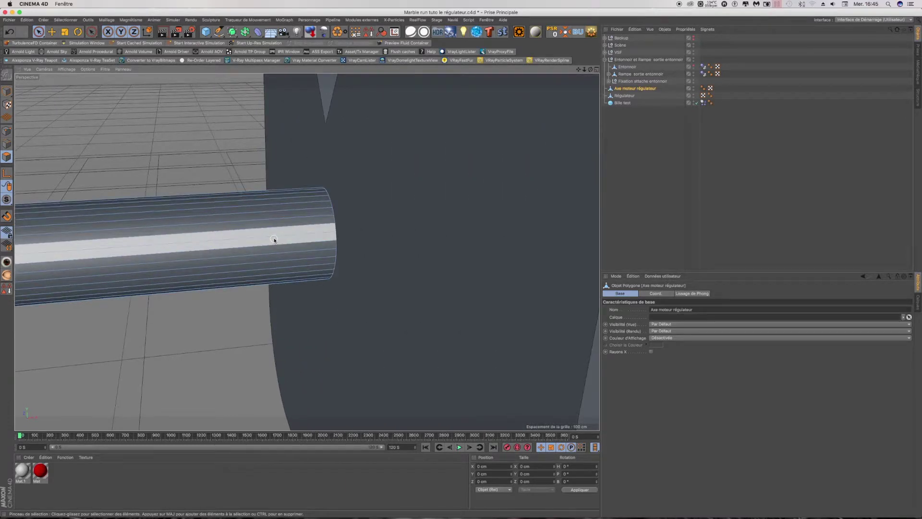
key("k")
key("l")
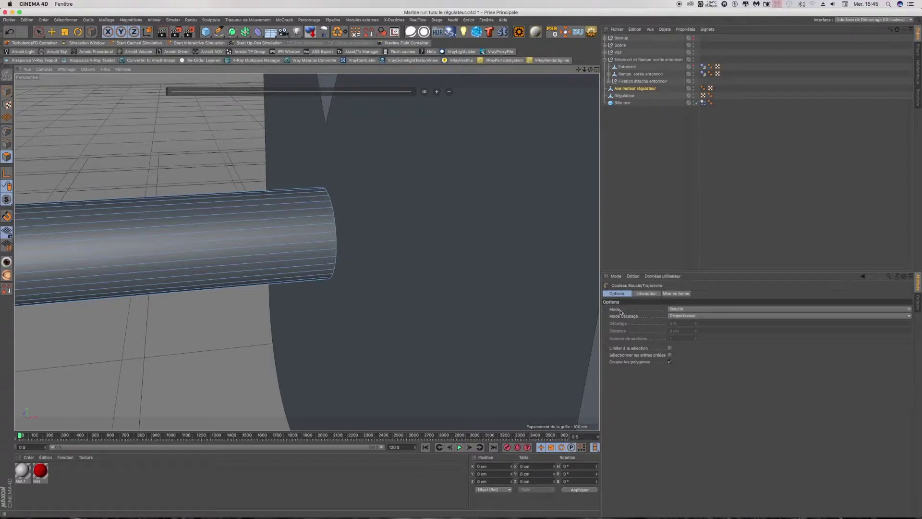
Cut several edge loops around the motor axle near its end, adjusting each loop's offset.
left_click(326, 239)
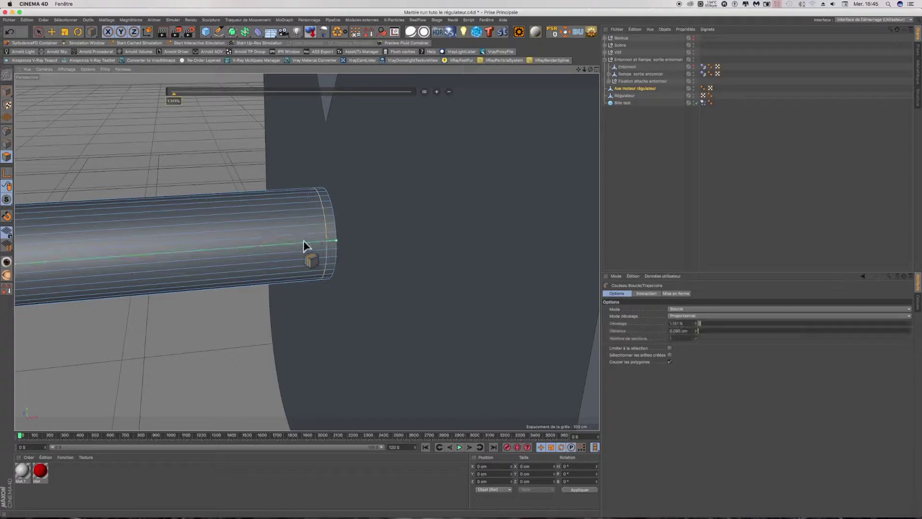
left_click(275, 245)
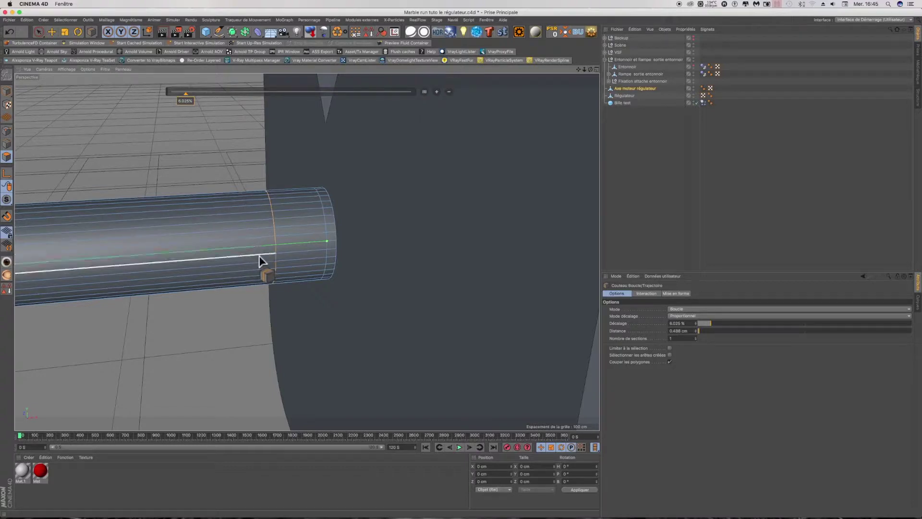
key("Escape")
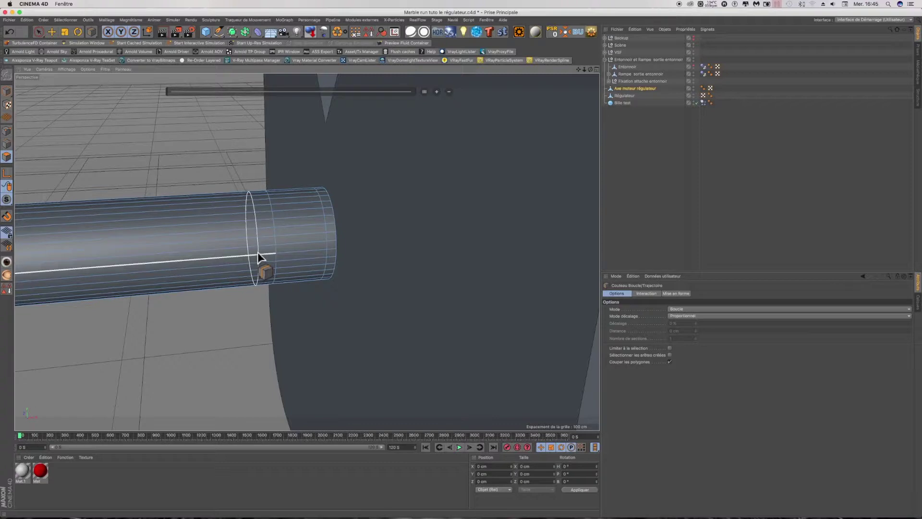
left_click(255, 258)
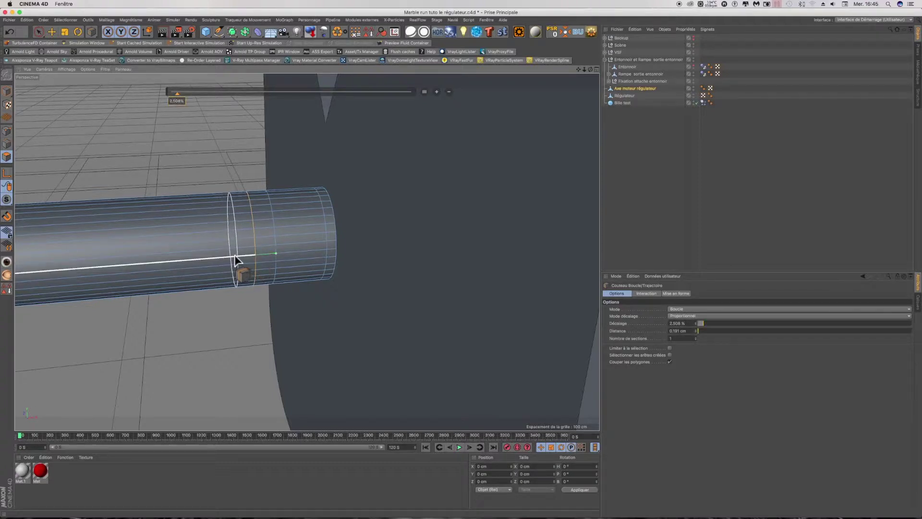
left_click_drag(216, 259, 208, 261)
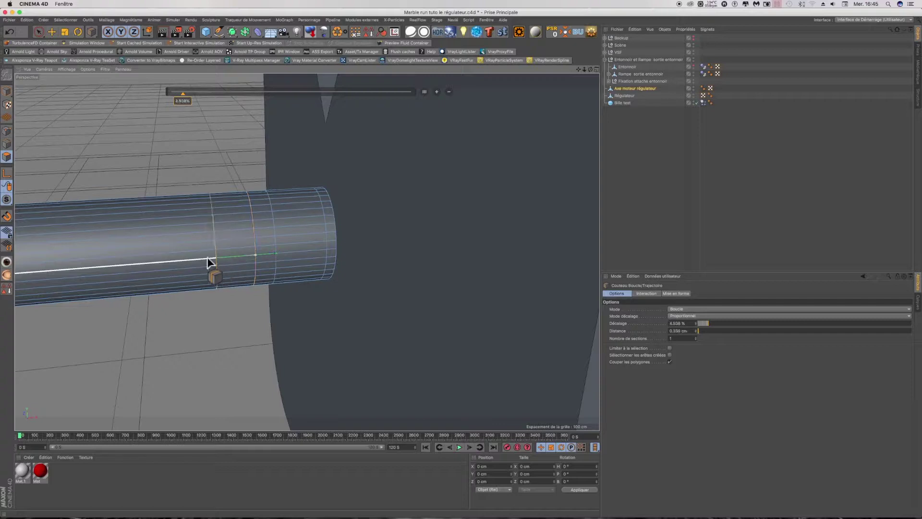
left_click(208, 262)
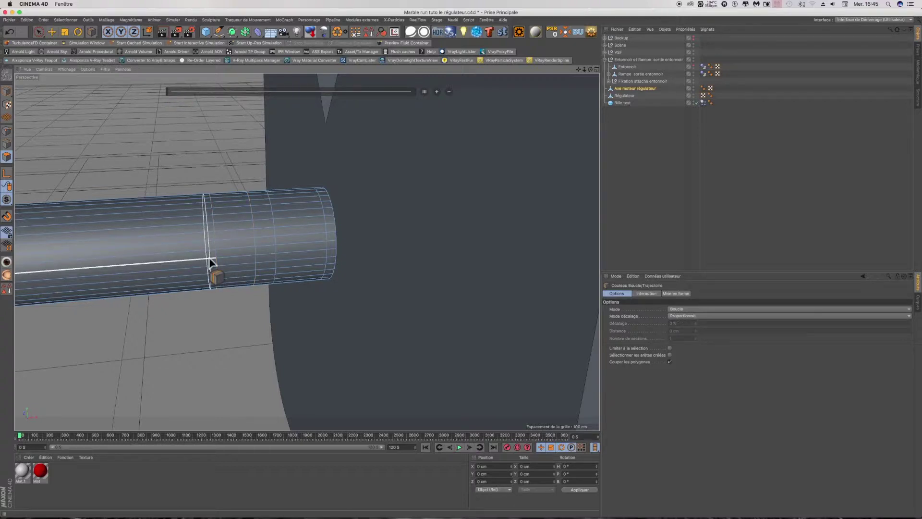
left_click(206, 258)
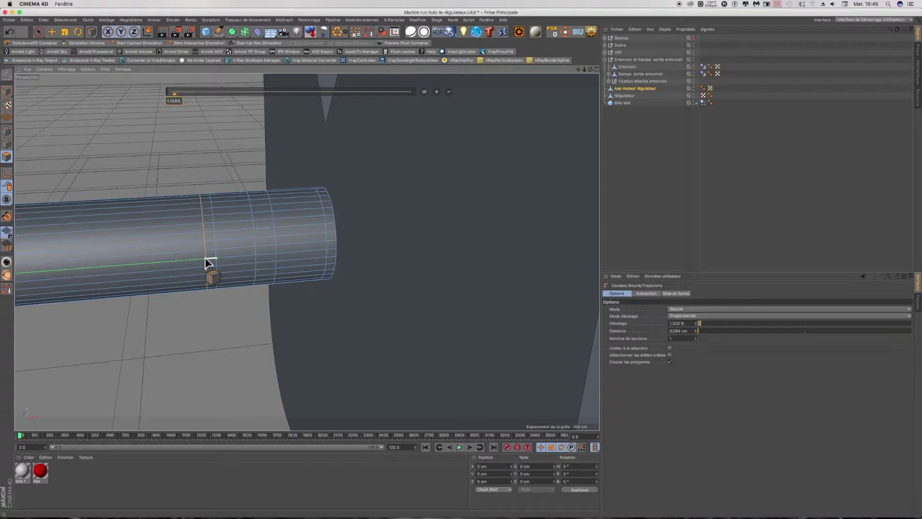
left_click(65, 20)
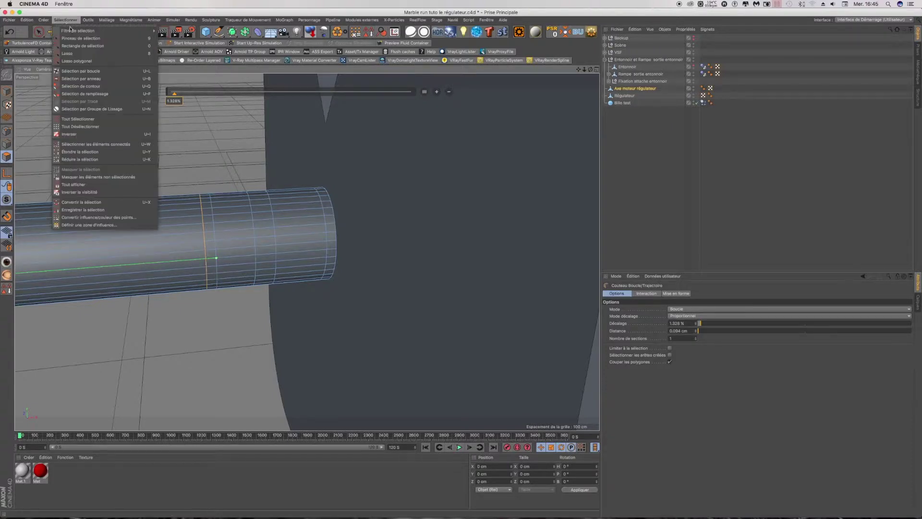
Loop-select the axle's end ring and extrude it about 0.65 cm into a thin flange.
left_click(81, 70)
left_click(327, 222)
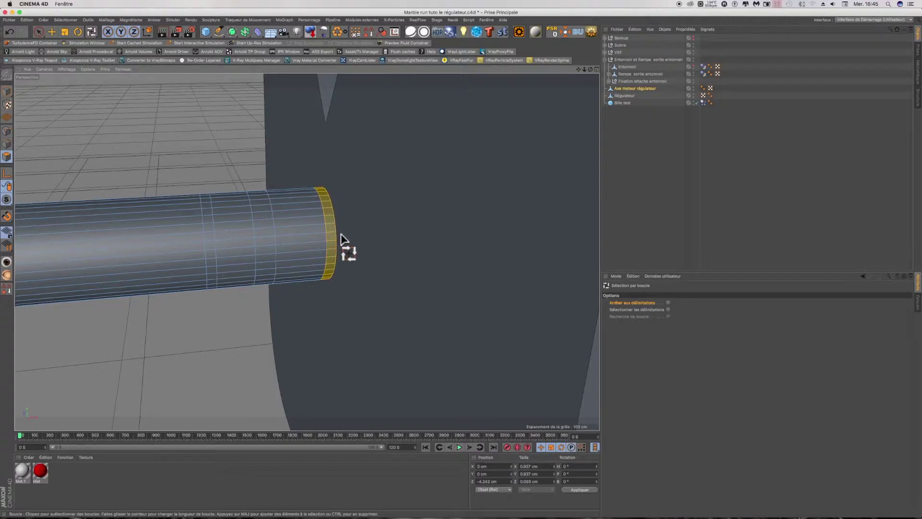
key("d")
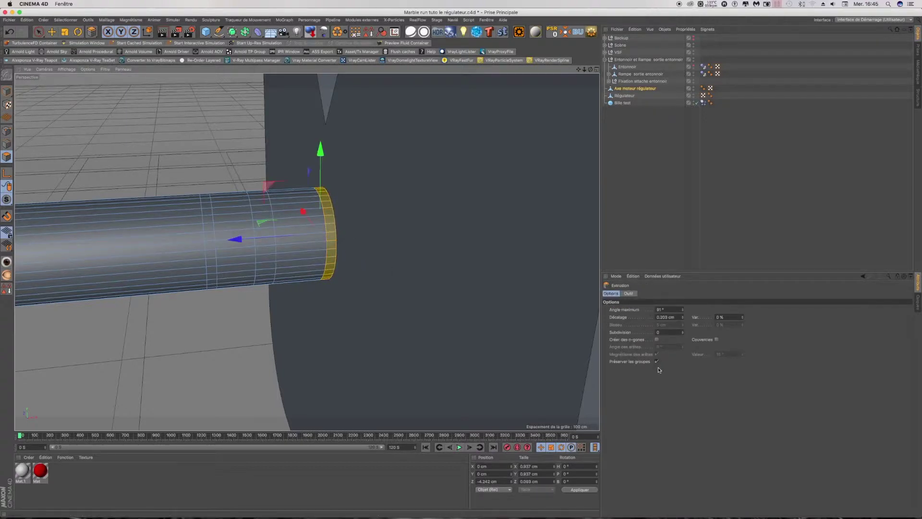
left_click_drag(364, 219, 396, 219)
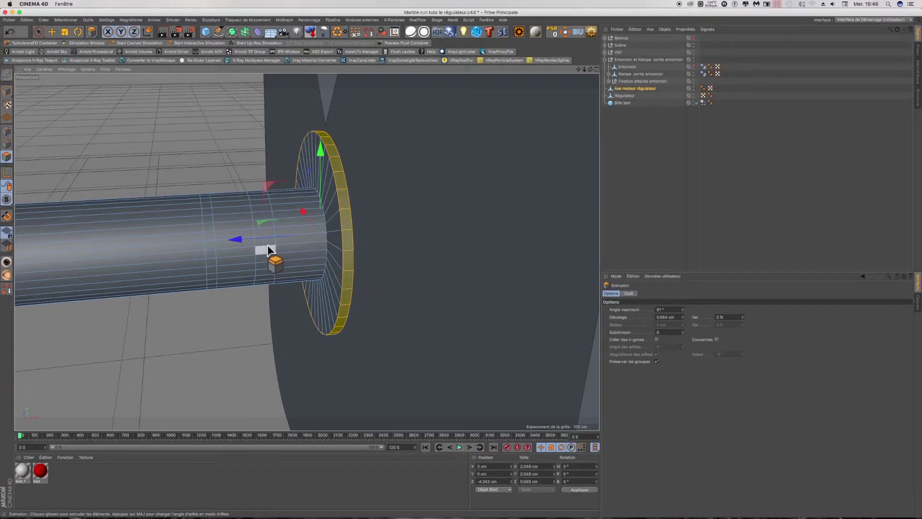
left_click(93, 37)
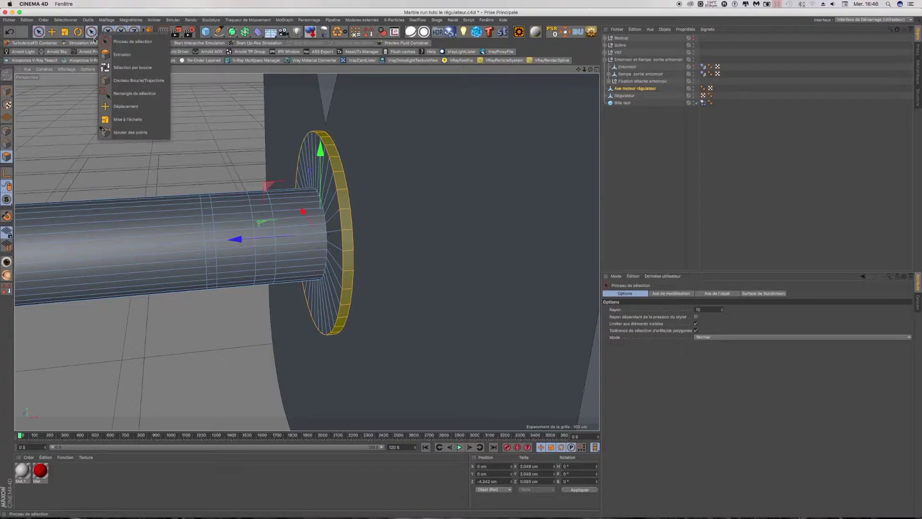
Loop-select the polygon ring on the axle next to the flange disc.
left_click(118, 68)
left_click(65, 20)
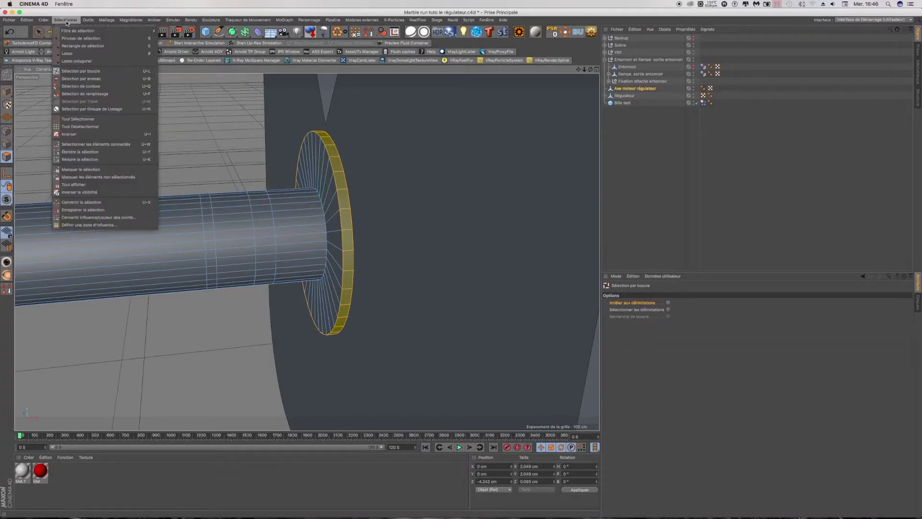
left_click(72, 70)
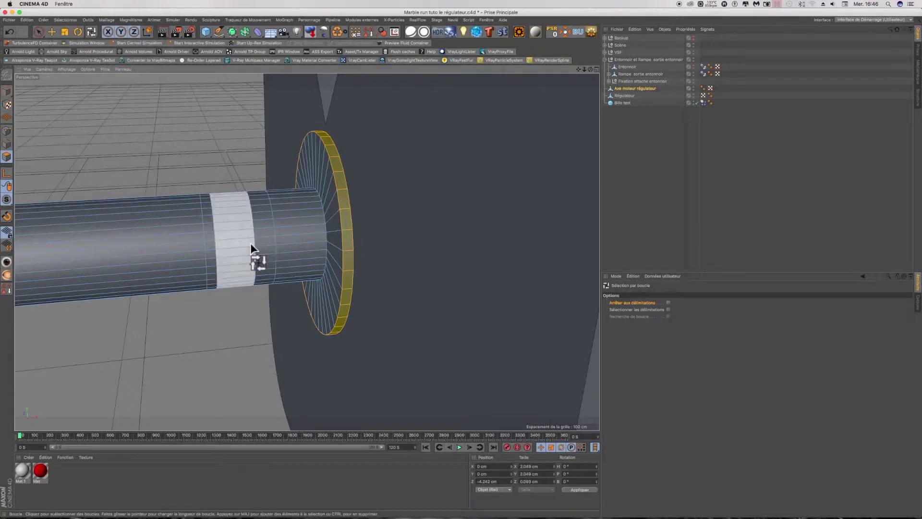
left_click(263, 238)
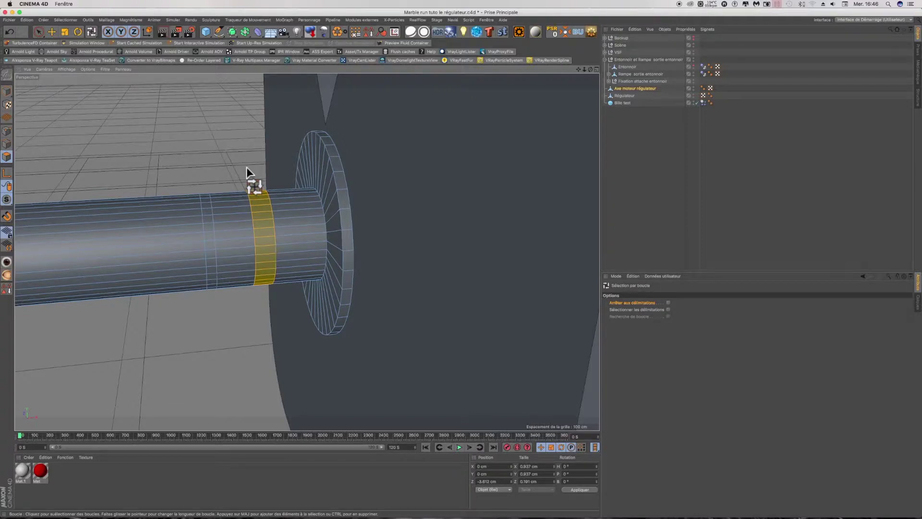
Inner-extrude the ring about 0.018 cm with Préserver les groupes enabled, then switch to Extrude.
key("i")
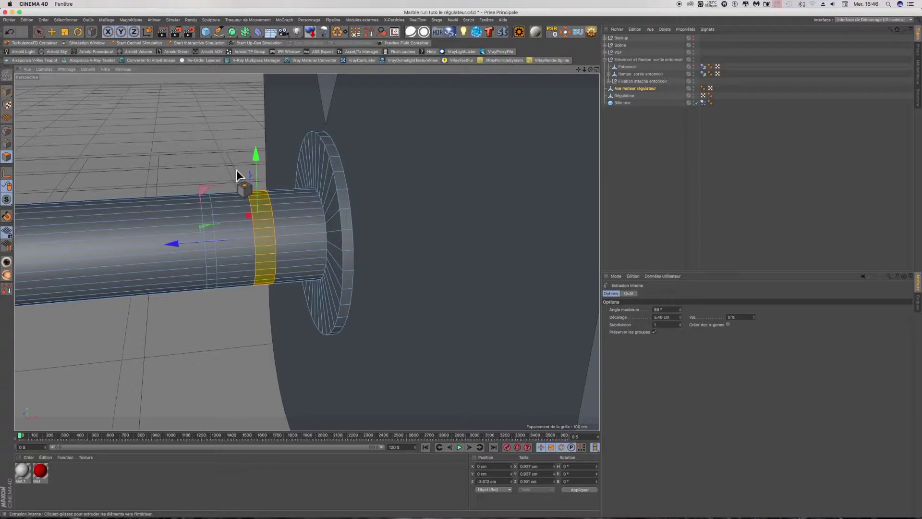
right_click(263, 298)
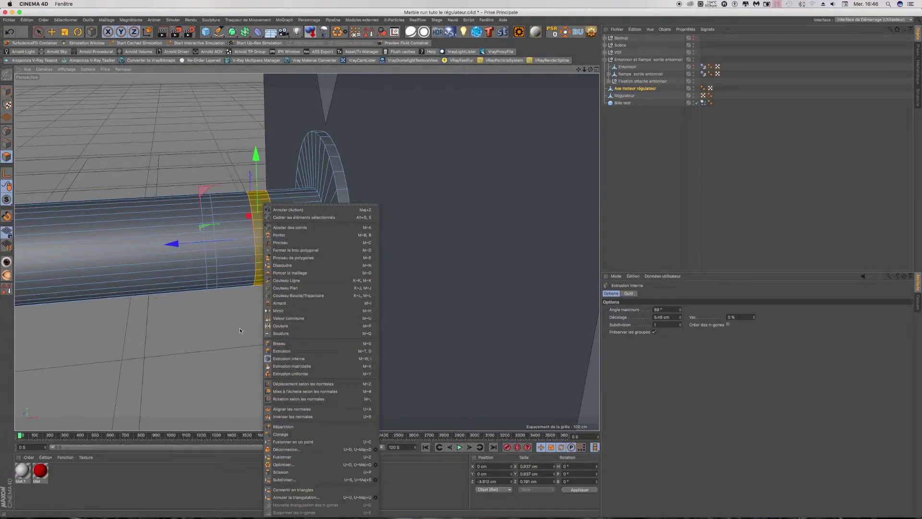
left_click(653, 367)
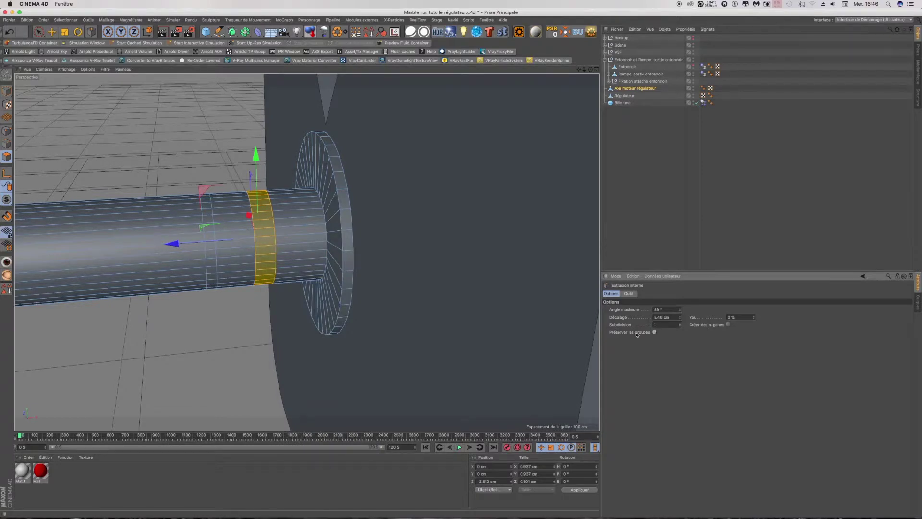
left_click_drag(245, 308, 247, 309)
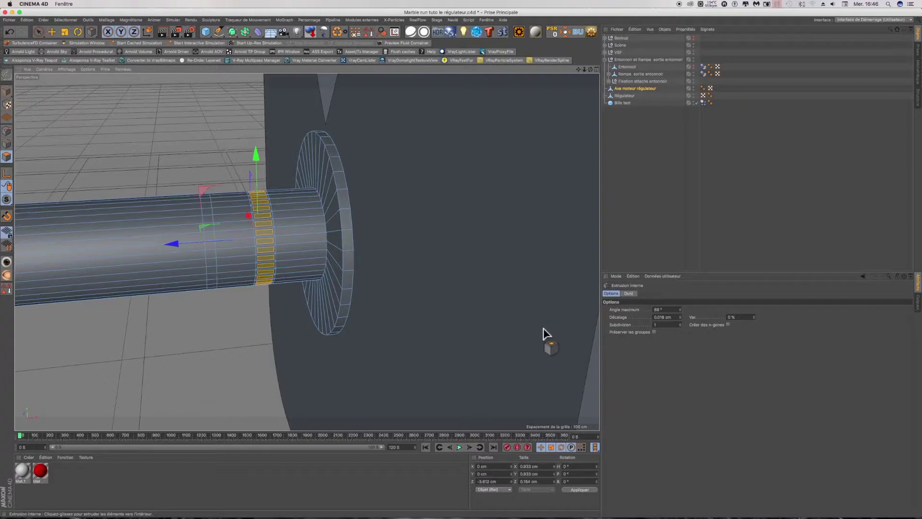
left_click(654, 331)
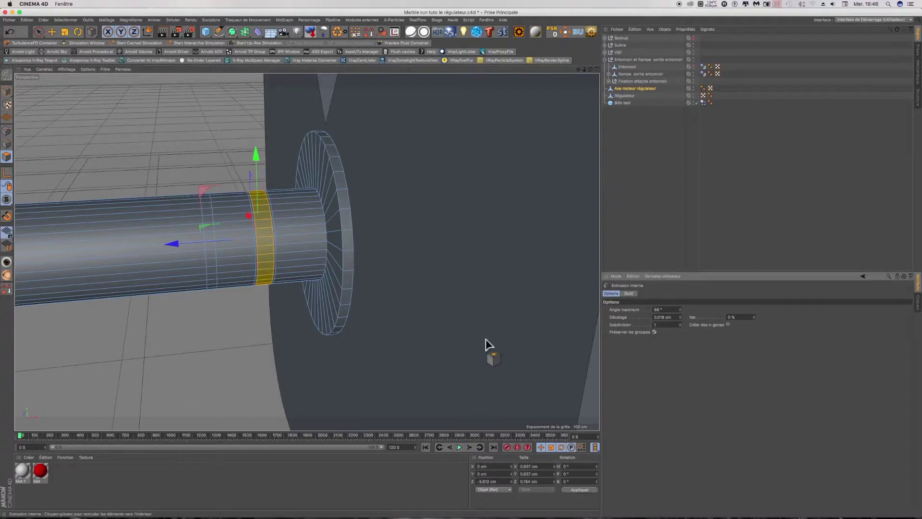
key("d")
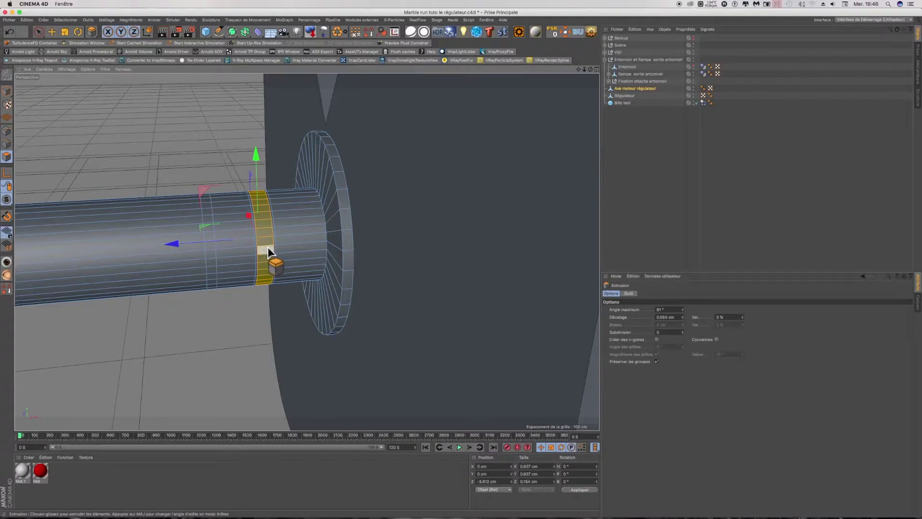
Extrude the ring polygons outward individually by about 0.489 cm into gear teeth around the axle.
left_click(656, 361)
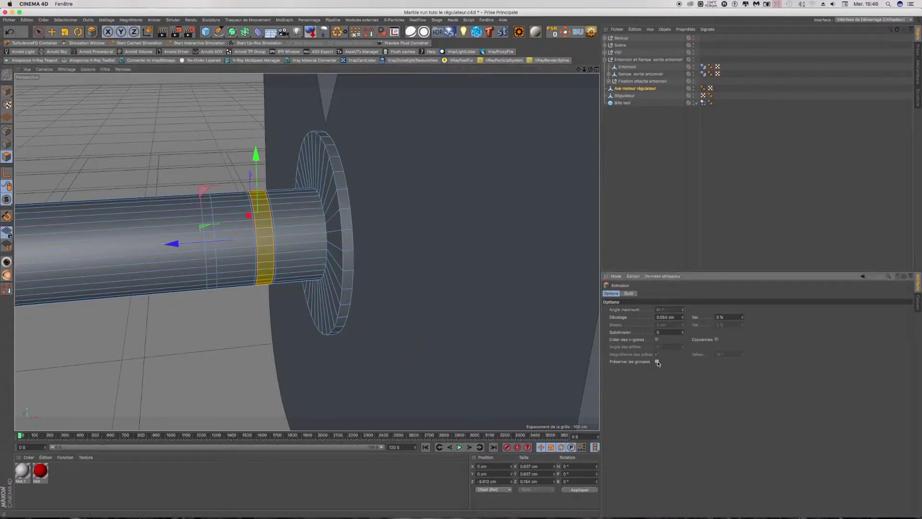
left_click_drag(314, 336, 319, 337)
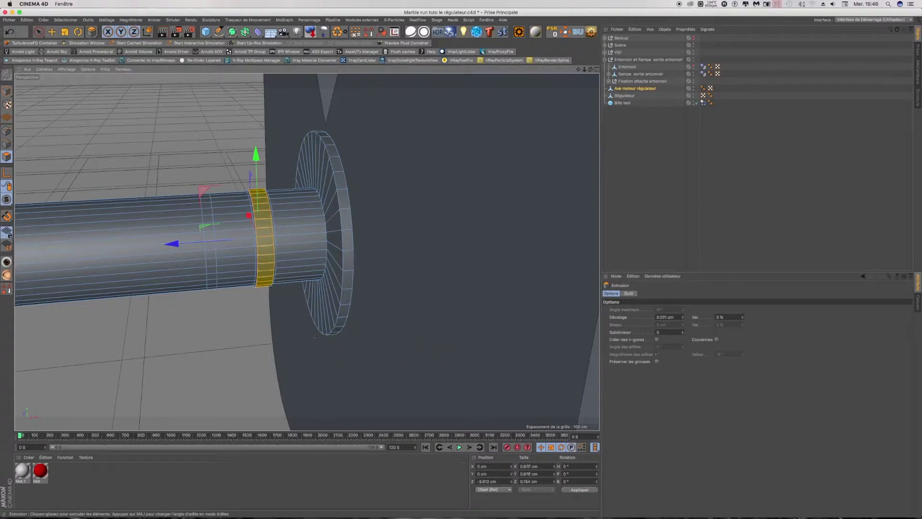
left_click(9, 31)
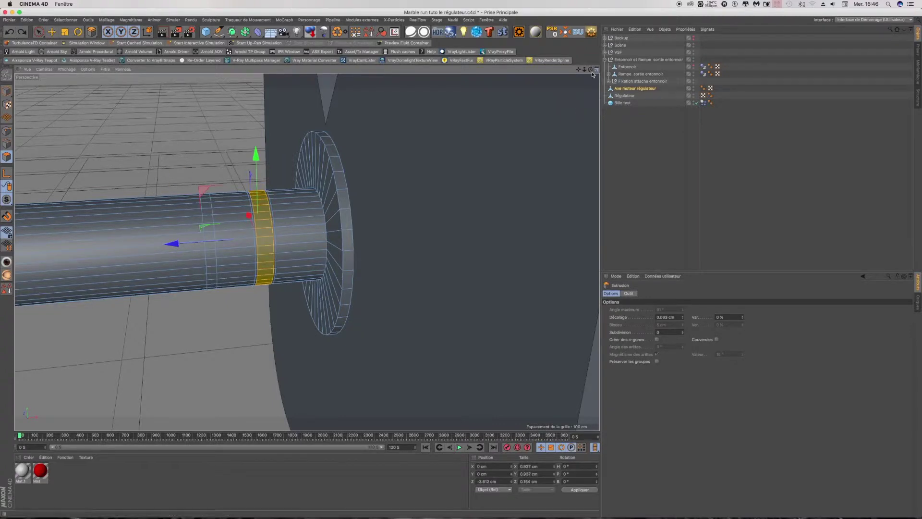
left_click(594, 72)
left_click(302, 253)
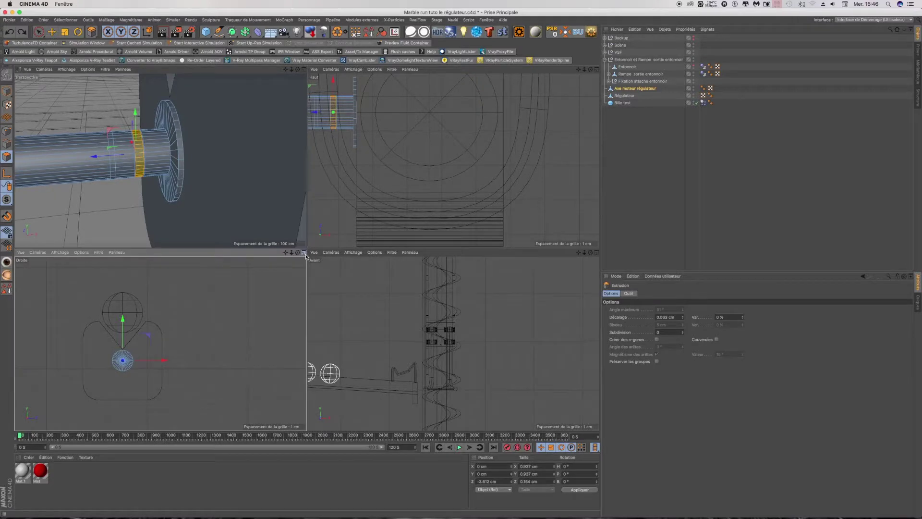
mouse_move(227, 286)
left_mouse_down()
mouse_move(232, 263)
mouse_move(233, 273)
left_mouse_up()
scroll(230, 274, "up", 5)
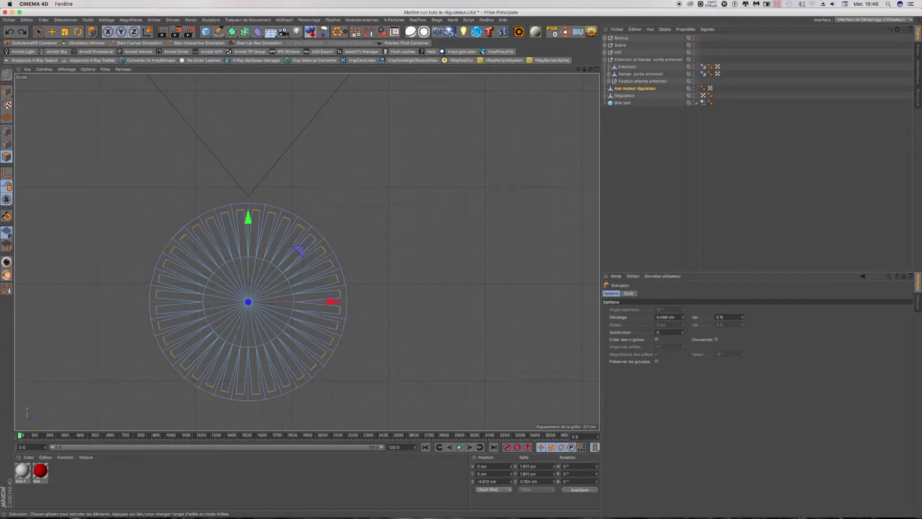
left_click(596, 69)
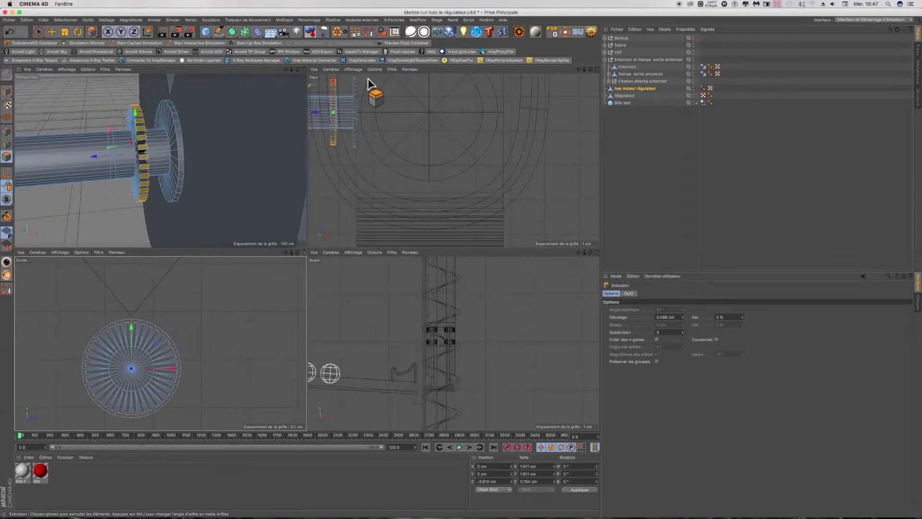
left_click(304, 70)
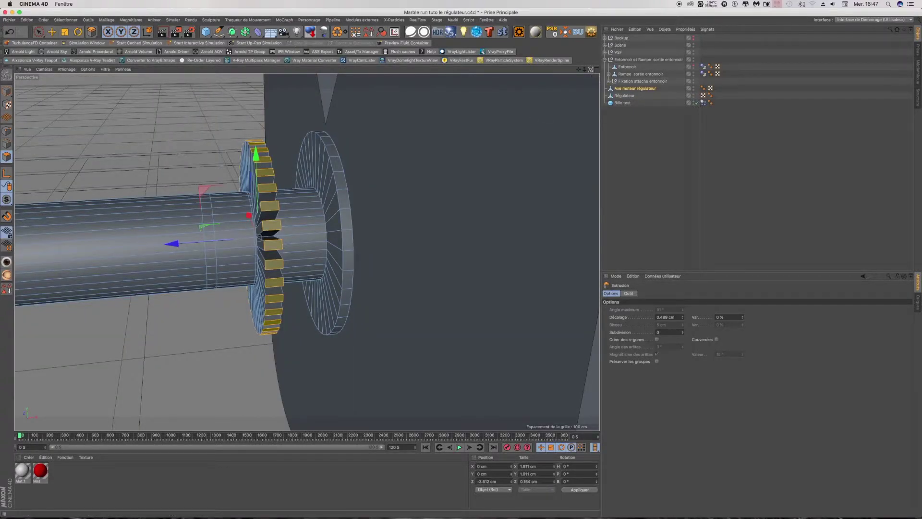
left_click_drag(585, 69, 567, 77)
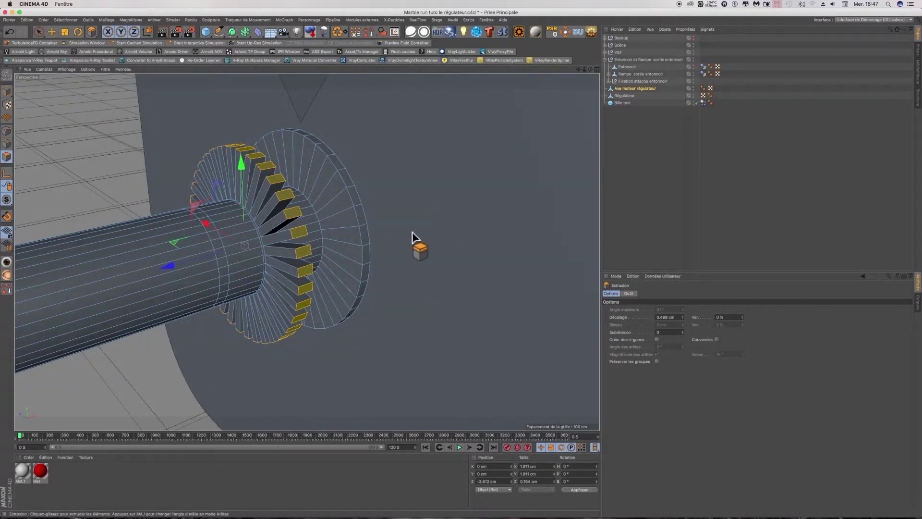
Bevel the gear-tooth tips outward with a 0.033 cm offset and 2 subdivisions.
right_click(413, 233)
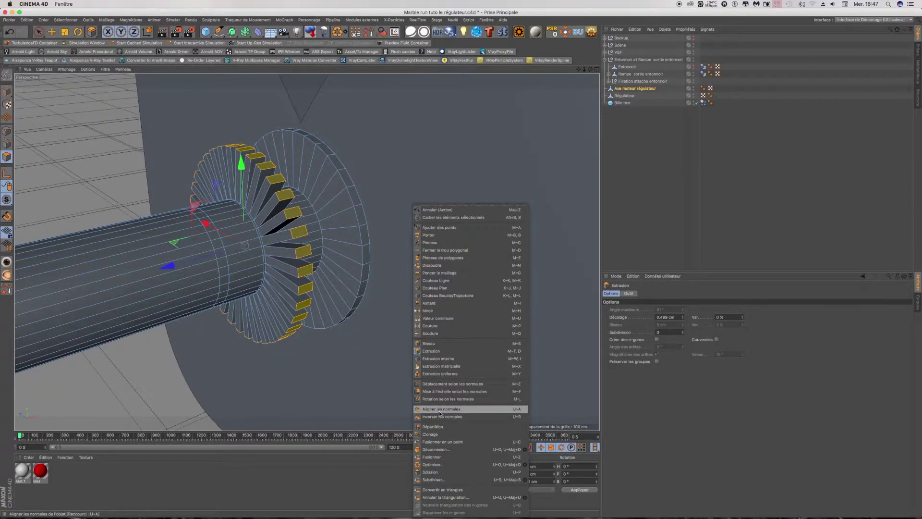
left_click(429, 343)
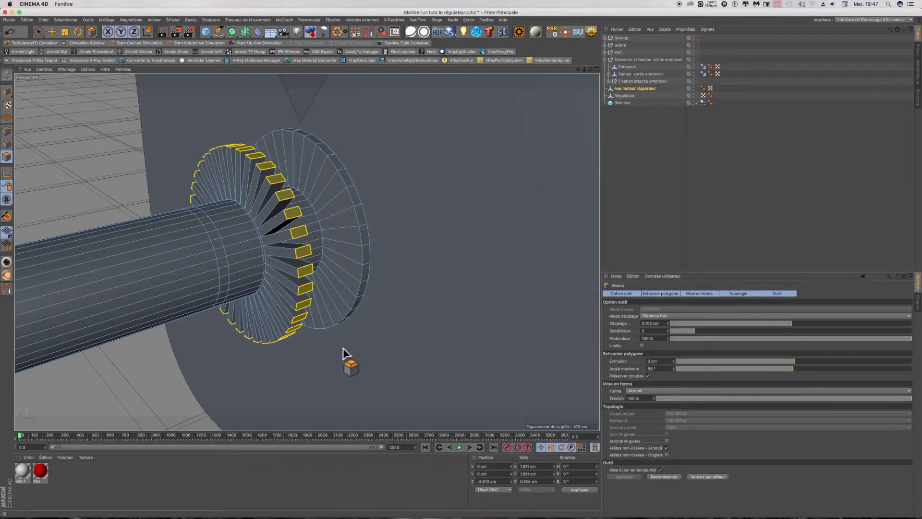
left_click_drag(343, 347, 331, 348)
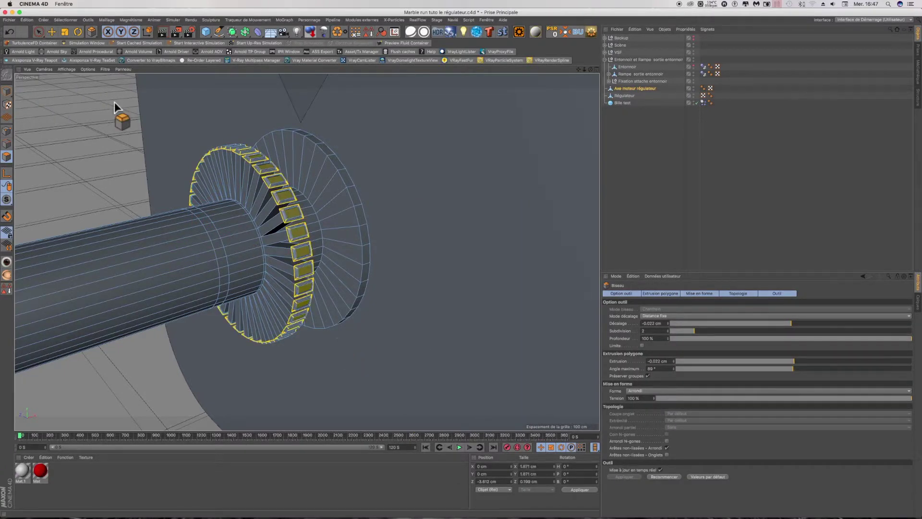
left_click(9, 32)
scroll(302, 289, "up", 2)
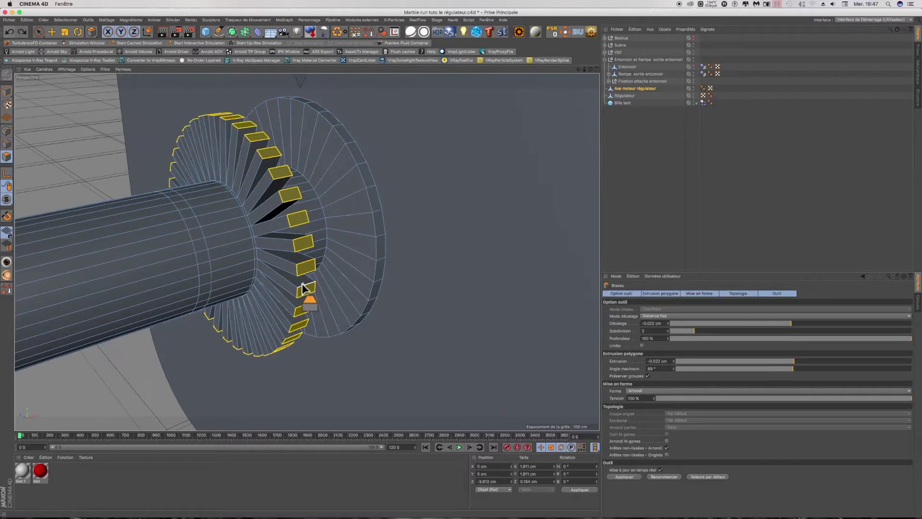
scroll(303, 291, "up", 2)
mouse_move(392, 373)
left_mouse_down()
mouse_move(418, 373)
mouse_move(403, 373)
left_mouse_up()
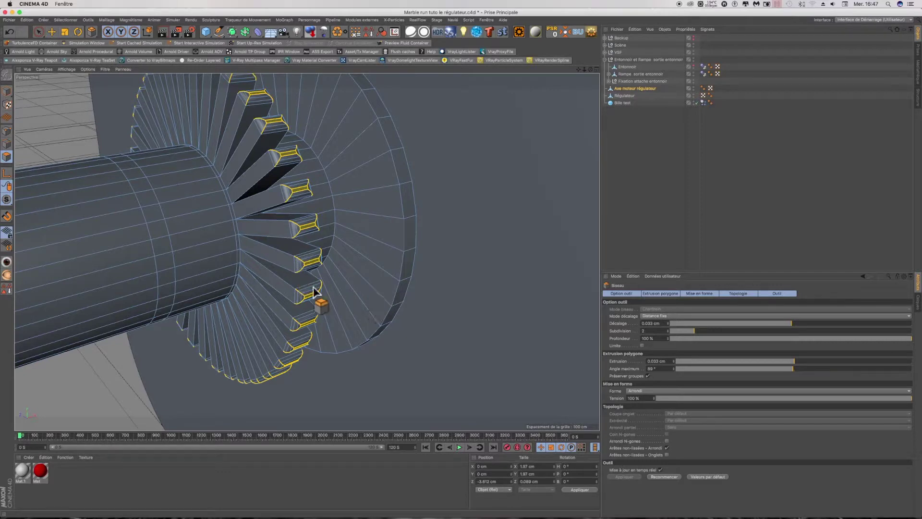
scroll(301, 278, "down", 3)
scroll(300, 278, "down", 2)
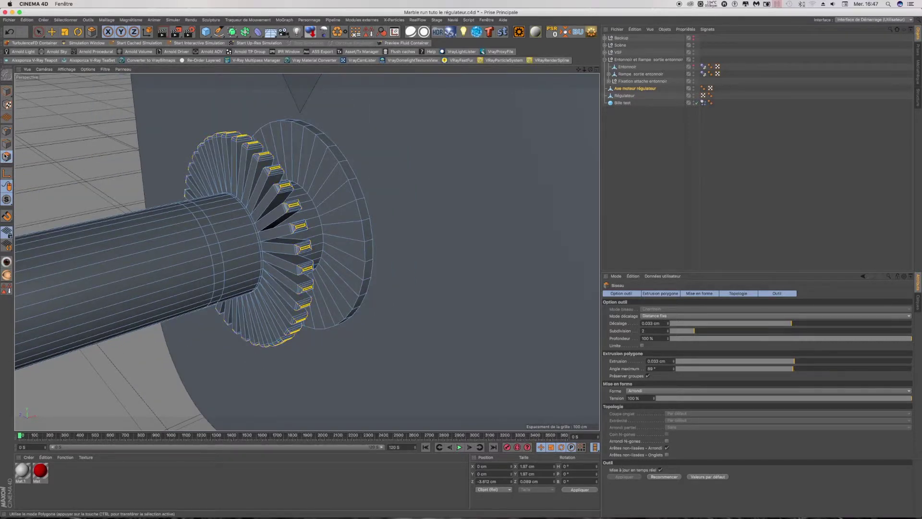
left_click(66, 19)
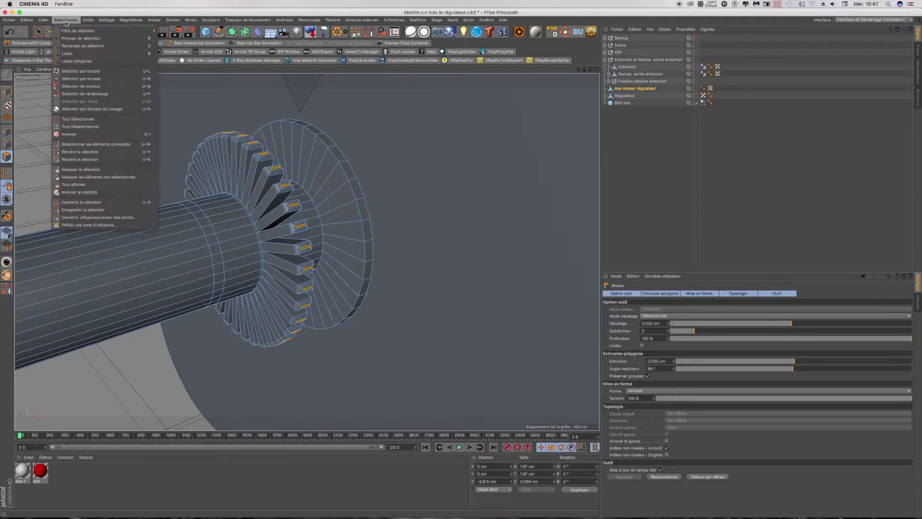
Loop-select the axle polygon band behind the gear for extrusion in the Right view.
left_click(70, 72)
left_click(215, 241)
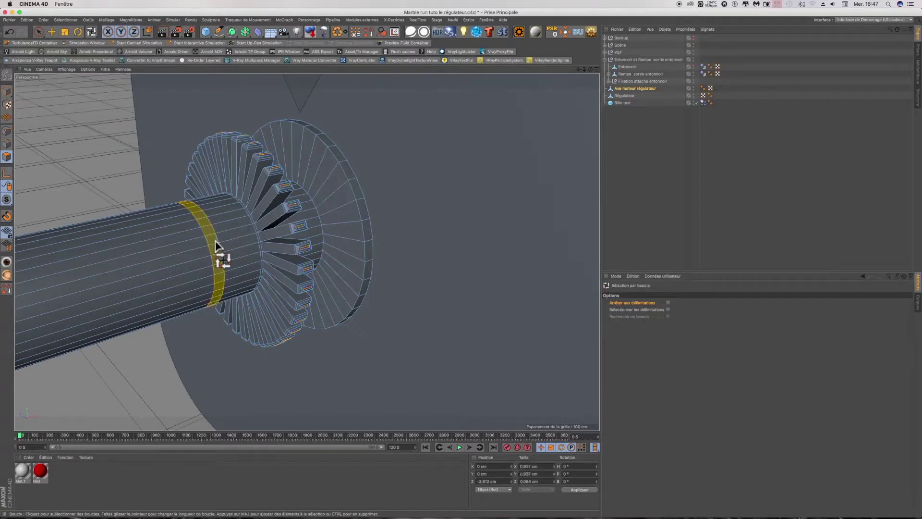
key("d")
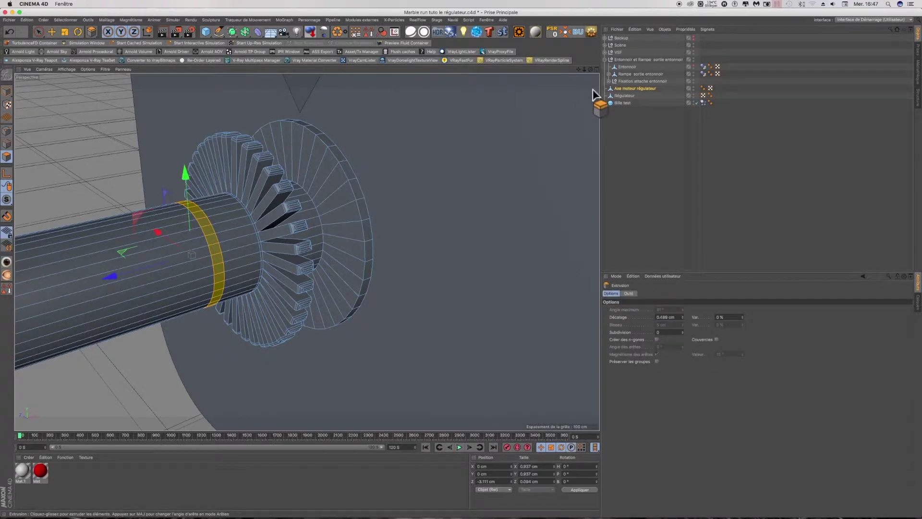
left_click(596, 70)
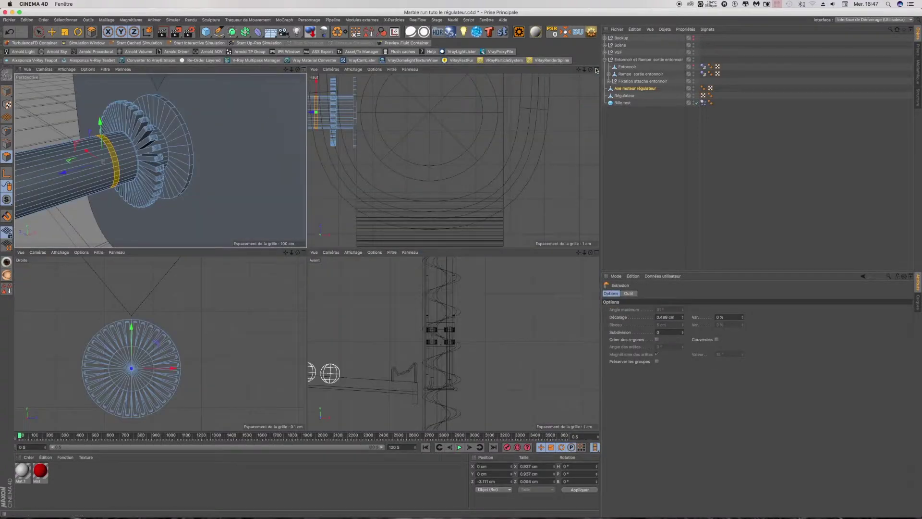
left_click(303, 254)
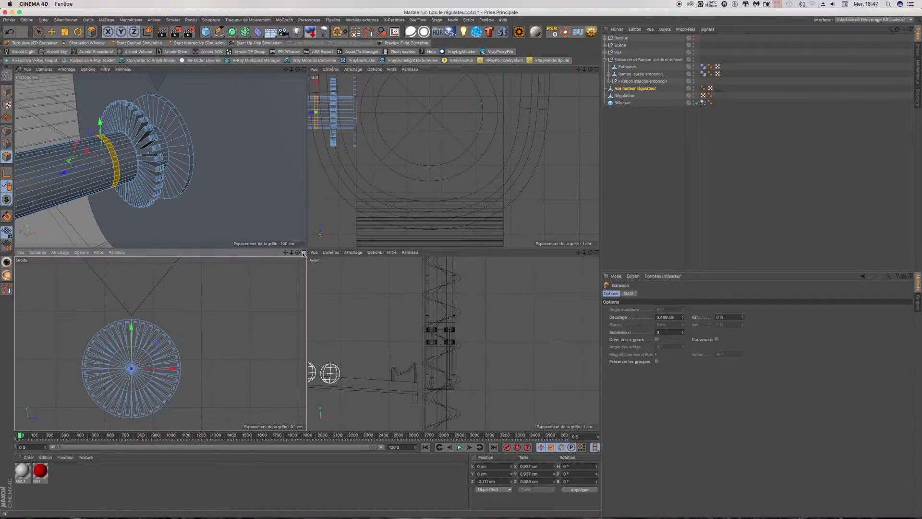
left_click(303, 254)
scroll(233, 306, "up", 2)
scroll(232, 306, "up", 2)
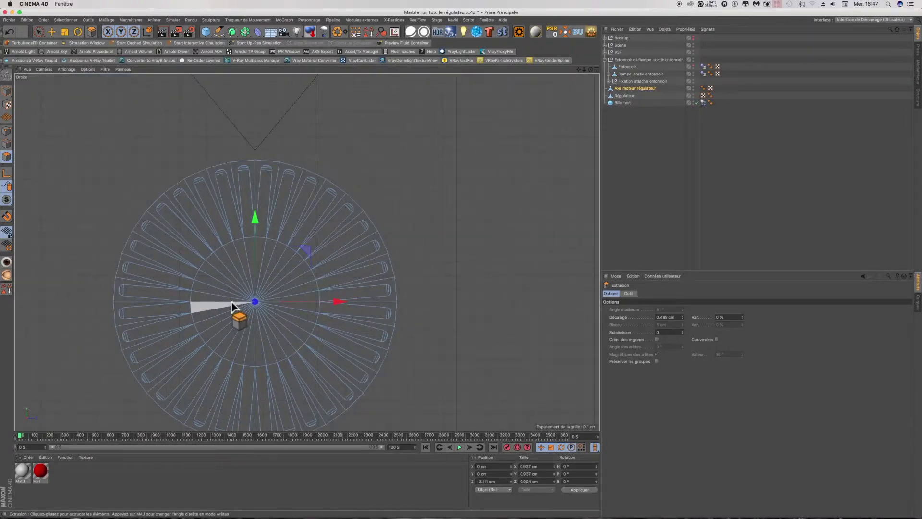
Extrude that loop outward as one band by about 0.582 cm, forming a second flange disc.
left_click(658, 364)
left_click_drag(463, 346, 489, 346)
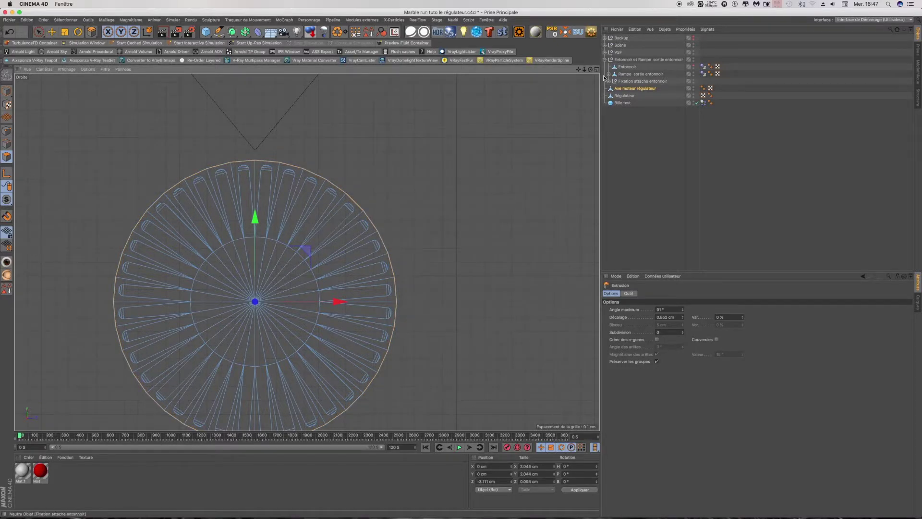
middle_click(162, 77)
left_click(6, 91)
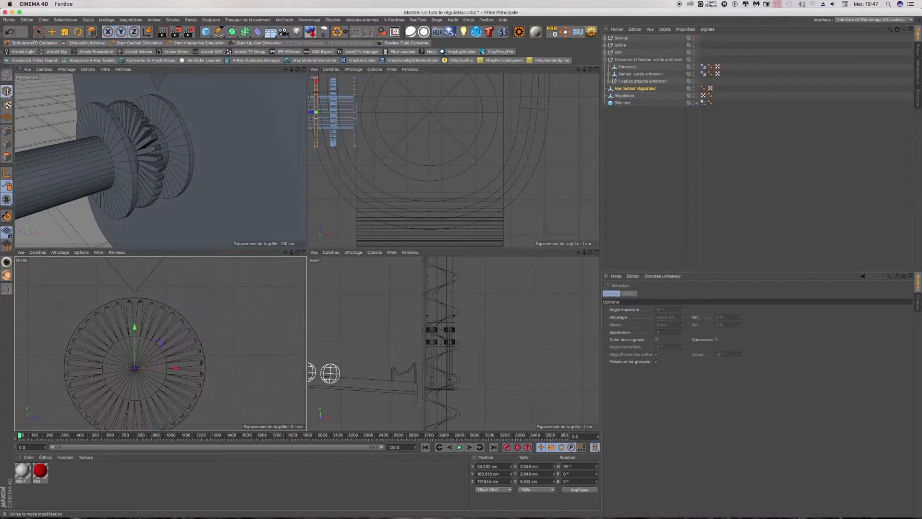
left_click(304, 72)
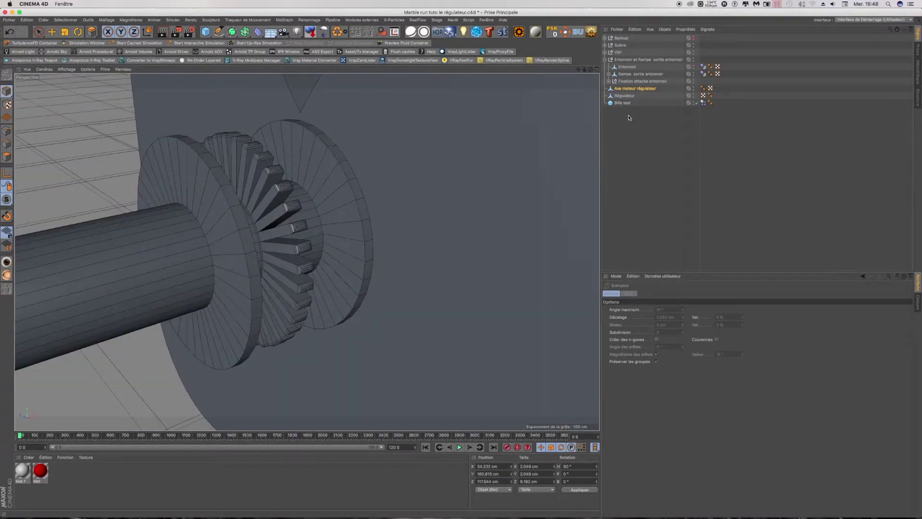
Select Axe moteur régulateur in edge mode with the Extrude tool active.
left_click(620, 89)
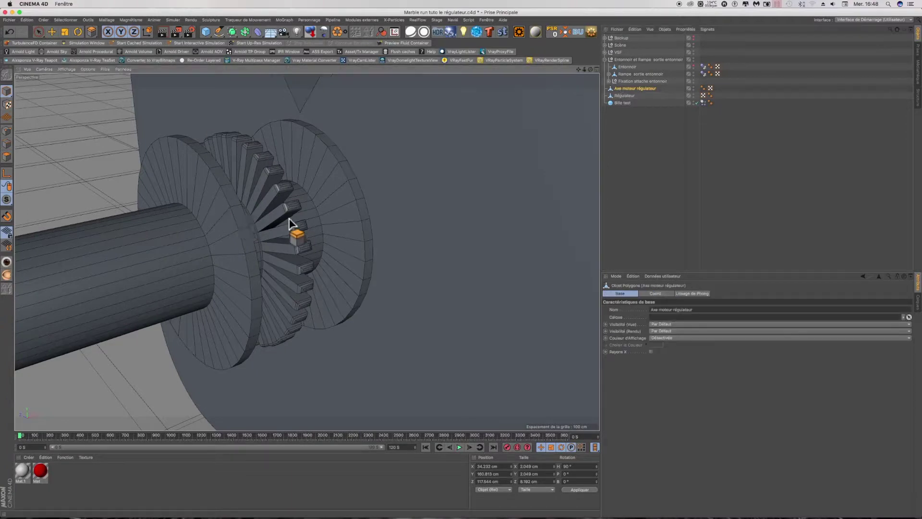
scroll(293, 225, "down", 3)
left_click(2, 156)
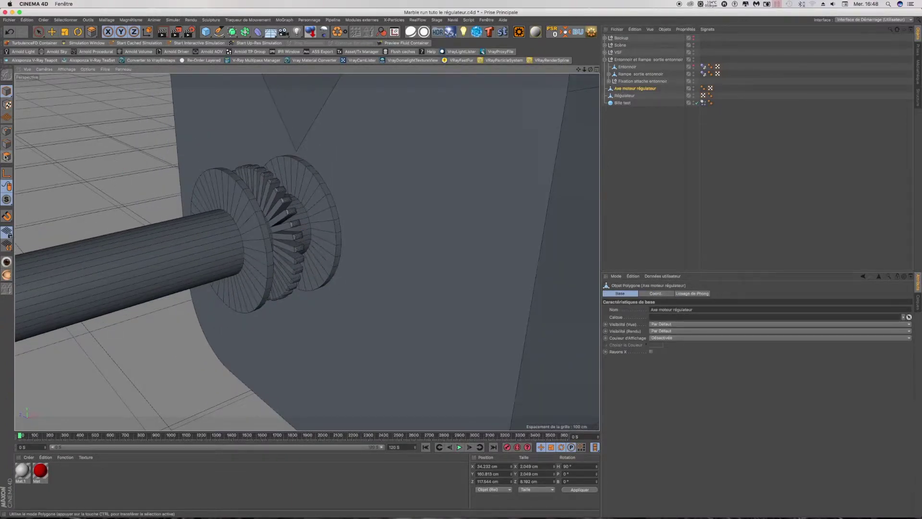
scroll(283, 239, "up", 2)
scroll(284, 239, "up", 3)
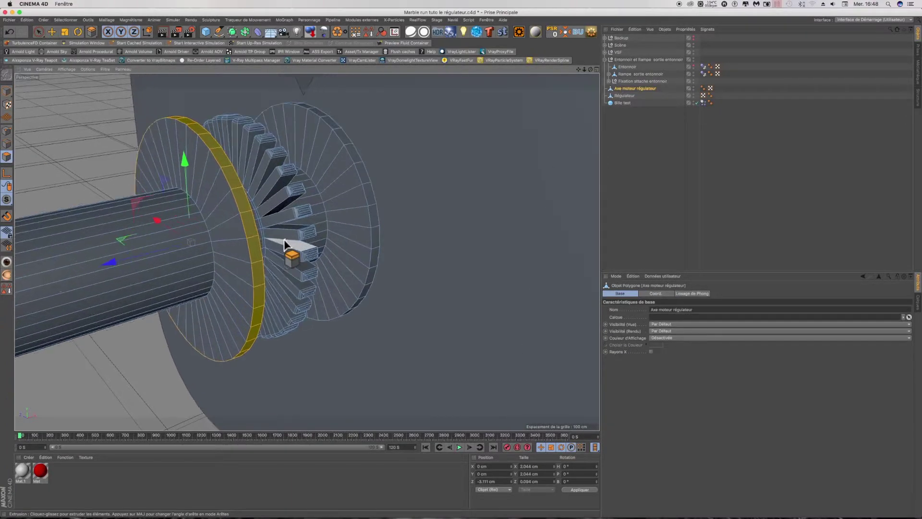
scroll(283, 239, "up", 2)
left_click(9, 144)
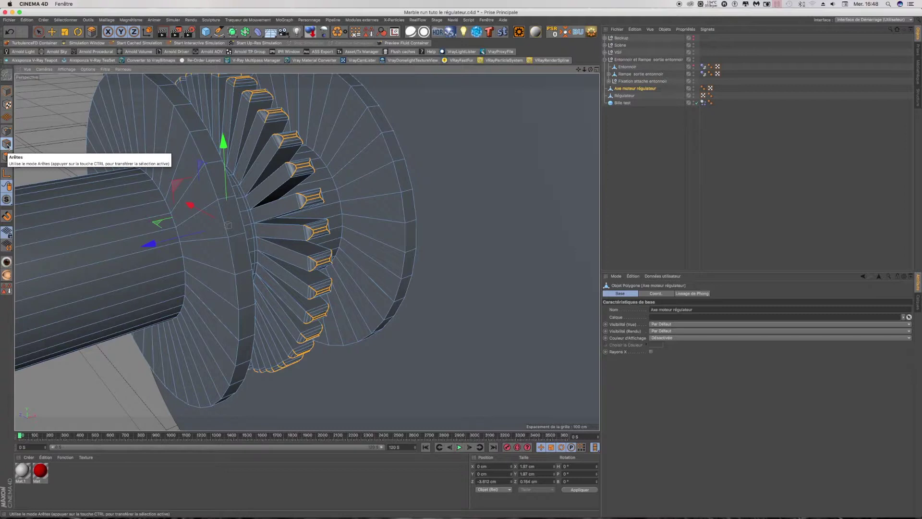
key("d")
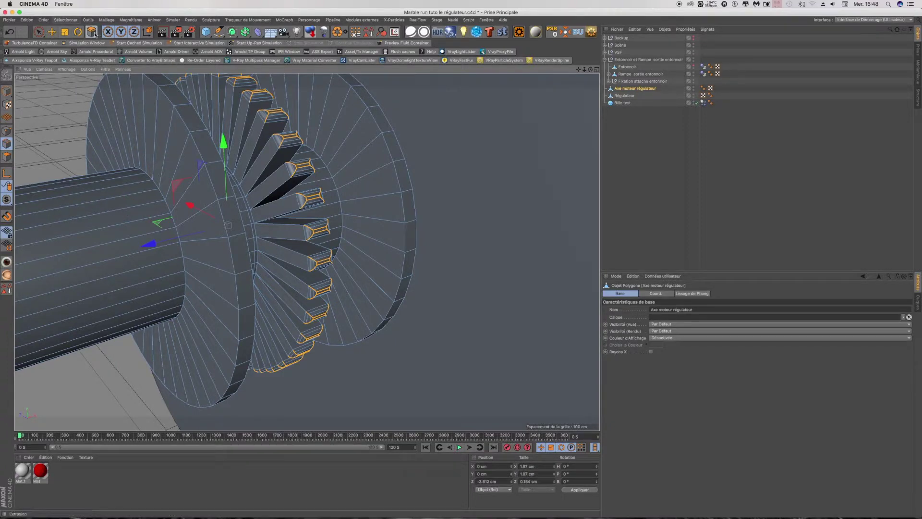
Loop-select the rim edge loops of both flange discs on the axle.
left_click(65, 20)
left_click(133, 68)
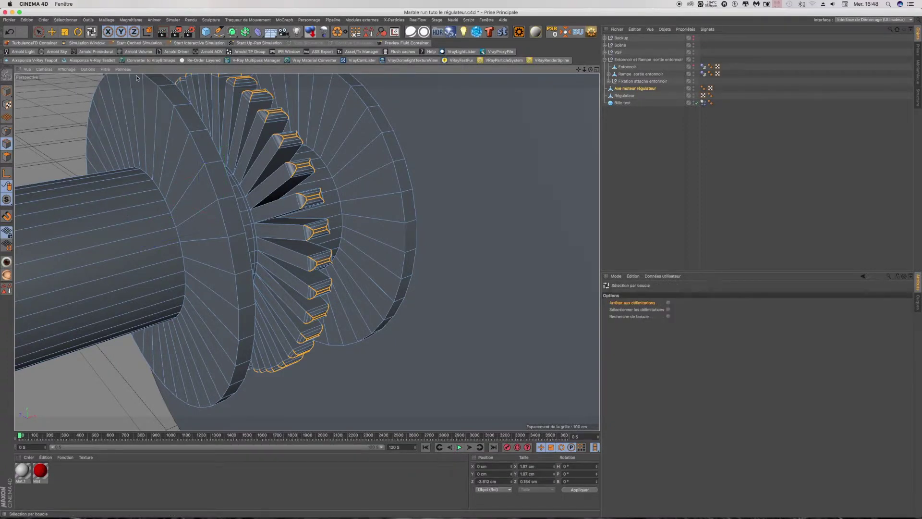
left_click(174, 221)
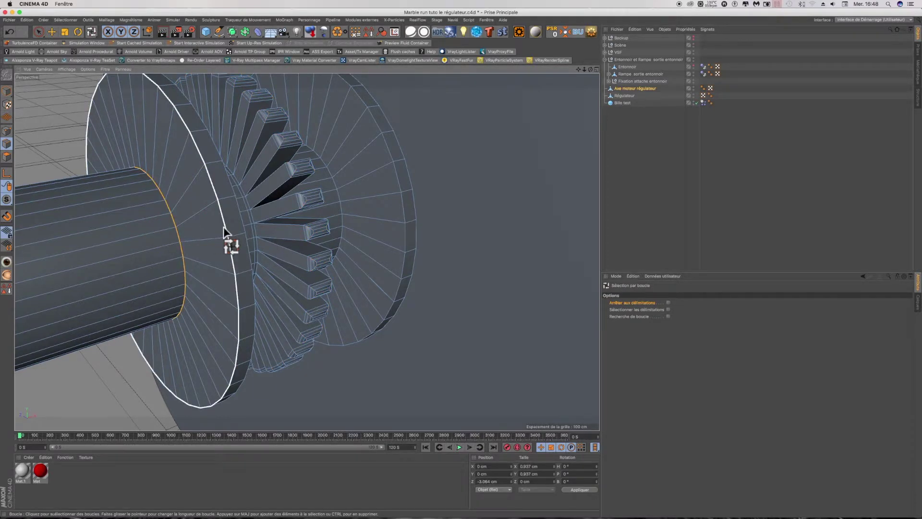
left_click(359, 396)
left_click(235, 278)
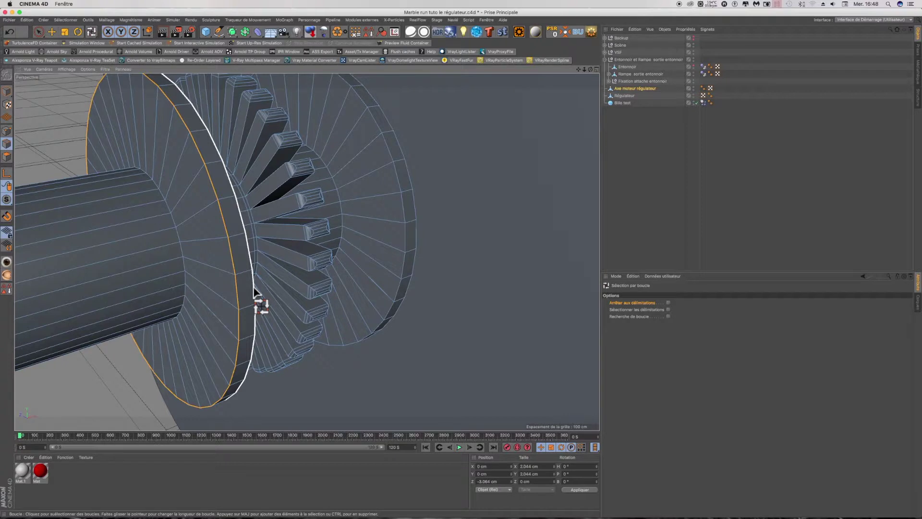
left_click(253, 285, "shift")
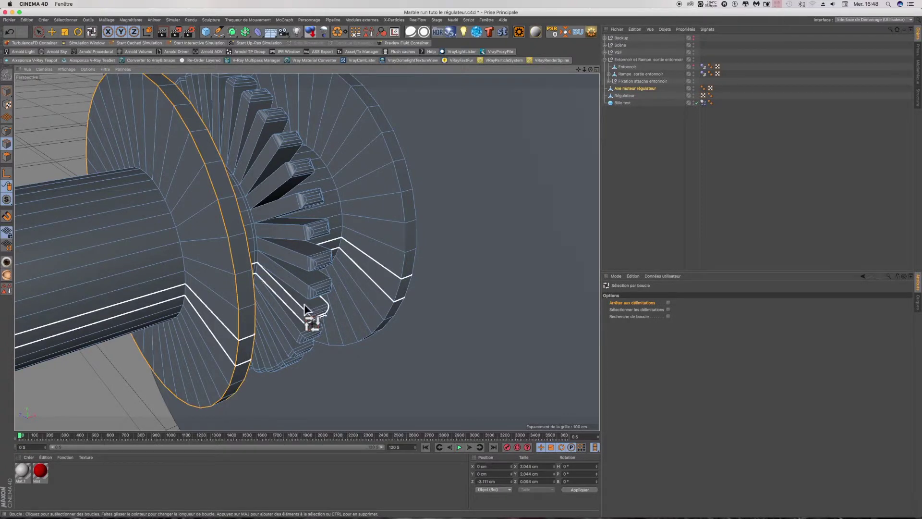
left_click(402, 277, "shift")
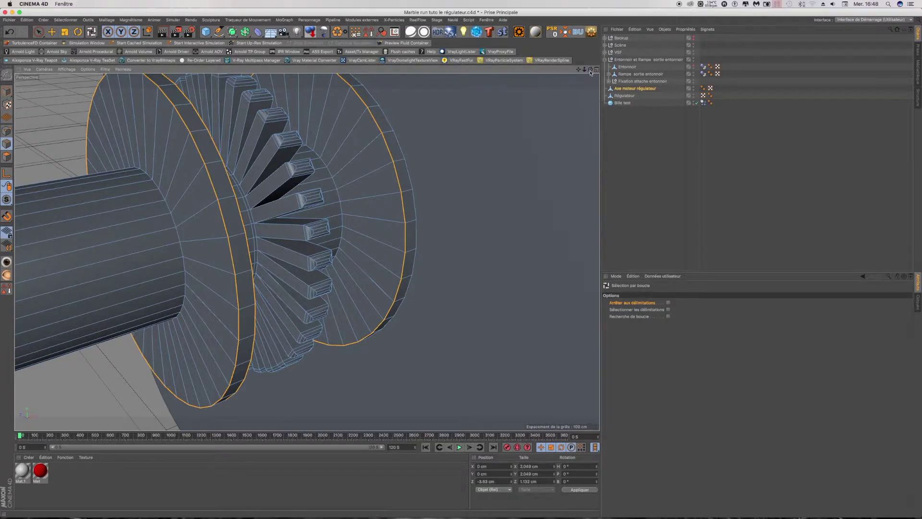
left_click_drag(590, 70, 567, 72)
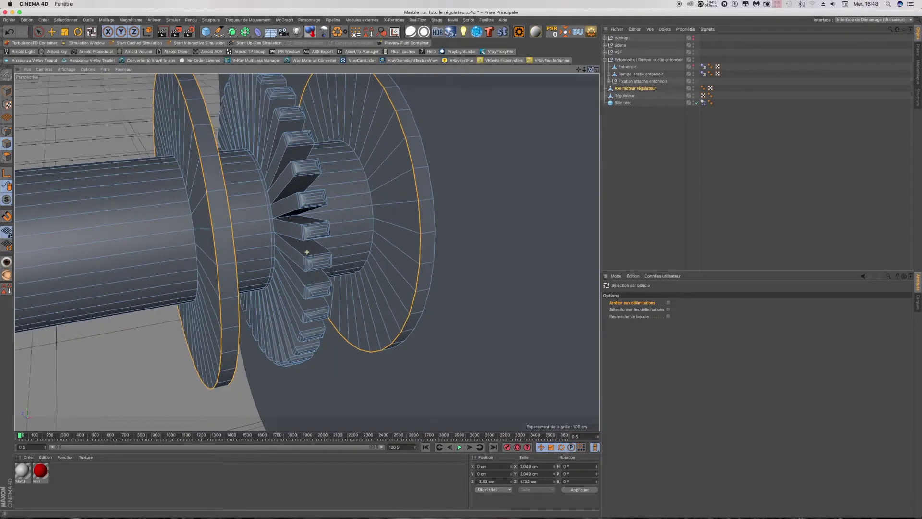
Bevel the selected disc rims about 0.029 cm with 2 subdivisions.
right_click(490, 220)
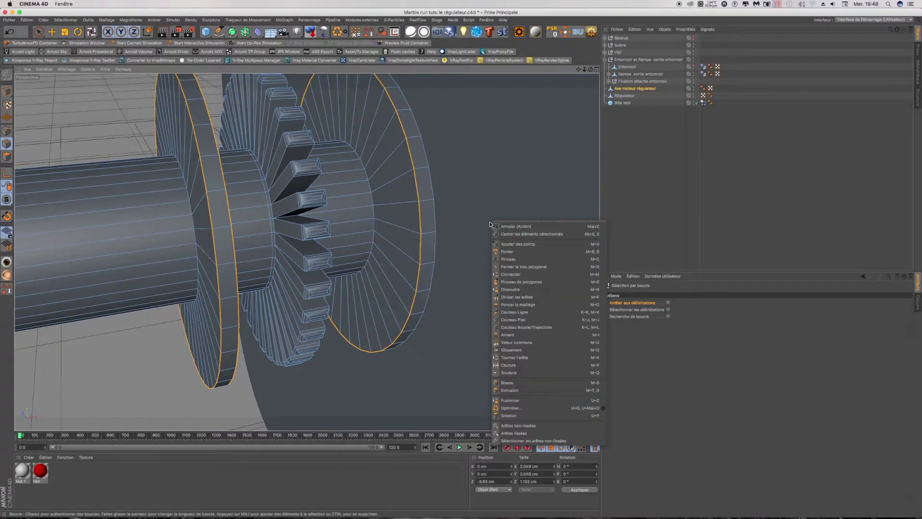
left_click(505, 384)
left_click_drag(483, 339, 494, 339)
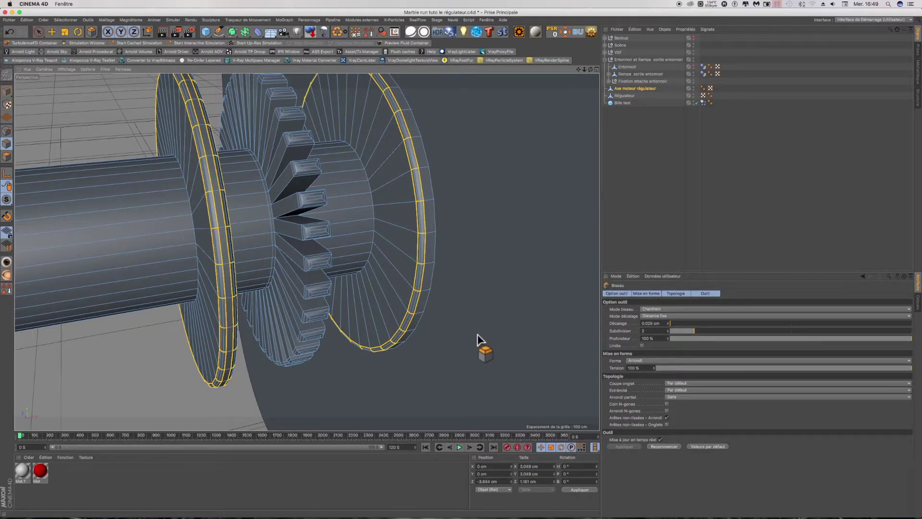
left_click(97, 38)
left_click(128, 68)
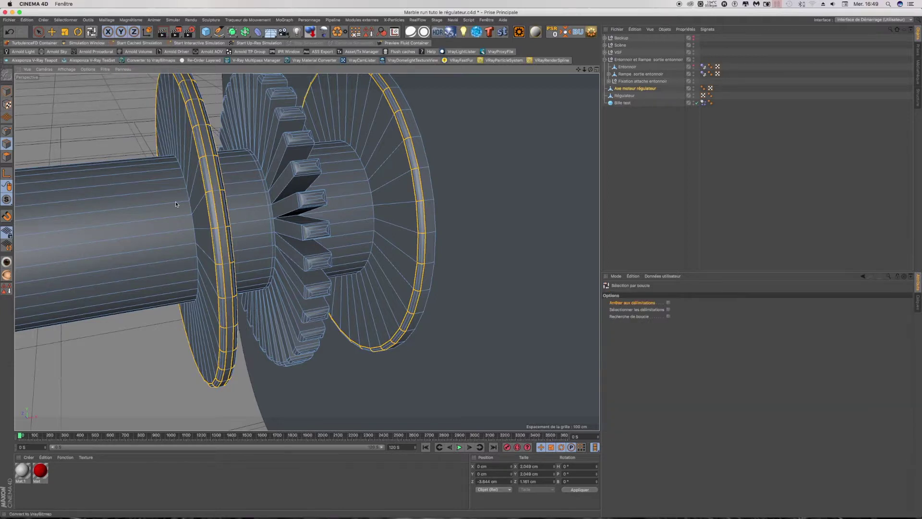
Bevel the edge loops at both hub ends where they meet the discs by 0.209 cm.
left_click(189, 210)
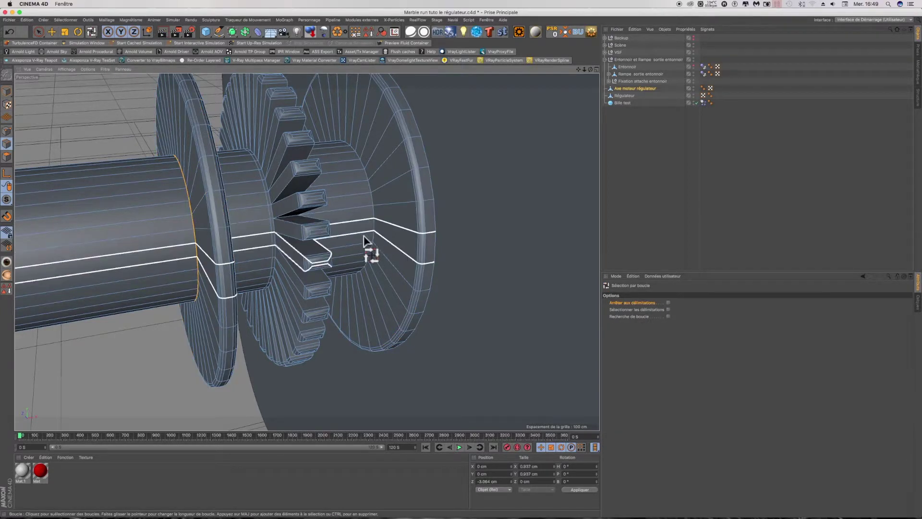
left_click(374, 223, "shift")
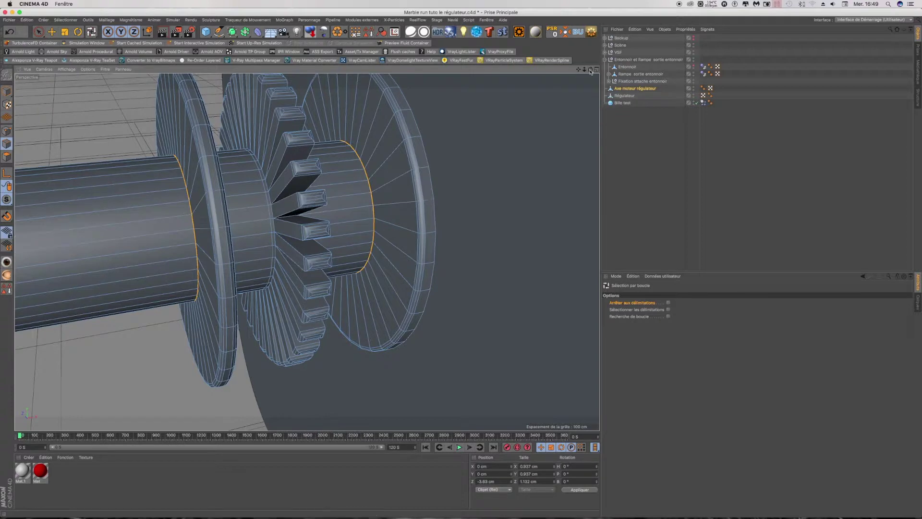
left_click_drag(591, 71, 250, 182)
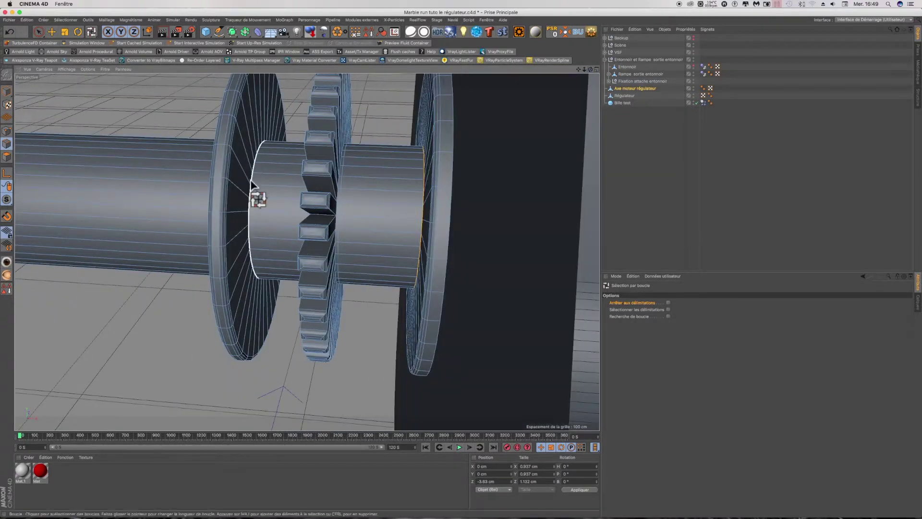
left_click(258, 186, "shift")
left_click_drag(258, 186, 307, 251, "alt")
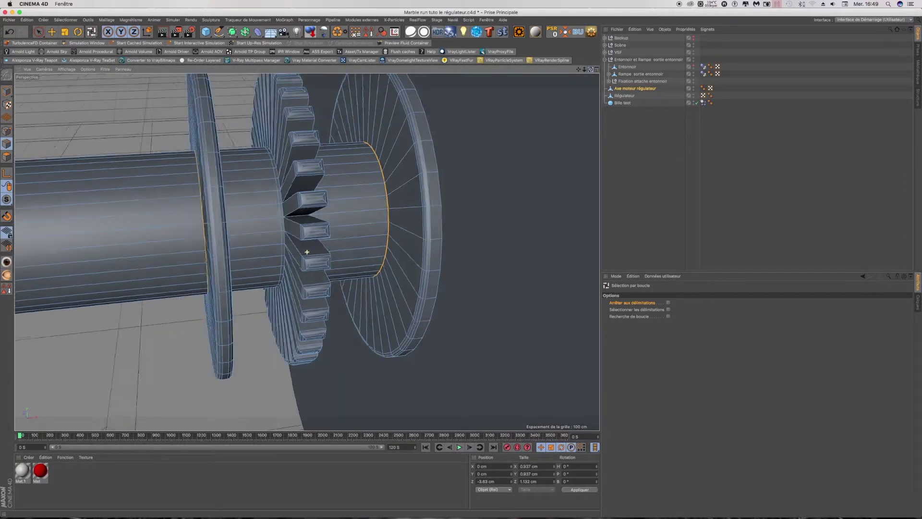
right_click(255, 357)
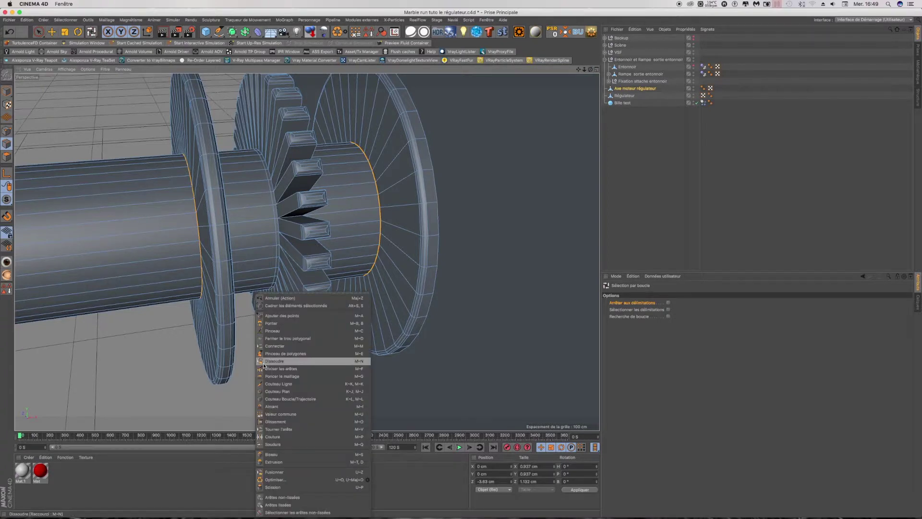
left_click(284, 454)
left_click_drag(489, 278, 528, 278)
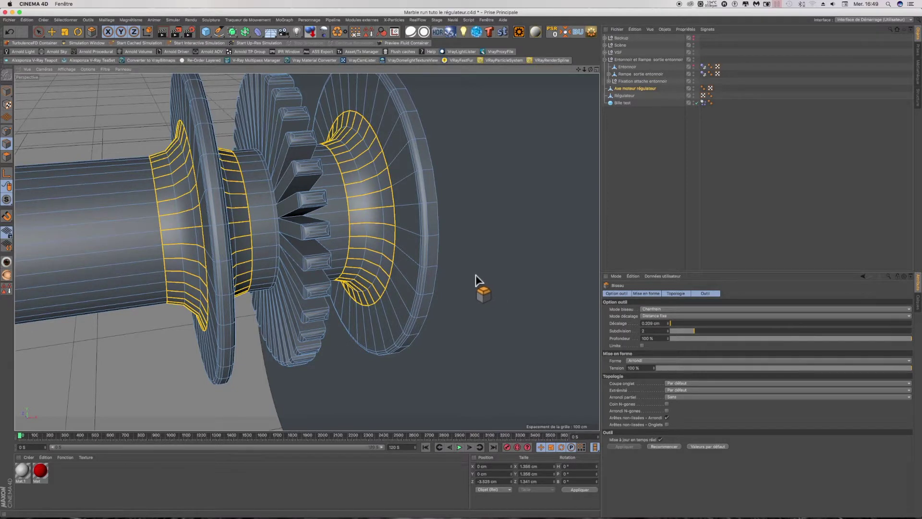
Deselect the axle, switch to Live Selection, and zoom out over the whole regulator assembly.
left_click(644, 211)
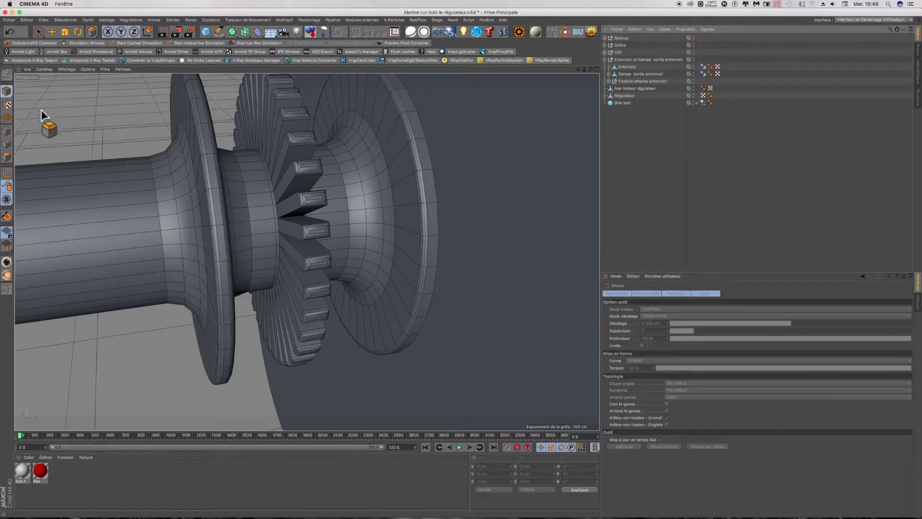
left_click(38, 32)
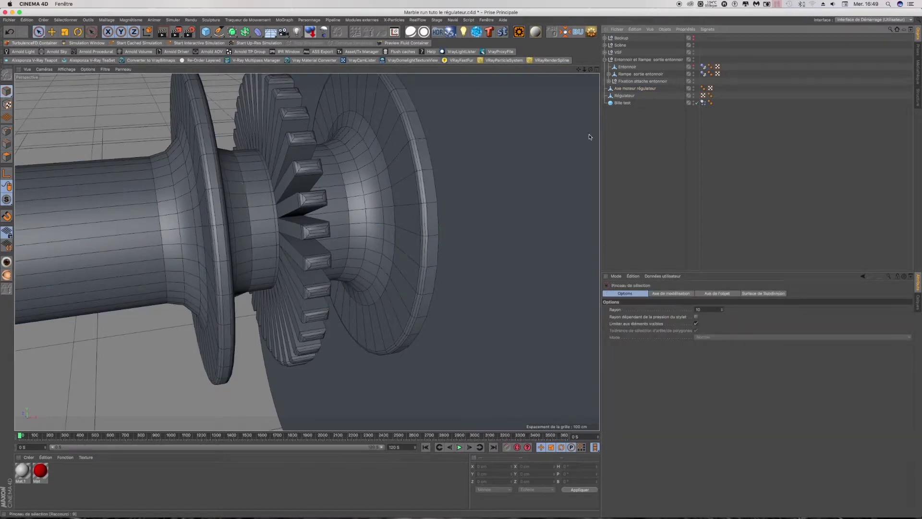
scroll(307, 251, "down", 2)
scroll(308, 251, "down", 5)
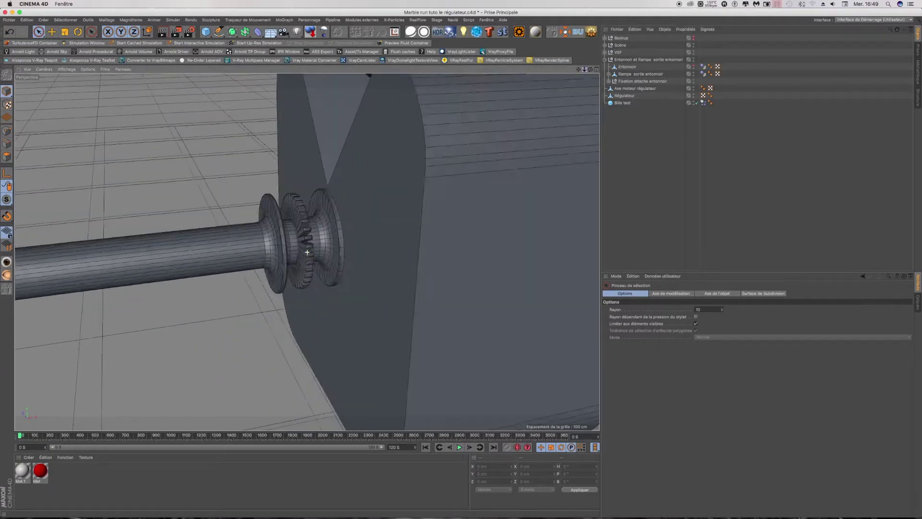
scroll(307, 252, "down", 3)
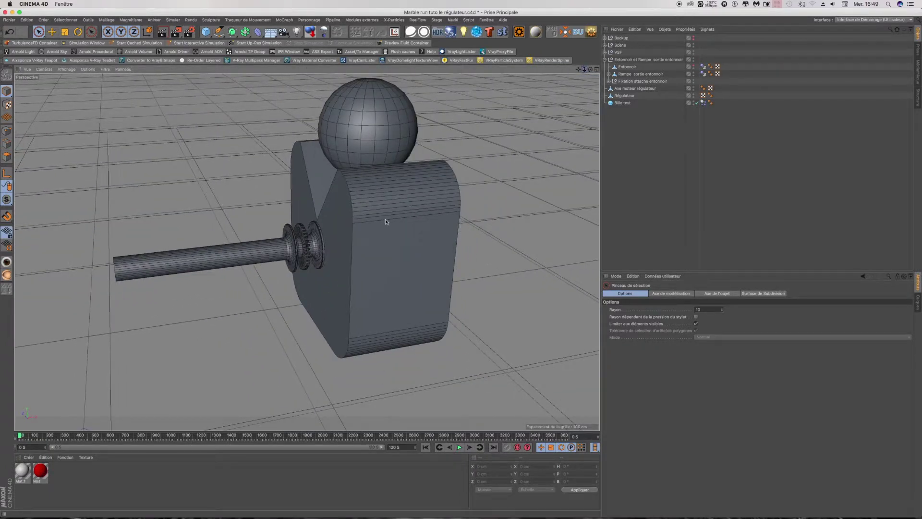
scroll(305, 268, "up", 2)
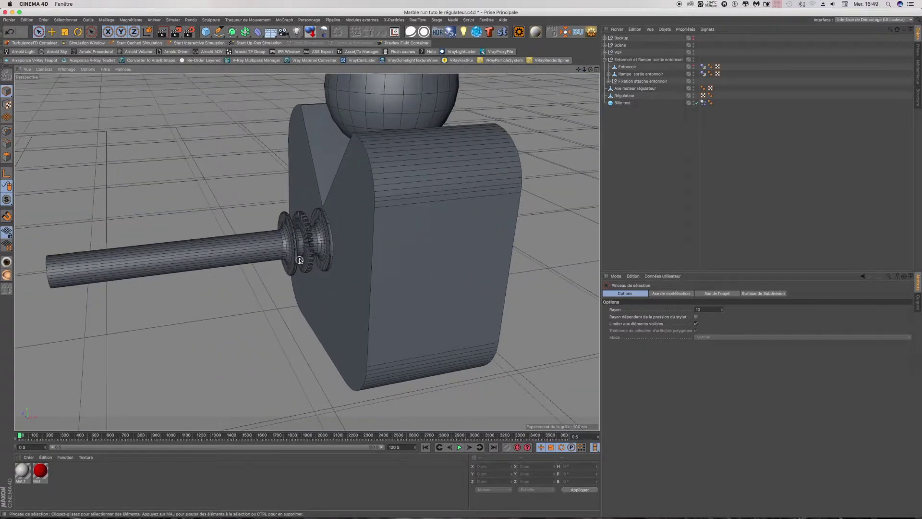
scroll(299, 260, "up", 2)
scroll(299, 259, "up", 2)
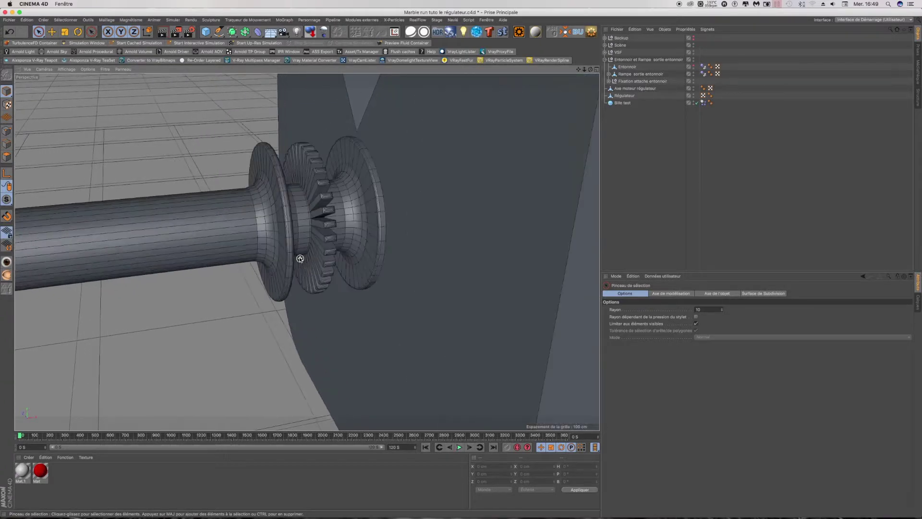
scroll(299, 258, "down", 2)
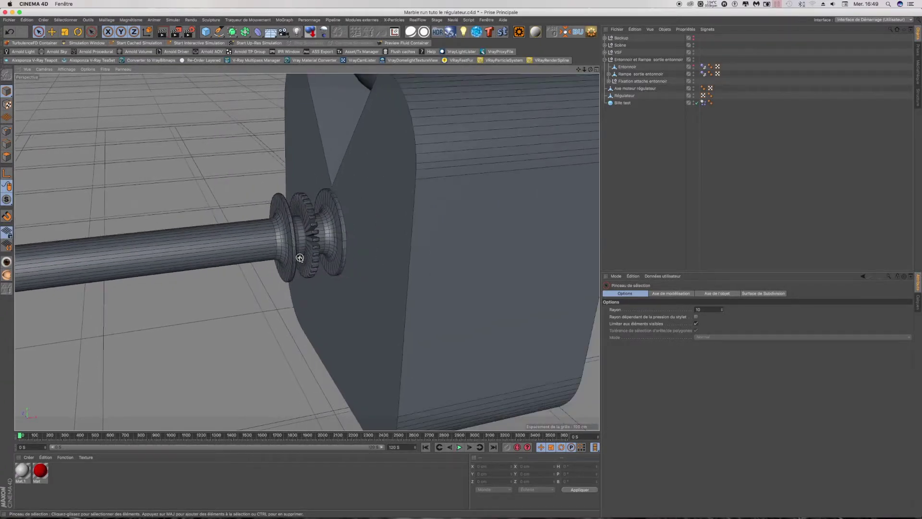
scroll(299, 257, "down", 3)
scroll(300, 257, "down", 2)
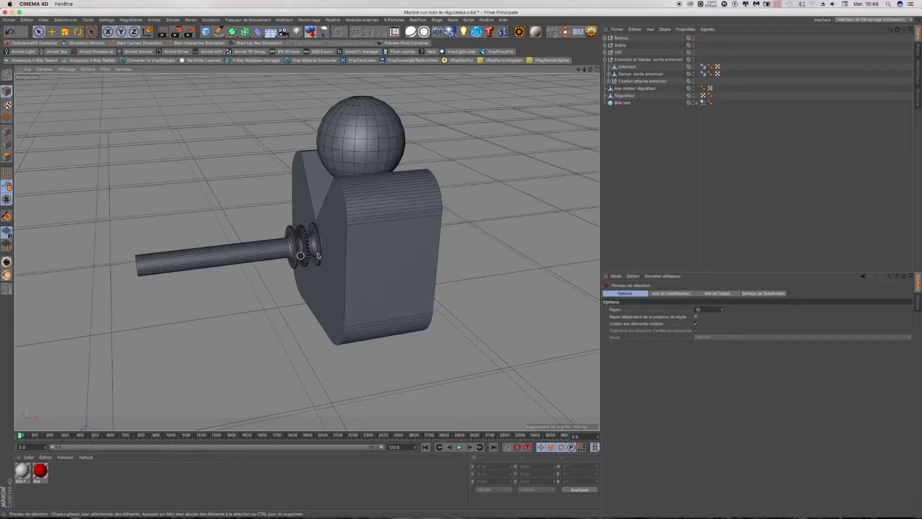
Move Moteur vsf and Support vis sans fin out of the VSF group to root level.
left_click(605, 52)
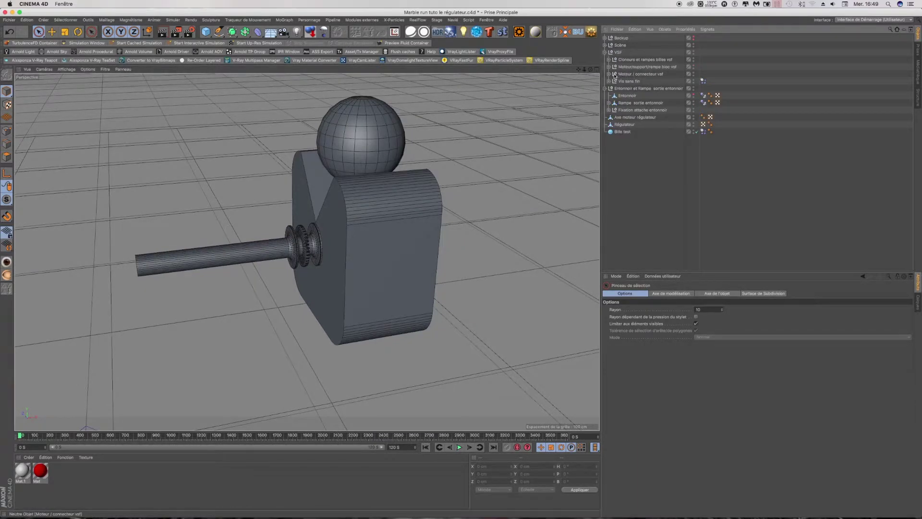
left_click(609, 67)
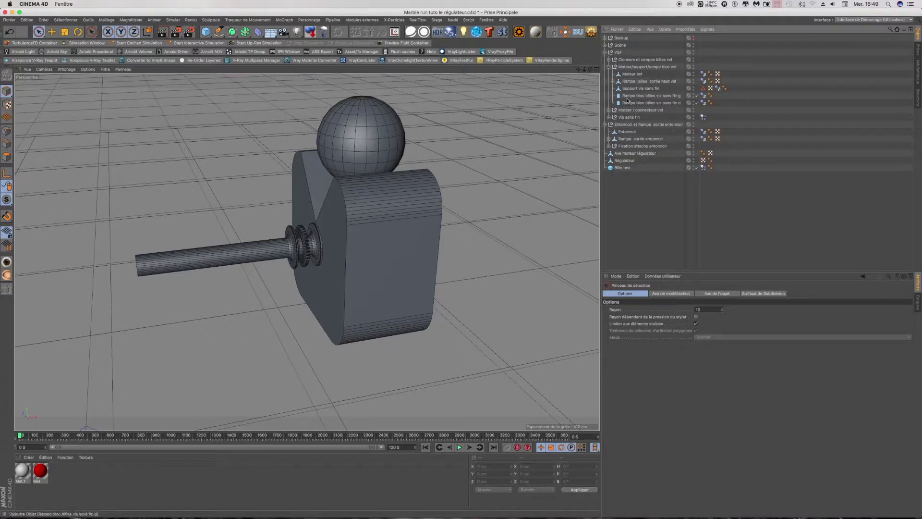
left_click(629, 74)
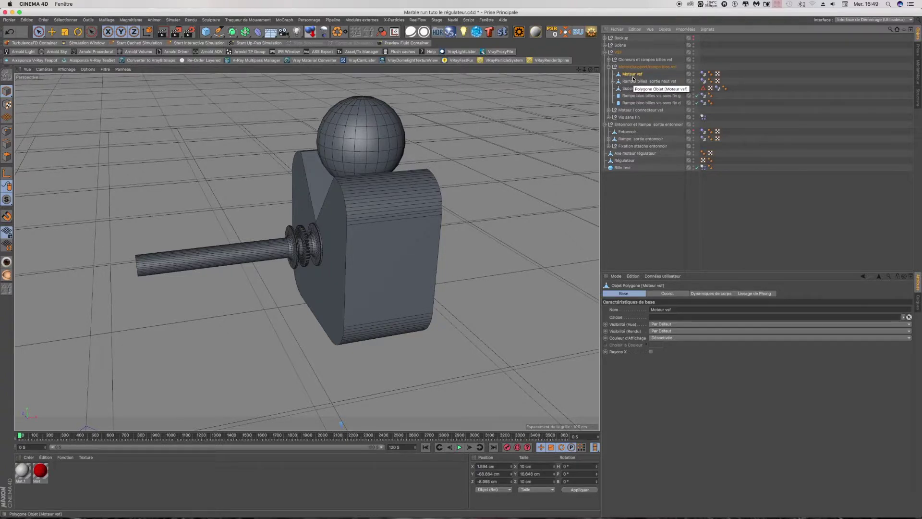
left_click(633, 90, "shift")
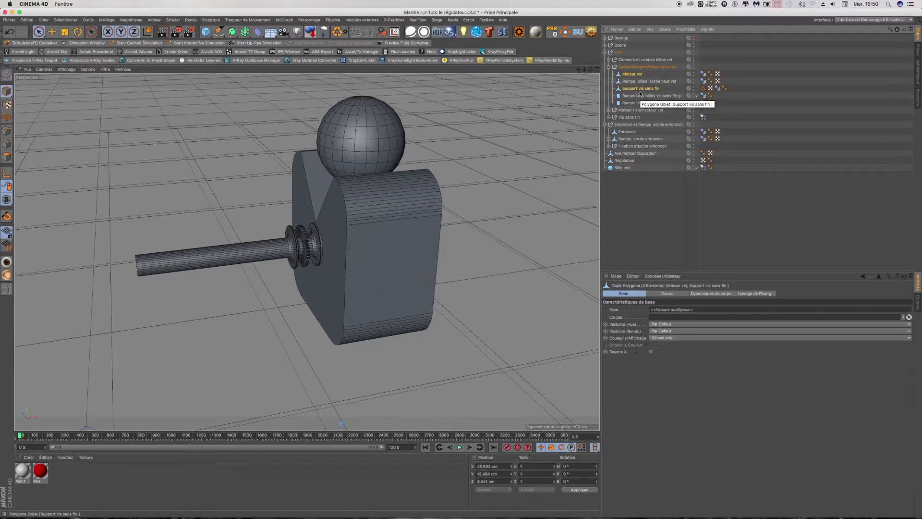
left_click_drag(634, 90, 629, 198)
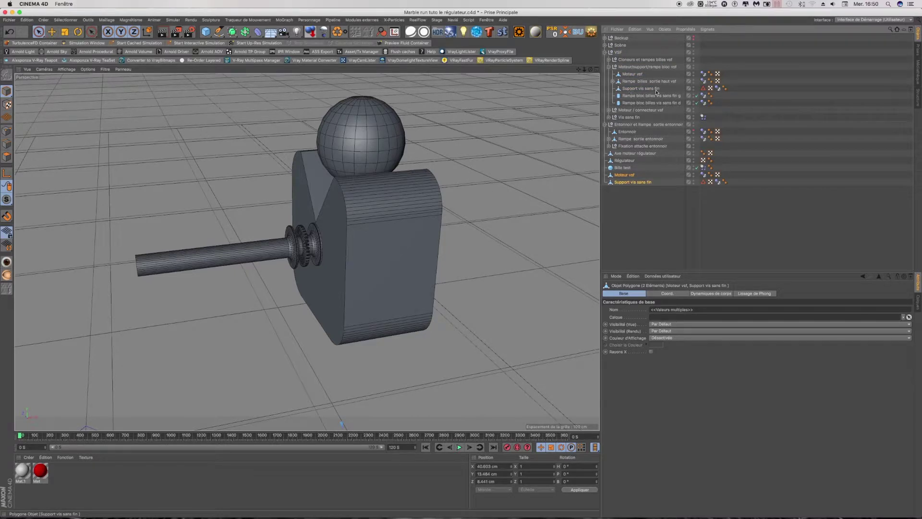
left_click(608, 67)
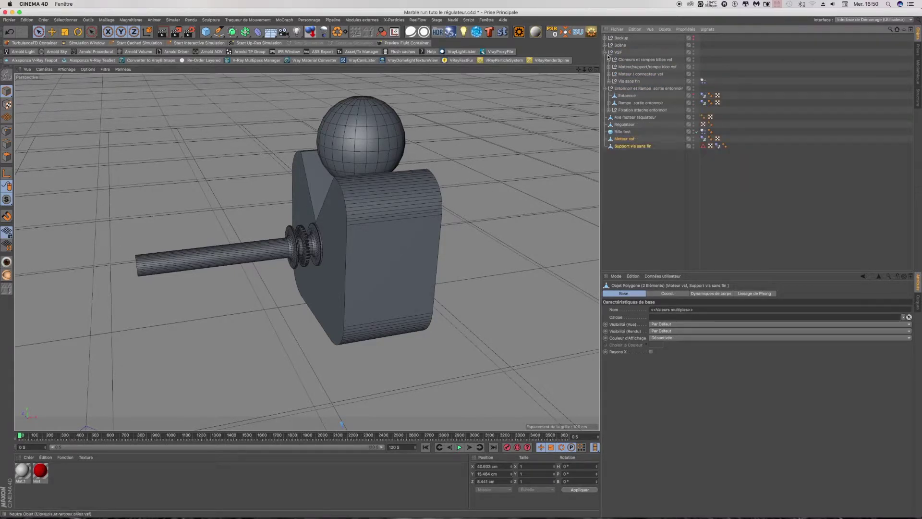
Rename Moteur vsf to Moteur Régulateur.
double_click(624, 110)
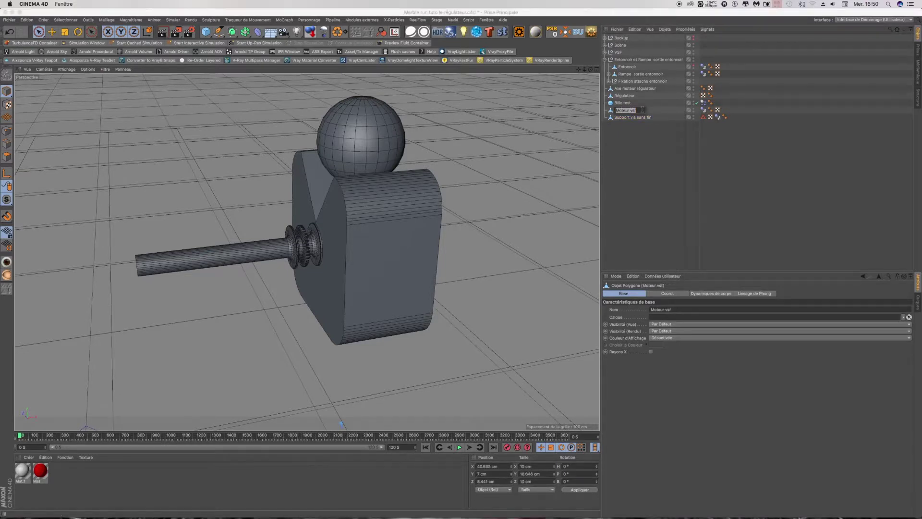
double_click(626, 96)
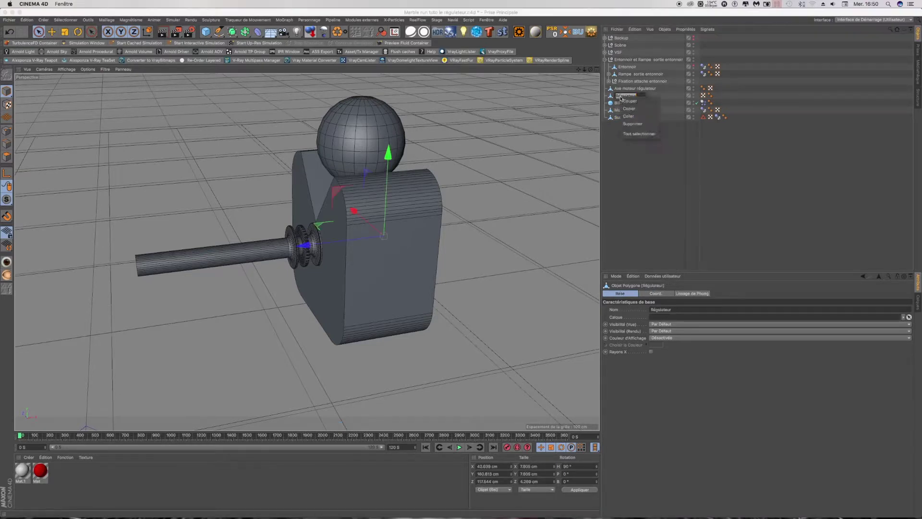
double_click(625, 110)
double_click(632, 110)
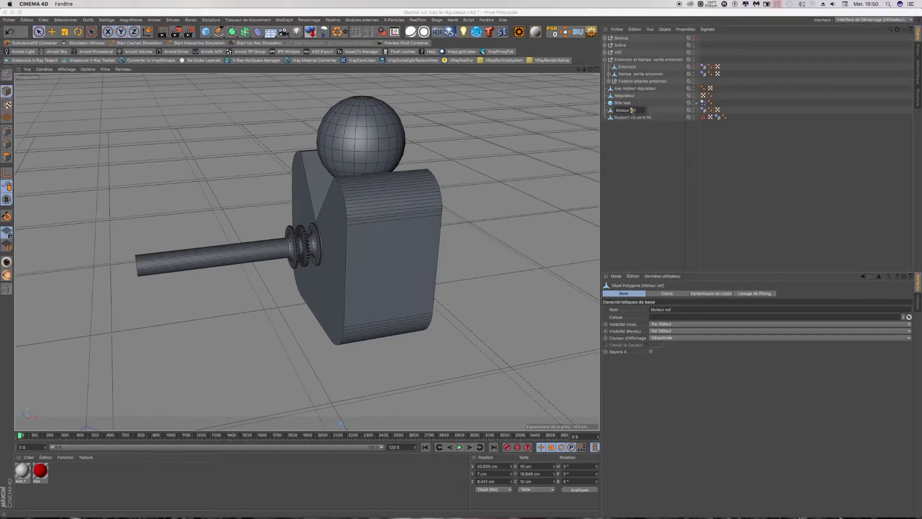
type("Régulateur")
Rename Support vis sans fin to Support Régulateur and select both objects.
double_click(625, 118)
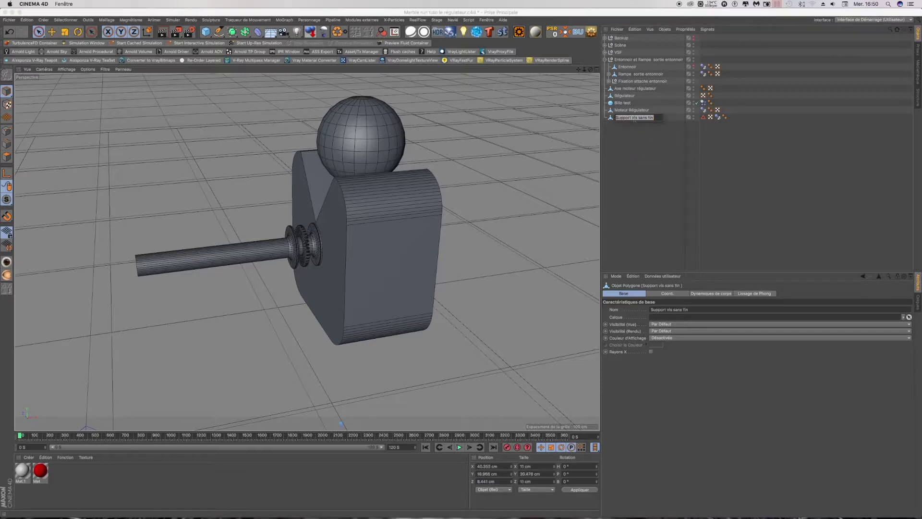
left_click_drag(632, 117, 654, 118)
right_click(645, 119)
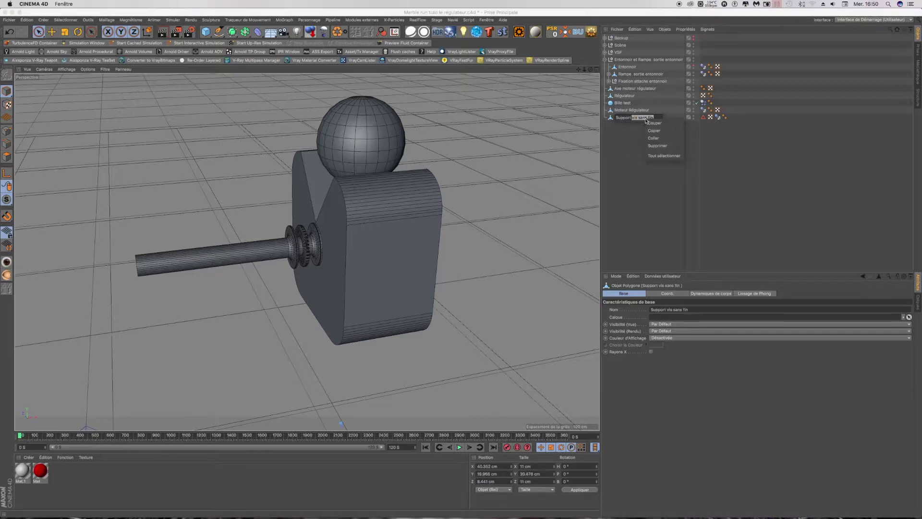
left_click(652, 139)
left_click(638, 136)
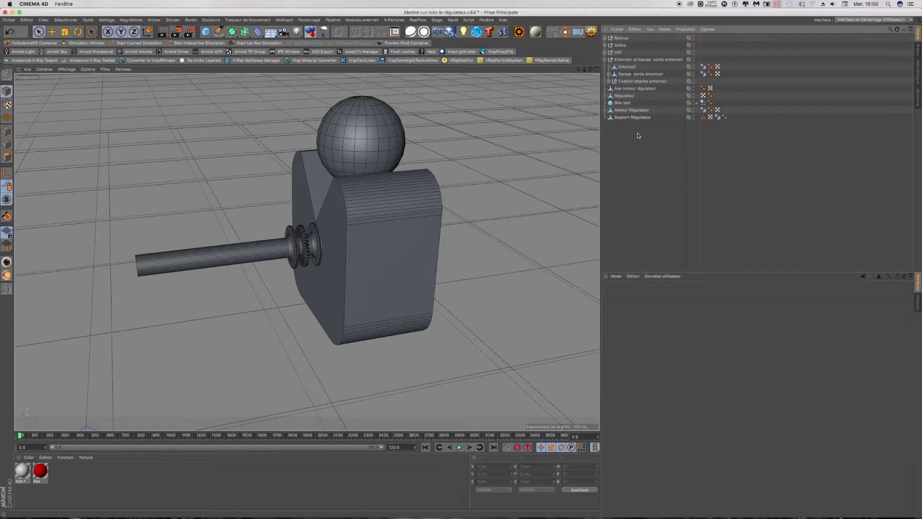
left_click_drag(657, 120, 628, 113)
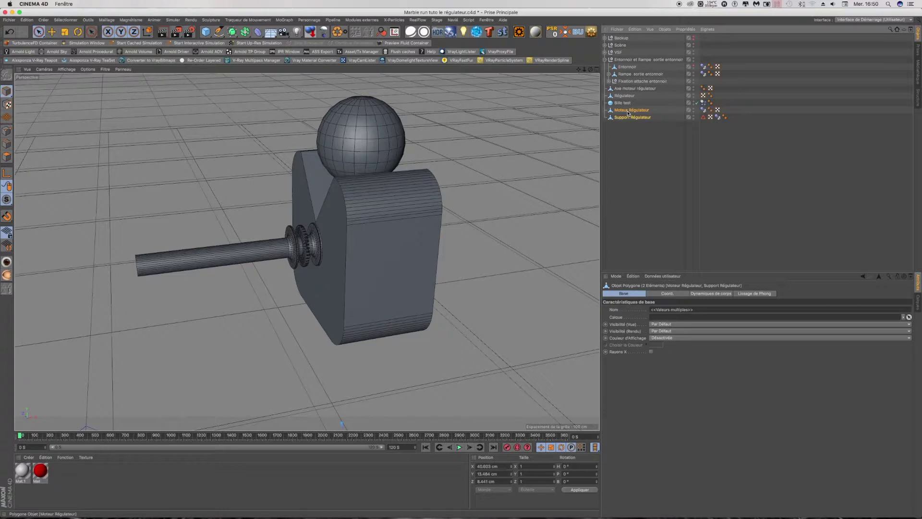
Put both objects back at root level and hide Support Régulateur in the viewport.
left_click_drag(627, 87, 628, 88)
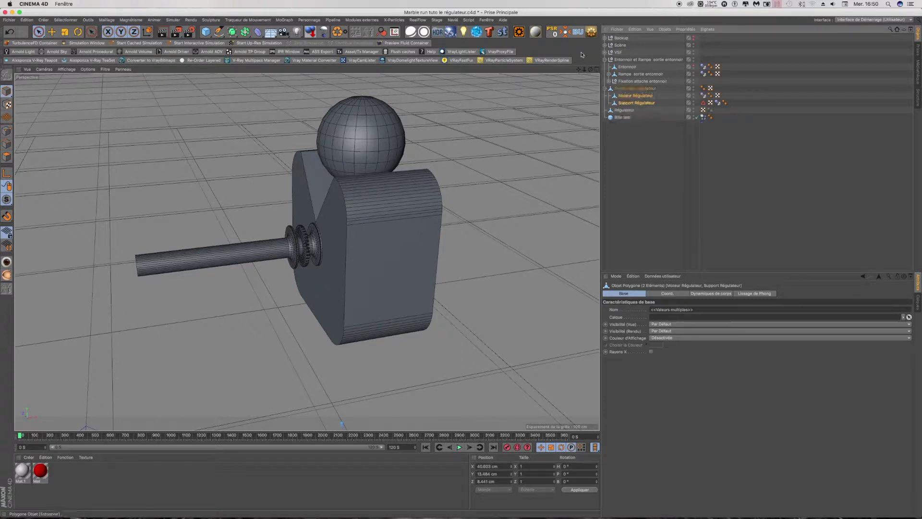
left_click_drag(634, 141, 632, 143)
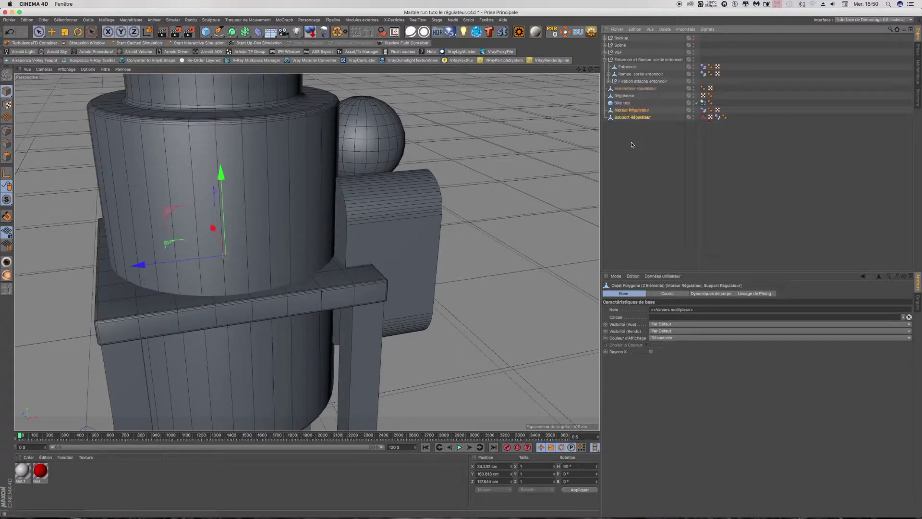
left_click(631, 118)
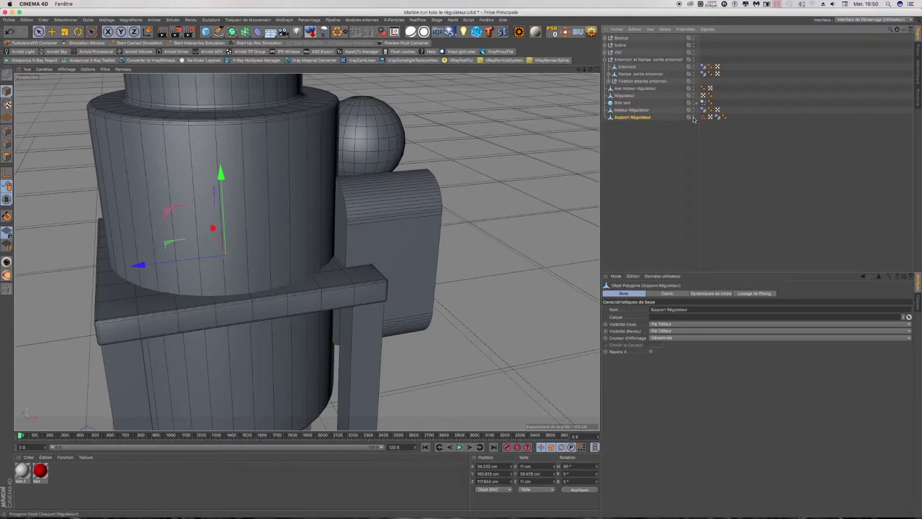
left_click(694, 116)
left_click(629, 112)
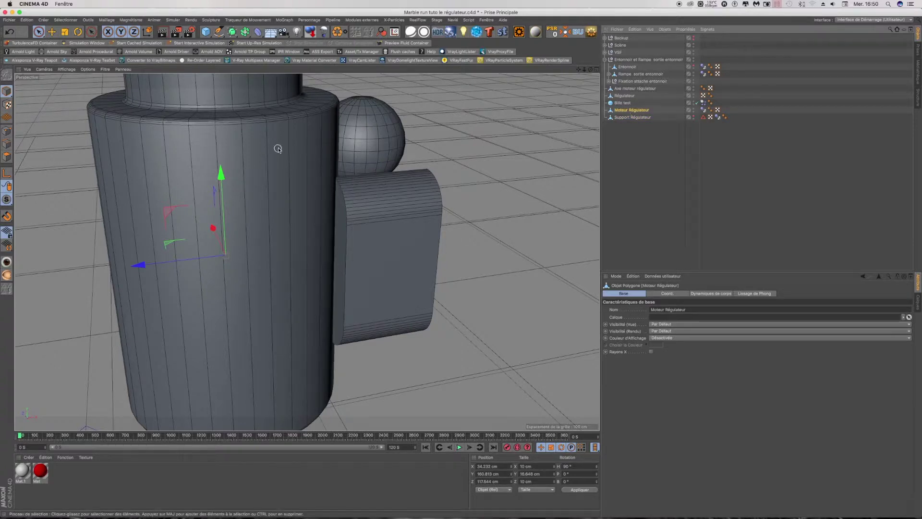
Rotate Moteur Régulateur 90° onto its side and slide it along X to about 25.6 cm.
key("r")
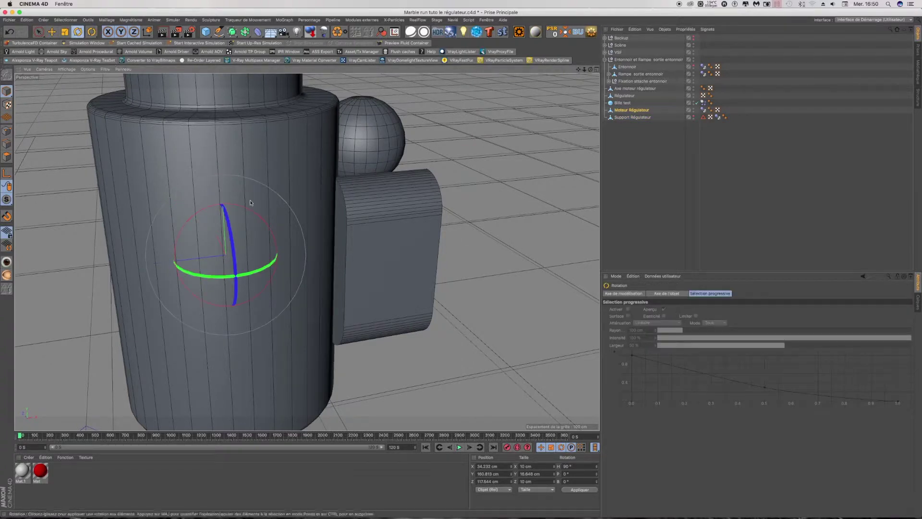
mouse_move(248, 207)
left_mouse_down()
mouse_move(267, 222)
mouse_move(284, 253)
mouse_move(280, 269)
left_mouse_up()
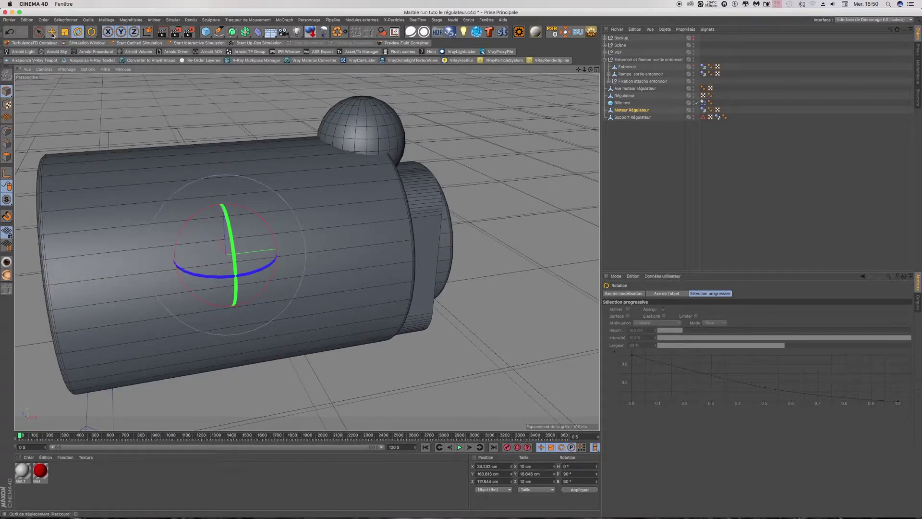
key("space")
left_click_drag(302, 247, 130, 259)
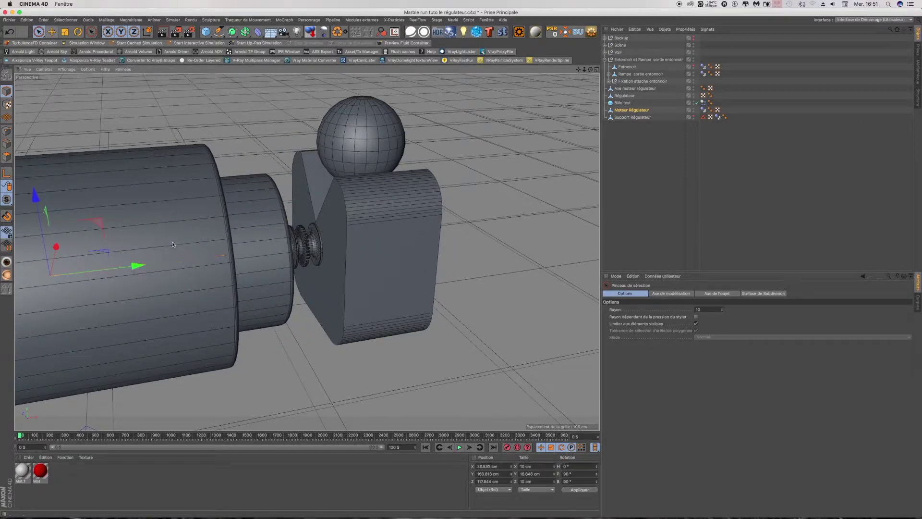
Scale the motor cylinder down to about 79.4% (7.94 cm), discarding the too-small 66% attempt.
scroll(307, 252, "down", 3)
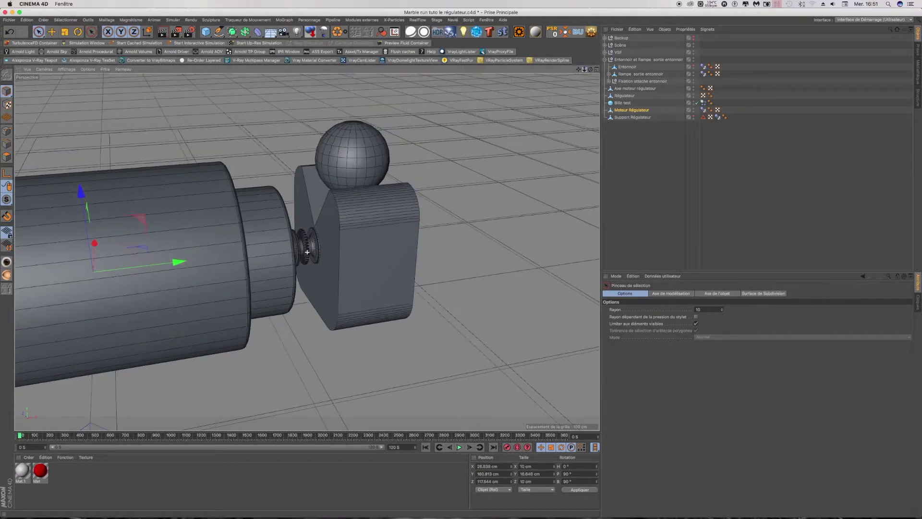
scroll(307, 253, "down", 3)
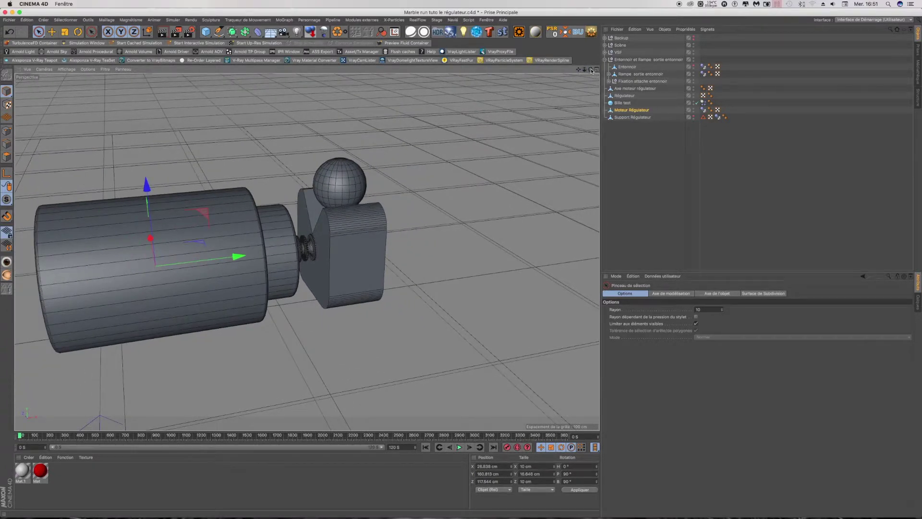
left_click_drag(591, 70, 307, 252)
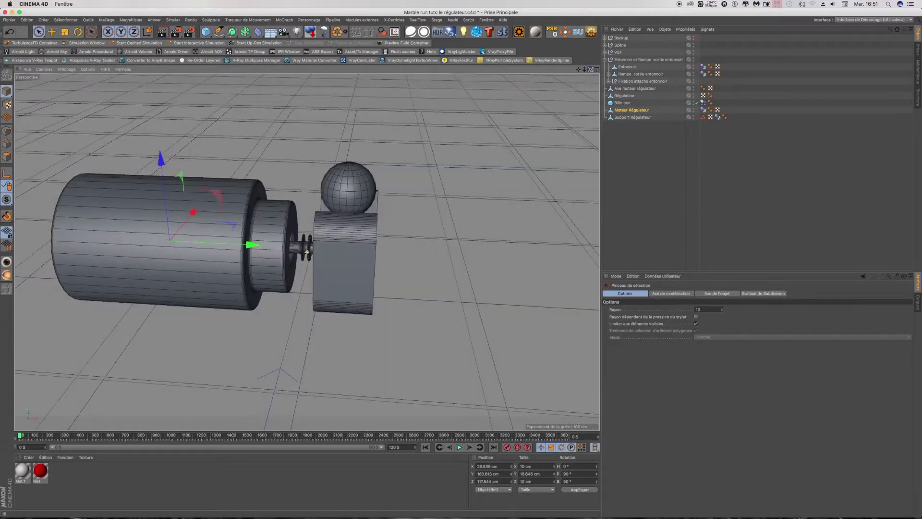
scroll(268, 260, "up", 2)
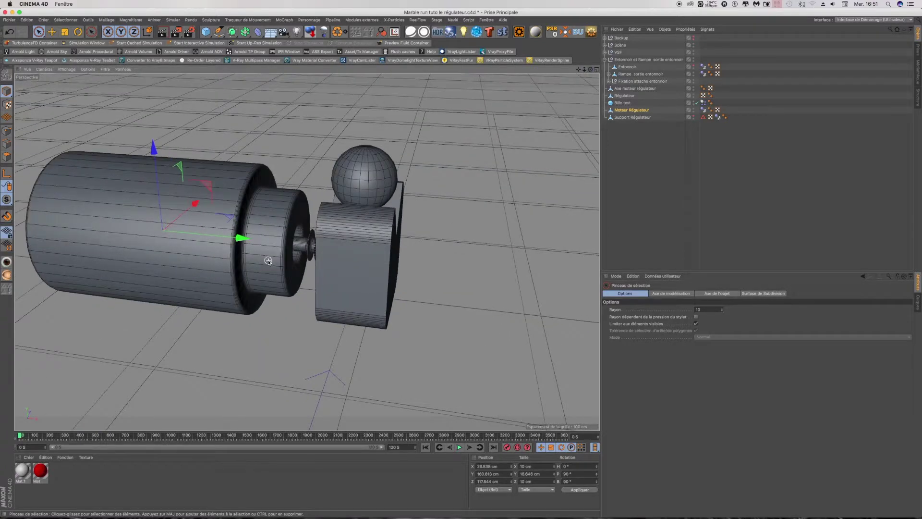
scroll(268, 261, "up", 1)
scroll(268, 260, "up", 1)
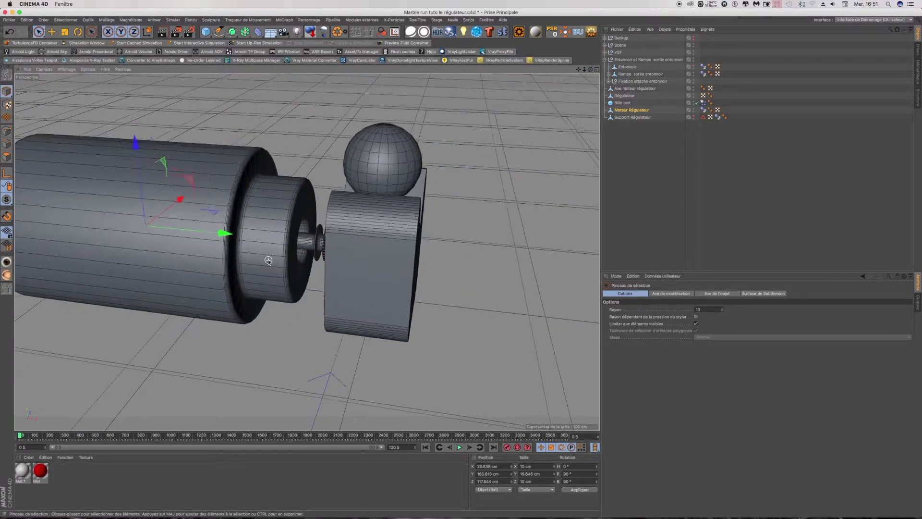
scroll(268, 260, "up", 2)
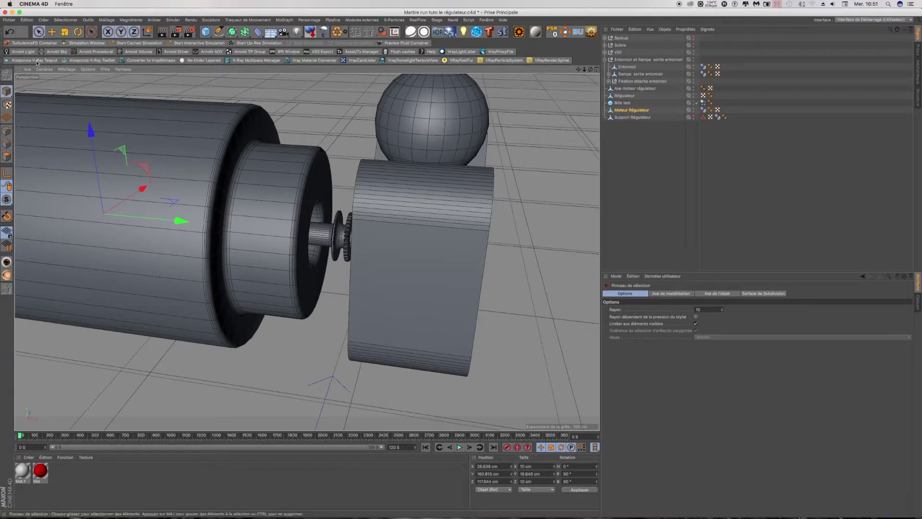
key("t")
mouse_move(412, 190)
left_mouse_down()
mouse_move(254, 187)
mouse_move(266, 188)
left_mouse_up()
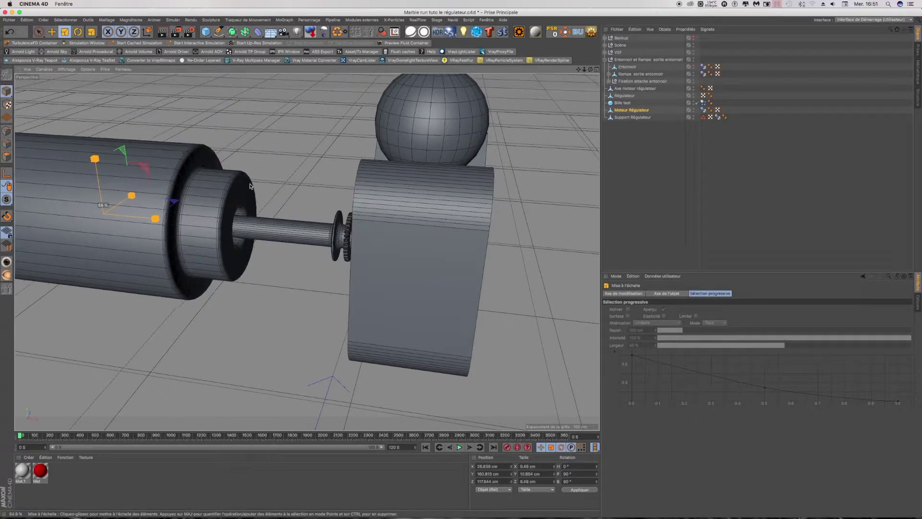
scroll(459, 229, "down", 3)
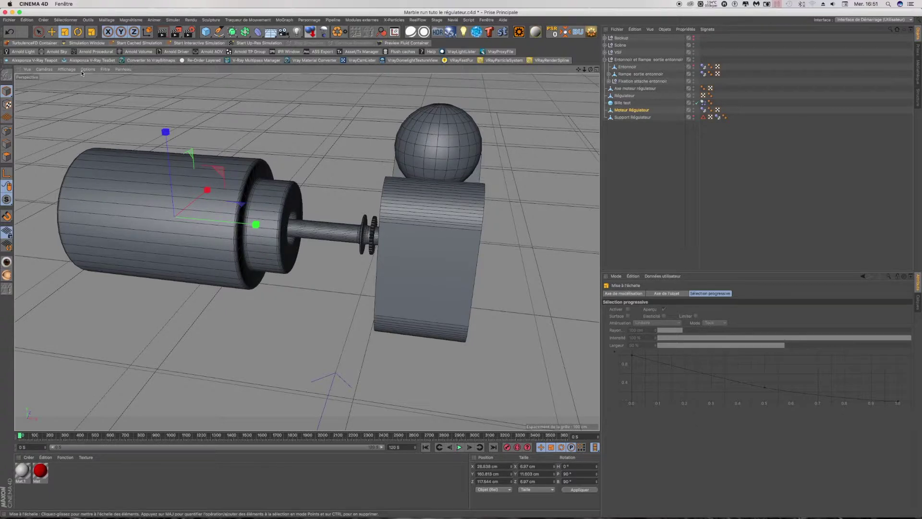
left_click(9, 32)
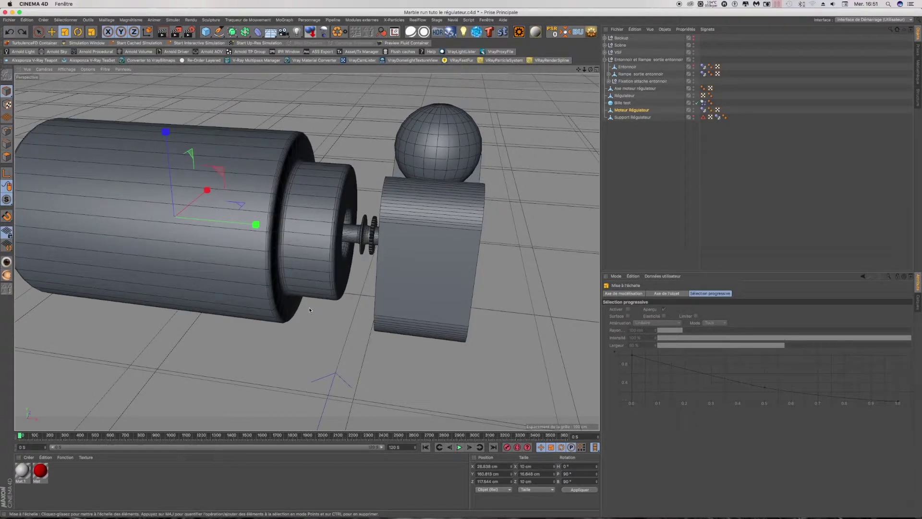
left_click_drag(310, 310, 227, 302)
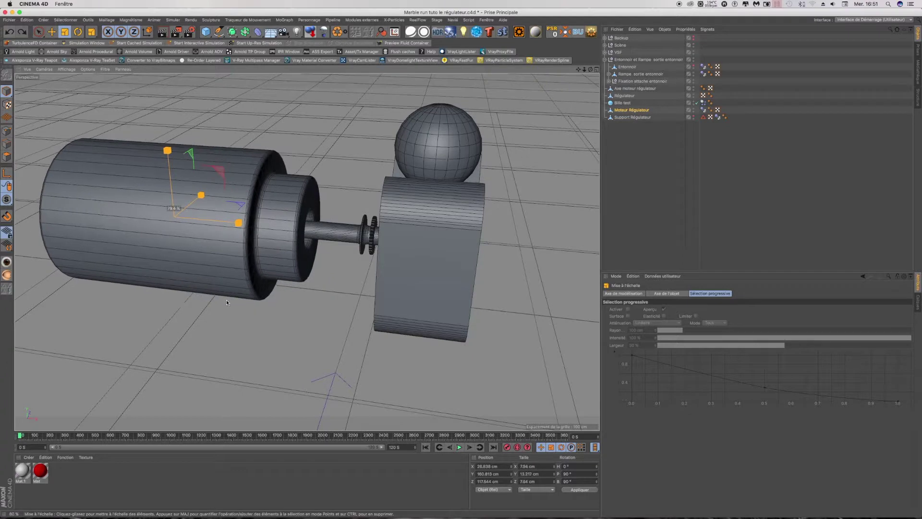
Move the motor cylinder along X to about 25.2 cm, toward the gear.
key("space")
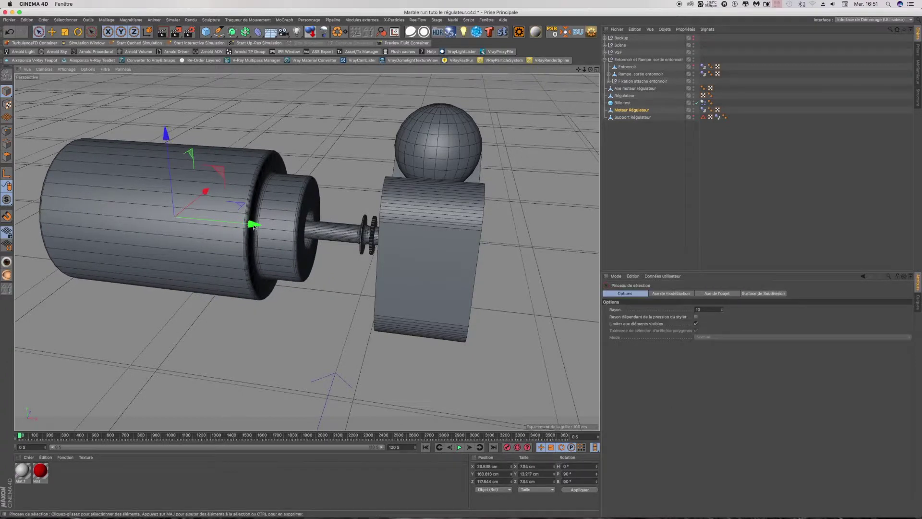
left_click_drag(254, 225, 296, 231)
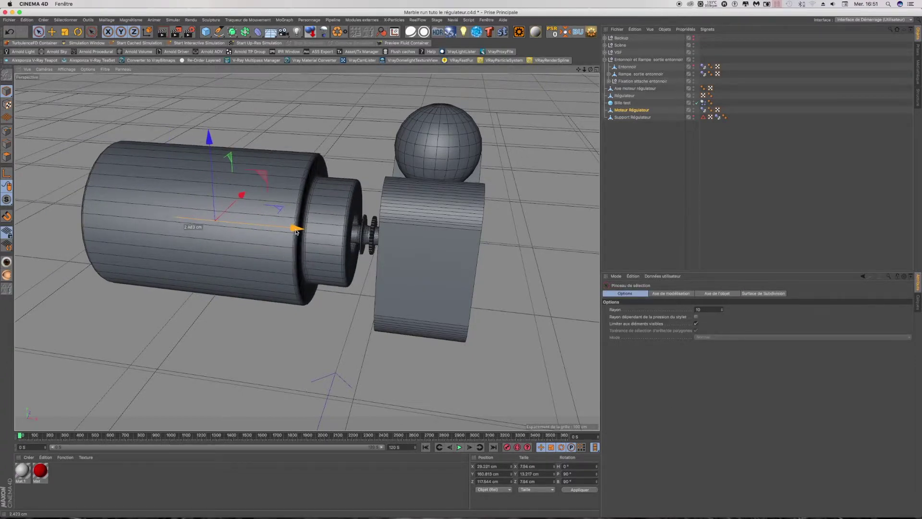
mouse_move(297, 232)
left_mouse_down("alt")
mouse_move(306, 252)
mouse_move(439, 295)
left_mouse_up("alt")
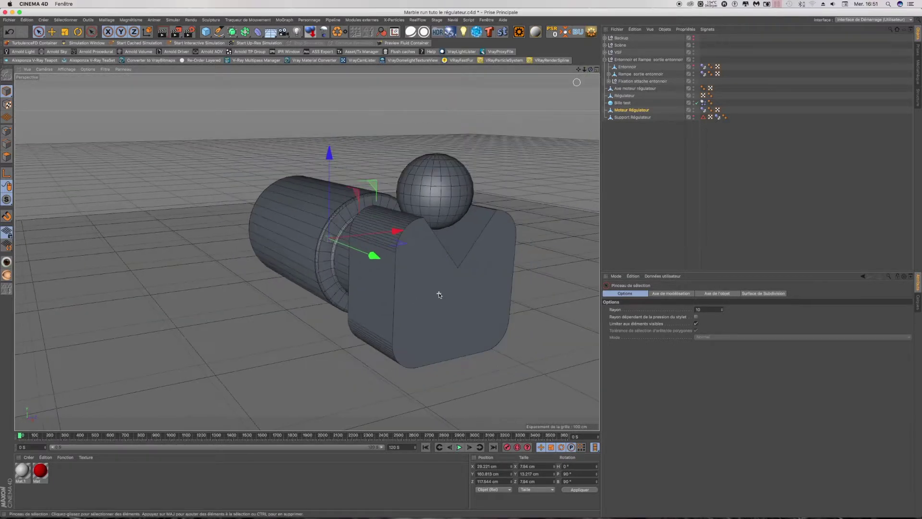
Unhide Support Régulateur beneath the motor, keep Moteur Régulateur visible, and use the four-view layout.
scroll(439, 293, "down", 3)
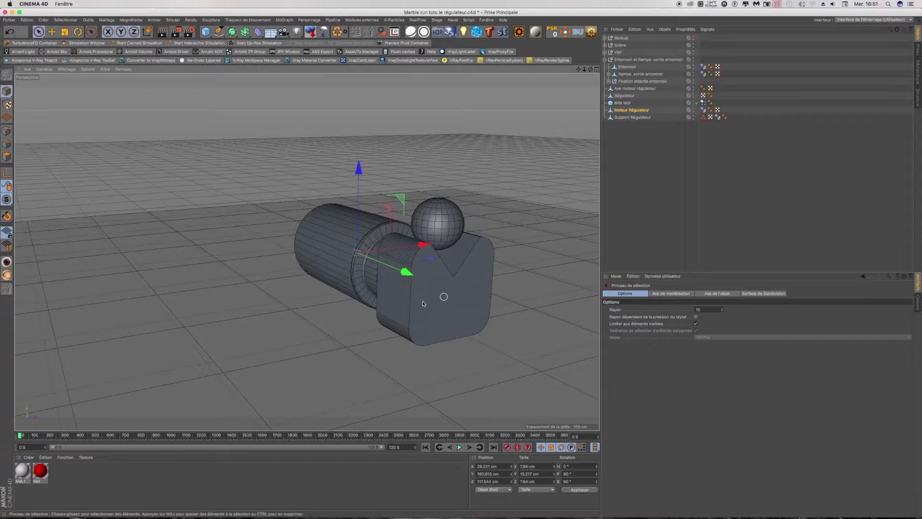
left_click_drag(442, 302, 307, 251, "alt")
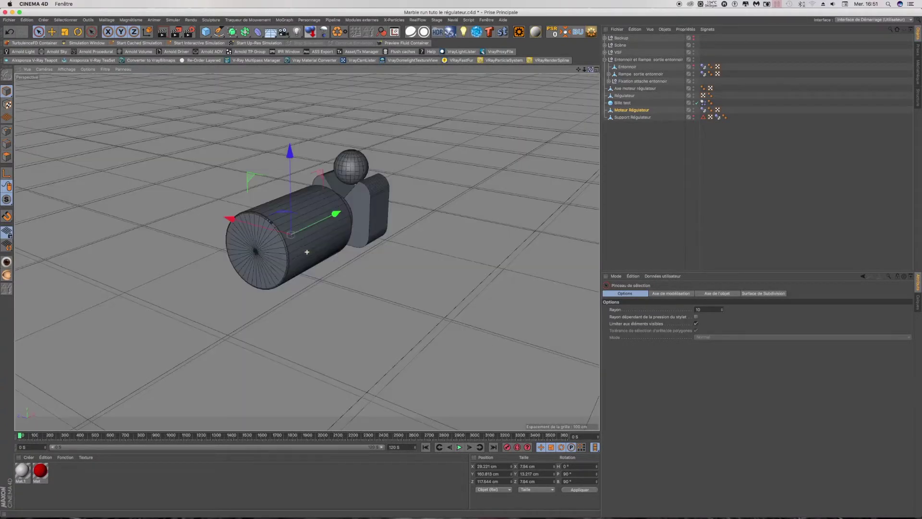
left_click_drag(591, 69, 591, 71)
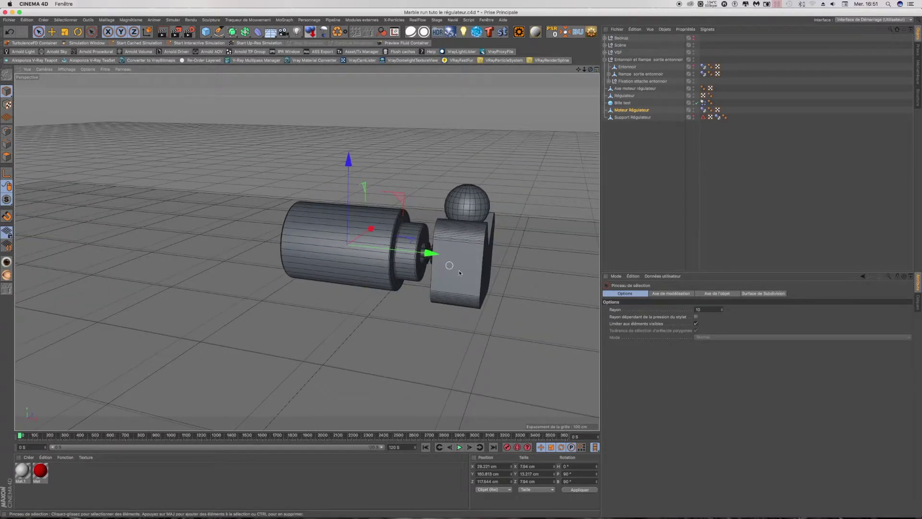
scroll(459, 270, "up", 2)
scroll(459, 270, "up", 1)
scroll(460, 270, "up", 1)
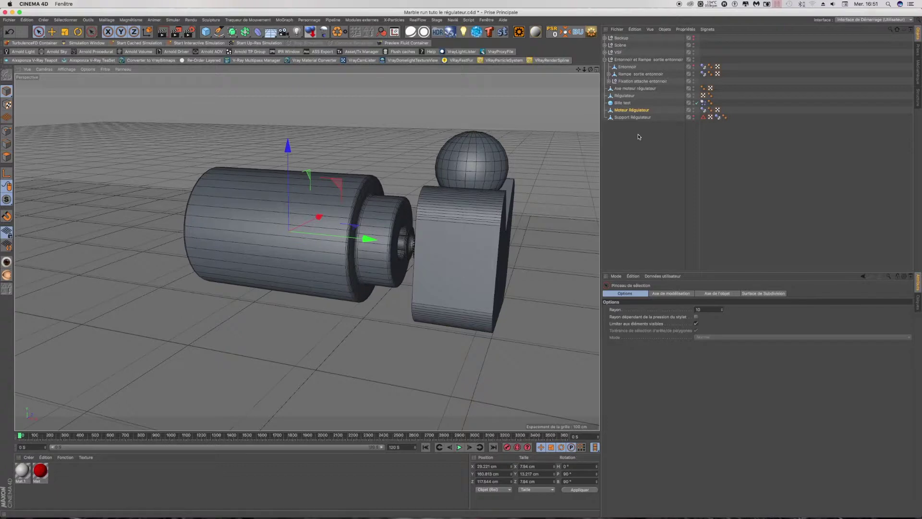
left_click(693, 109)
left_click(694, 117)
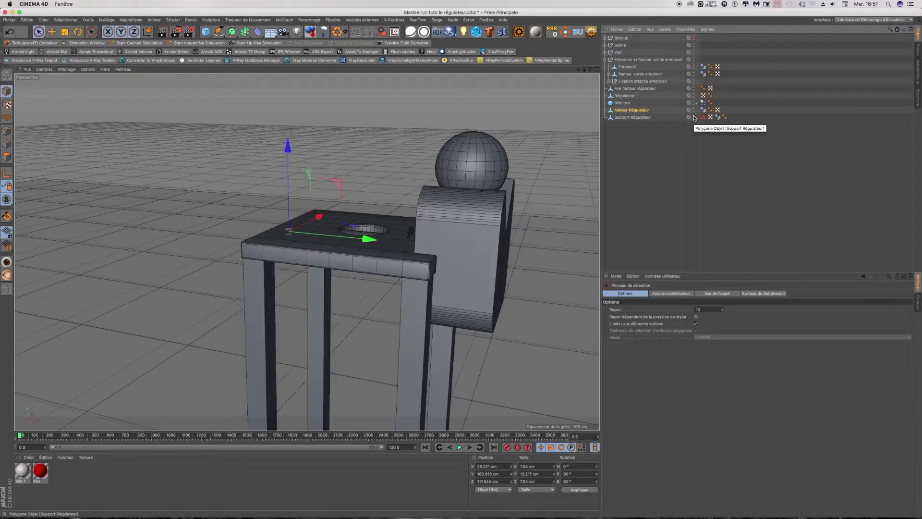
left_click(694, 110)
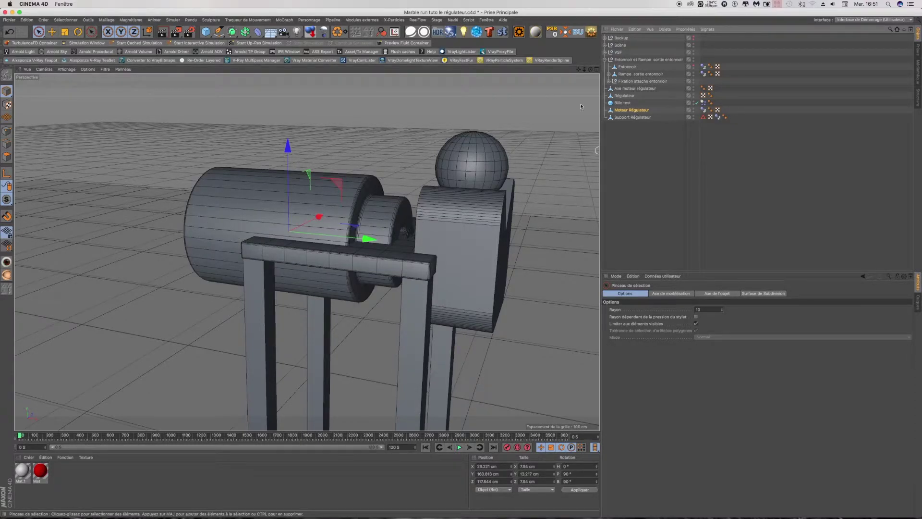
left_click(596, 71)
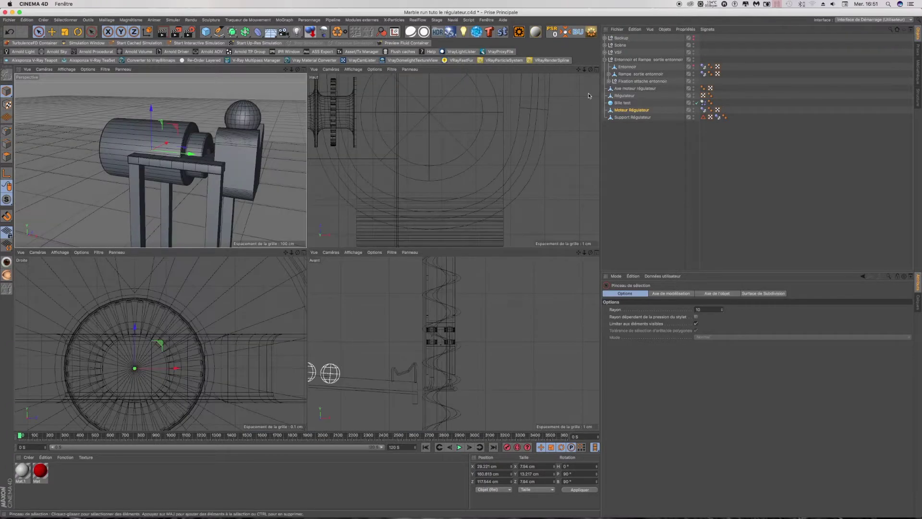
In the maximized Top view, slide Support Régulateur along X to sit under the motor.
left_click(595, 71)
scroll(306, 251, "down", 5)
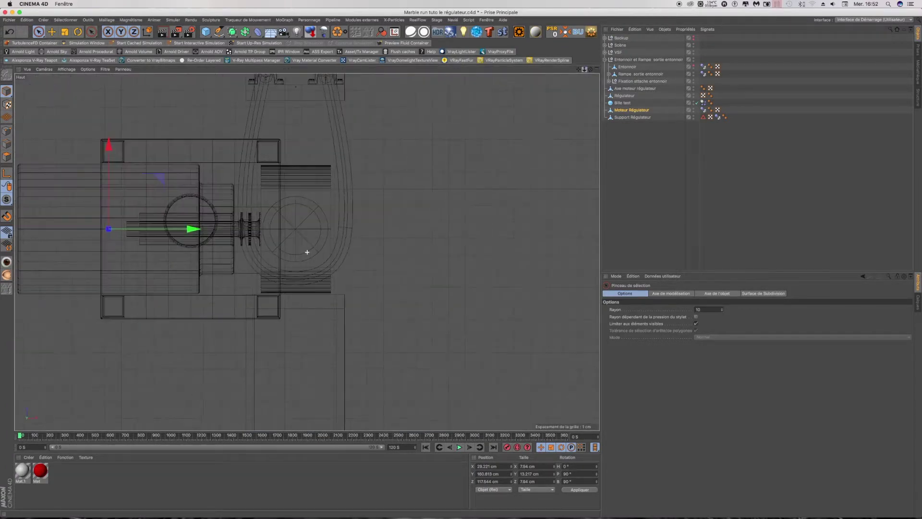
scroll(518, 197, "down", 2)
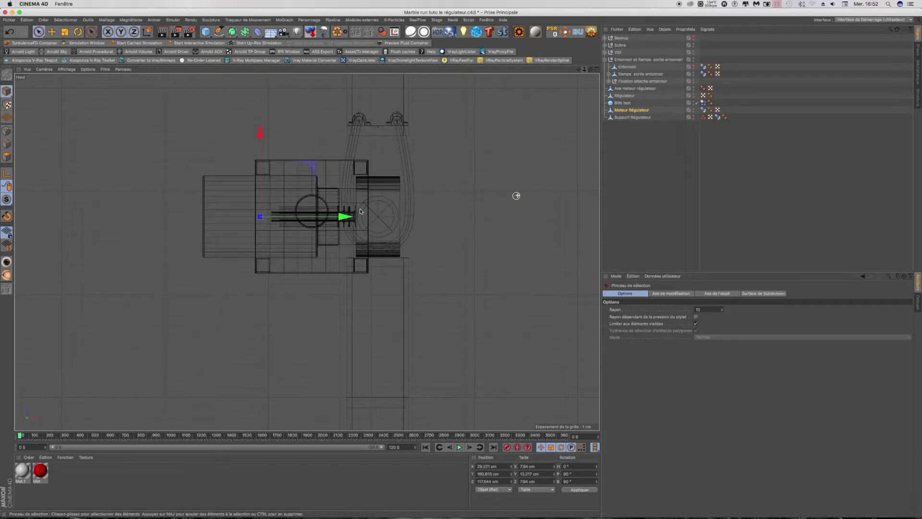
left_click_drag(344, 217, 292, 217)
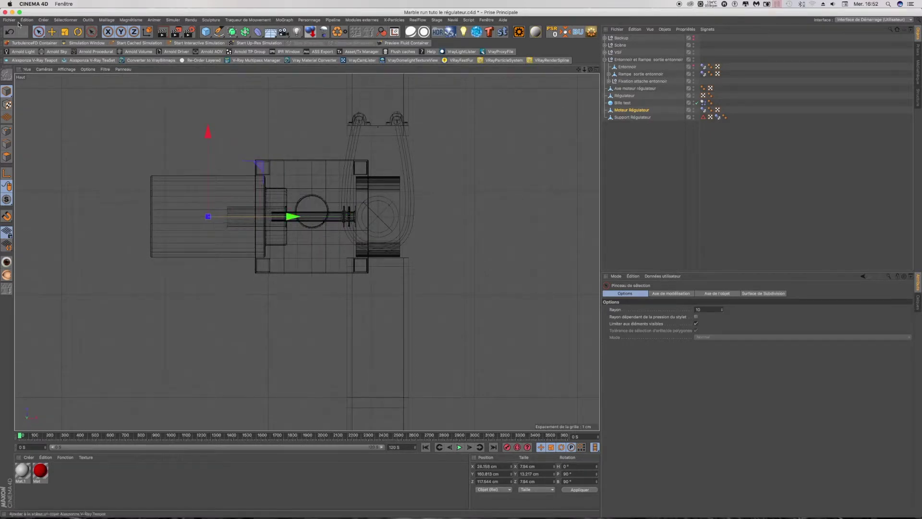
left_click(7, 37)
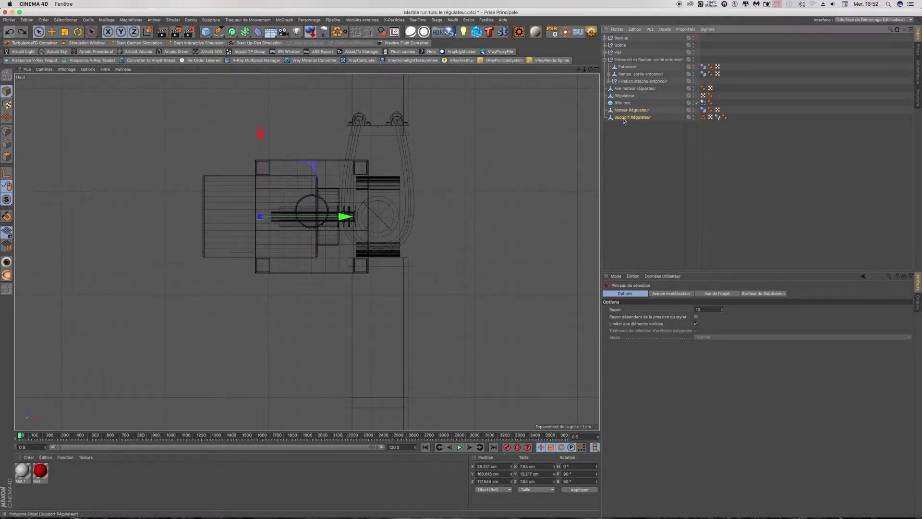
left_click(624, 118)
left_click_drag(226, 217, 174, 220)
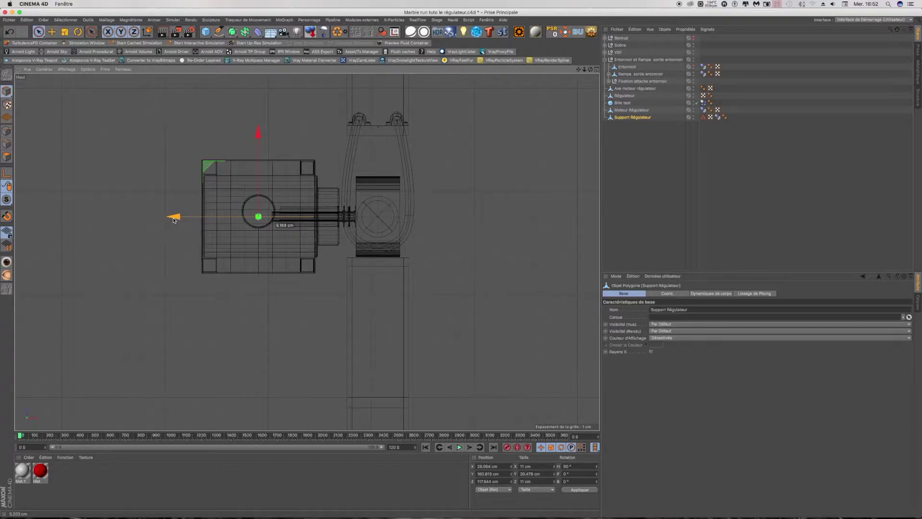
left_click_drag(174, 220, 174, 220)
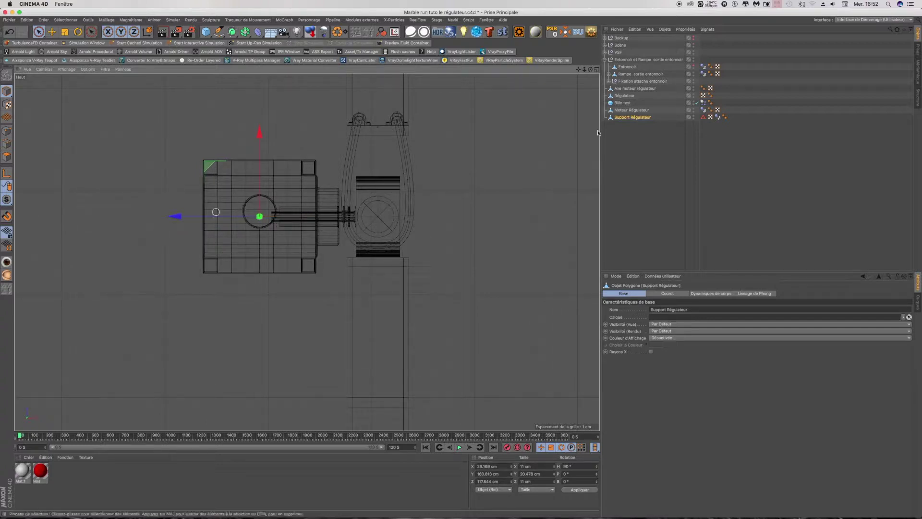
Scale Moteur Régulateur down to about 7.4 × 12.3 cm and restore the four-view layout.
left_click(368, 145)
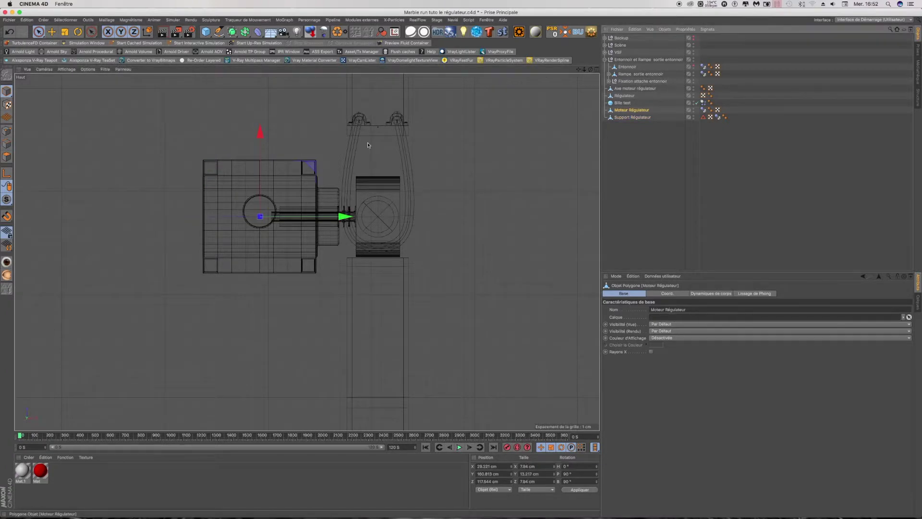
left_click(65, 31)
left_click_drag(102, 83, 86, 84)
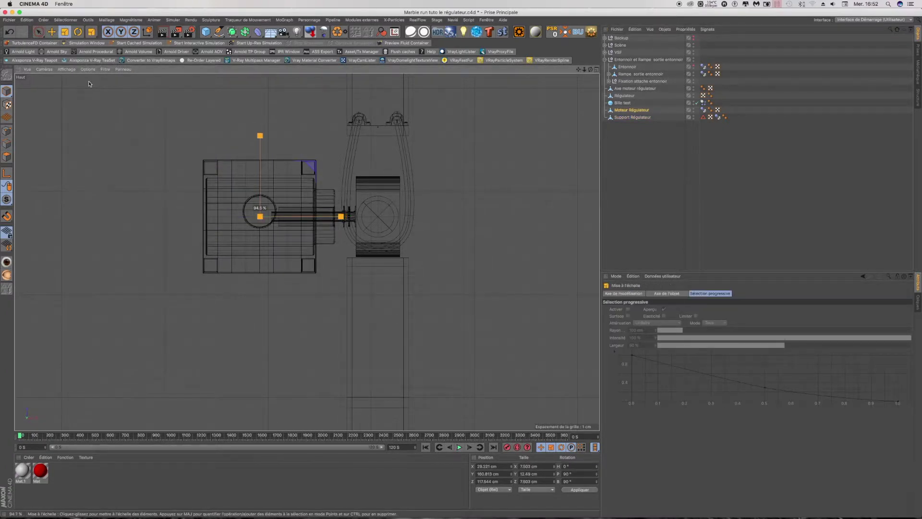
left_click_drag(86, 84, 84, 86)
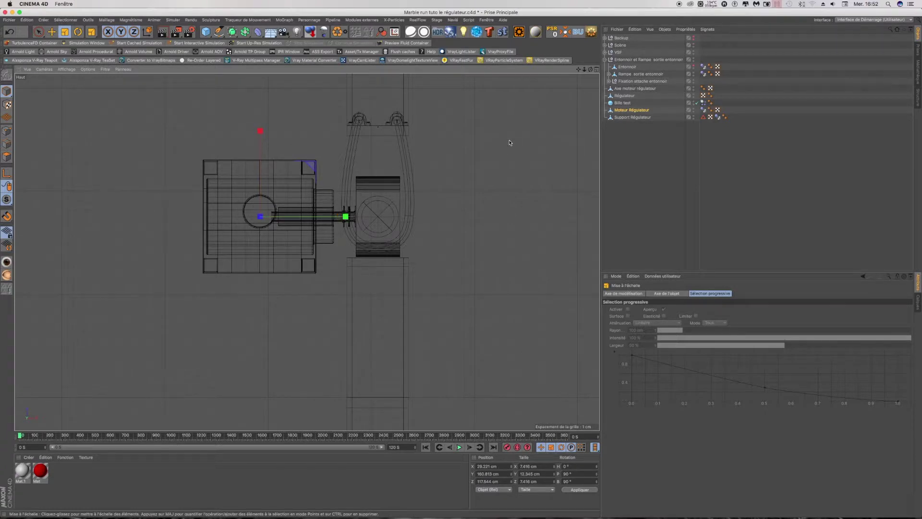
left_click(622, 118)
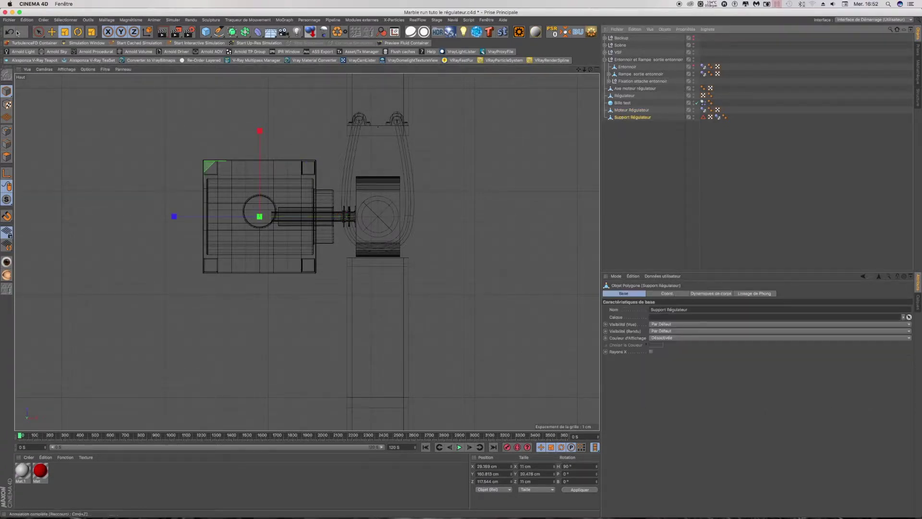
left_click(48, 32)
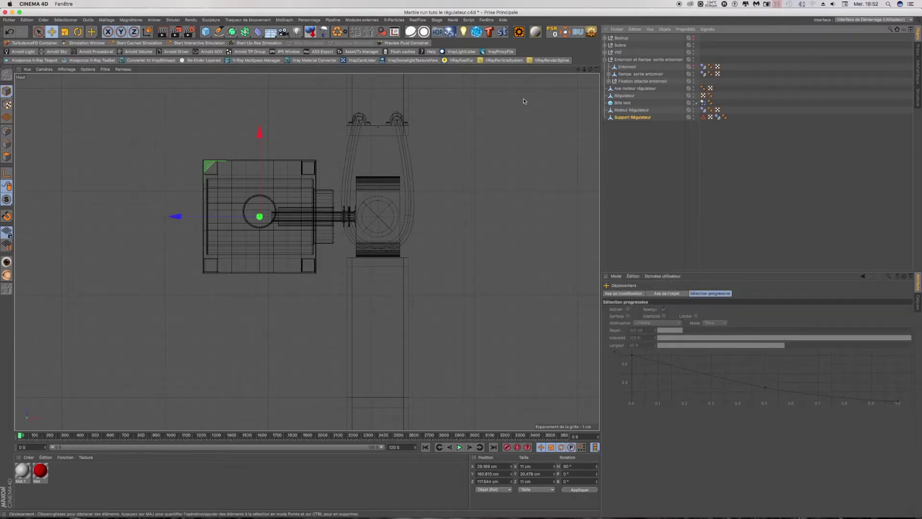
left_click(596, 70)
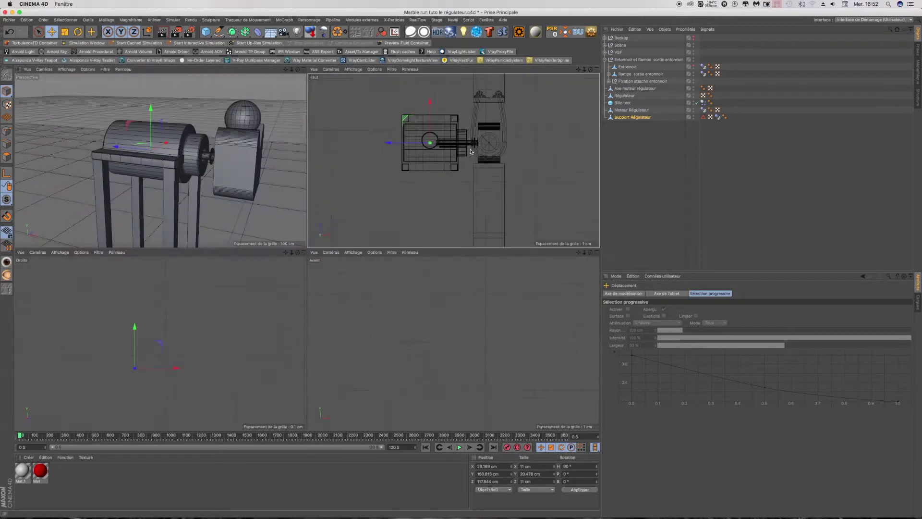
In the maximized Right view, lower Support Régulateur along Y to meet the motor.
left_click(303, 252)
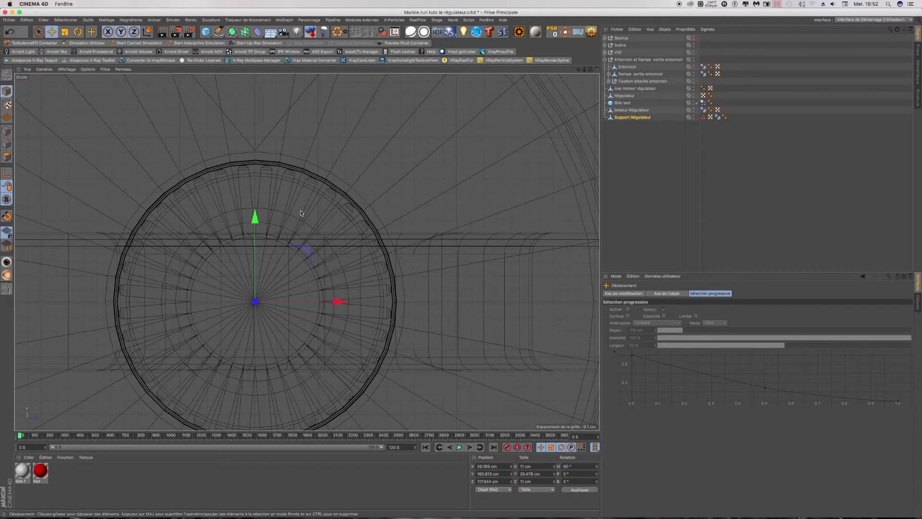
scroll(309, 198, "down", 1)
scroll(309, 198, "down", 3)
scroll(309, 198, "down", 3)
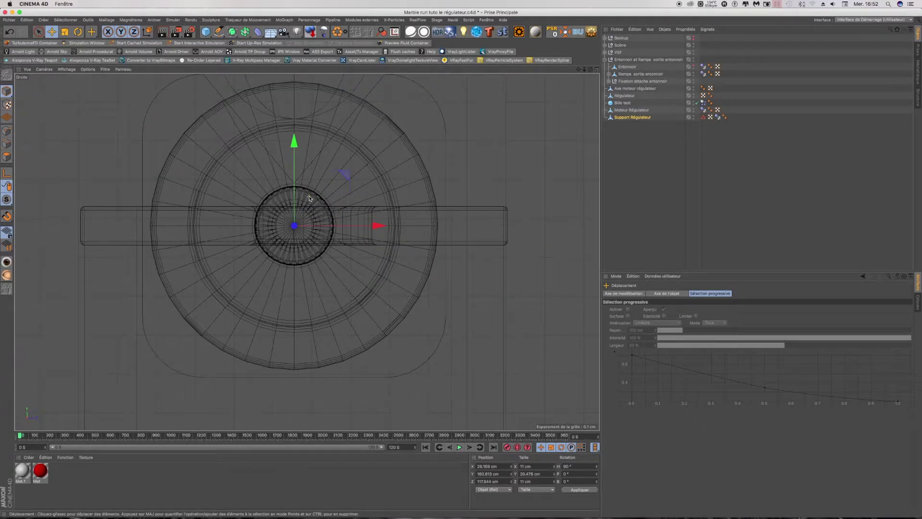
left_click_drag(295, 147, 289, 308)
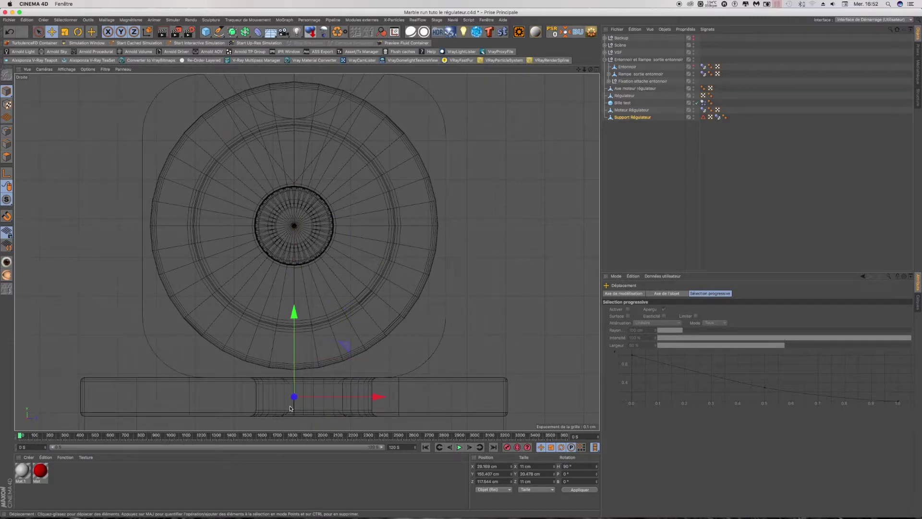
scroll(290, 407, "up", 3)
scroll(290, 407, "up", 3)
scroll(291, 403, "up", 2)
scroll(289, 403, "up", 2)
left_click_drag(316, 273, 322, 235)
Tilt Moteur Régulateur about 5° to P 94.94°.
scroll(304, 303, "down", 2)
scroll(304, 302, "down", 2)
scroll(302, 301, "down", 2)
scroll(302, 301, "down", 2)
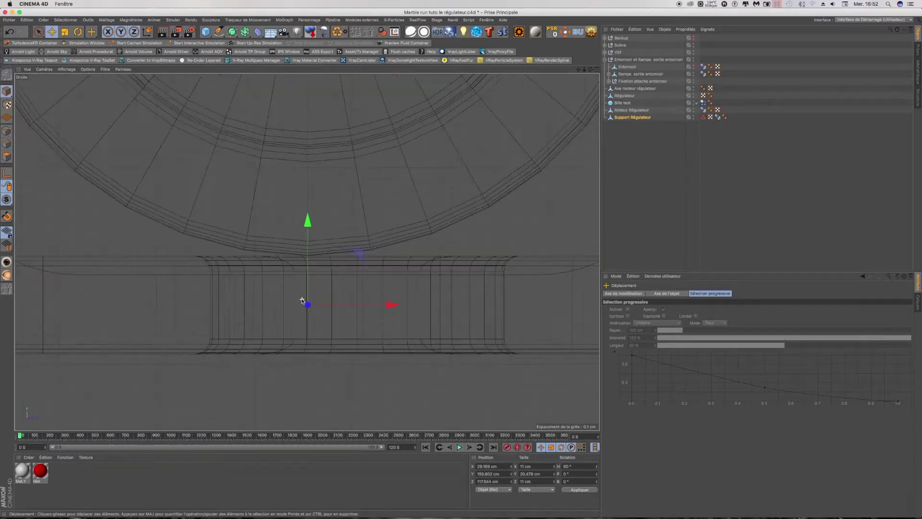
scroll(317, 322, "down", 2)
scroll(317, 322, "down", 2)
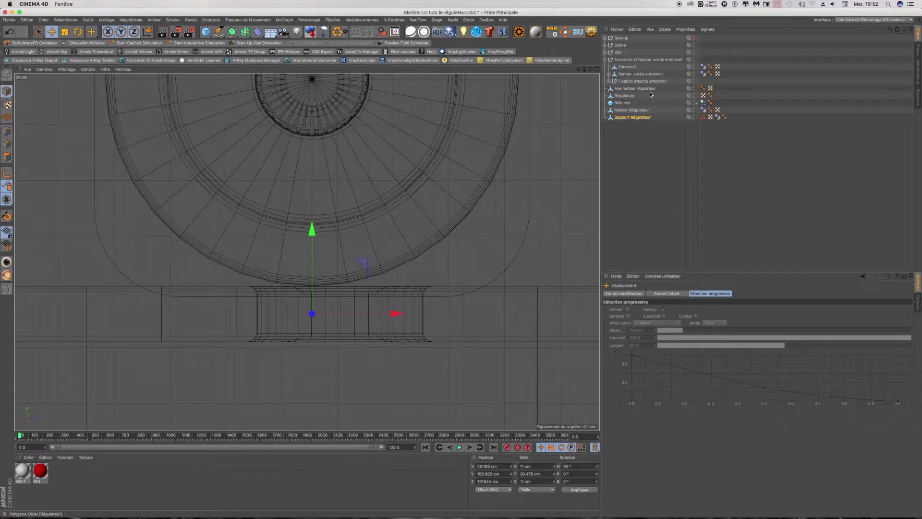
left_click(626, 110)
left_click(78, 32)
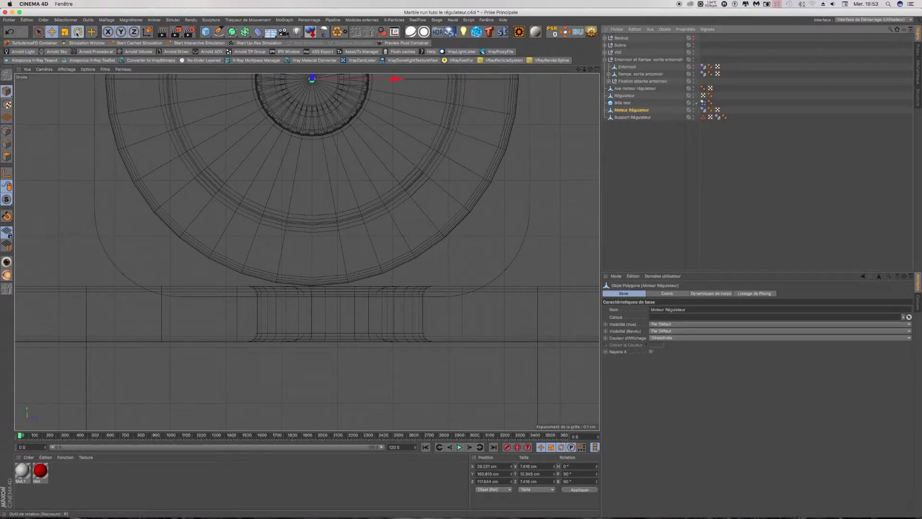
left_click_drag(312, 133, 303, 130)
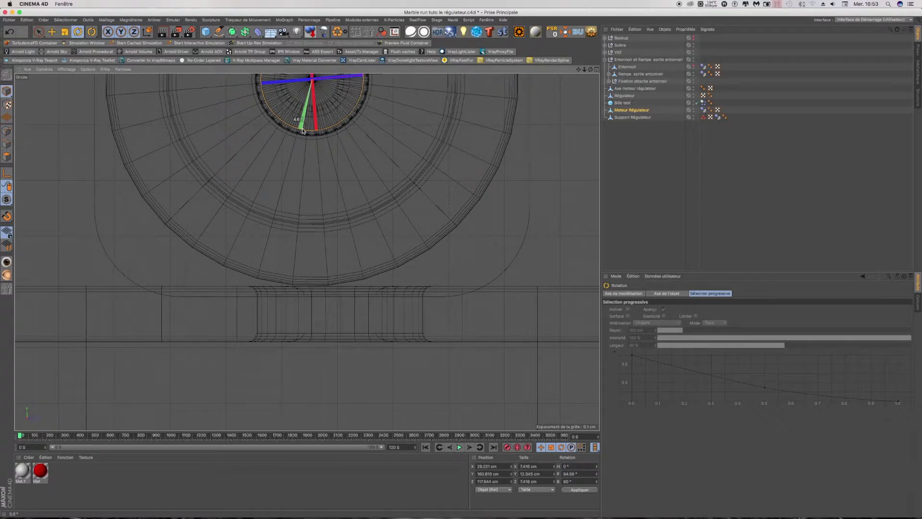
left_click_drag(303, 130, 305, 133)
left_click(8, 36)
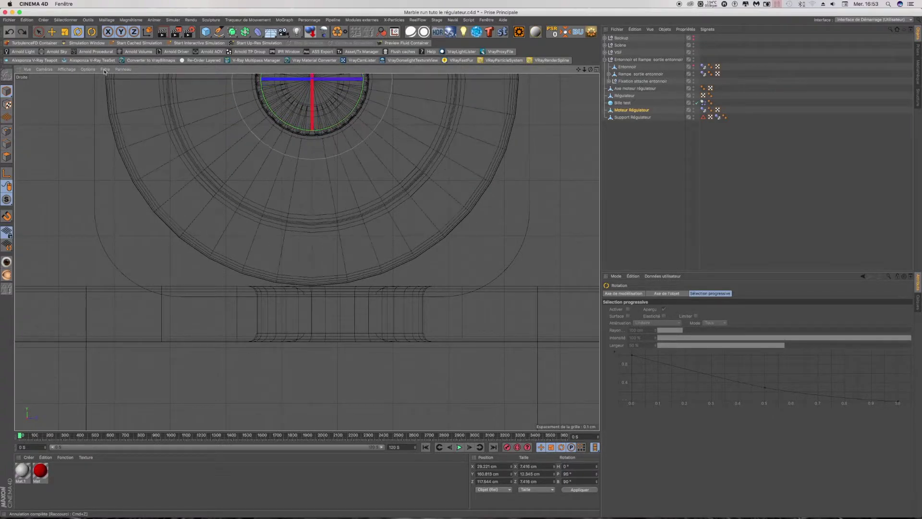
left_click_drag(287, 129, 298, 135)
key("super+z")
left_click_drag(311, 134, 307, 134)
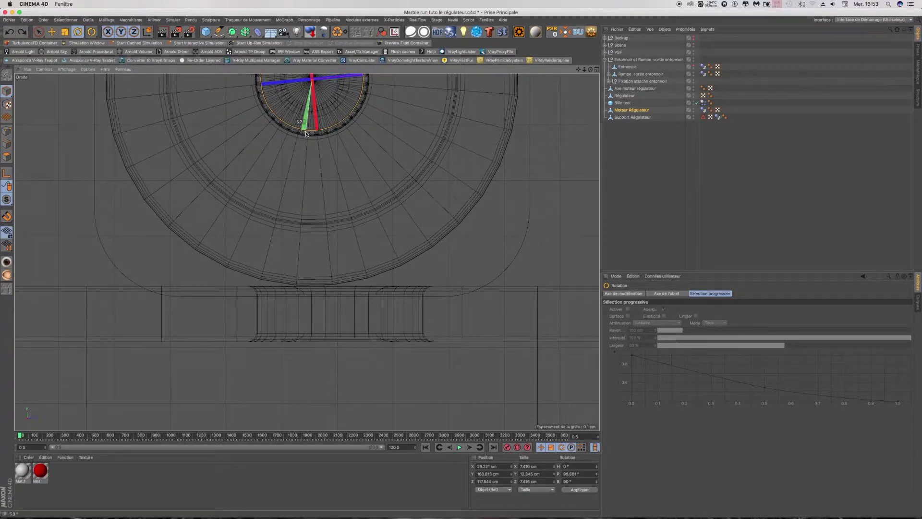
left_click_drag(306, 133, 306, 134)
Raise Support Régulateur about 0.013 cm to Y ≈ 156.62 cm and frame the table.
left_click(422, 238)
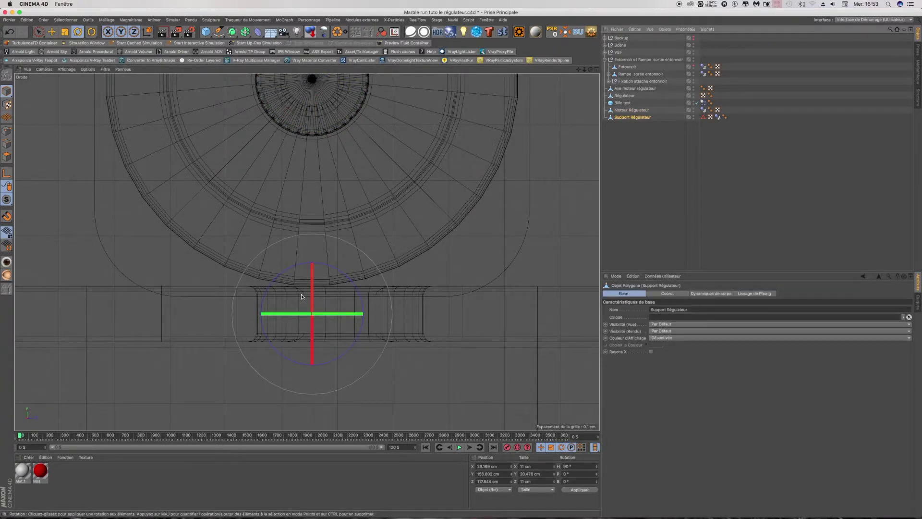
scroll(301, 297, "up", 3)
key("space")
scroll(325, 285, "up", 2)
scroll(324, 284, "up", 1)
left_click_drag(325, 292, 325, 292)
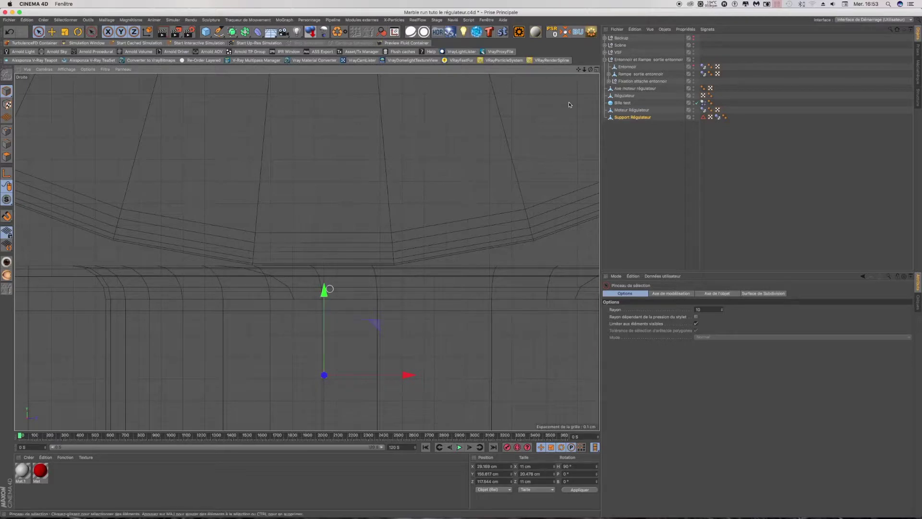
key("o")
key("o")
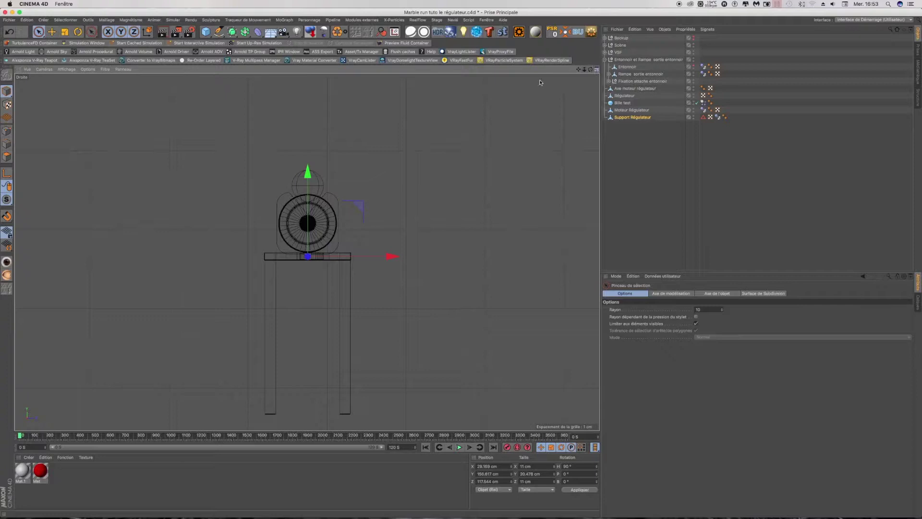
Hide the motor body and switch to polygon mode with the Pinceau de sélection brush.
middle_click(541, 82)
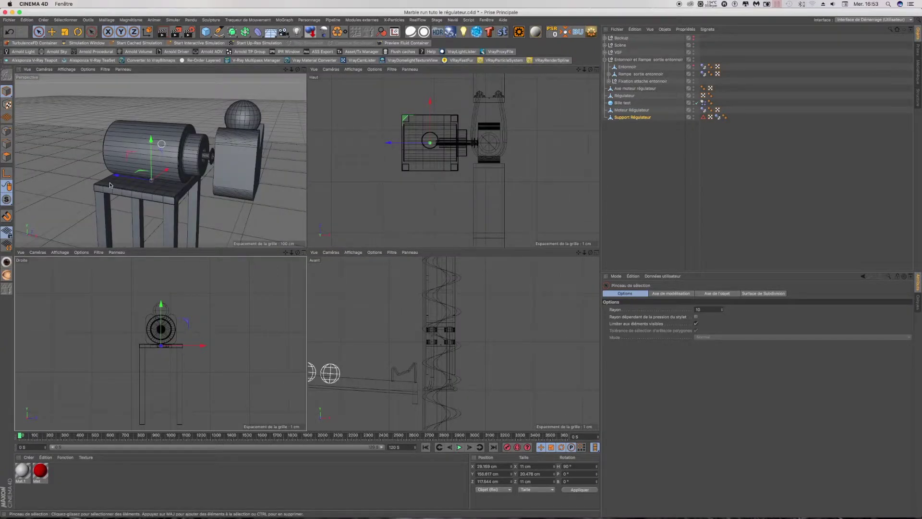
middle_click(306, 74)
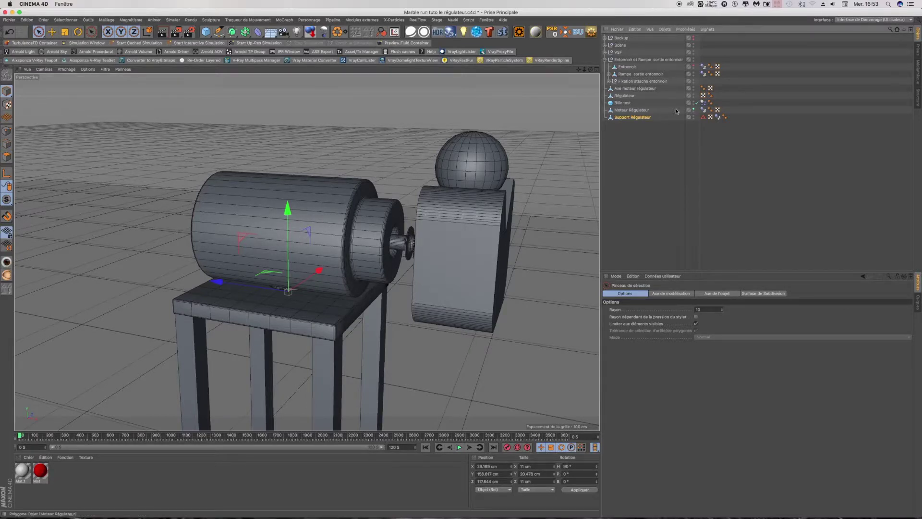
left_click(693, 109)
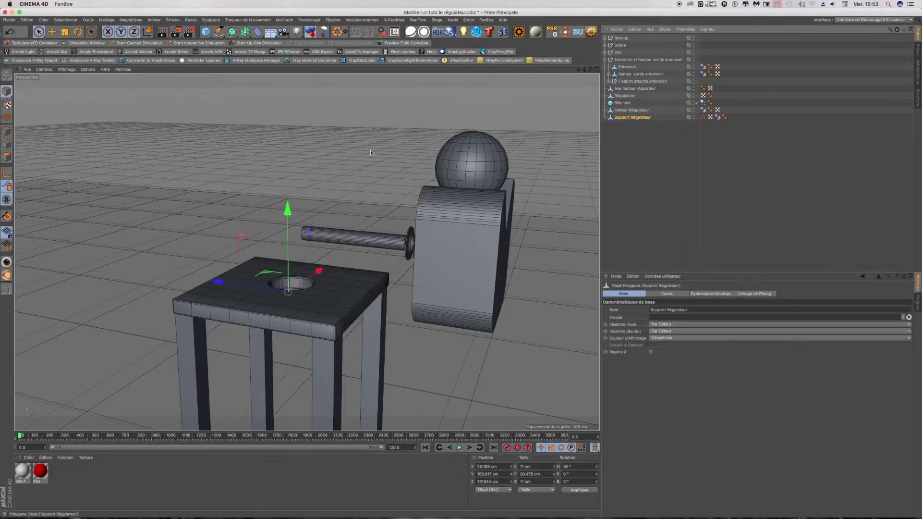
left_click(10, 157)
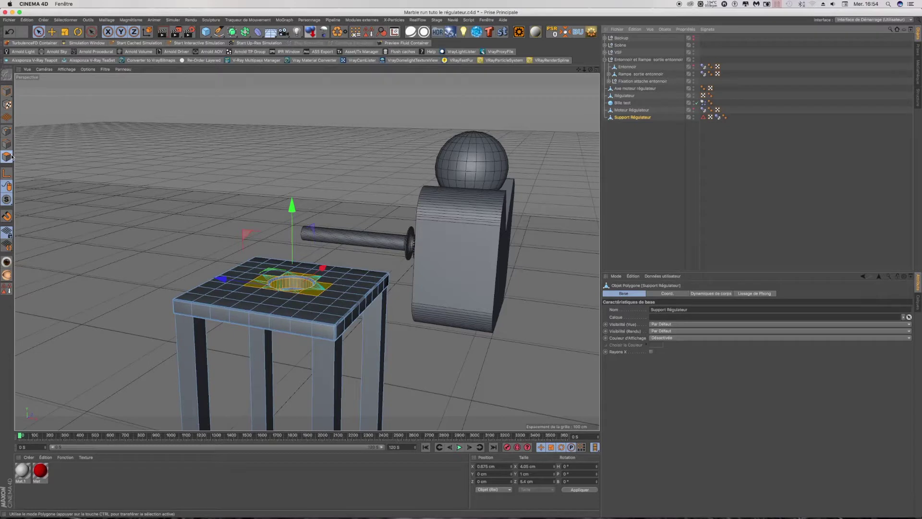
left_click(38, 32)
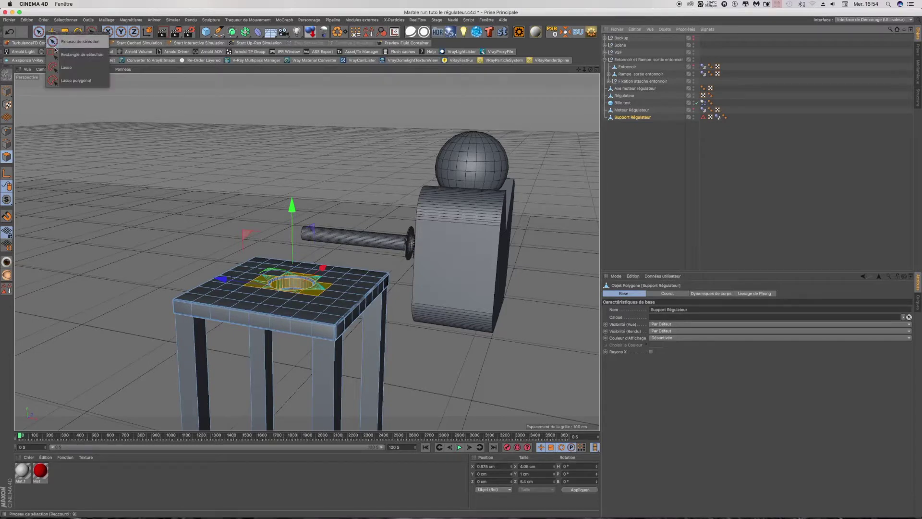
left_click(65, 43)
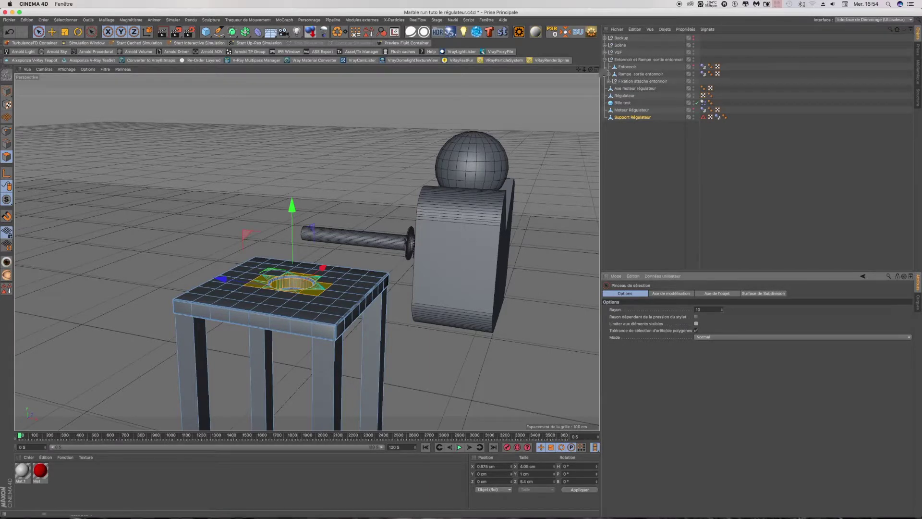
In the Top view, paint-select the polygon ring around the table-top hole and delete it.
left_click(597, 70)
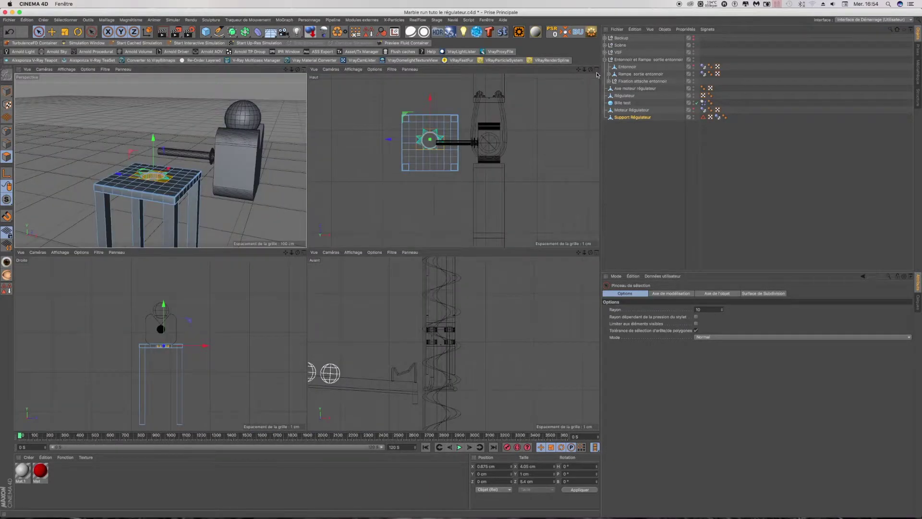
left_click(597, 70)
scroll(238, 213, "up", 3)
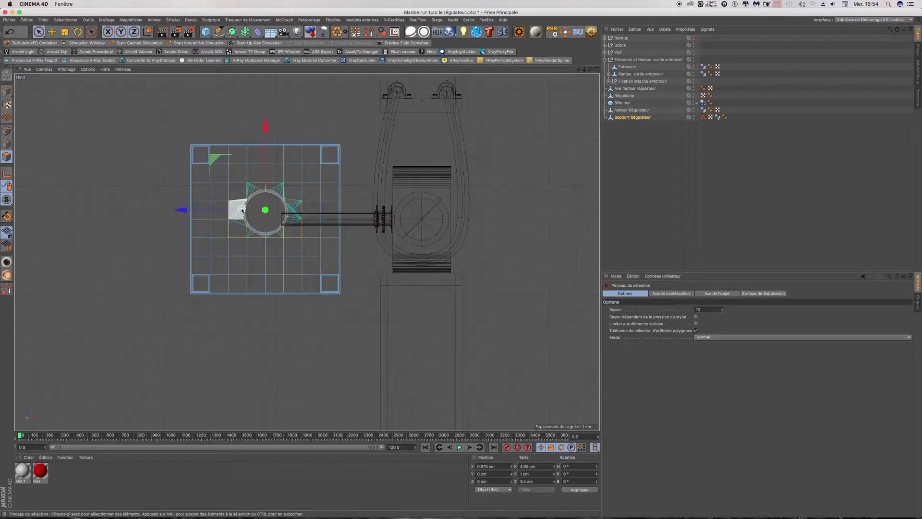
scroll(238, 212, "up", 1)
left_click_drag(239, 187, 241, 235)
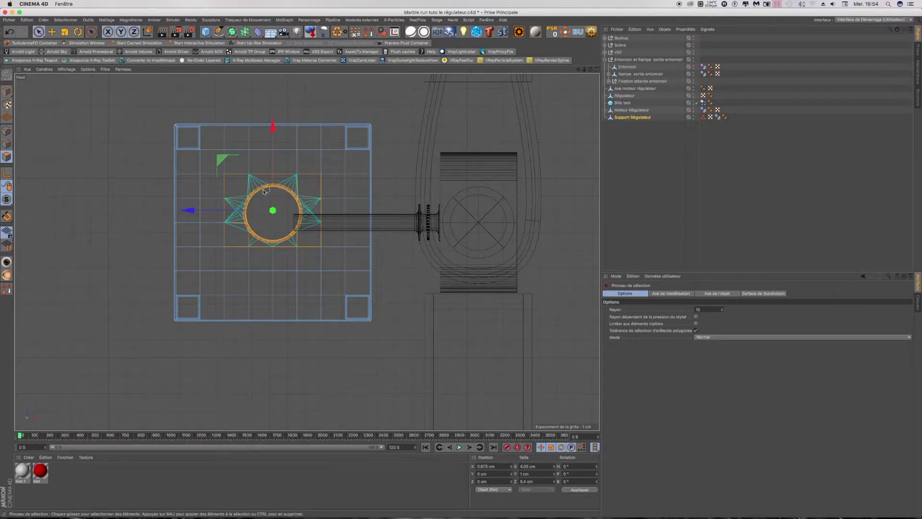
key("Delete")
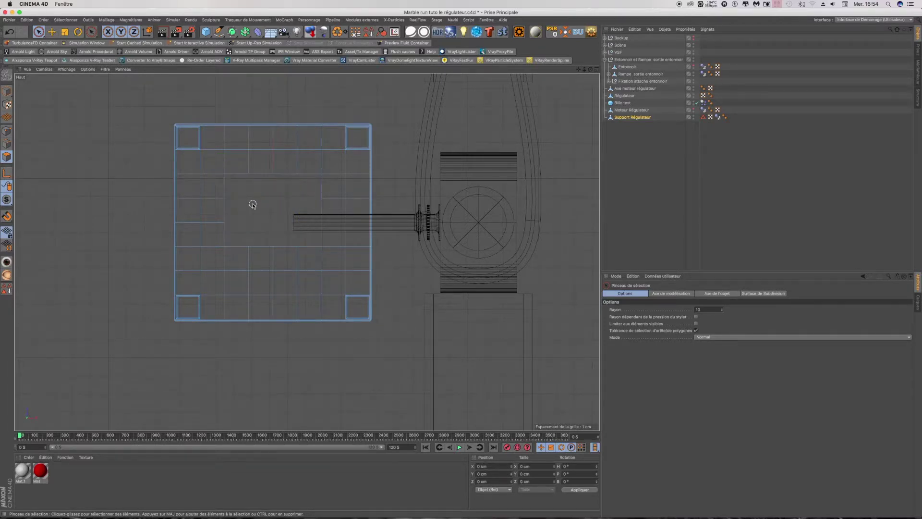
left_click(597, 70)
left_click(696, 324)
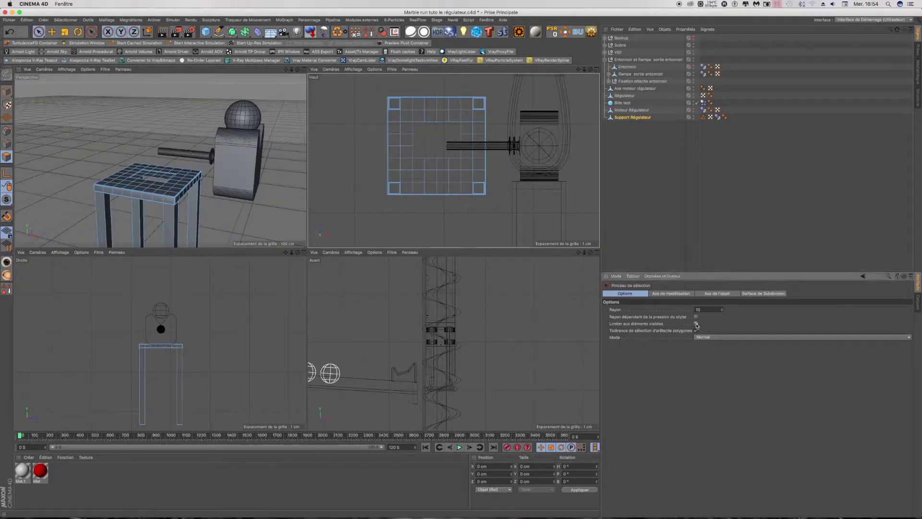
Cap the support table's top hole with Fermer le trou polygonal.
left_click(303, 70)
right_click(260, 175)
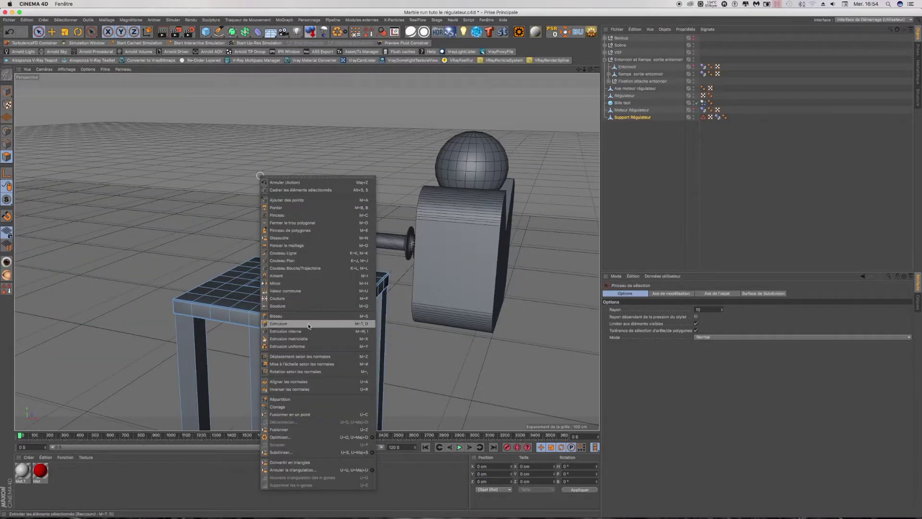
left_click(308, 222)
scroll(294, 292, "up", 3)
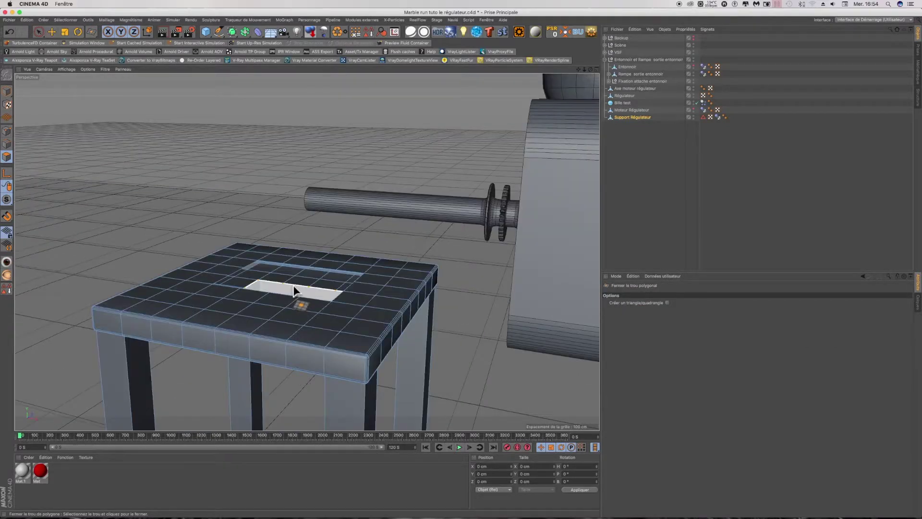
left_click(295, 265)
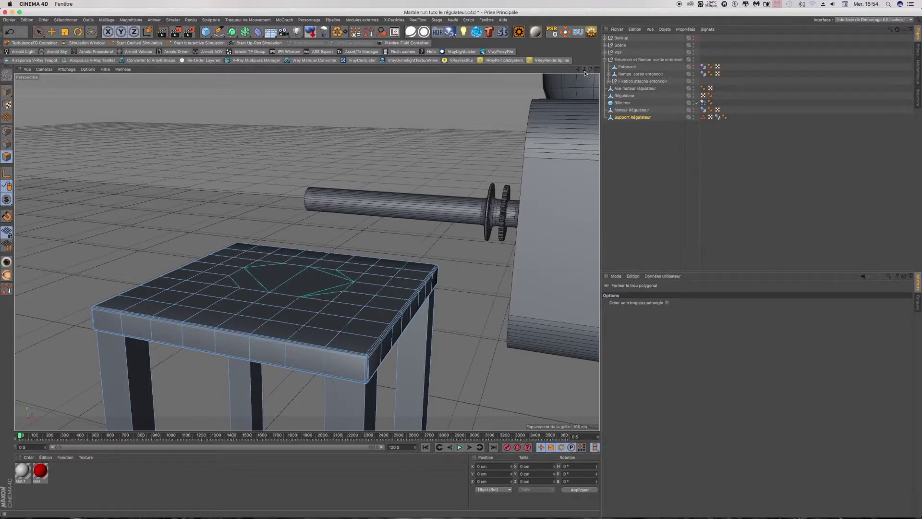
View the capped table top from above and hide the motor shaft.
left_click_drag(585, 73, 585, 71)
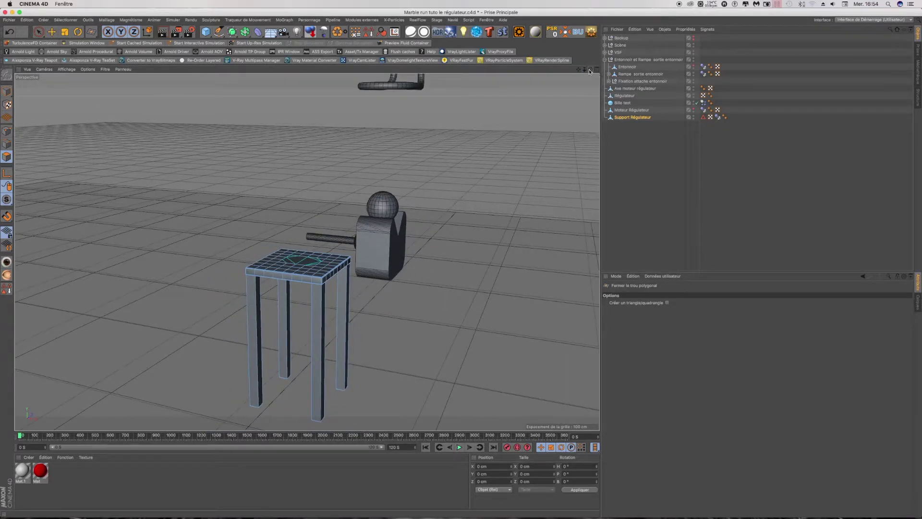
left_click_drag(307, 252, 356, 236, "alt")
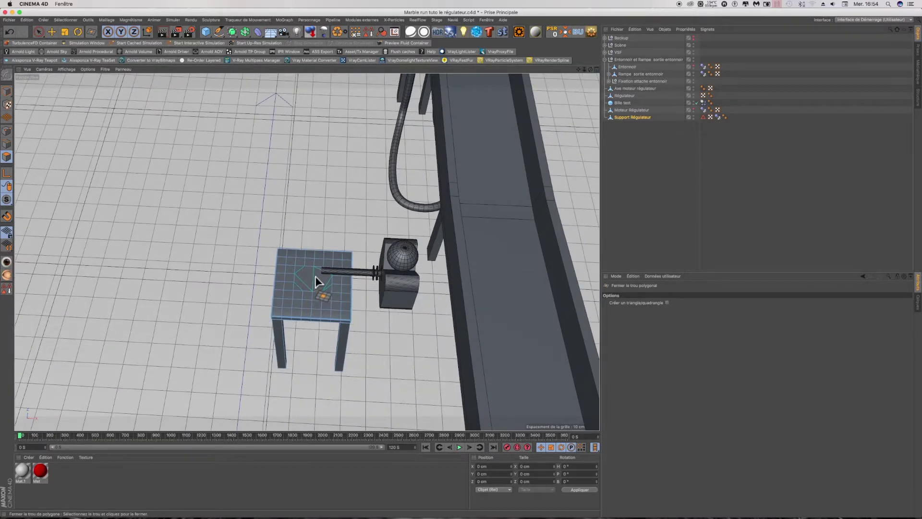
scroll(316, 281, "up", 3)
scroll(316, 282, "up", 3)
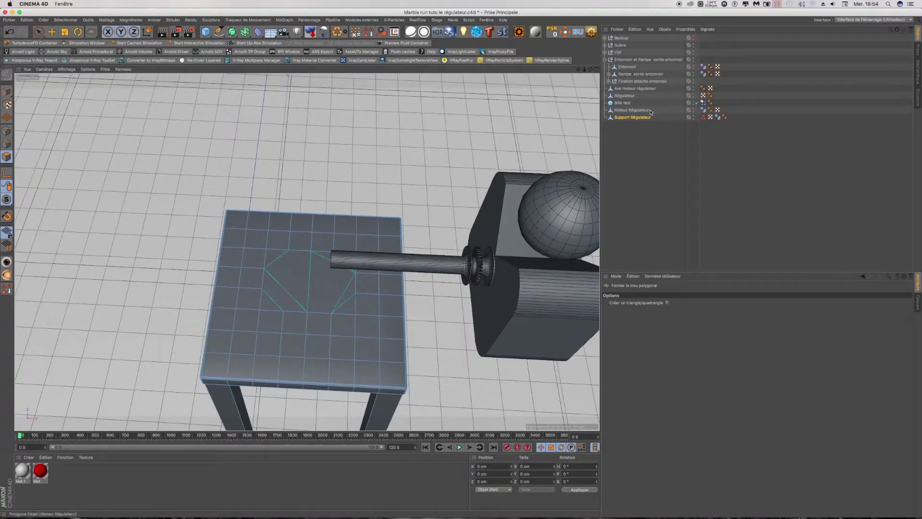
left_click(693, 87)
scroll(327, 275, "up", 3)
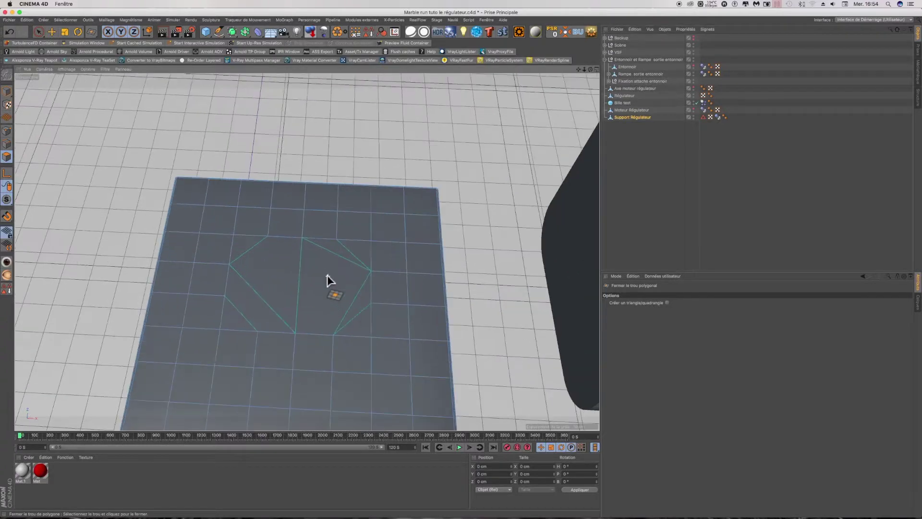
left_click(107, 21)
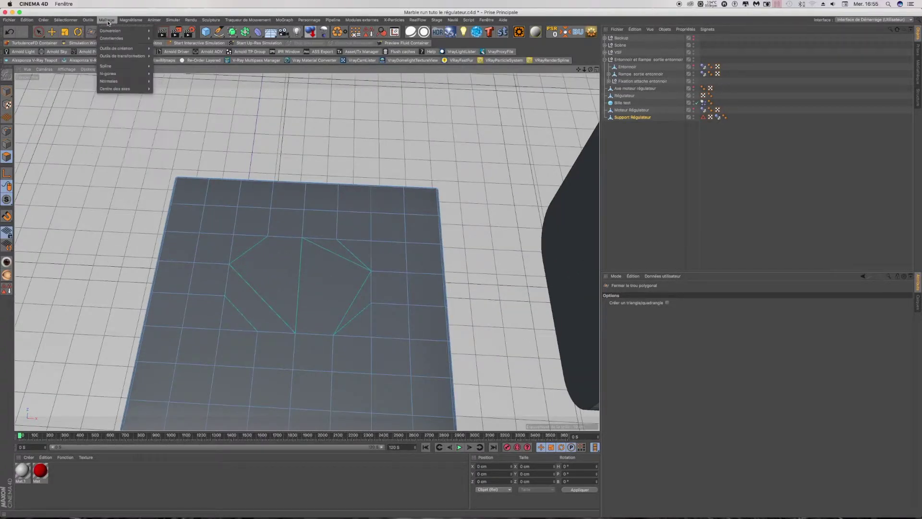
mouse_move(117, 48)
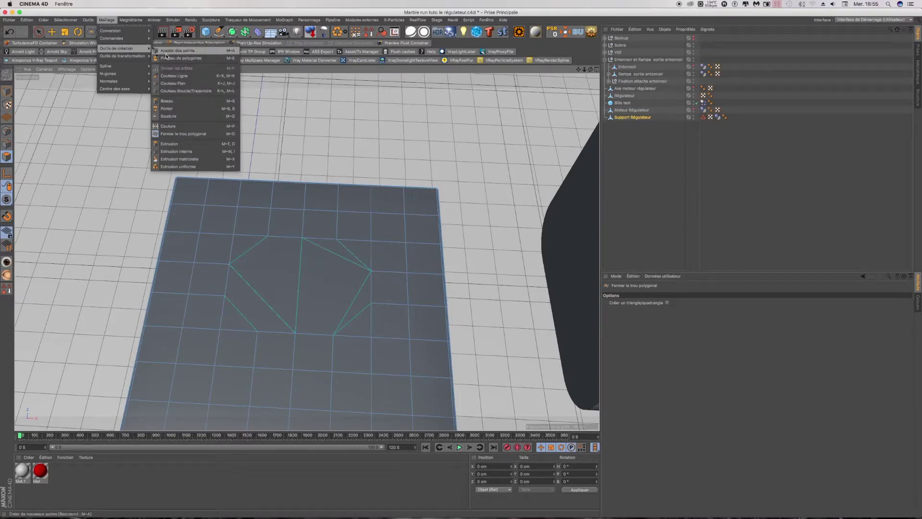
Draw quad edges with Pinceau de polygones across the capped hole, linking octagon corners to the grid.
left_click(167, 59)
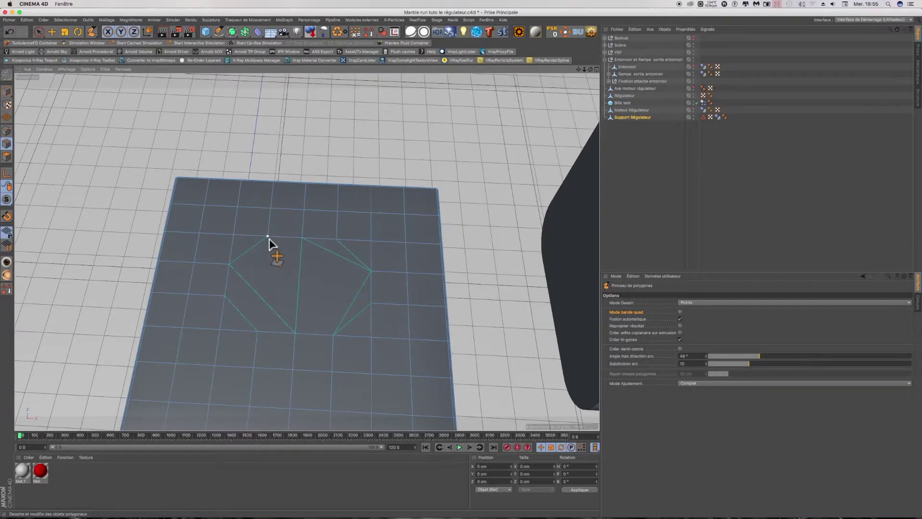
left_click(257, 331)
left_click(296, 333)
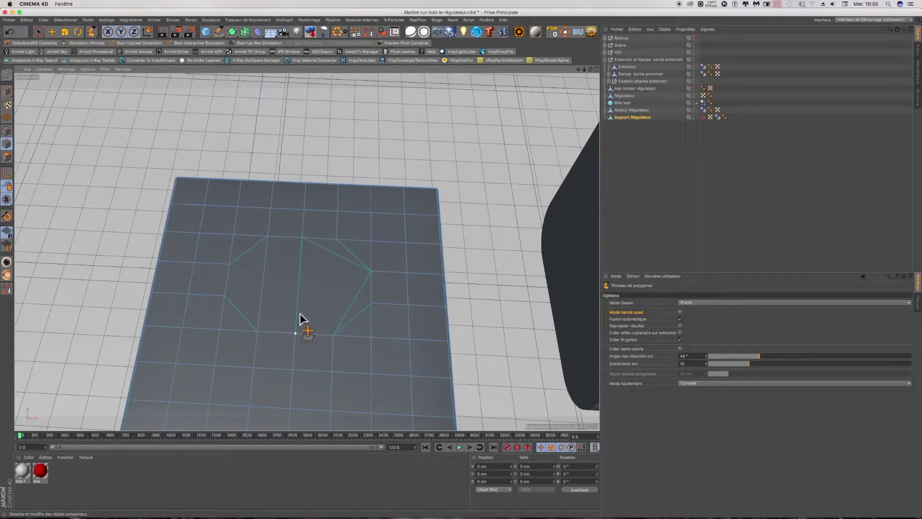
left_click(301, 238)
left_click(336, 239)
left_click(333, 336)
left_click(371, 303)
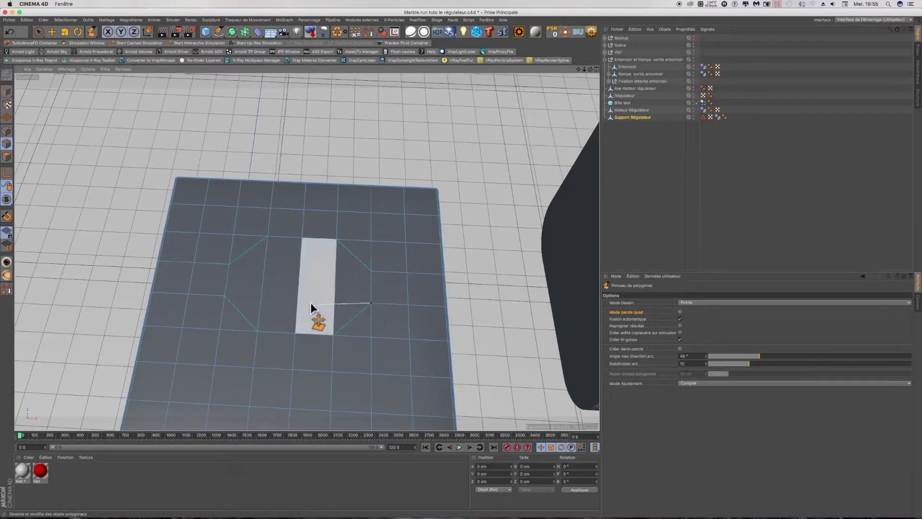
left_click(227, 295)
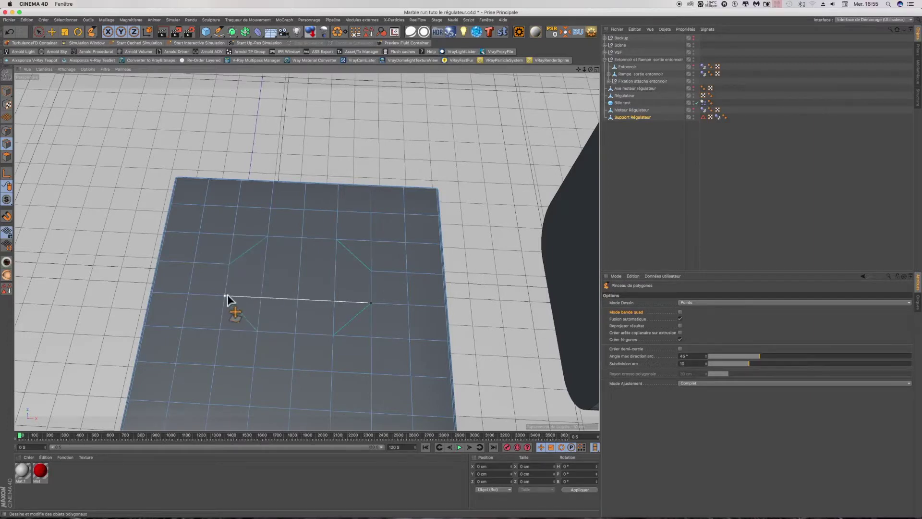
key("ctrl+z")
left_click(229, 264)
key("Escape")
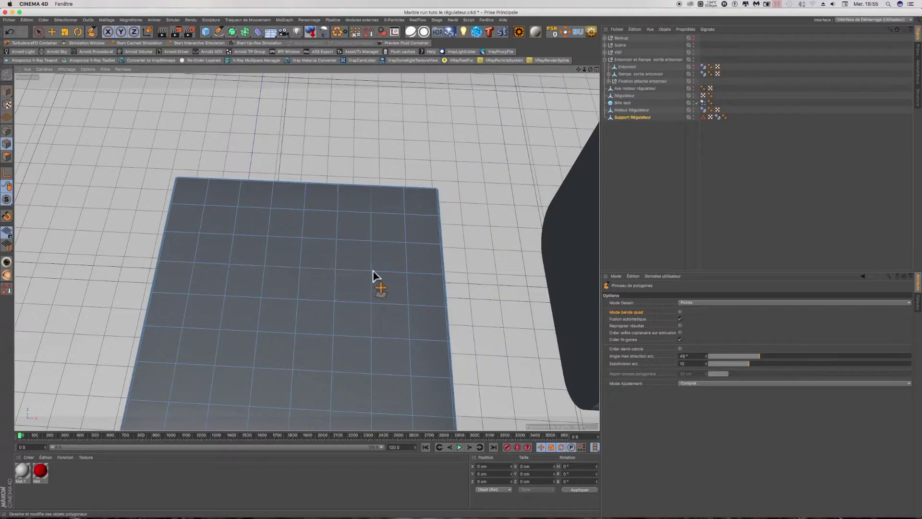
left_click_drag(306, 249, 307, 251, "alt")
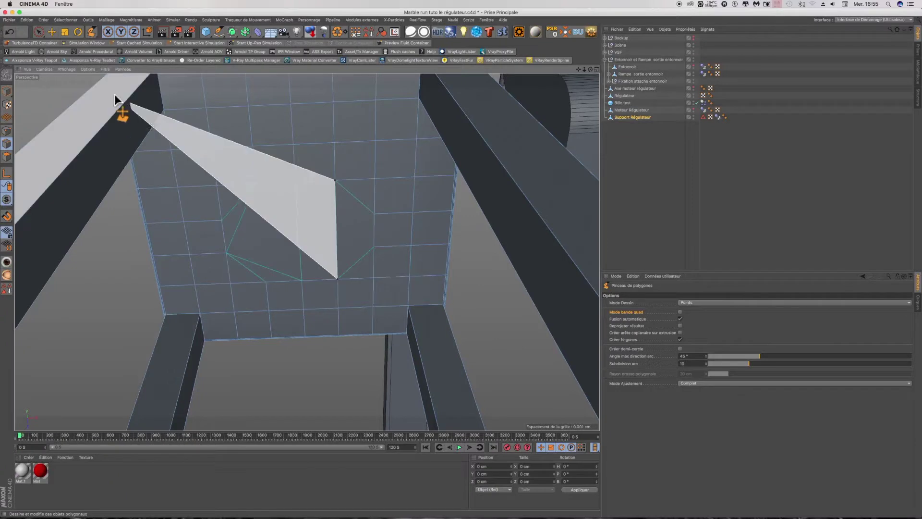
Cut quad edges across the table's underside with the Polygon Pen, removing a stray diagonal.
left_click(12, 35)
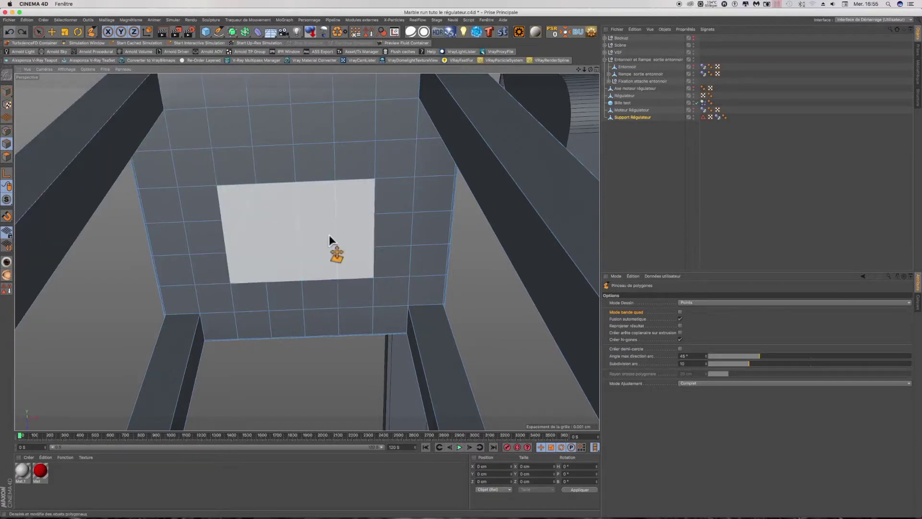
left_click(335, 182)
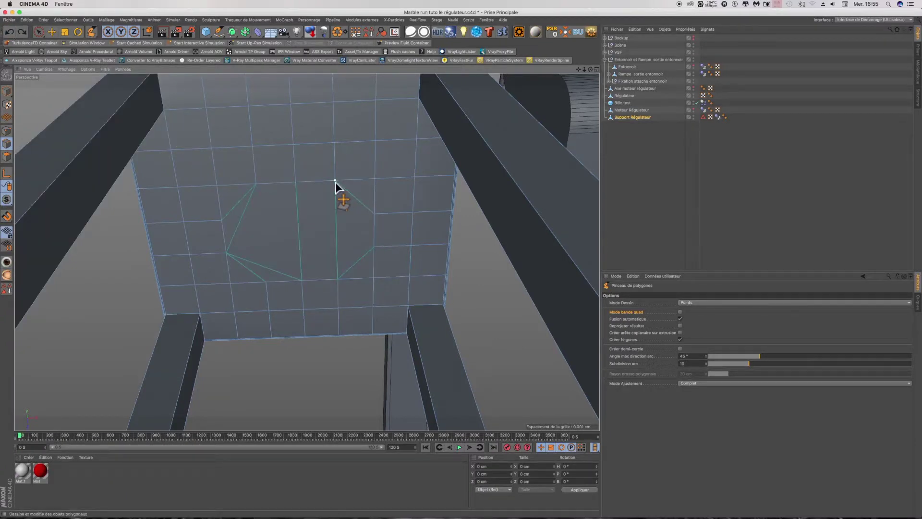
left_click(339, 280)
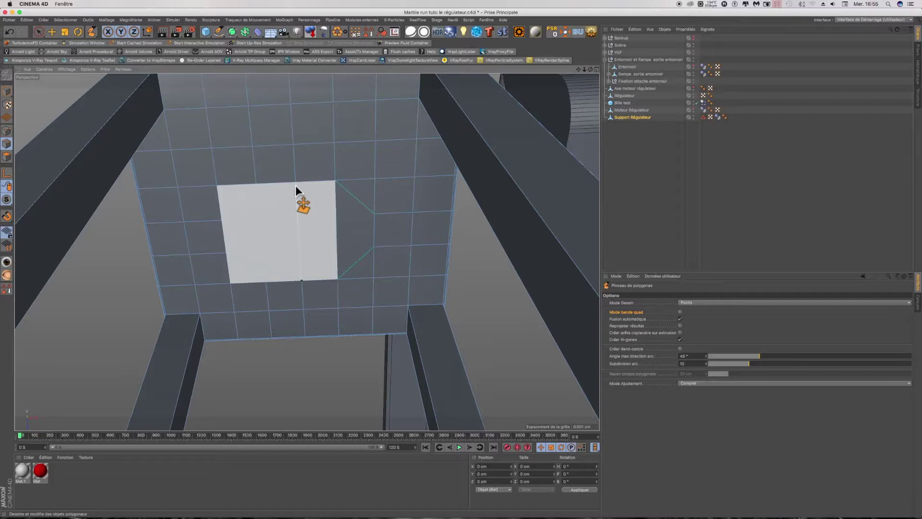
left_click(295, 184)
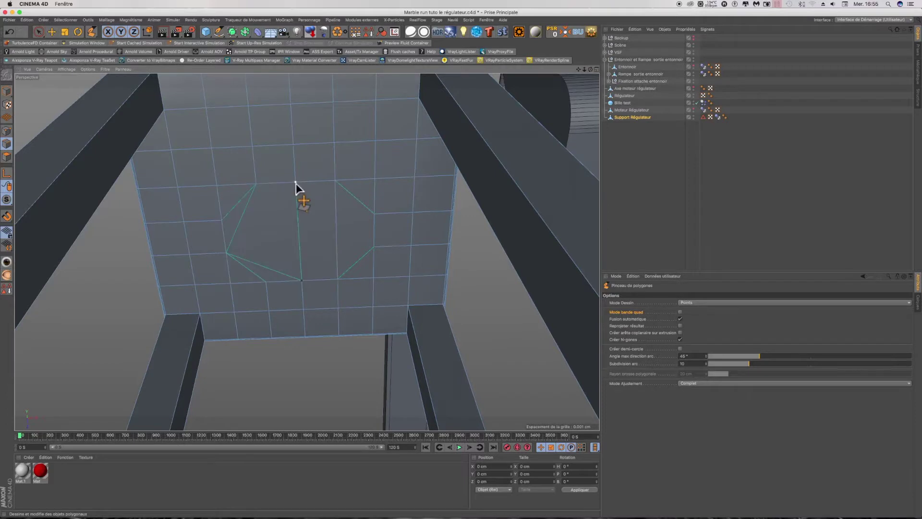
left_click(257, 190)
key("ctrl+z")
left_click(374, 215)
Switch to Points mode with the Live Selection brush.
key("Escape")
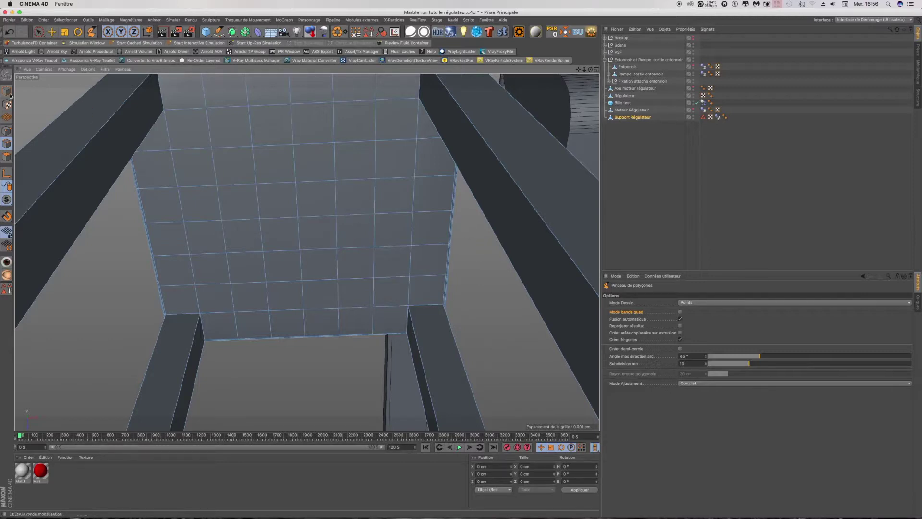
left_click(7, 131)
left_click(38, 32)
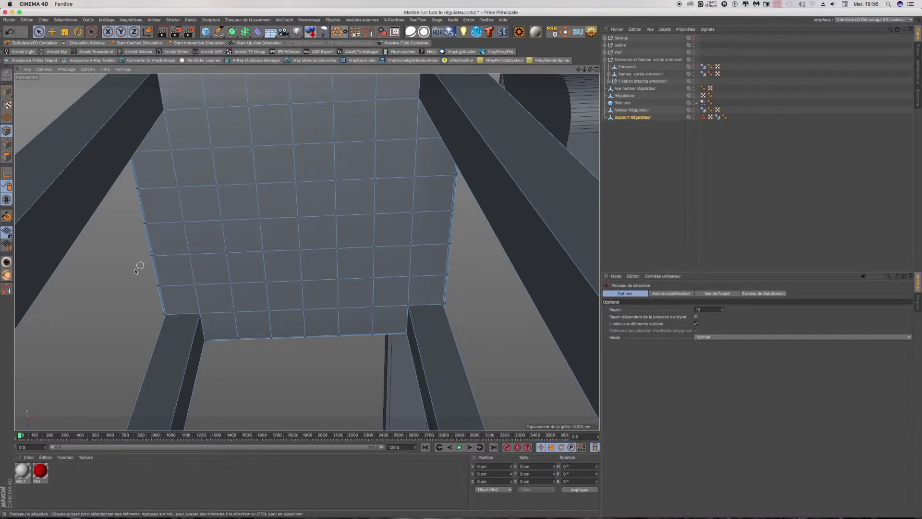
Run Optimize (U~O) on the support table mesh to merge duplicate points, then return to Model mode.
right_click(113, 269)
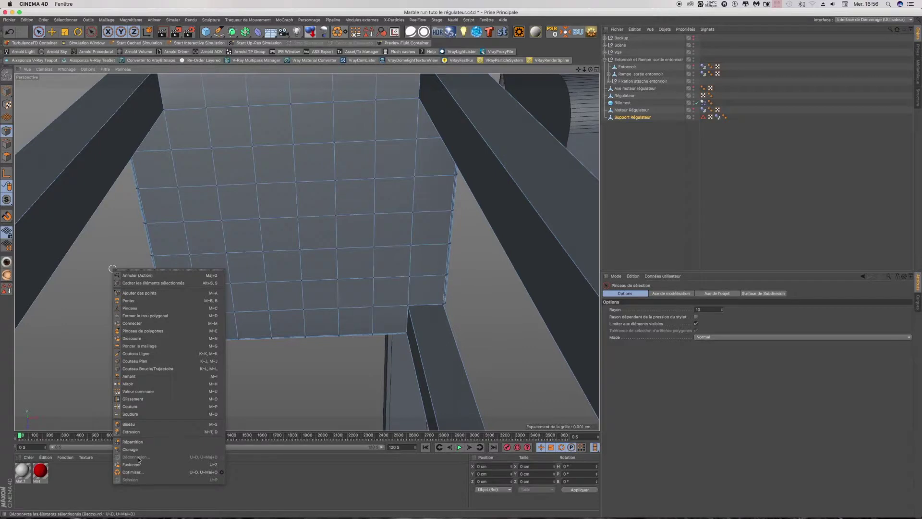
left_click(8, 33)
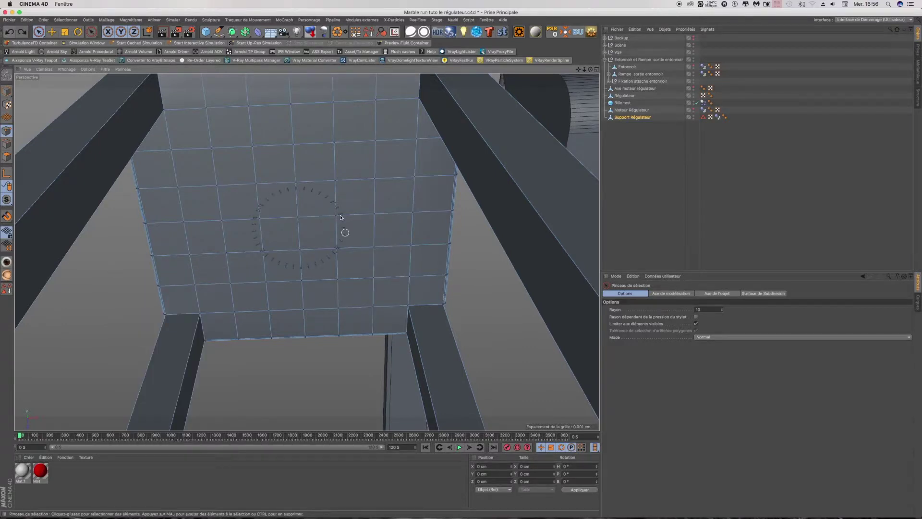
key("u")
key("o")
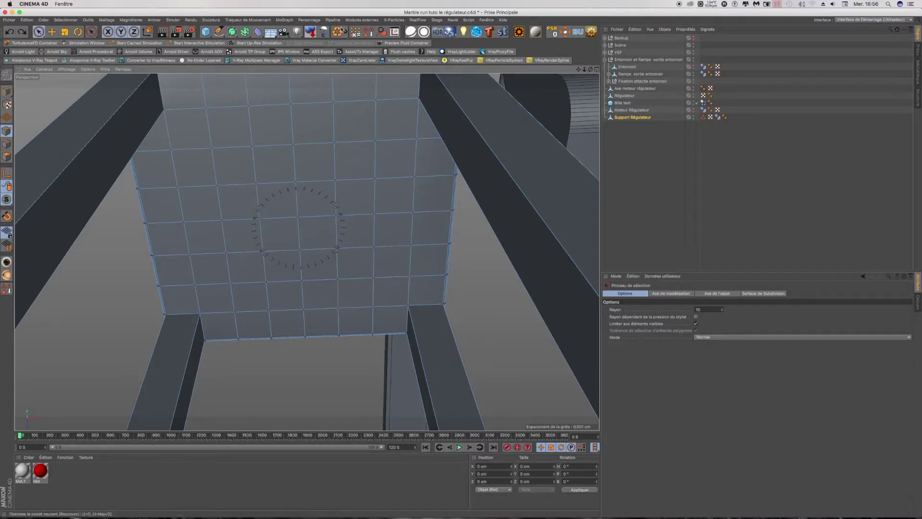
left_click(8, 32)
right_click(89, 262)
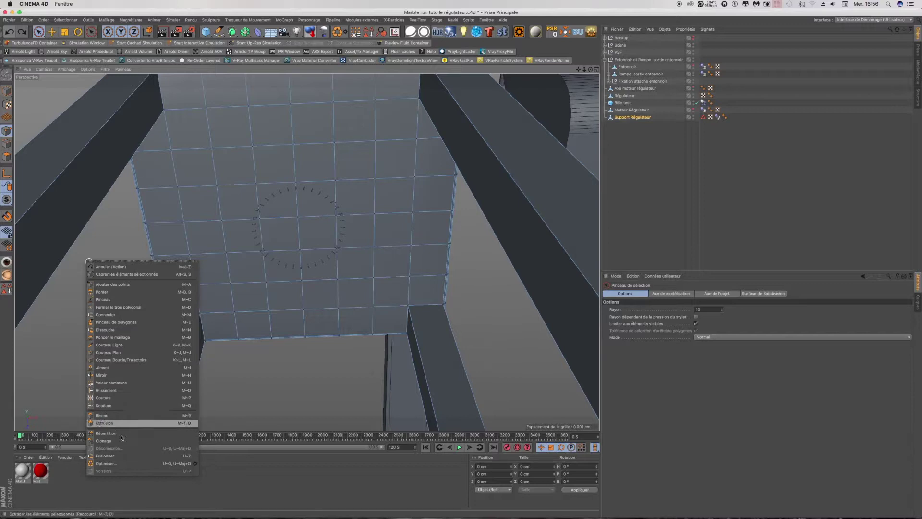
left_click(120, 461)
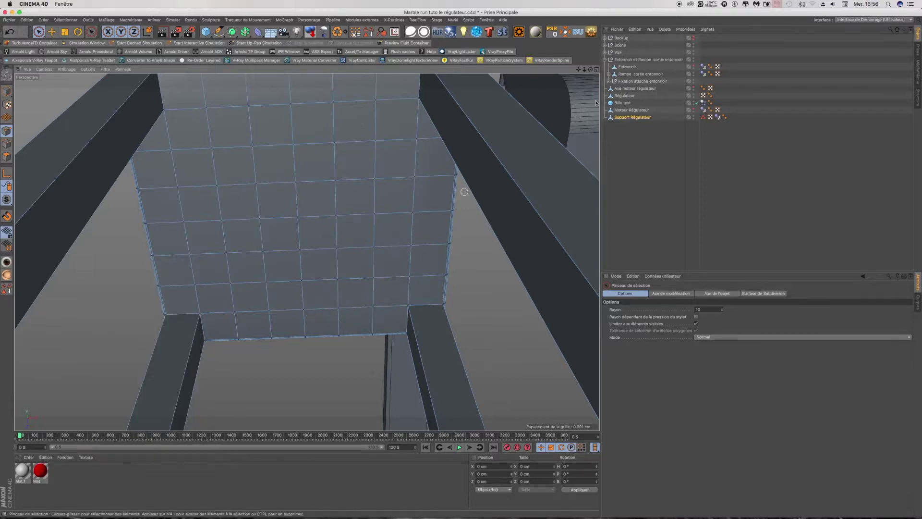
left_click(7, 93)
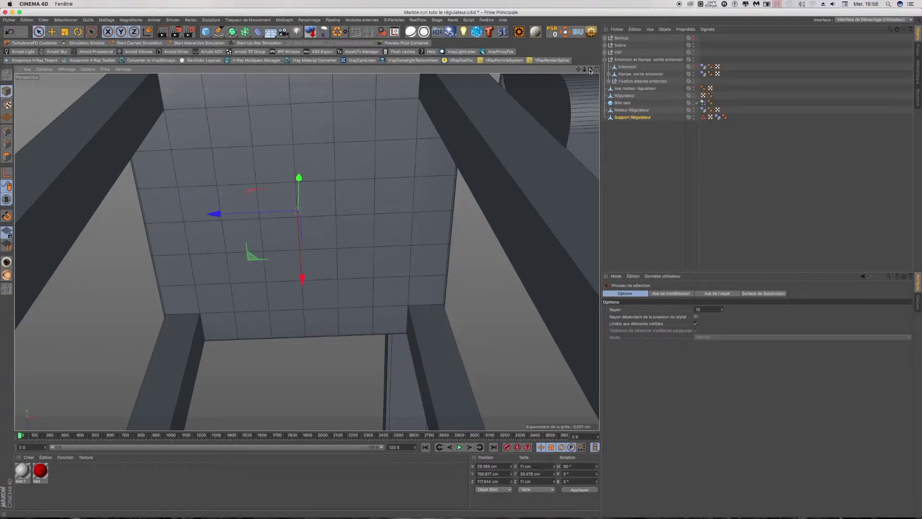
Make Axe moteur régulateur and Moteur Régulateur visible again in the viewport.
left_click_drag(591, 69, 670, 102)
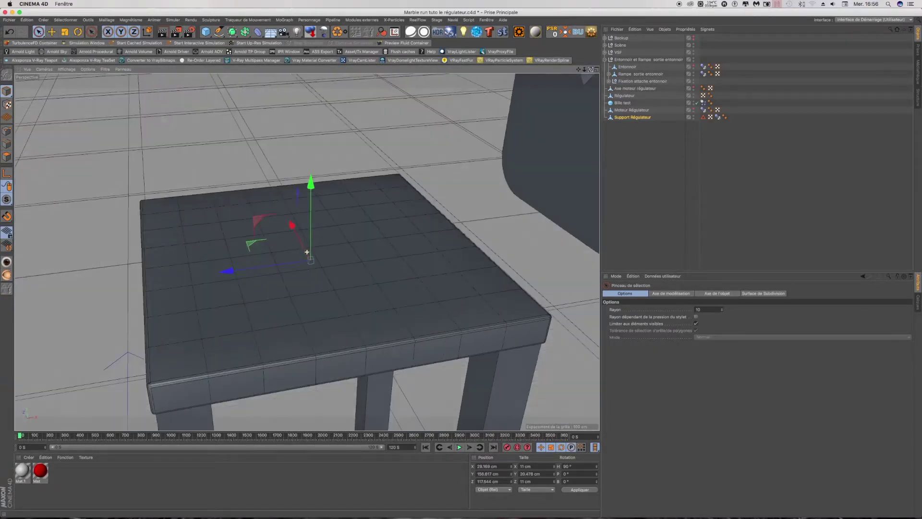
left_click(694, 87)
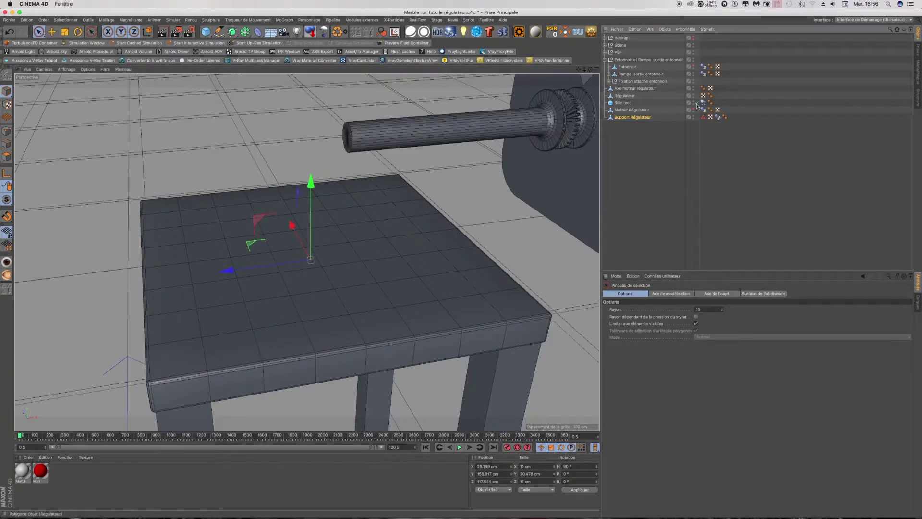
left_click(693, 109)
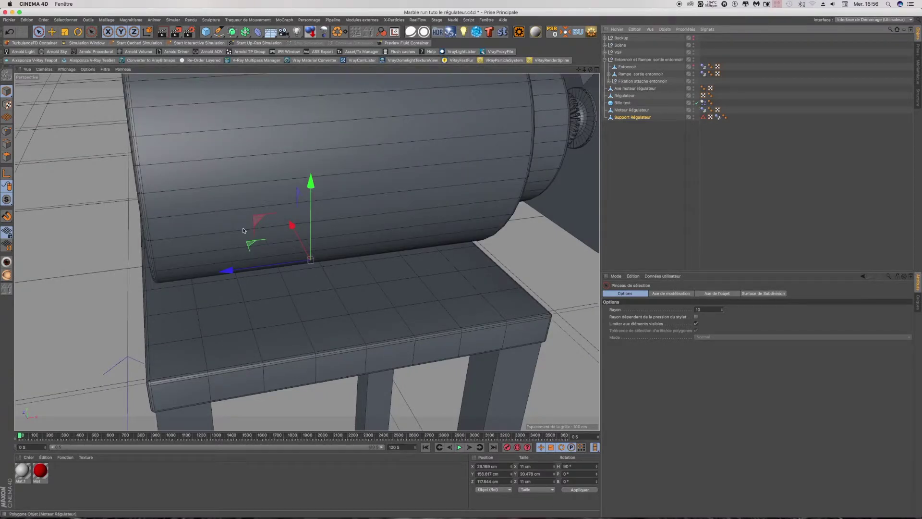
scroll(243, 231, "down", 5)
scroll(245, 230, "down", 2)
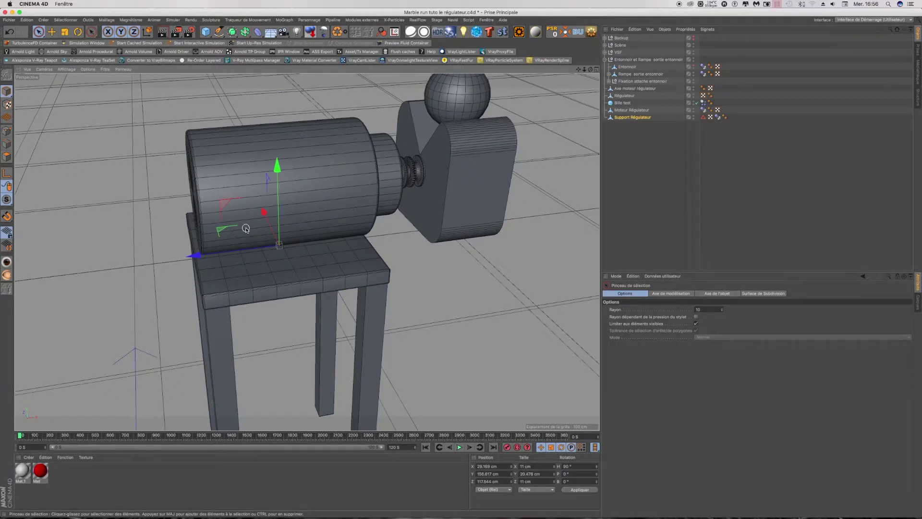
scroll(246, 229, "down", 2)
Orbit around the motor and support table to inspect the assembly from several sides.
left_click_drag(251, 223, 307, 252, "alt")
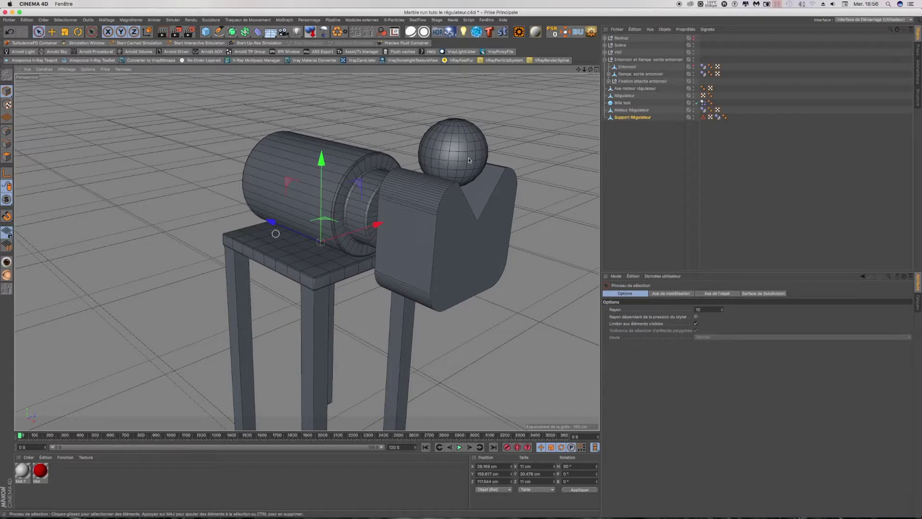
left_click_drag(591, 69, 307, 252)
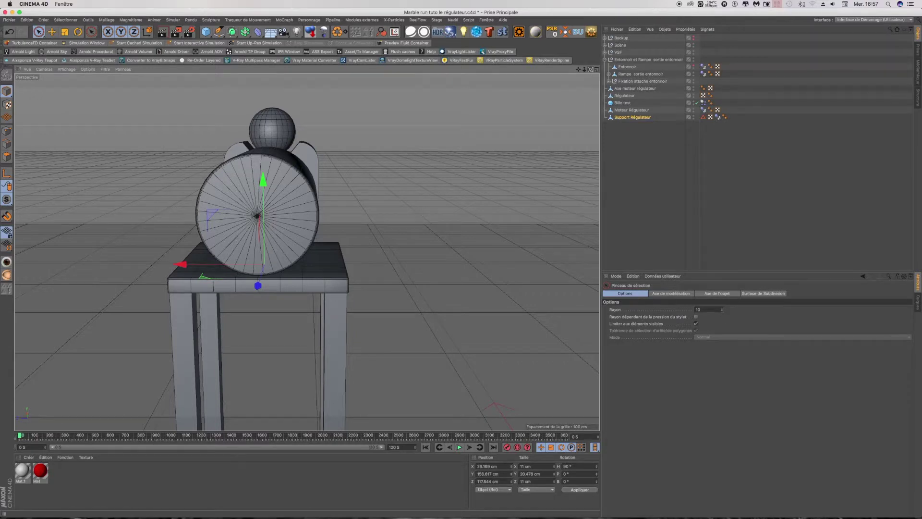
left_click_drag(591, 72, 197, 200)
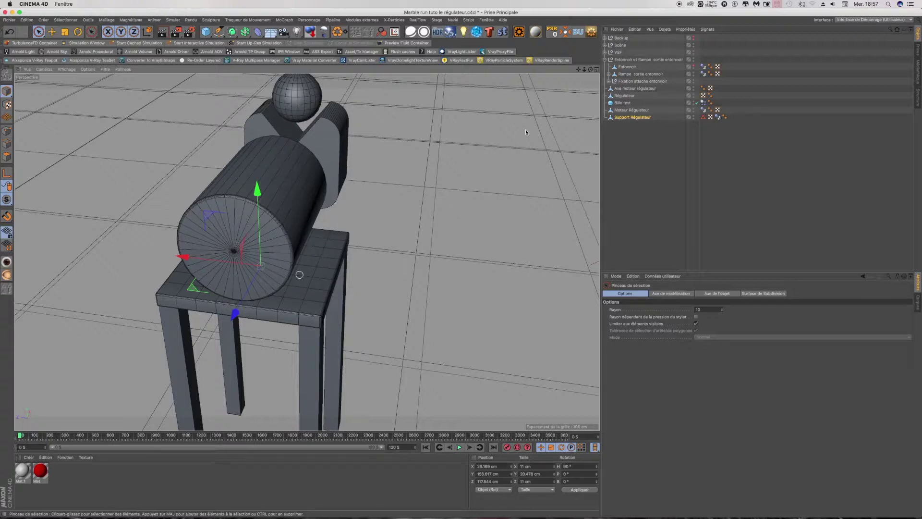
left_click_drag(591, 69, 307, 251)
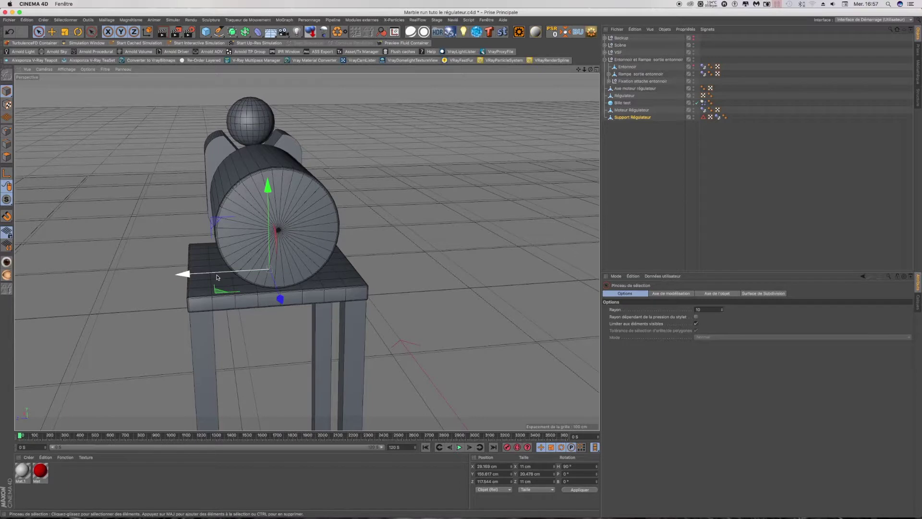
left_click_drag(591, 71, 539, 87)
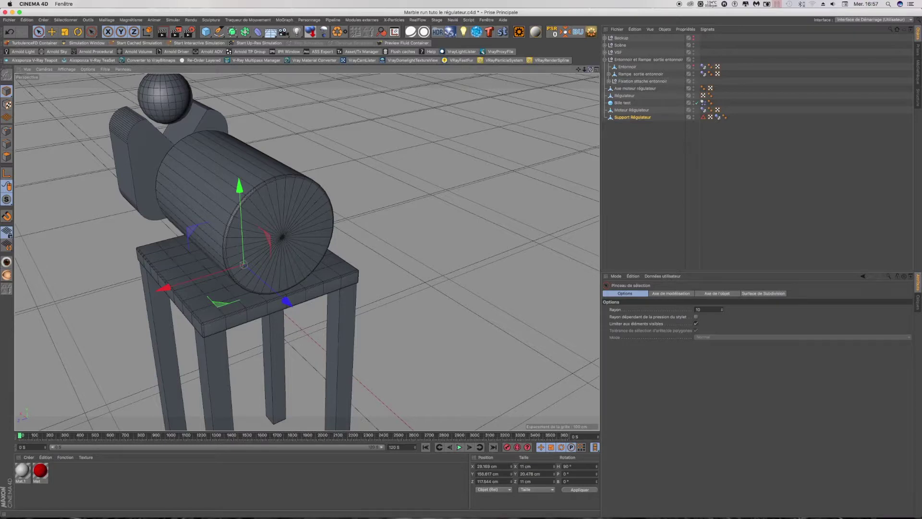
left_click_drag(591, 70, 538, 77)
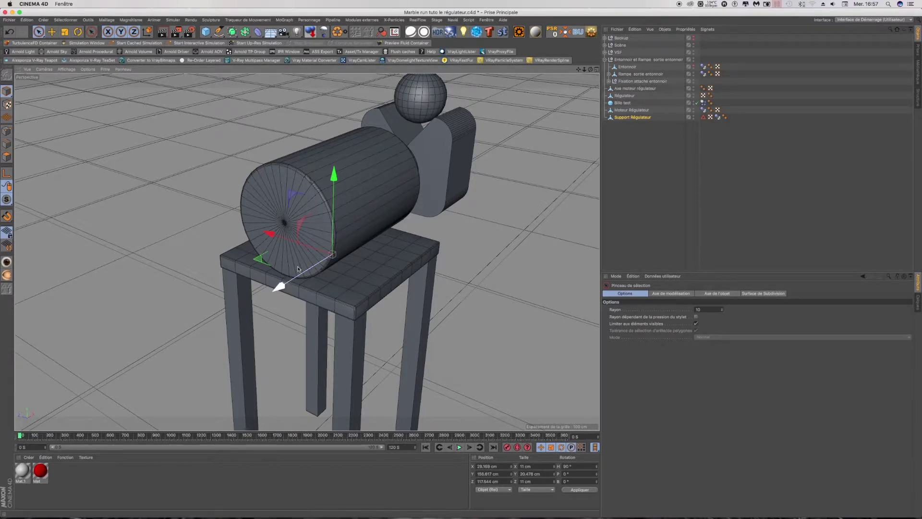
left_click_drag(579, 70, 579, 71)
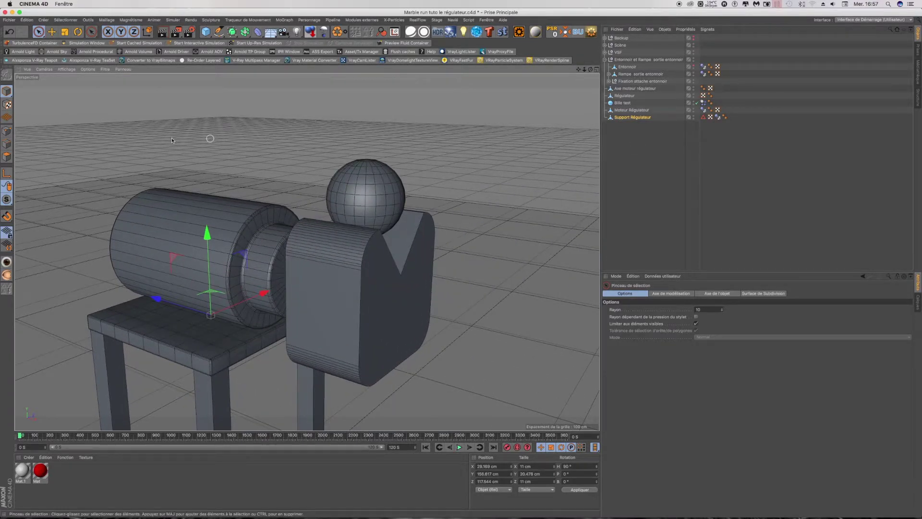
Collapse the Entonnoir et Rampe sortie entonnoir group, keeping Support Régulateur at the top.
scroll(171, 139, "down", 3)
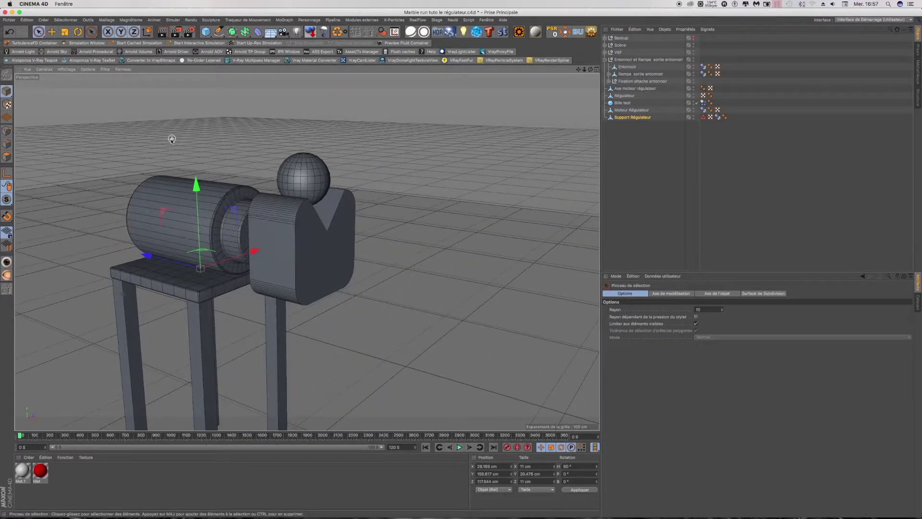
left_click(628, 117)
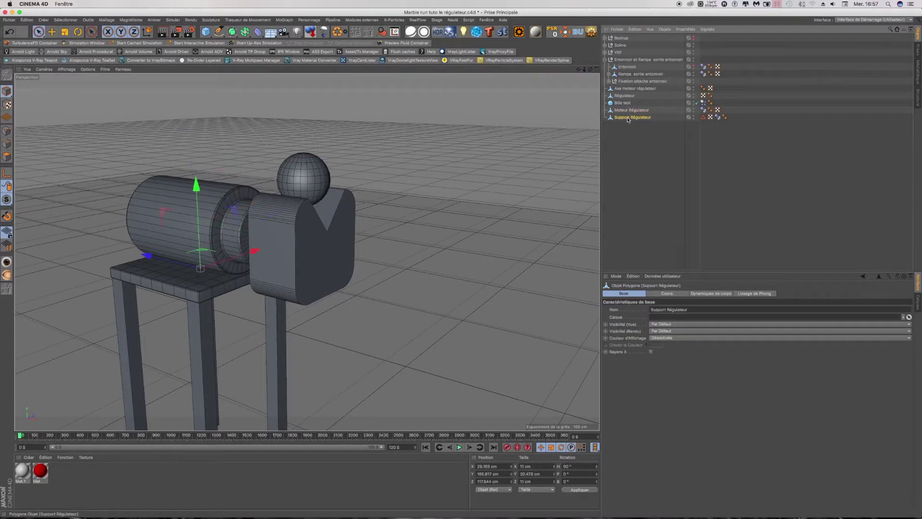
left_click(605, 59)
left_click(634, 66)
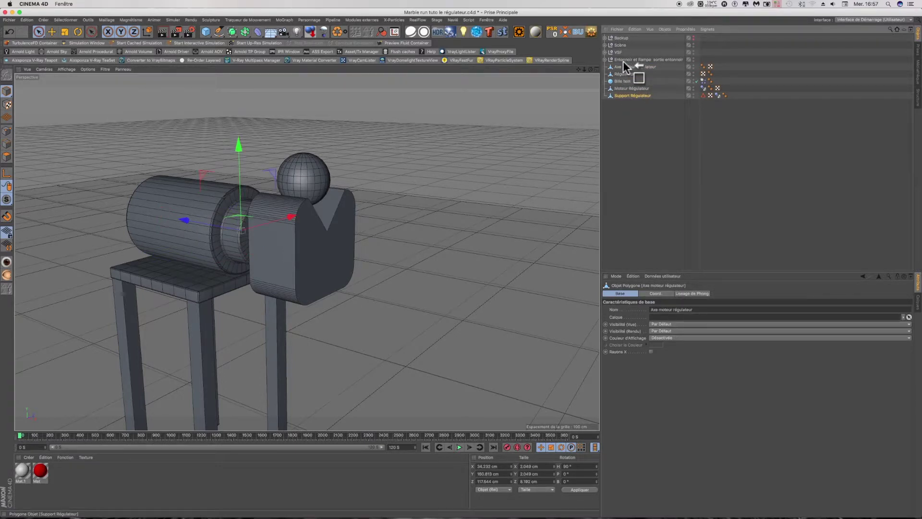
key("ctrl+z")
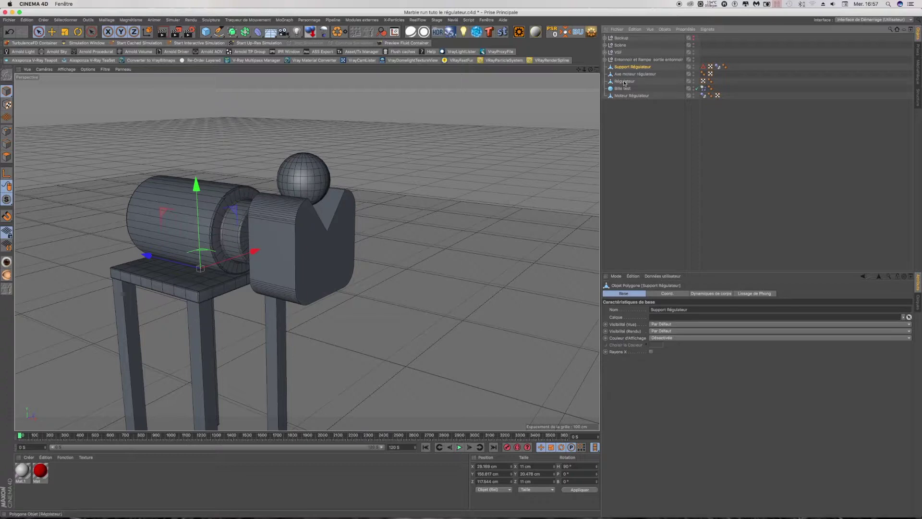
Move Régulateur to the bottom and reposition Axe moteur régulateur, with Moteur Régulateur leading.
left_click_drag(624, 82, 622, 112)
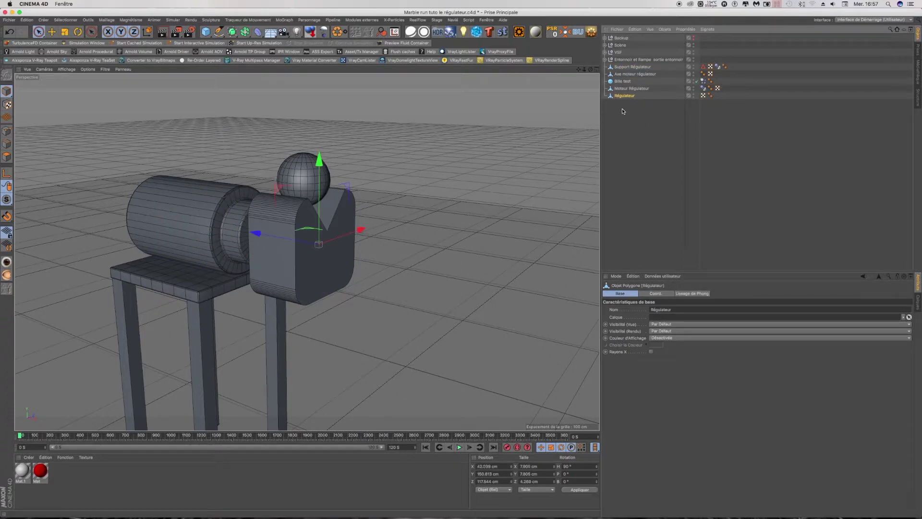
mouse_move(634, 74)
left_mouse_down()
mouse_move(625, 91)
mouse_move(626, 70)
left_mouse_up()
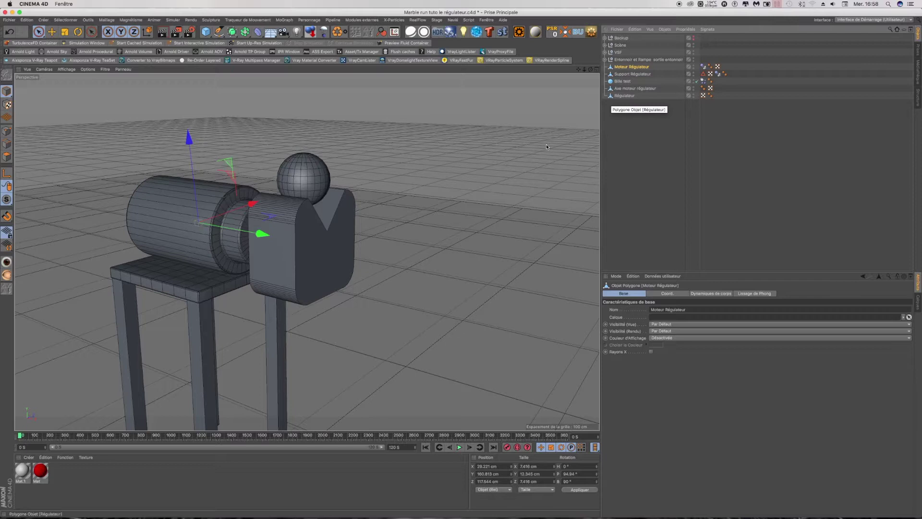
left_click(623, 96)
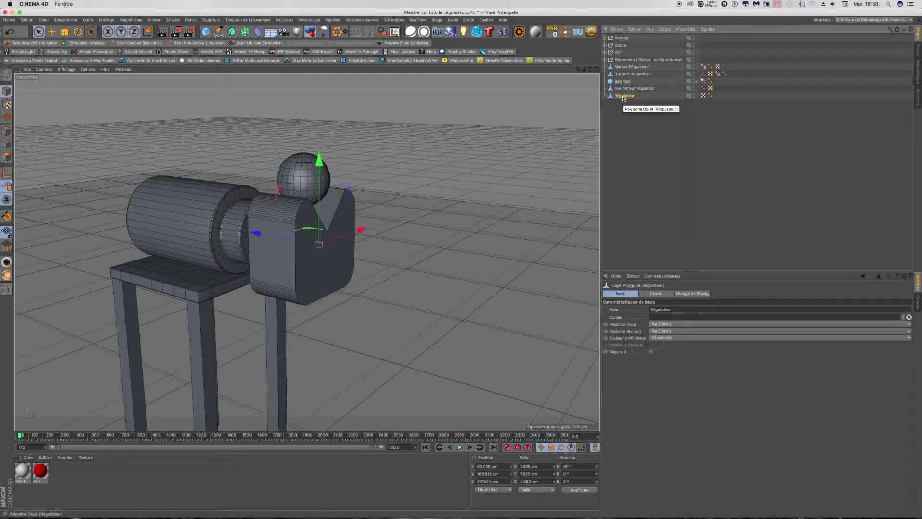
left_click(650, 68)
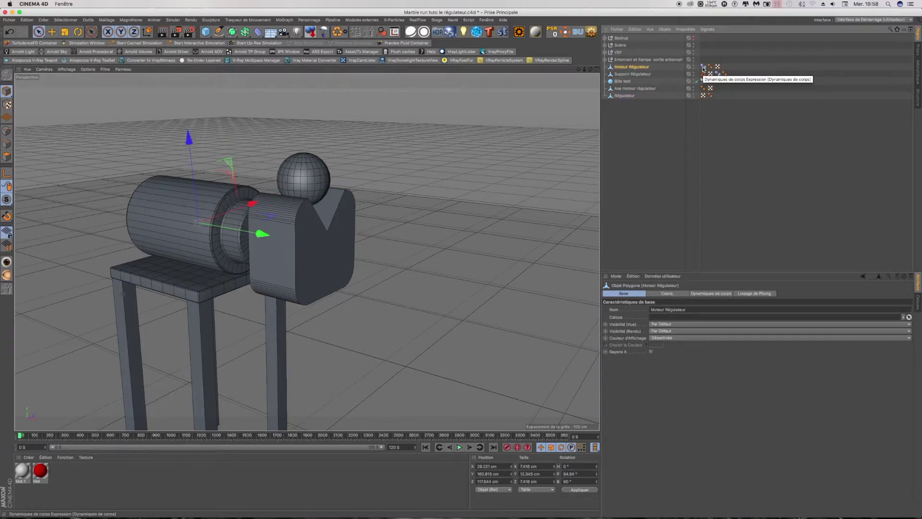
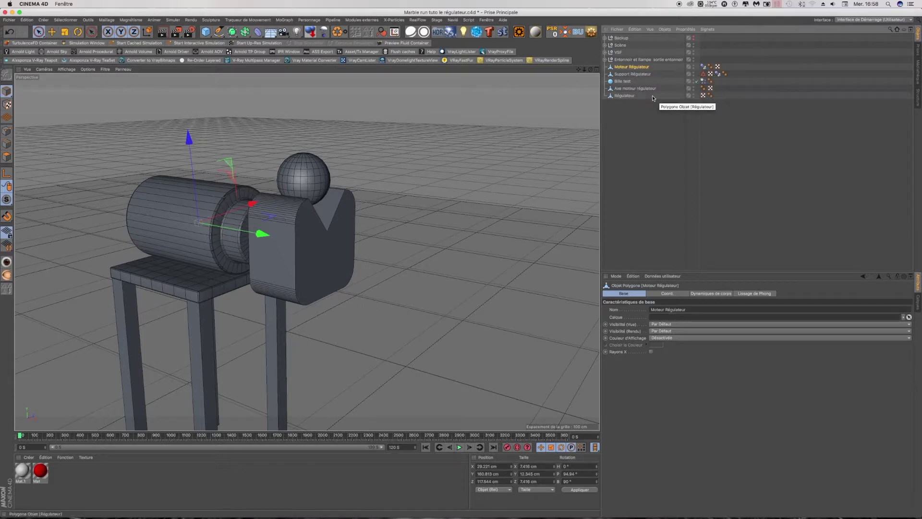
Give Régulateur a Corps rigide tag with collision Forme set to Maillage en déplacement.
left_click(627, 95)
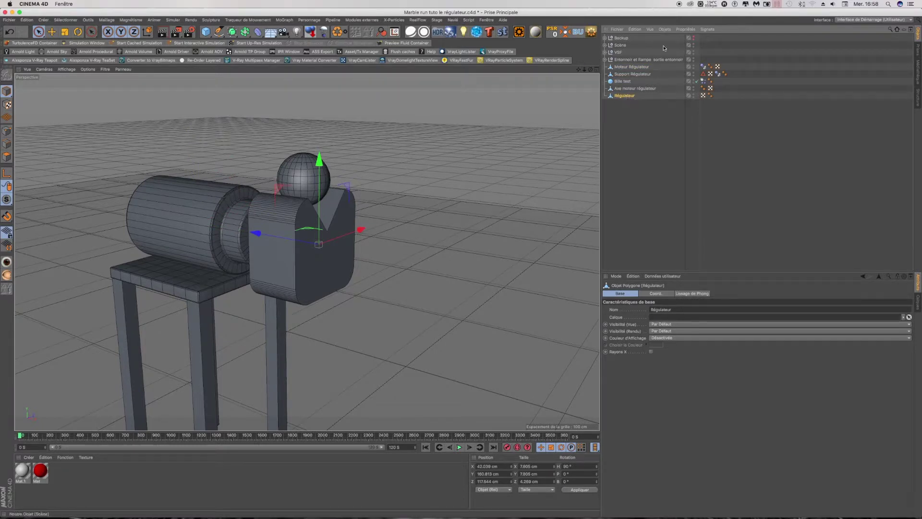
left_click(684, 30)
mouse_move(704, 176)
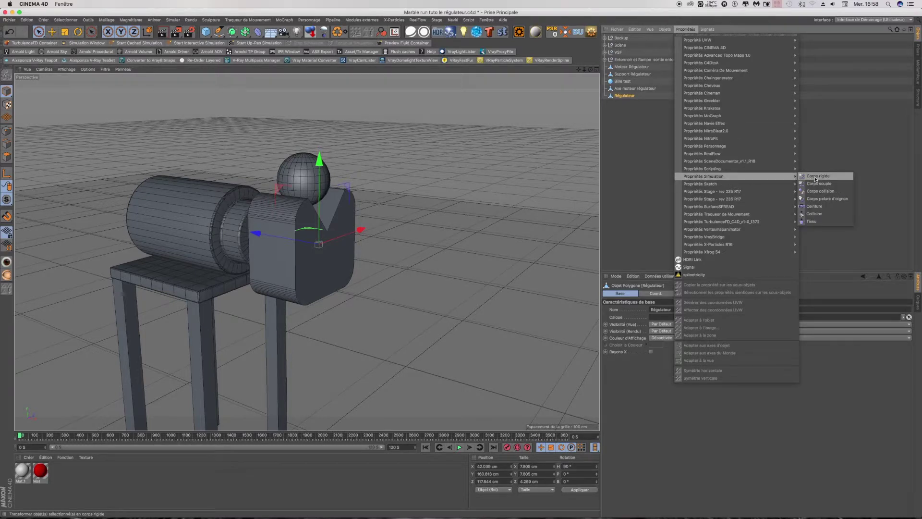
left_click(815, 176)
left_click(668, 299)
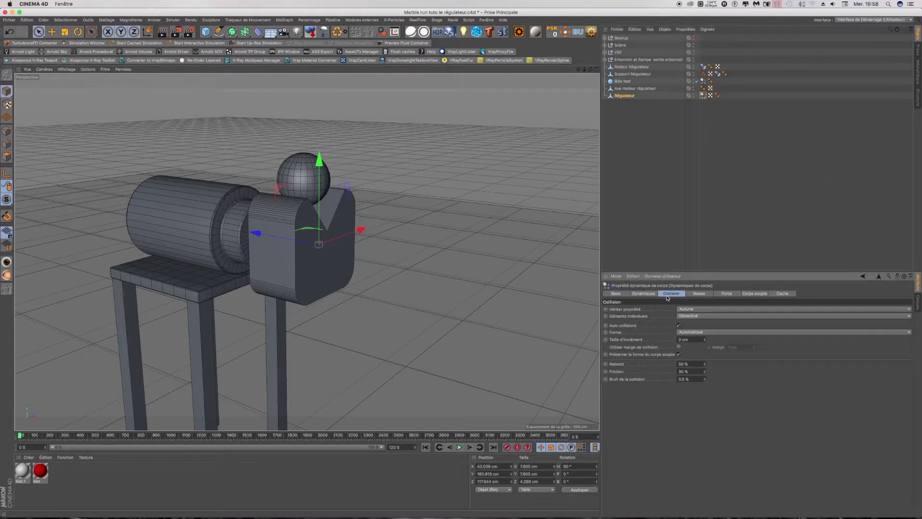
left_click(685, 331)
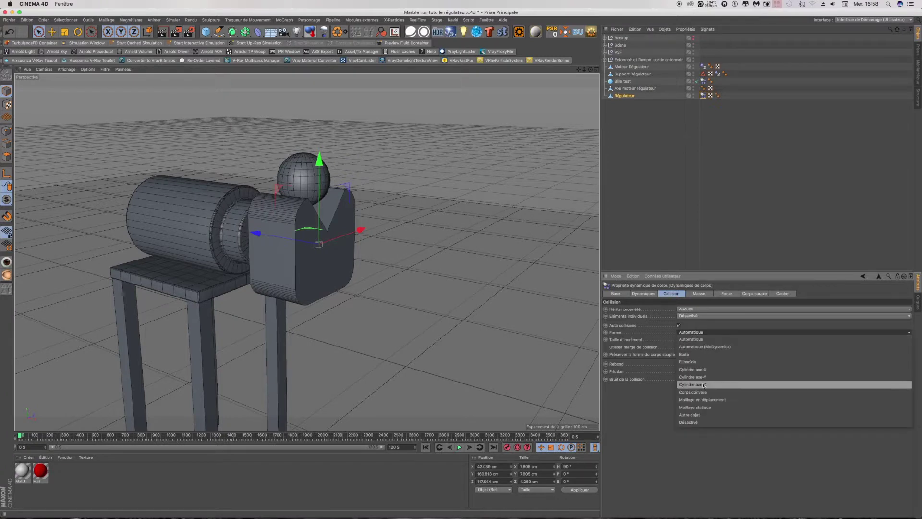
left_click(706, 400)
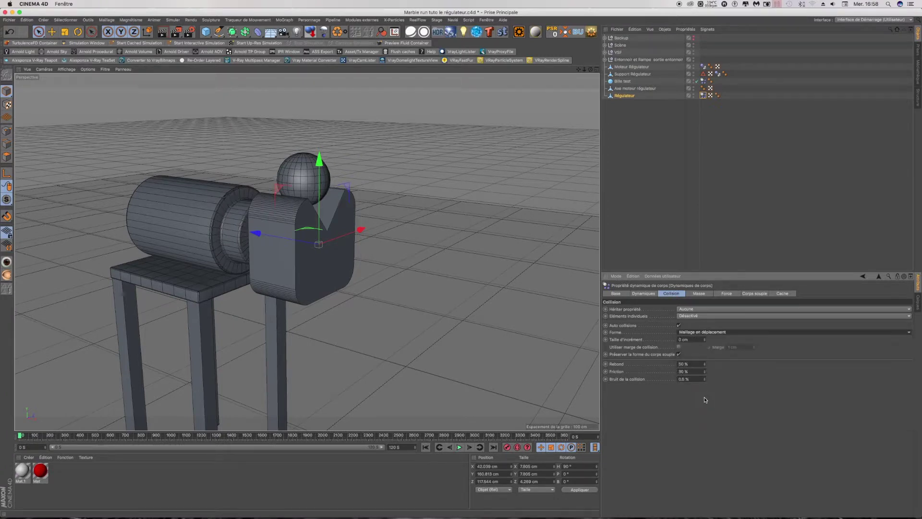
left_click(623, 96)
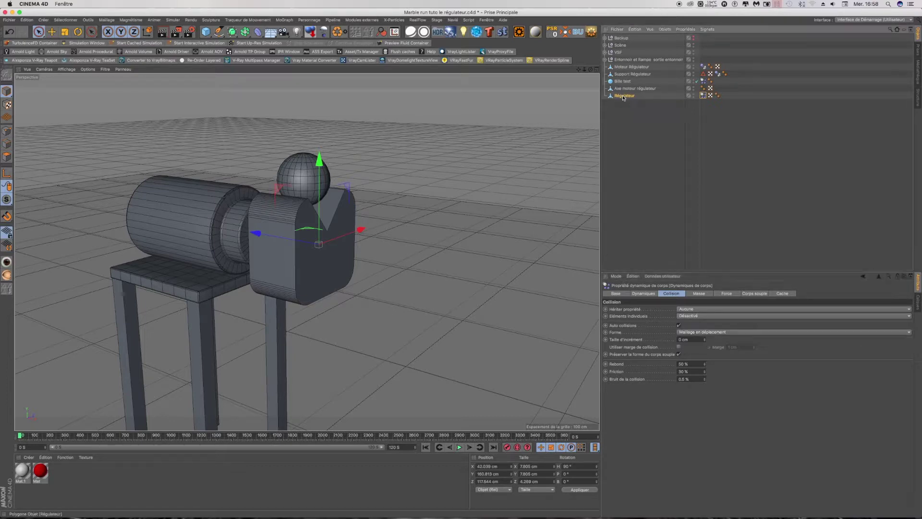
Add a Connecteur and a Moteur and parent both under Axe moteur régulateur.
left_click(173, 21)
mouse_move(176, 32)
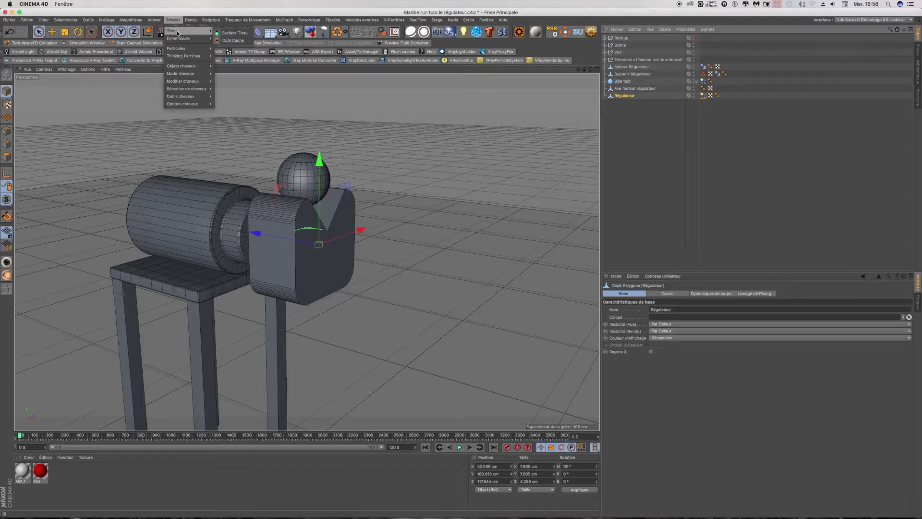
left_click(230, 41)
left_click(174, 20)
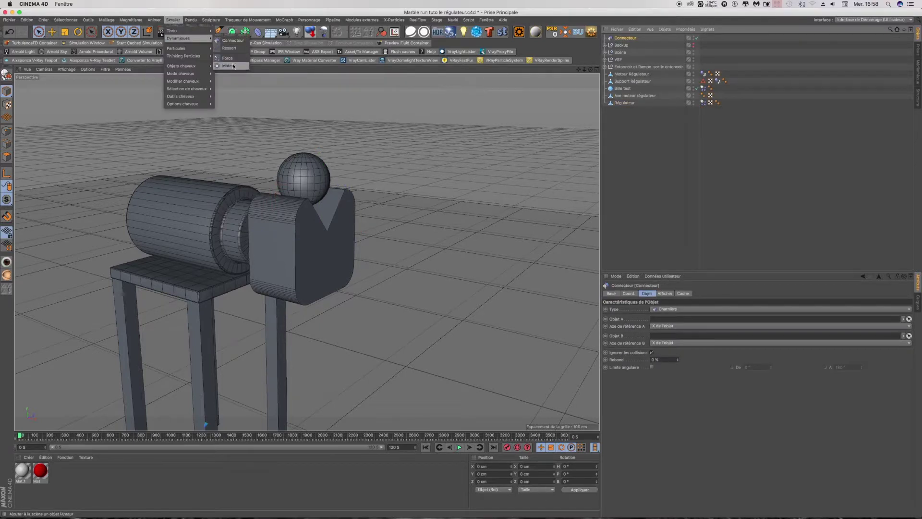
left_click(230, 66)
left_click(622, 45, "ctrl")
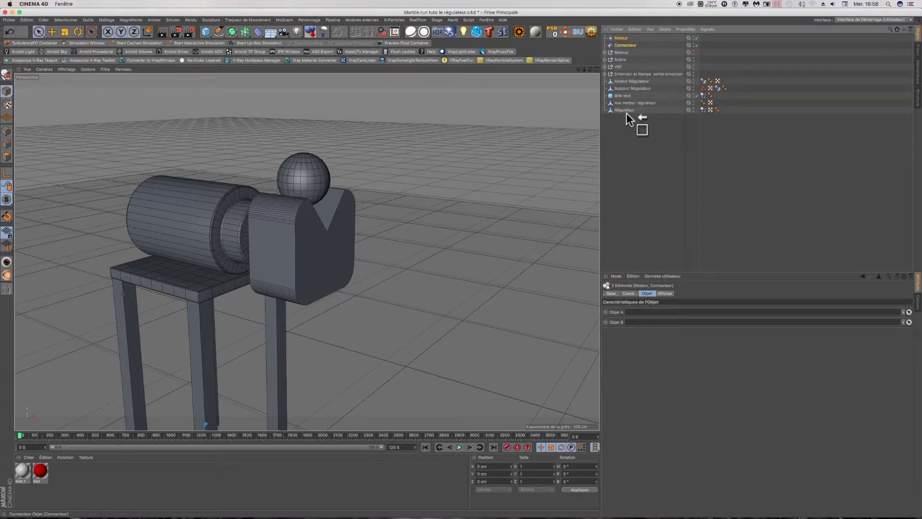
left_click_drag(627, 102, 626, 102)
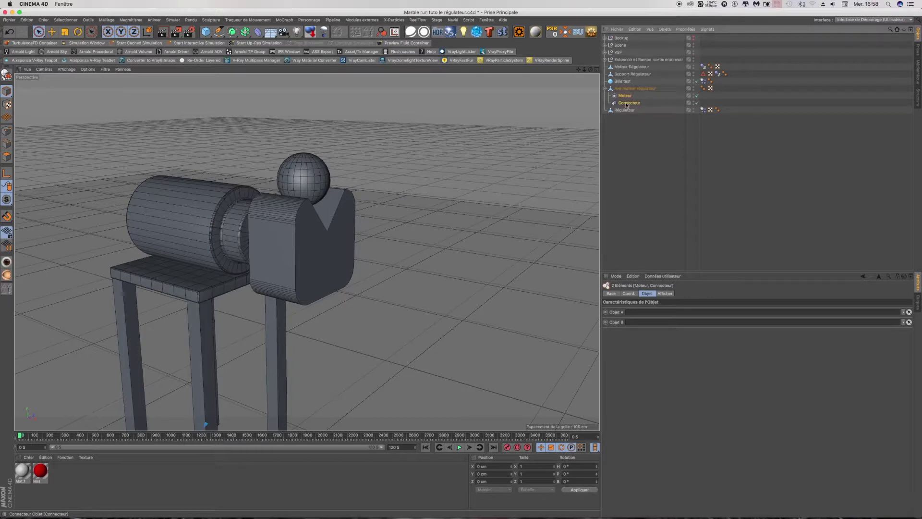
Scale the Moteur and Connecteur helpers down to about 41% around the axle.
left_click(552, 33)
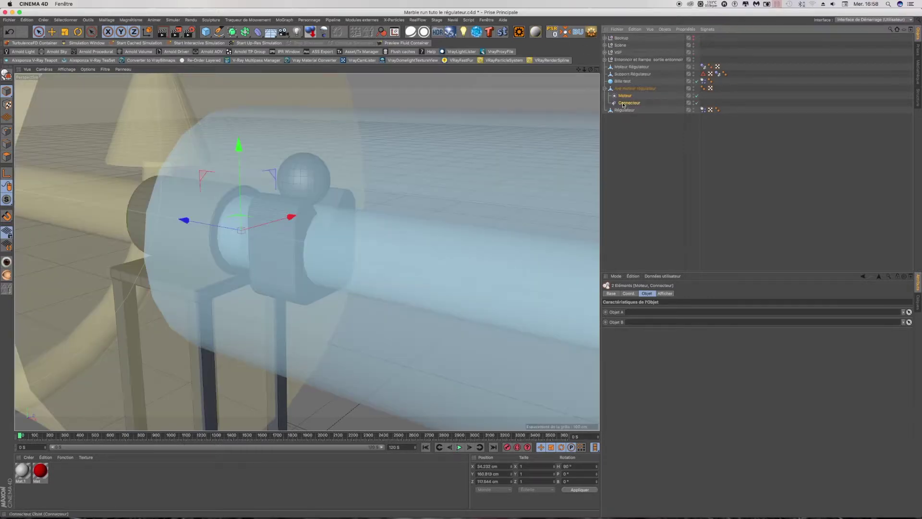
left_click(64, 32)
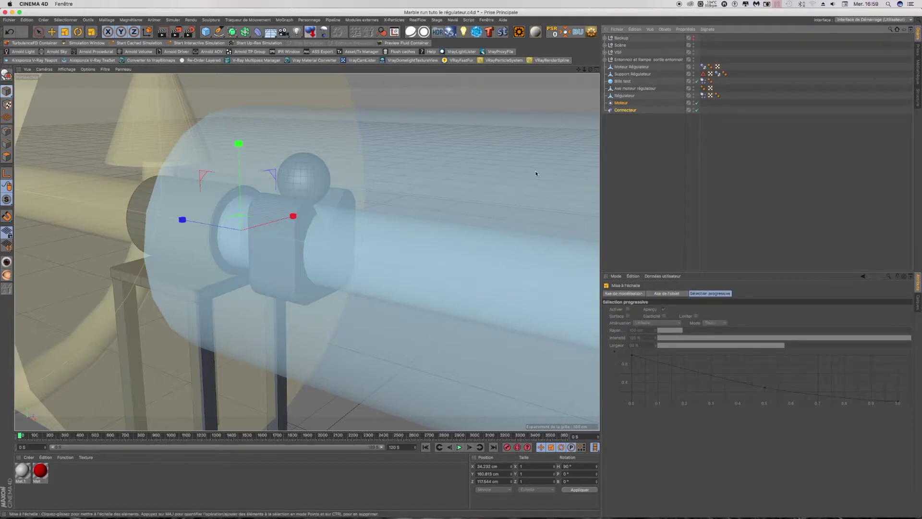
left_click_drag(551, 168, 205, 143)
left_click_drag(591, 69, 588, 70)
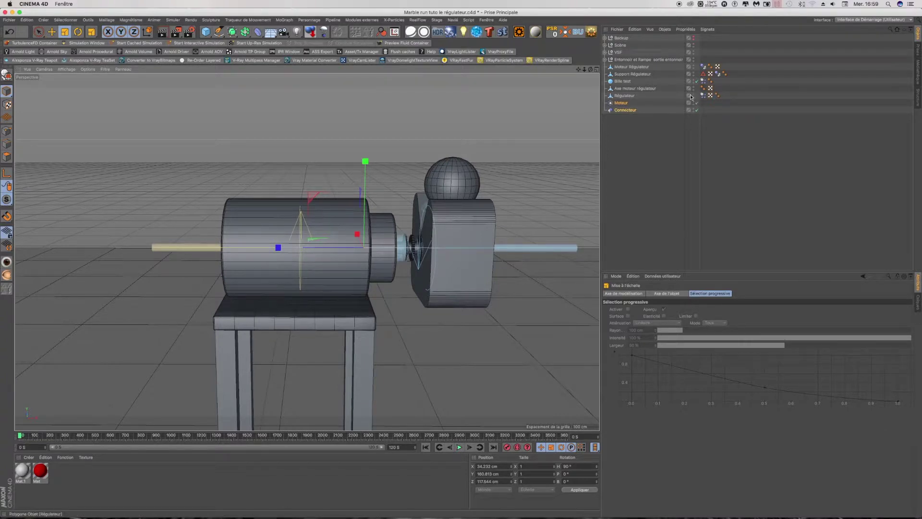
Hide the Moteur Régulateur housing and shrink the yellow Moteur and Connecteur helpers further.
left_click(694, 66)
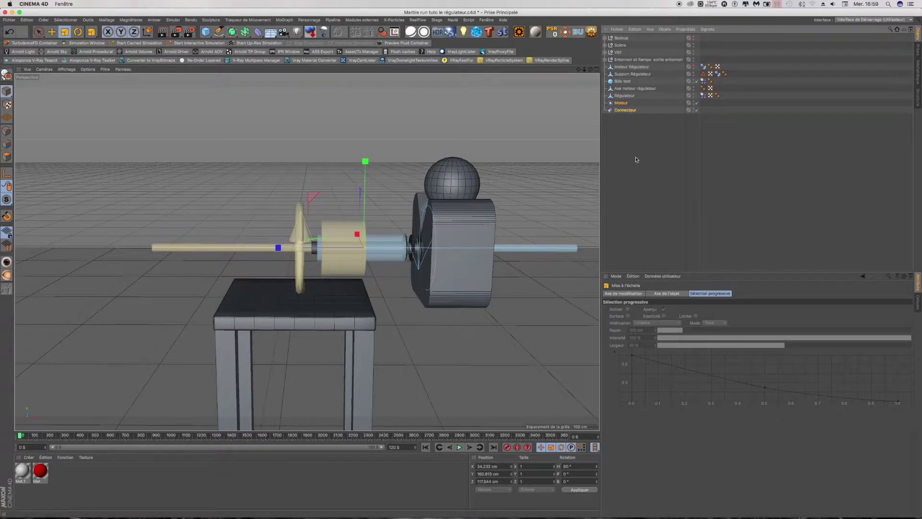
left_click_drag(516, 162, 365, 154)
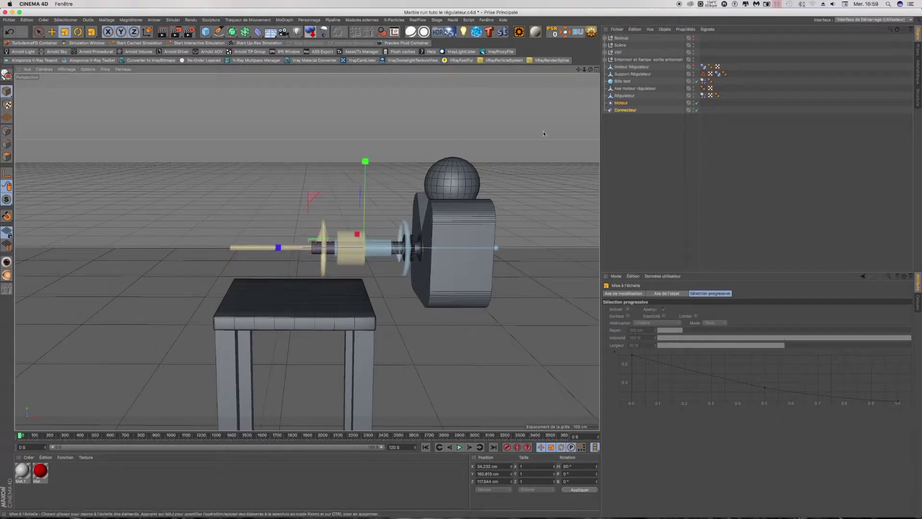
left_click(621, 103)
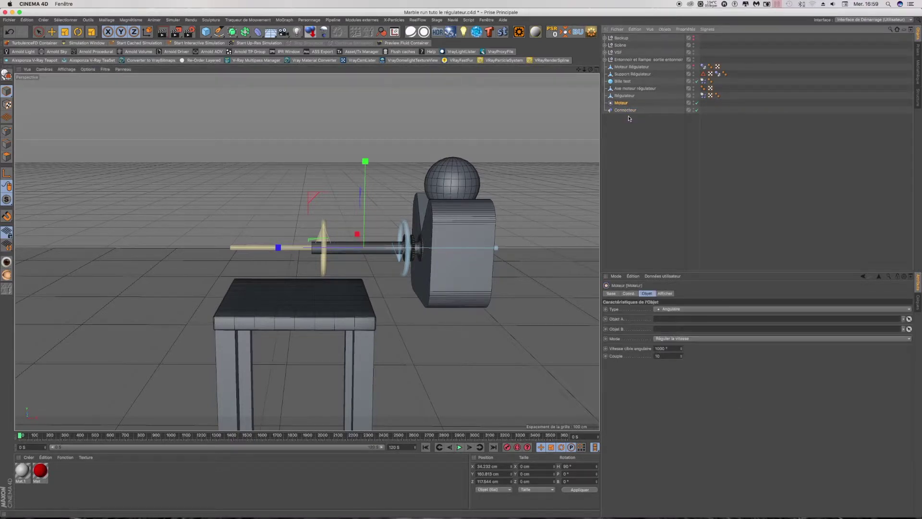
left_click(628, 118)
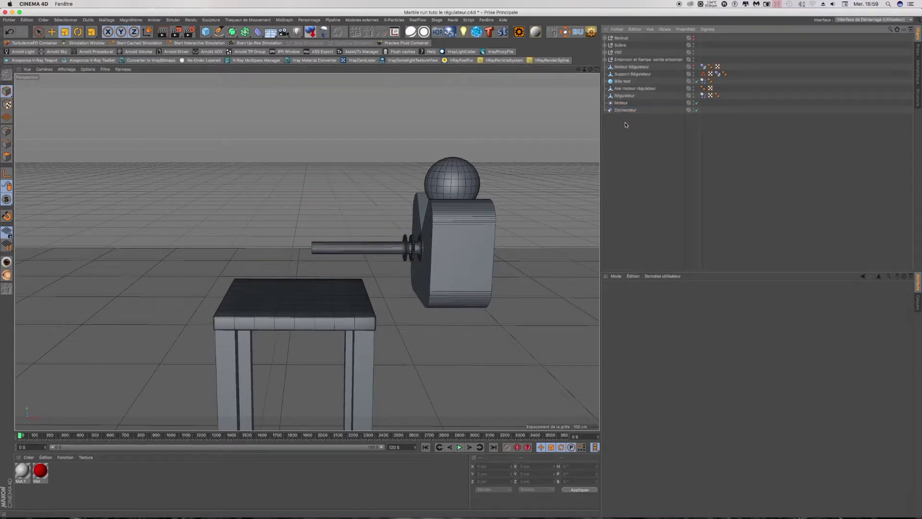
left_click_drag(626, 125, 617, 101)
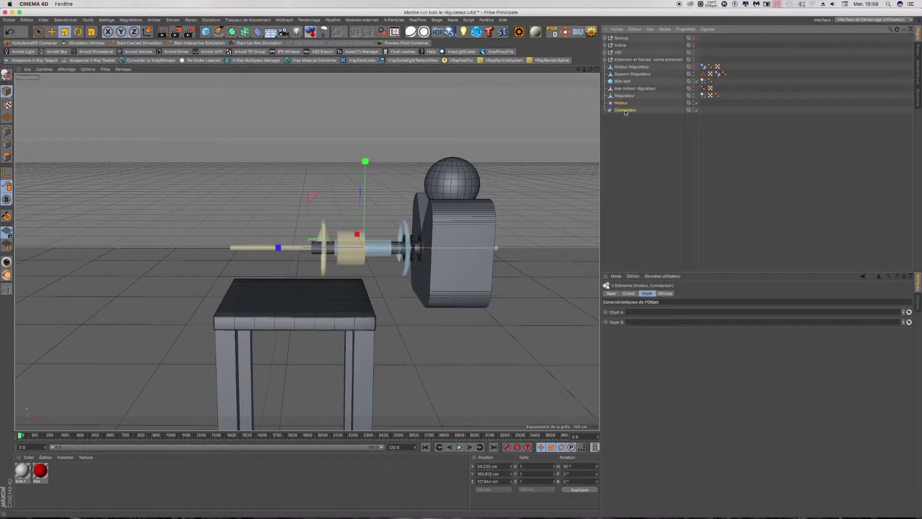
left_click(669, 294)
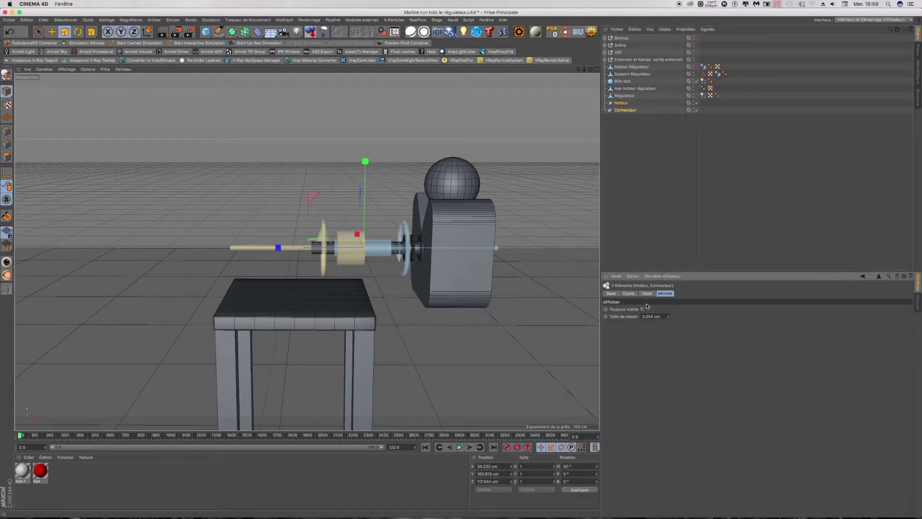
left_click(629, 195)
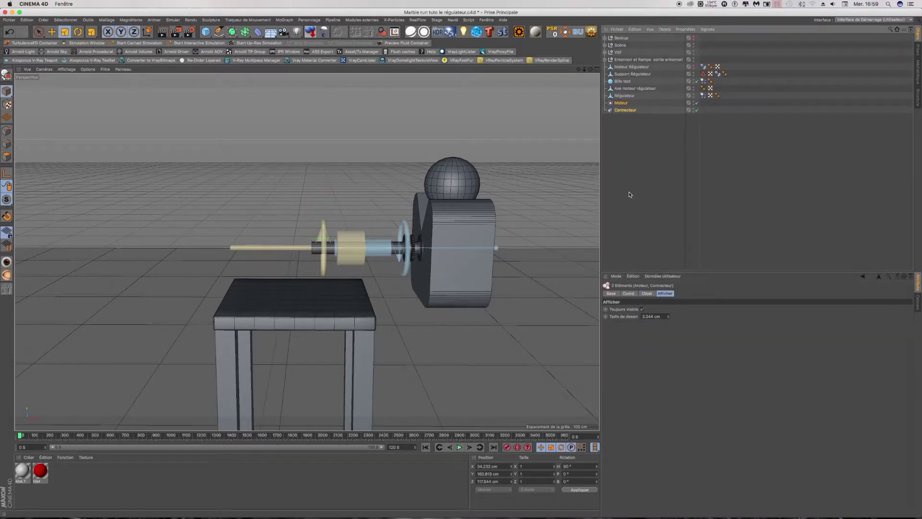
left_click(622, 104)
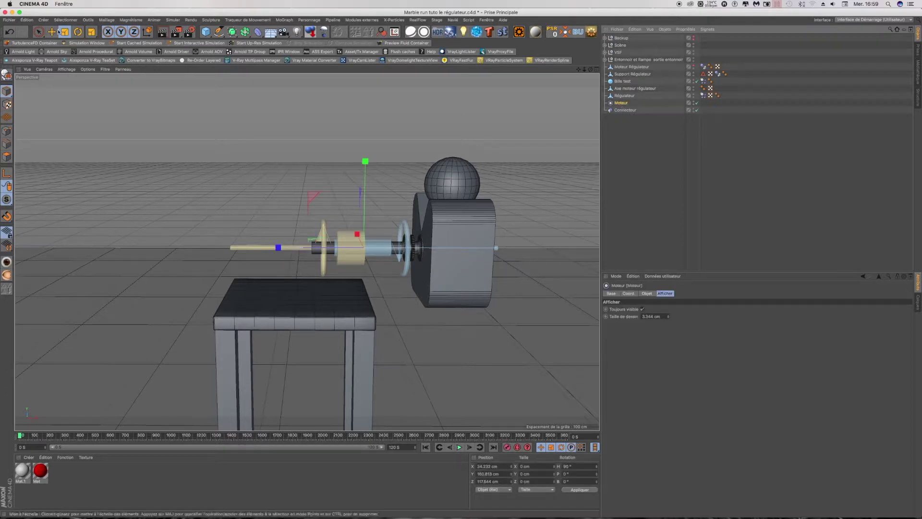
Slide Moteur left and Connecteur right along the axle to X 37.156 cm, slightly rescaling it.
left_click(54, 31)
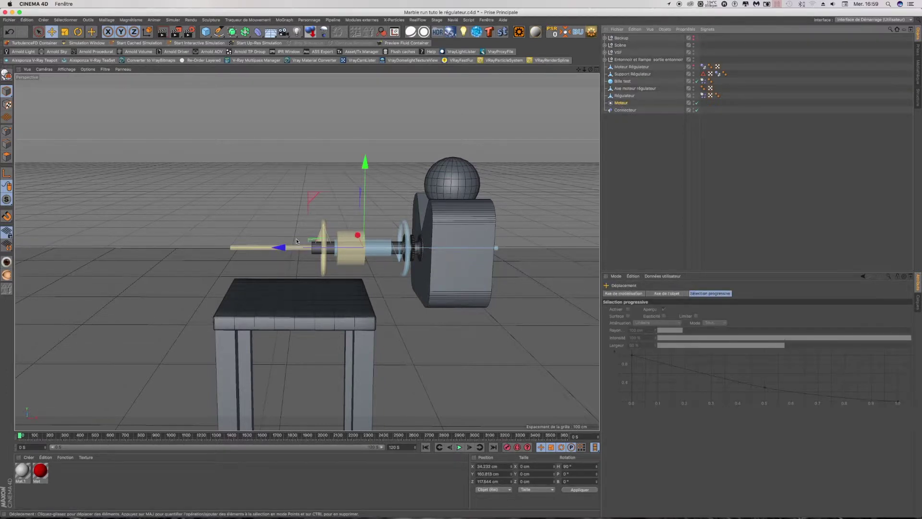
mouse_move(296, 241)
left_mouse_down()
mouse_move(169, 232)
mouse_move(217, 236)
left_mouse_up()
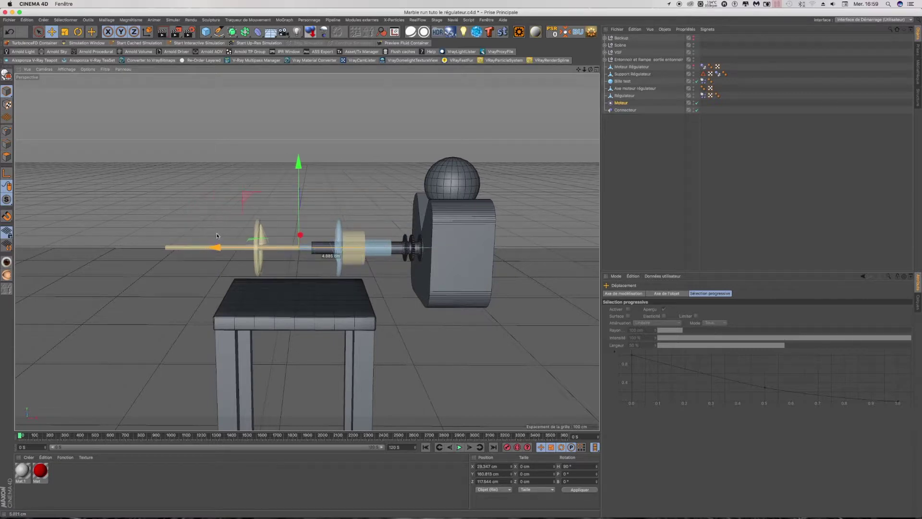
left_click(295, 245)
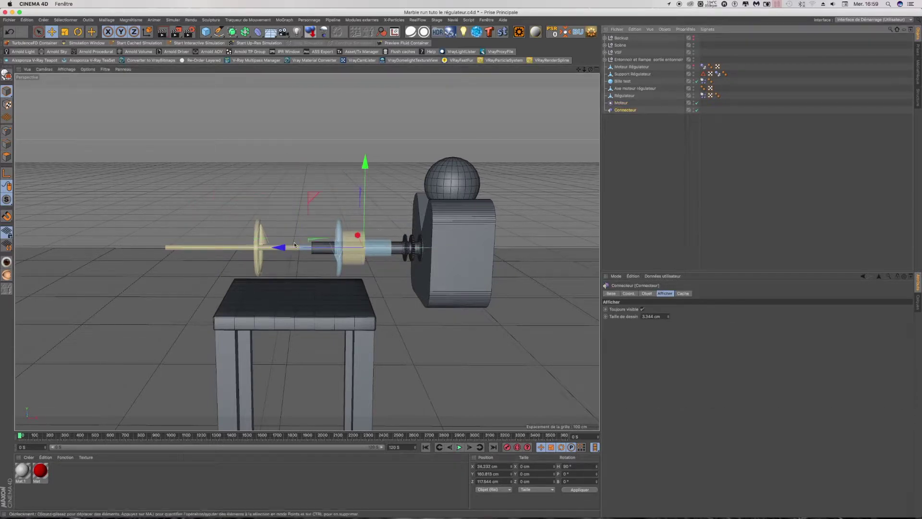
left_click_drag(295, 245, 311, 248)
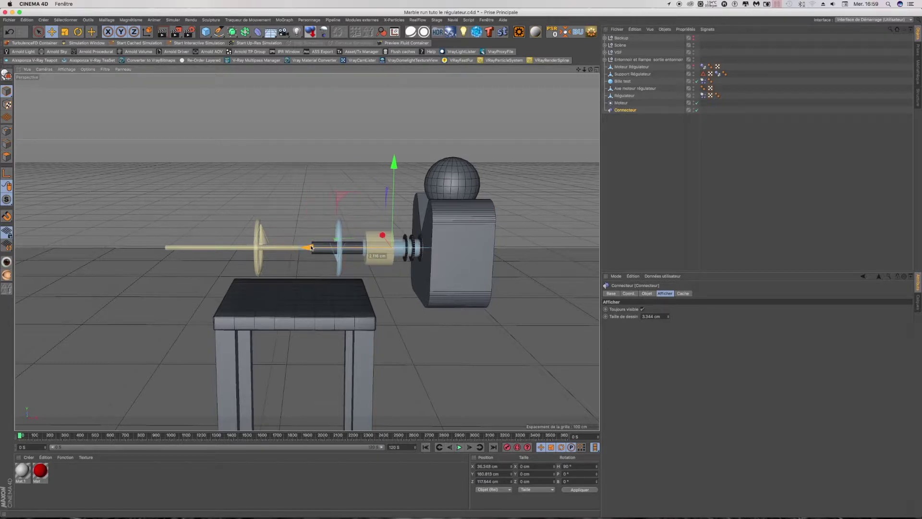
key("t")
left_click_drag(246, 147, 220, 145)
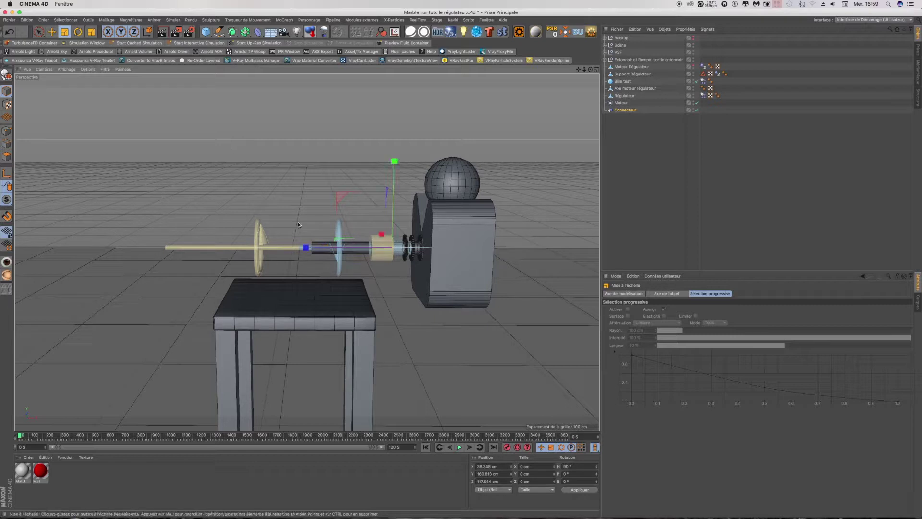
key("e")
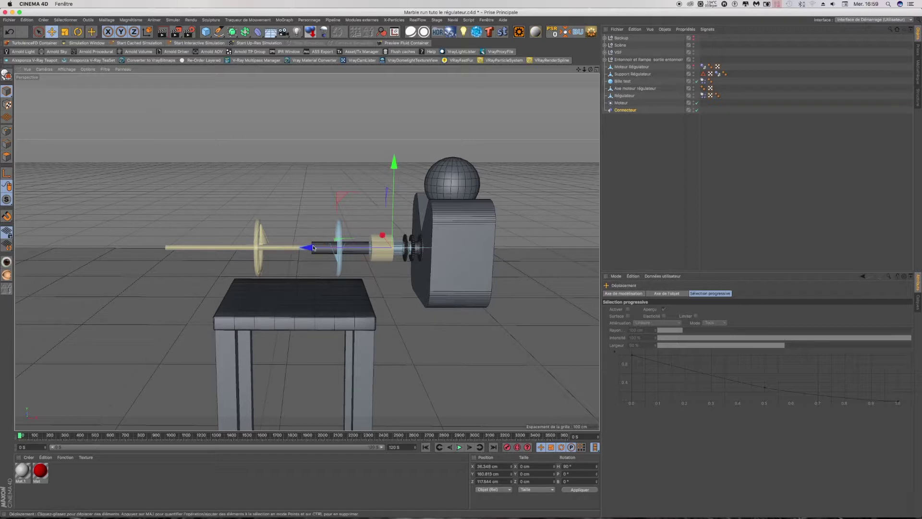
left_click_drag(312, 248, 418, 258)
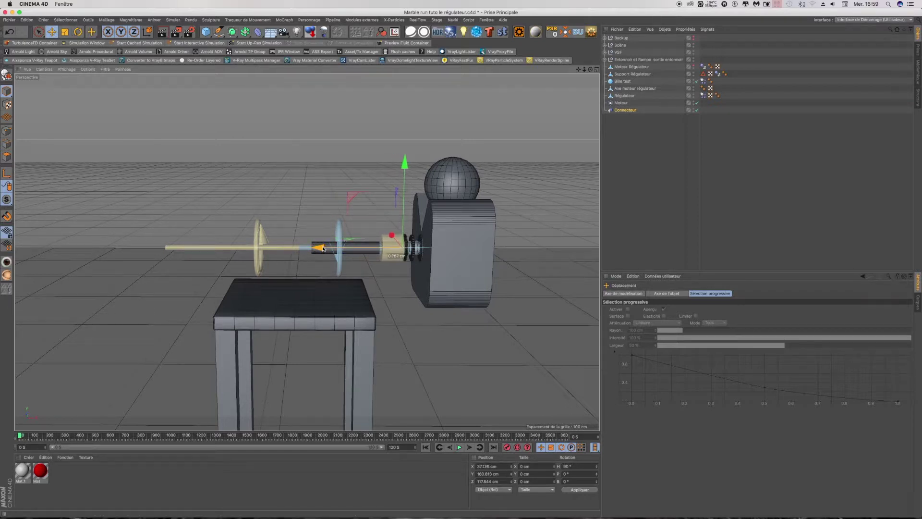
scroll(410, 255, "up", 2)
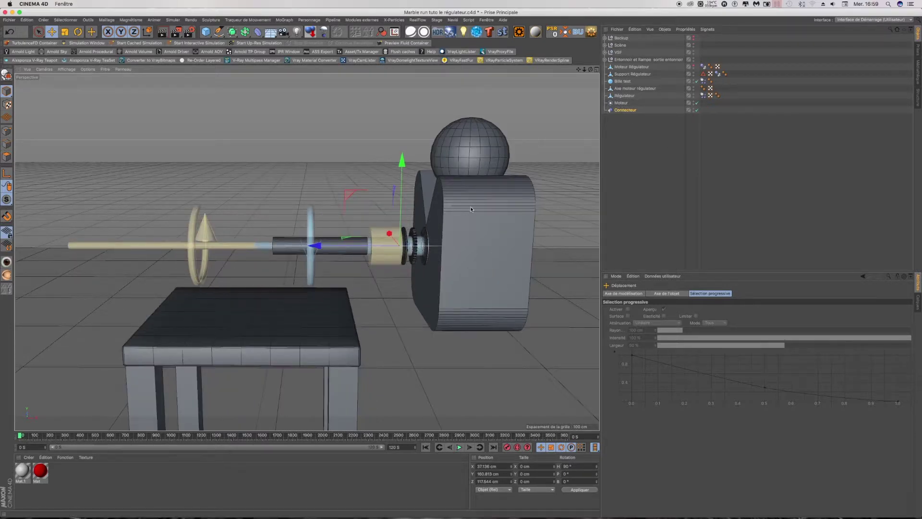
Rename the helpers Moteur Régulateur and Connecteur Régulateur, then show the motor's object settings.
double_click(625, 96)
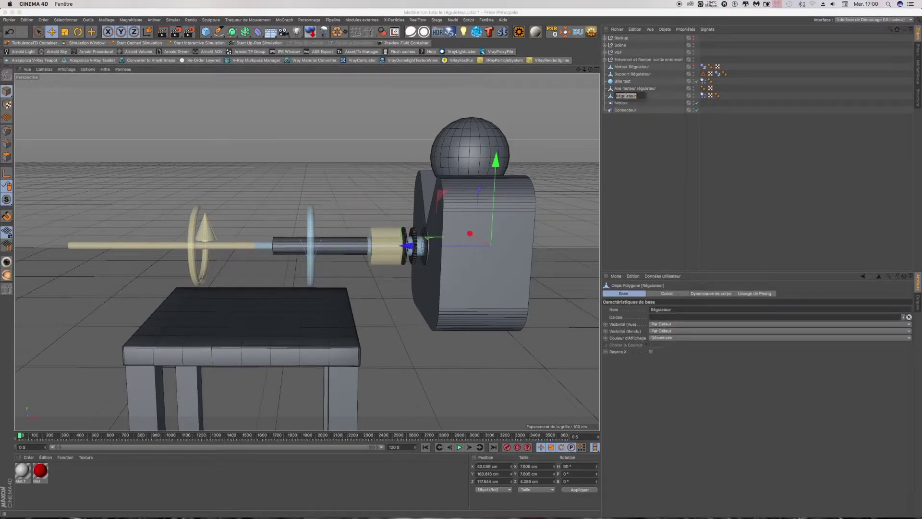
double_click(623, 103)
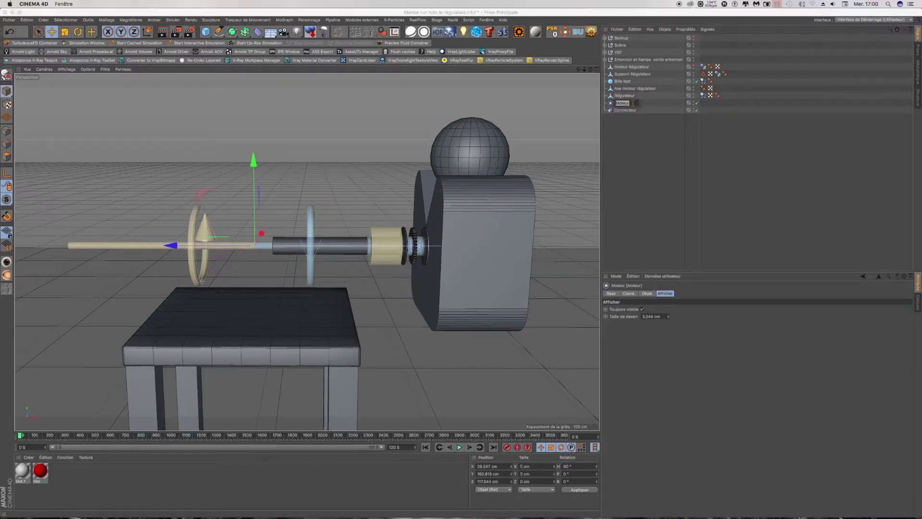
type("Régulateur")
key("Return")
double_click(641, 110)
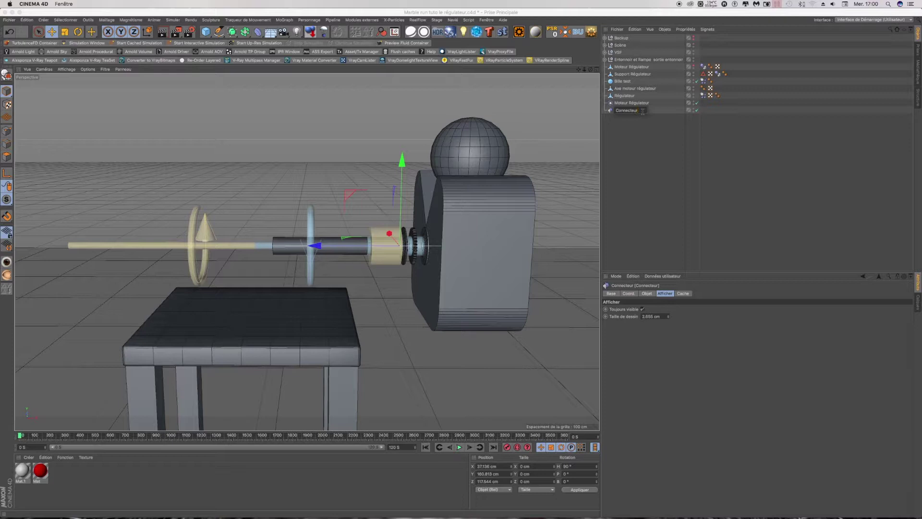
left_click(640, 137)
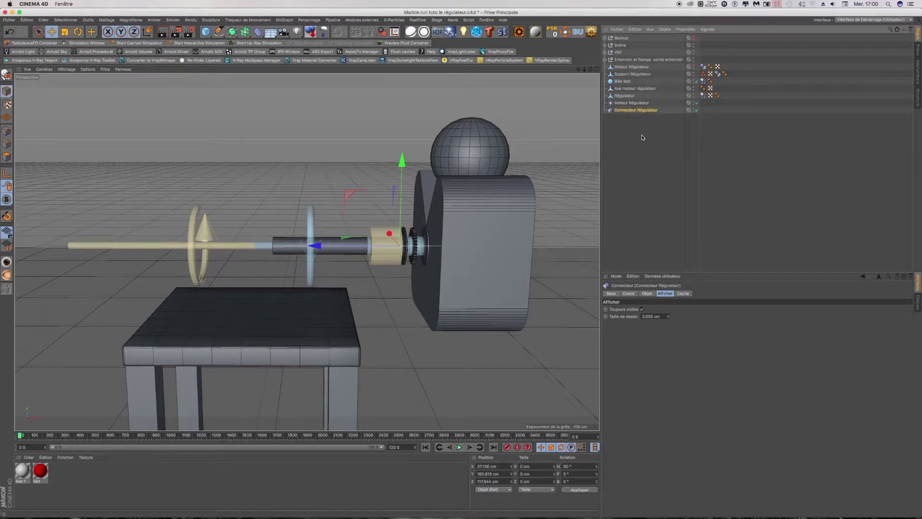
left_click(627, 103)
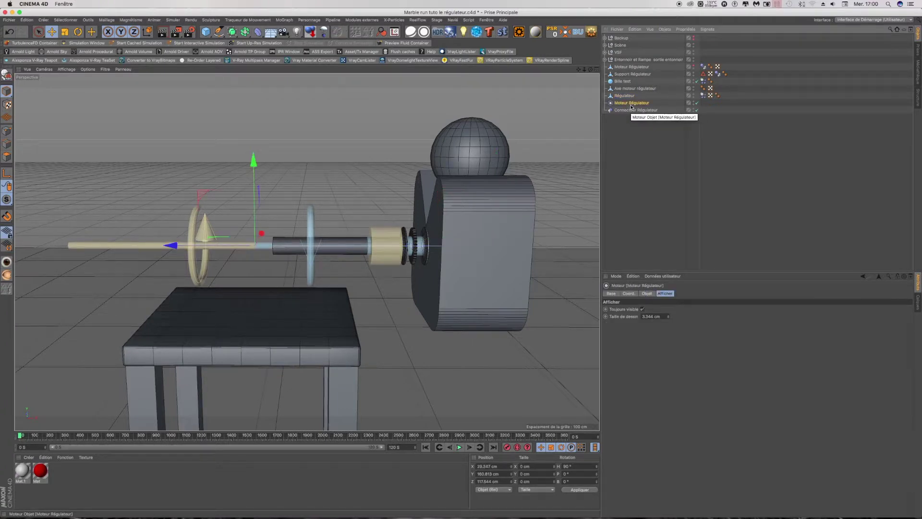
left_click(647, 293)
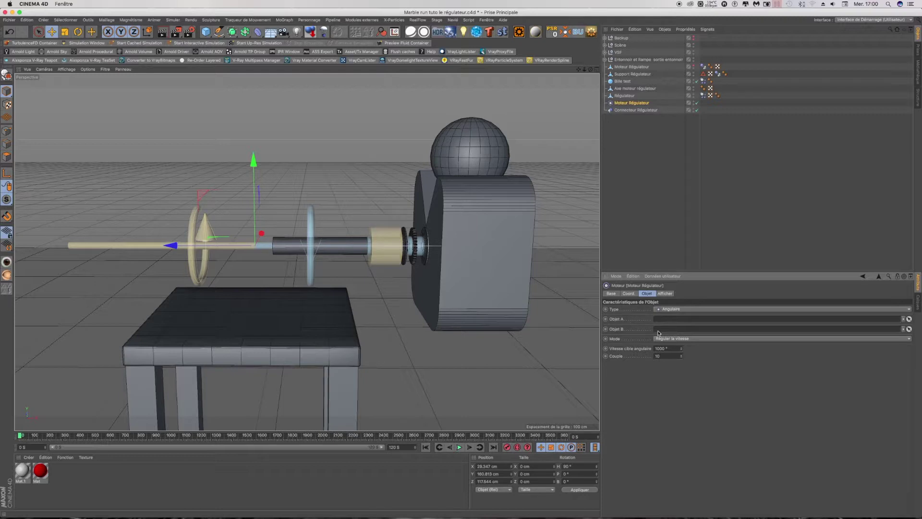
Set the motor's Objet A to Régulateur and Objet B to Connecteur Régulateur.
left_click(629, 110)
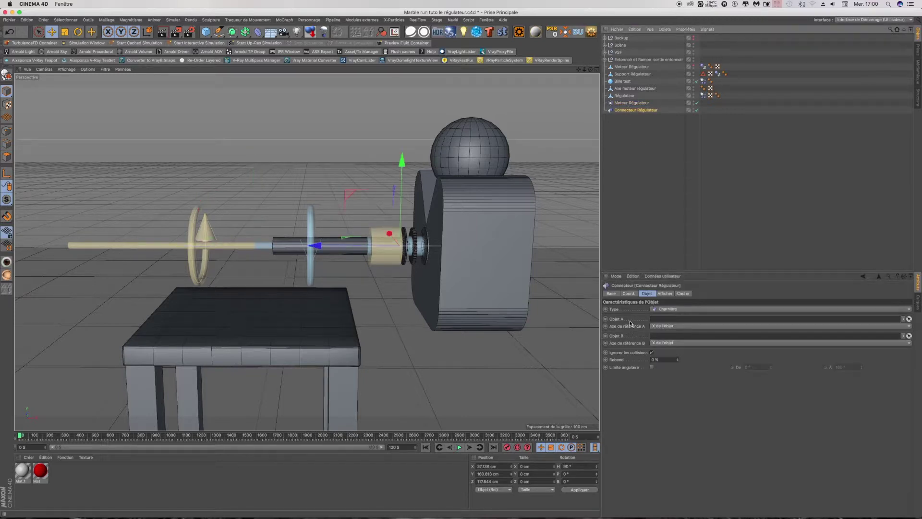
left_click(630, 103)
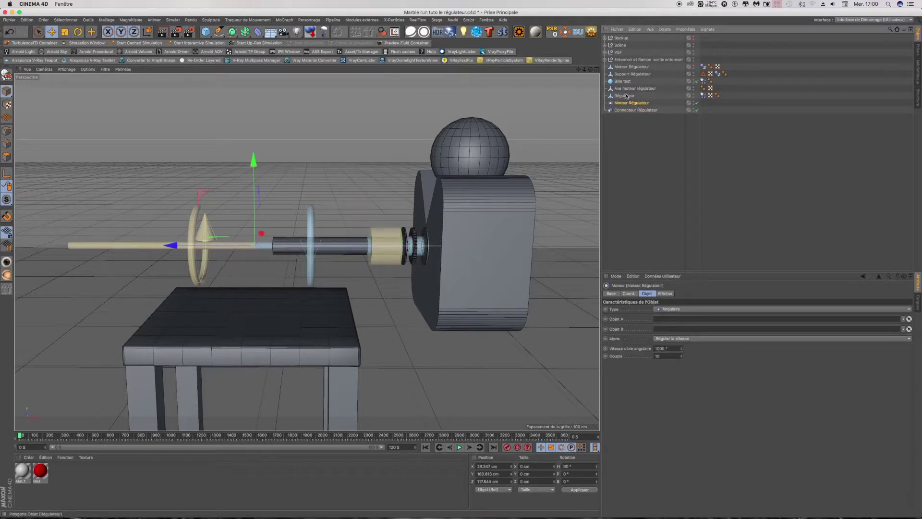
mouse_move(625, 96)
left_mouse_down()
mouse_move(690, 306)
mouse_move(668, 319)
left_mouse_up()
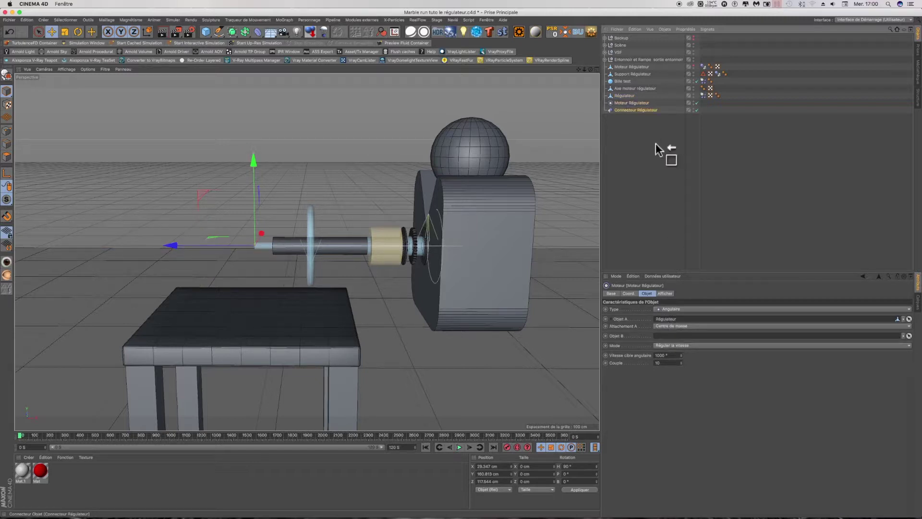
left_click_drag(655, 143, 668, 335)
Set the connector's Objet A to Régulateur and Objet B to Moteur Régulateur.
left_click(629, 110)
left_click_drag(624, 96, 660, 144)
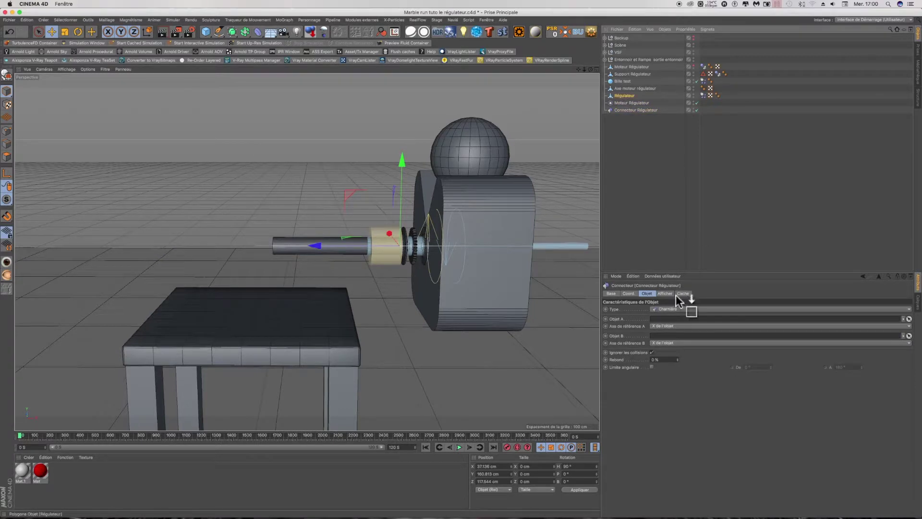
left_click_drag(676, 295, 669, 319)
left_click(625, 102)
left_click_drag(625, 103, 682, 342)
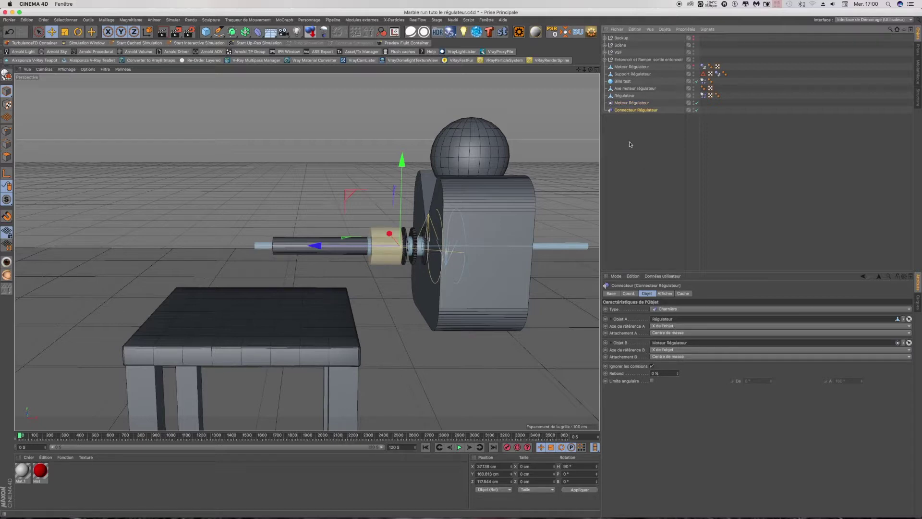
left_click(630, 103)
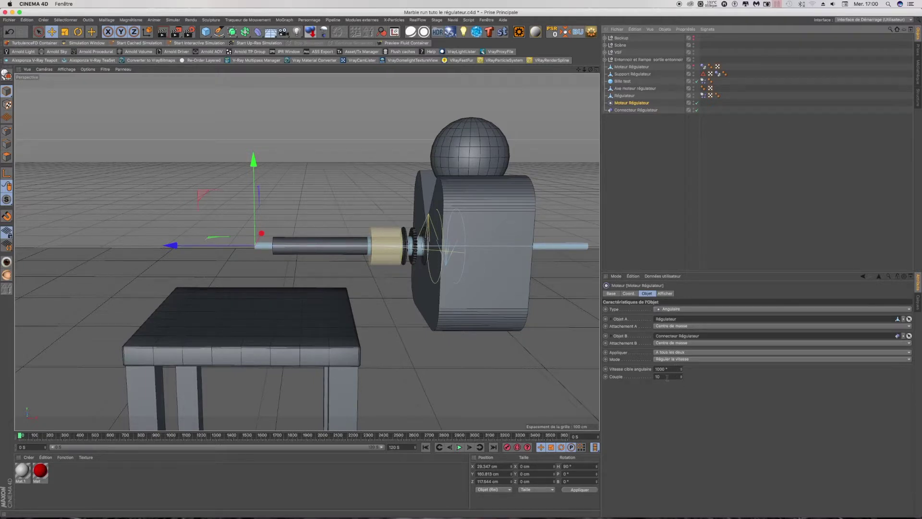
Set the motor's target angular velocity to 150° and torque to 300, and unhide the motor cylinder.
left_click(665, 377)
double_click(674, 368)
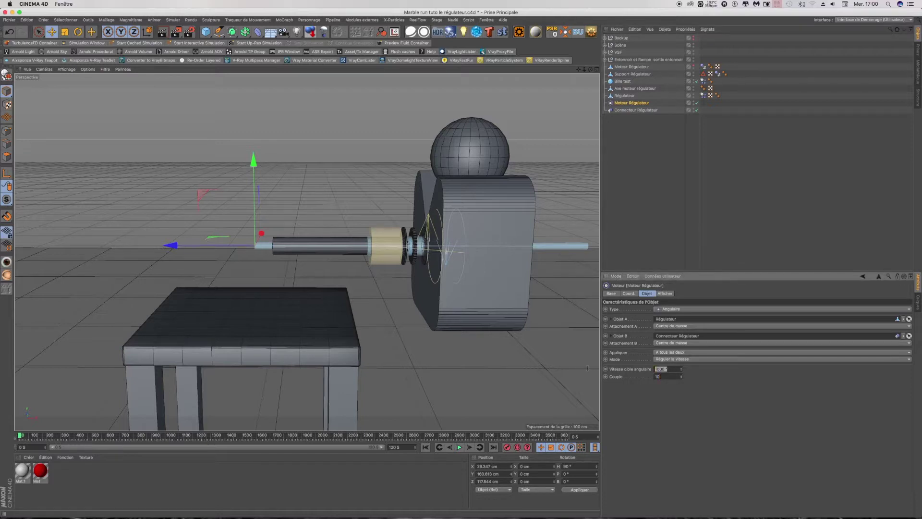
type("33")
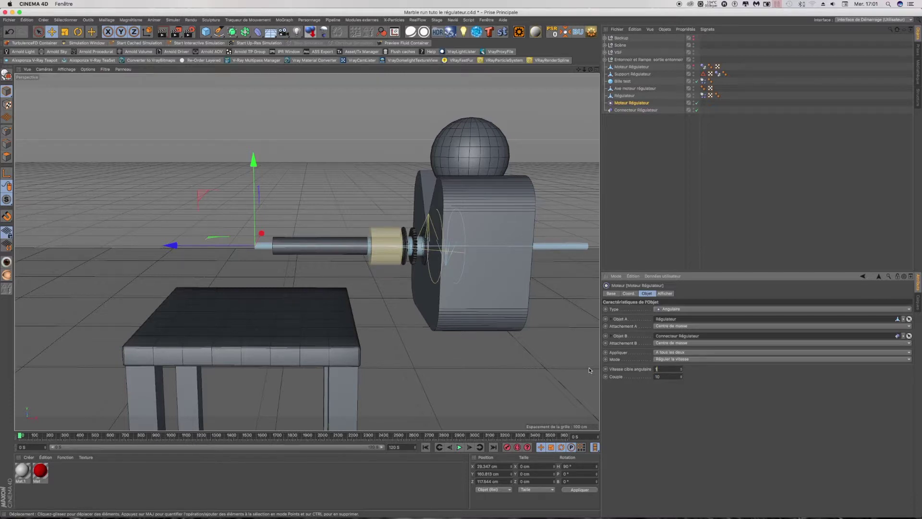
type("50 °")
double_click(667, 369)
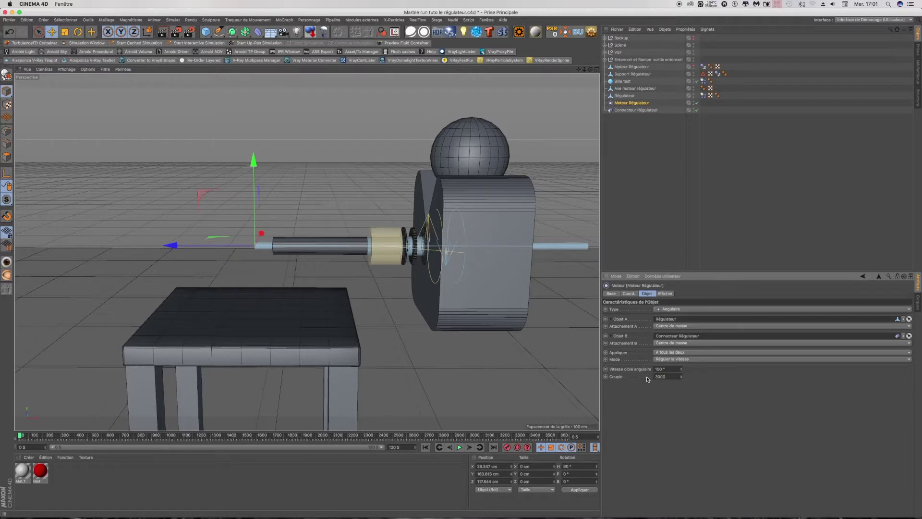
left_click(654, 406)
left_click(692, 65)
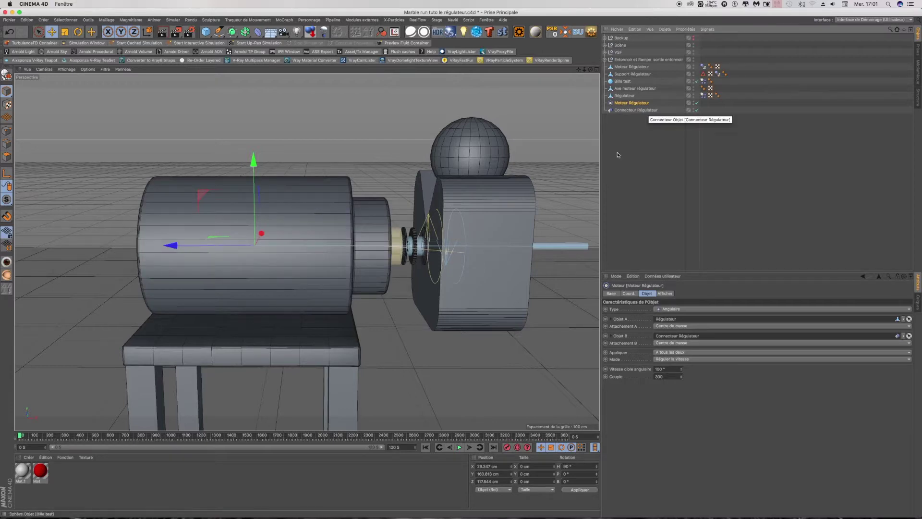
left_click_drag(630, 103, 638, 138)
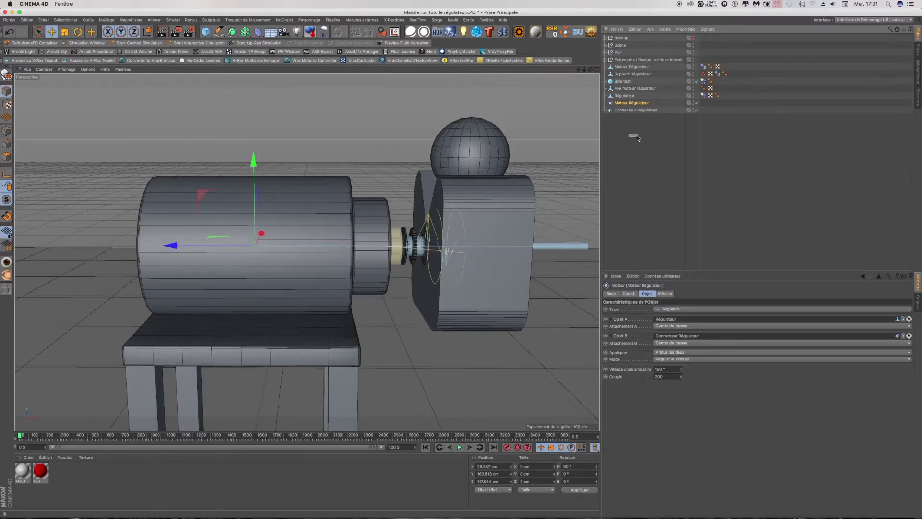
Disable Bille test, play the simulation to watch the regulator spin, then rewind to 0 s.
mouse_move(269, 250)
left_mouse_down("alt")
mouse_move(307, 251)
mouse_move(579, 70)
left_mouse_up("alt")
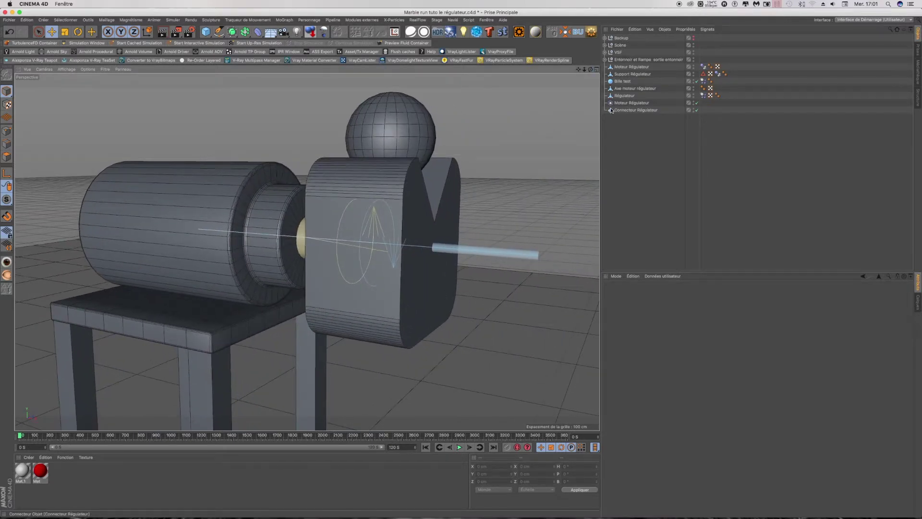
left_click(696, 82)
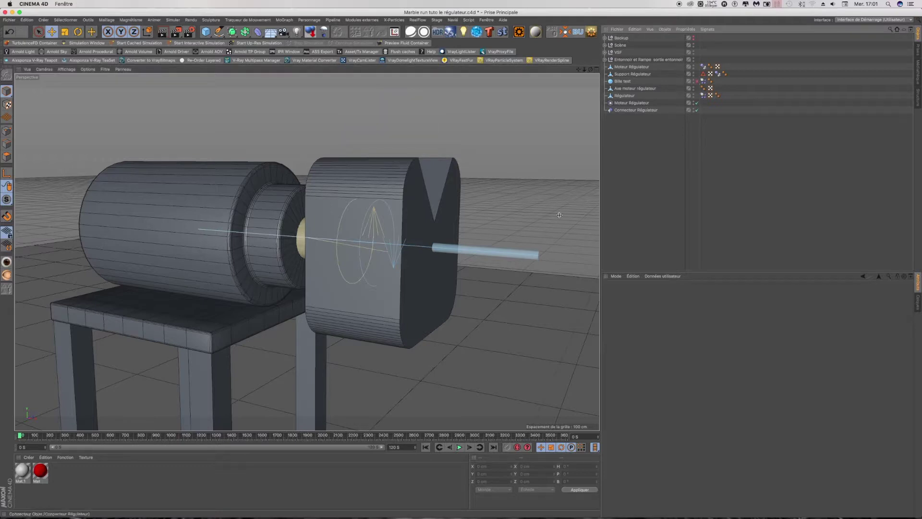
left_click(459, 448)
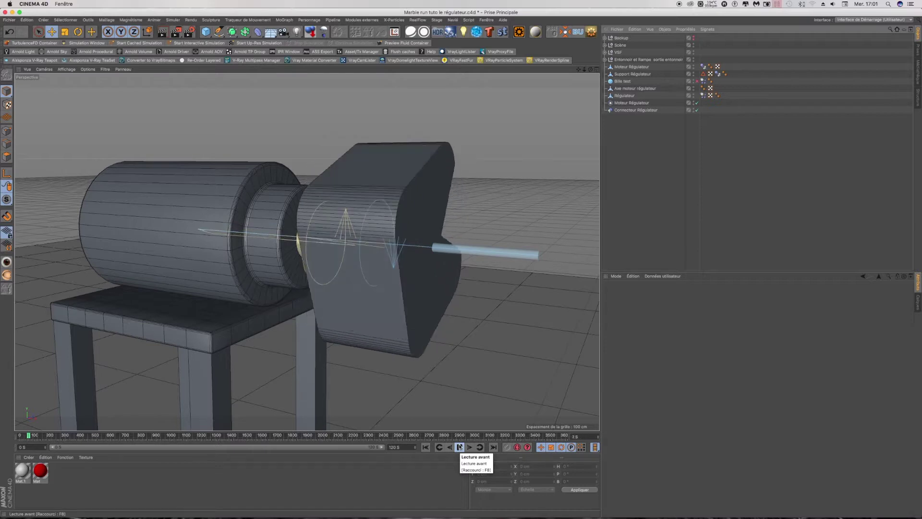
left_click(460, 447)
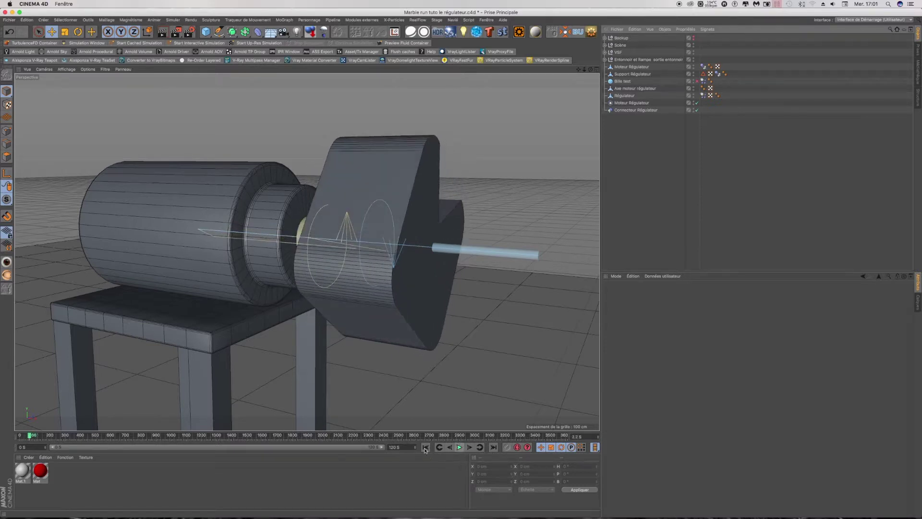
left_click(425, 447)
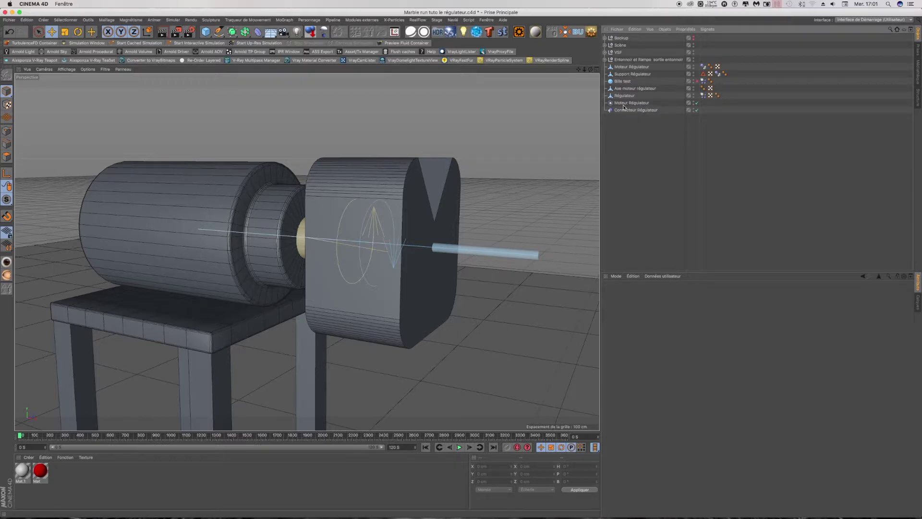
Select Moteur Régulateur and Connecteur Régulateur together.
left_click(630, 103)
left_click(629, 110, "shift")
left_click(665, 293)
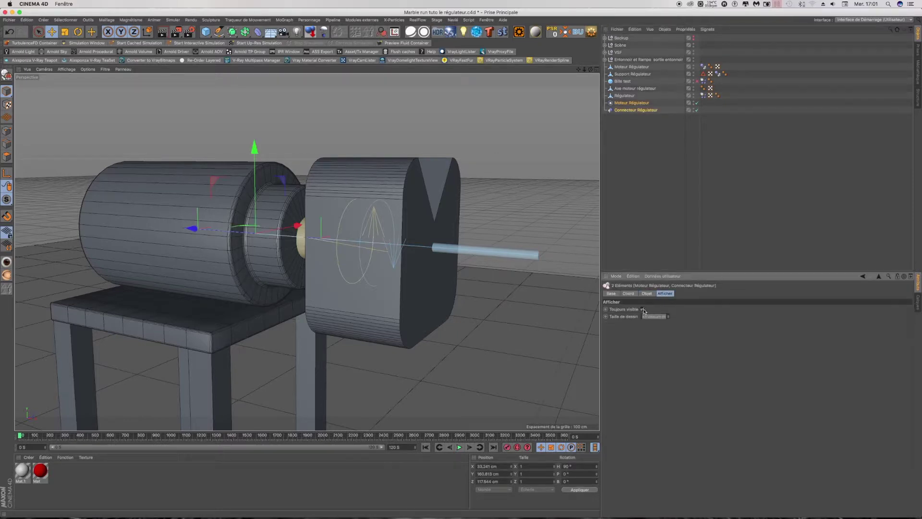
Group the motor and connector under a null named 'Moteur / connecteur régulateur' and move it up the list.
left_click(654, 219)
left_click(643, 109)
left_click(632, 103, "shift")
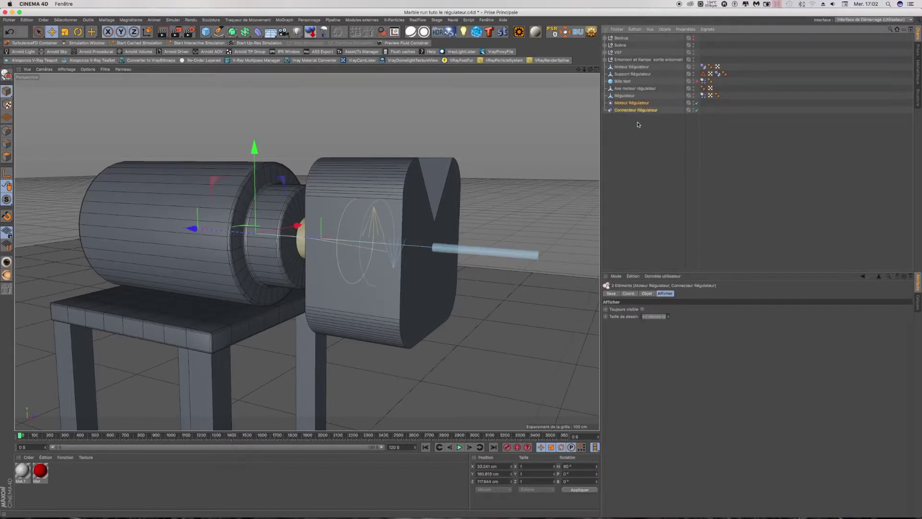
key("alt+g")
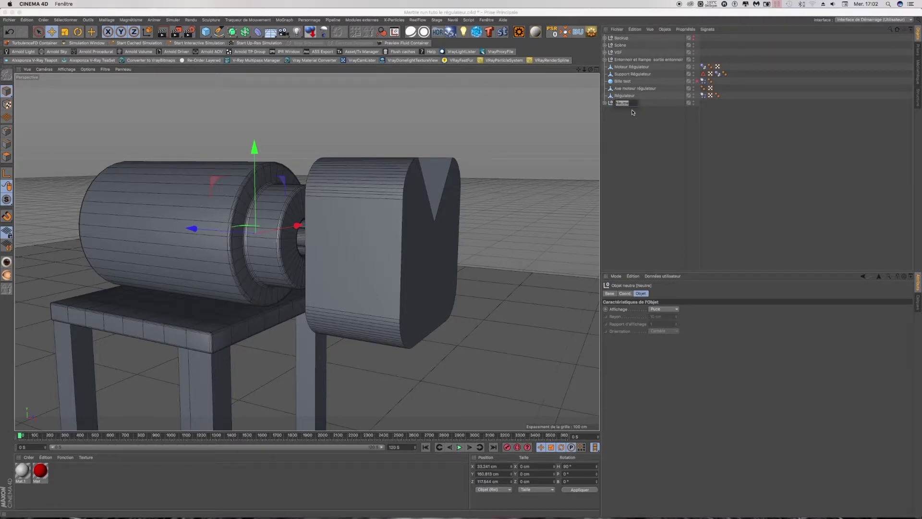
type("Moteur / connecteur régu")
type("lateur")
left_click(630, 113)
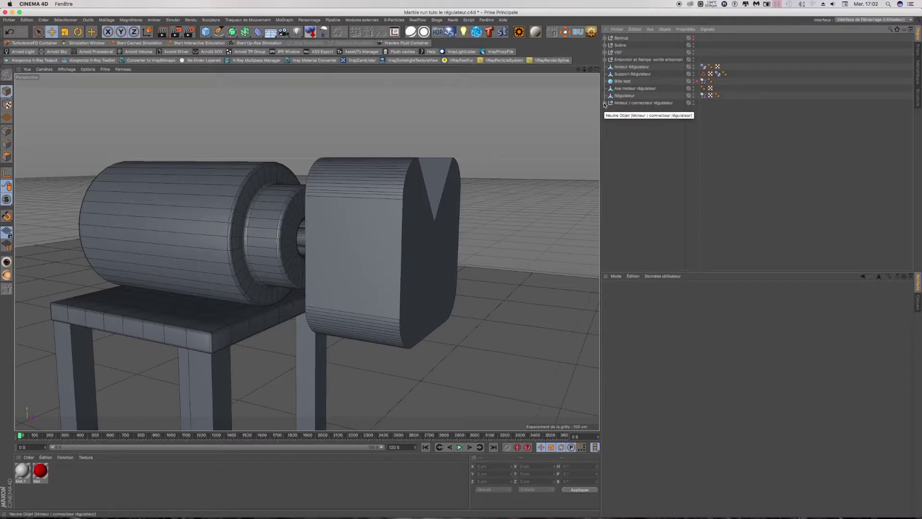
left_click(605, 105)
left_click(605, 104)
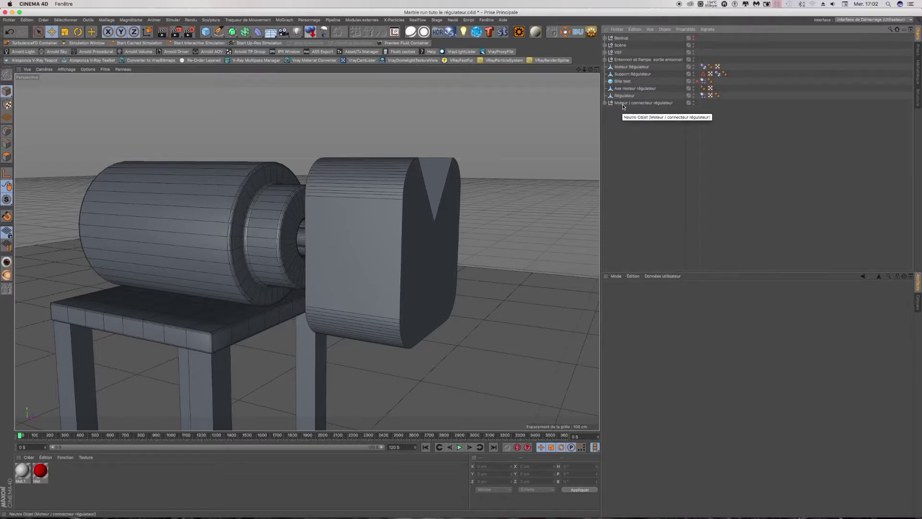
left_click_drag(624, 104, 622, 63)
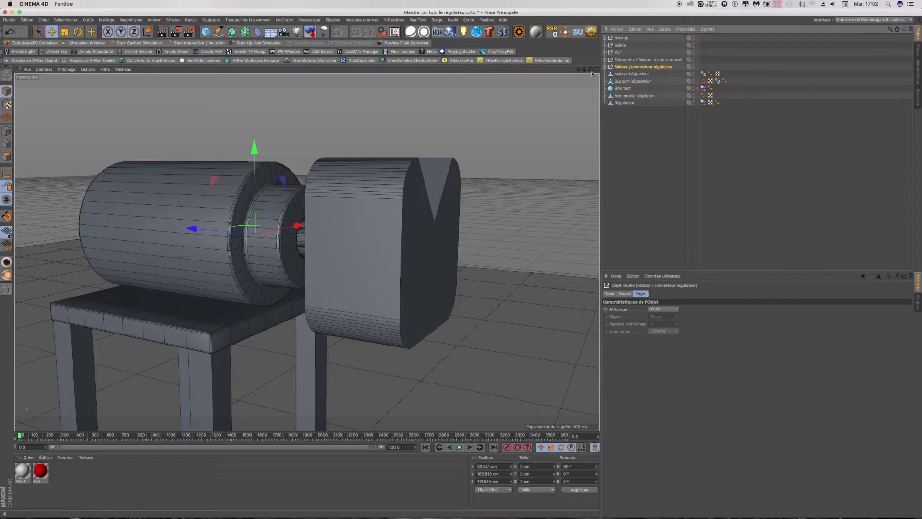
Move Bille test to the bottom of the list and parent Axe moteur régulateur under Régulateur.
left_click_drag(288, 249, 307, 252, "alt")
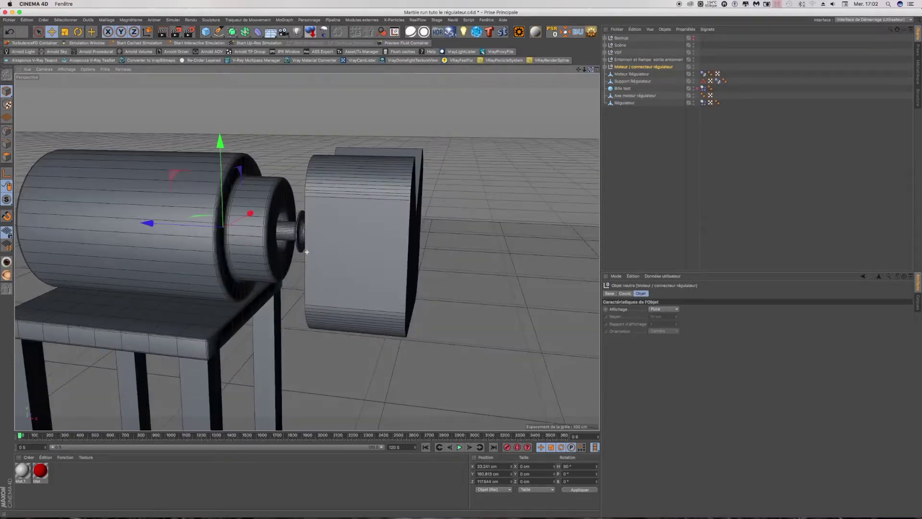
left_click(623, 75)
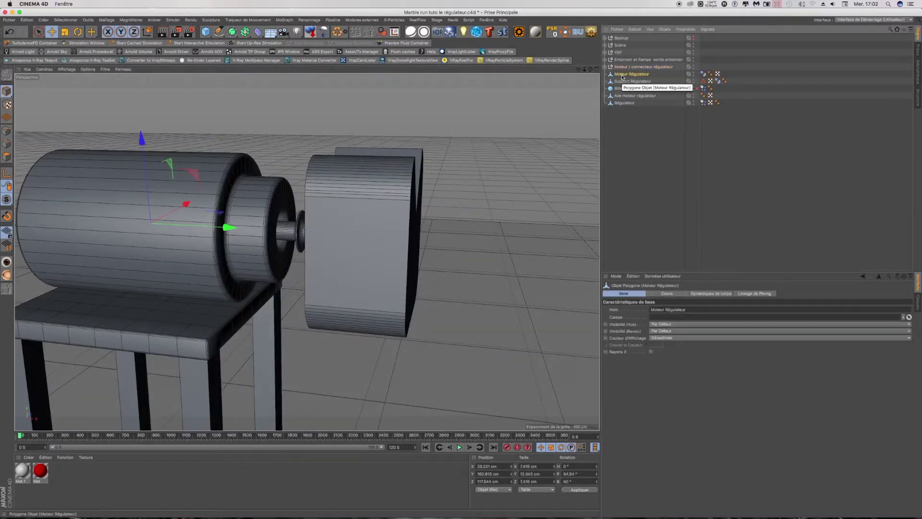
left_click(624, 82)
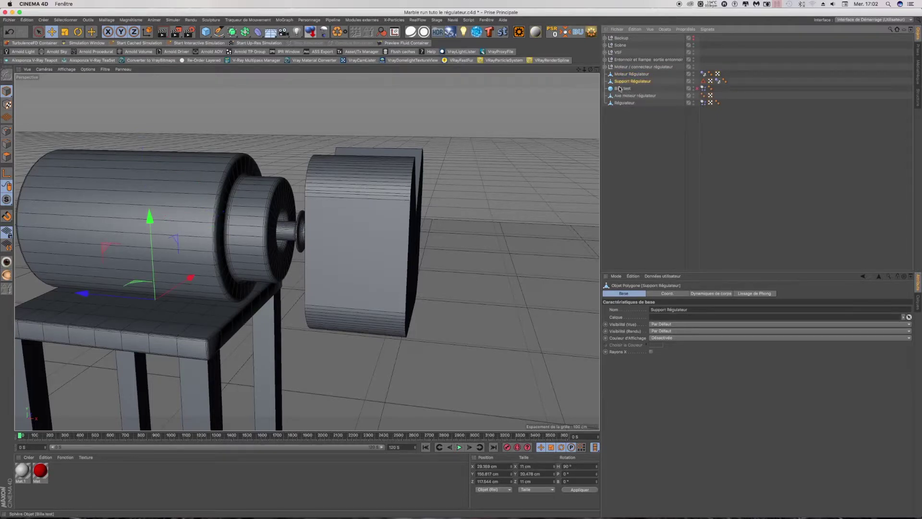
left_click_drag(629, 112, 629, 128)
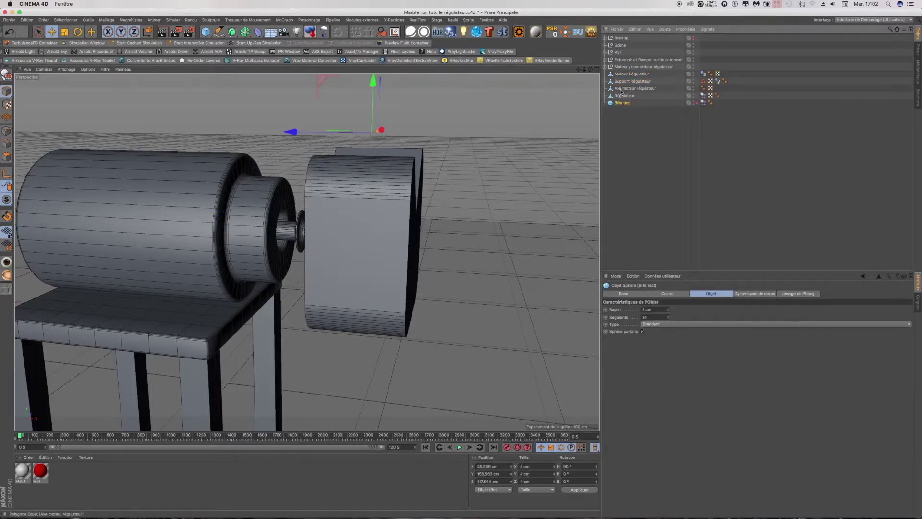
left_click(621, 90)
left_click(625, 96)
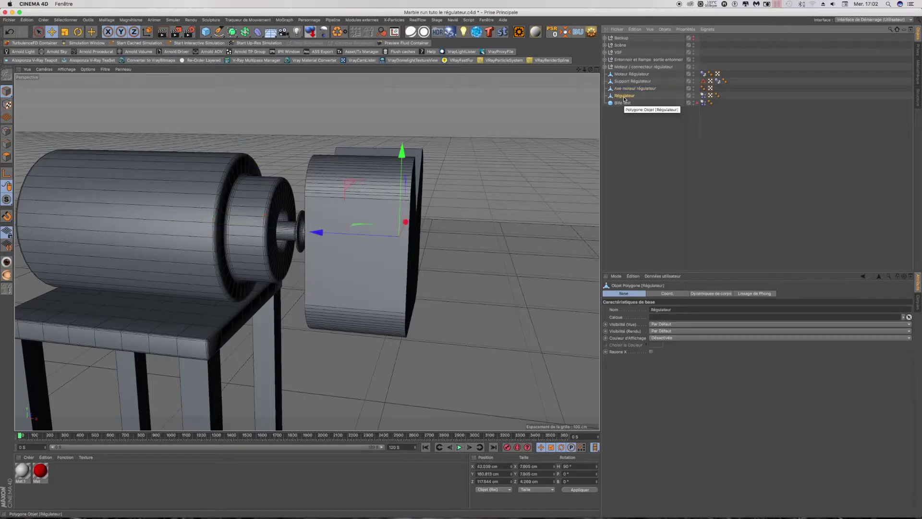
left_click(627, 75)
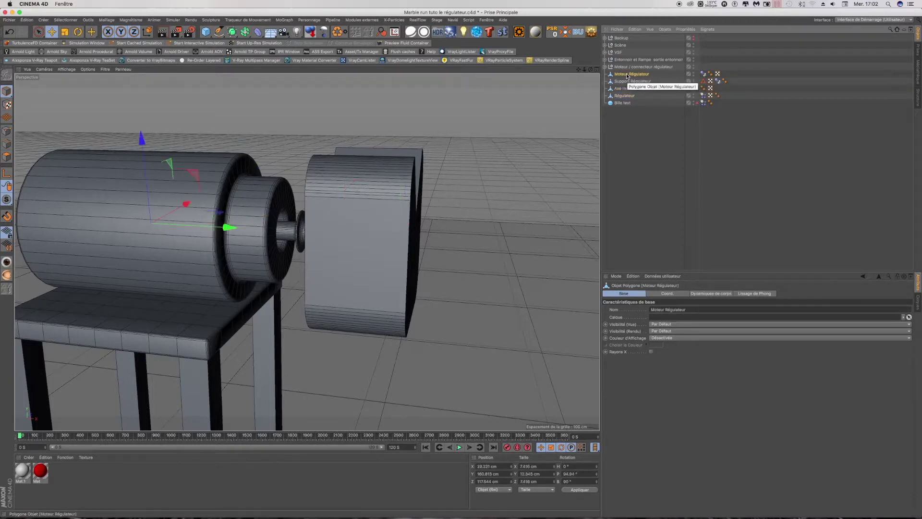
left_click(624, 96)
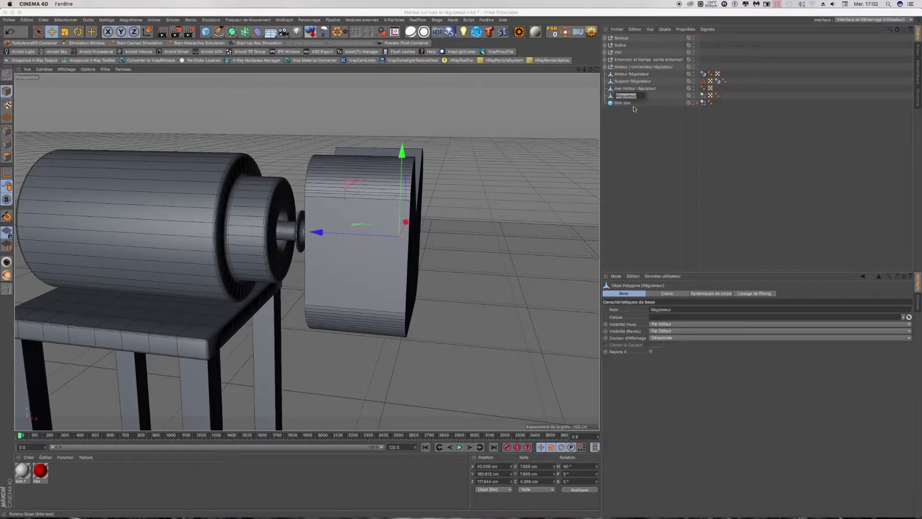
left_click(625, 98, "ctrl")
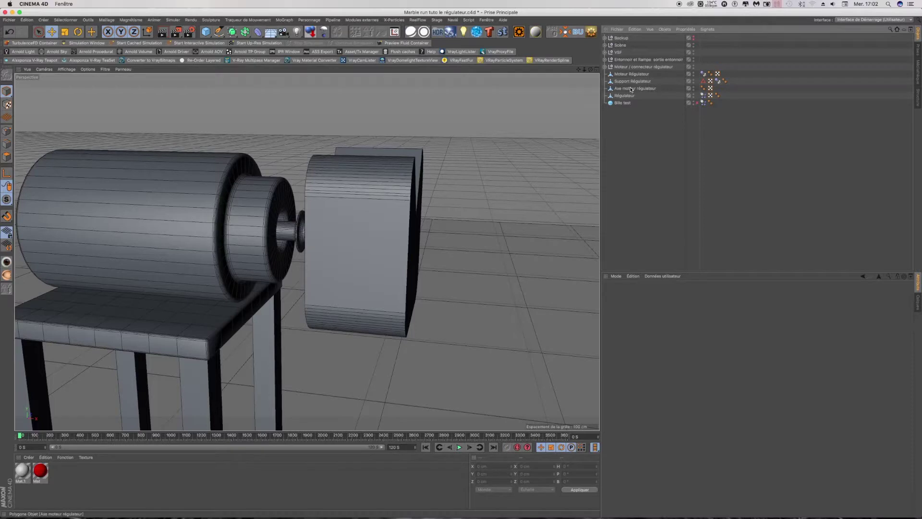
left_click_drag(630, 88, 626, 95)
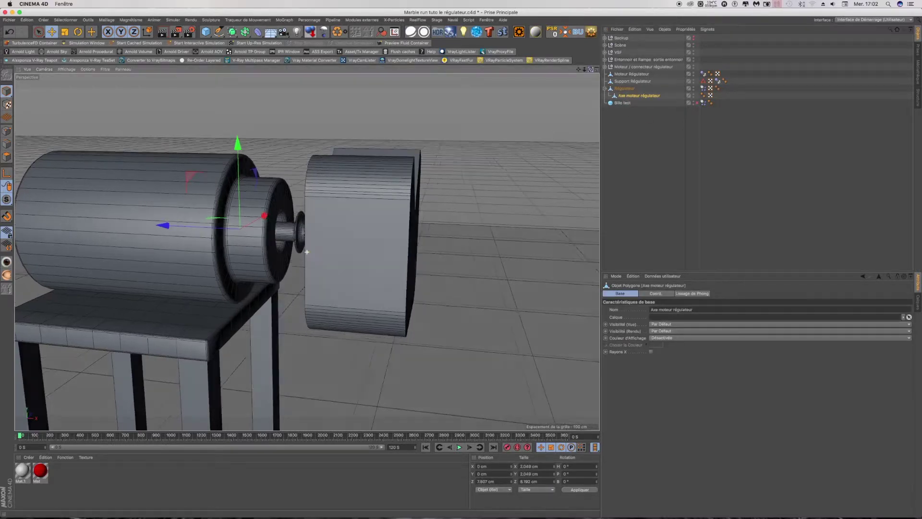
Play and stop the animation to test the regulator, then select the four regulator objects.
left_click_drag(307, 252, 303, 242, "alt")
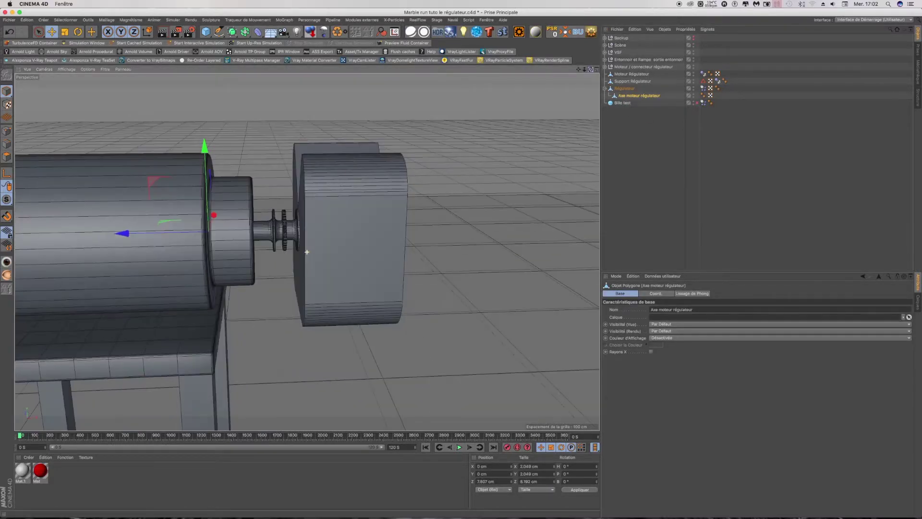
left_click(460, 446)
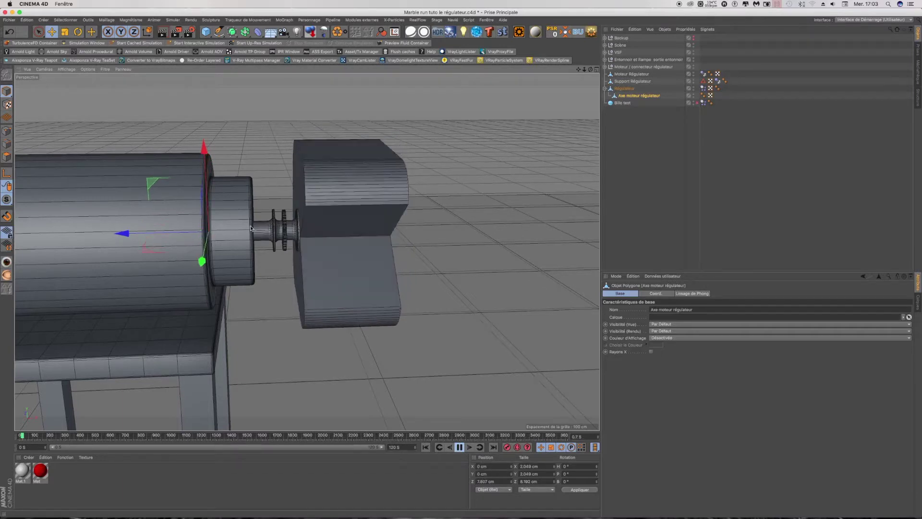
left_click(448, 447)
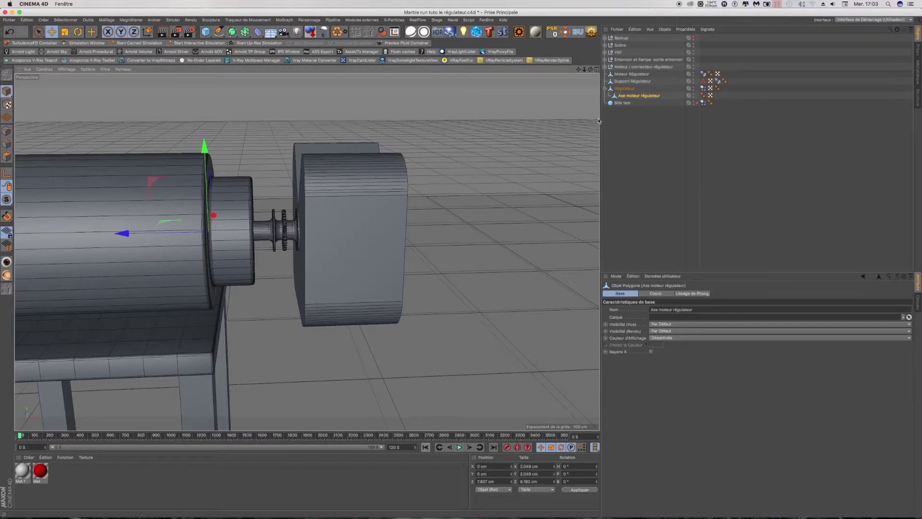
left_click(605, 88)
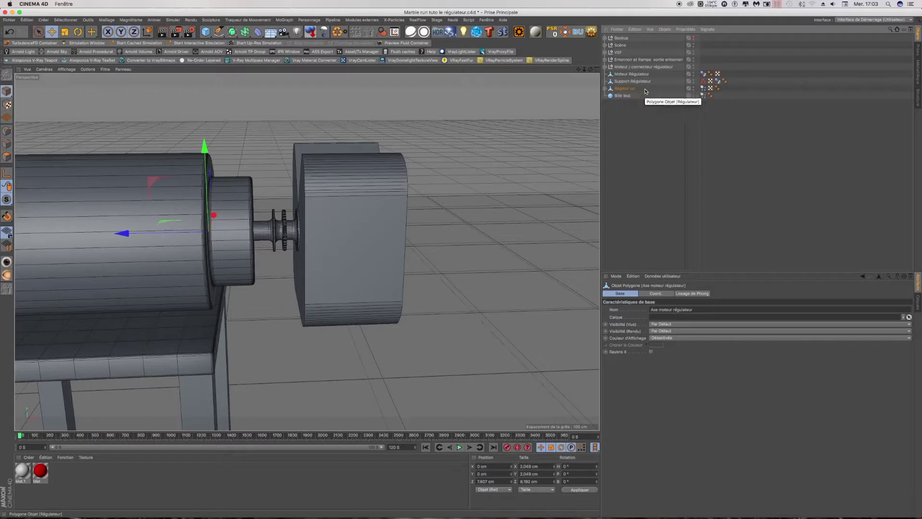
left_click_drag(645, 90, 612, 69)
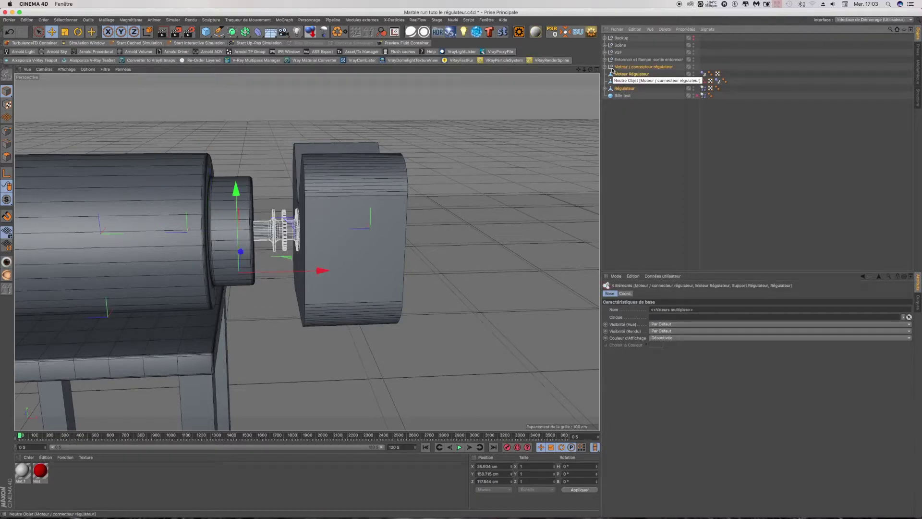
Group the four regulator objects under a null named Régulateur.
key("alt+g")
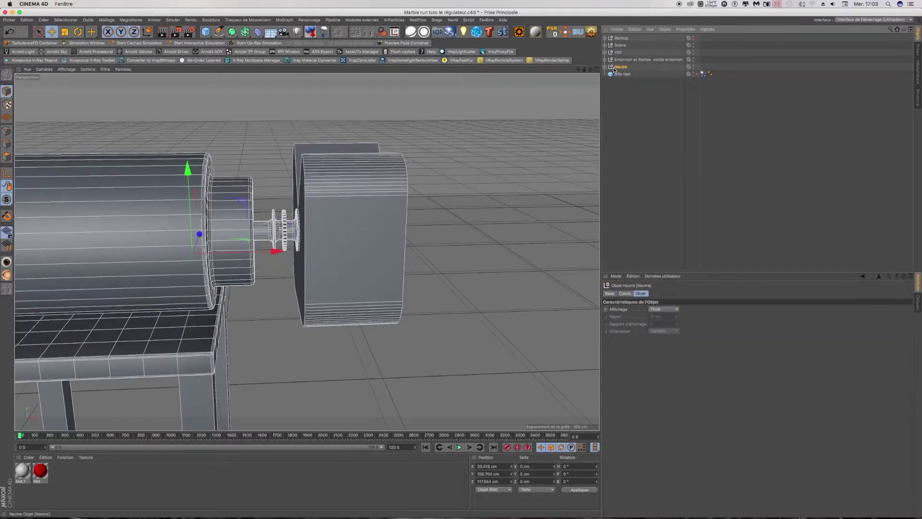
double_click(620, 67)
right_click(621, 67)
left_click(631, 94)
type("Régulateur")
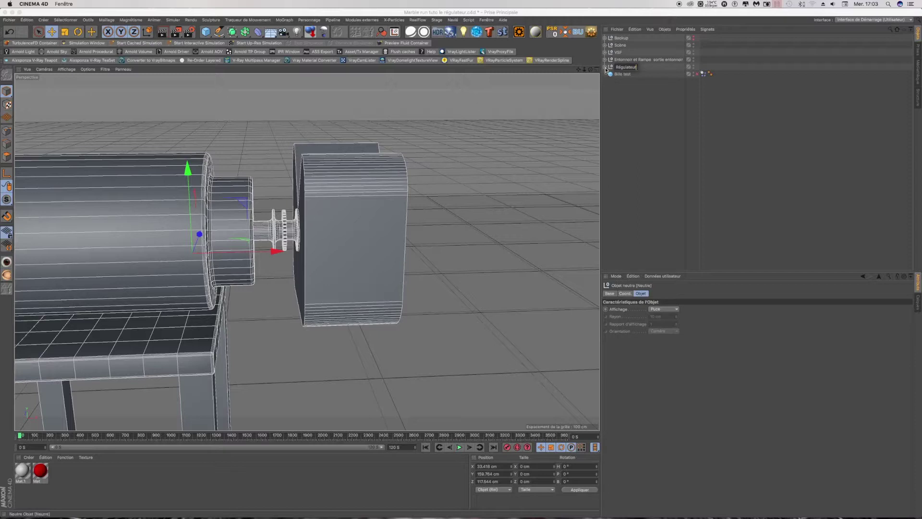
key("Return")
left_click(604, 67)
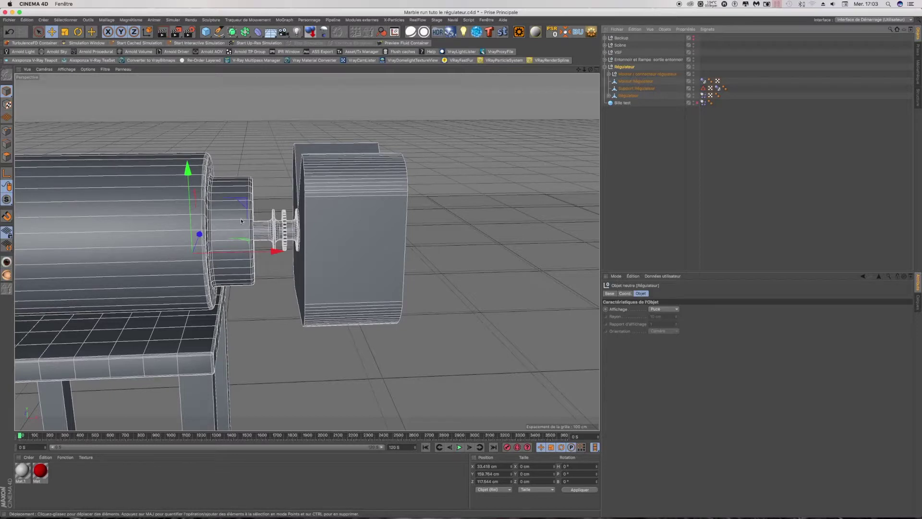
left_click_drag(190, 171, 190, 169)
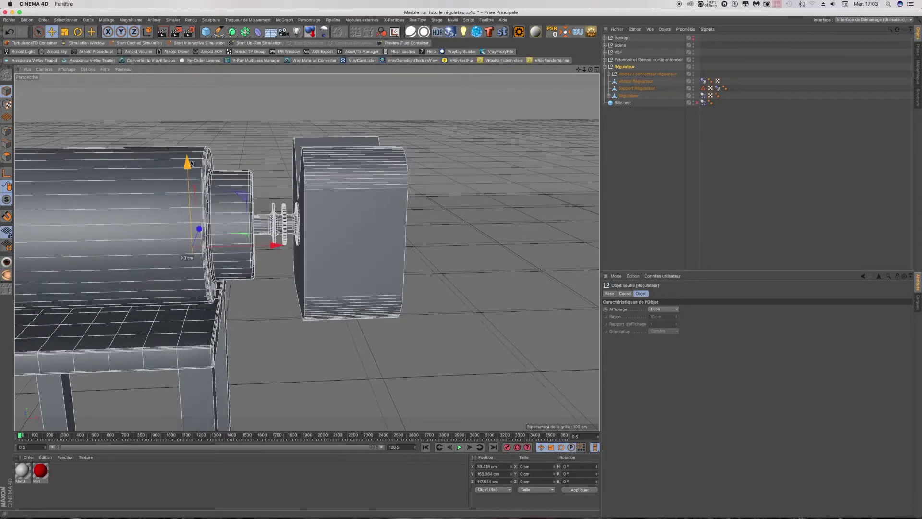
left_click(15, 35)
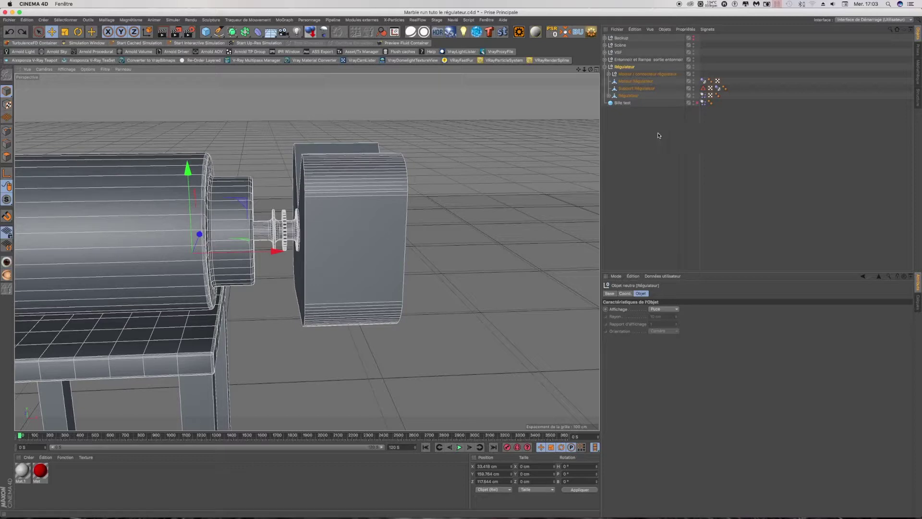
Make the Bille test sphere visible again and switch to the four-viewport layout.
left_click(623, 96)
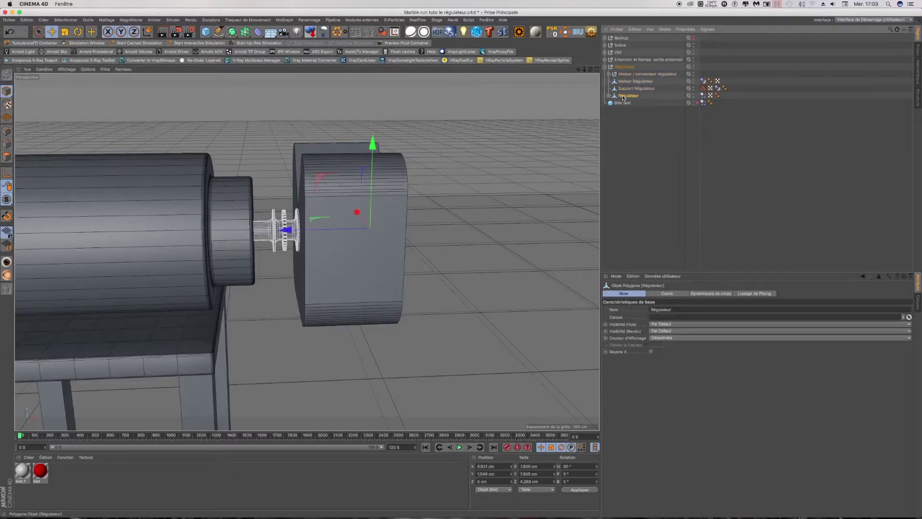
scroll(292, 222, "down", 3)
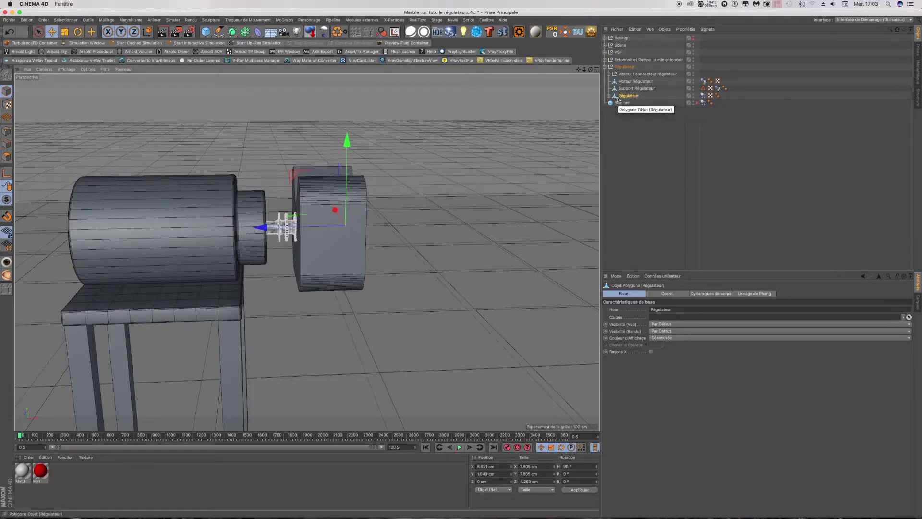
mouse_move(590, 69)
left_mouse_down()
mouse_move(582, 71)
mouse_move(590, 70)
left_mouse_up()
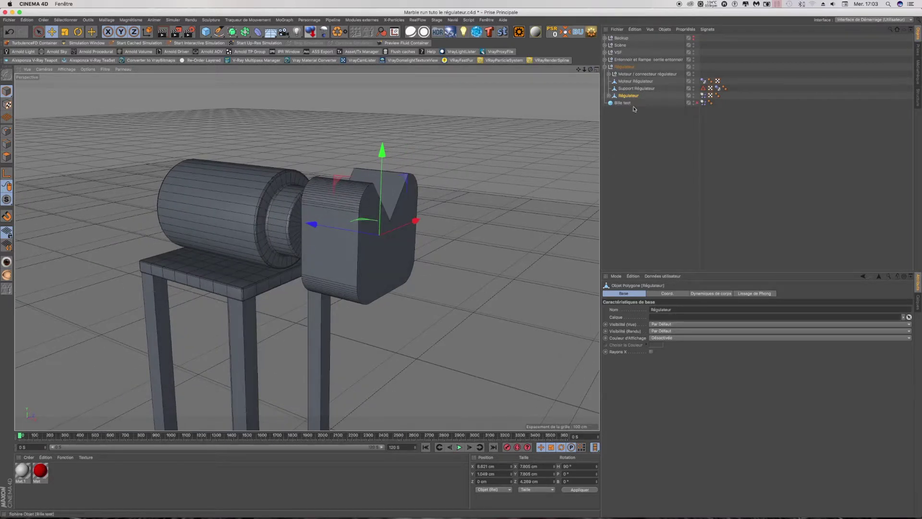
left_click(696, 103)
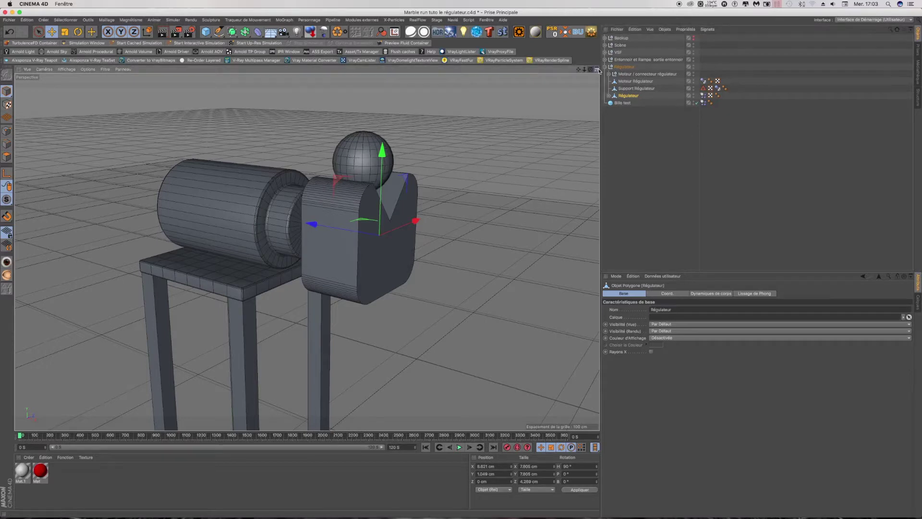
left_click(599, 70)
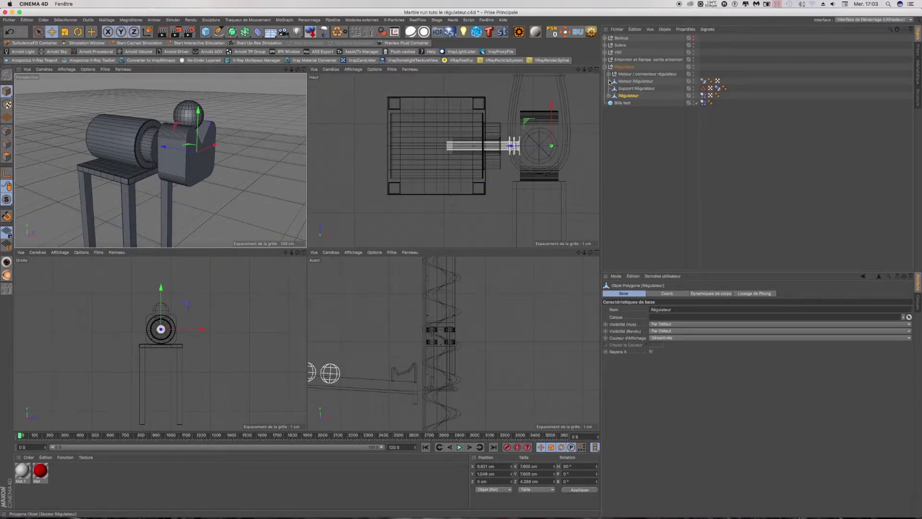
Unhide the Entonnoir funnel in its group and return to a single Perspective viewport.
left_click(605, 60)
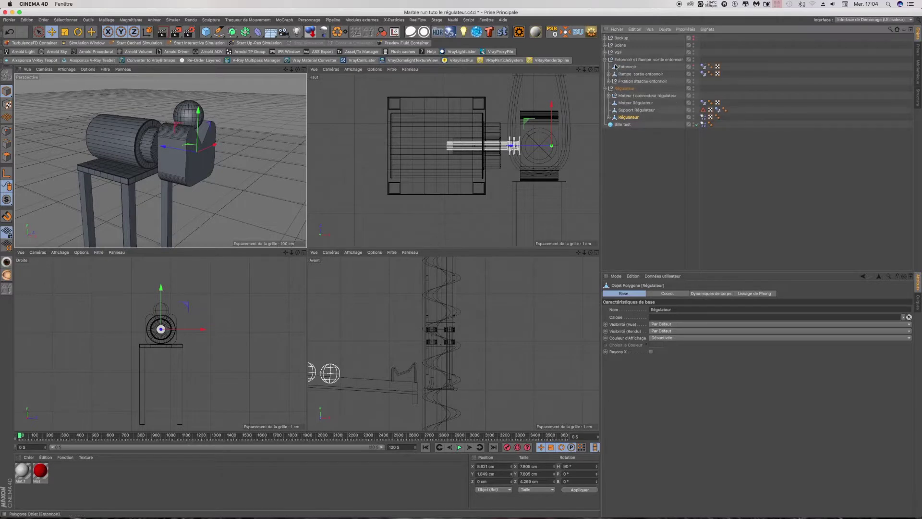
left_click(693, 66)
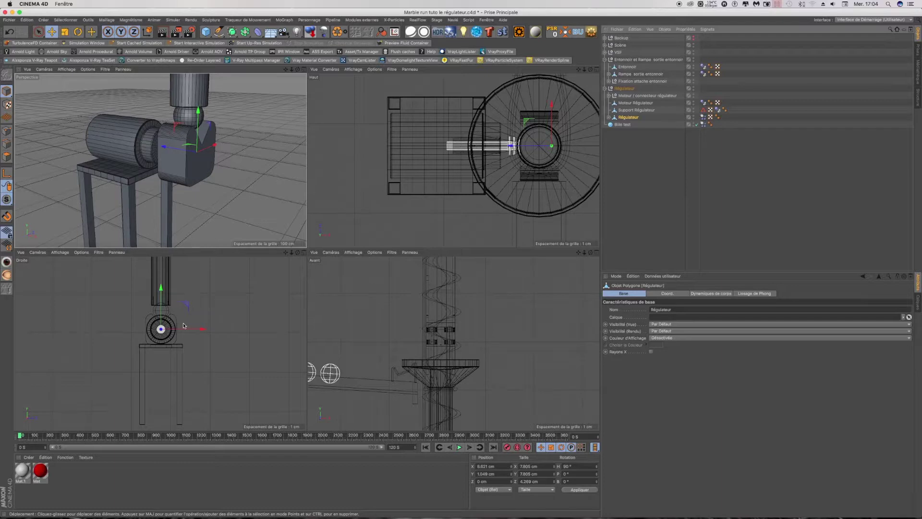
left_click(303, 70)
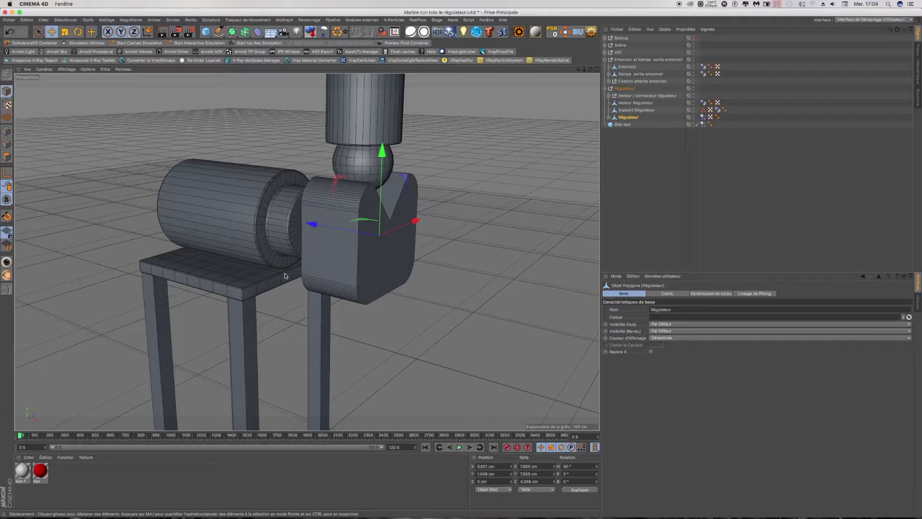
Select Bille test and lift it along Y to hover just above the funnel.
scroll(285, 276, "down", 2)
scroll(286, 277, "down", 2)
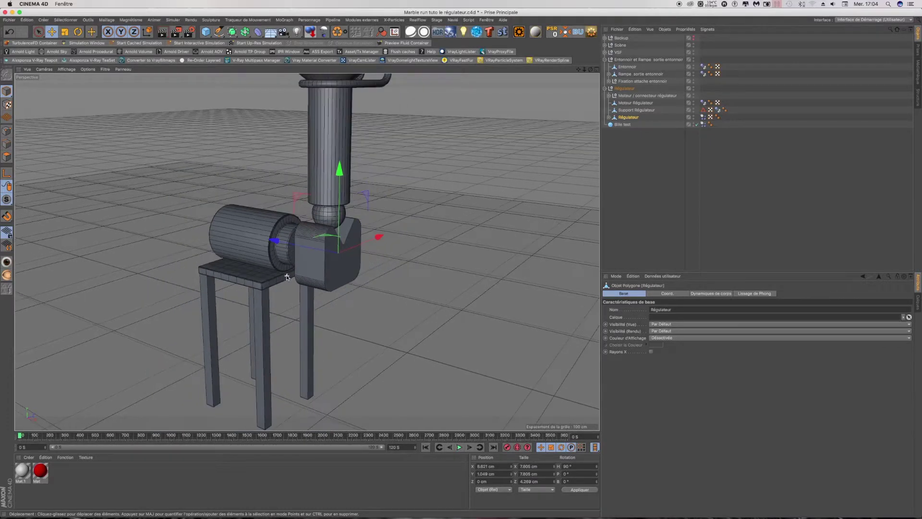
scroll(287, 277, "down", 1)
scroll(288, 277, "down", 2)
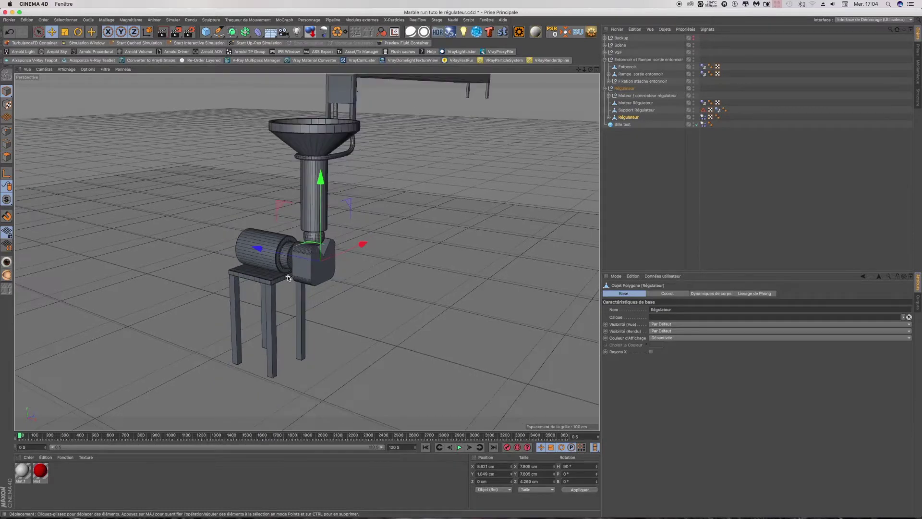
left_click(620, 124)
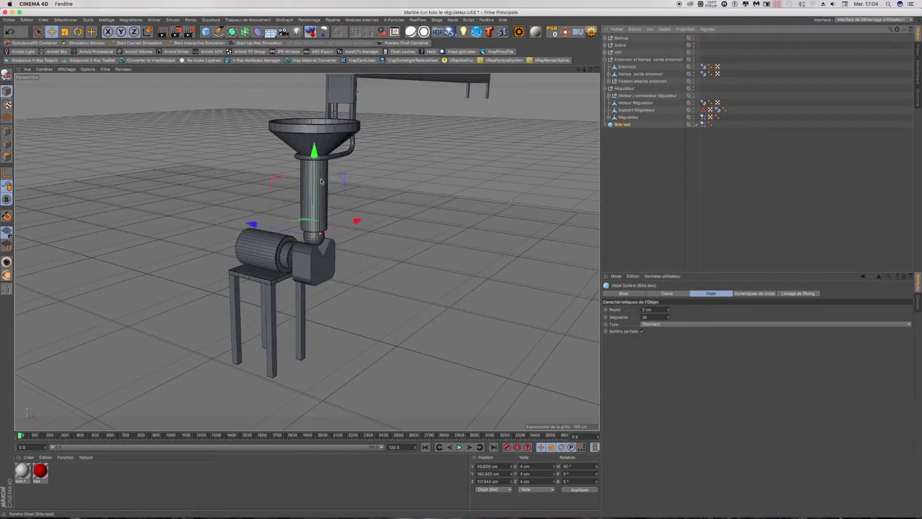
scroll(363, 257, "down", 2)
scroll(363, 256, "down", 3)
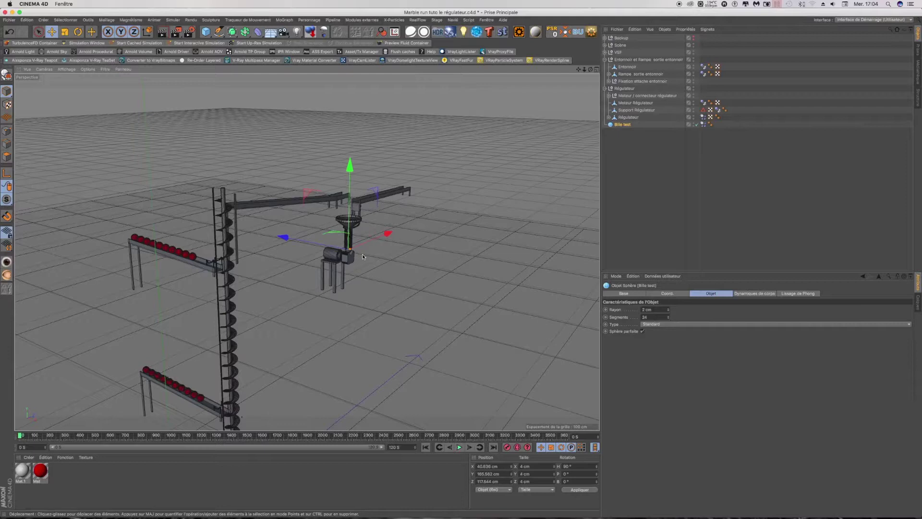
scroll(362, 256, "up", 2)
scroll(363, 242, "up", 4)
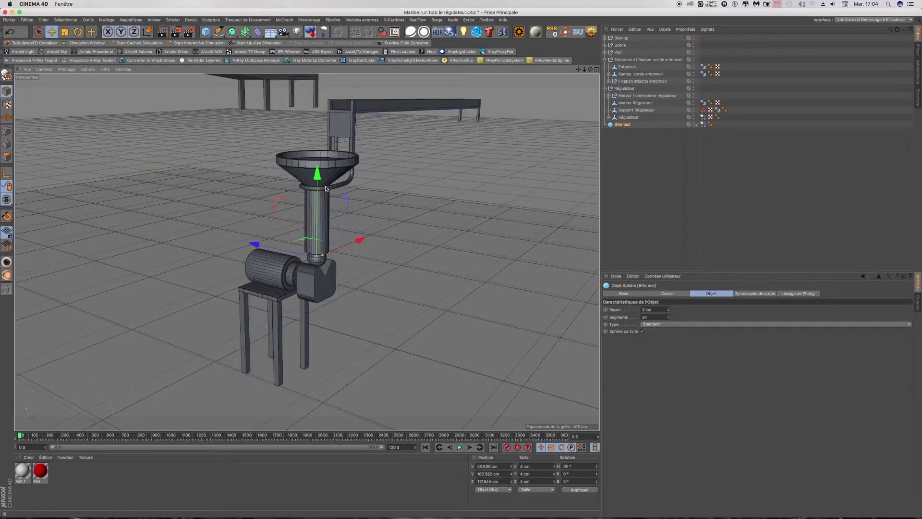
left_click_drag(313, 163, 317, 120)
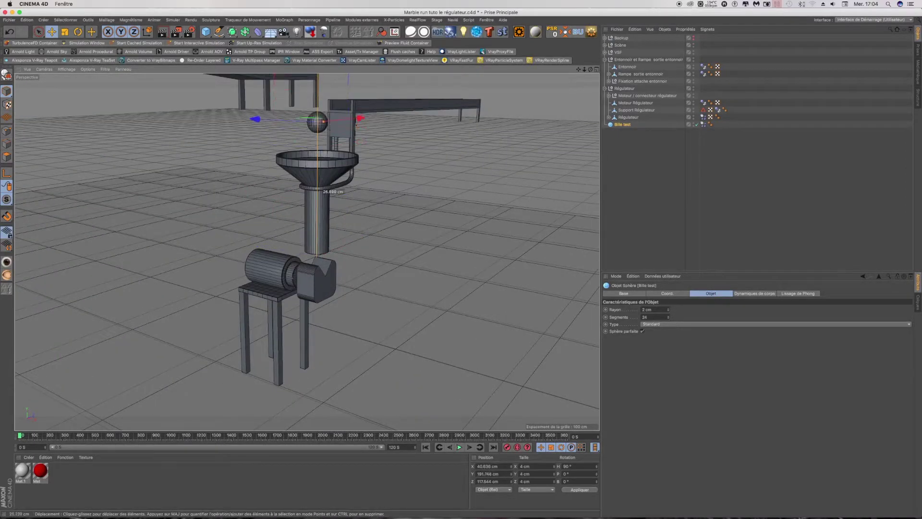
key("f")
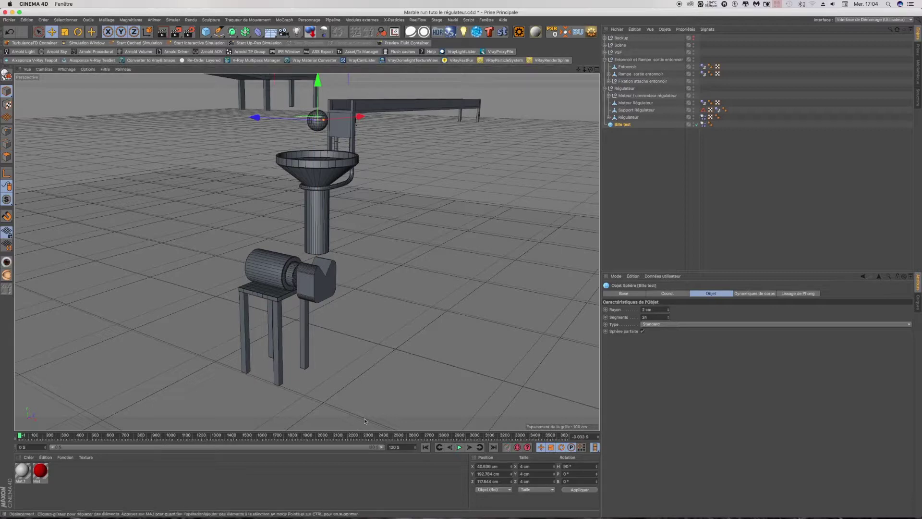
scroll(376, 283, "down", 2)
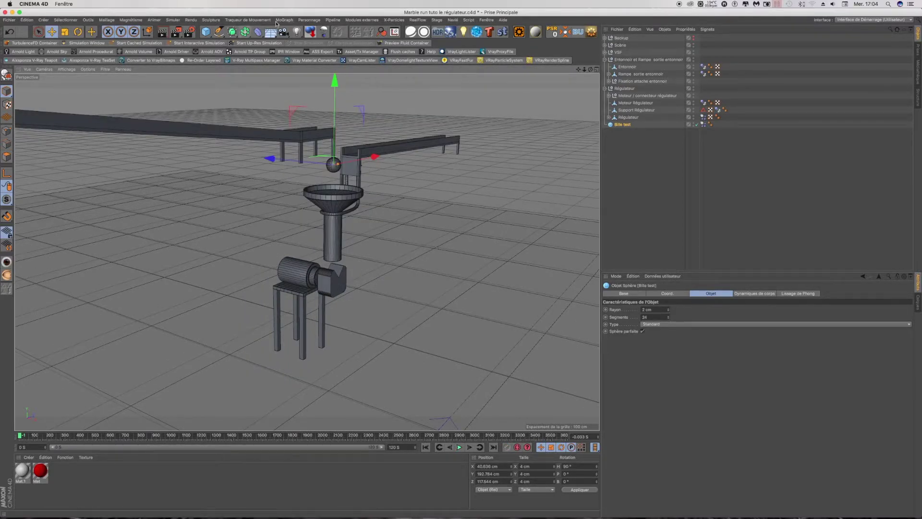
Add a MoGraph Cloner containing Bille test, with the clone count set to 10.
left_click(285, 20)
left_click(291, 100)
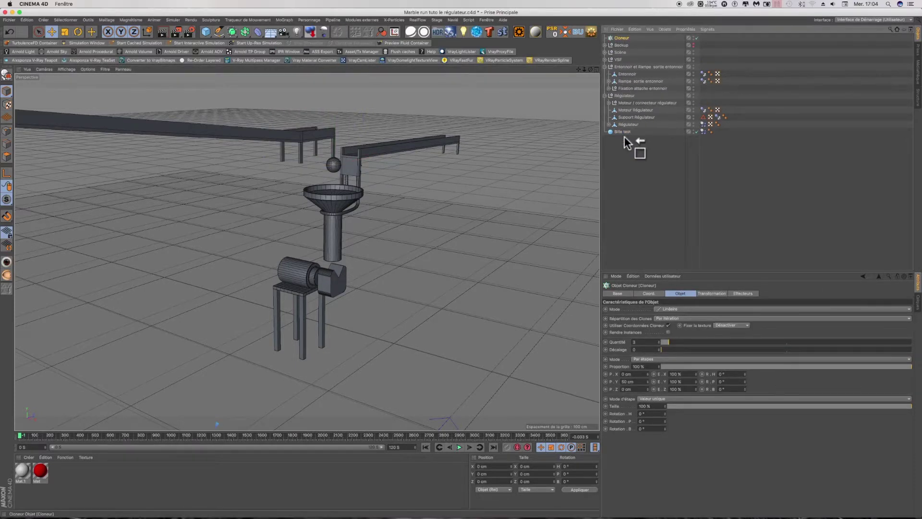
left_click_drag(623, 131, 620, 133)
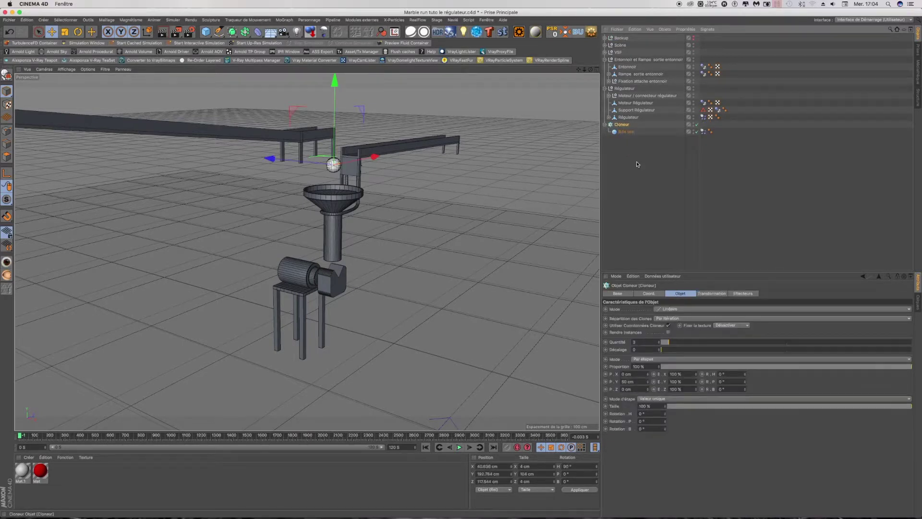
left_click_drag(667, 342, 686, 342)
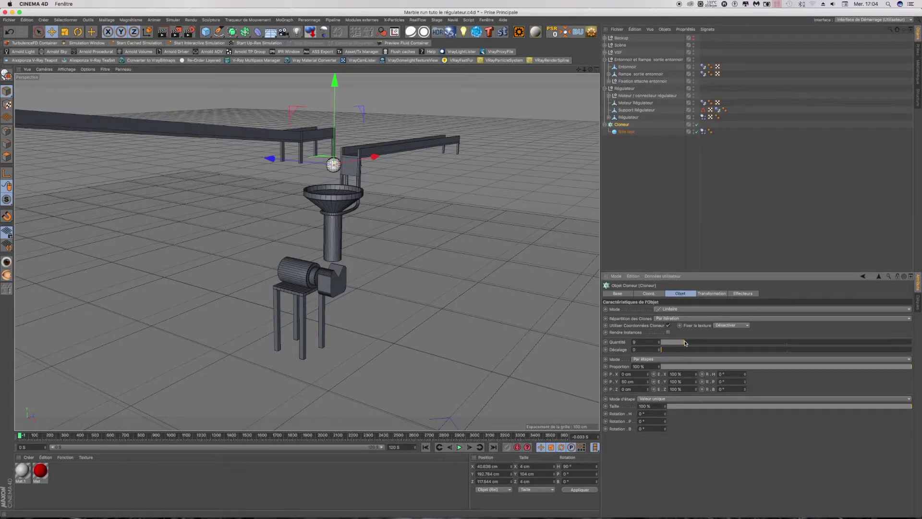
left_click_drag(685, 343, 686, 344)
Set the Cloner's vertical P.Y spacing to 4.5 cm between the balls.
left_click_drag(638, 381, 618, 381)
type("4")
key("Return")
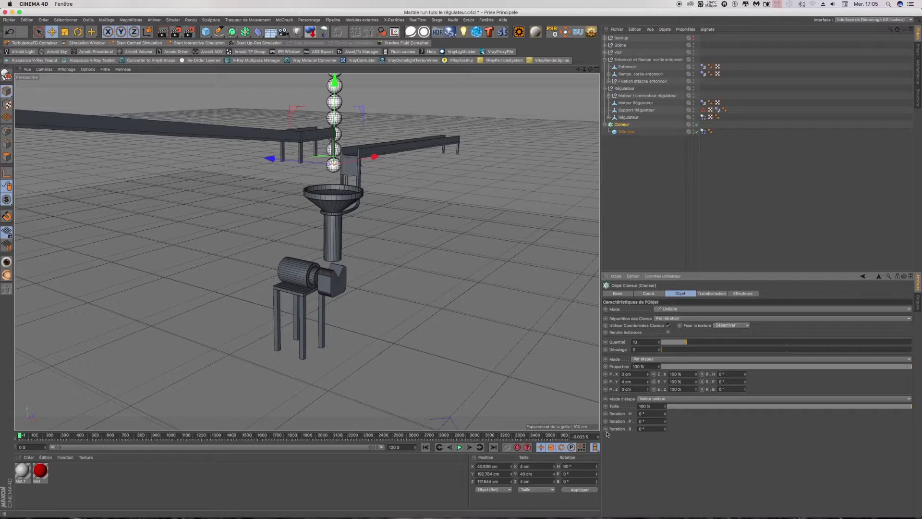
scroll(338, 169, "up", 2)
scroll(338, 169, "up", 2)
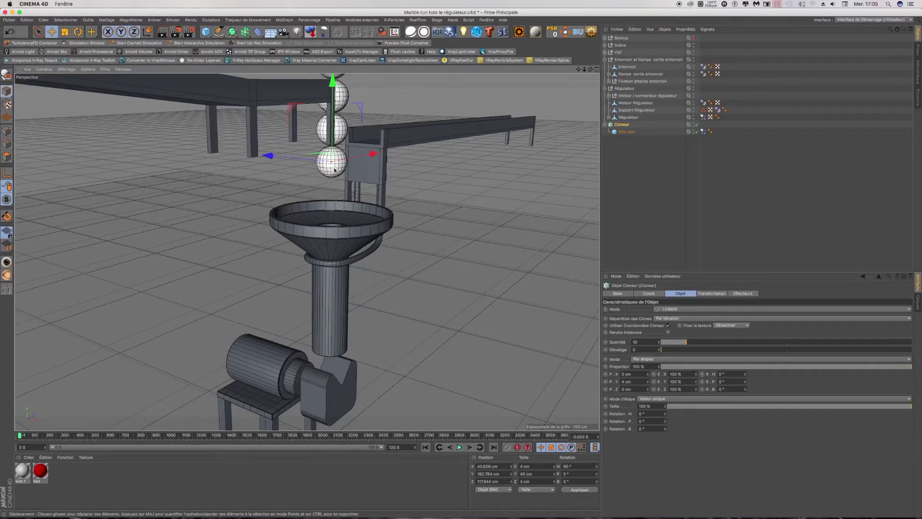
scroll(335, 170, "up", 3)
left_click(626, 131)
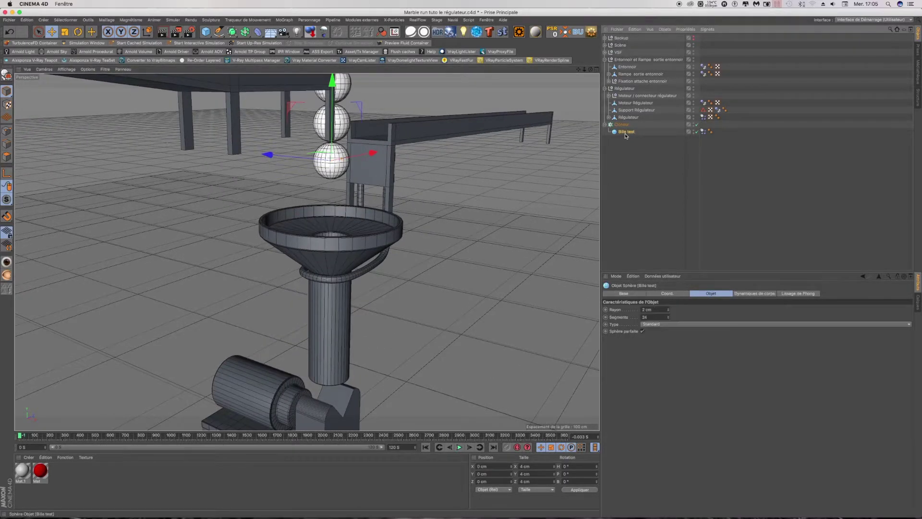
left_click(622, 125)
left_click(628, 381)
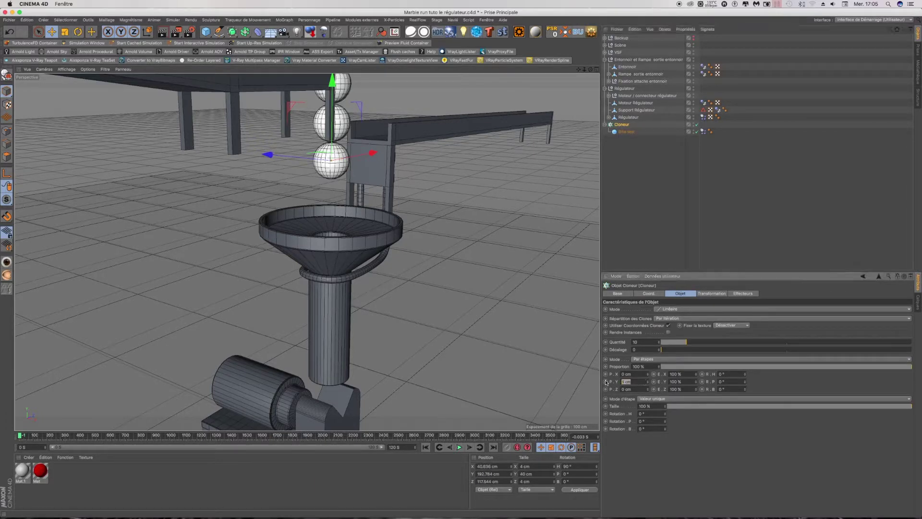
type("1")
key("Return")
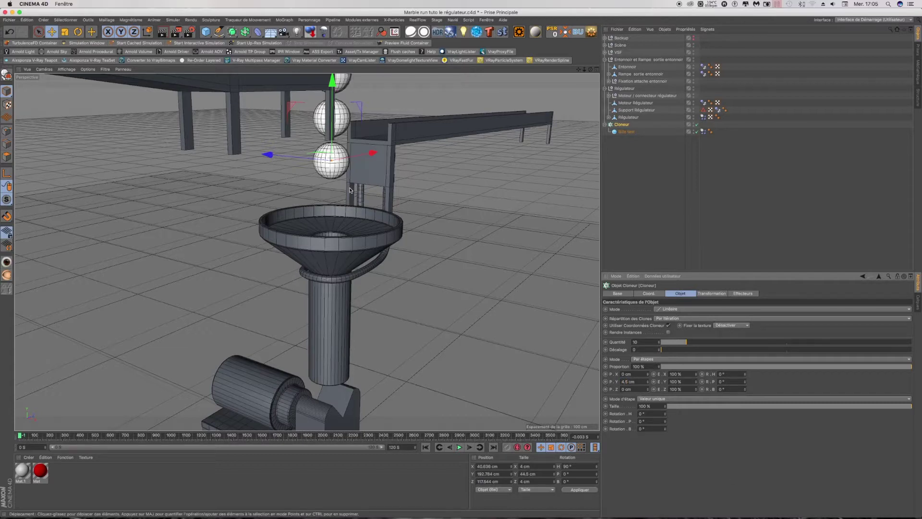
Lower the Cloner's ball column to Y 176.162 cm at the funnel.
scroll(365, 201, "down", 5)
scroll(373, 206, "down", 5)
scroll(374, 204, "up", 2)
scroll(374, 202, "up", 2)
scroll(374, 198, "up", 2)
scroll(374, 197, "up", 2)
scroll(370, 183, "up", 2)
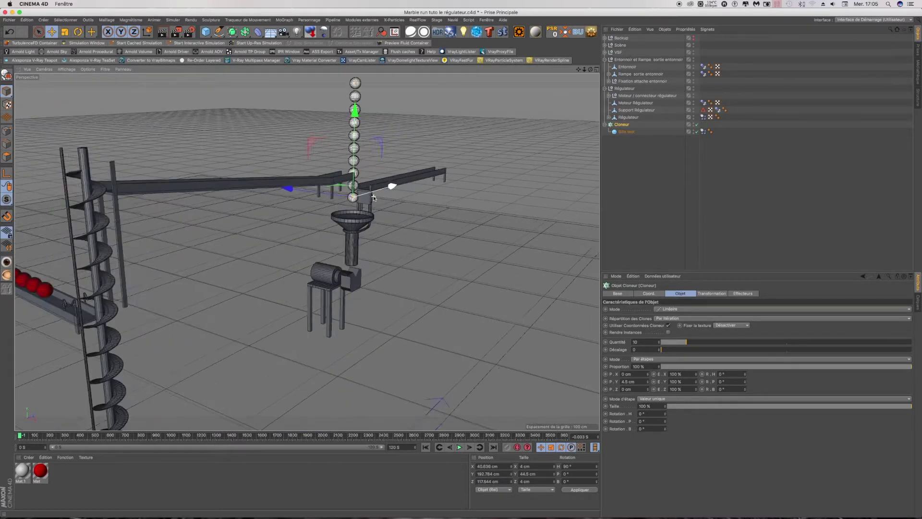
scroll(365, 158, "up", 2)
left_click_drag(355, 119, 354, 165)
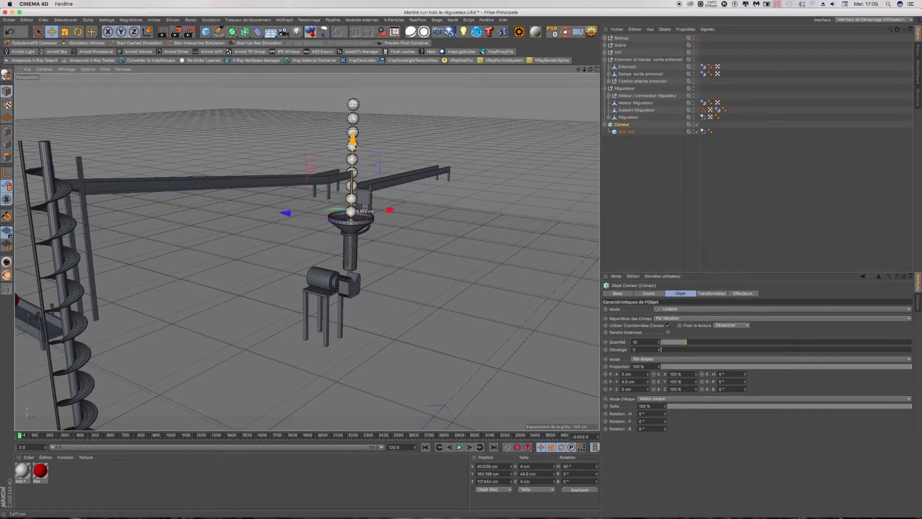
Set the Dynamics Body tag to inherit to sub-objects with individual elements set to Tout.
left_click(703, 131)
left_click_drag(703, 131, 703, 125)
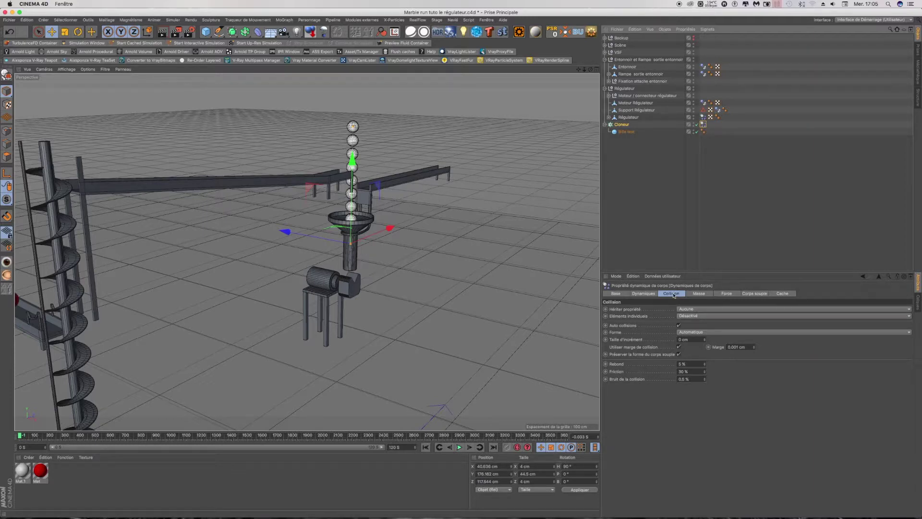
left_click(714, 309)
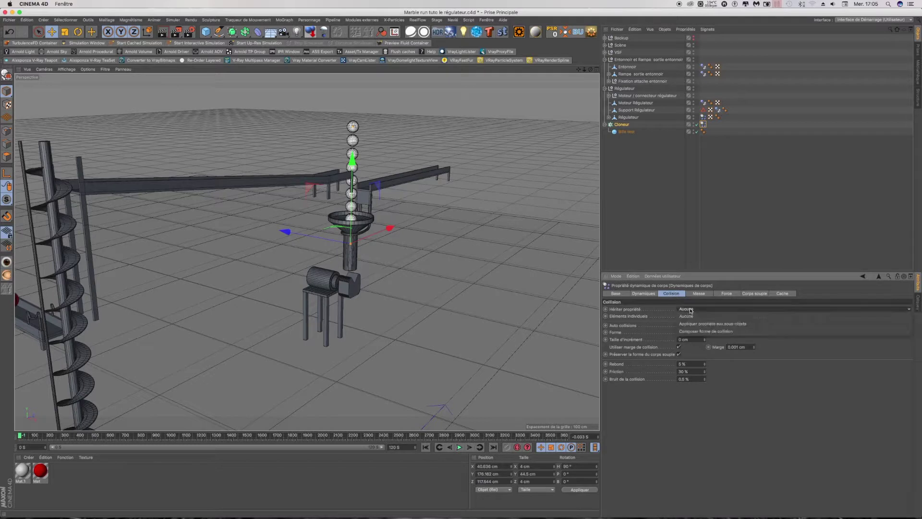
left_click(716, 323)
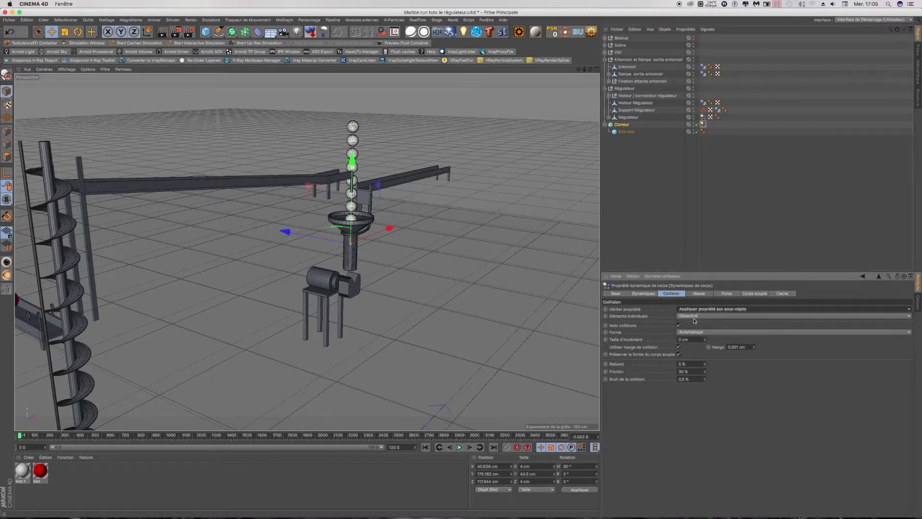
left_click(694, 318)
left_click(690, 346)
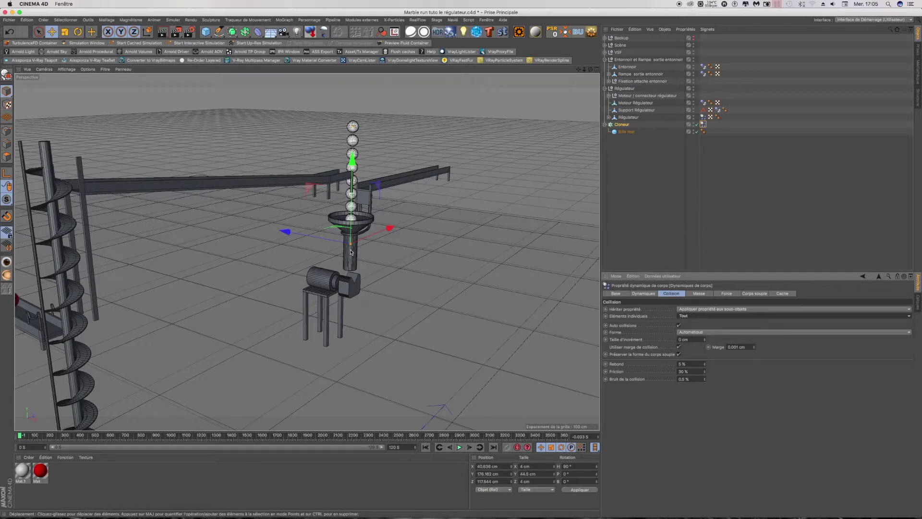
scroll(364, 237, "up", 3)
scroll(364, 238, "up", 3)
scroll(364, 235, "down", 1)
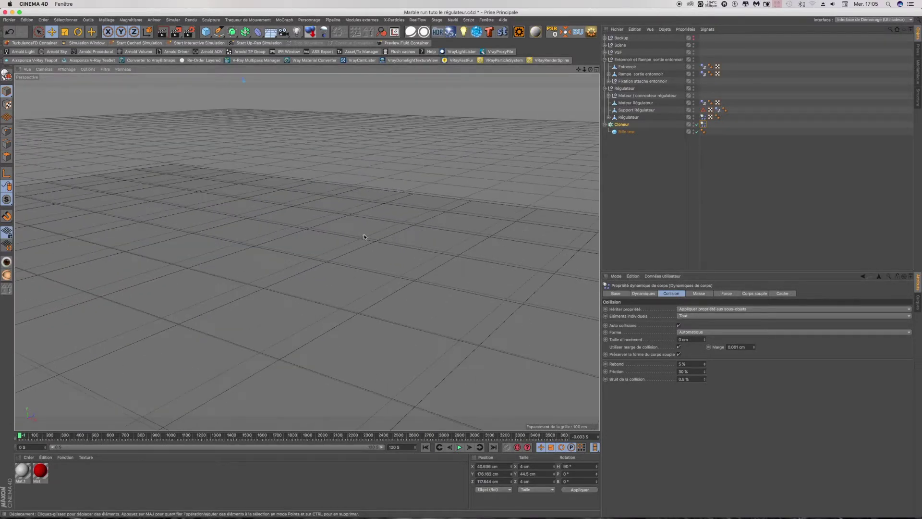
scroll(364, 236, "down", 3)
scroll(364, 235, "down", 2)
scroll(364, 236, "up", 3)
scroll(364, 237, "down", 3)
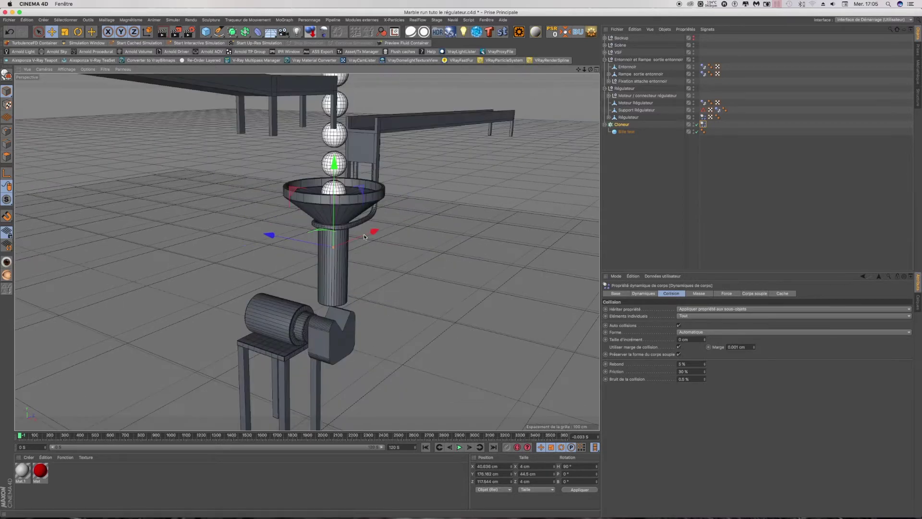
Frame the whole scene, then frame the Régulateur object in the view.
left_click_drag(591, 70, 307, 251)
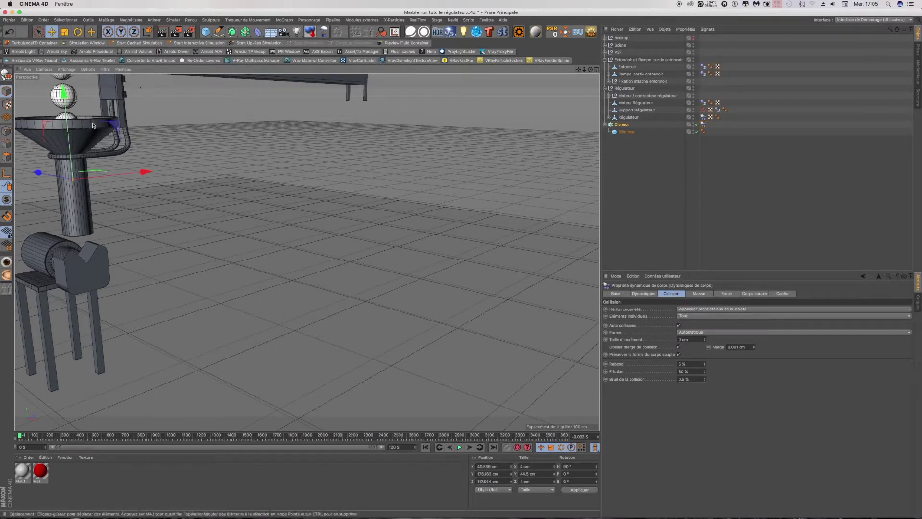
left_click(30, 70)
left_click(52, 117)
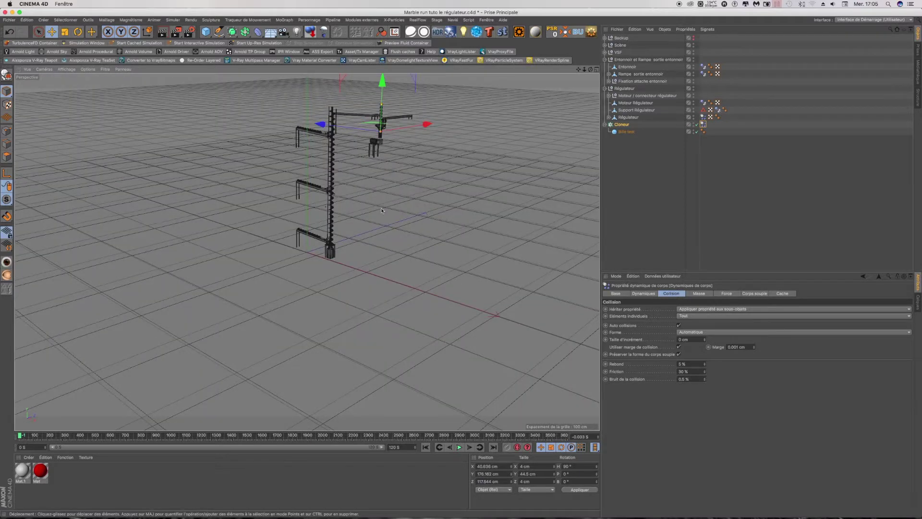
left_click(625, 117)
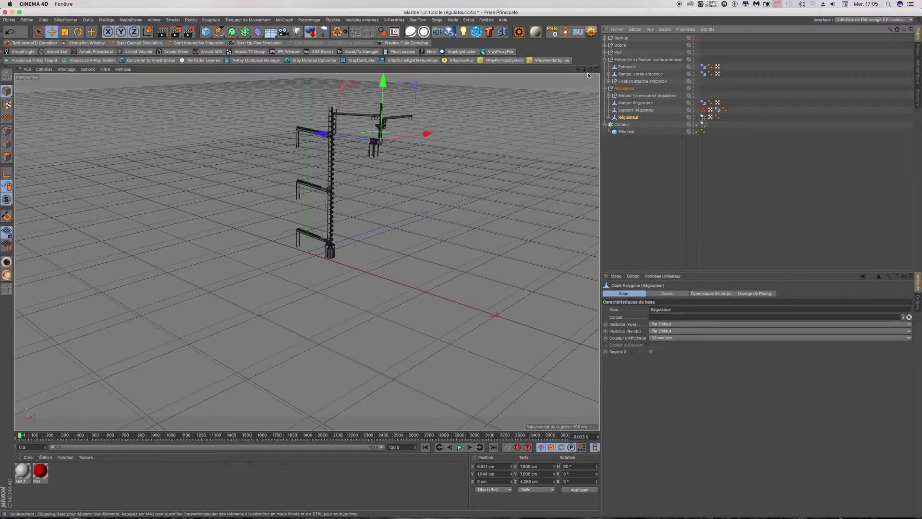
key("o")
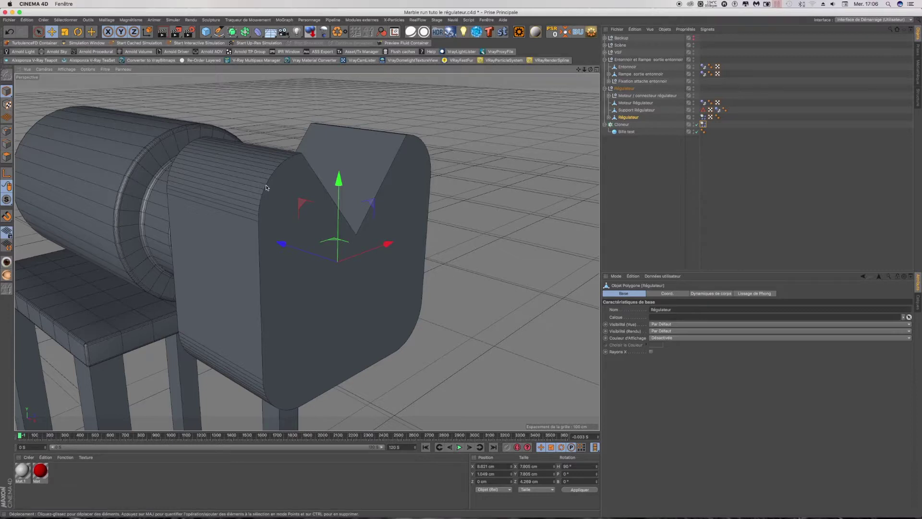
scroll(267, 186, "down", 2)
scroll(266, 187, "down", 1)
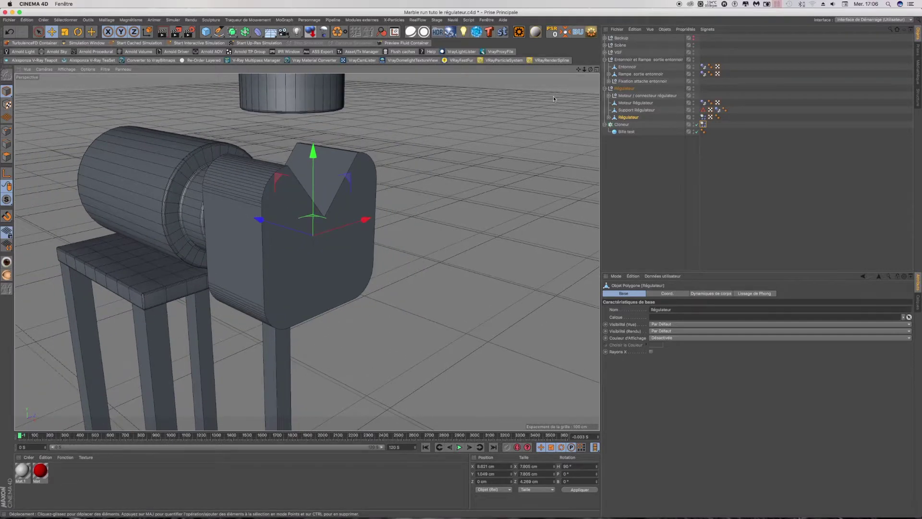
Orbit and zoom around the funnel, then select the Cloneur to show its settings.
left_click_drag(594, 70, 584, 70)
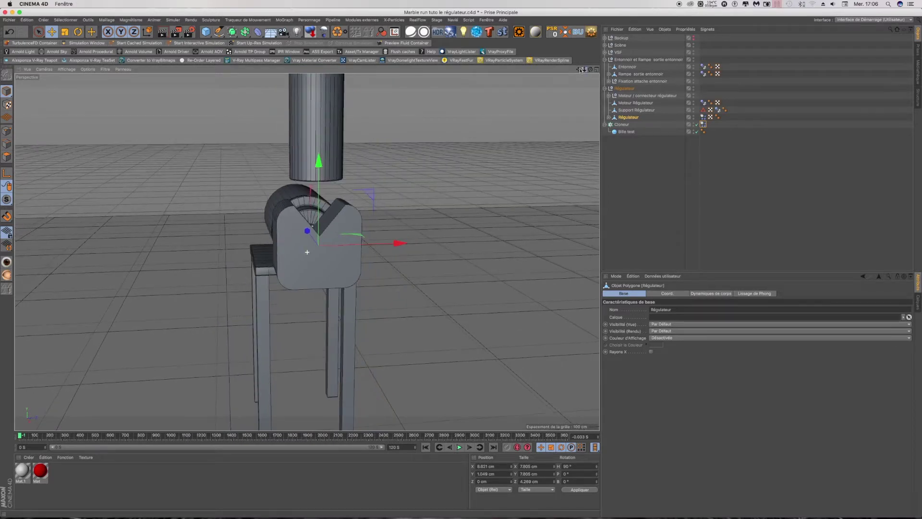
middle_click_drag(317, 185, 306, 252, "alt")
scroll(307, 252, "down", 2)
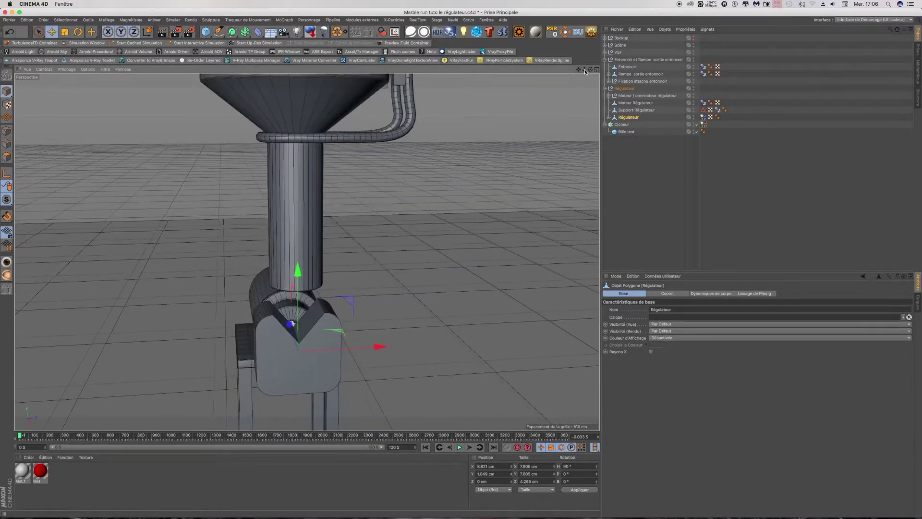
scroll(307, 251, "down", 3)
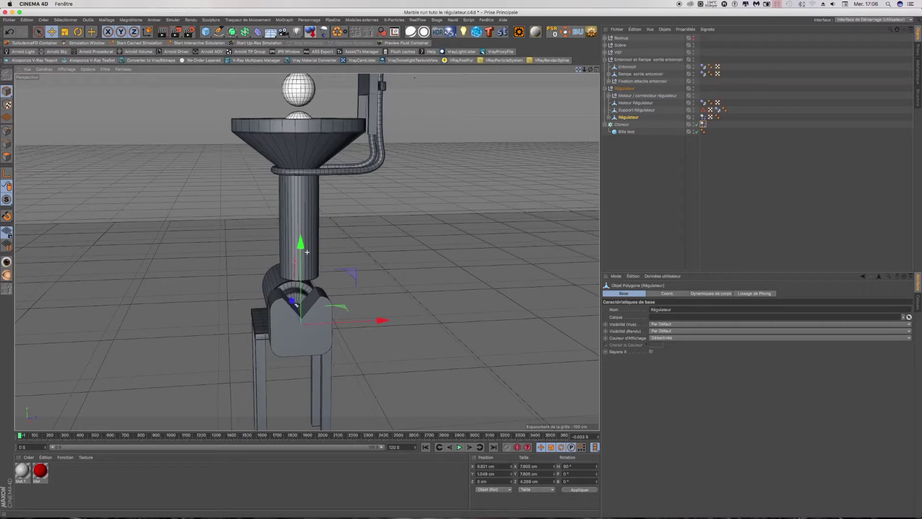
left_click_drag(584, 70, 505, 149)
scroll(504, 148, "down", 2)
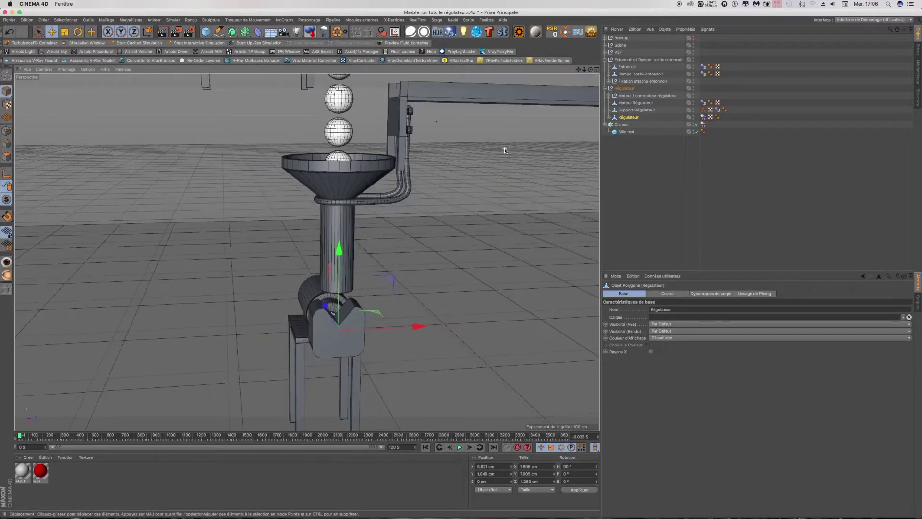
mouse_move(590, 69)
left_mouse_down()
mouse_move(307, 252)
mouse_move(317, 240)
left_mouse_up()
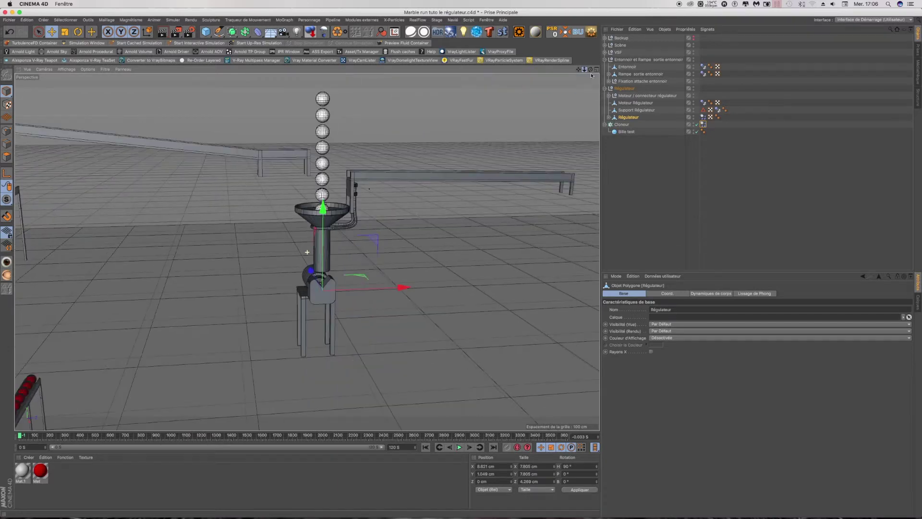
left_click(621, 125)
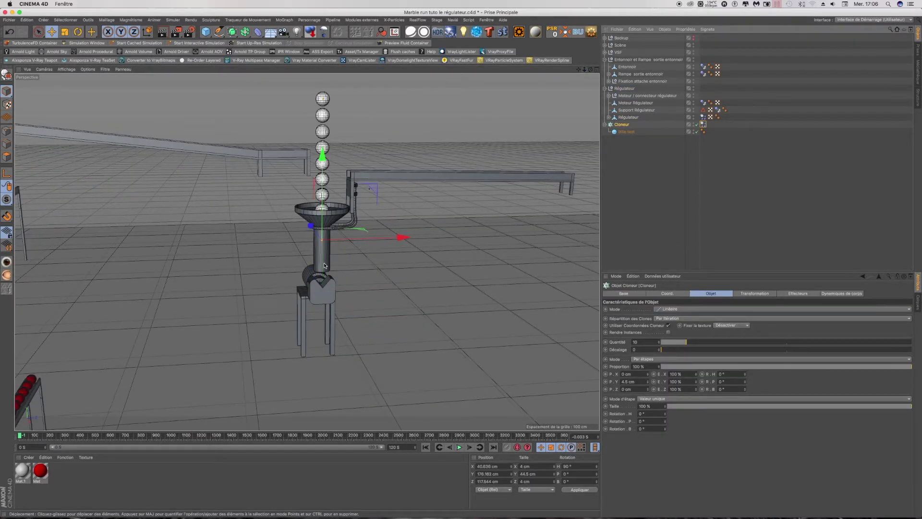
scroll(325, 267, "up", 2)
scroll(325, 267, "down", 2)
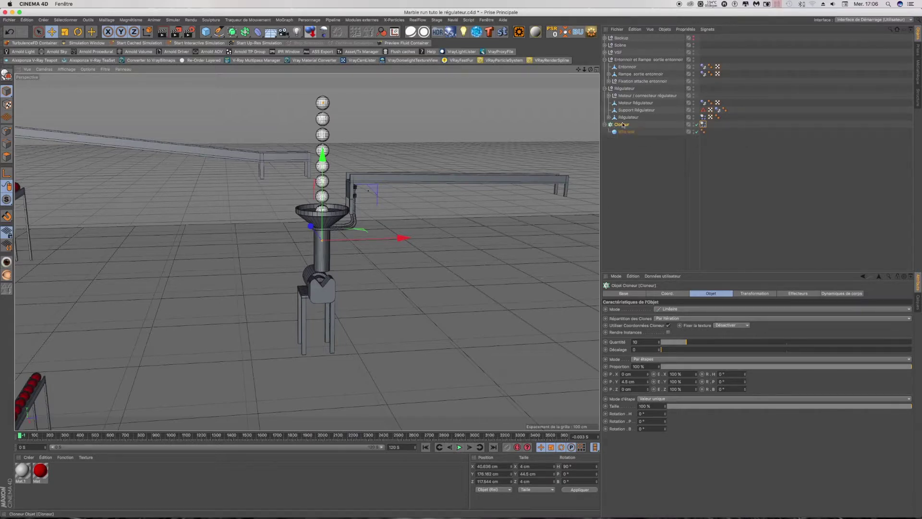
Enable a 0.001 cm collision margin on the Régulateur's Dynamics Body tag.
left_click(702, 125)
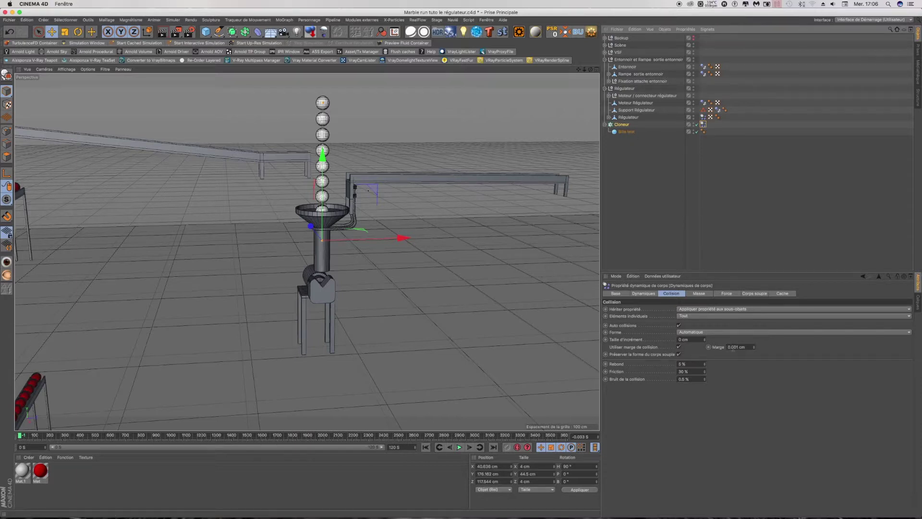
left_click(629, 117)
left_click(703, 118)
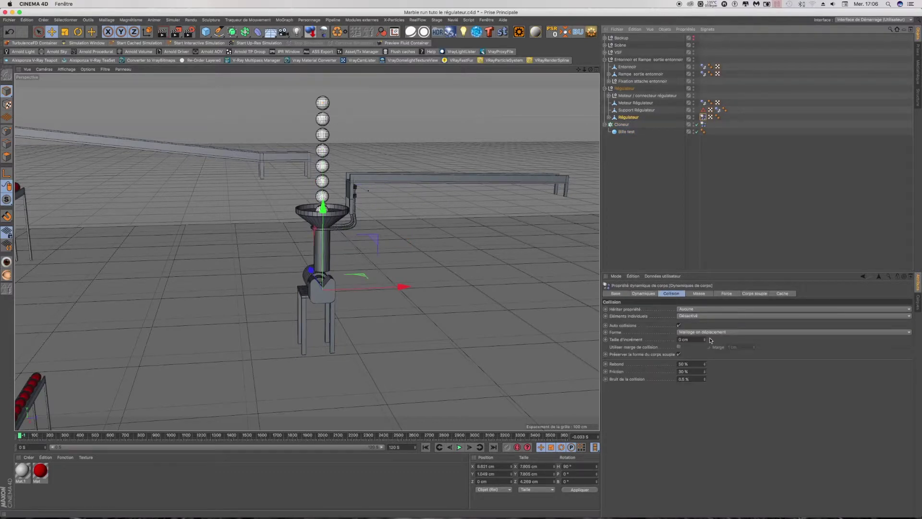
left_click(679, 347)
left_click_drag(744, 347, 701, 349)
type("0,001")
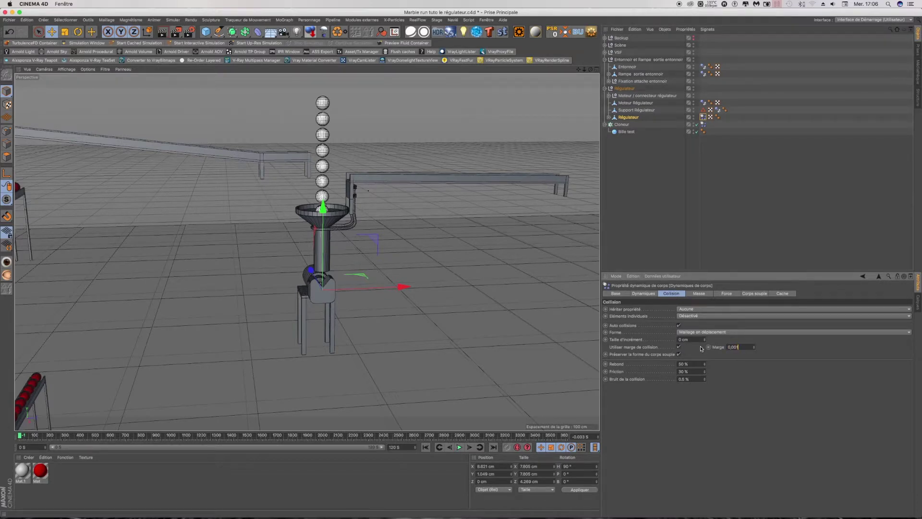
key("Return")
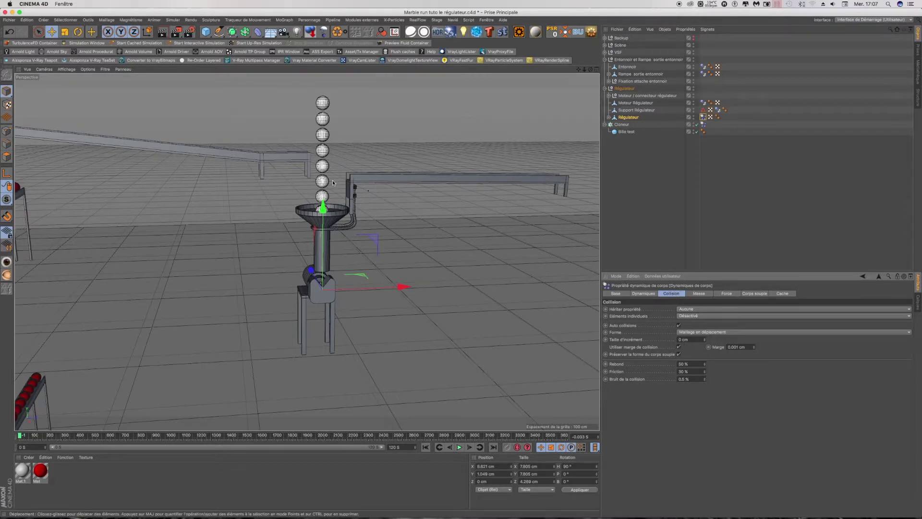
scroll(333, 179, "up", 1)
scroll(332, 180, "up", 2)
Zoom and pan the view to centre the funnel and regulator stand.
scroll(333, 181, "up", 1)
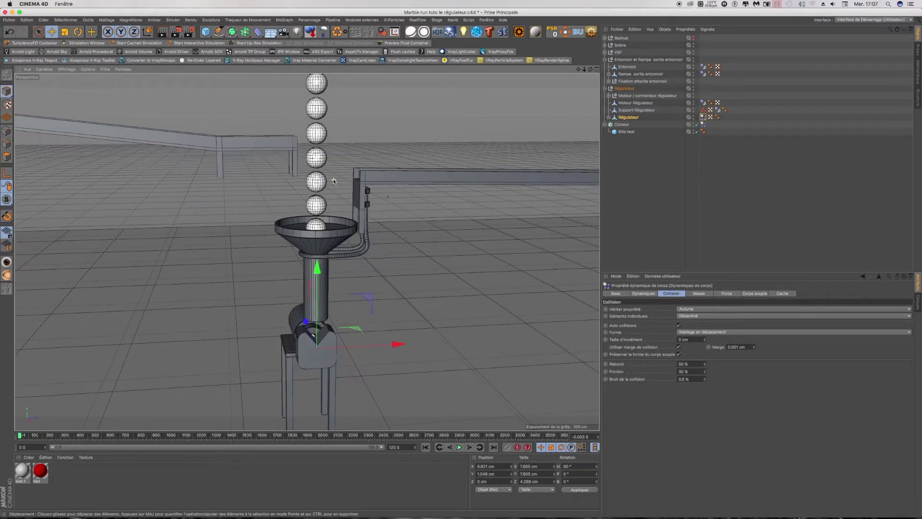
scroll(333, 181, "up", 2)
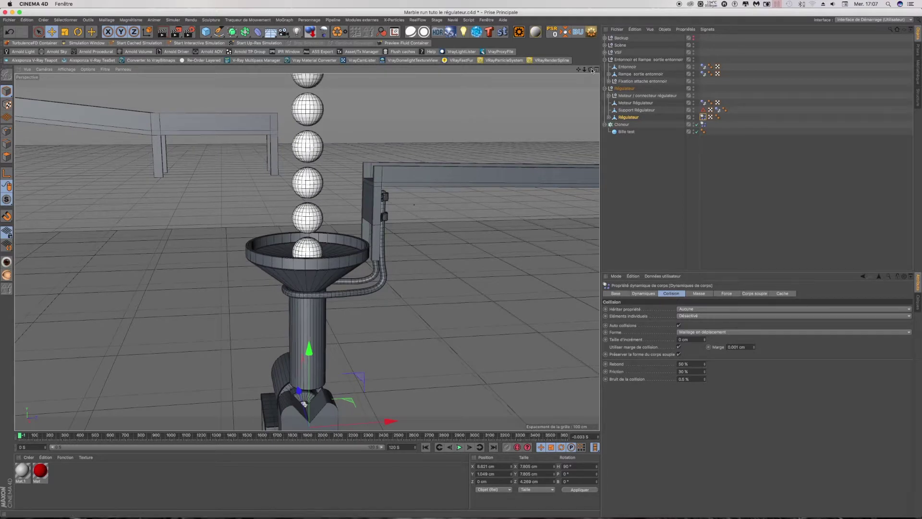
left_click_drag(584, 70, 585, 70)
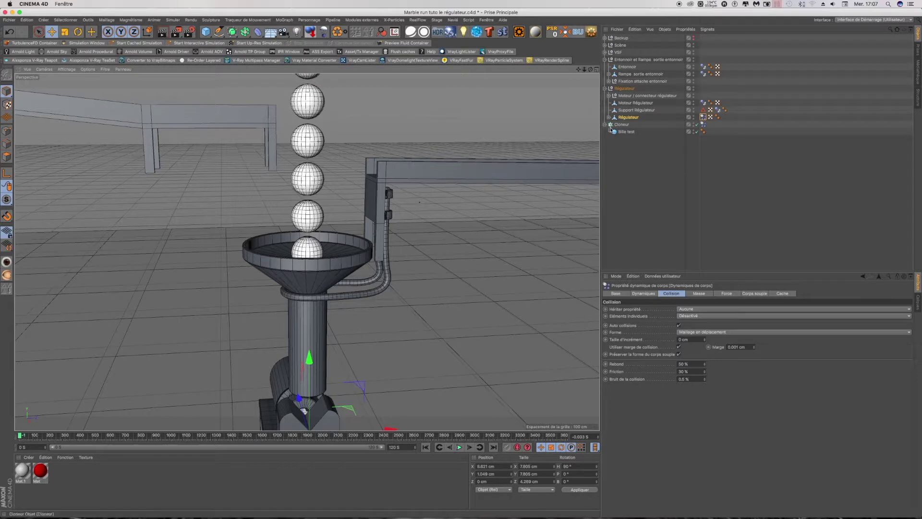
scroll(324, 255, "up", 2)
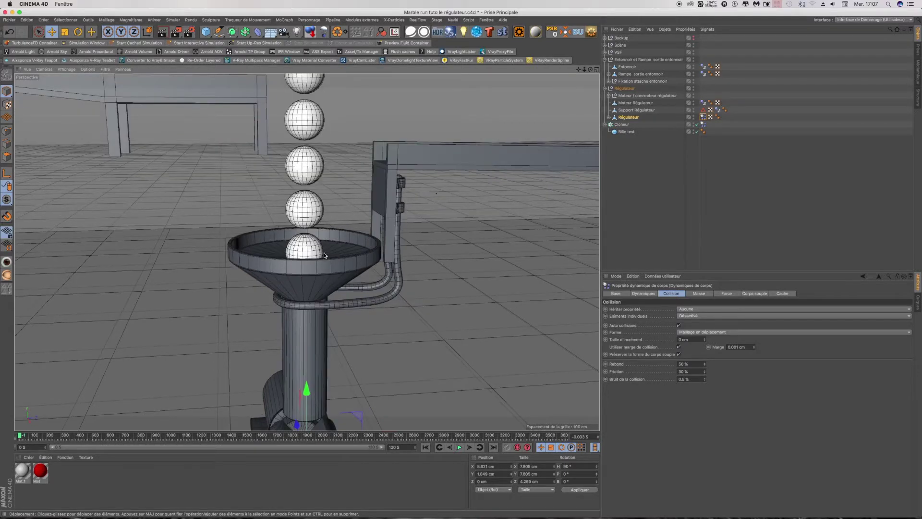
scroll(320, 257, "down", 1)
scroll(289, 422, "down", 1)
scroll(289, 422, "up", 2)
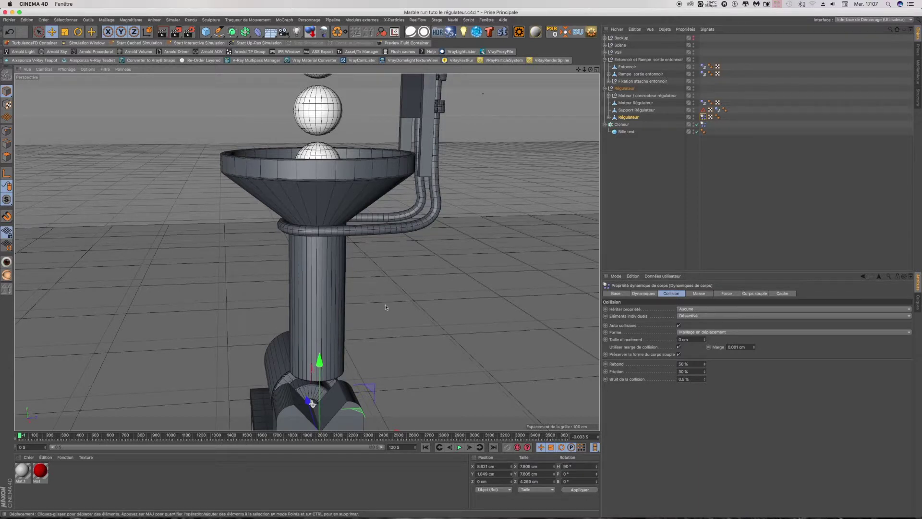
scroll(389, 320, "down", 6)
scroll(402, 288, "up", 3)
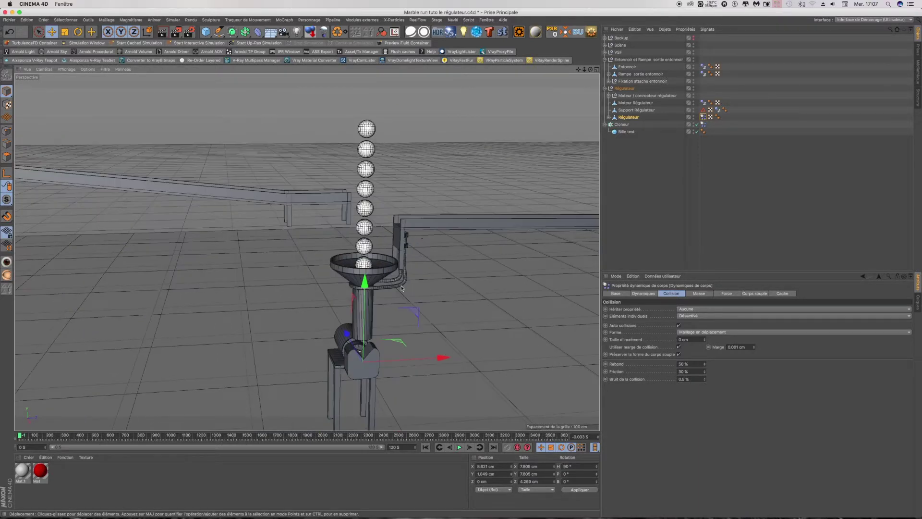
scroll(394, 225, "up", 2)
scroll(394, 225, "up", 2)
scroll(394, 224, "up", 1)
scroll(394, 224, "up", 3)
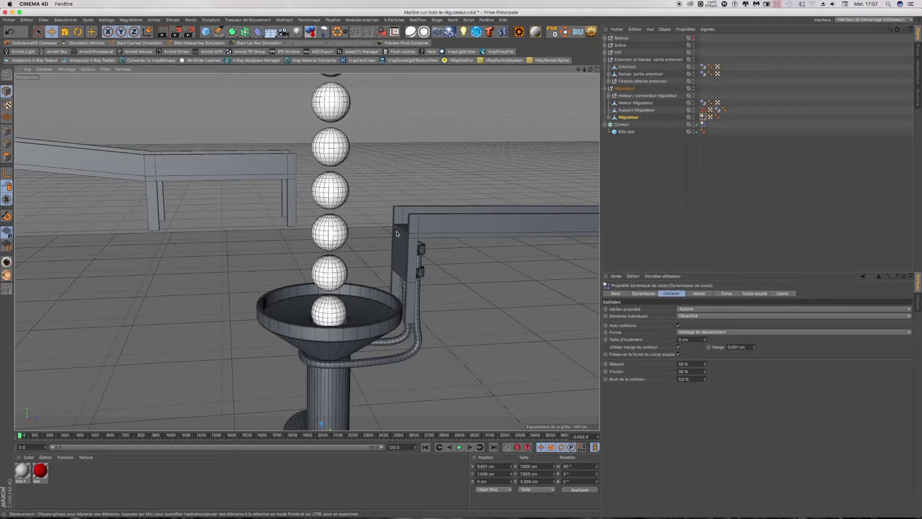
scroll(397, 233, "up", 2)
scroll(397, 232, "up", 2)
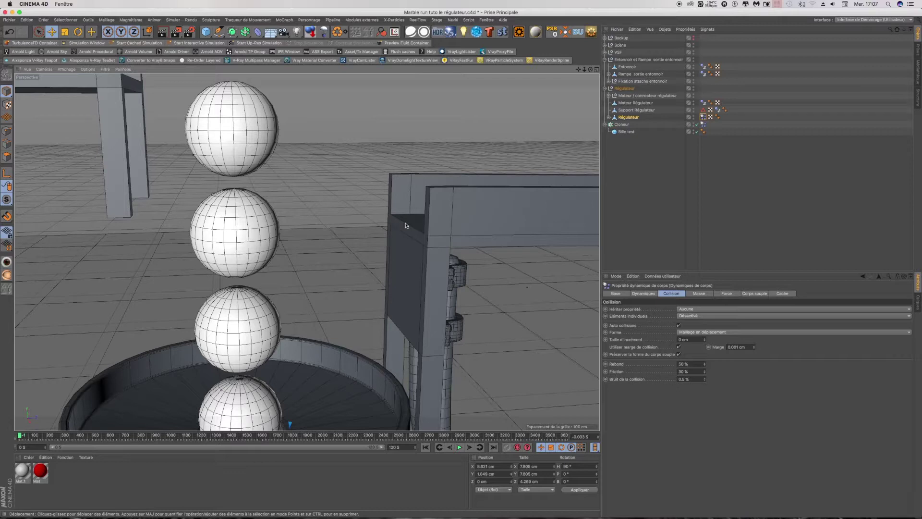
scroll(364, 183, "down", 3)
scroll(364, 183, "down", 3)
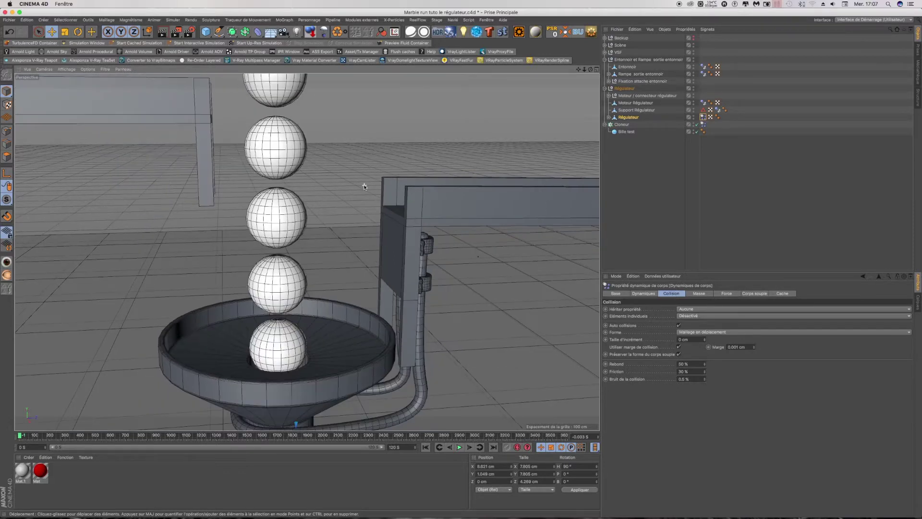
scroll(364, 183, "down", 2)
scroll(364, 184, "down", 2)
scroll(365, 183, "down", 2)
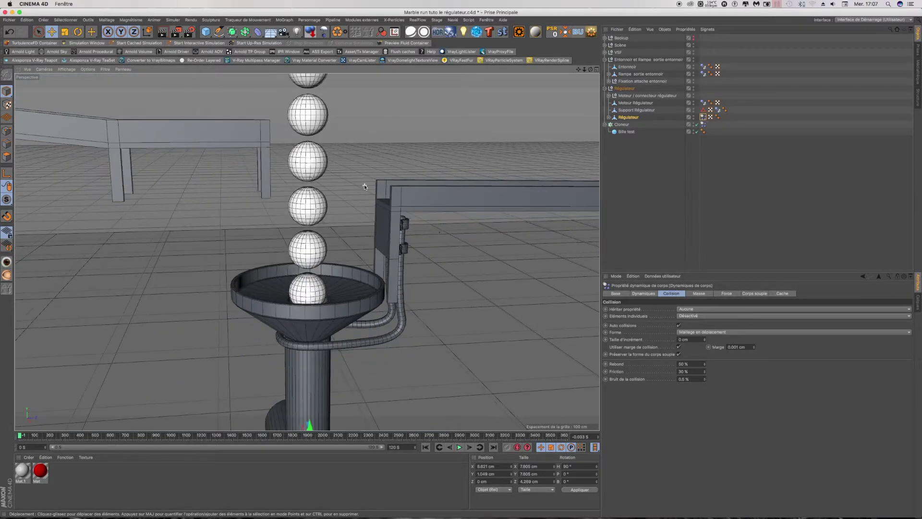
scroll(364, 183, "down", 2)
scroll(364, 184, "down", 2)
scroll(364, 184, "down", 2)
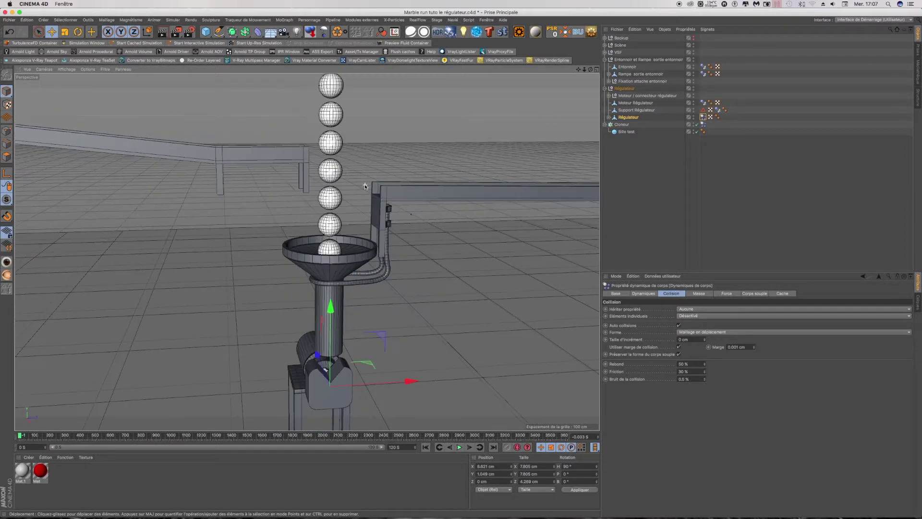
scroll(336, 386, "up", 2)
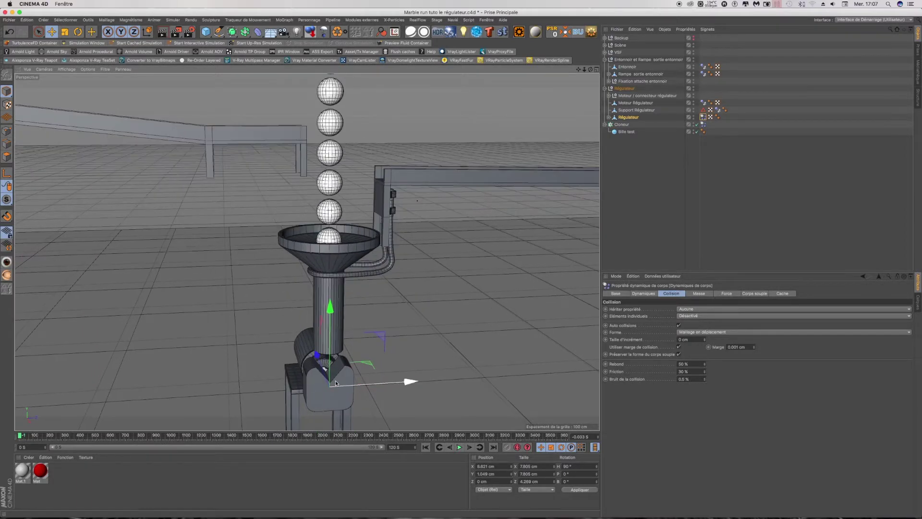
scroll(336, 382, "up", 2)
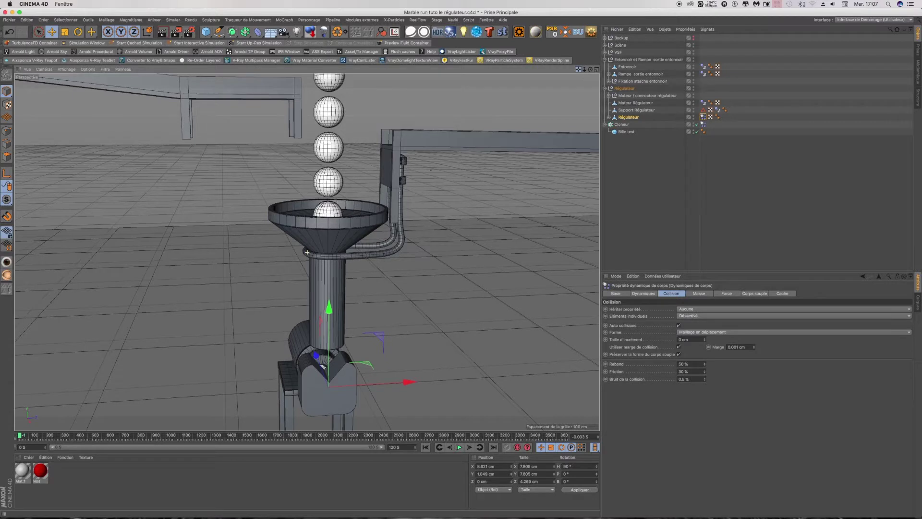
left_click_drag(581, 71, 592, 23)
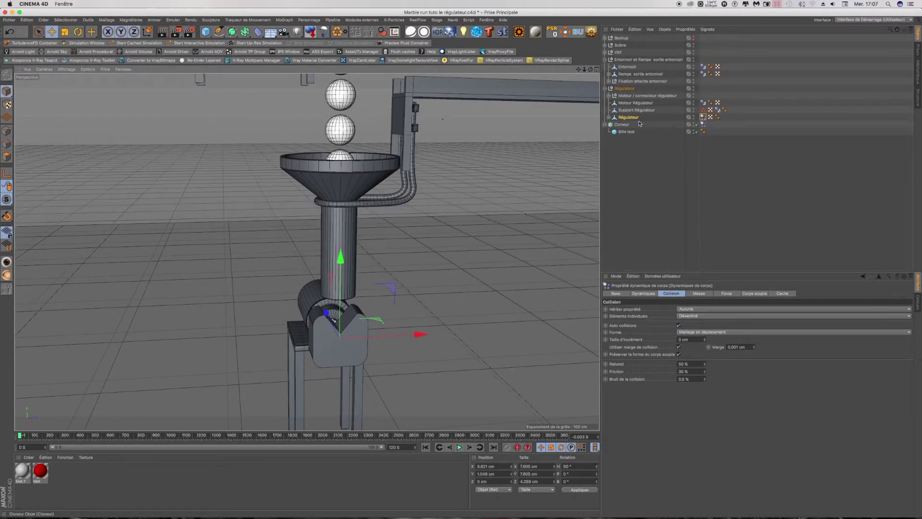
Play the simulation to about 1.27 s, pause, and orbit to inspect the regulator.
key("F8")
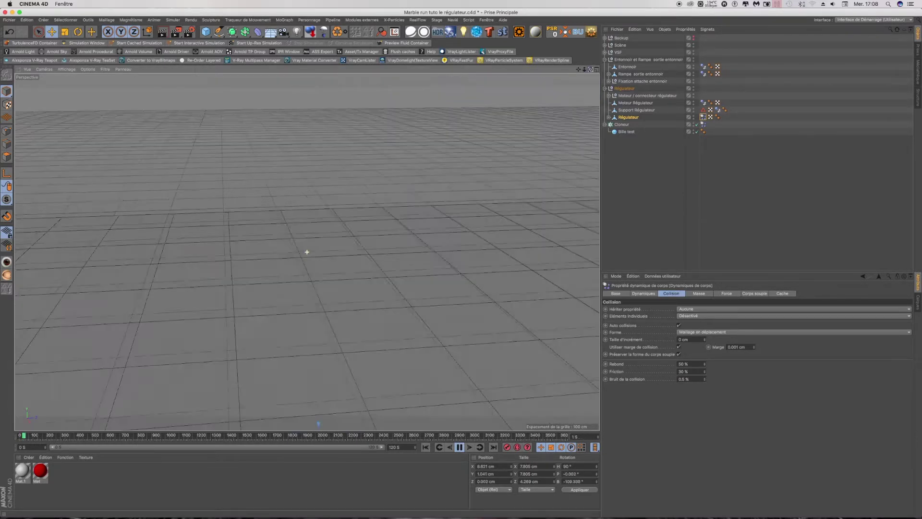
left_click_drag(592, 70, 560, 472)
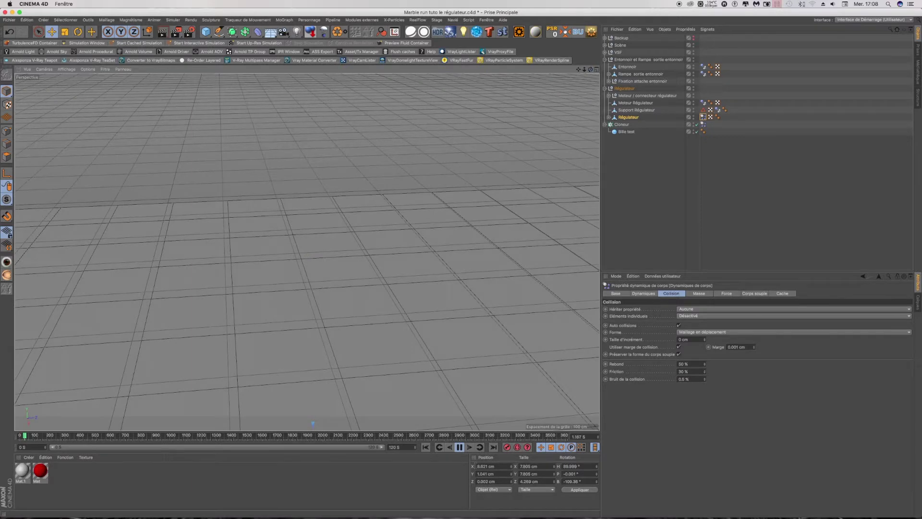
left_click(459, 447)
key("o")
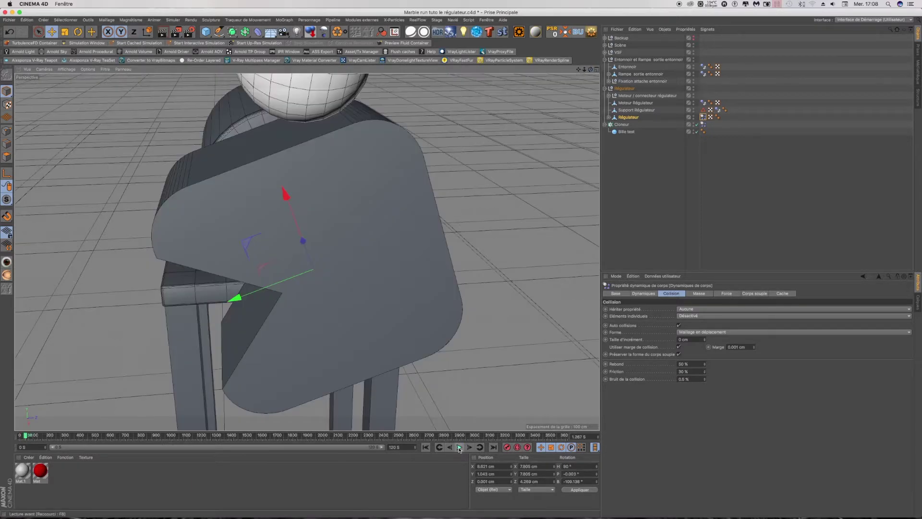
left_click_drag(585, 69, 343, 209)
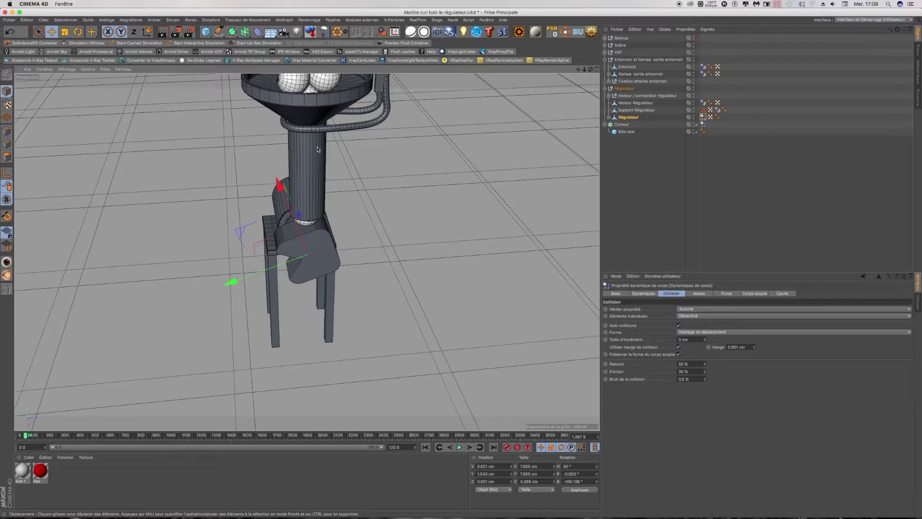
left_click_drag(590, 69, 552, 144)
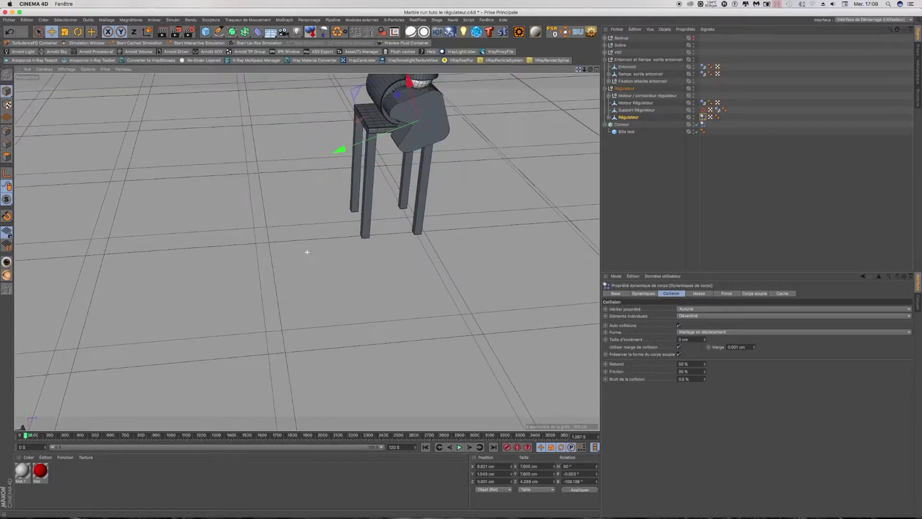
left_click_drag(590, 69, 567, 96)
left_click_drag(307, 252, 310, 250)
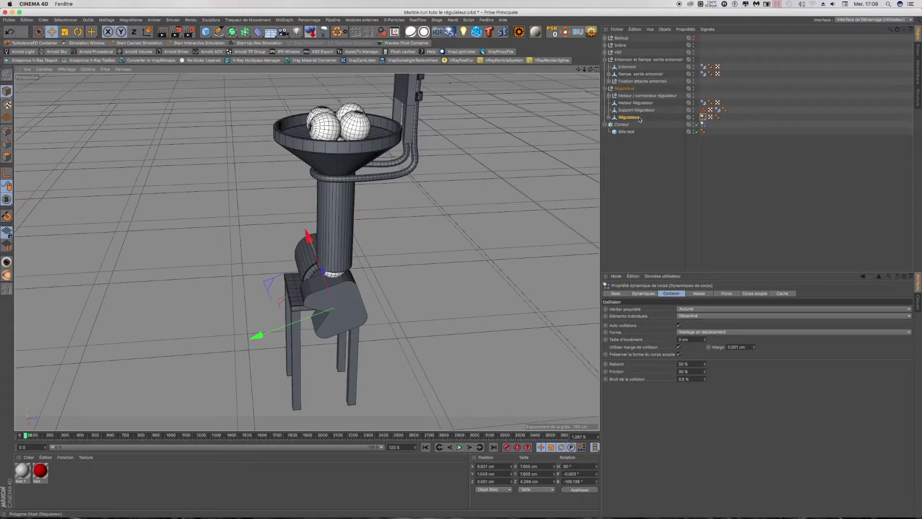
Put the Entonnoir in point mode with rectangle selection in an enlarged Droite view.
left_click(627, 68)
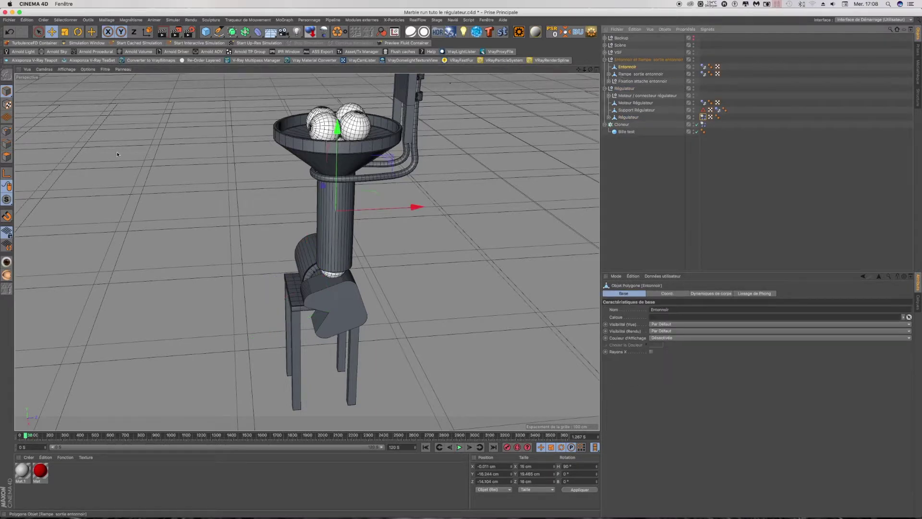
left_click(7, 130)
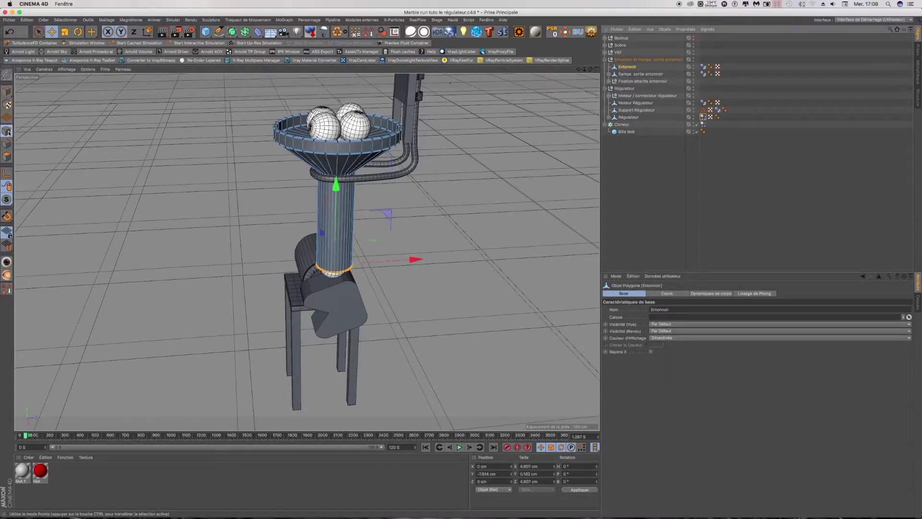
left_click(595, 70)
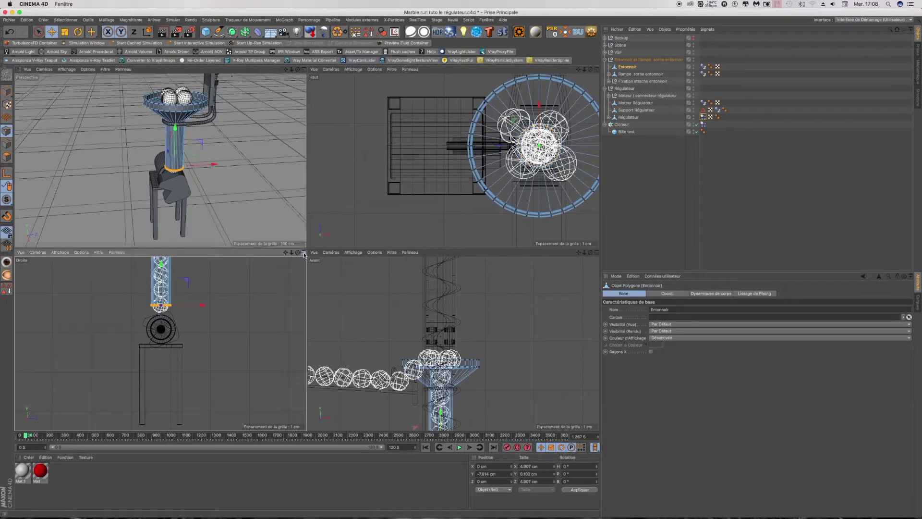
left_click(303, 254)
left_click(38, 31)
left_click(65, 60)
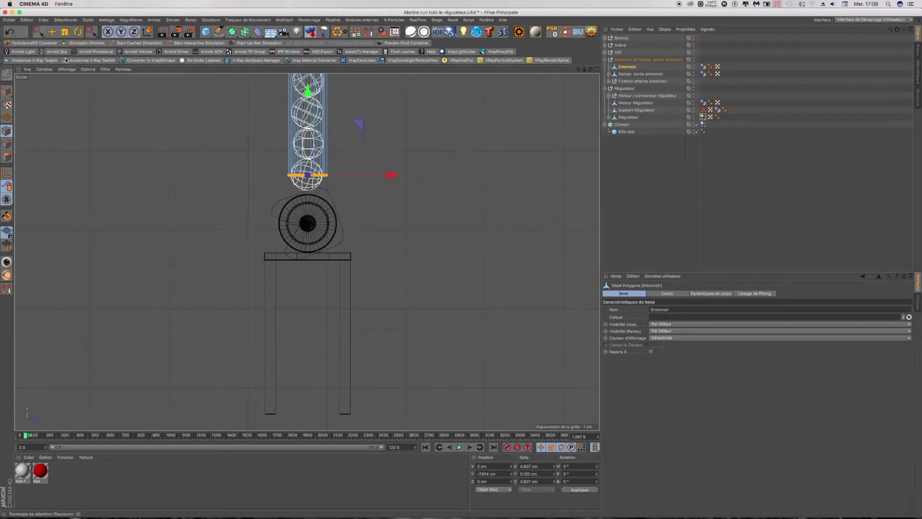
Rectangle-select the funnel's rim points and raise them about 0.25 cm.
left_click_drag(578, 69, 579, 201)
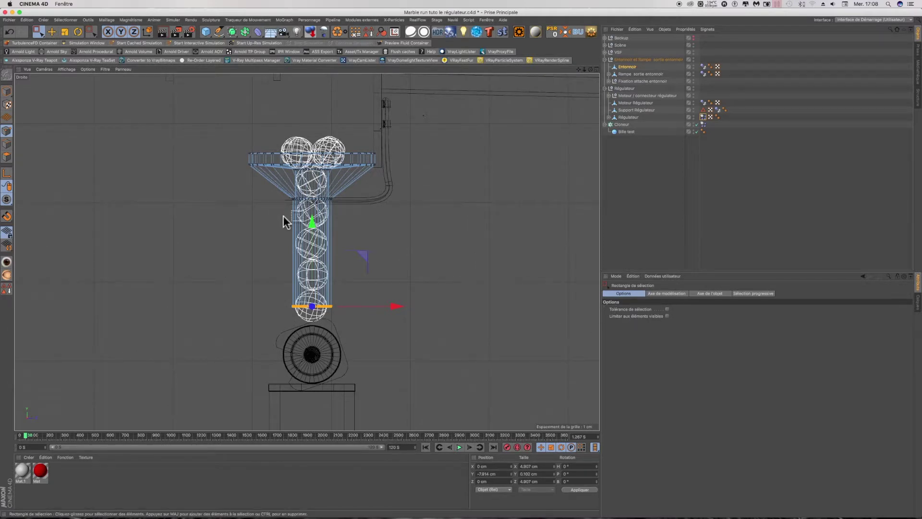
left_click(184, 207)
scroll(303, 197, "up", 5)
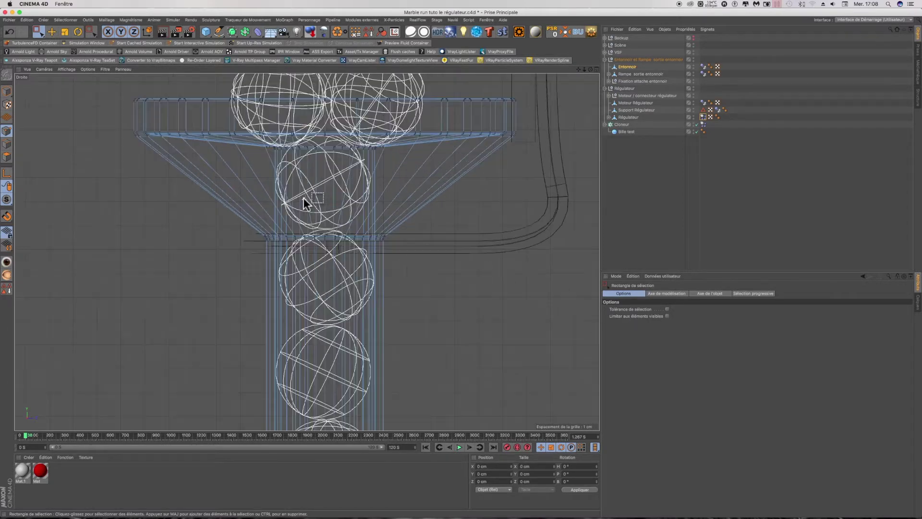
scroll(350, 109, "up", 3)
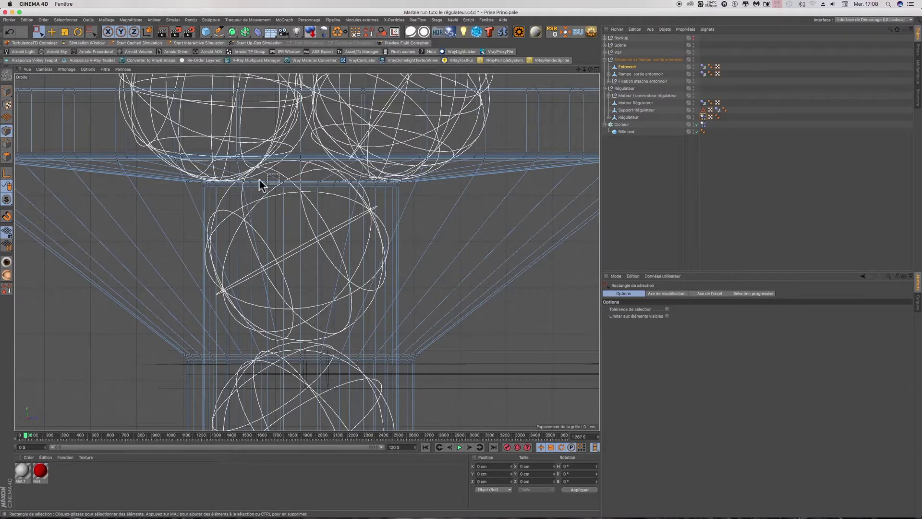
left_click_drag(172, 172, 422, 220)
left_click_drag(301, 102, 303, 91)
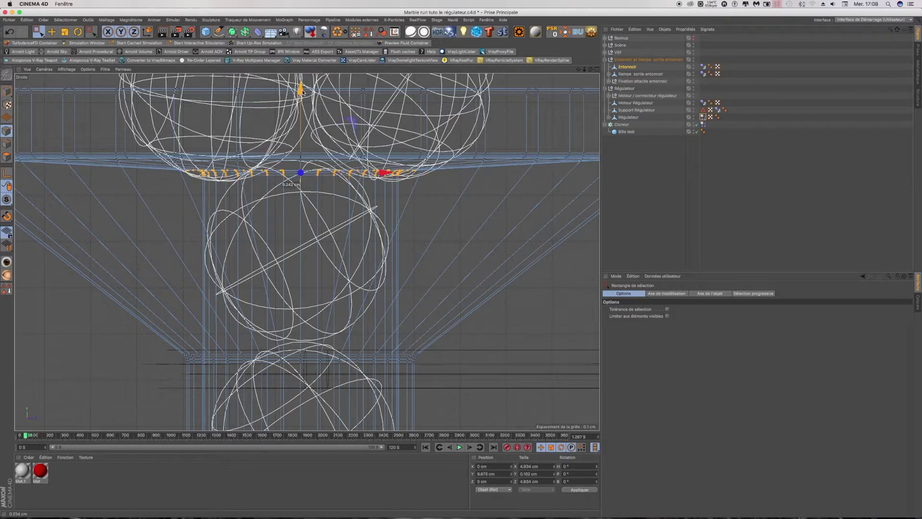
left_click_drag(303, 91, 303, 91)
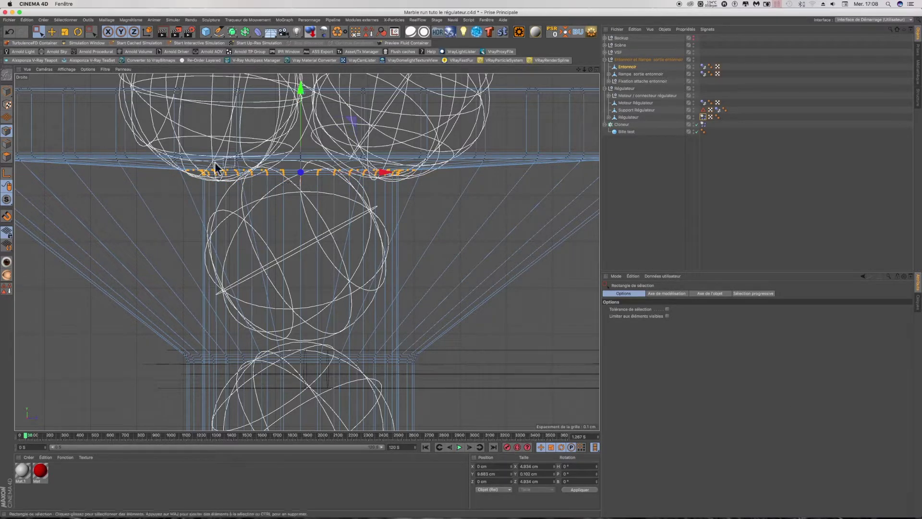
Nudge the rim points up slightly more and return to the four-view layout.
scroll(307, 246, "down", 2)
scroll(308, 246, "down", 1)
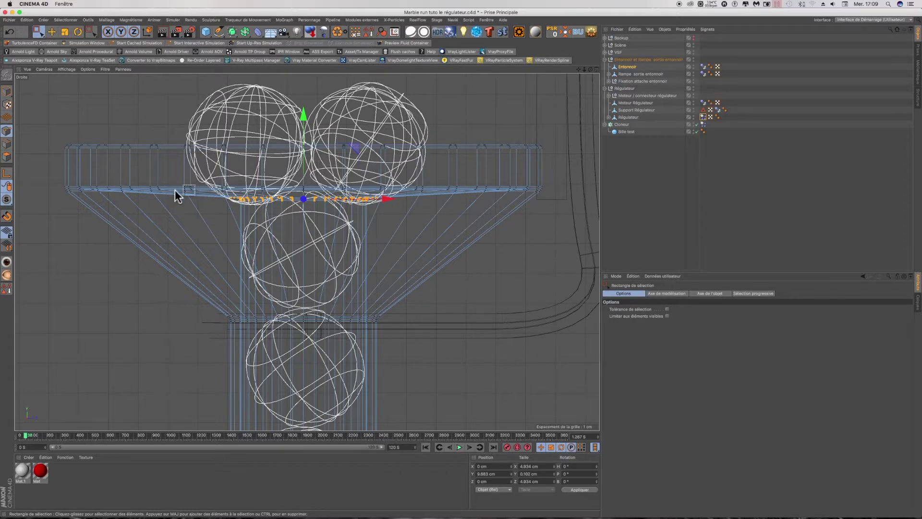
left_click_drag(308, 174, 291, 183)
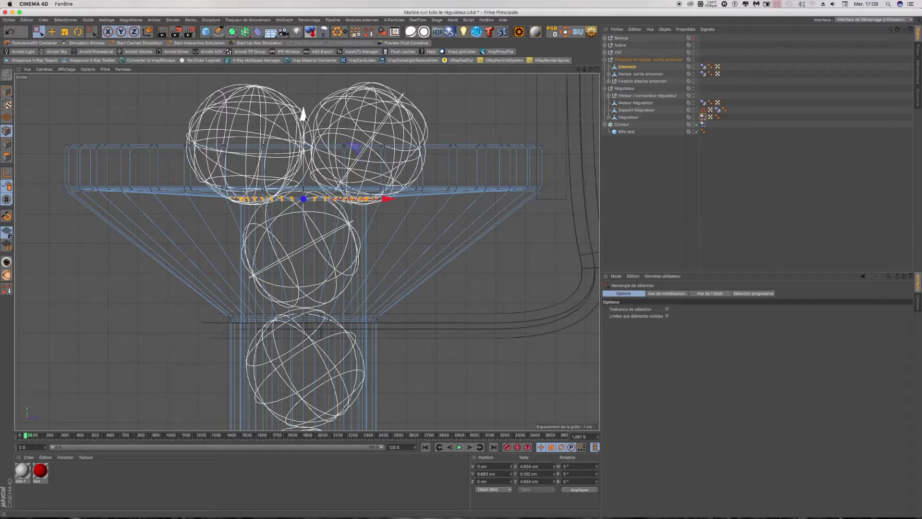
left_click_drag(304, 115, 304, 115)
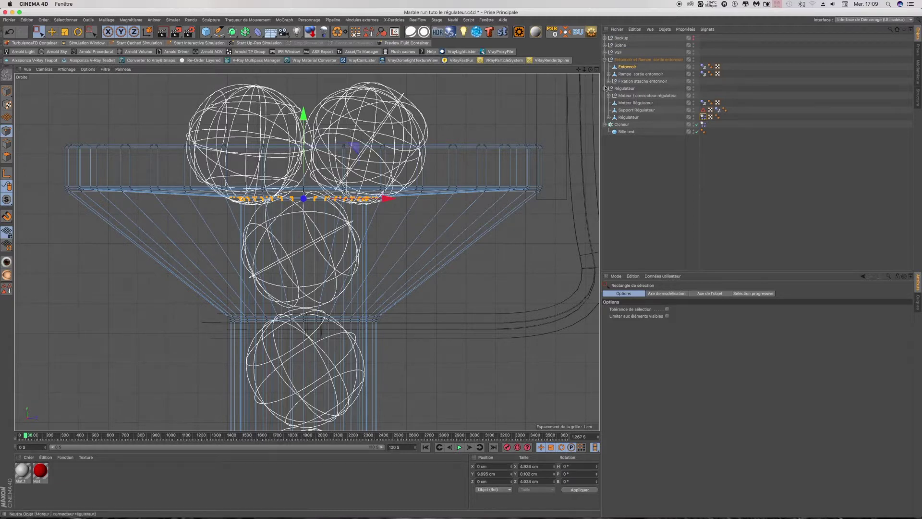
left_click(596, 69)
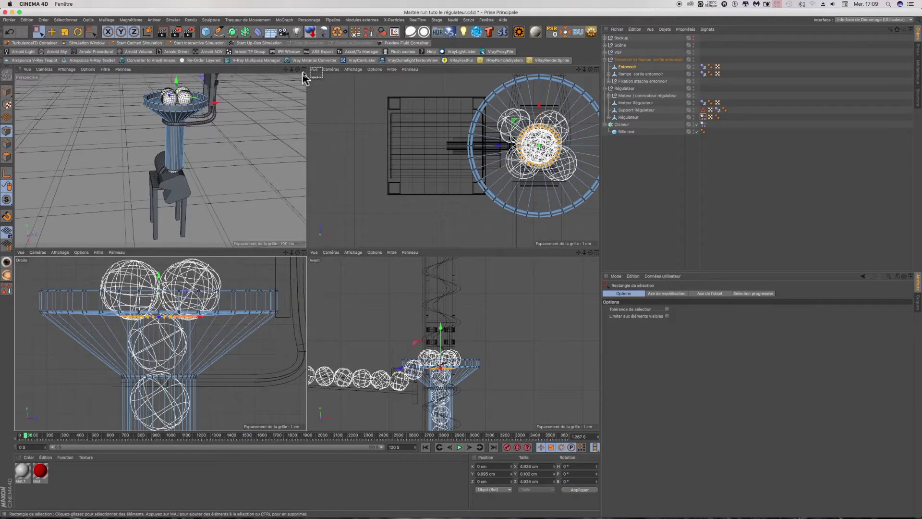
In Model mode, test-play the simulation to 1.067 s in Perspective, then restore four views.
middle_click(299, 75)
left_click(7, 90)
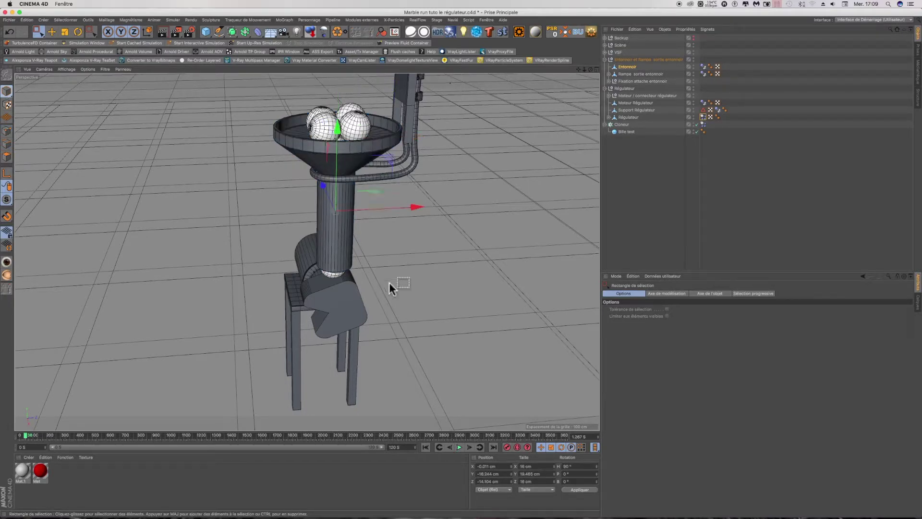
left_click(459, 447)
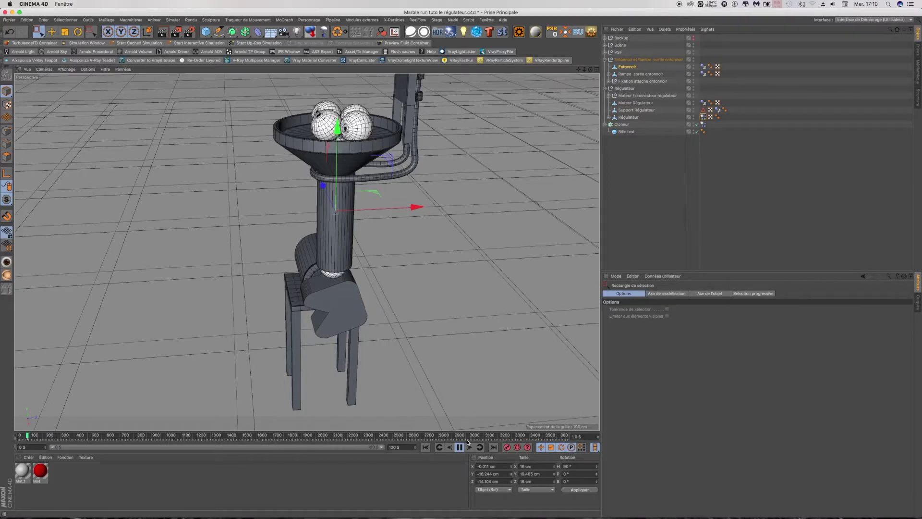
left_click(460, 447)
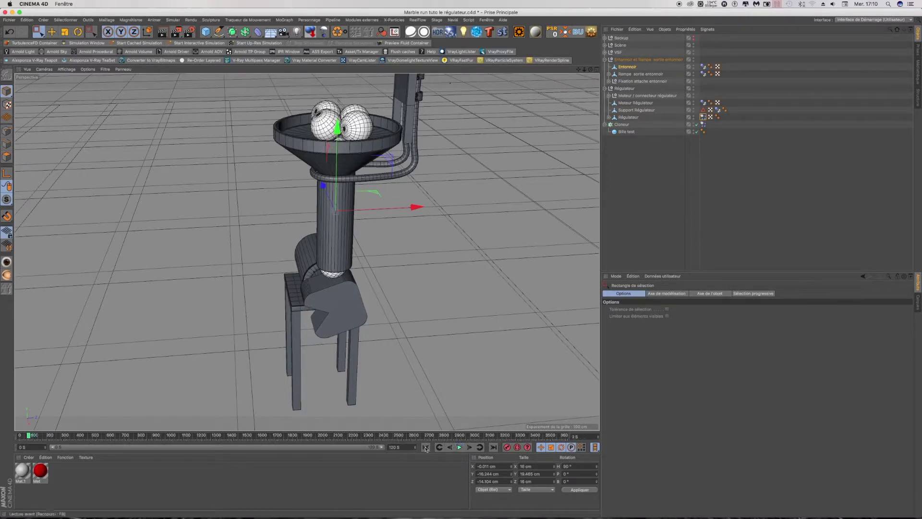
left_click(426, 448)
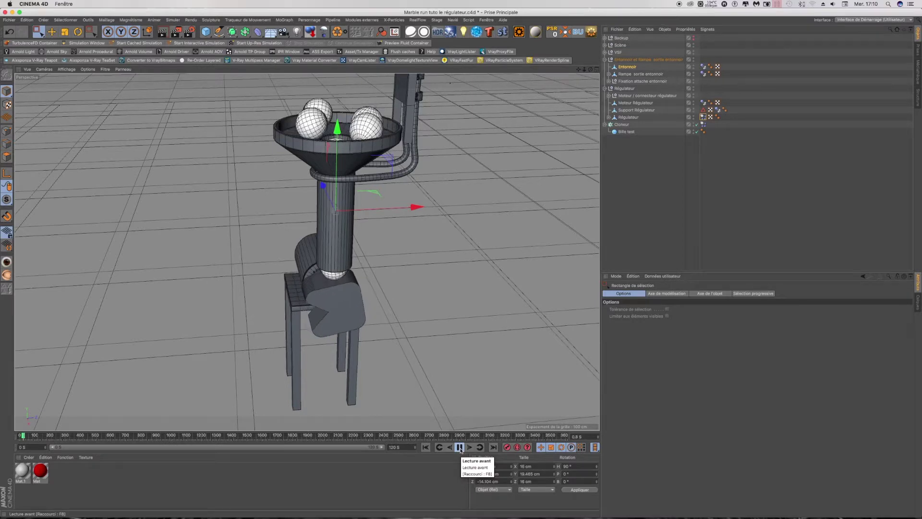
left_click(461, 450)
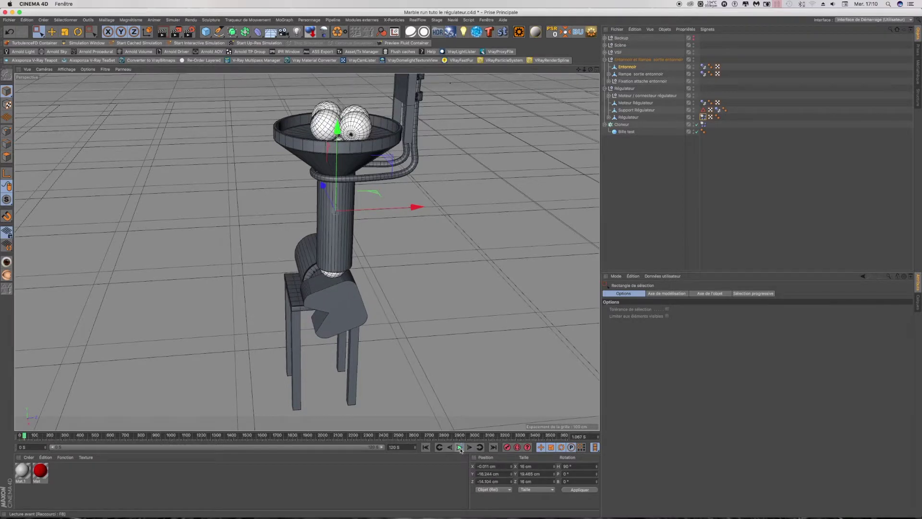
left_click(596, 69)
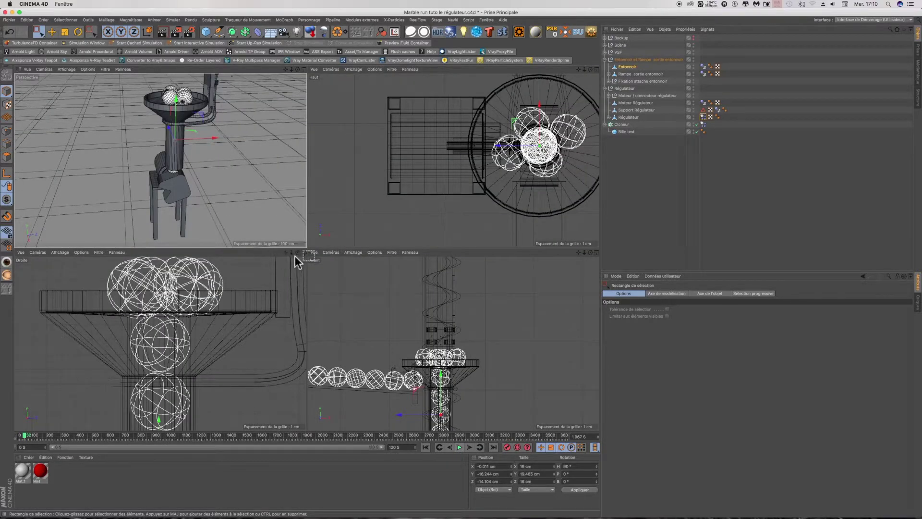
Make the Droite side view active and zoom it to frame the regulator.
left_click(304, 254)
scroll(305, 252, "down", 3)
scroll(305, 251, "down", 2)
scroll(307, 251, "down", 3)
scroll(306, 251, "down", 3)
scroll(317, 375, "up", 2)
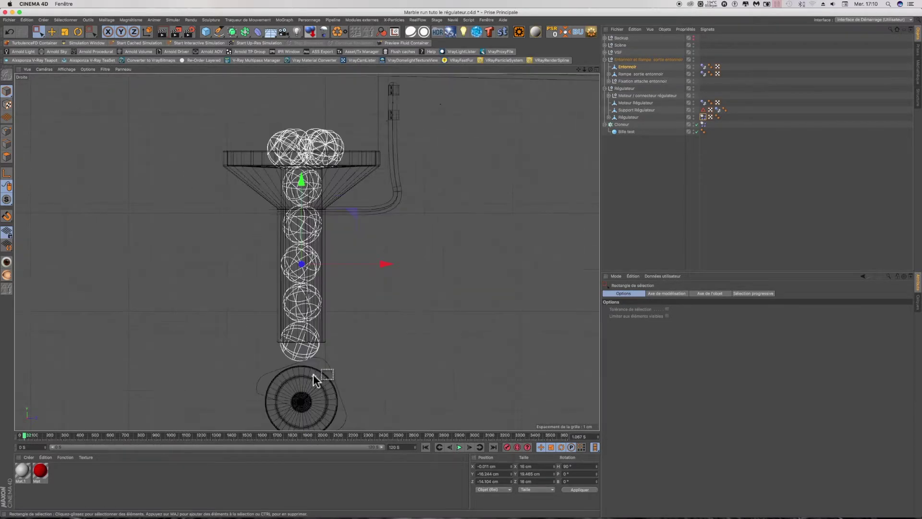
scroll(315, 378, "up", 3)
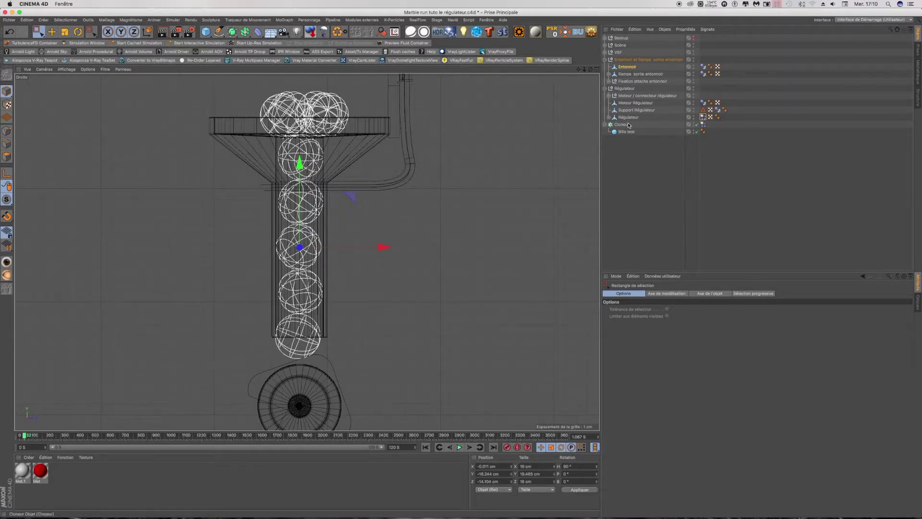
Show the Moteur Régulateur object's Objet settings and rewind the timeline to frame 0.
left_click(610, 95)
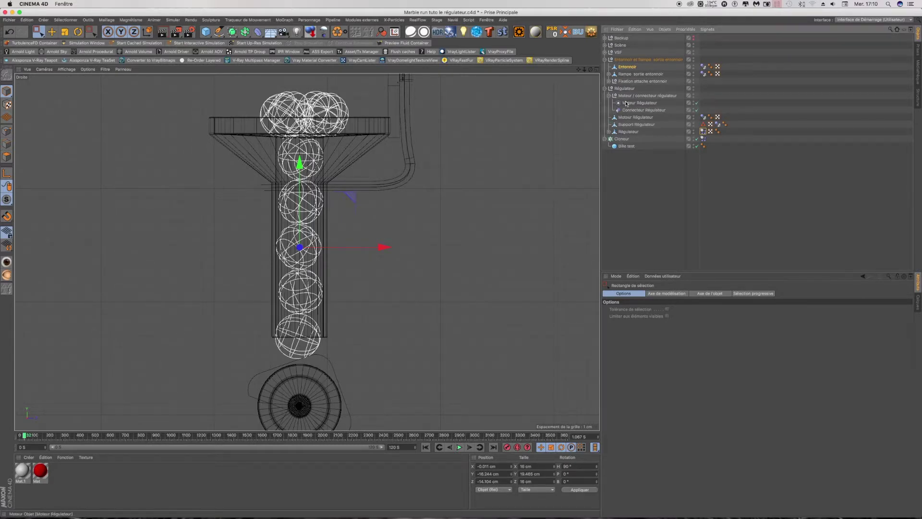
left_click(627, 103)
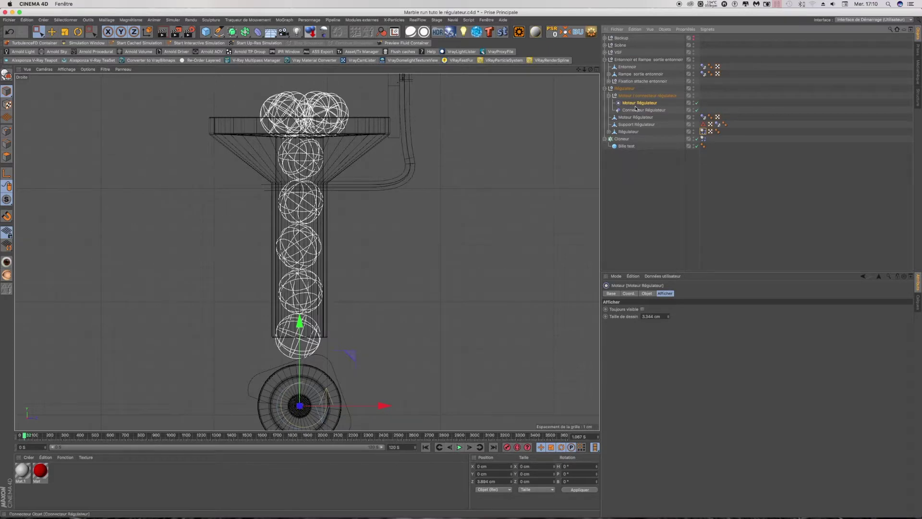
left_click(647, 293)
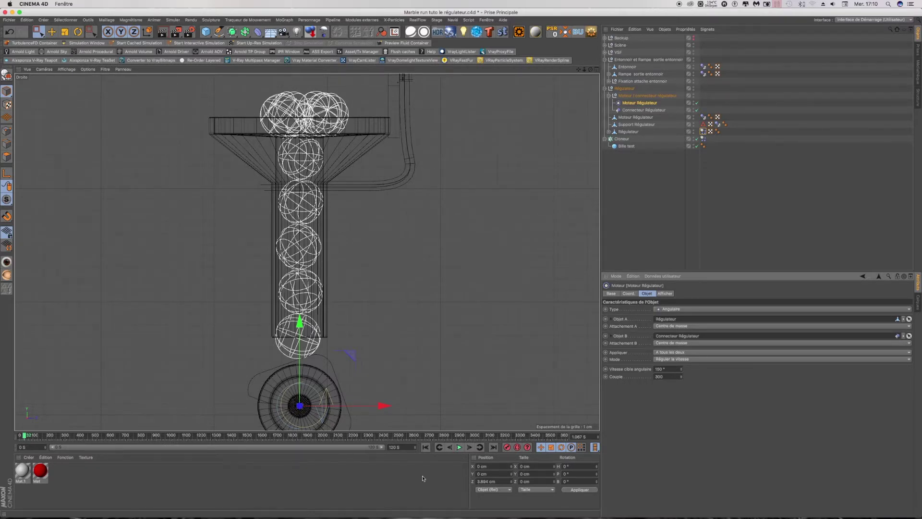
left_click(426, 448)
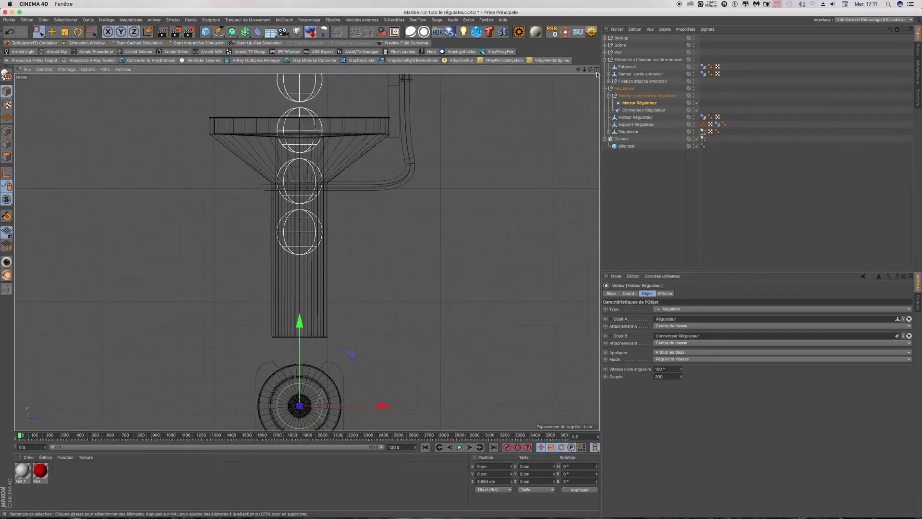
Raise the Cloneur's column of test balls slightly in Y in the perspective view.
middle_click(555, 85)
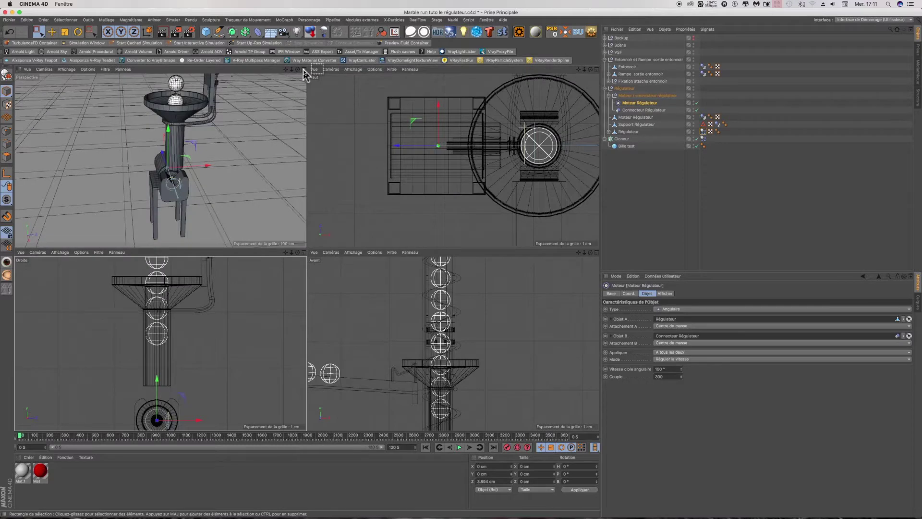
middle_click(303, 86)
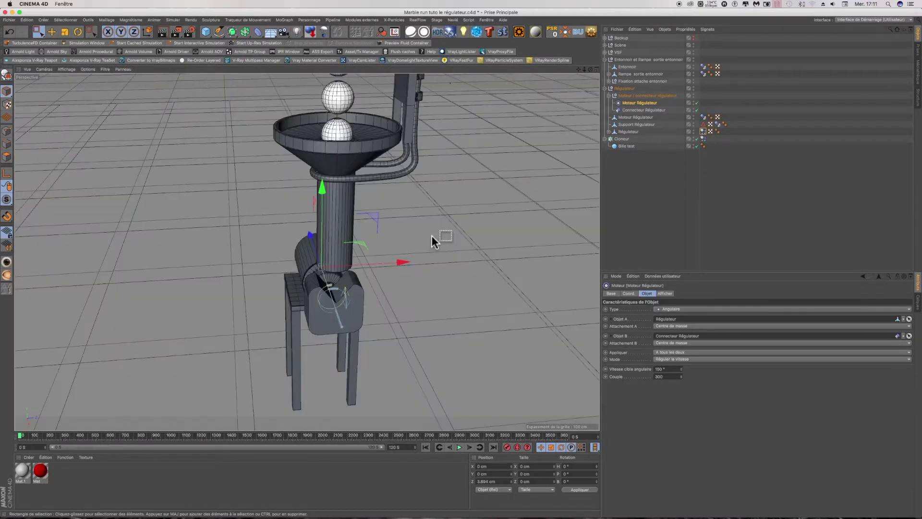
scroll(443, 241, "down", 5)
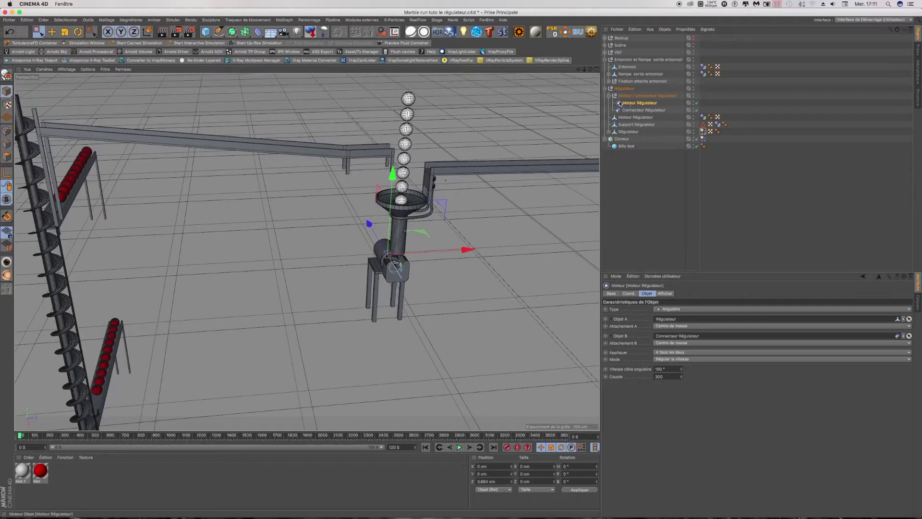
left_click(622, 139)
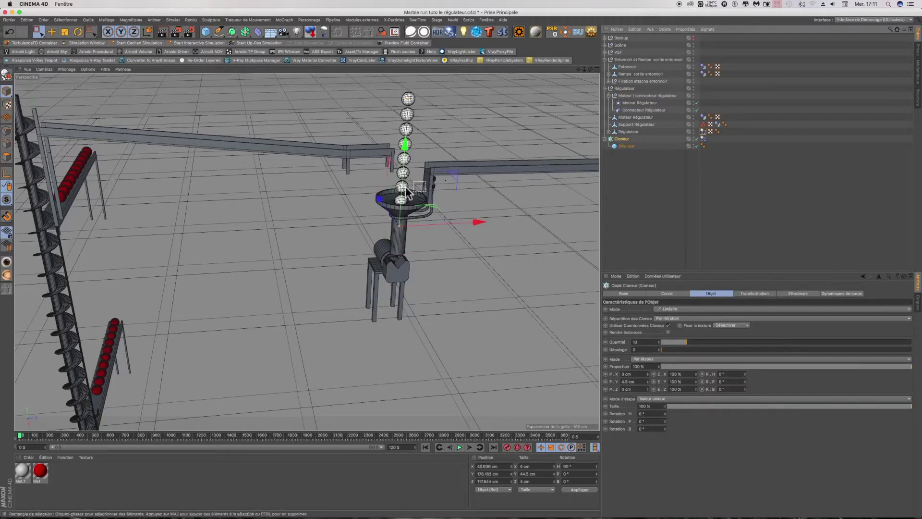
left_click_drag(405, 147, 405, 132)
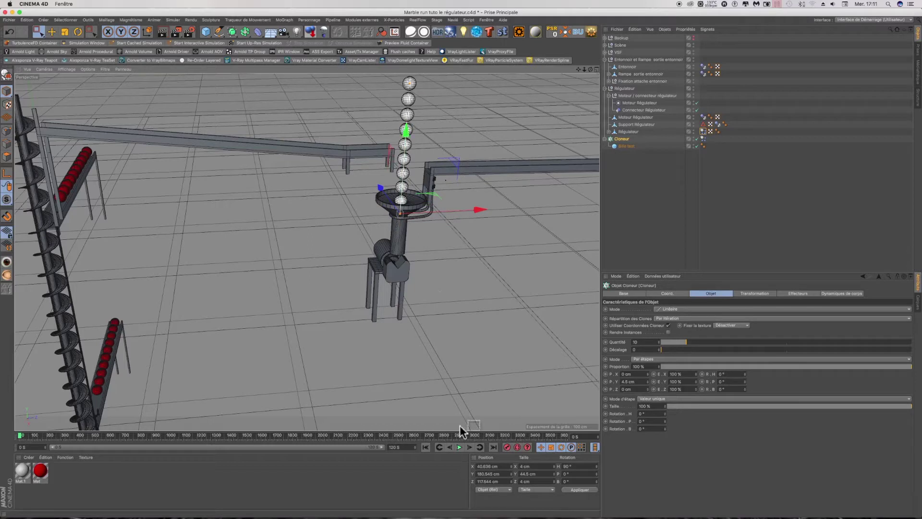
Play the simulation to test the ball flow, then rewind to the start.
left_click(459, 447)
scroll(414, 274, "up", 5)
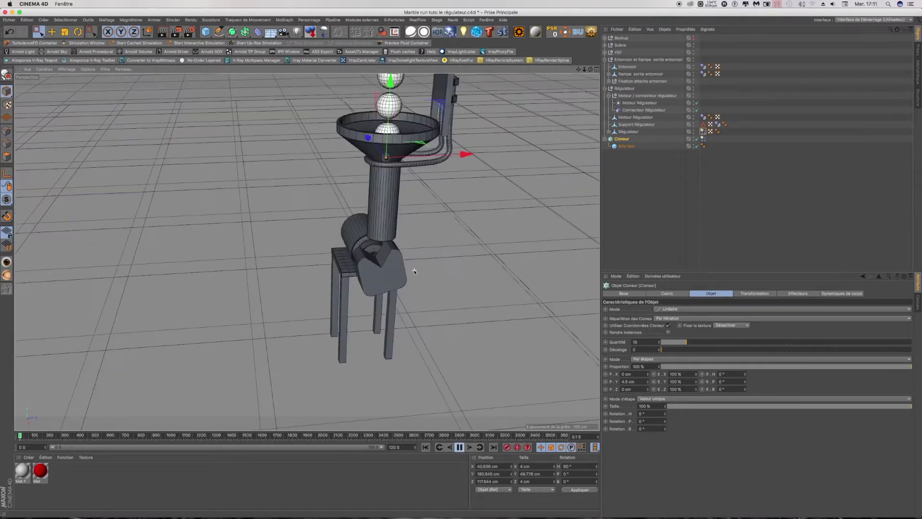
scroll(415, 272, "up", 4)
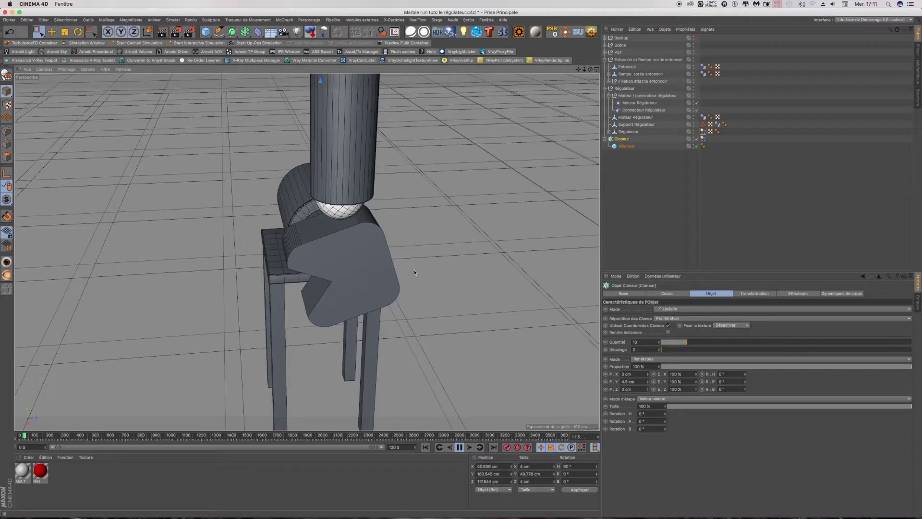
left_click(460, 447)
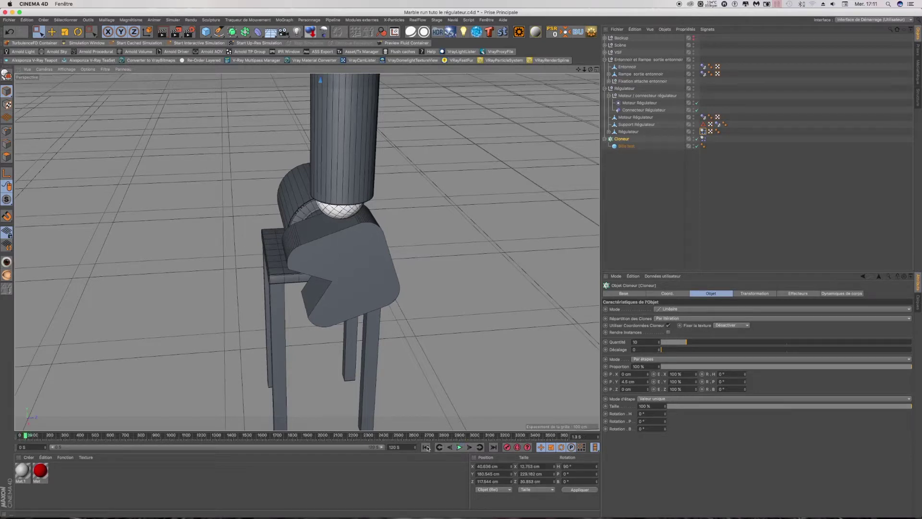
left_click(426, 448)
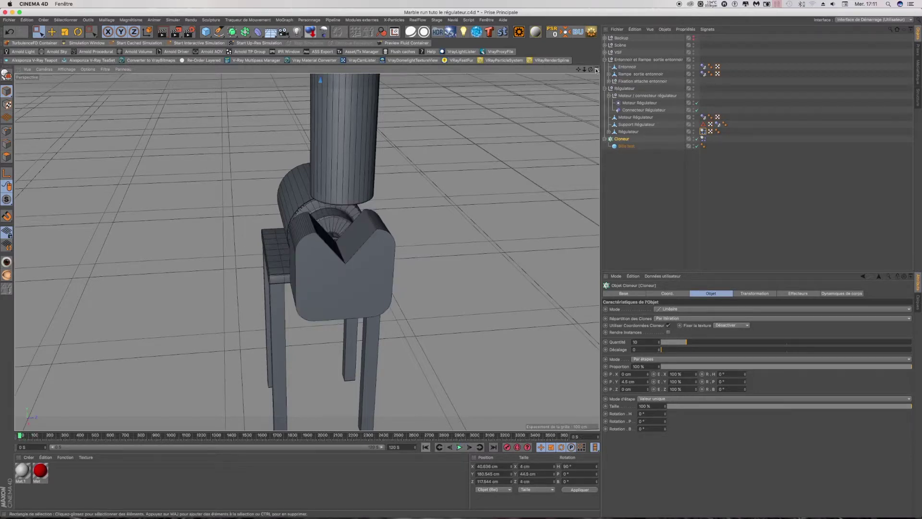
Select the Régulateur, collapse the funnel and Régulateur groups, and ready the Droite view.
left_click(596, 70)
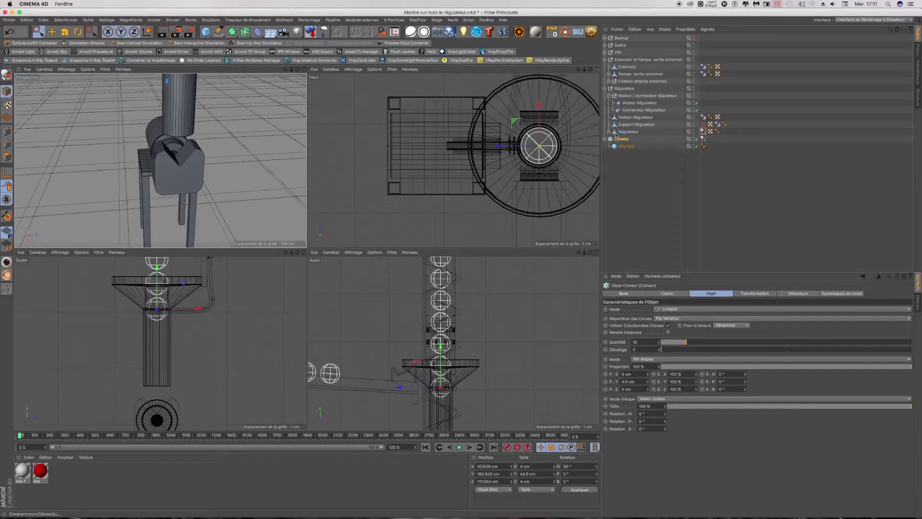
left_click(618, 88)
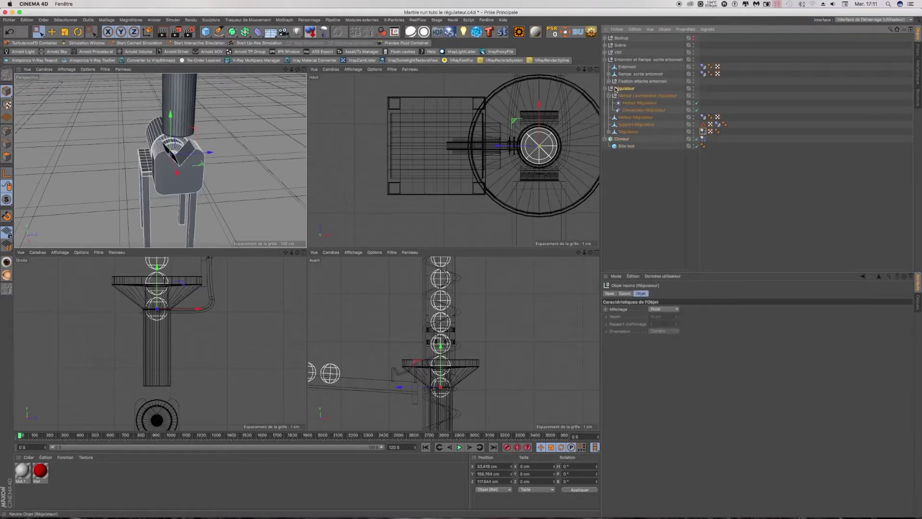
left_click(605, 59)
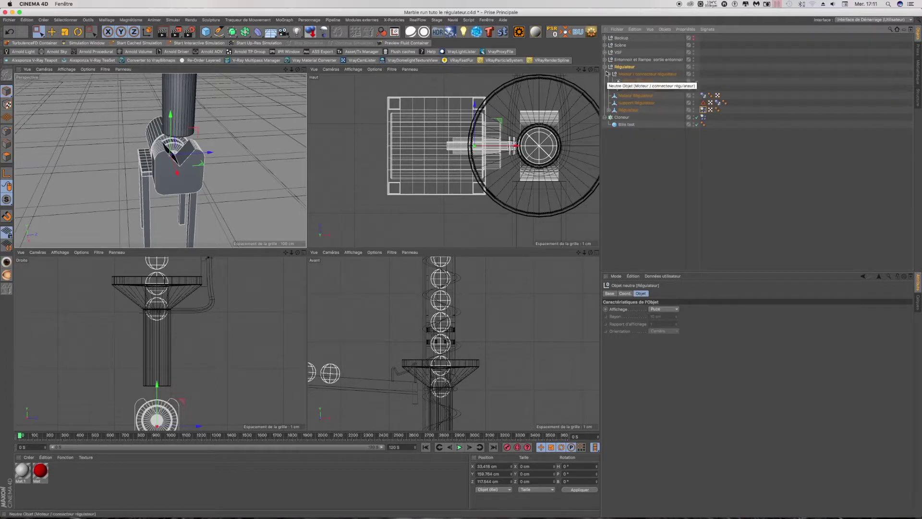
left_click(606, 66)
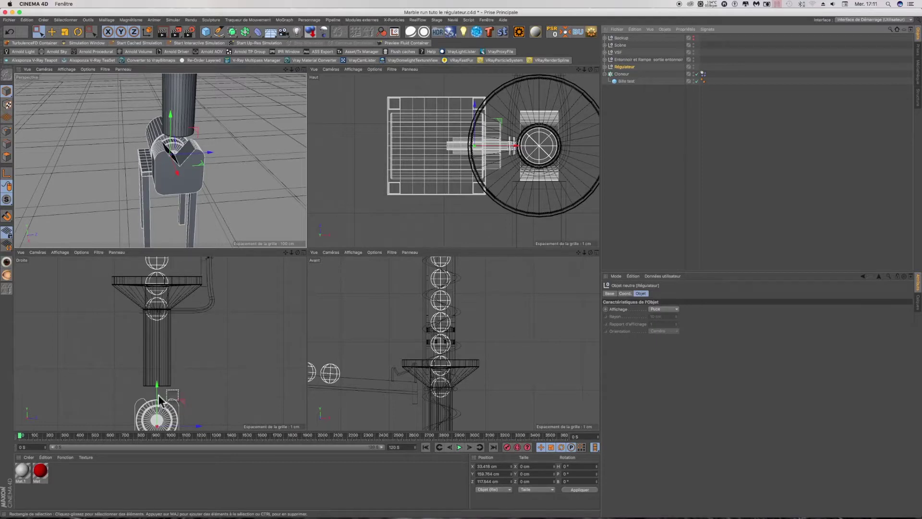
left_click(304, 252)
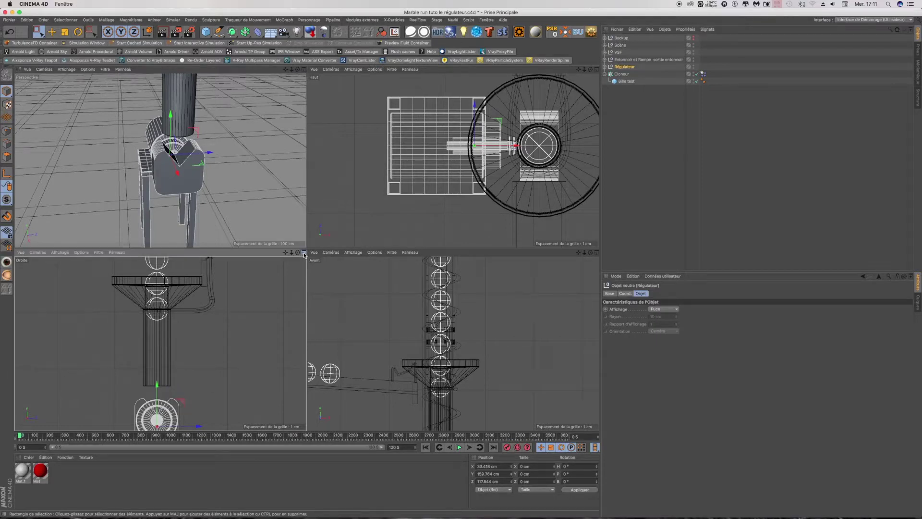
scroll(350, 263, "down", 2)
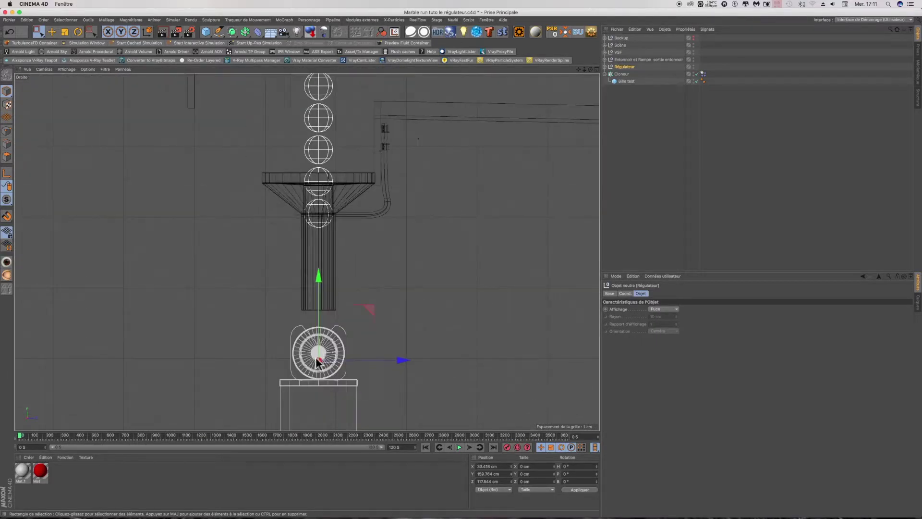
scroll(320, 387, "up", 2)
Lower the Régulateur slightly along Y and replay the simulation to check.
left_click_drag(317, 263, 317, 267)
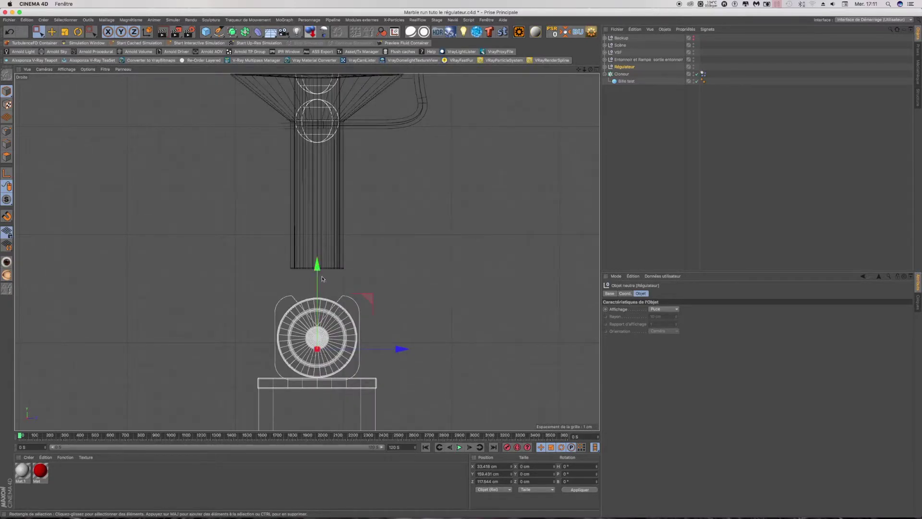
left_click(459, 447)
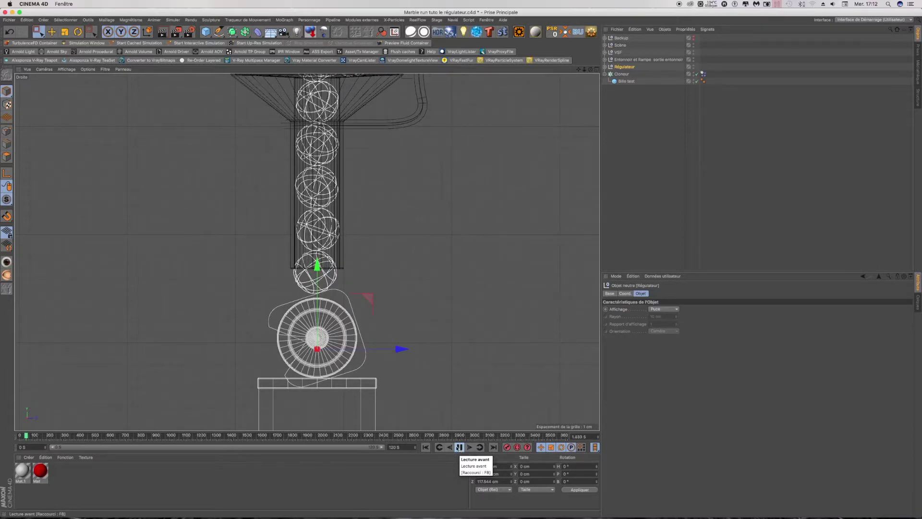
left_click(460, 447)
left_click(427, 447)
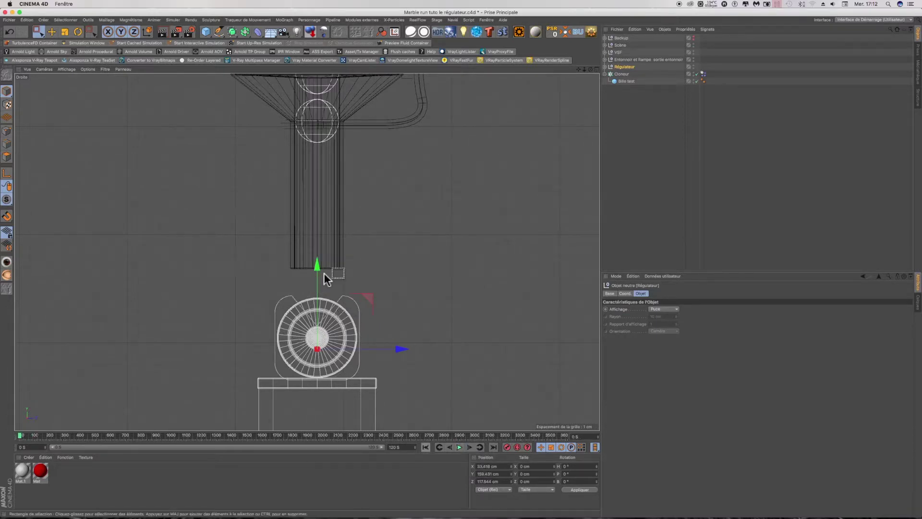
Lower the Régulateur about 0.77 cm more to Y 158.664 cm and retest the playback.
left_click_drag(321, 269, 318, 280)
left_click(461, 447)
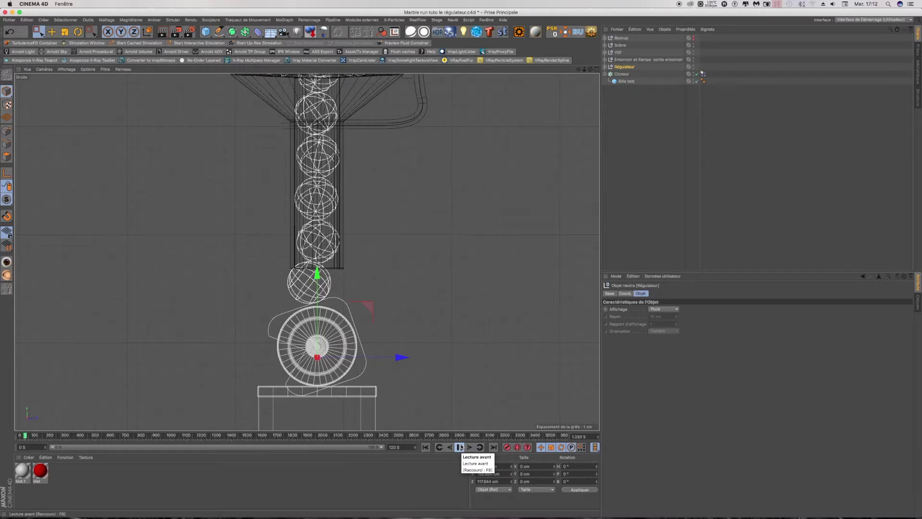
left_click(460, 447)
left_click(427, 448)
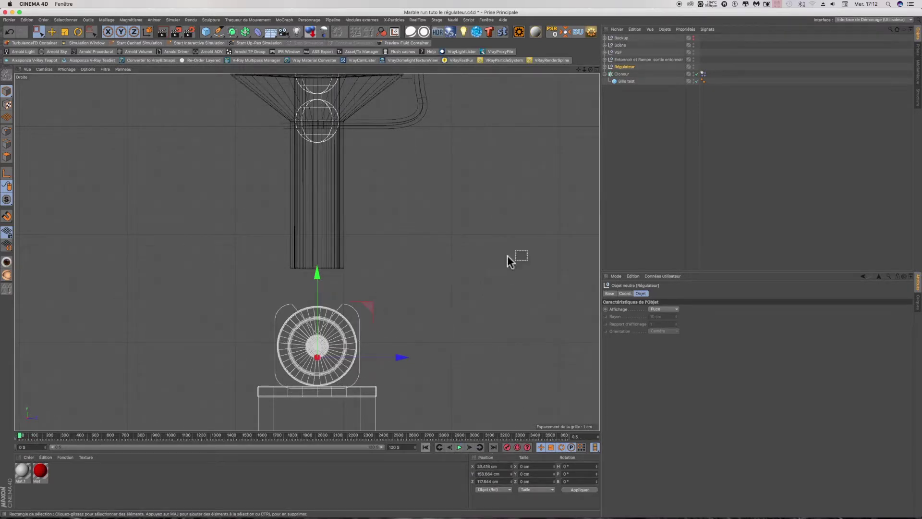
Expand the Régulateur hierarchy and select Régulateur together with Axe moteur régulateur.
left_click(607, 67)
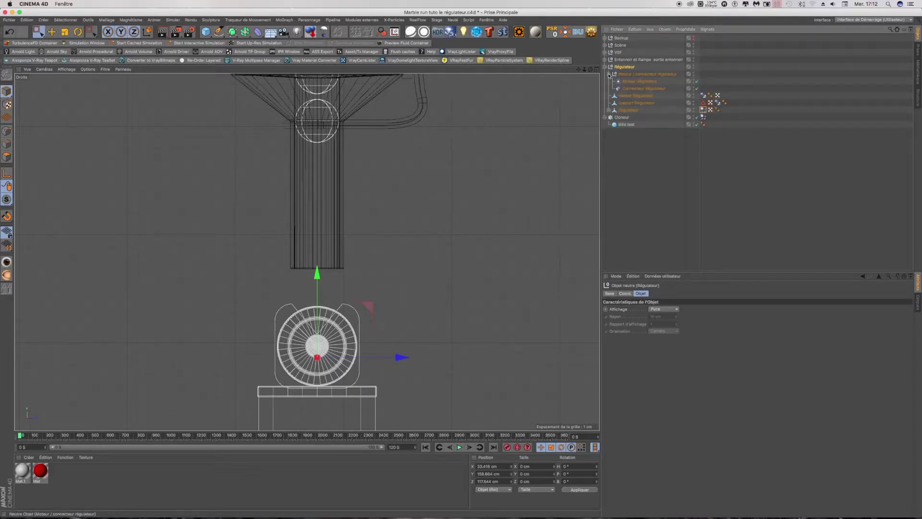
left_click(608, 74)
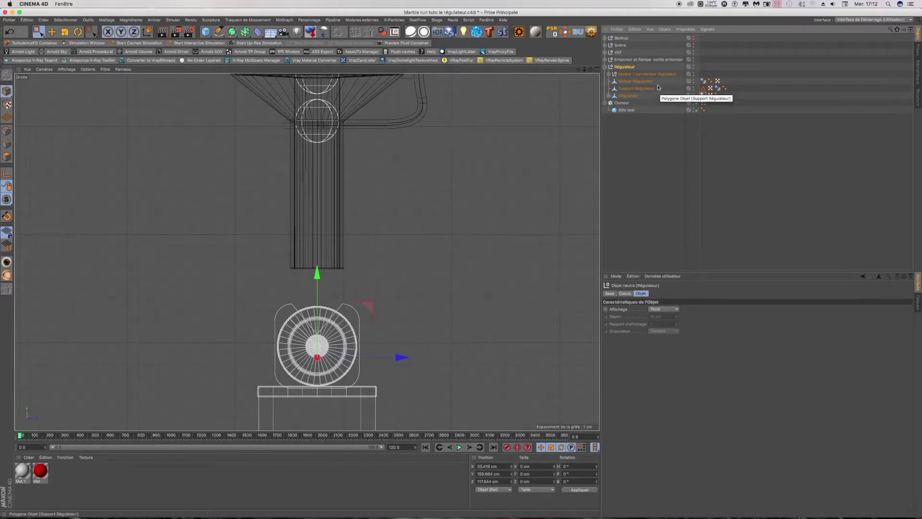
left_click(639, 81)
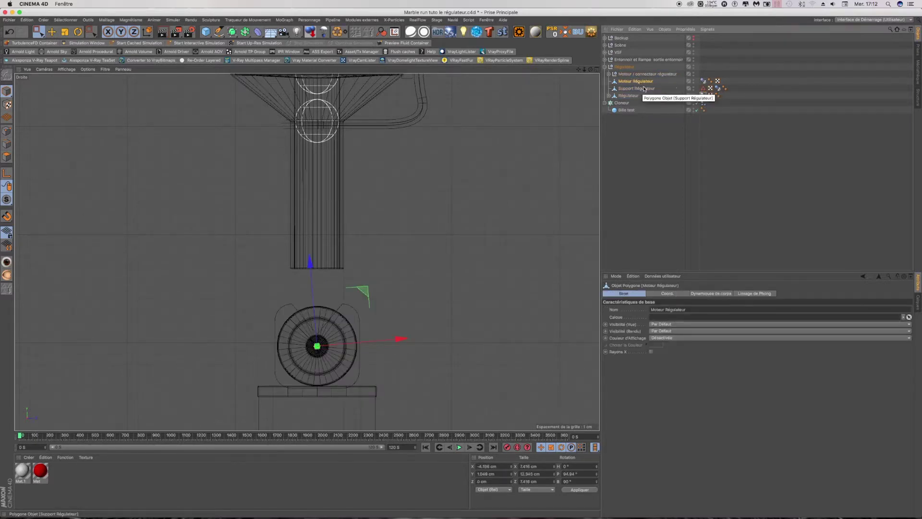
left_click(608, 74)
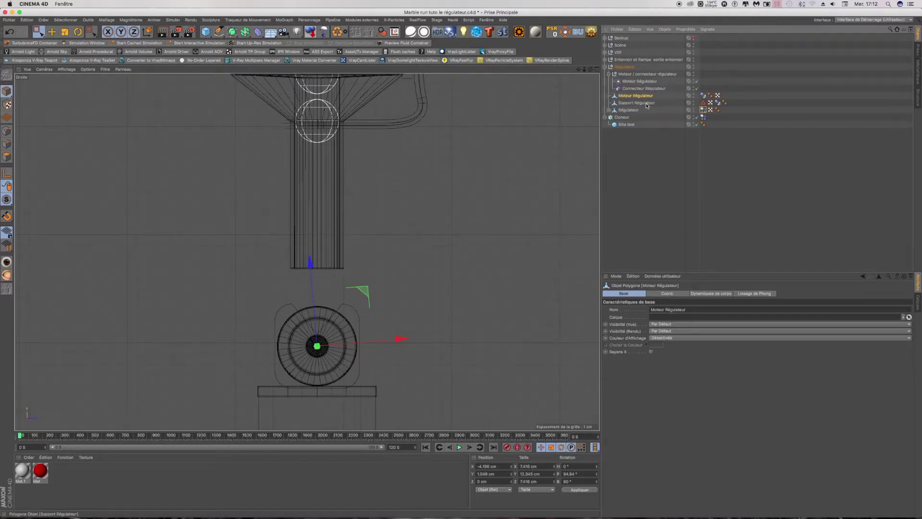
left_click(608, 110)
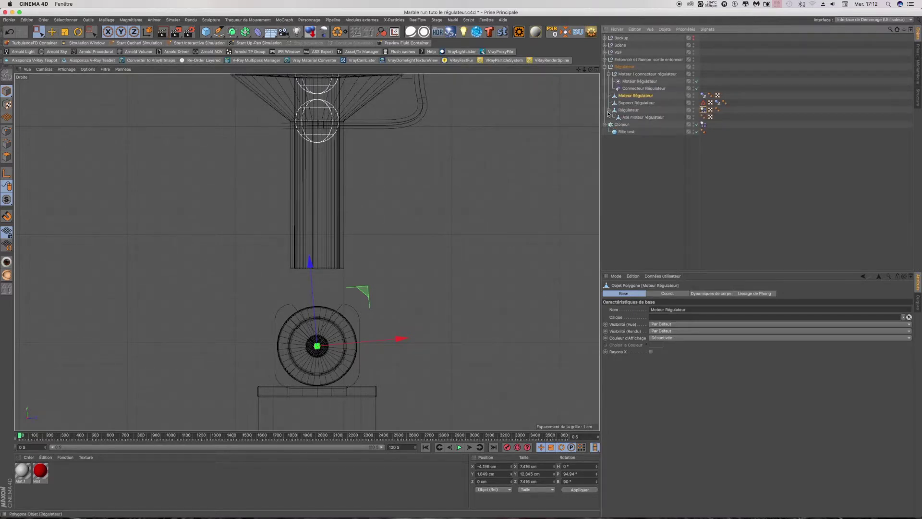
left_click_drag(639, 115, 631, 111)
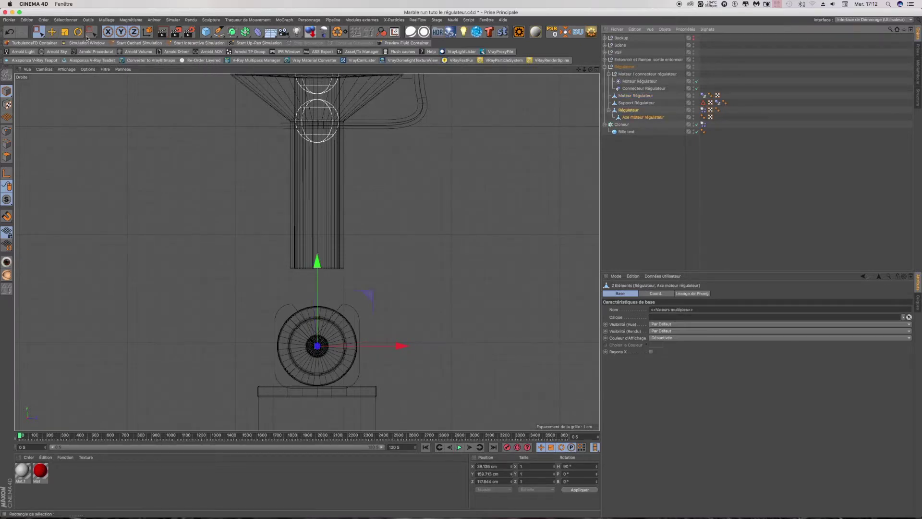
Scale the selection up to about 115 % and return to the four-view layout.
key("t")
left_click_drag(446, 250, 512, 254)
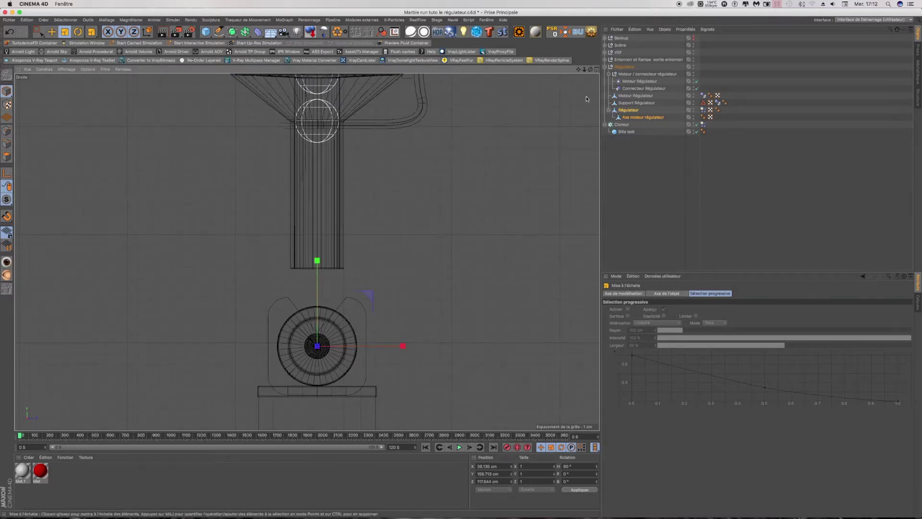
left_click(597, 69)
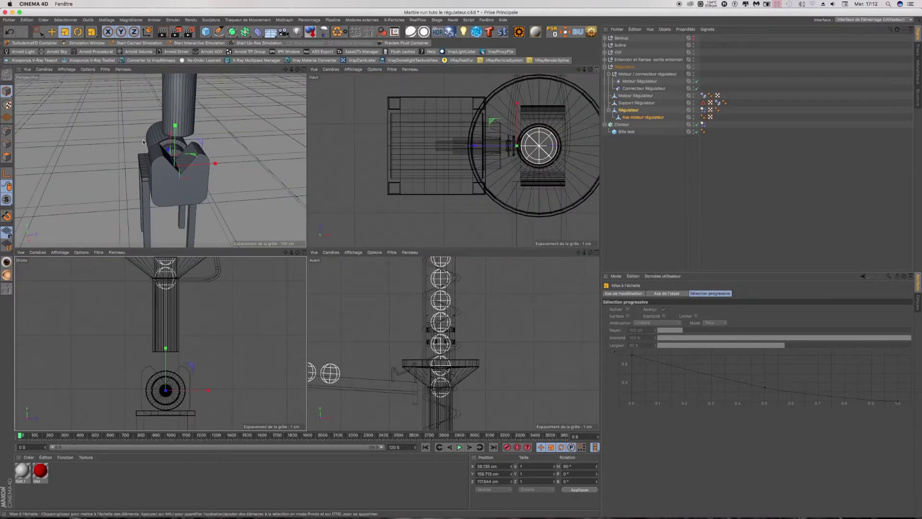
scroll(143, 141, "up", 5)
scroll(143, 141, "up", 3)
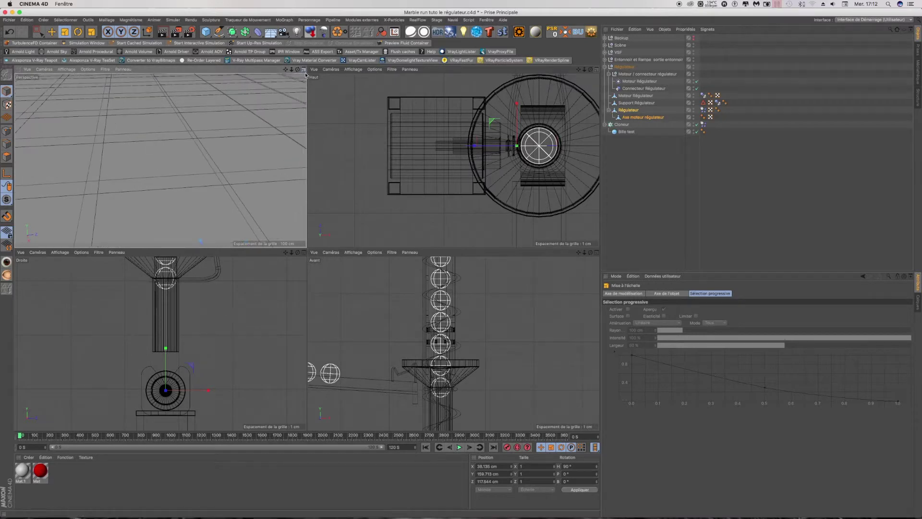
left_click(303, 69)
scroll(290, 152, "up", 3)
scroll(289, 151, "down", 5)
scroll(290, 152, "down", 2)
mouse_move(579, 70)
left_mouse_down()
mouse_move(307, 251)
mouse_move(591, 70)
left_mouse_up()
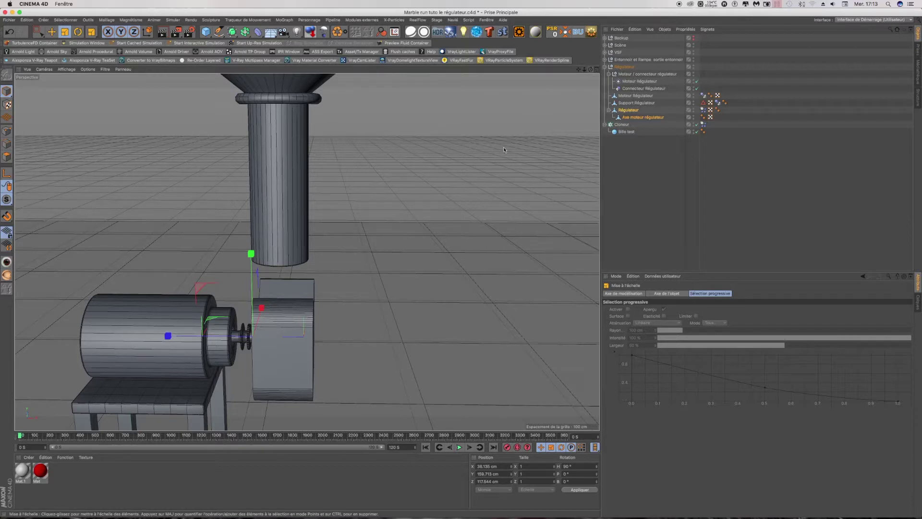
left_click_drag(591, 70, 307, 252)
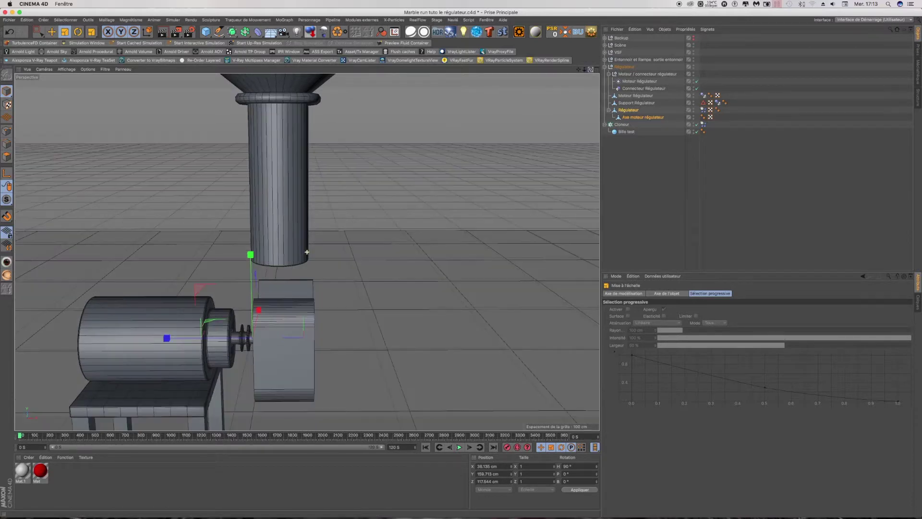
left_click_drag(432, 226, 472, 212)
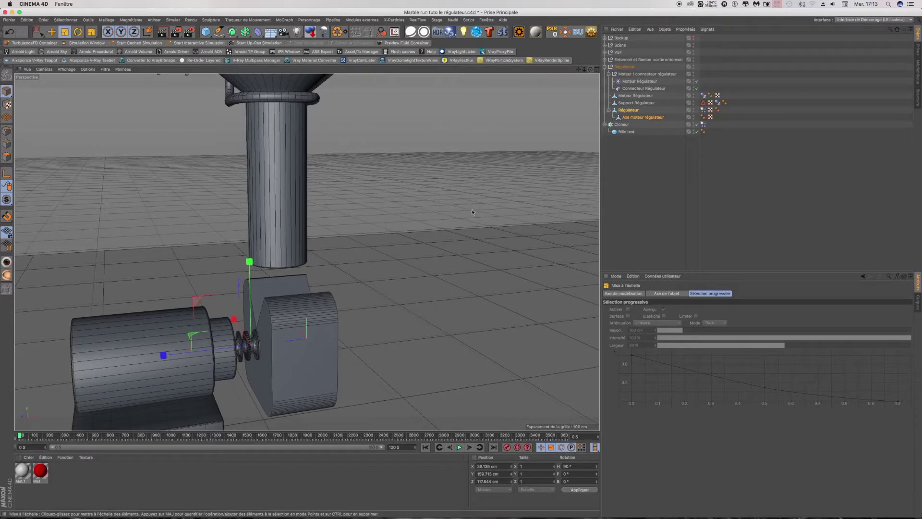
left_click(597, 70)
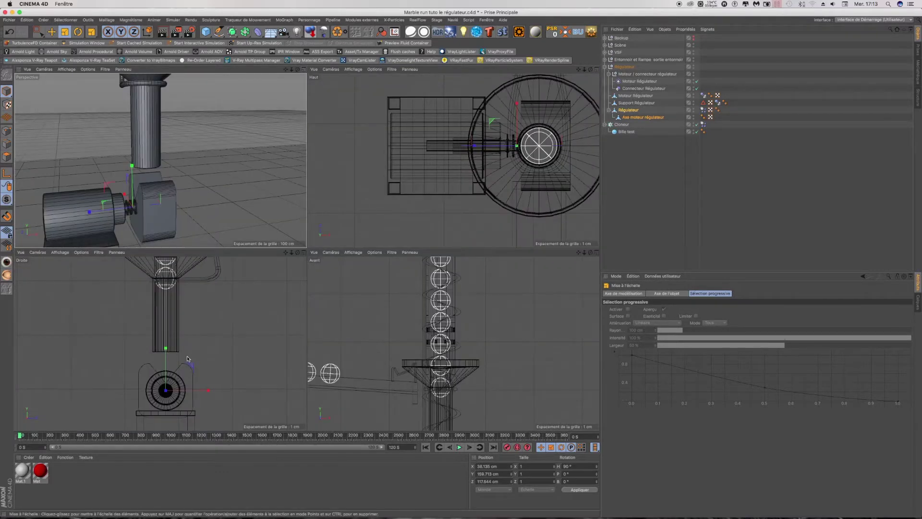
middle_click(302, 287)
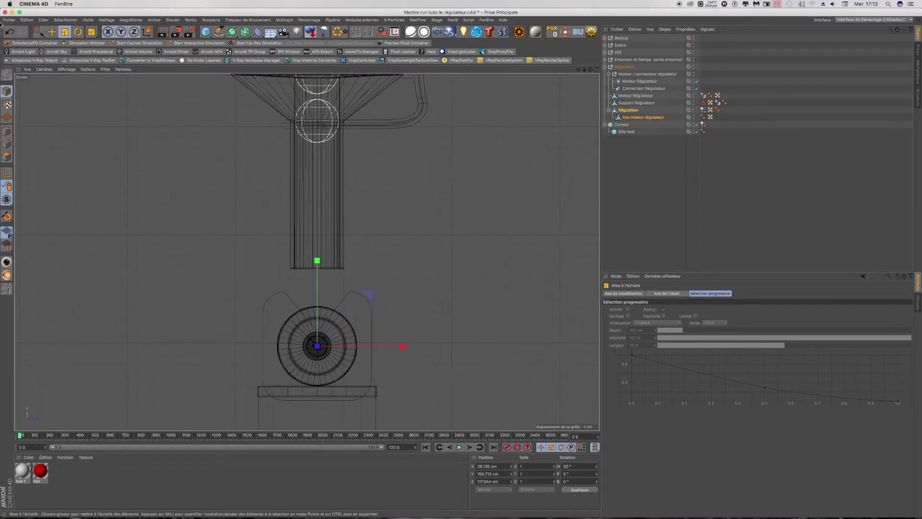
Run the marble test simulation, then stop and rewind it to frame 0.
left_click(39, 32)
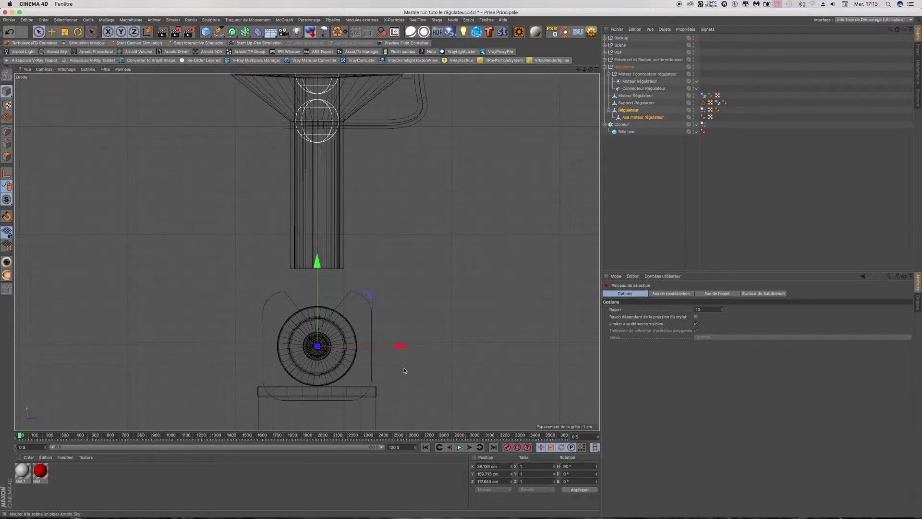
left_click(460, 447)
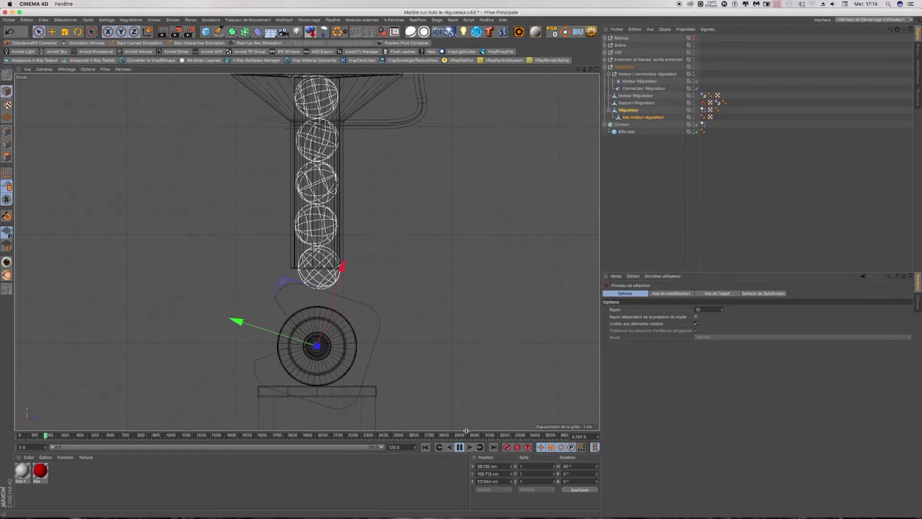
left_click(459, 447)
left_click(429, 448)
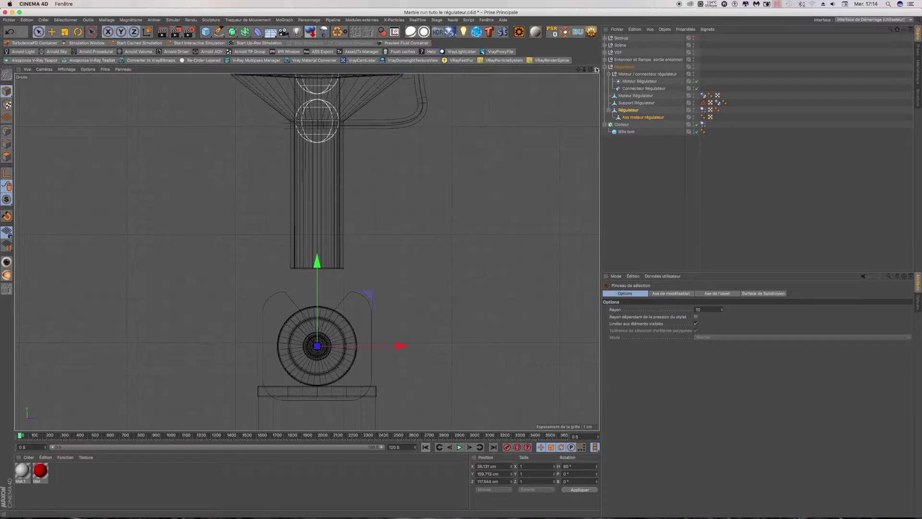
Maximize the perspective view and orbit and zoom onto the regulator, tube and stand.
left_click(597, 69)
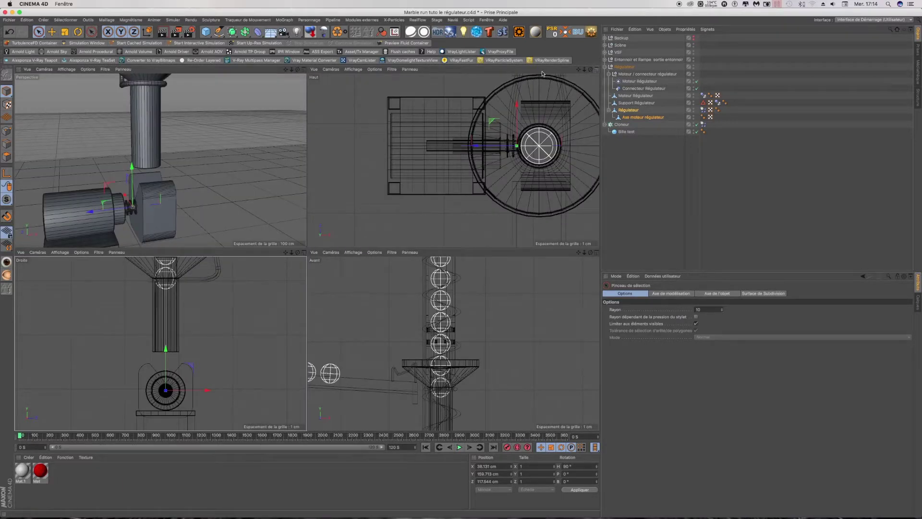
left_click(302, 70)
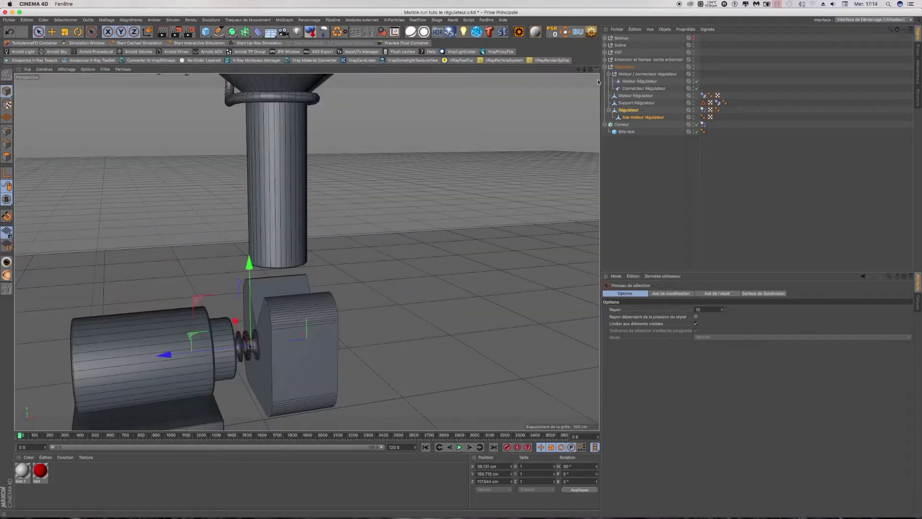
left_click_drag(591, 71, 307, 252)
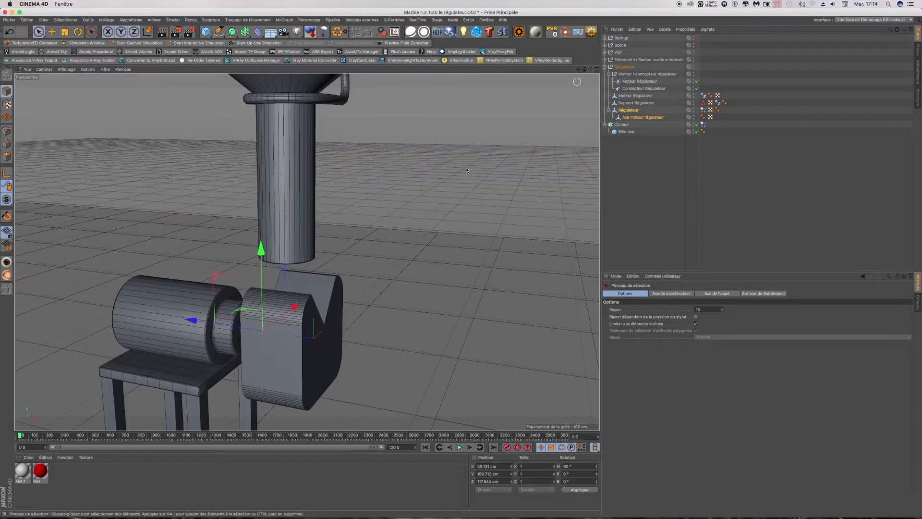
scroll(294, 167, "down", 2)
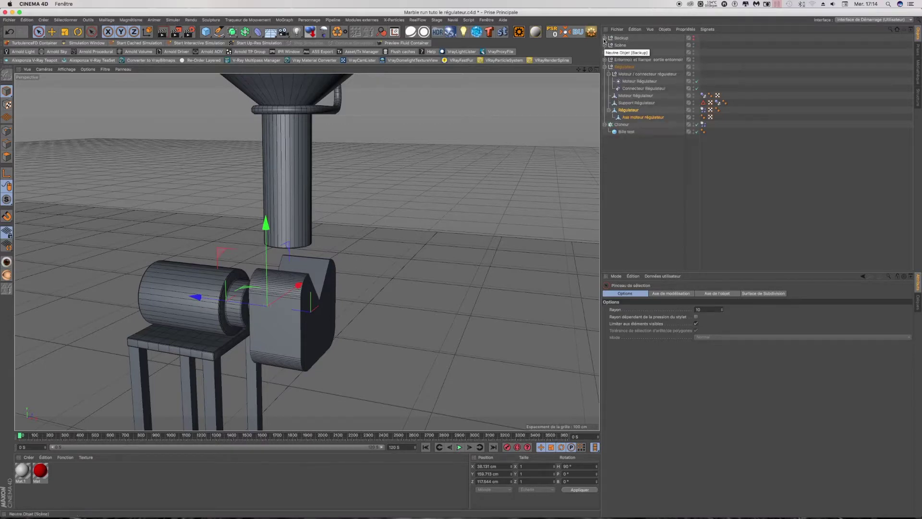
Copy the Backup group's Régulateur spline to the top level of the scene.
key("super+v")
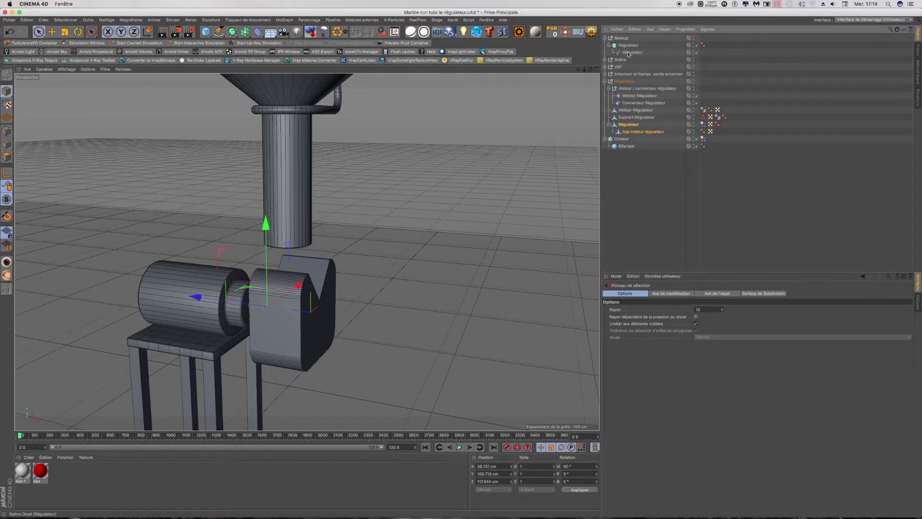
left_click(628, 53)
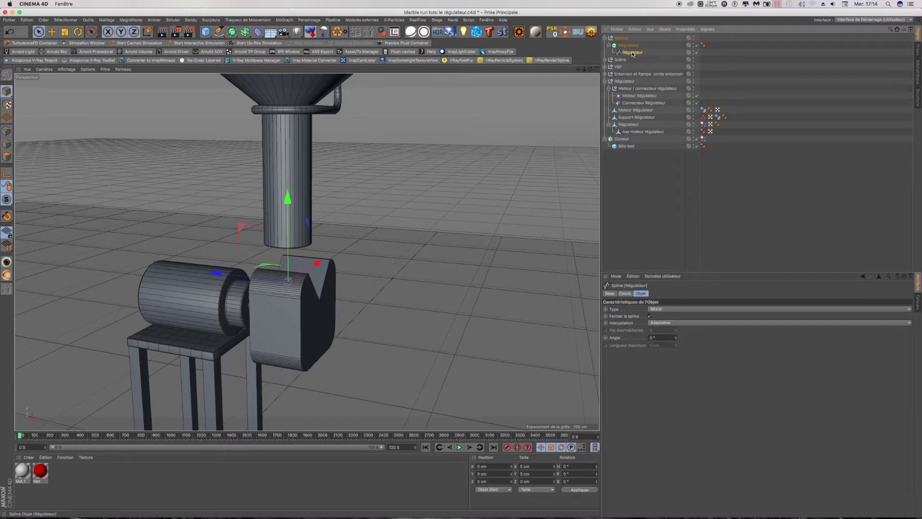
left_click_drag(633, 173, 633, 174, "ctrl")
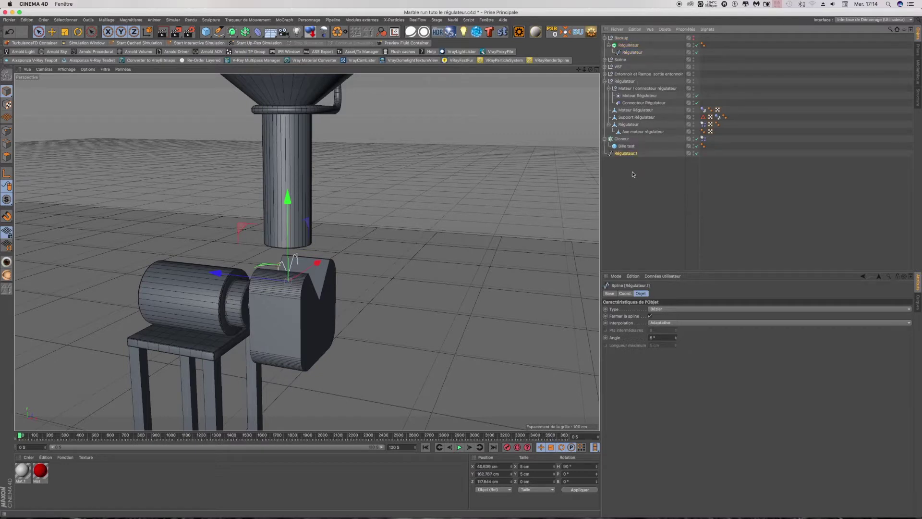
left_click(608, 46)
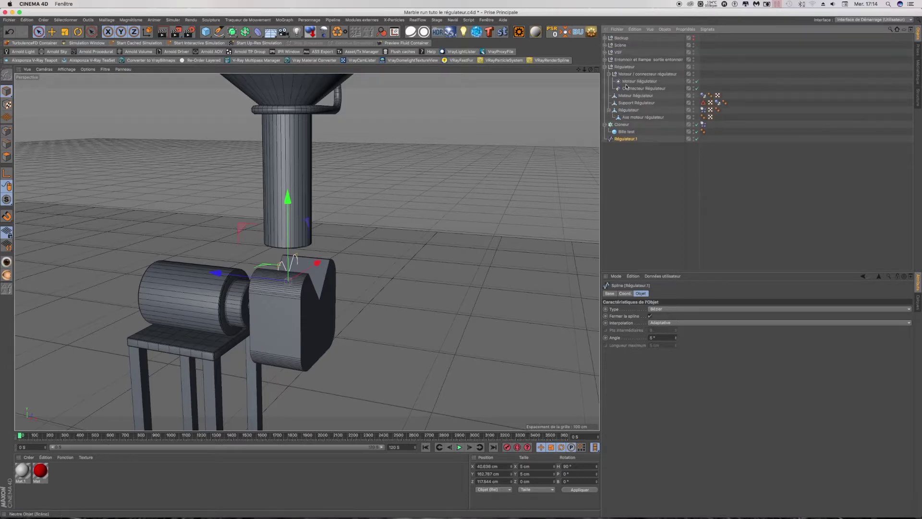
Rename the copied spline 'Bloc billes régulateur' and keep it selected.
double_click(624, 139)
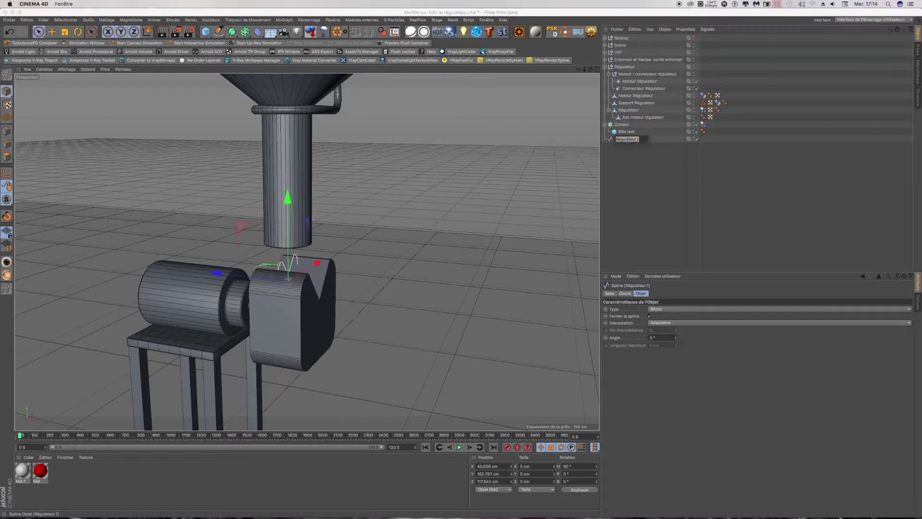
type("R")
key("Left")
key("Left")
key("Left")
left_click(630, 168)
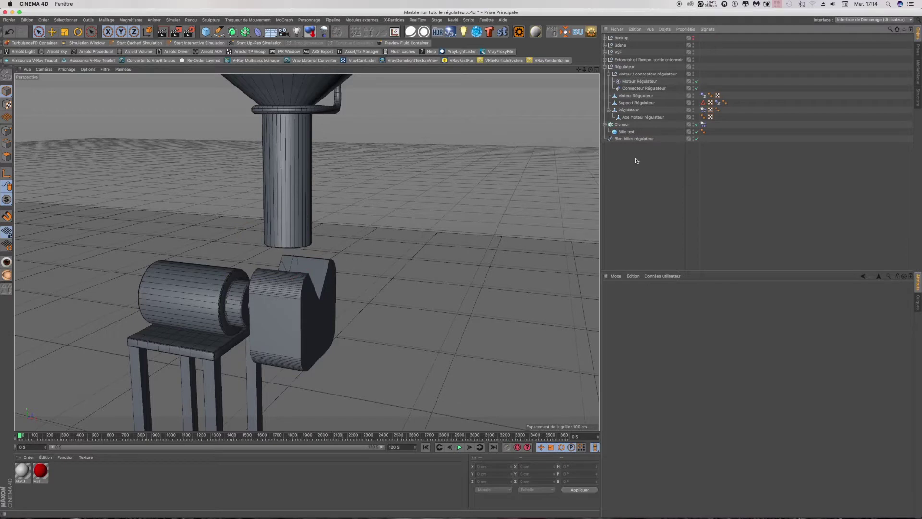
left_click(633, 139)
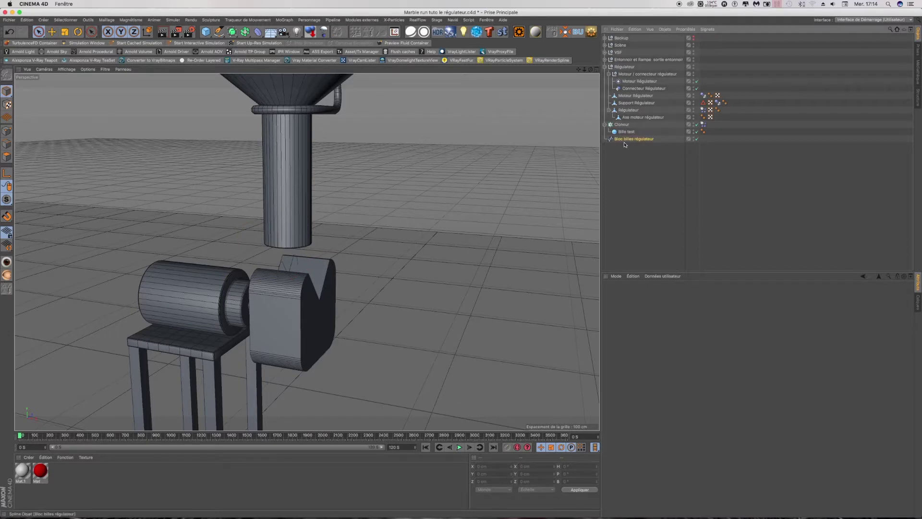
left_click(51, 35)
Shift the Bloc billes régulateur spline about 4.3 cm along X and maximize the Droite view.
left_click_drag(245, 278, 325, 290)
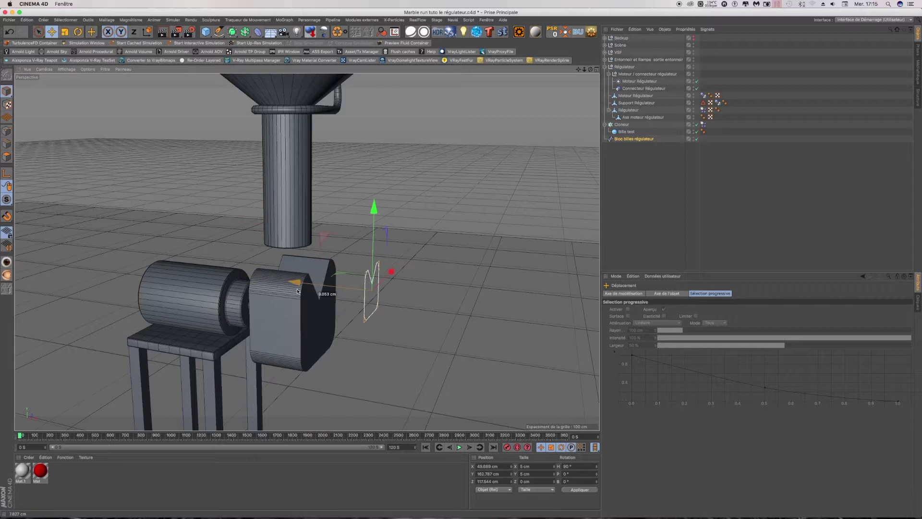
left_click(598, 69)
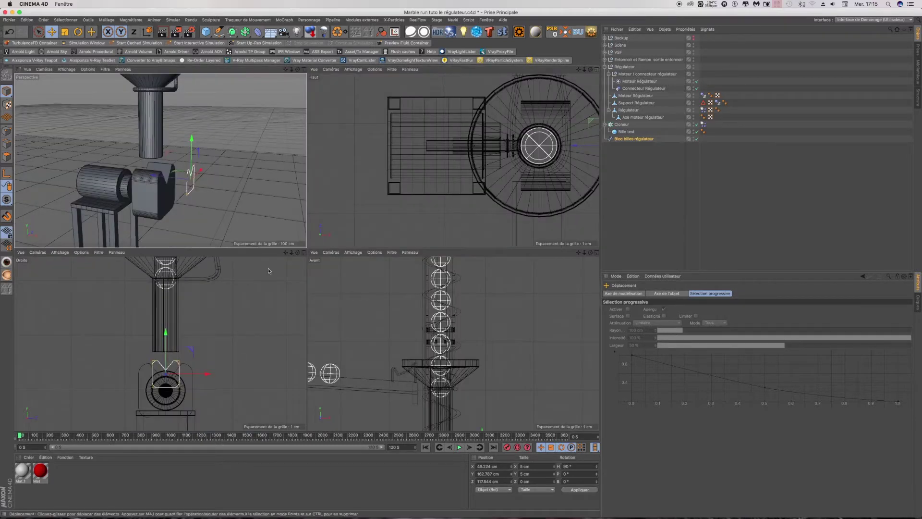
left_click(304, 253)
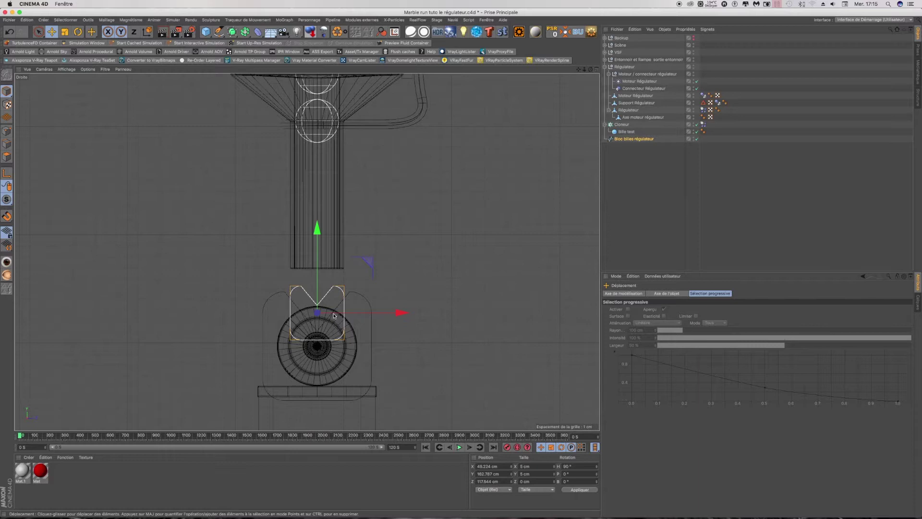
scroll(113, 194, "up", 2)
scroll(114, 194, "up", 2)
Untick 'Fermer la spline' to open the spline, then centre its axis in Model mode.
left_click(6, 130)
scroll(290, 325, "up", 2)
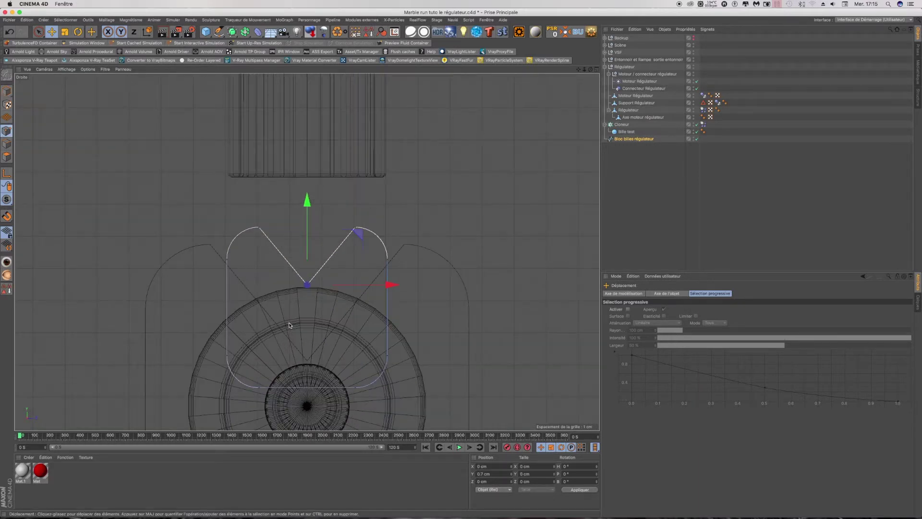
left_click(39, 32)
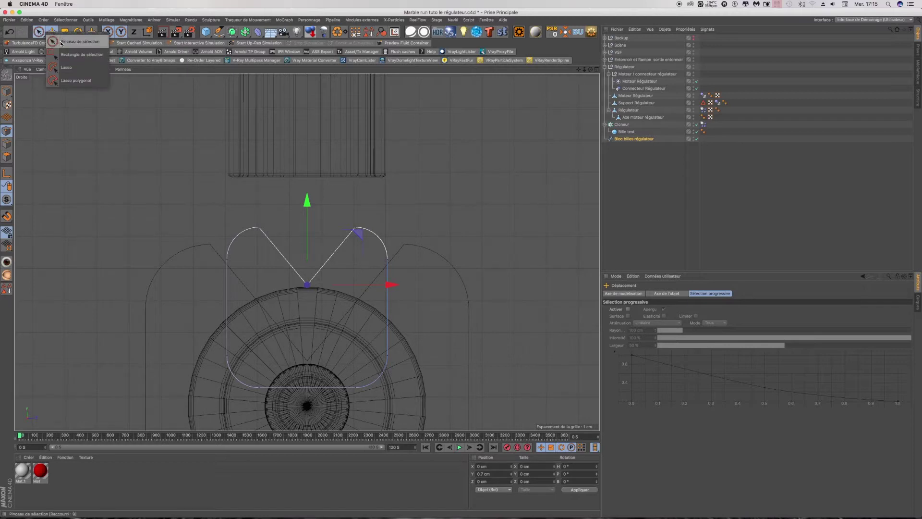
left_click(61, 42)
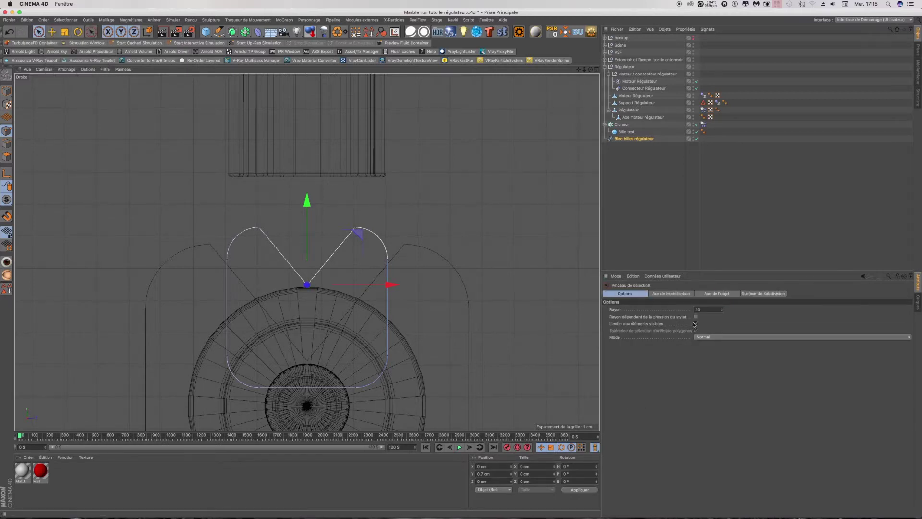
left_click(626, 139)
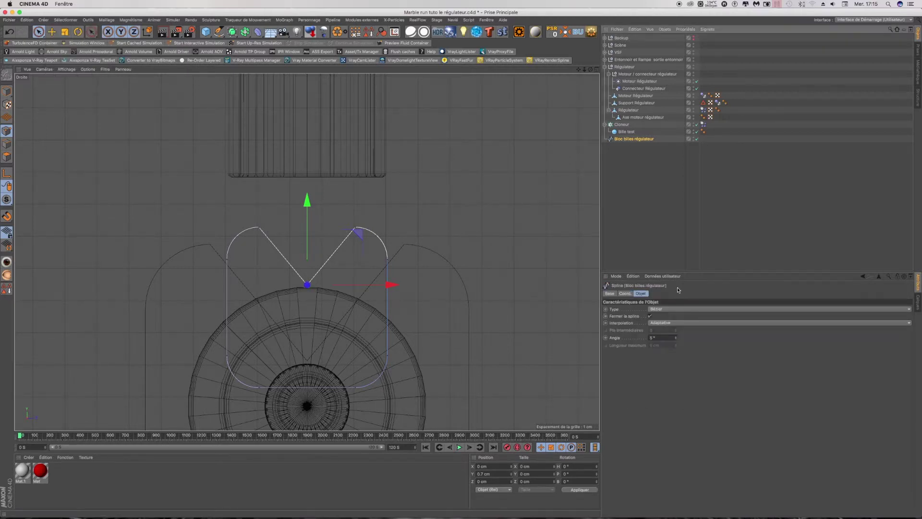
left_click(650, 317)
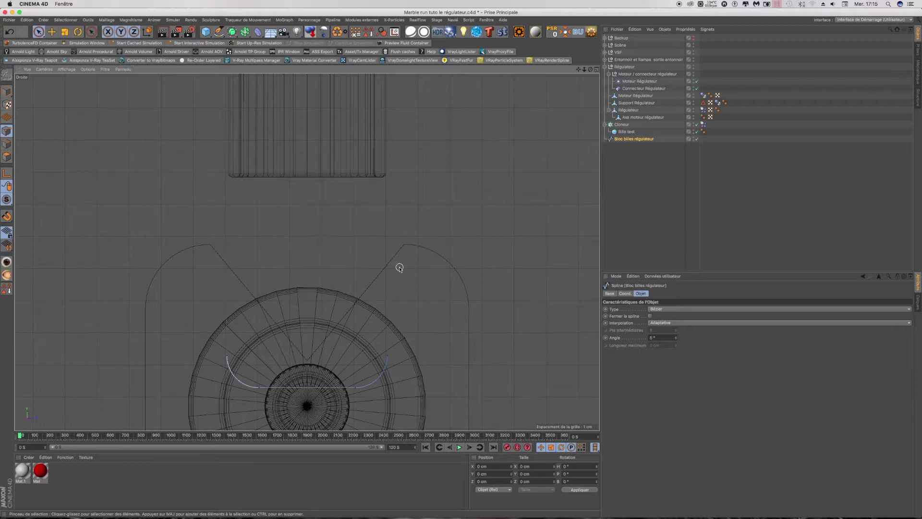
left_click(7, 91)
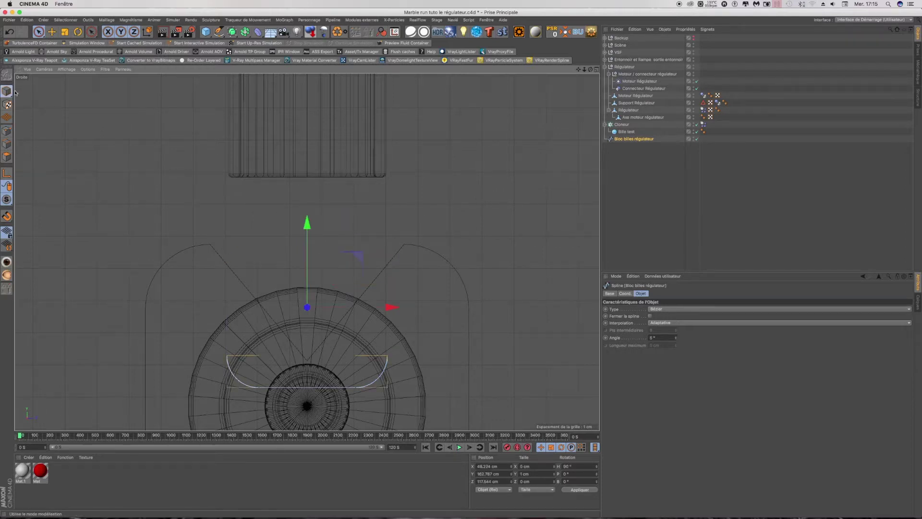
left_click(565, 32)
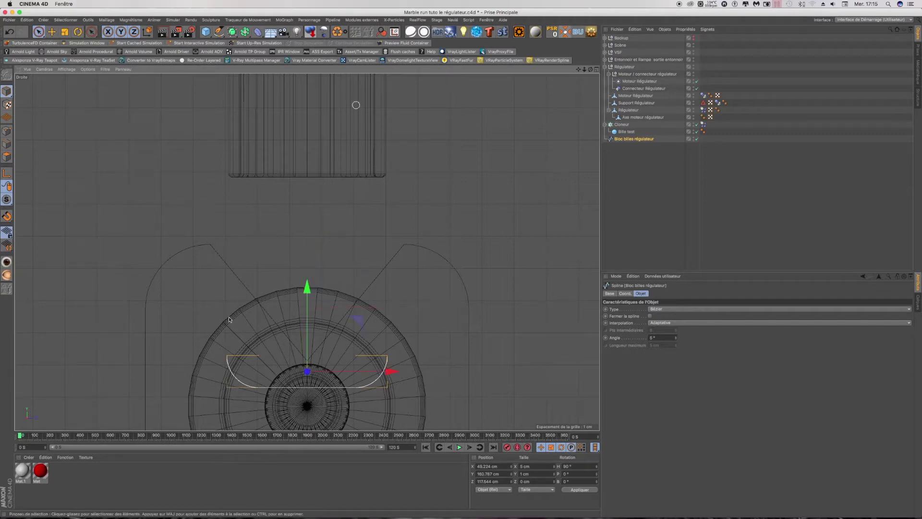
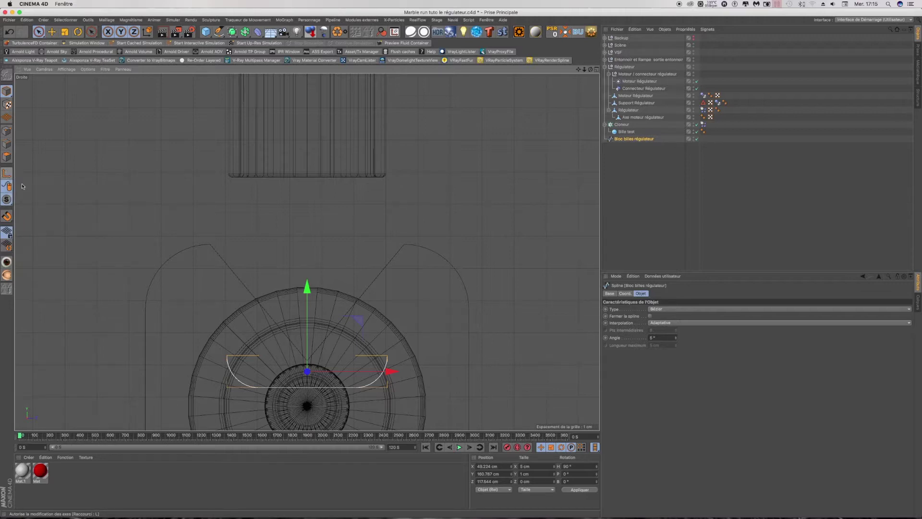
Rotate the Bloc billes régulateur spline to P -90° and B -90° in the maximized Perspective view.
left_click(596, 71)
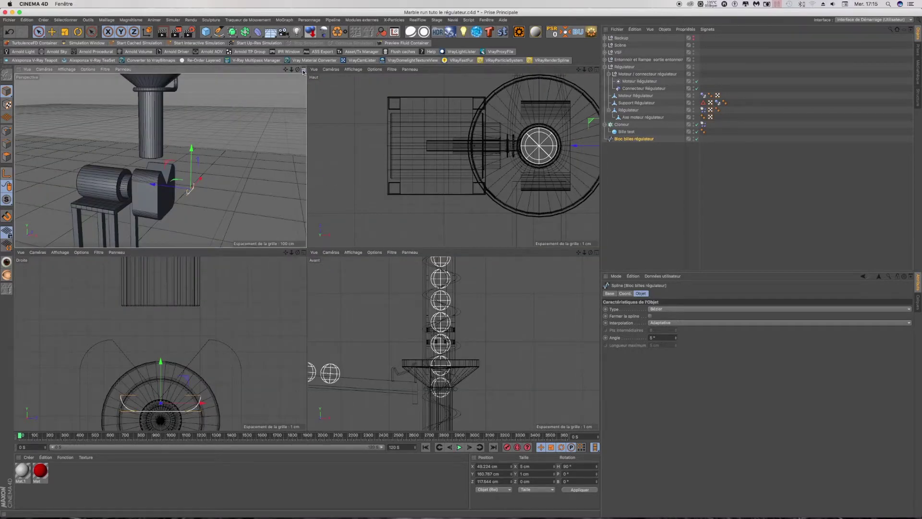
left_click(303, 69)
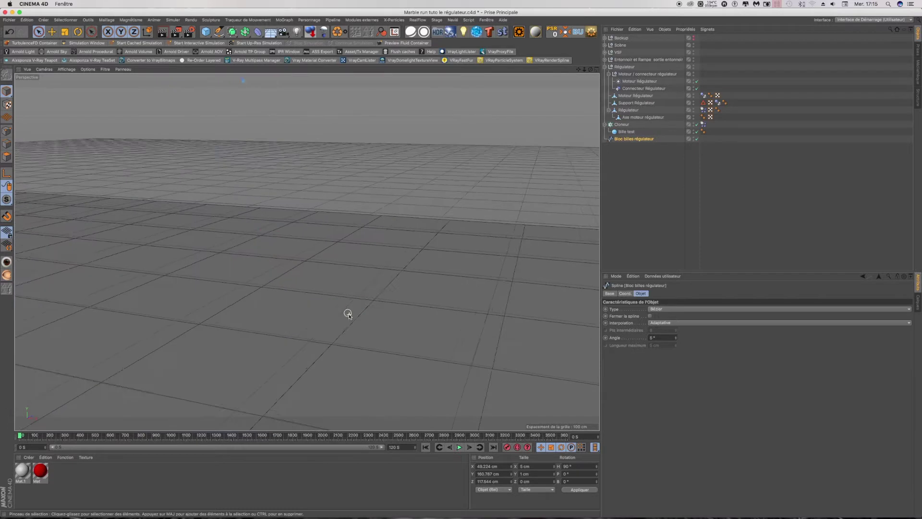
scroll(350, 316, "up", 2)
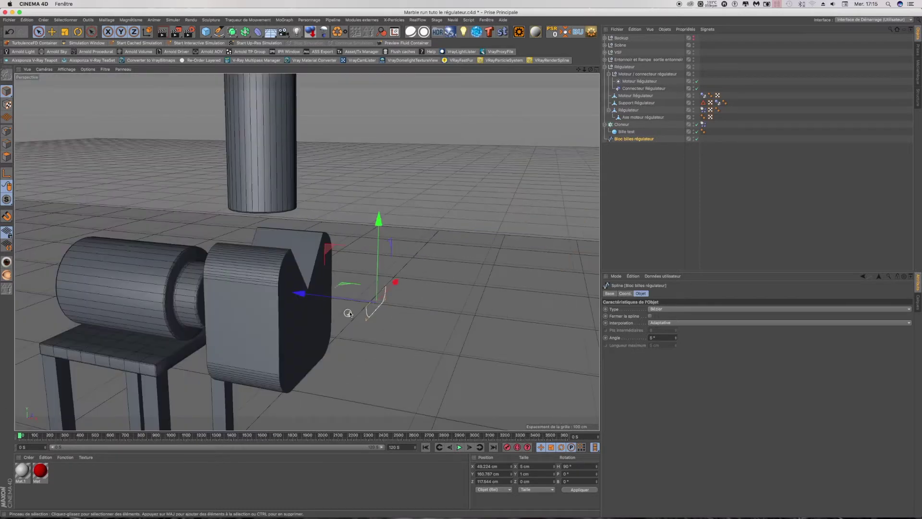
left_click(77, 32)
mouse_move(400, 261)
left_mouse_down()
mouse_move(374, 253)
mouse_move(333, 270)
left_mouse_up()
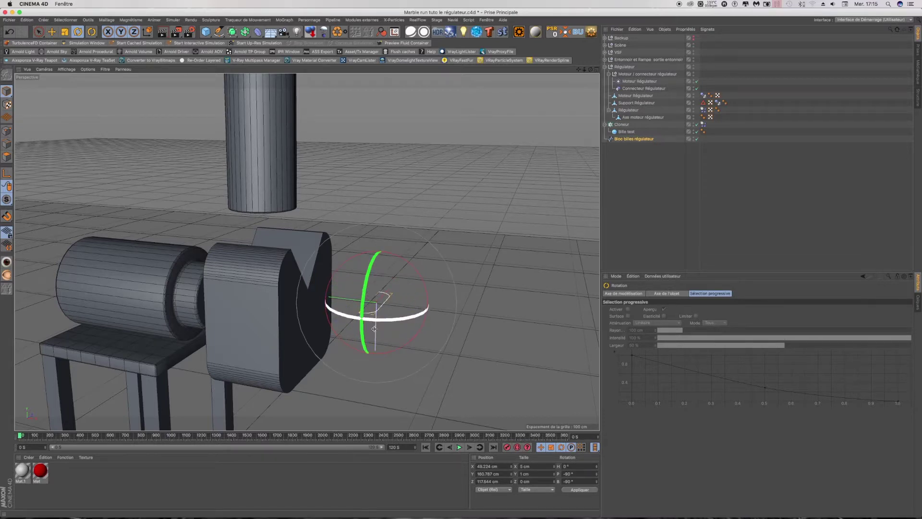
Add a Cercle spline, set its radius, and place Bloc billes régulateur below it in the list.
left_click(219, 31)
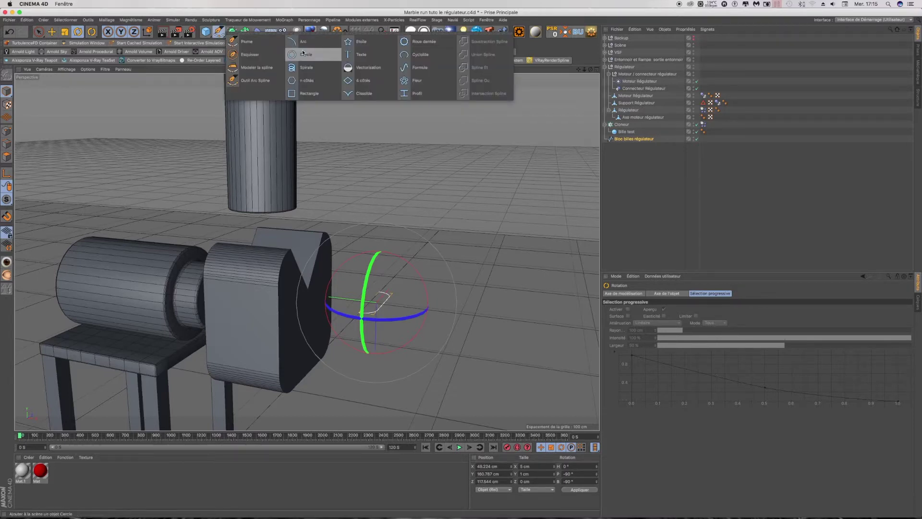
left_click(303, 53)
left_click_drag(636, 227, 646, 219)
left_click(667, 324)
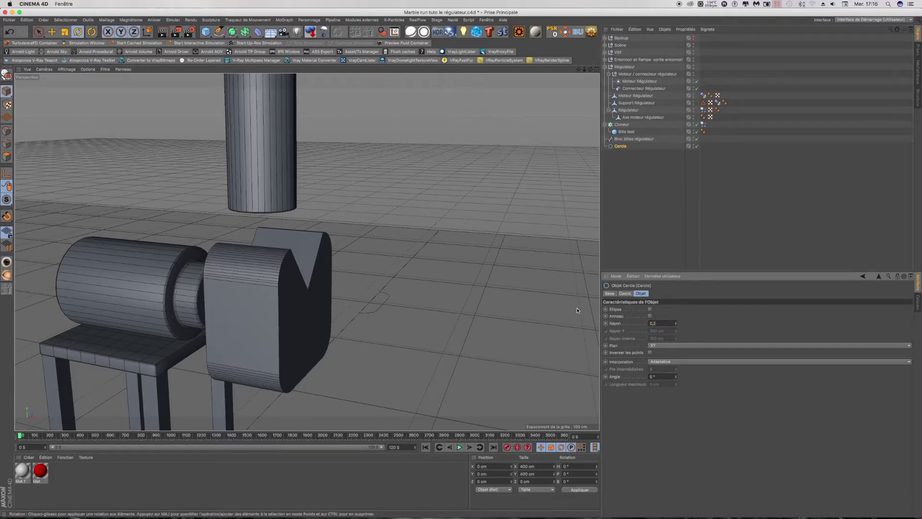
left_click_drag(611, 139, 626, 153)
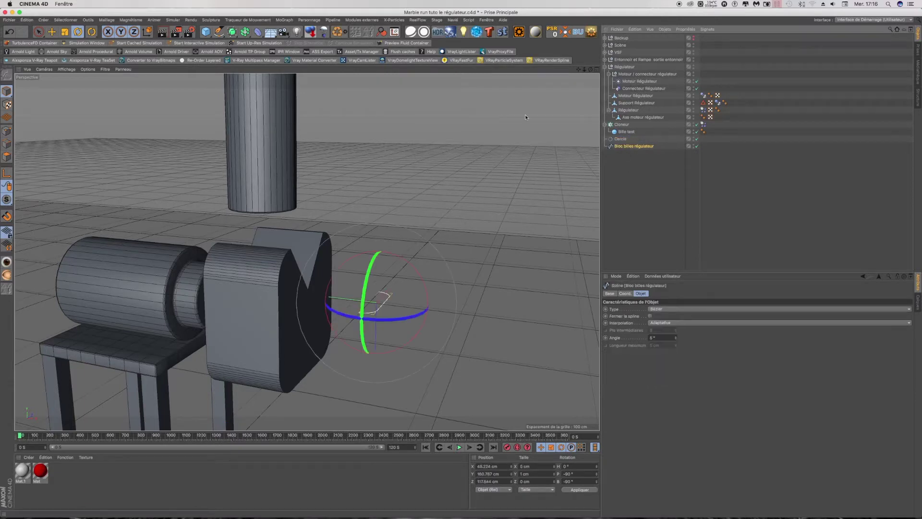
Add an Extrusion contrôlée sweep and move Bloc billes régulateur below it in the Object Manager.
left_click(236, 35)
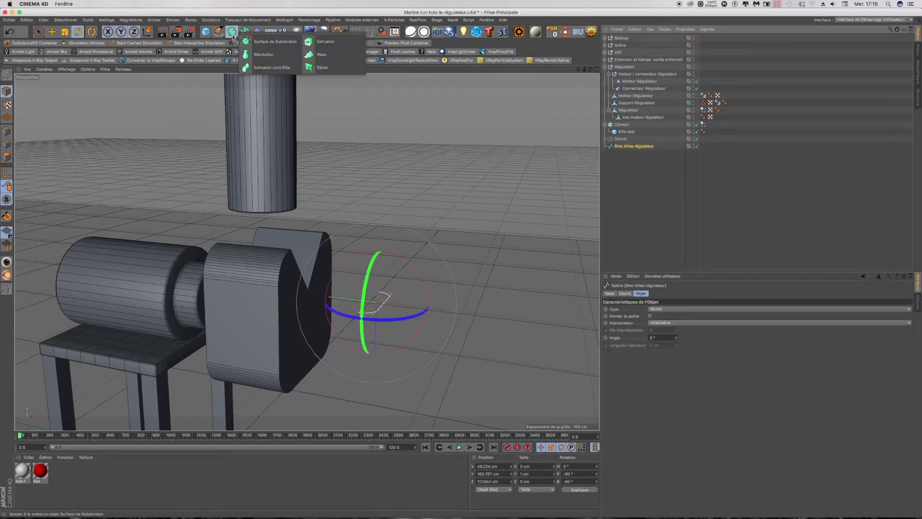
left_click(267, 67)
left_click_drag(632, 38, 624, 178)
left_click(619, 147)
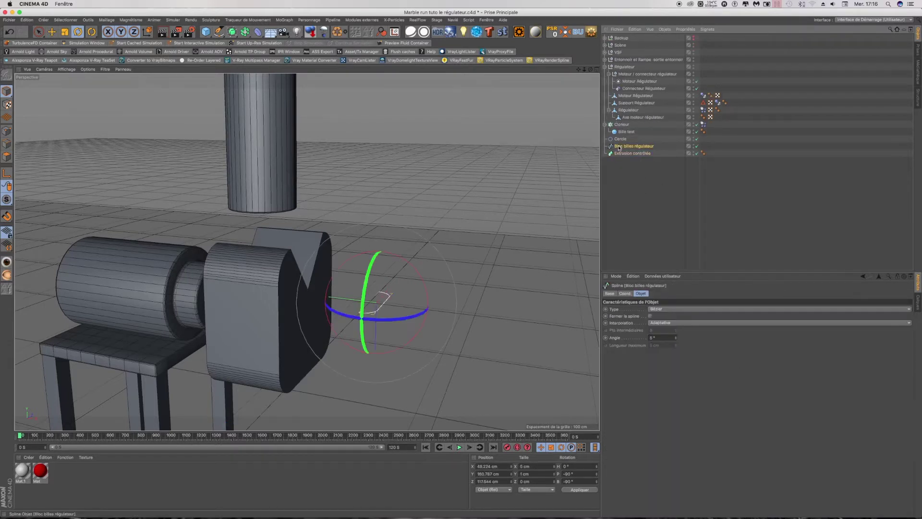
left_click_drag(624, 146, 615, 157)
left_click(52, 32)
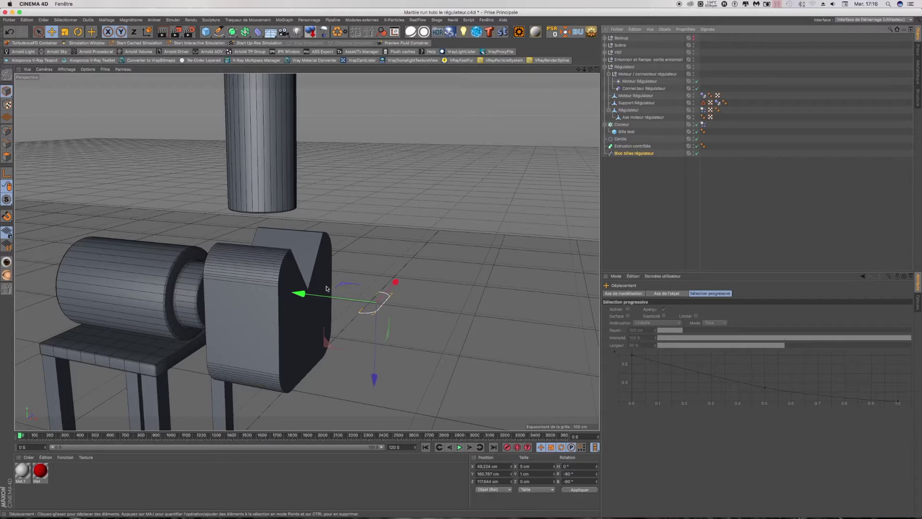
Reset the position, rotation and scale of Cercle and Extrusion contrôlée.
left_click(619, 140)
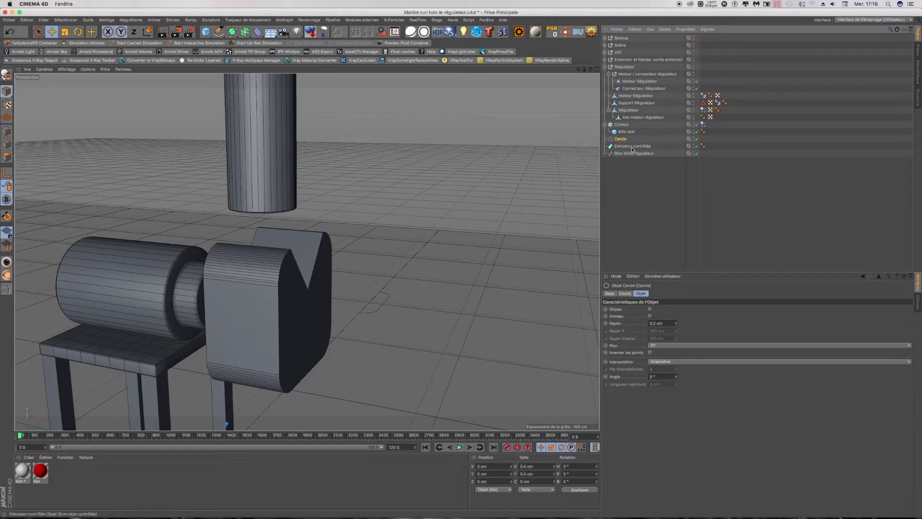
left_click(629, 146)
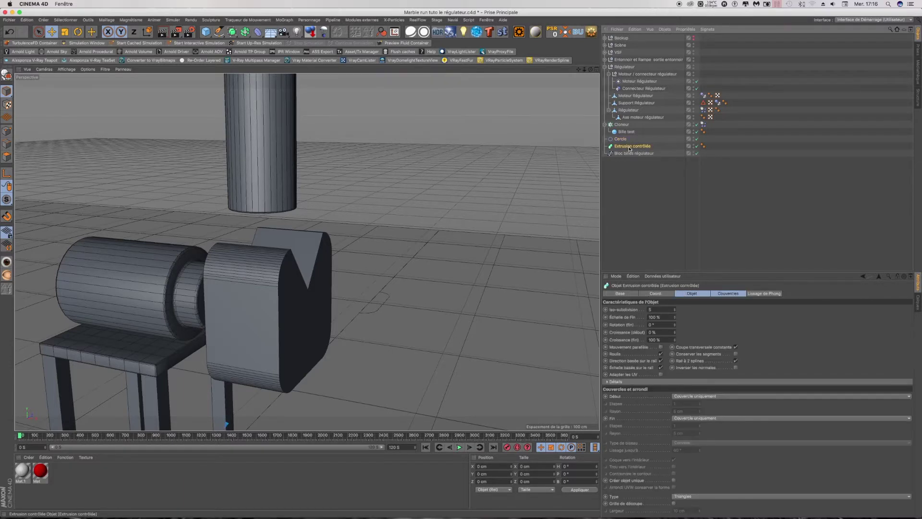
left_click_drag(620, 139, 627, 158, "ctrl")
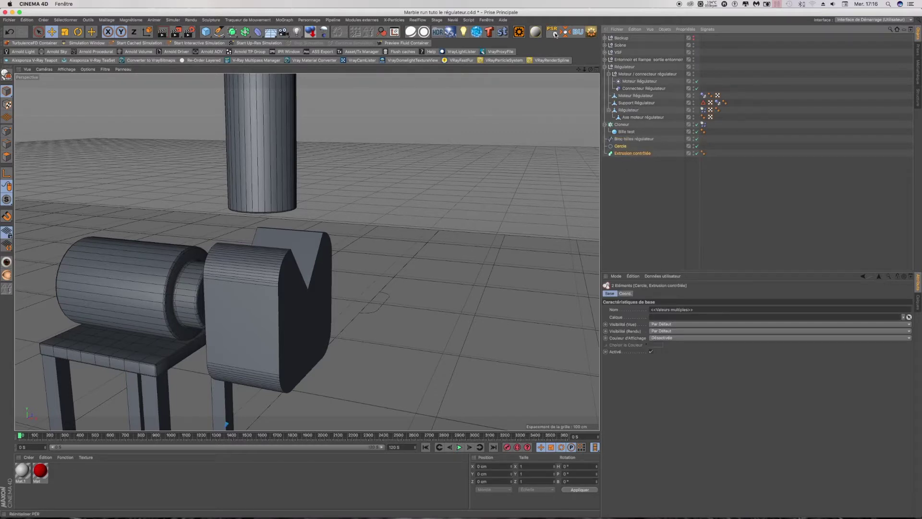
left_click_drag(620, 147, 622, 139)
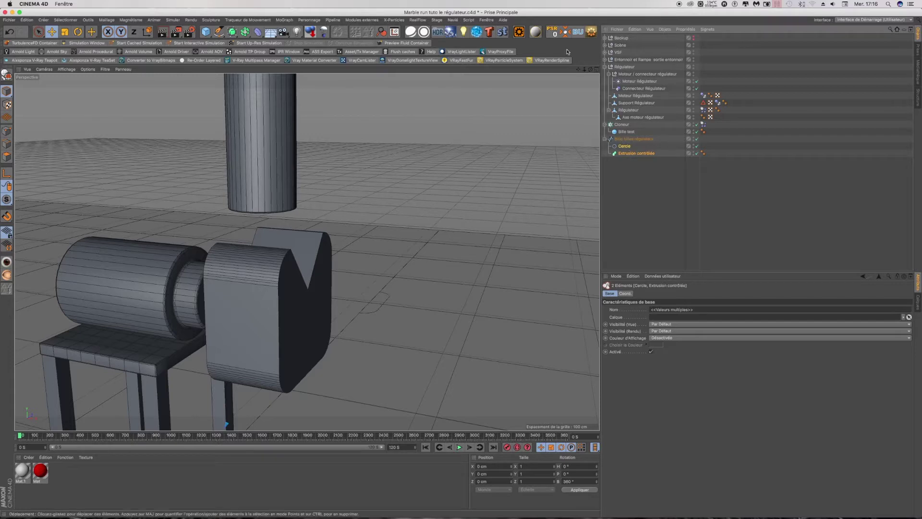
left_click(553, 34)
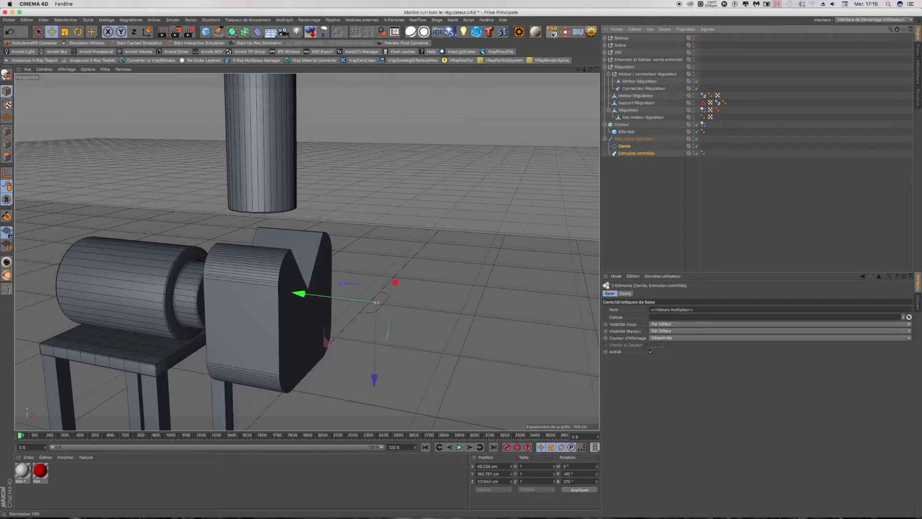
Nest Cercle and Bloc billes régulateur under Extrusion contrôlée to form the swept tube.
left_click(625, 140)
left_click(623, 153)
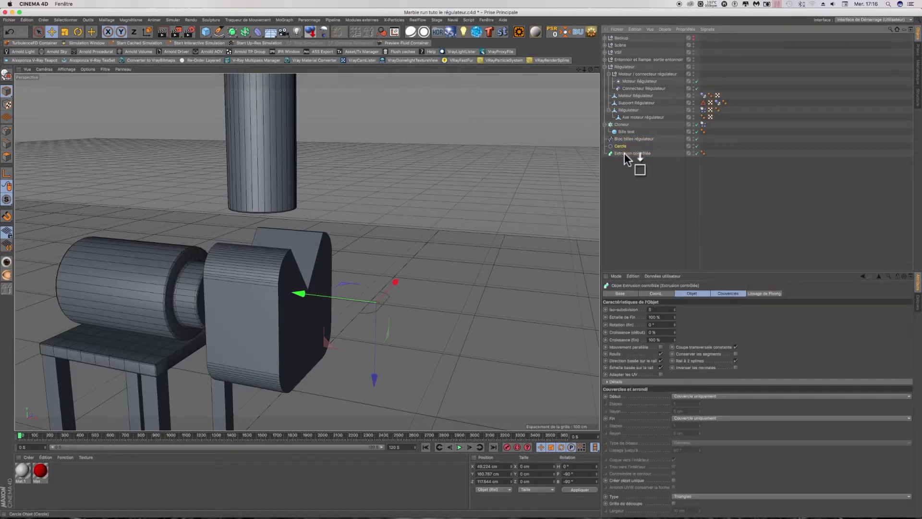
left_click_drag(624, 152, 624, 164)
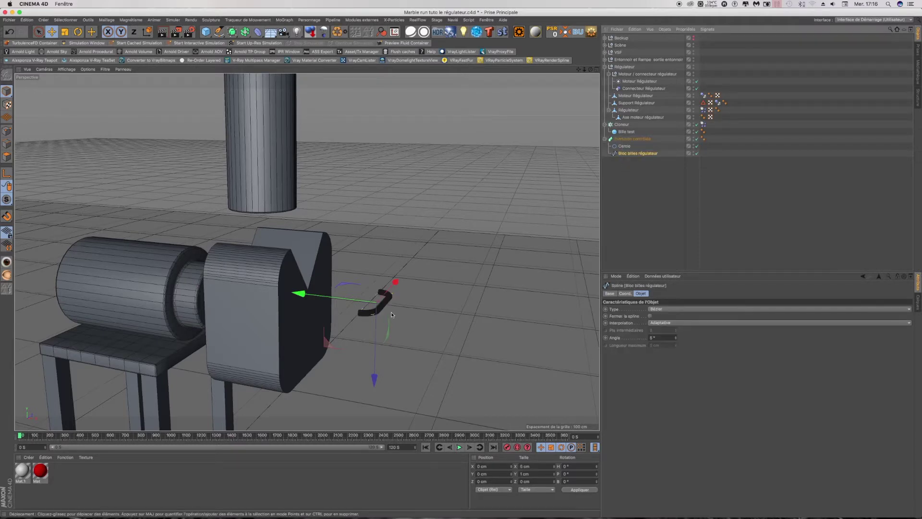
left_click(620, 140)
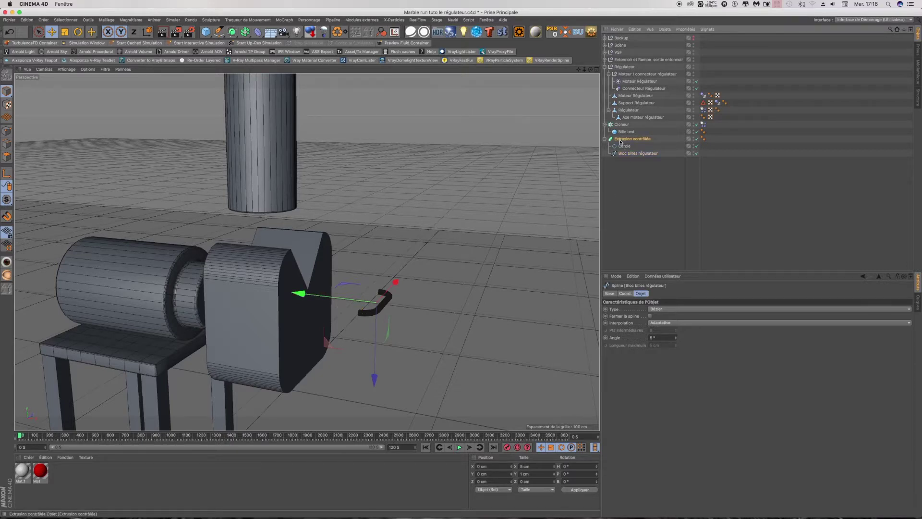
Move the Extrusion contrôlée tube along X from 48.224 to 44.697 cm in the maximized Top view.
middle_click(596, 78)
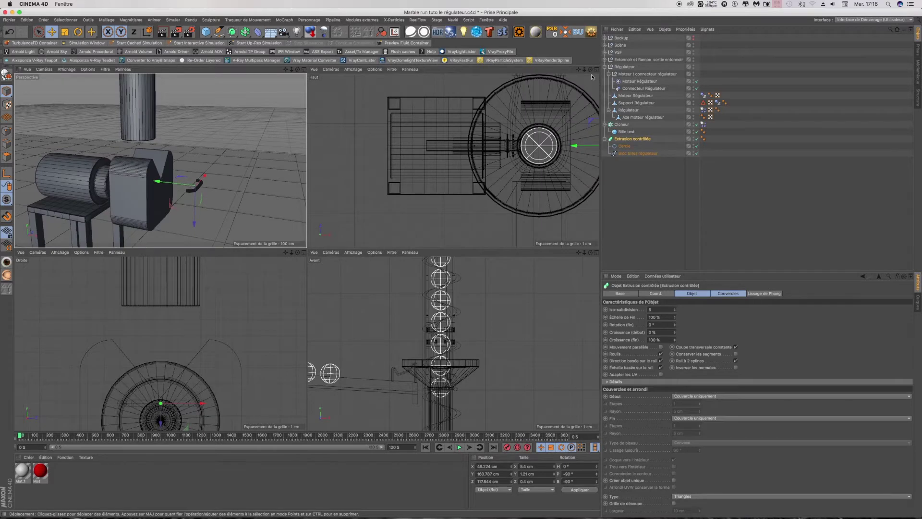
left_click(596, 70)
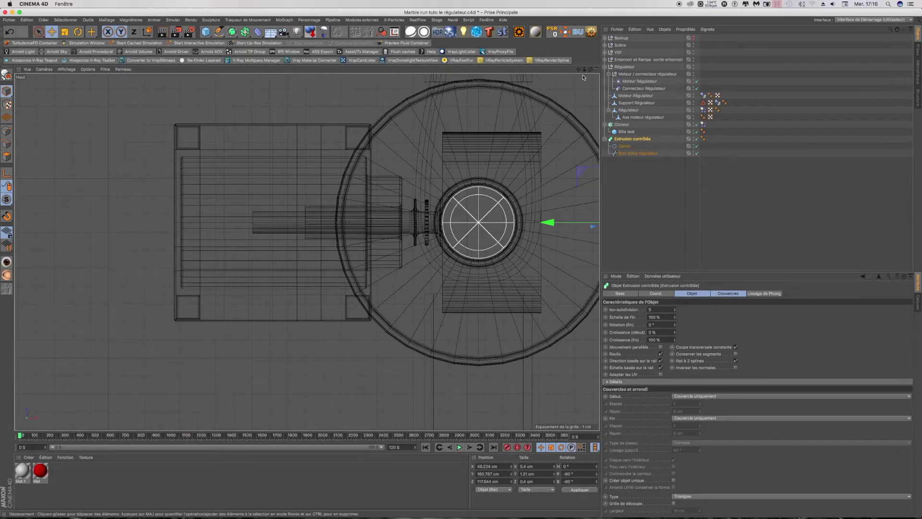
middle_click_drag(584, 77, 494, 86)
scroll(514, 217, "up", 3)
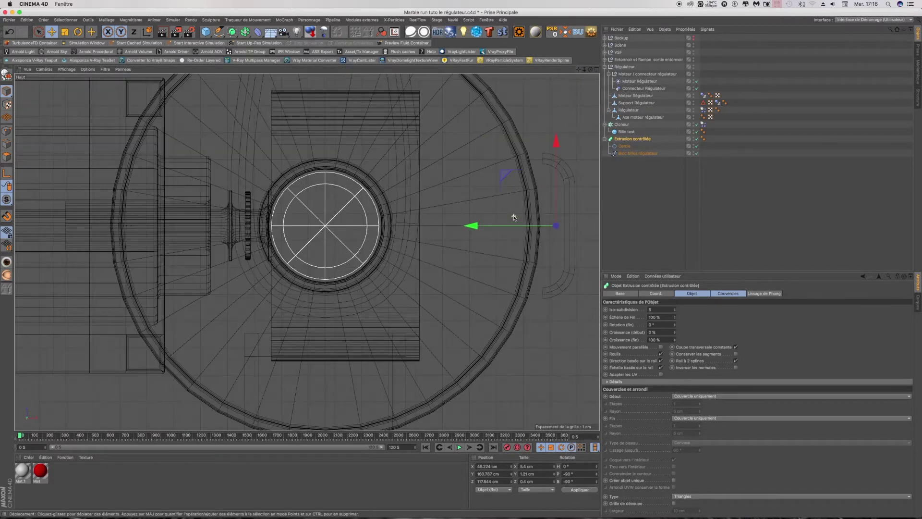
scroll(513, 218, "up", 1)
left_click_drag(480, 226, 341, 230)
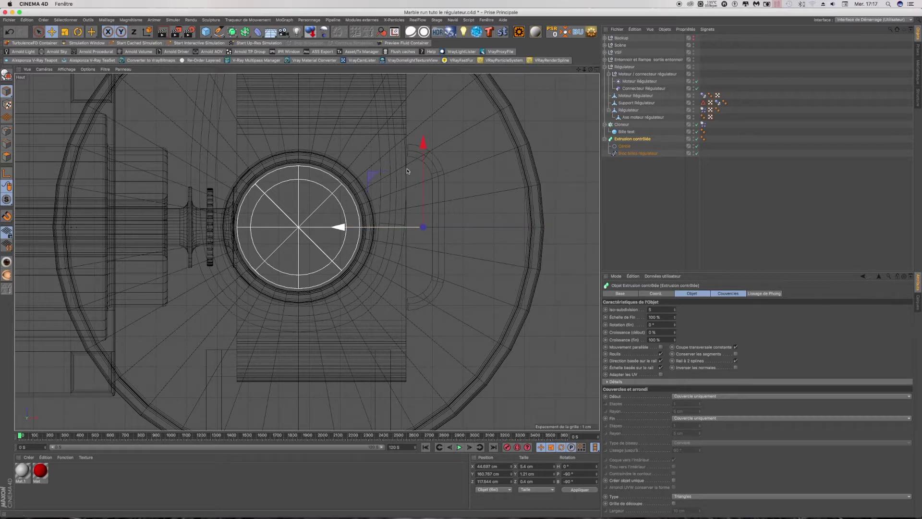
scroll(407, 167, "up", 1)
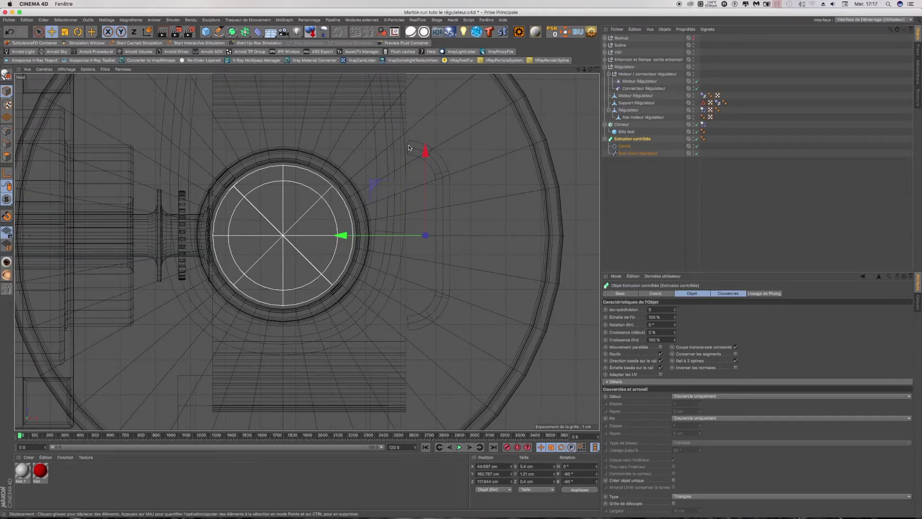
scroll(409, 148, "up", 1)
scroll(409, 148, "up", 1)
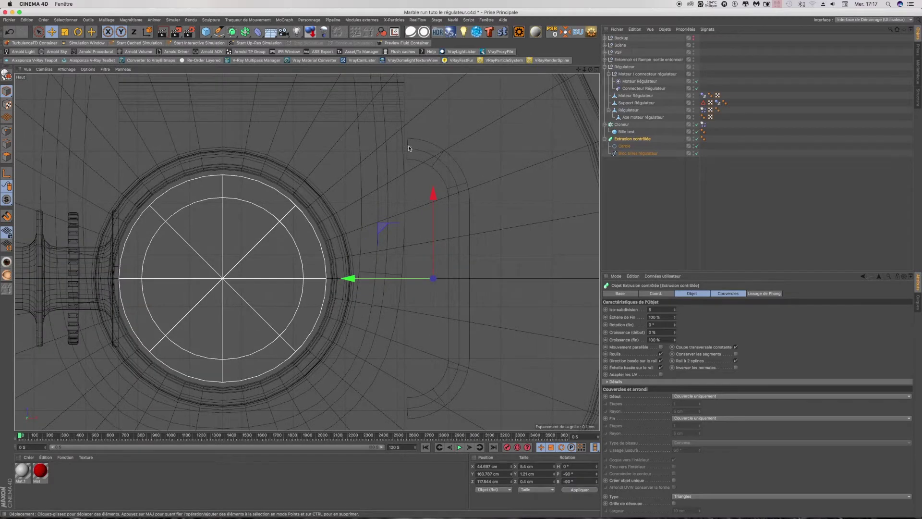
left_click(487, 160)
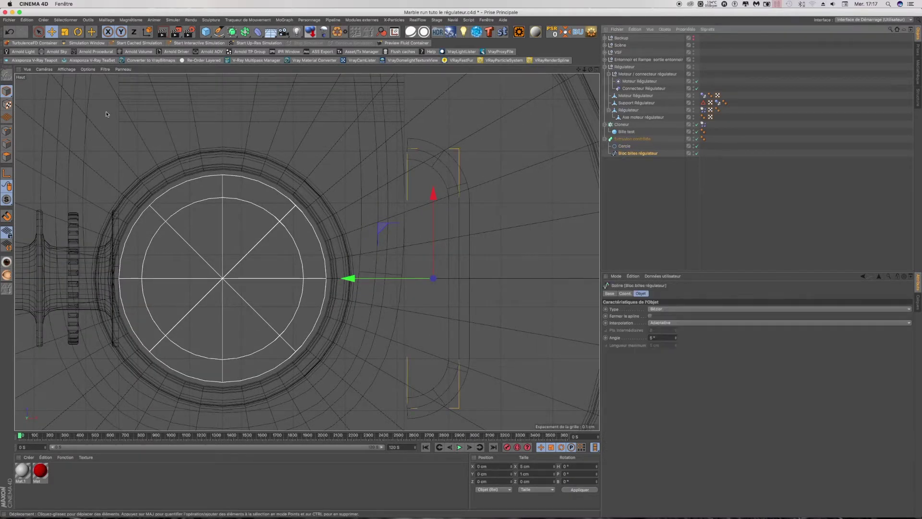
left_click(7, 131)
left_click(39, 31)
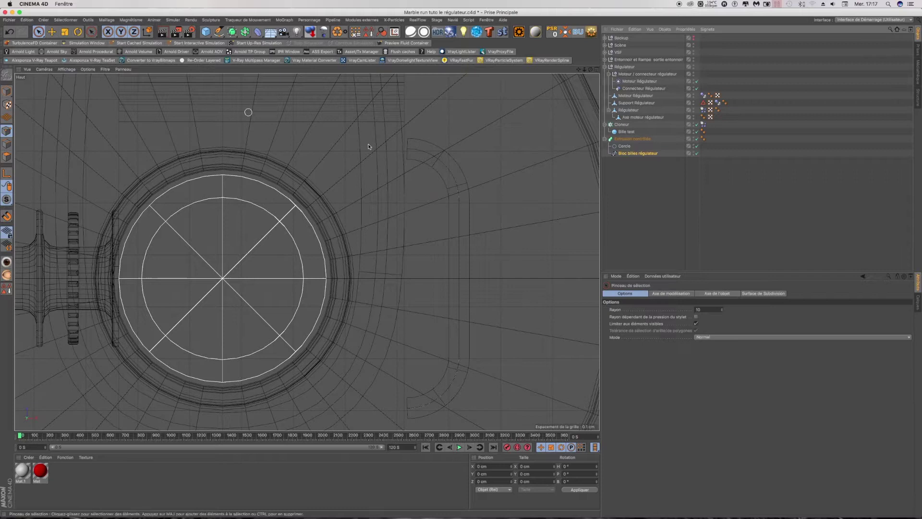
left_click(627, 153)
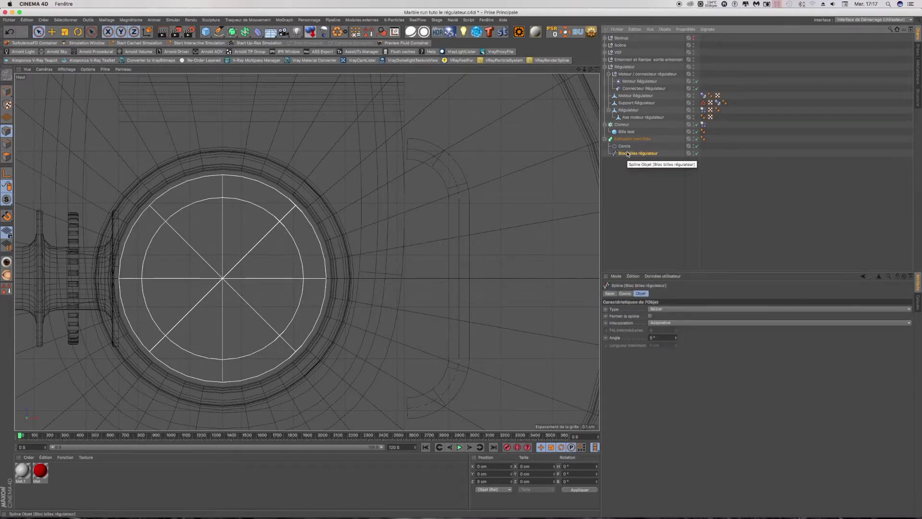
left_click(38, 32)
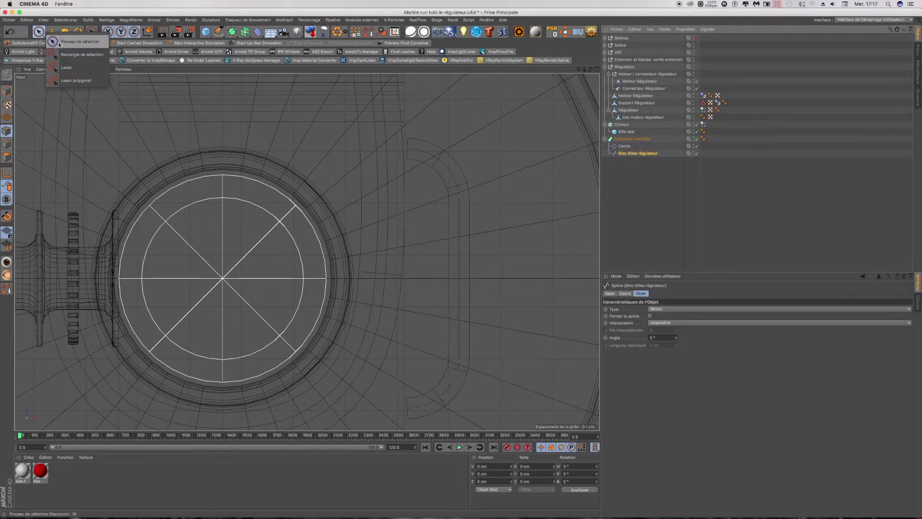
left_click(59, 42)
left_click(411, 153)
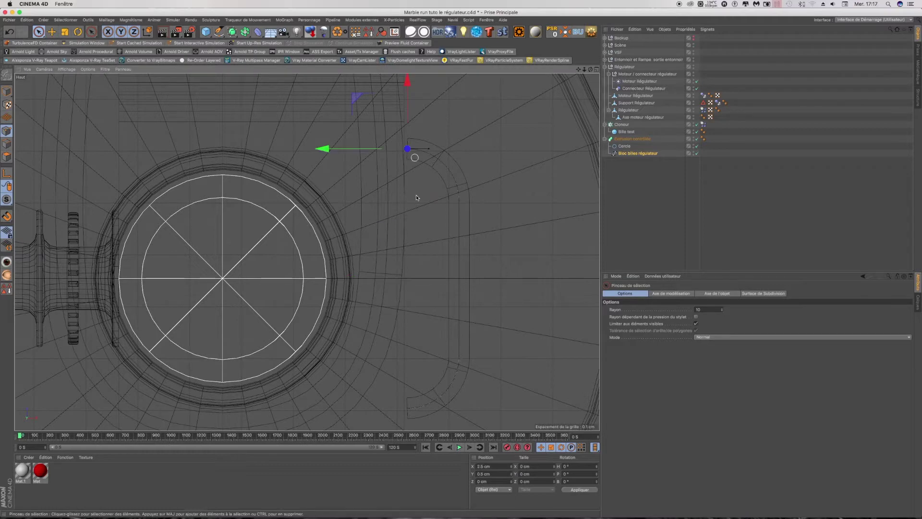
left_click(78, 31)
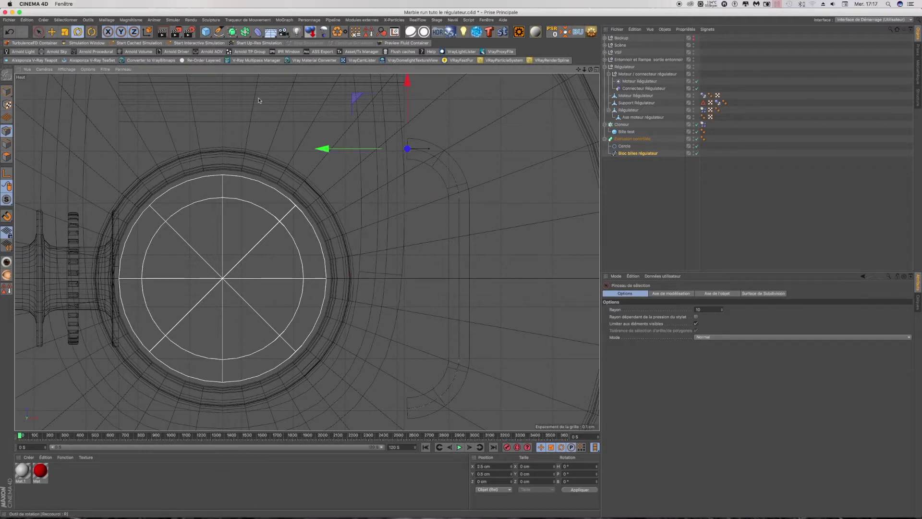
scroll(407, 144, "up", 3)
scroll(410, 148, "up", 3)
scroll(410, 152, "up", 2)
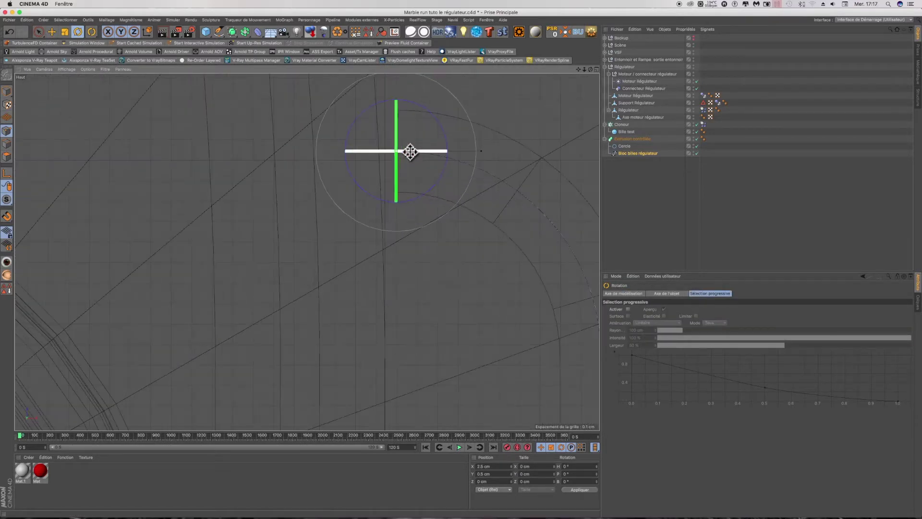
left_click_drag(407, 207, 407, 204)
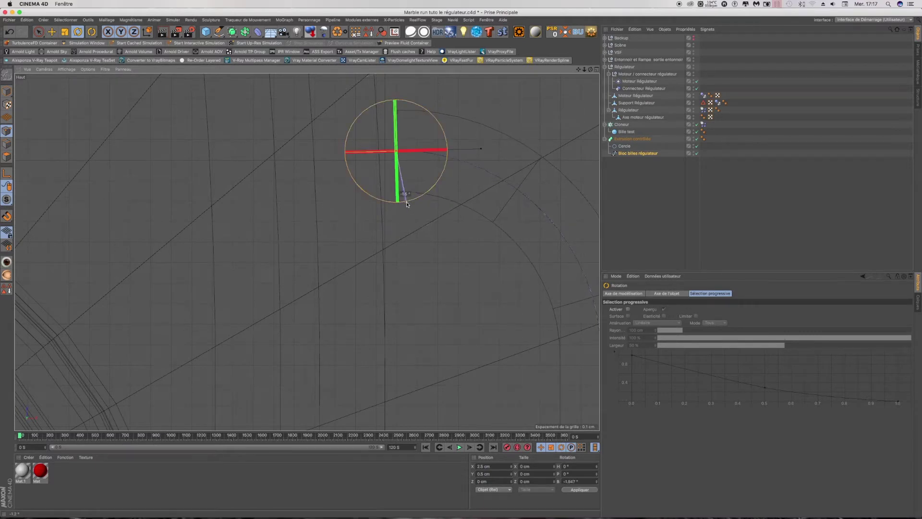
left_click(426, 220)
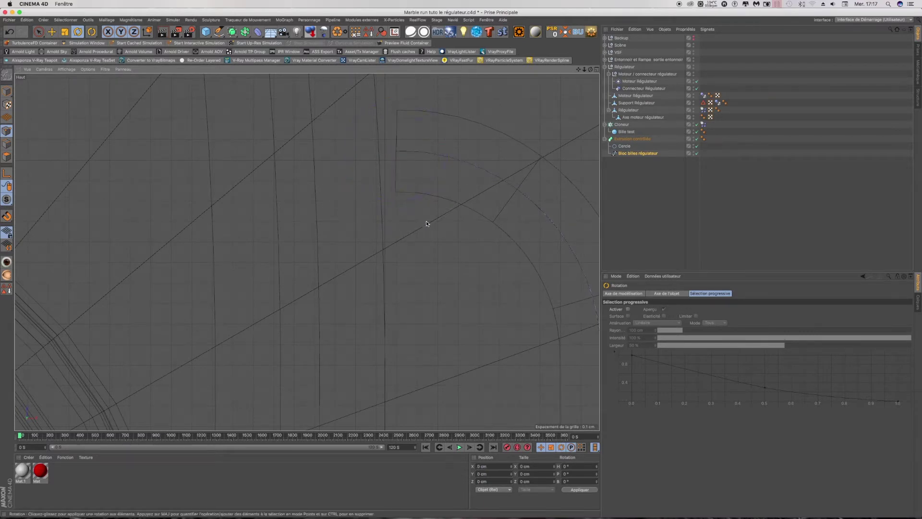
left_click(399, 153)
left_click_drag(413, 200, 415, 201)
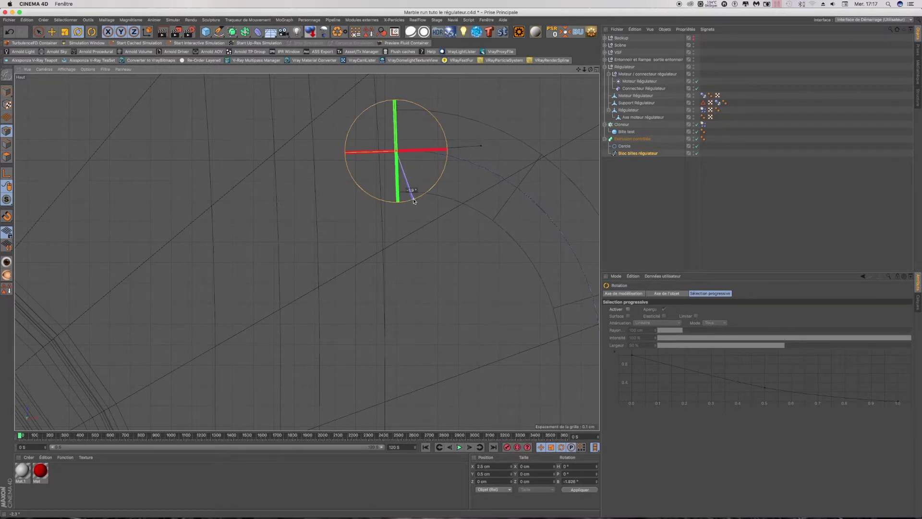
key("Escape")
left_click(425, 227)
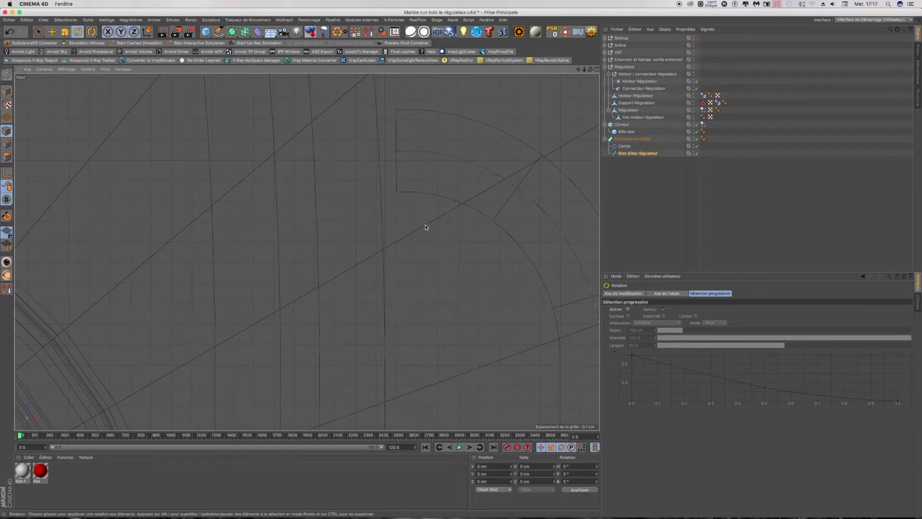
scroll(331, 192, "down", 2)
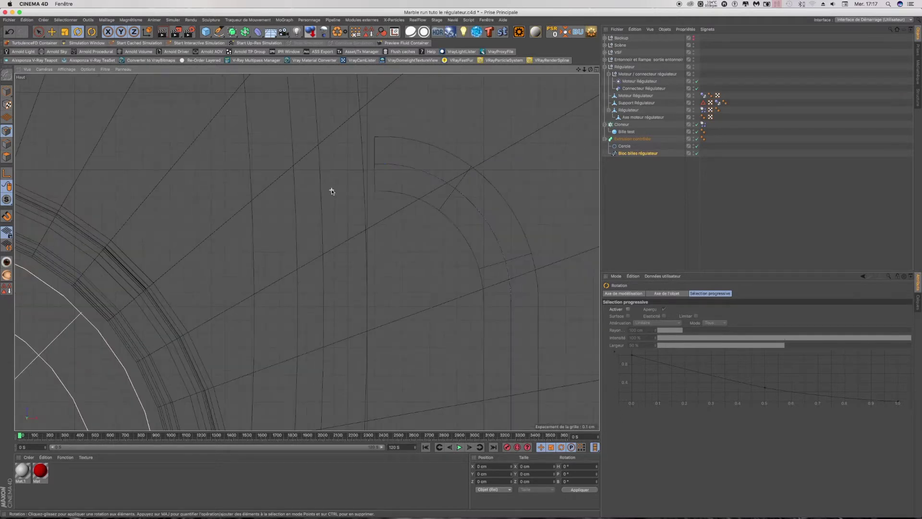
scroll(358, 131, "down", 3)
scroll(361, 132, "down", 1)
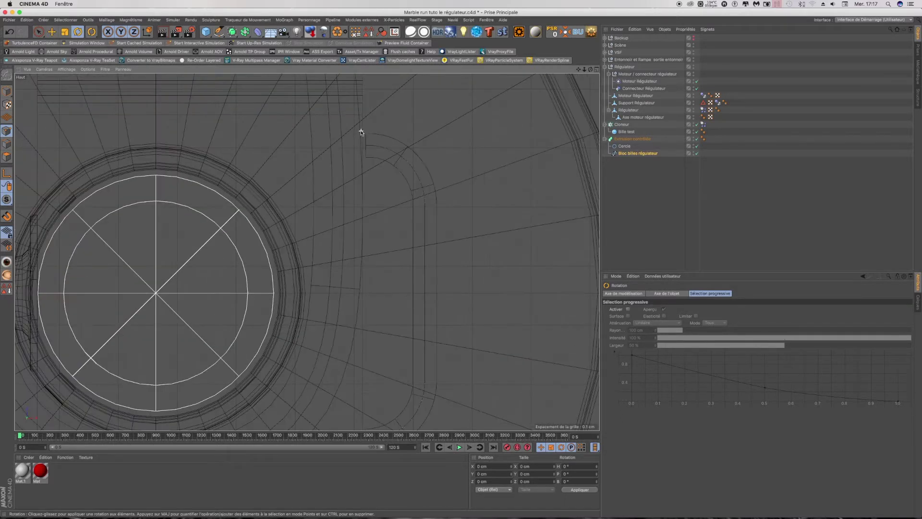
scroll(361, 135, "down", 2)
scroll(370, 373, "up", 3)
scroll(369, 372, "up", 2)
scroll(369, 371, "up", 2)
left_click(39, 32)
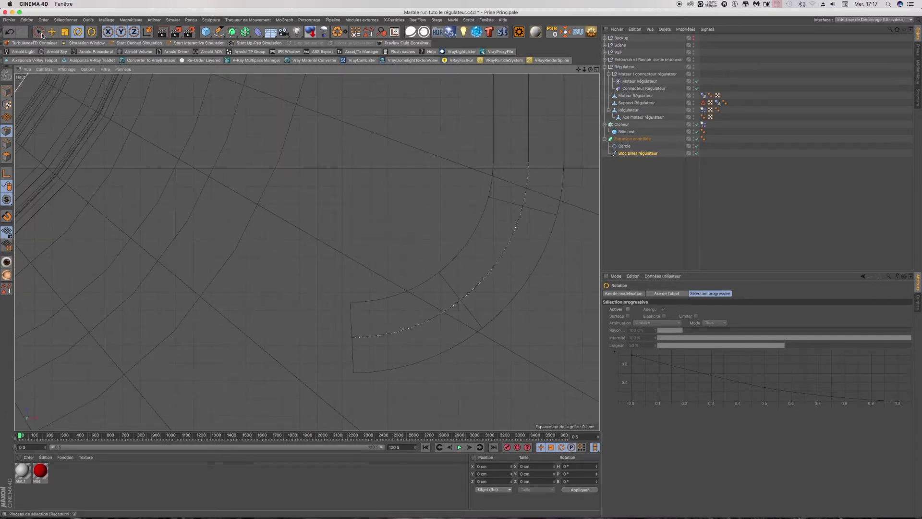
left_click(353, 337)
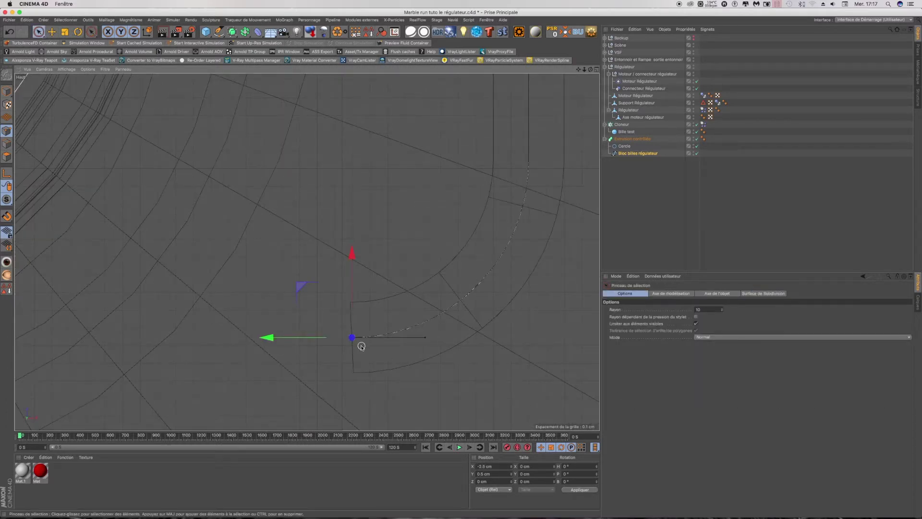
key("r")
left_click_drag(376, 384, 372, 385)
key("ctrl+z")
key("ctrl+z")
scroll(329, 286, "down", 2)
scroll(330, 288, "down", 2)
scroll(330, 288, "down", 2)
scroll(329, 288, "down", 2)
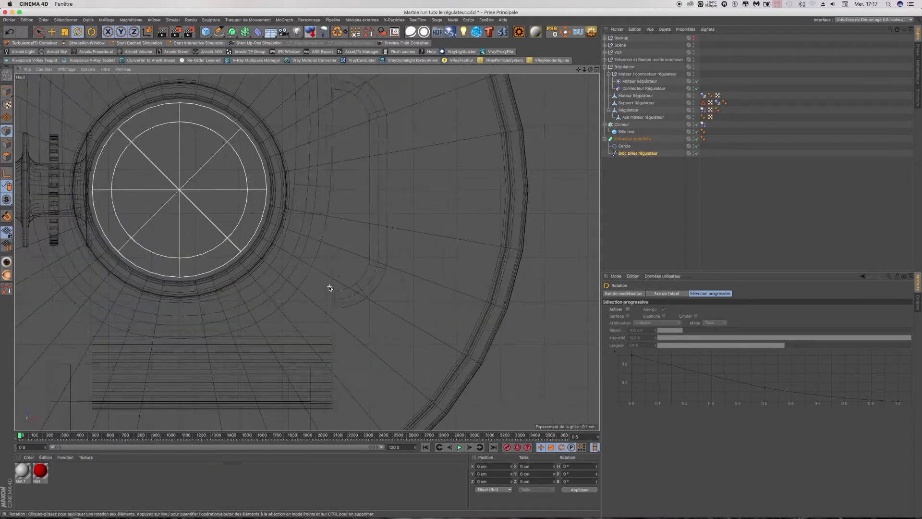
scroll(329, 288, "down", 2)
Nudge Extrusion contrôlée slightly along X with the Move tool.
left_click(629, 138)
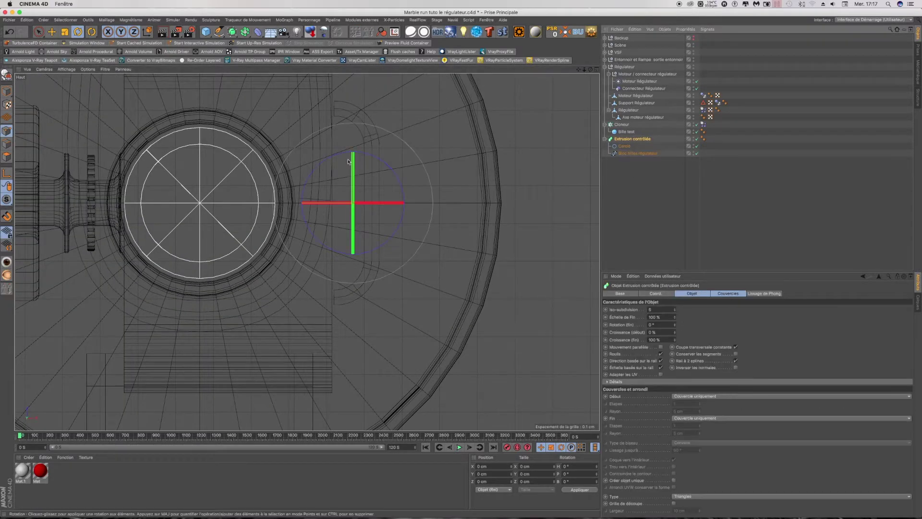
key("e")
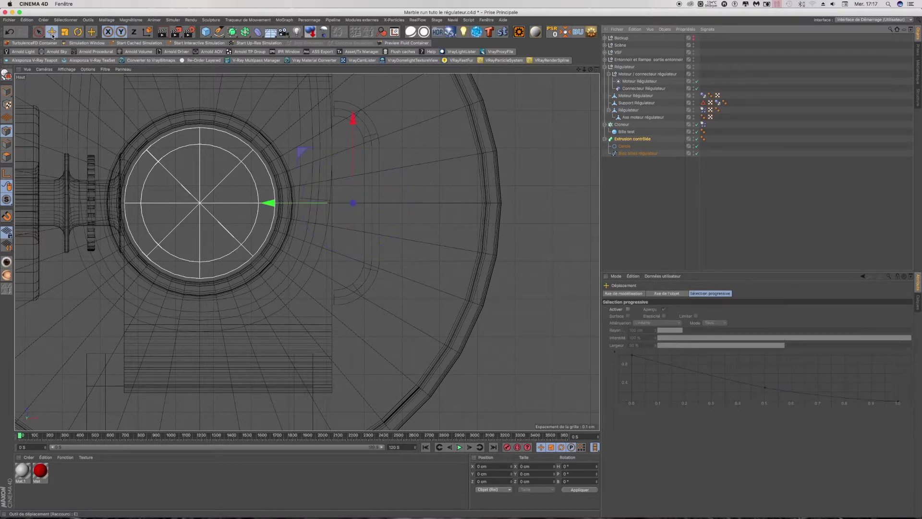
scroll(320, 205, "up", 3)
scroll(321, 205, "up", 1)
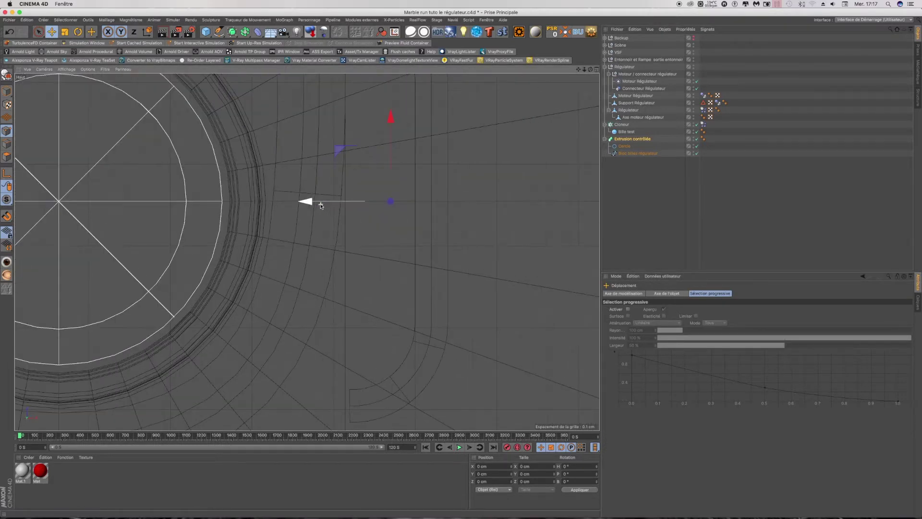
left_click_drag(312, 202, 308, 205)
scroll(384, 271, "down", 3)
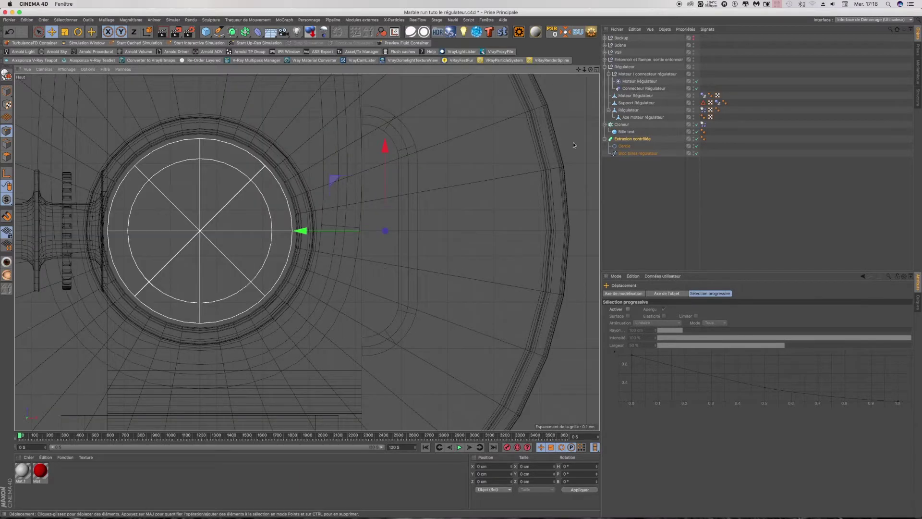
Shift the tube about 3 cm along Z so it sits over the V-shaped notch.
left_click(595, 70)
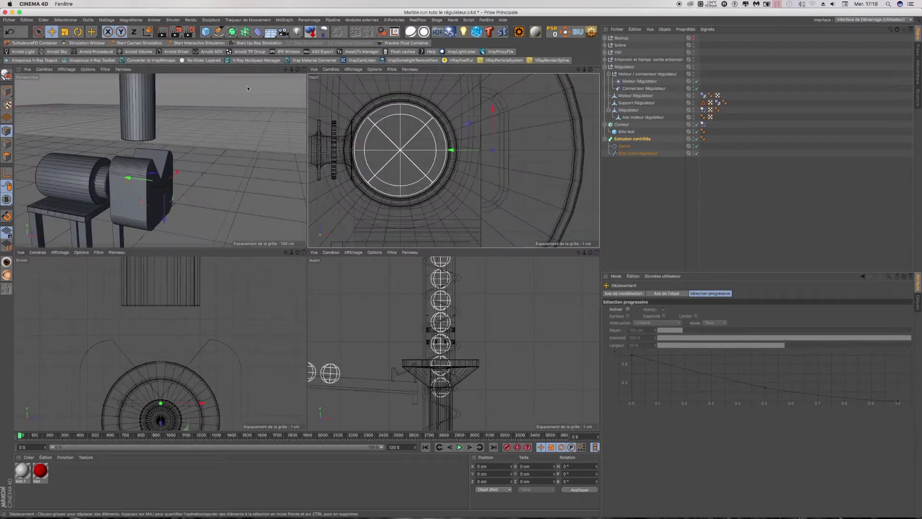
left_click(303, 70)
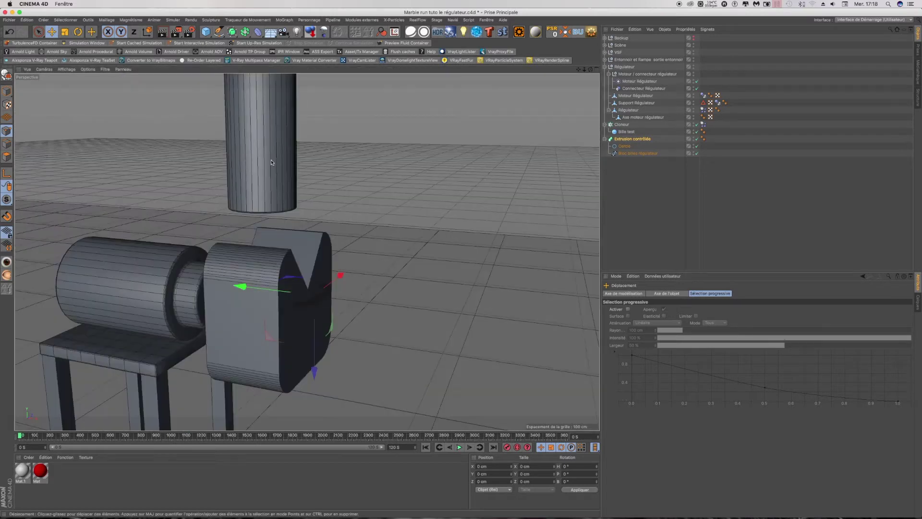
scroll(332, 311, "up", 3)
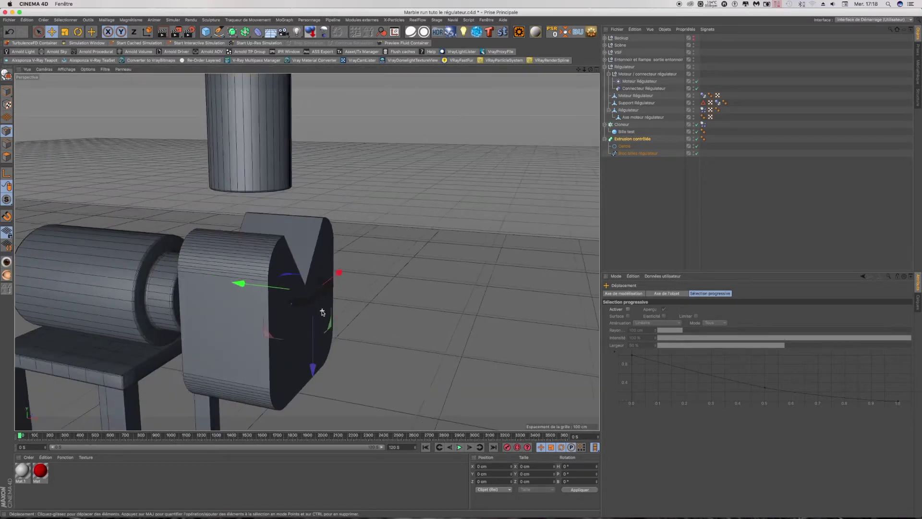
scroll(321, 315, "up", 2)
left_click_drag(310, 363, 306, 300)
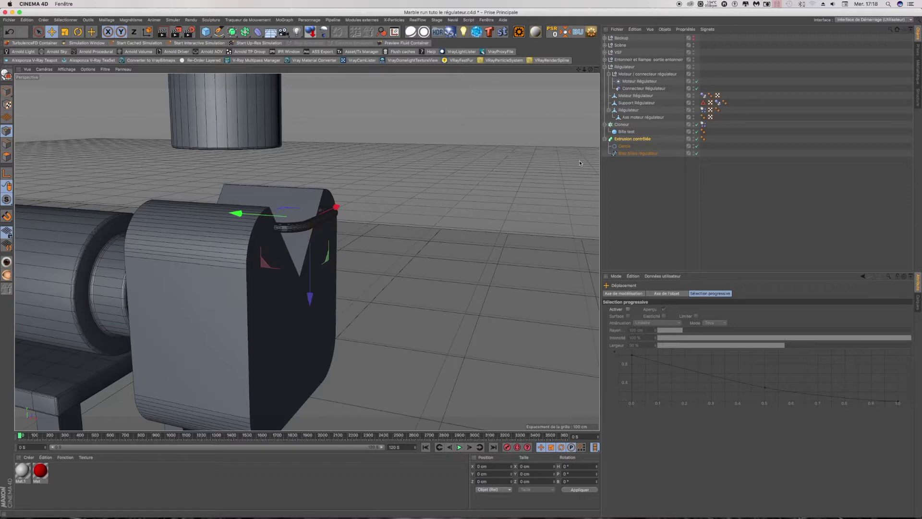
left_click(597, 70)
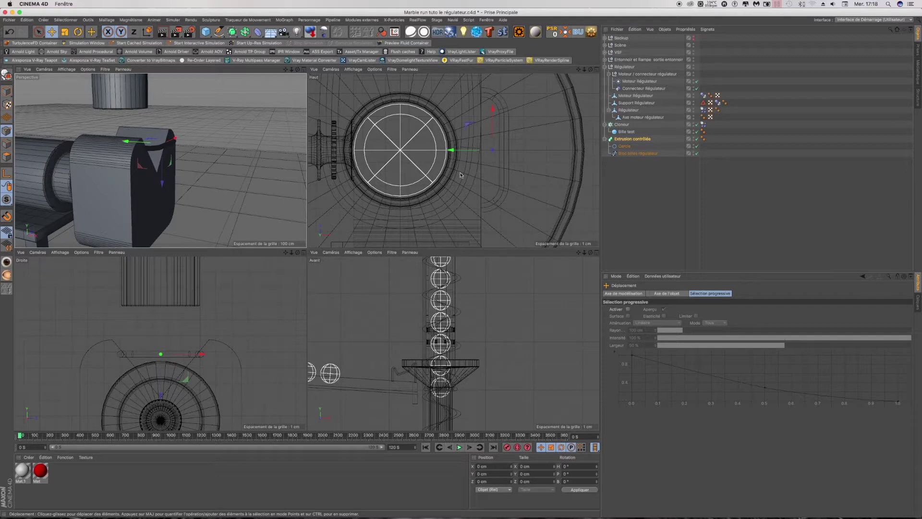
Select two points of the Bloc billes régulateur spline with Live Selection in Top view.
left_click(638, 154)
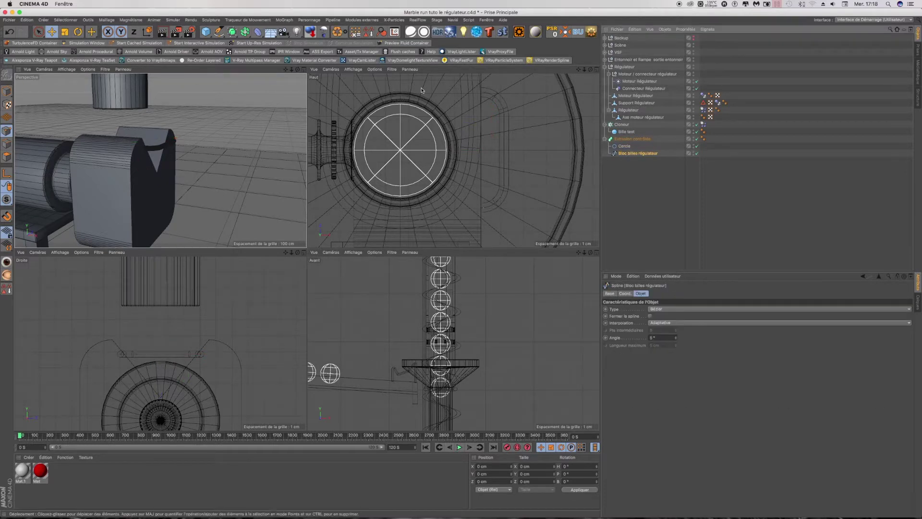
left_click(39, 32)
left_click(72, 42)
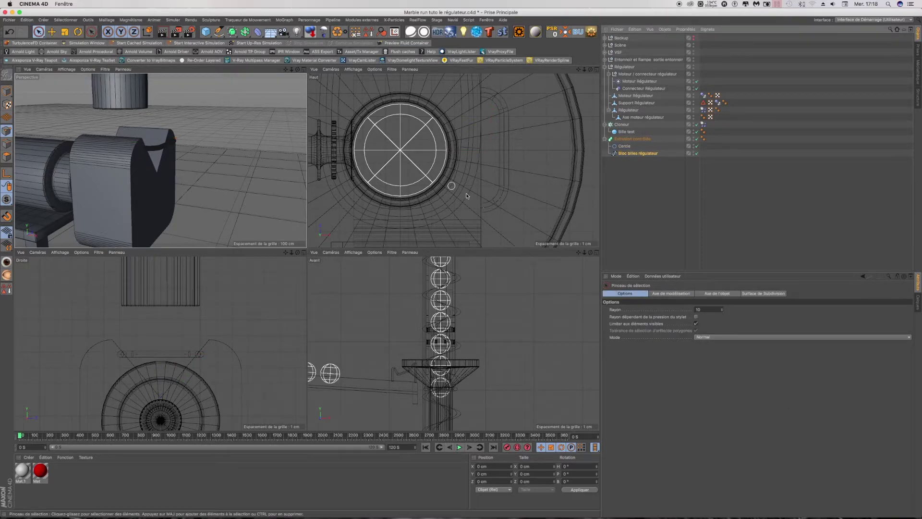
left_click(485, 211)
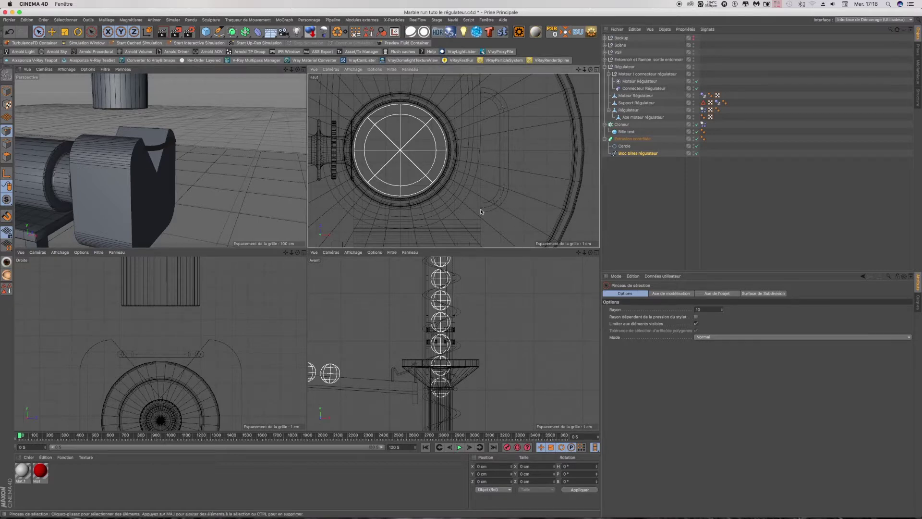
left_click(481, 92, "shift")
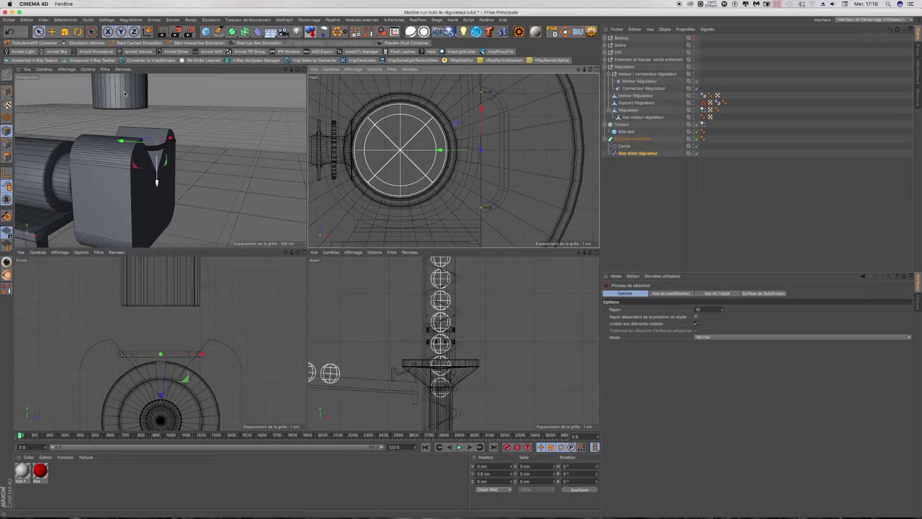
Scale the two points along X only to about 107.5%, widening them to 6.573 cm.
left_click(64, 31)
left_click(121, 32)
left_click(133, 32)
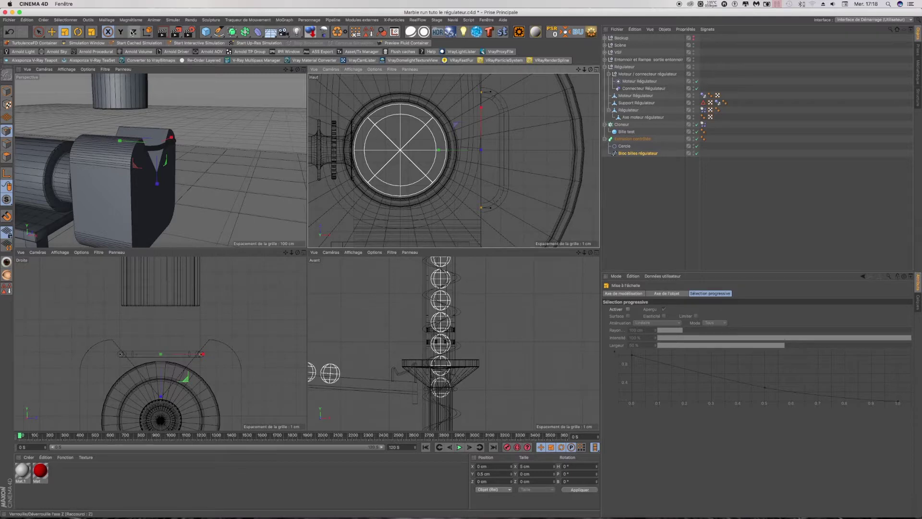
left_click_drag(482, 108, 484, 92)
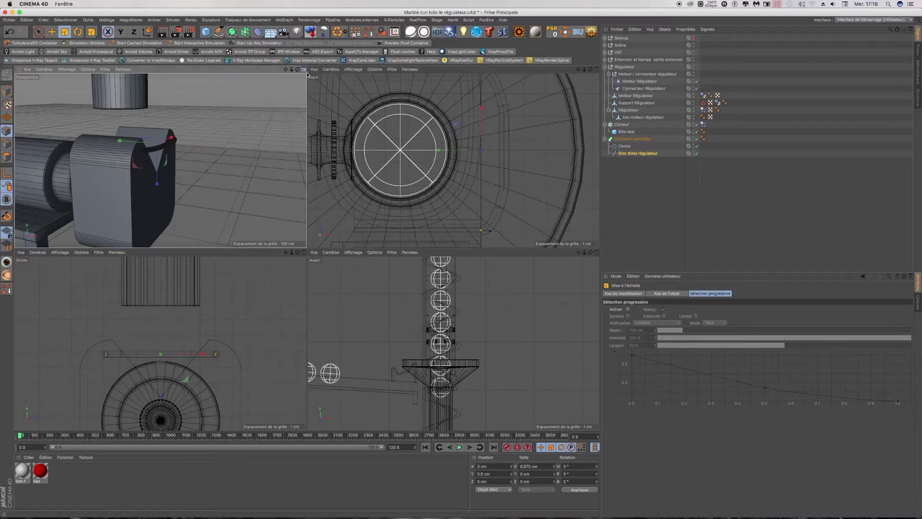
key("F1")
Give the Bloc billes régulateur spline Uniforme interpolation with 15 intermediate points.
scroll(321, 202, "up", 2)
scroll(321, 202, "up", 2)
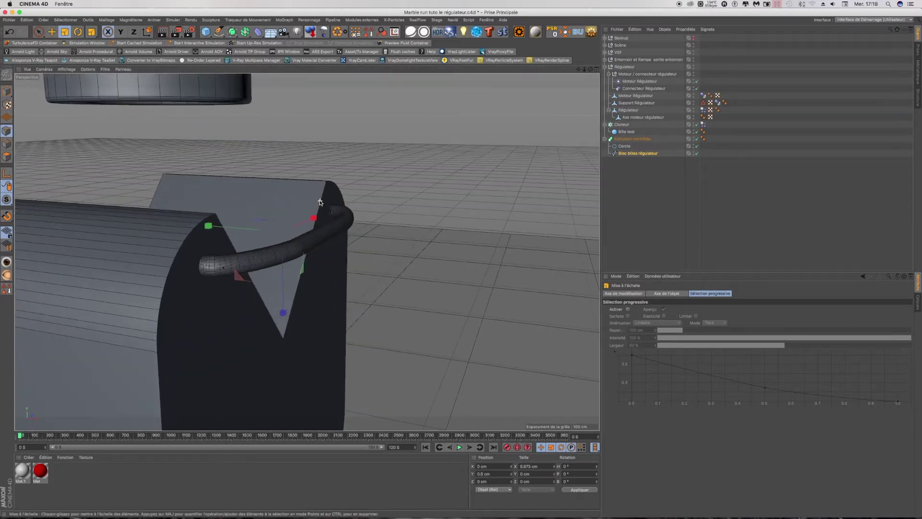
scroll(321, 202, "up", 1)
scroll(321, 202, "up", 2)
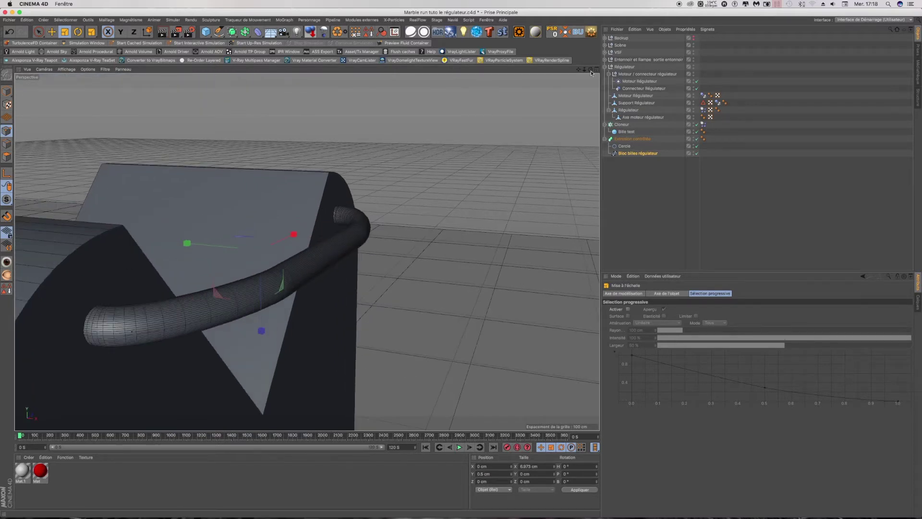
left_click_drag(307, 252, 307, 252, "alt")
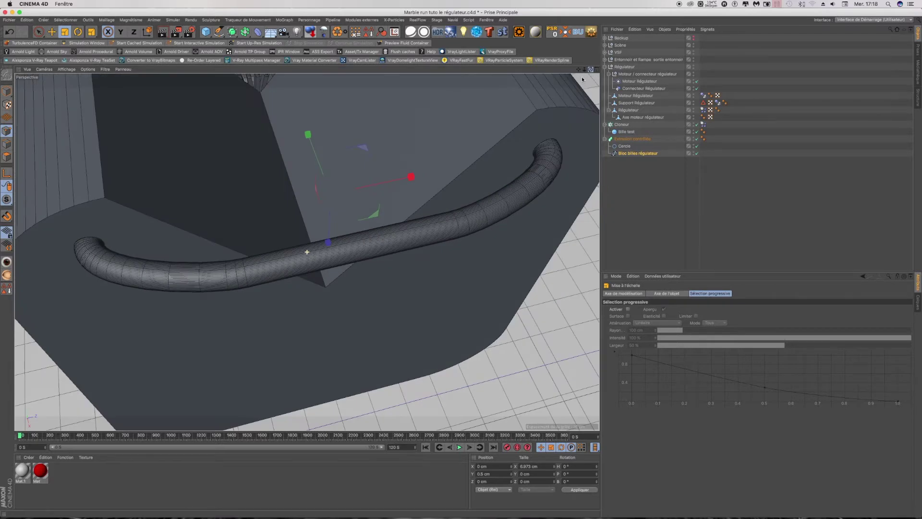
left_click(629, 153)
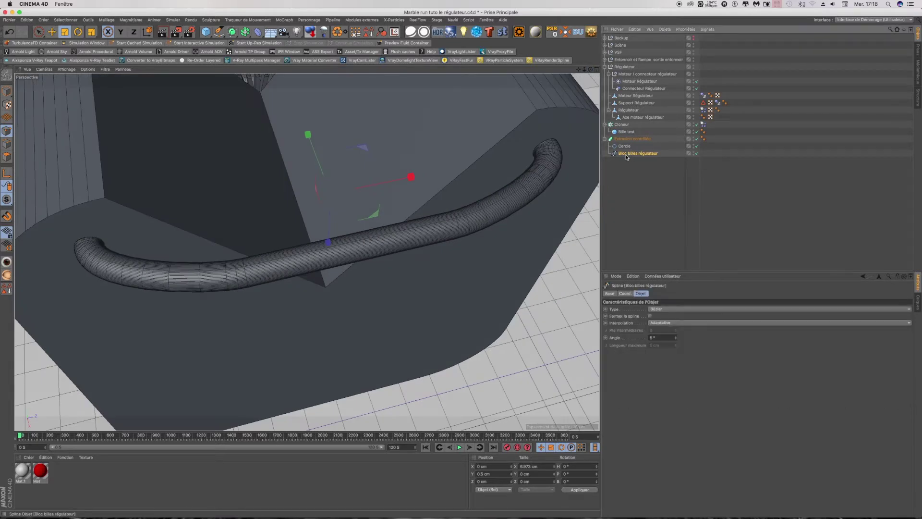
left_click(660, 325)
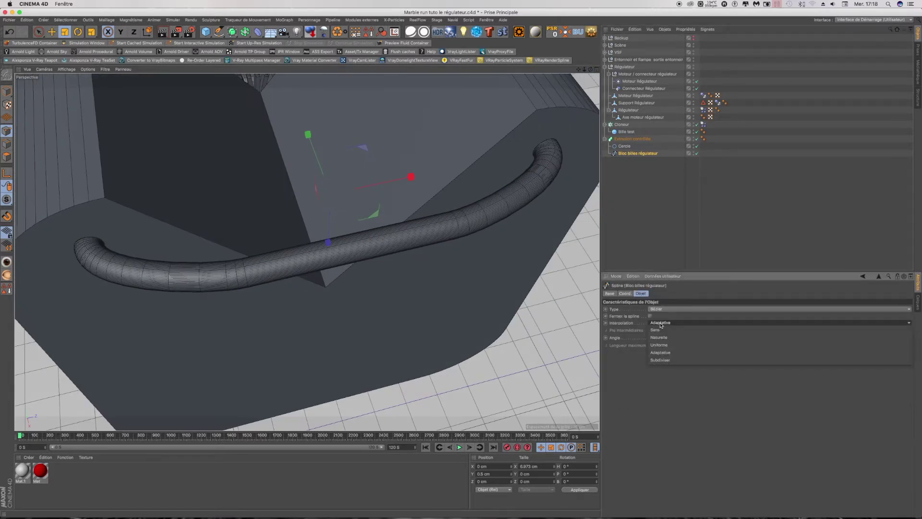
left_click(663, 345)
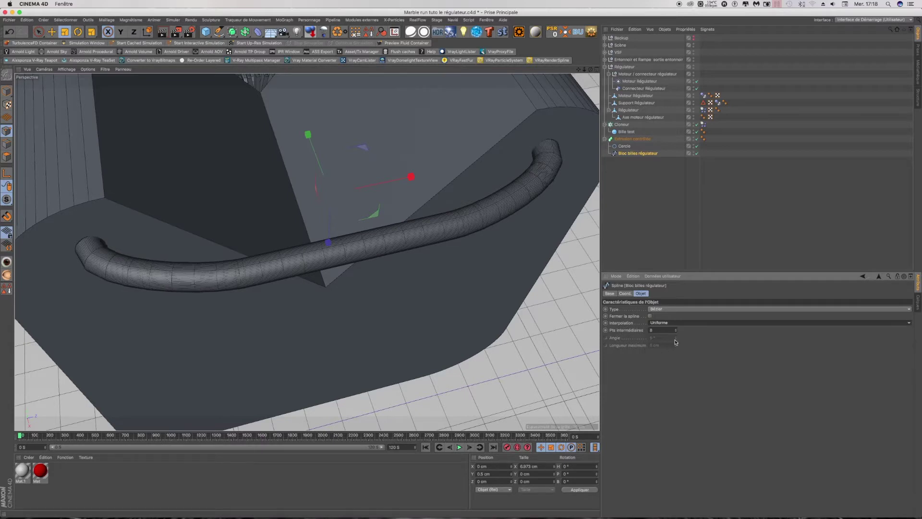
left_click(676, 330)
left_click(676, 331)
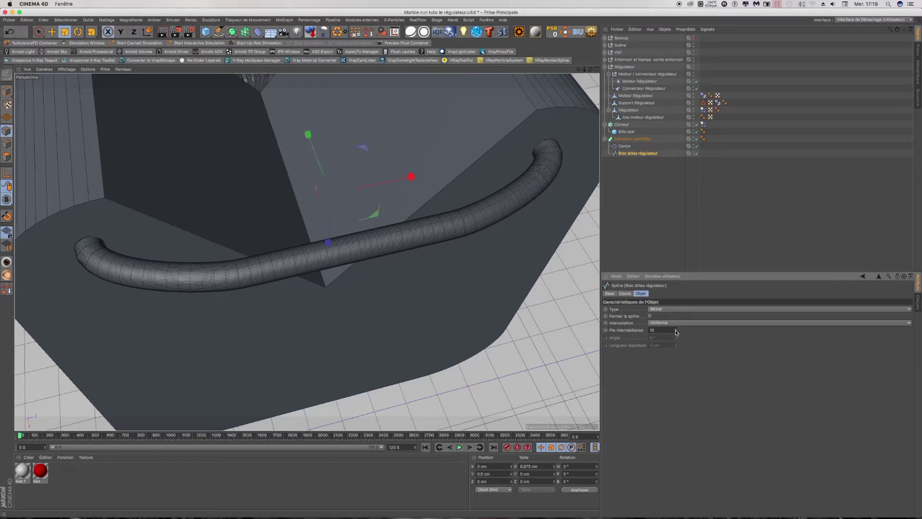
Try Linéaire and Cubique spline types and lower the intermediate points to 6.
left_click(666, 312)
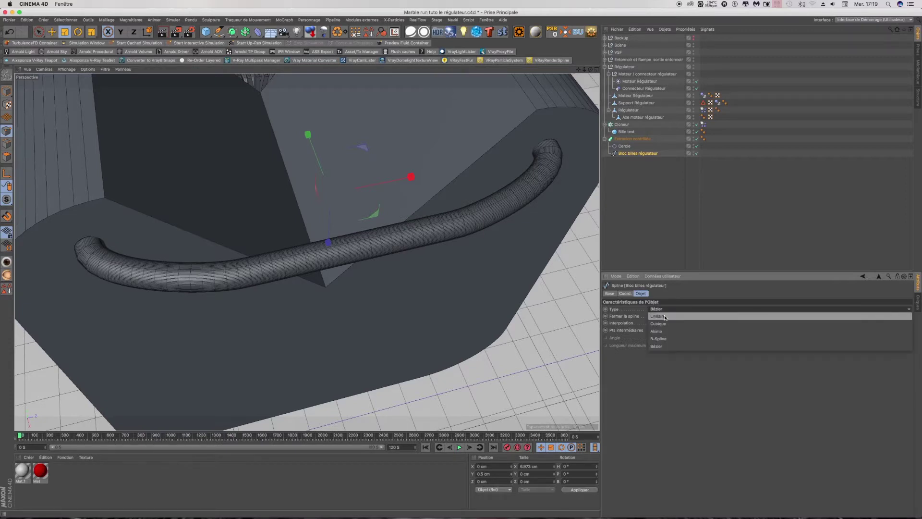
left_click(665, 311)
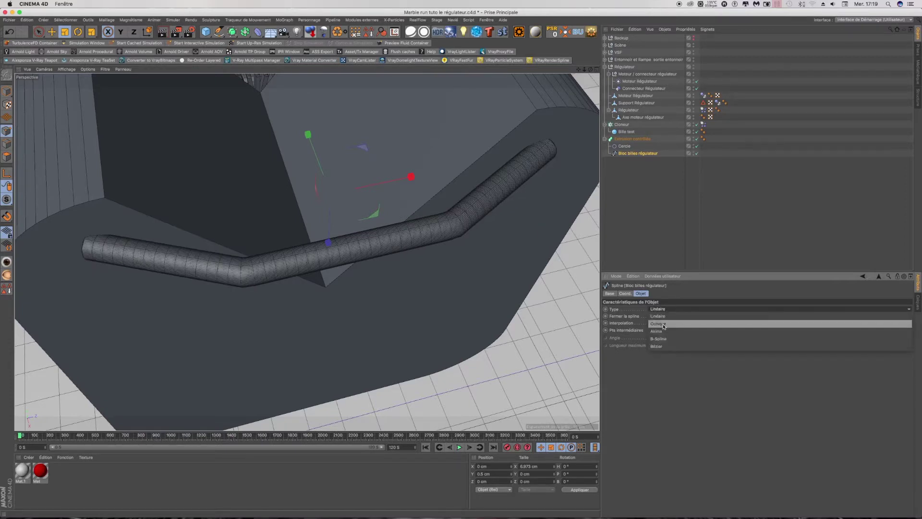
left_click(664, 324)
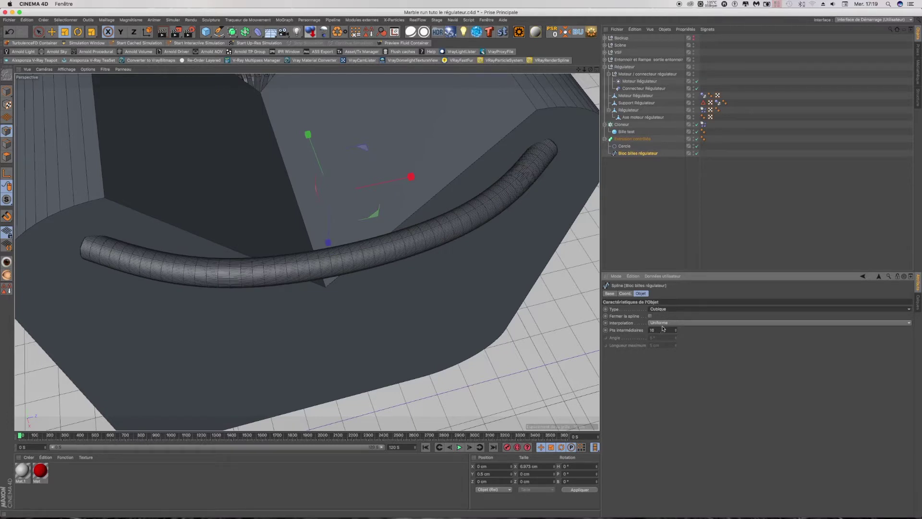
left_click(662, 327)
left_click(676, 340)
left_click_drag(676, 332, 677, 346)
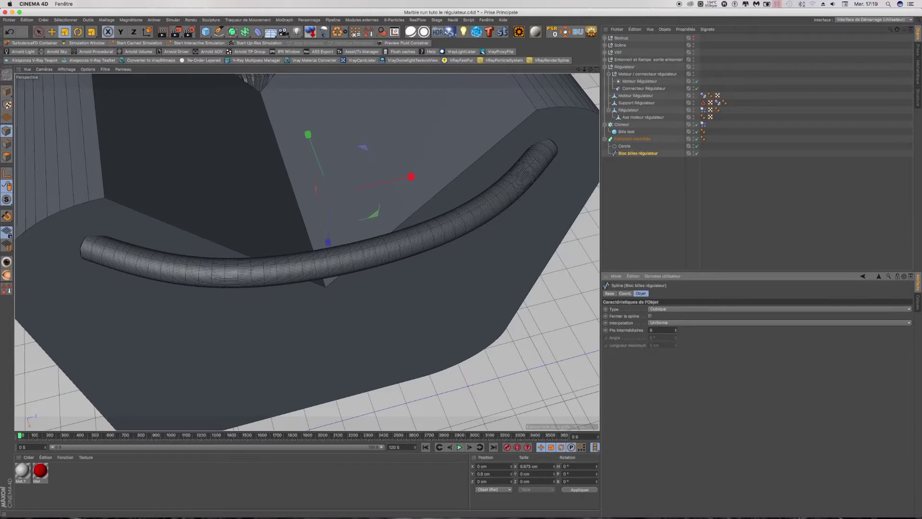
left_click(676, 332)
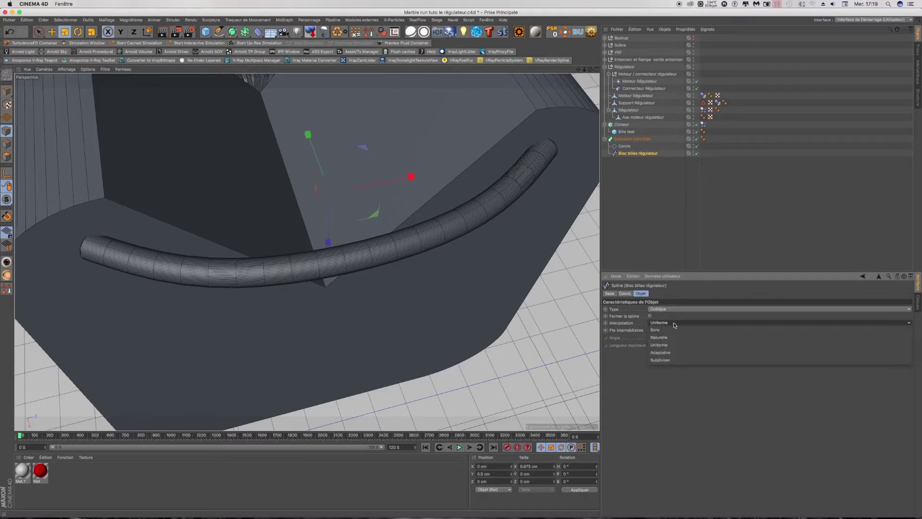
Cycle the spline type through B-Spline, Linéaire and Cubique, ending on Bézier.
left_click(672, 310)
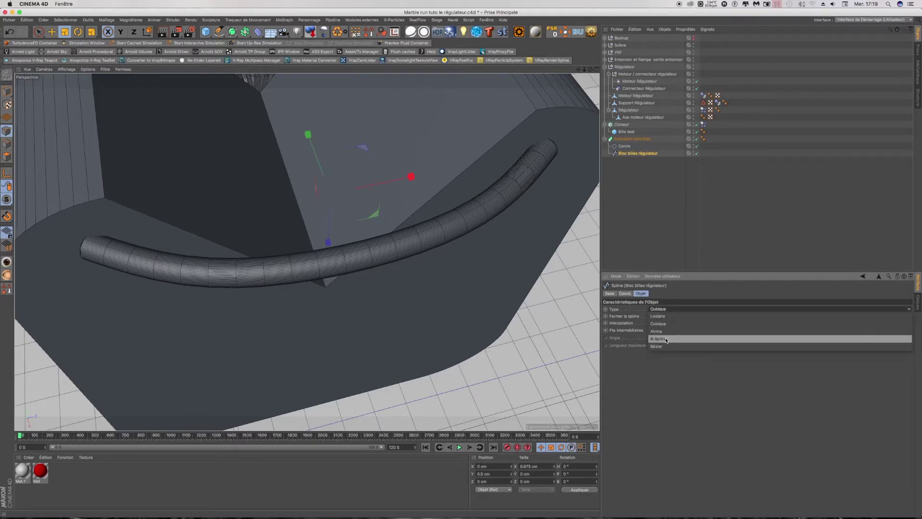
left_click(664, 337)
left_click(668, 310)
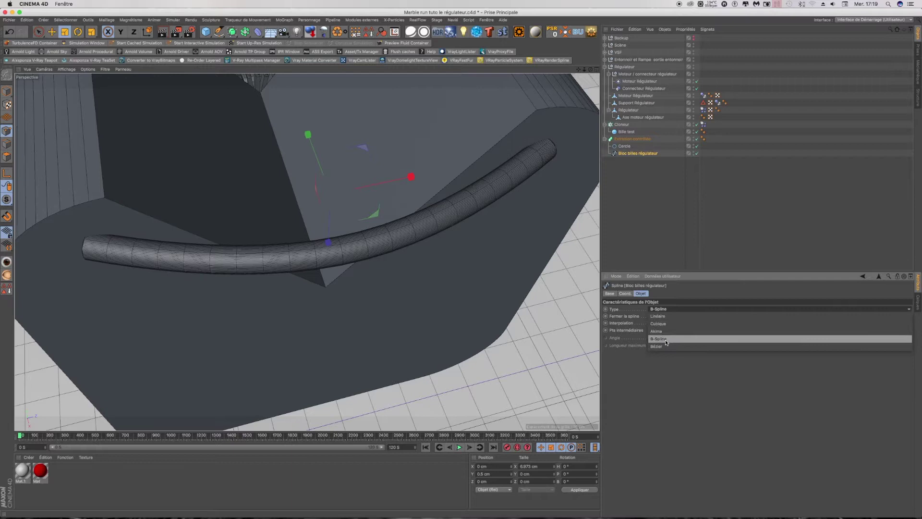
left_click(665, 349)
left_click(662, 309)
left_click(662, 321)
left_click(663, 310)
left_click(663, 327)
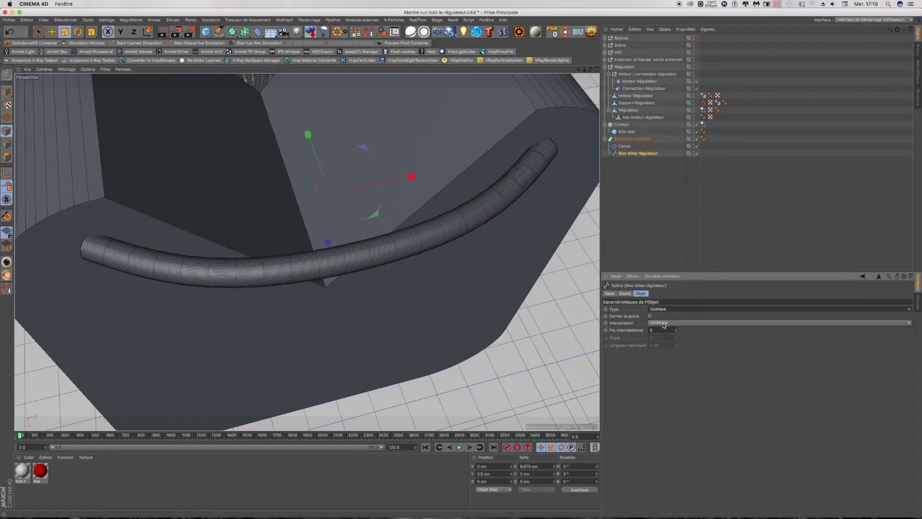
left_click(667, 310)
left_click(663, 316)
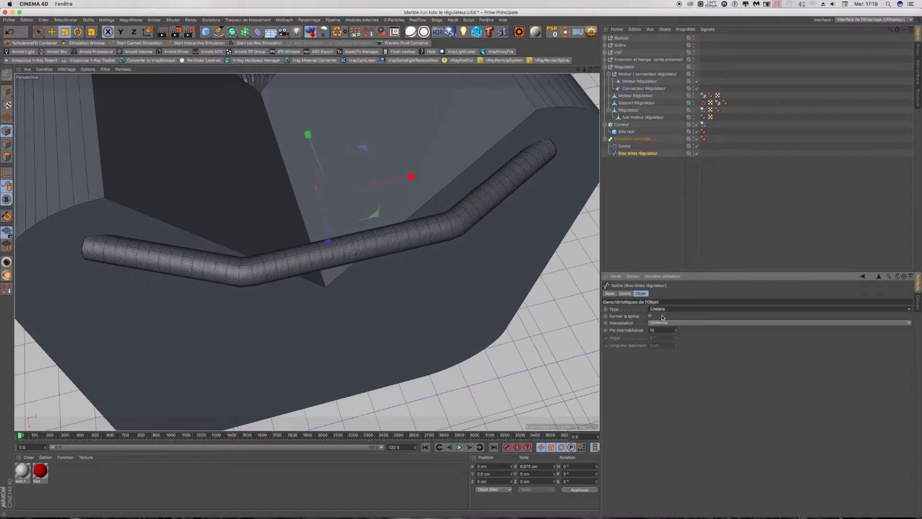
left_click(667, 310)
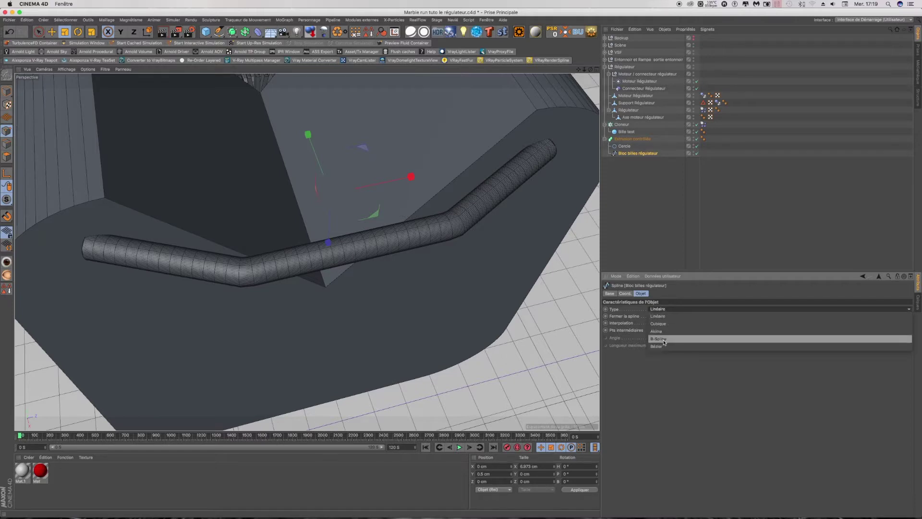
left_click(663, 346)
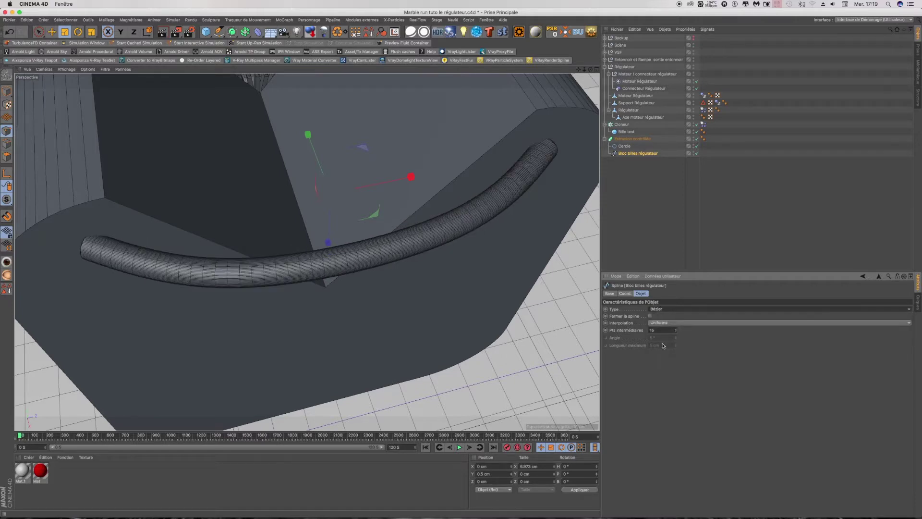
Compare Naturelle, Uniforme and Adaptative interpolation while viewing the whole block.
left_click(670, 324)
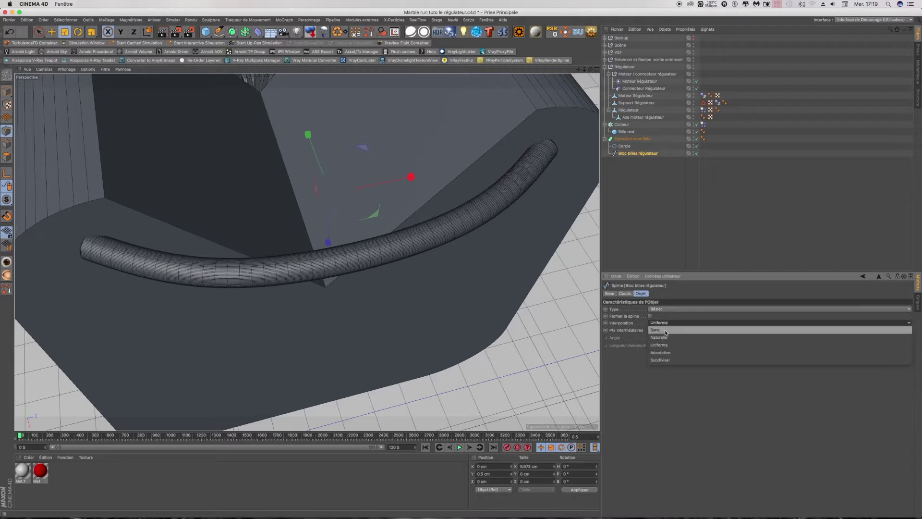
left_click(666, 337)
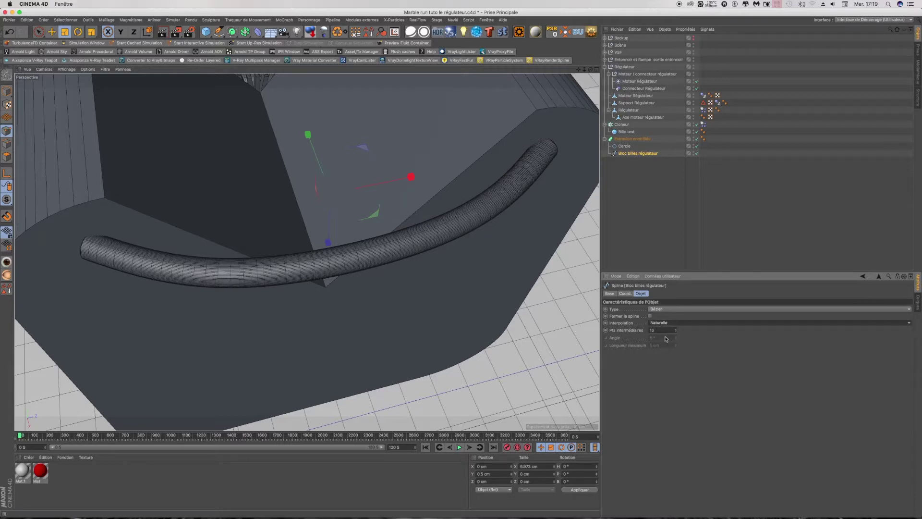
left_click(669, 323)
left_click(669, 348)
left_click(672, 323)
left_click(669, 352)
scroll(513, 269, "down", 2)
left_click_drag(508, 267, 510, 273, "alt")
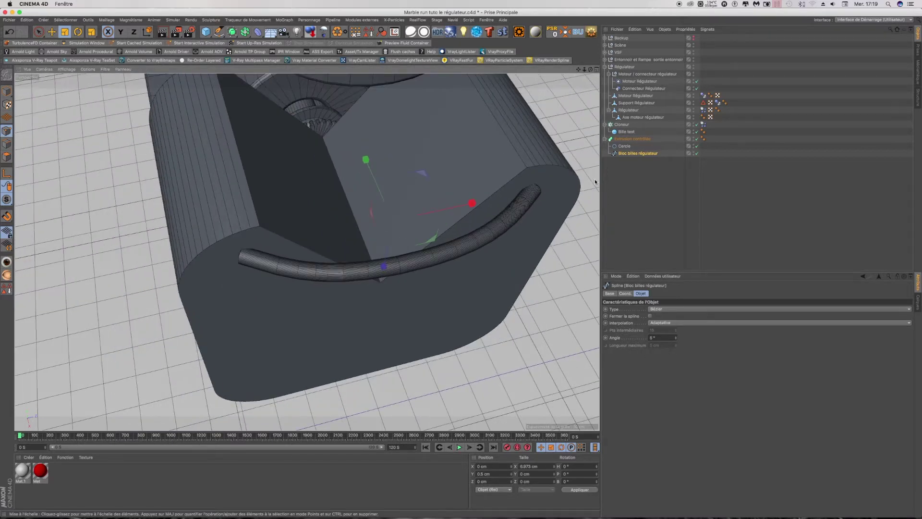
left_click(597, 70)
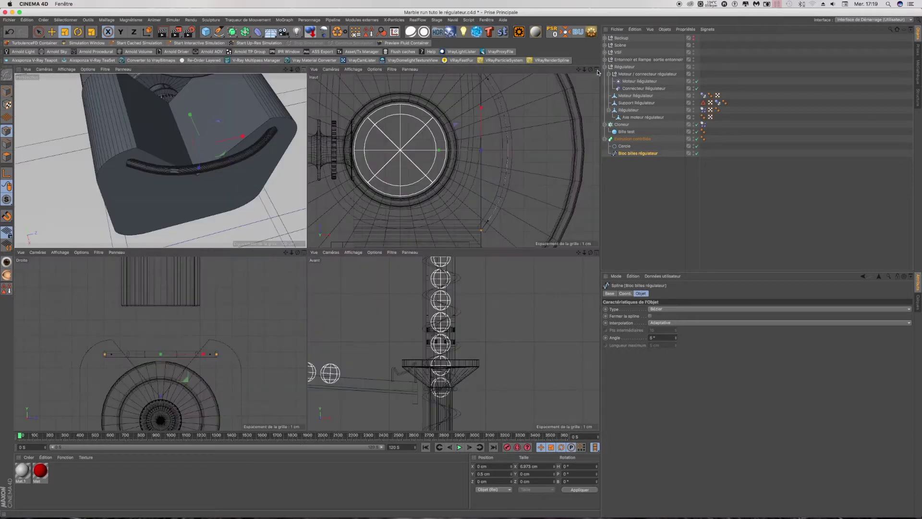
scroll(513, 171, "down", 1)
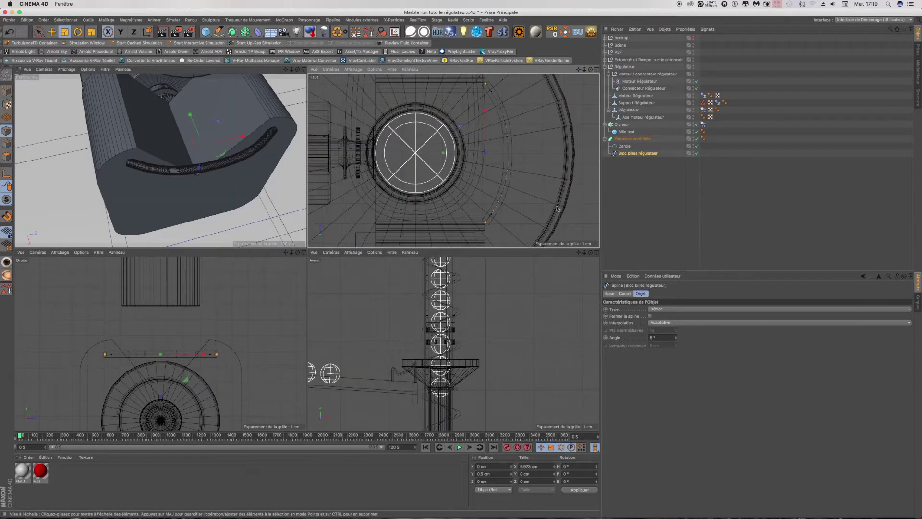
Undo back, then settle on Naturelle interpolation with 14 intermediate points.
left_click(10, 32)
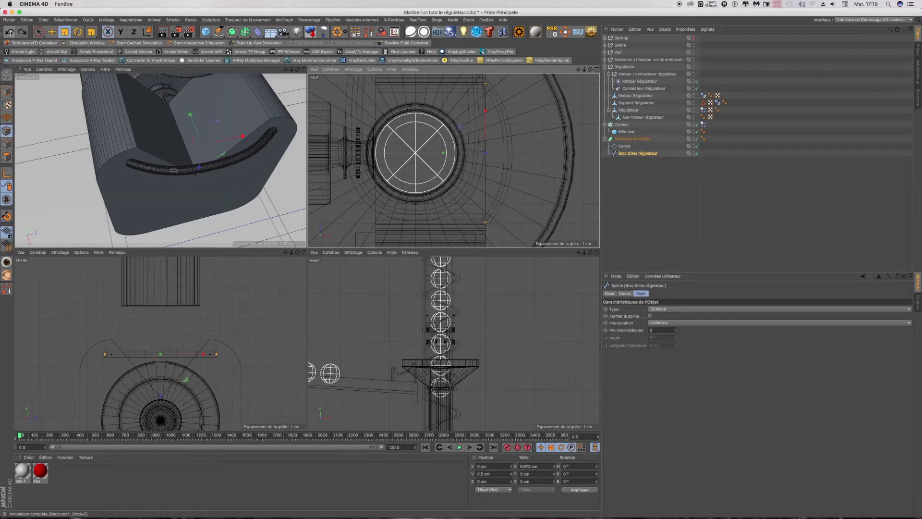
left_click(10, 32)
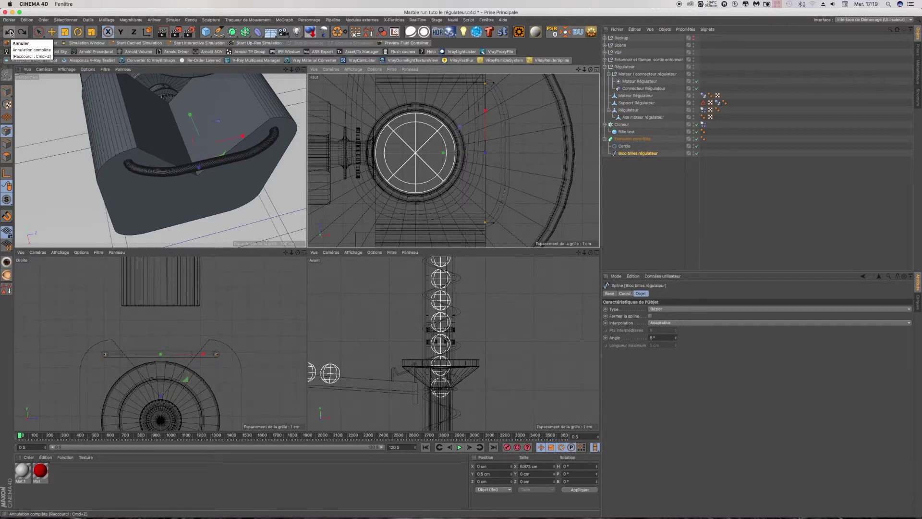
left_click(660, 322)
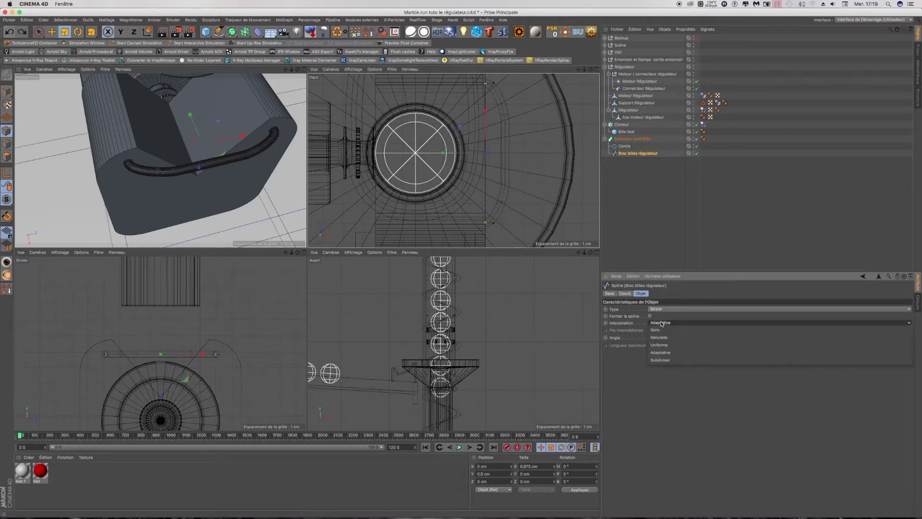
left_click(666, 345)
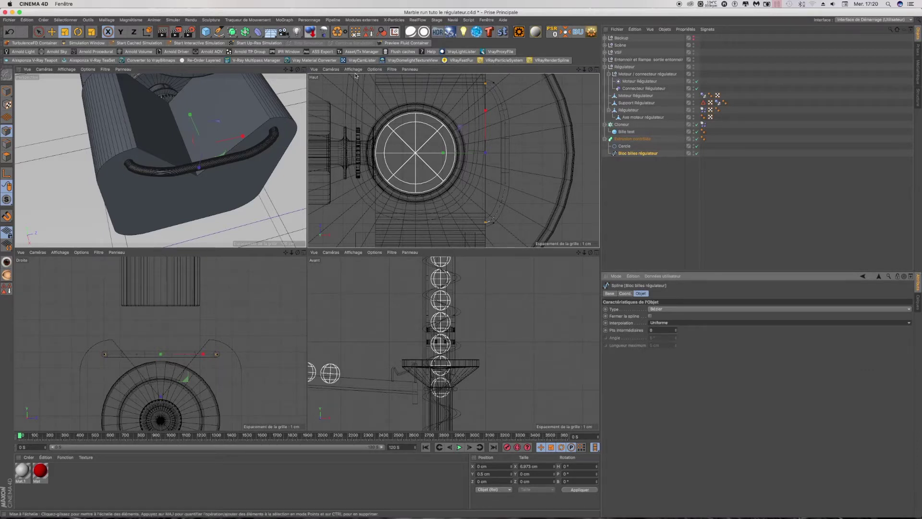
left_click(301, 69)
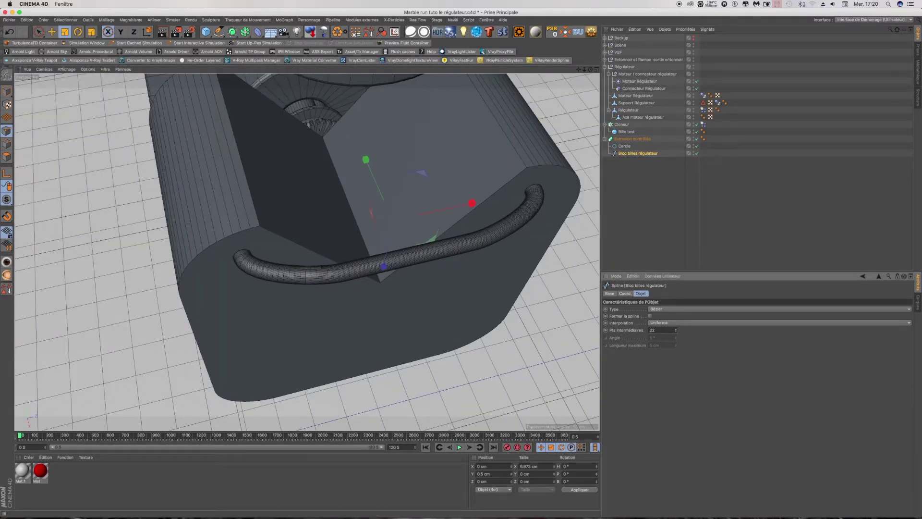
left_click(673, 323)
left_click(663, 352)
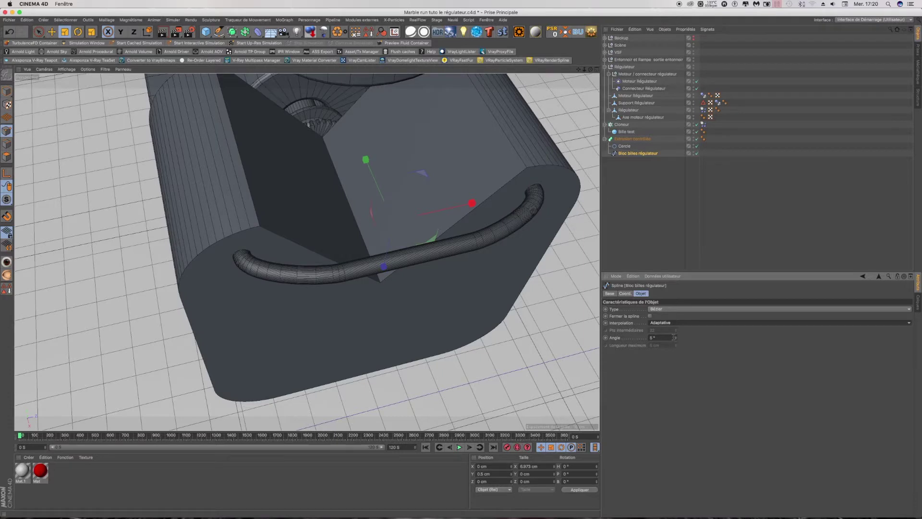
left_click(670, 322)
left_click(667, 341)
left_click_drag(676, 331, 670, 336)
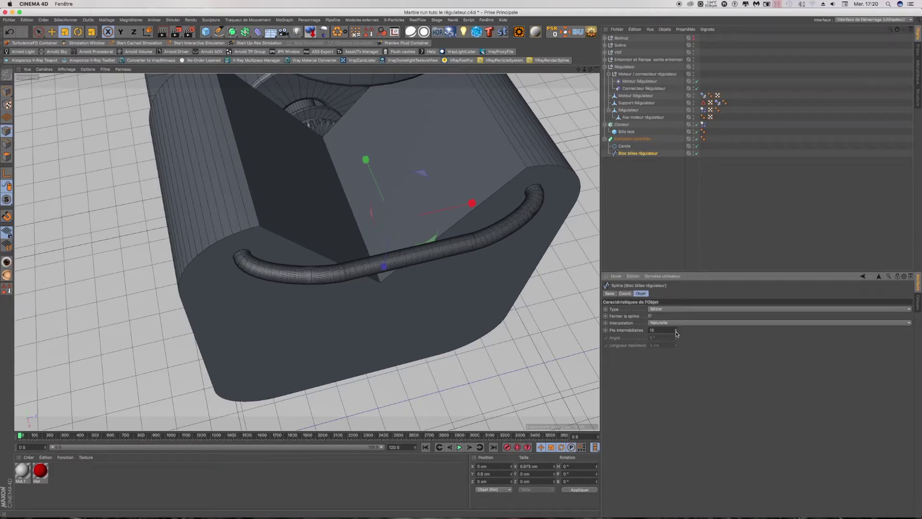
Give the Cercle profile Naturelle interpolation and lower its intermediate points to 2.
left_click(624, 146)
left_click(661, 363)
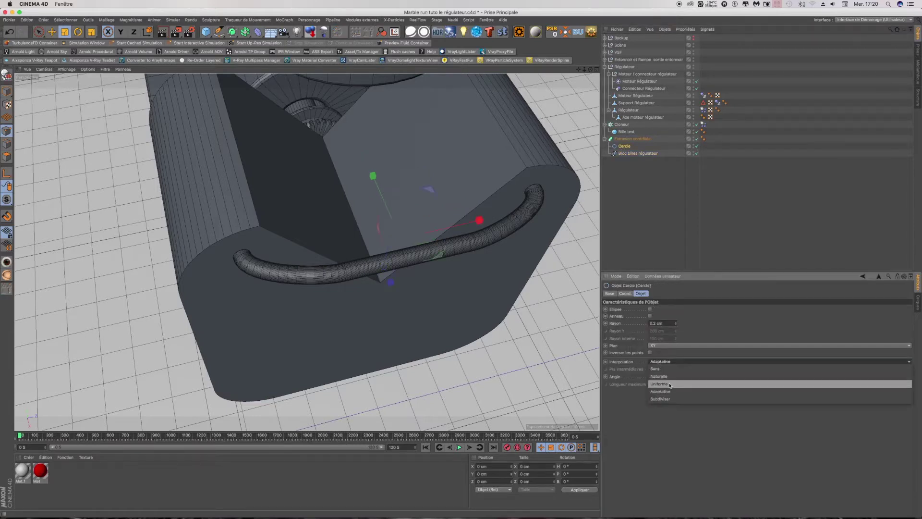
key("Escape")
scroll(540, 216, "up", 3)
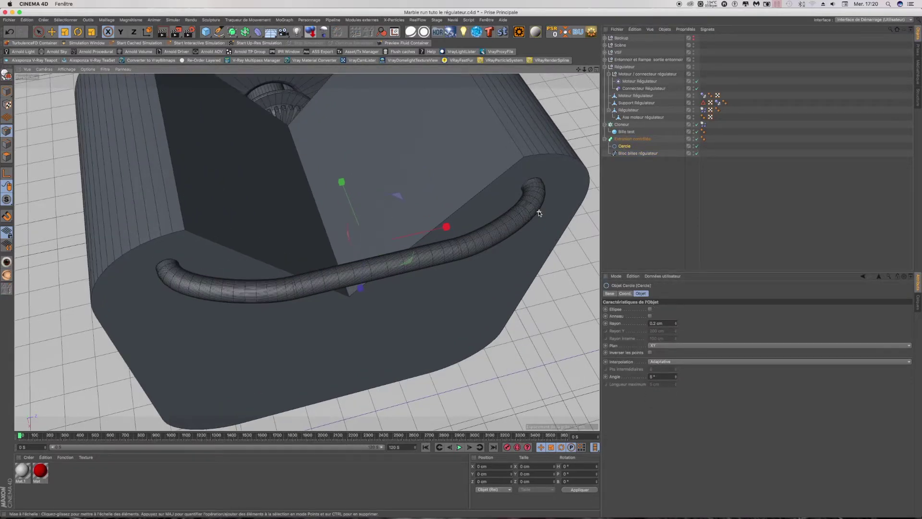
scroll(540, 214, "up", 2)
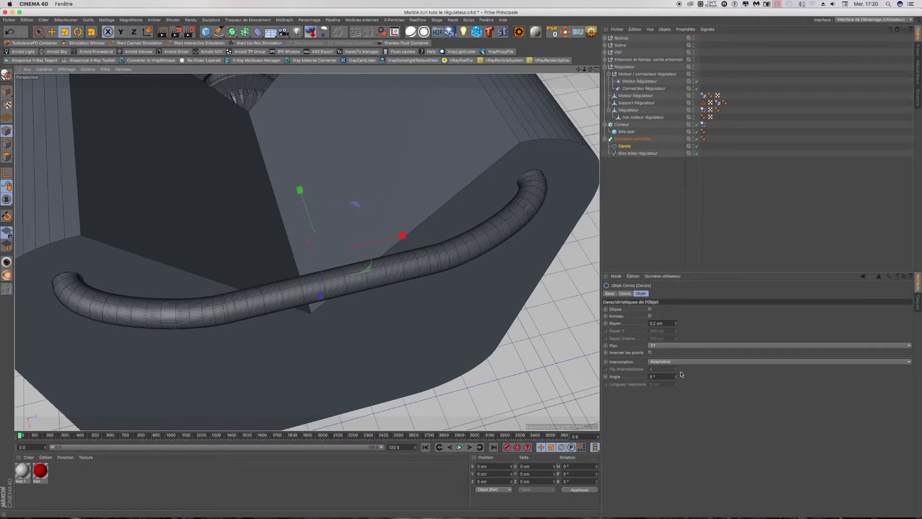
left_click(628, 154)
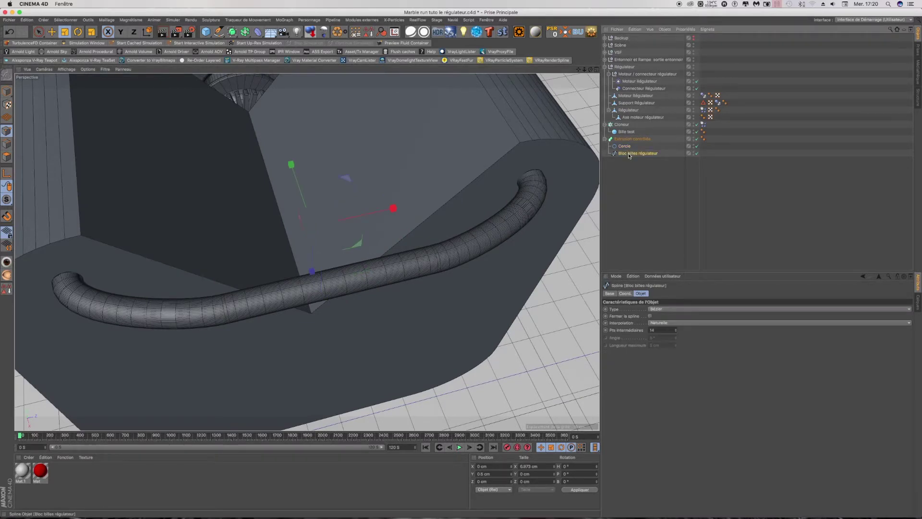
left_click(624, 146)
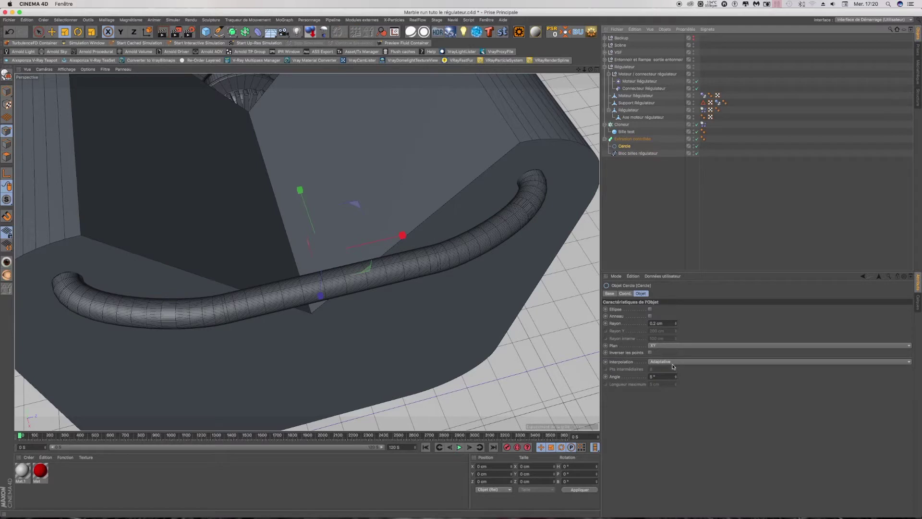
left_click(673, 362)
left_click(675, 370)
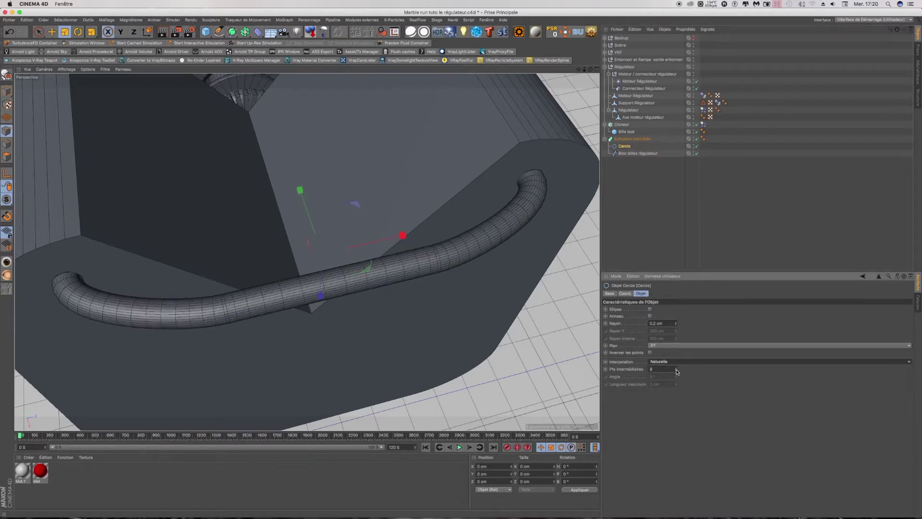
left_click(676, 371)
left_click(676, 371)
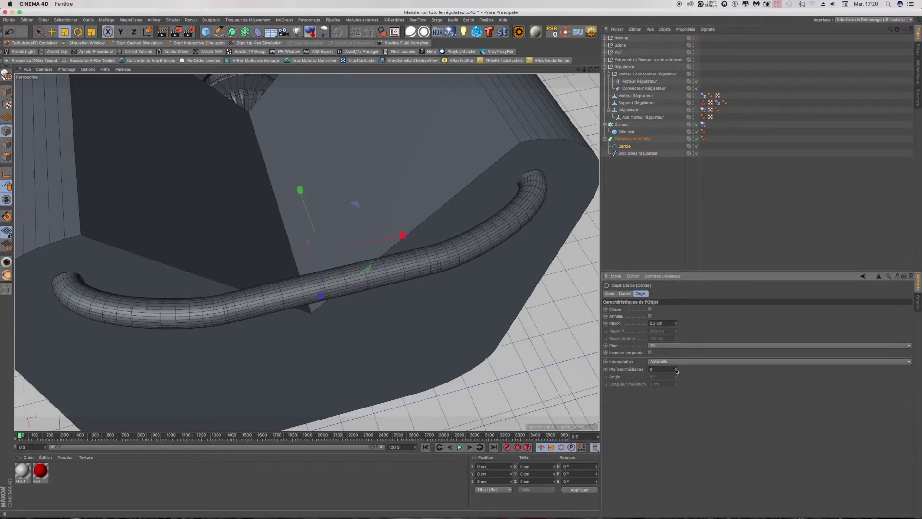
left_click(676, 370)
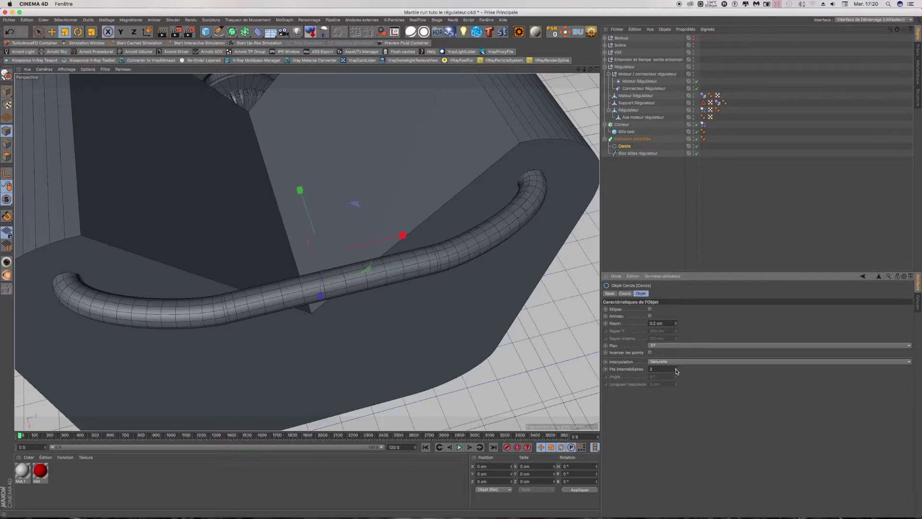
Set the Bloc billes régulateur path to Uniforme interpolation with 25 intermediate points.
left_click(635, 154)
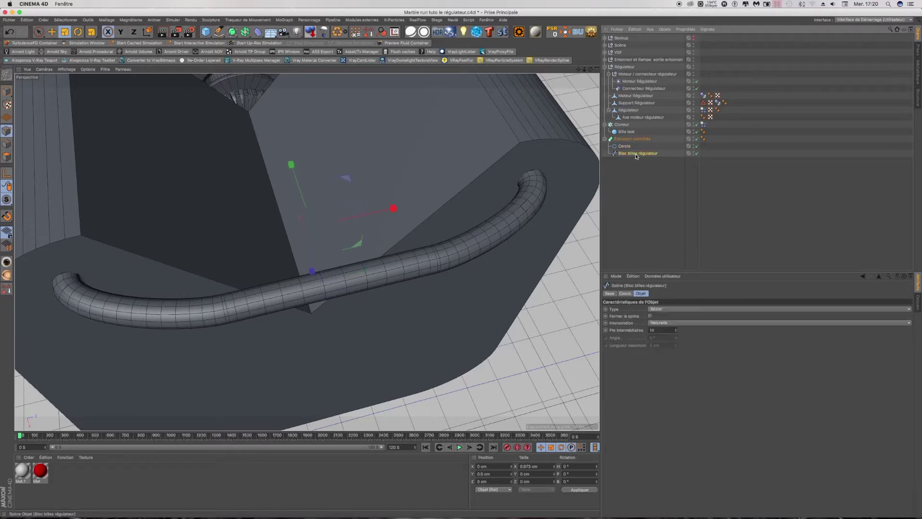
left_click(676, 332)
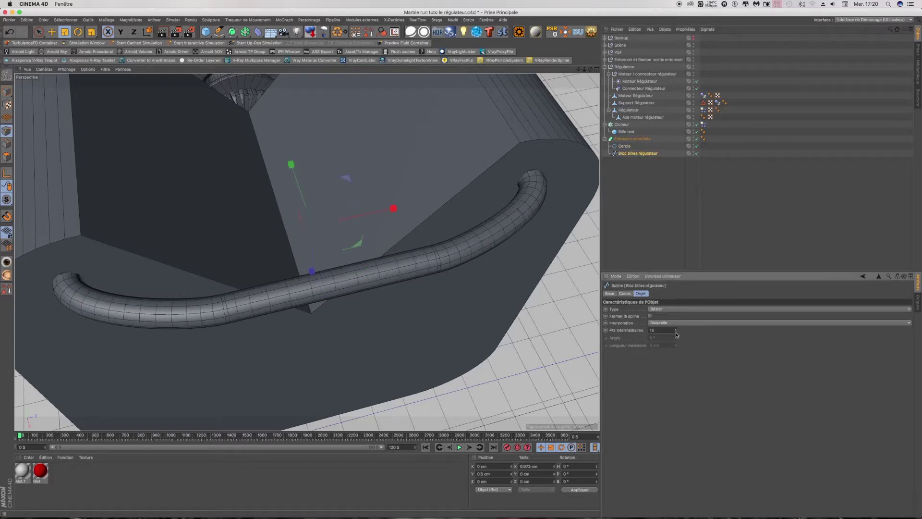
left_click(676, 332)
left_click(673, 325)
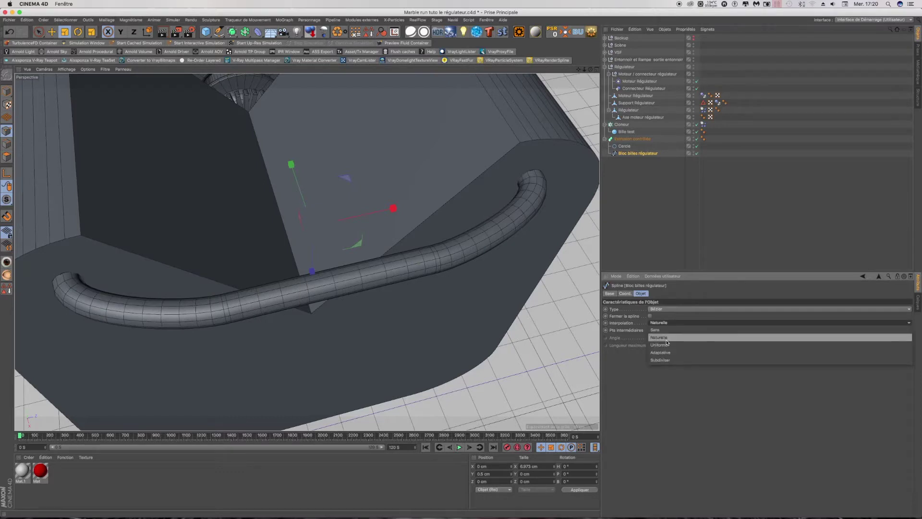
left_click(667, 344)
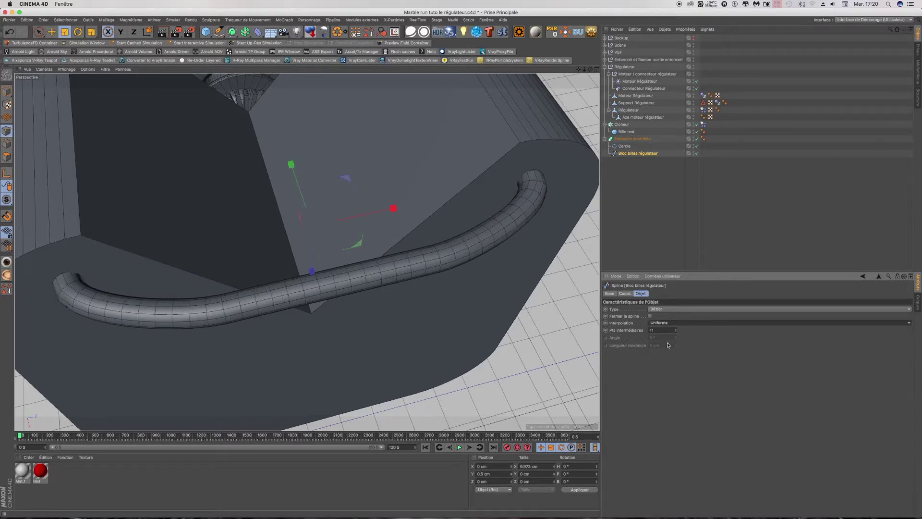
left_click_drag(675, 329, 676, 324)
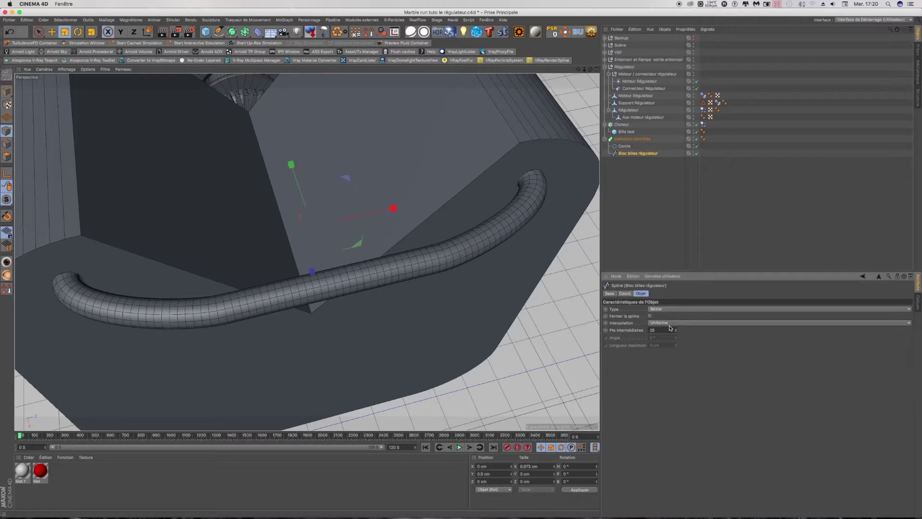
Switch the Cercle profile to Uniforme interpolation with 3 intermediate points.
left_click(629, 147)
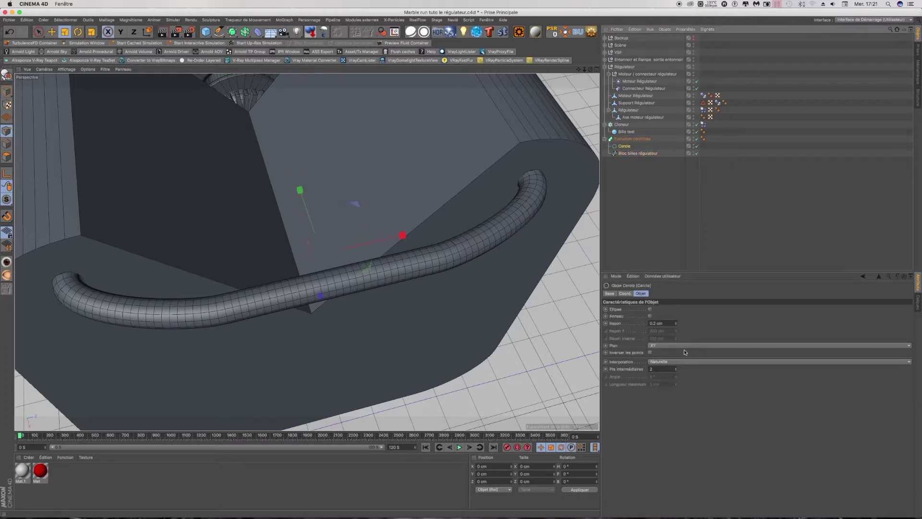
left_click(673, 361)
left_click(668, 383)
left_click(675, 368)
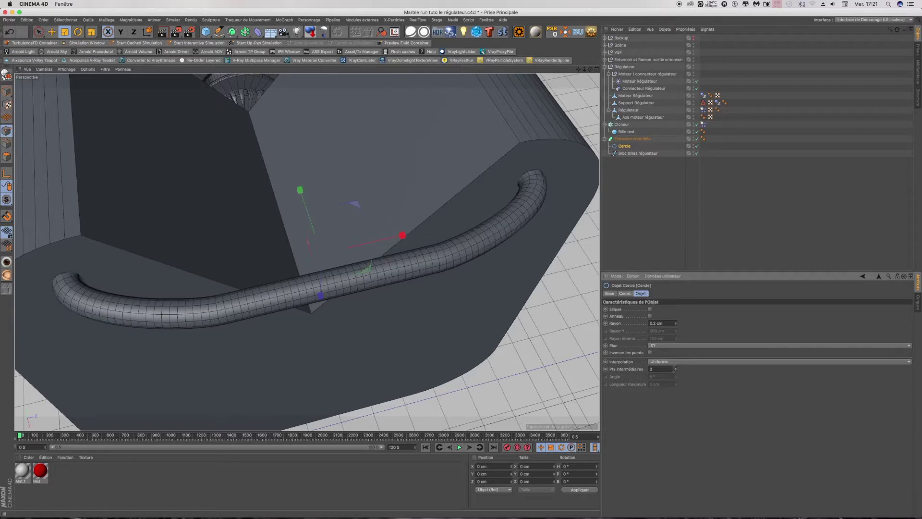
left_click(638, 153)
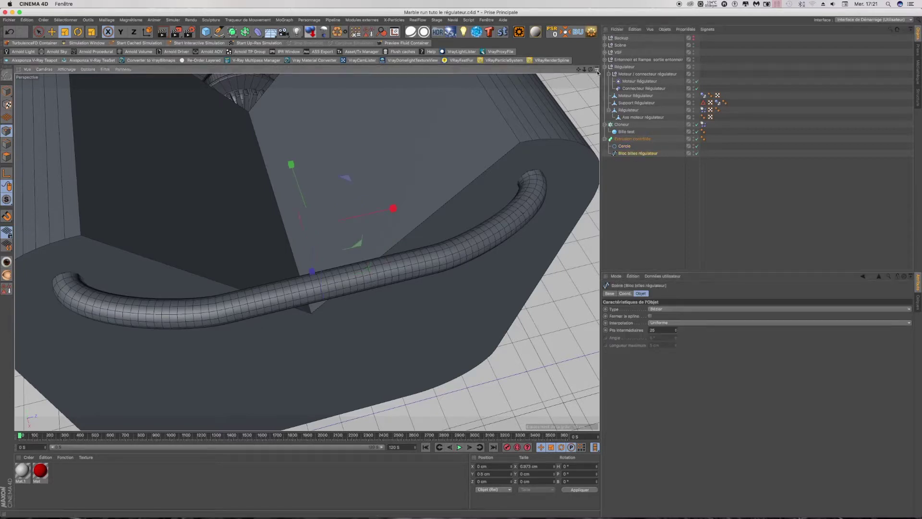
Show four views and enable Z-axis scaling on the selected Cercle profile.
key("F5")
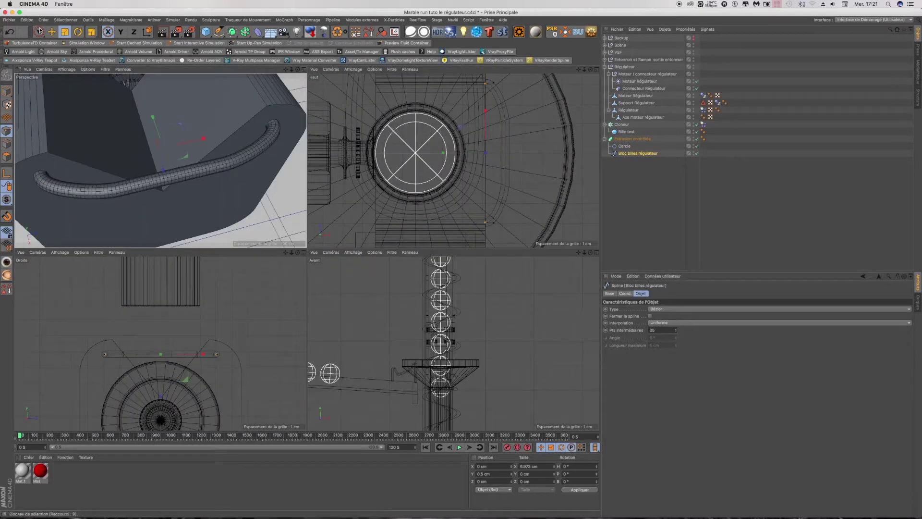
key("space")
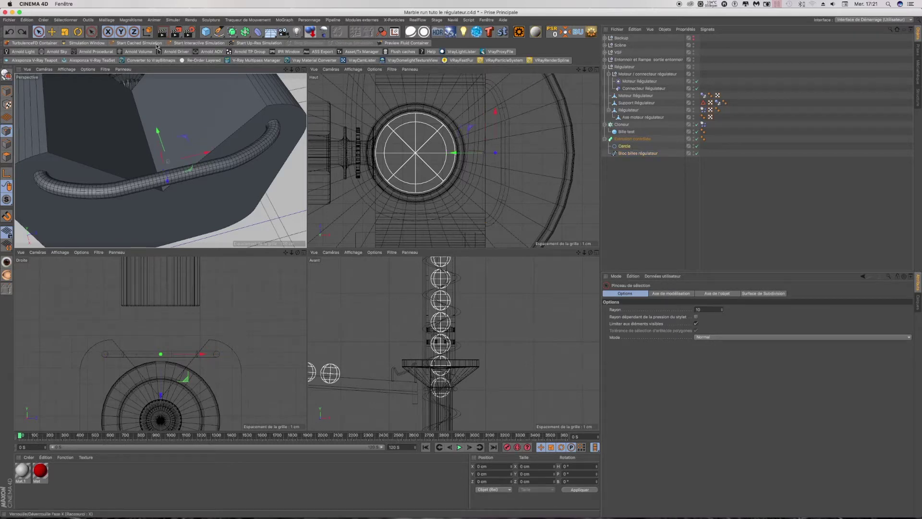
left_click(624, 146)
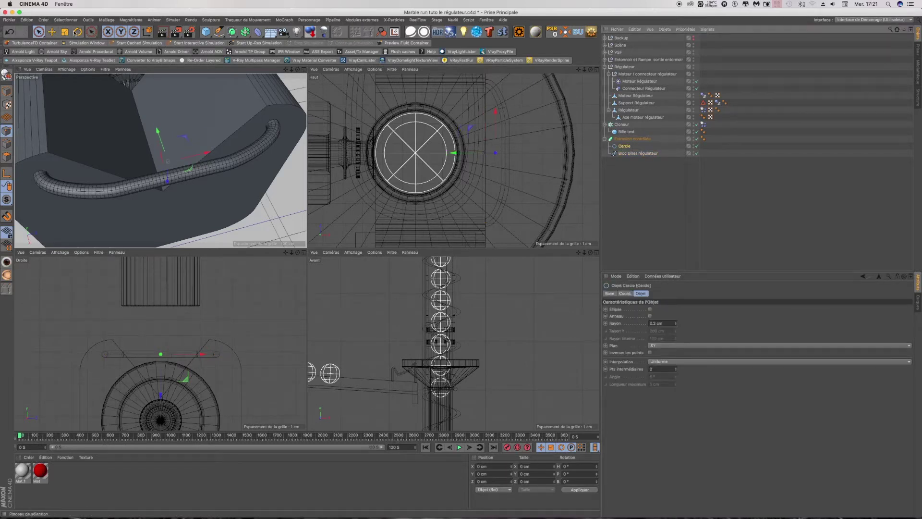
key("t")
left_click(132, 33)
left_click(38, 32)
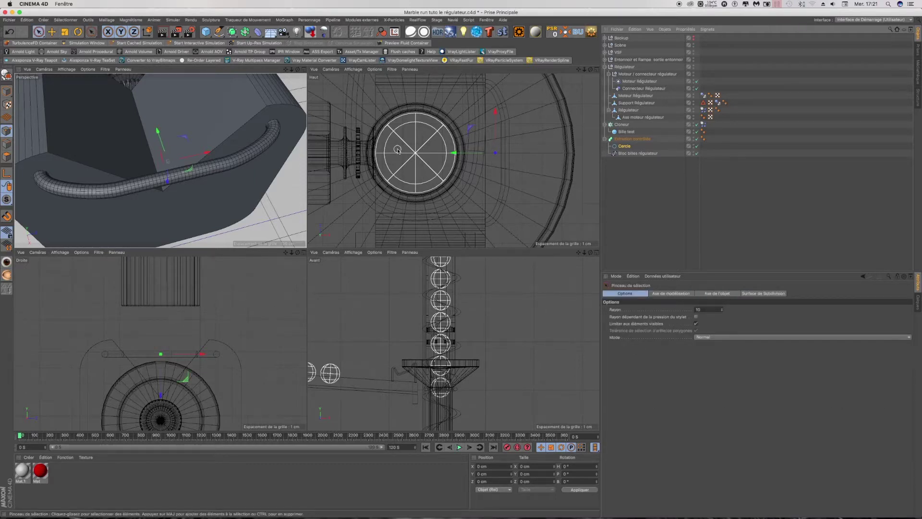
Bend the Bloc billes régulateur path spline by dragging a point's tangent in the top view.
left_click(563, 159)
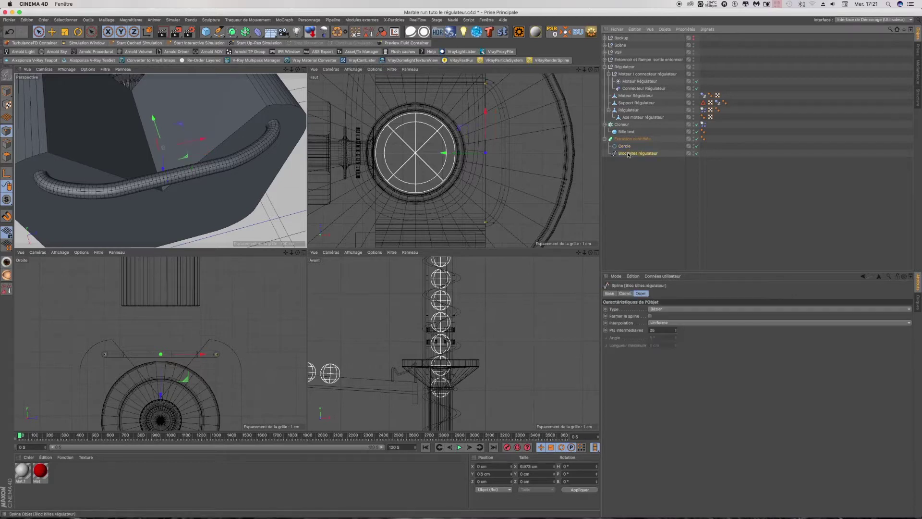
left_click(531, 133)
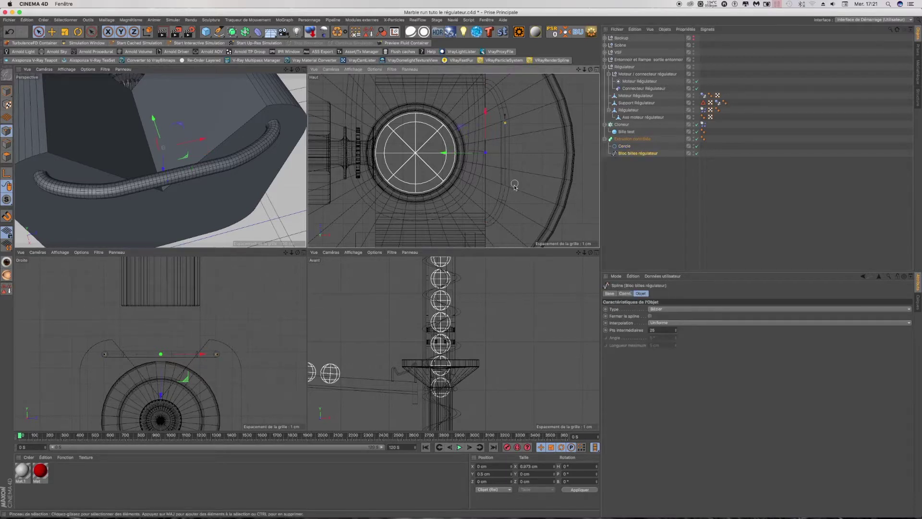
left_click_drag(505, 153, 457, 155)
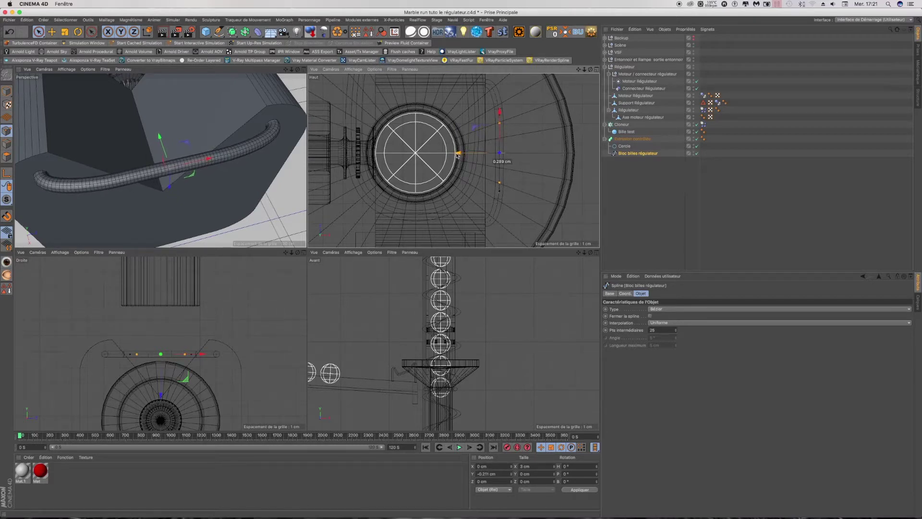
left_click_drag(457, 154, 455, 153)
left_click_drag(298, 69, 269, 82)
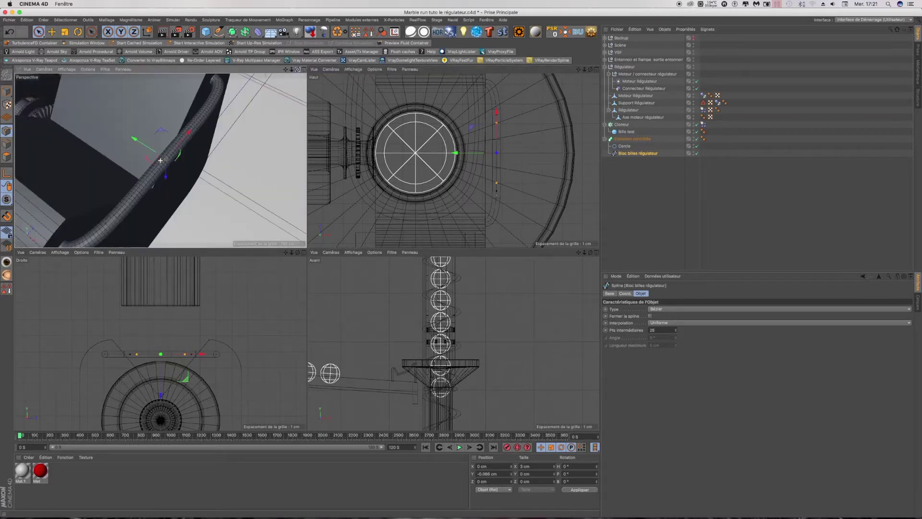
left_click_drag(160, 160, 160, 160, "alt")
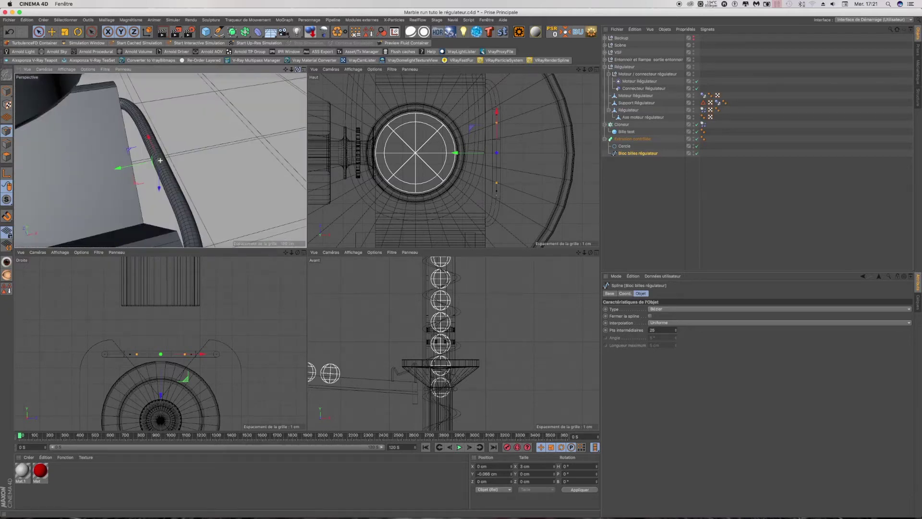
left_click_drag(297, 69, 298, 72)
Rename Extrusion contrôlée to 'Bloc billes régulateur AV' and make a duplicate of it.
double_click(632, 139)
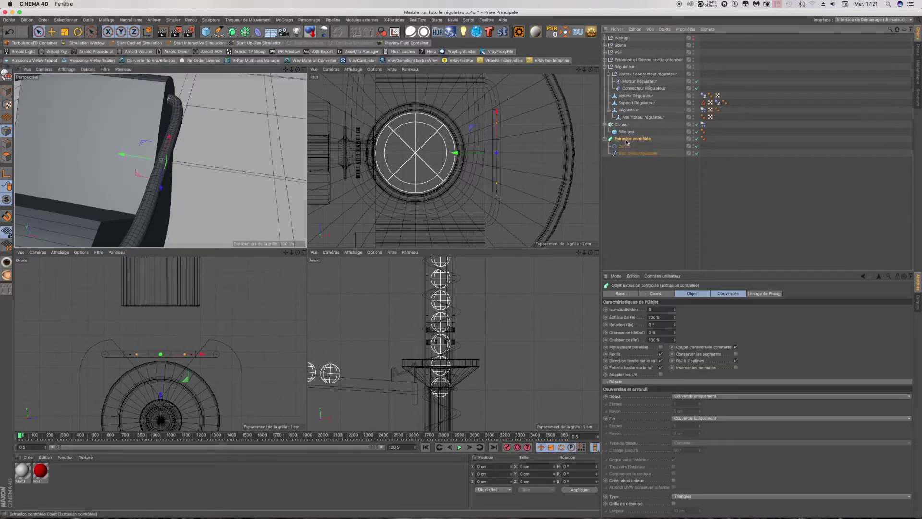
type("Bloc billes régulateur")
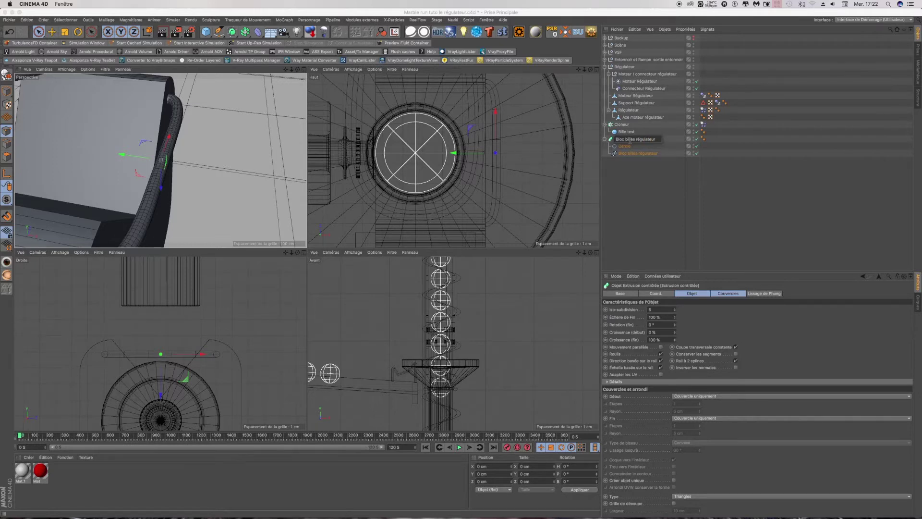
type("AV")
left_click(605, 139)
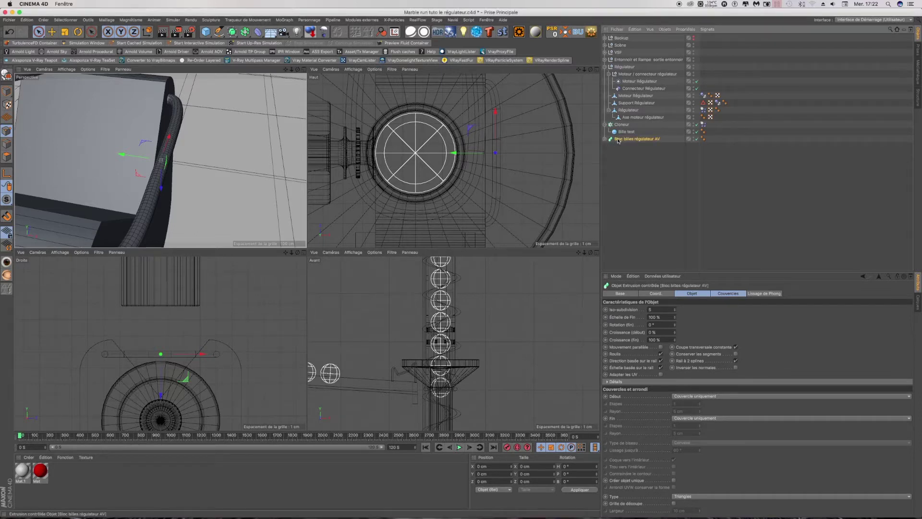
left_click_drag(618, 141, 618, 146)
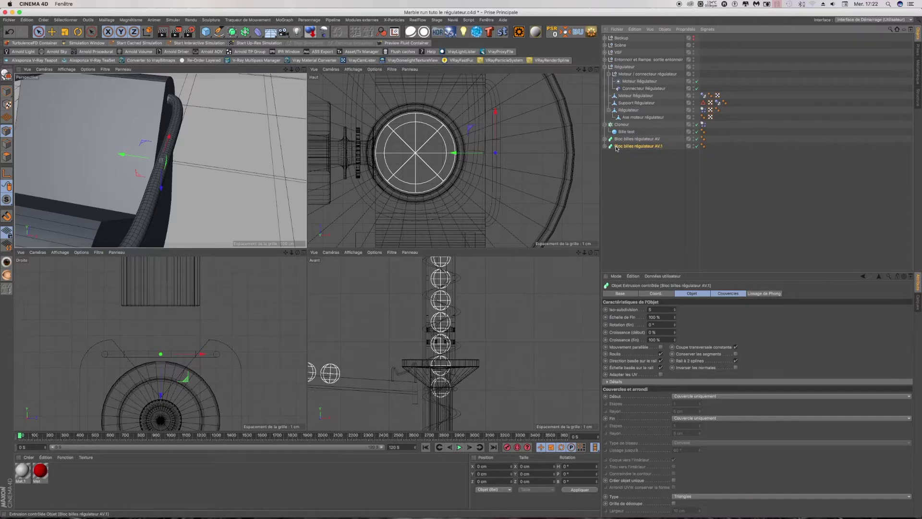
Rename the copy 'Bloc billes régulateur AR' and shift it sideways in the top view.
double_click(618, 147)
double_click(657, 147)
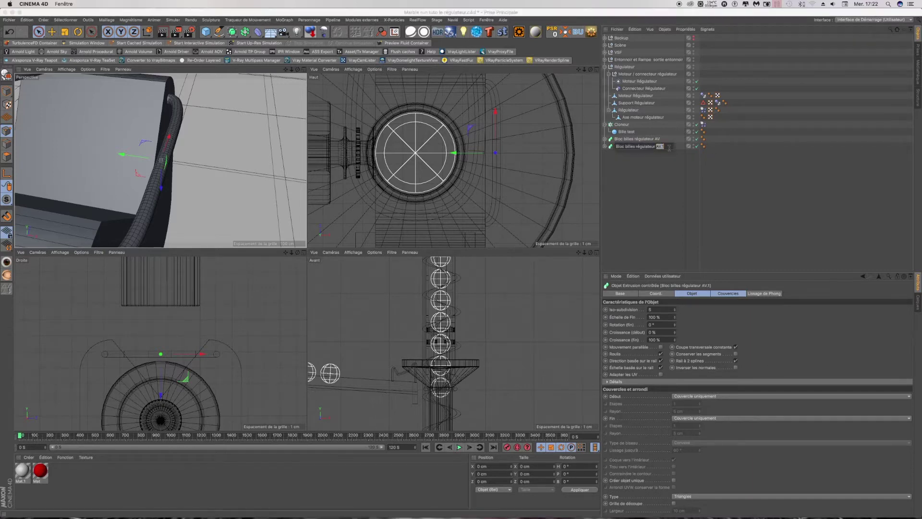
type("A")
key("Return")
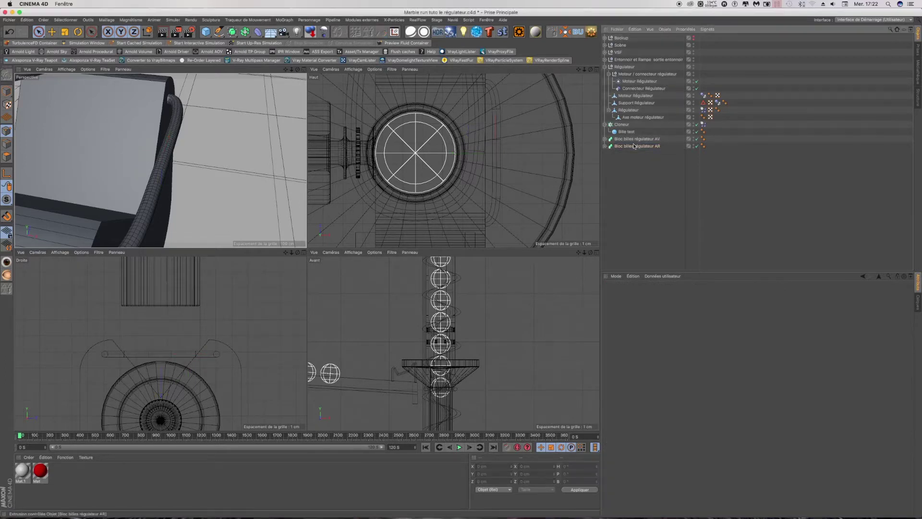
left_click_drag(430, 149, 320, 155)
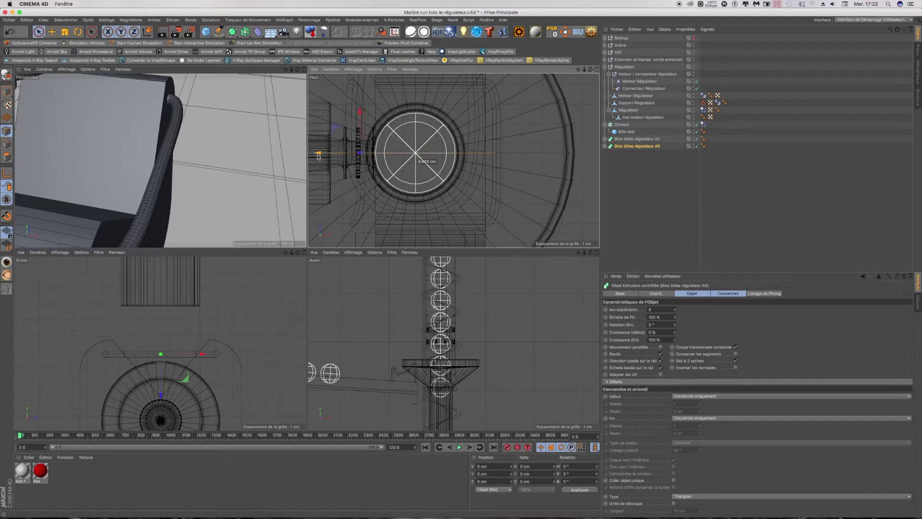
Maximise the top view and rotate the AR extrusion -180° to mirror the front block.
left_click(596, 70)
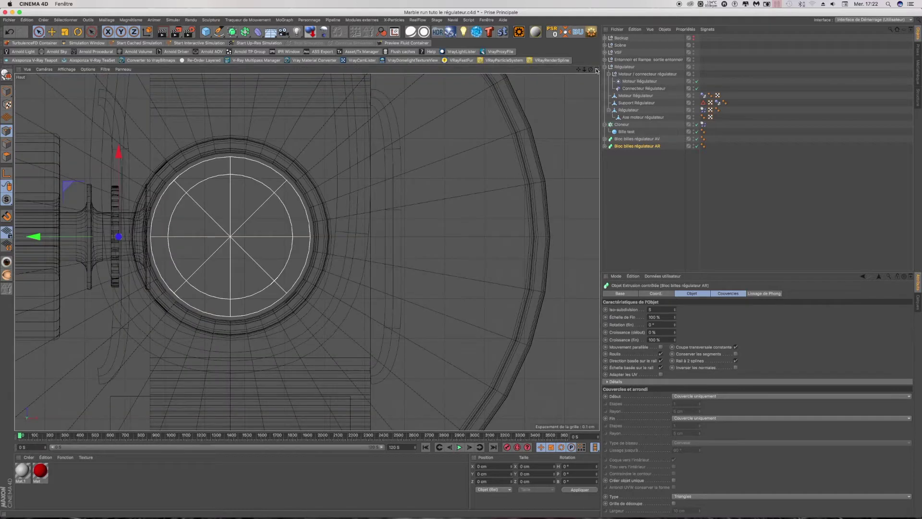
scroll(304, 249, "left", 5)
scroll(305, 250, "left", 3)
scroll(306, 251, "left", 2)
left_click(65, 32)
key("r")
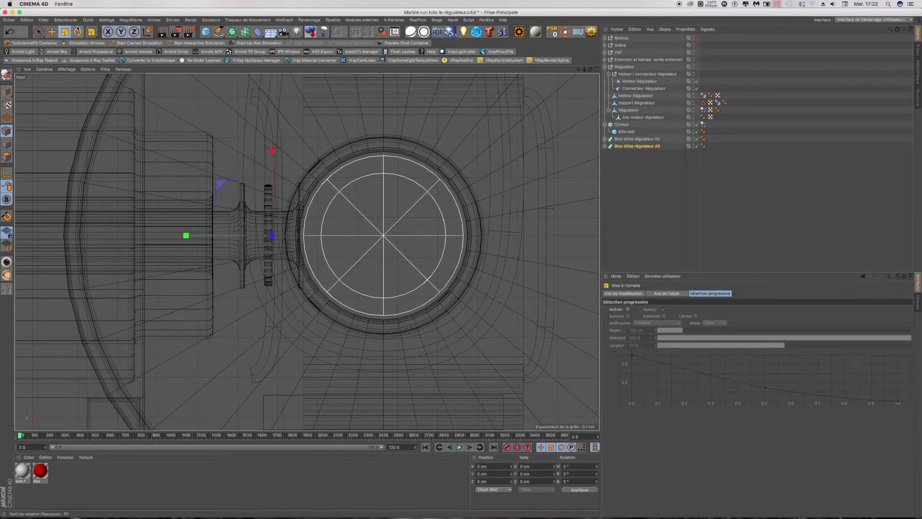
mouse_move(286, 233)
left_mouse_down()
mouse_move(117, 234)
mouse_move(178, 230)
left_mouse_up()
key("space")
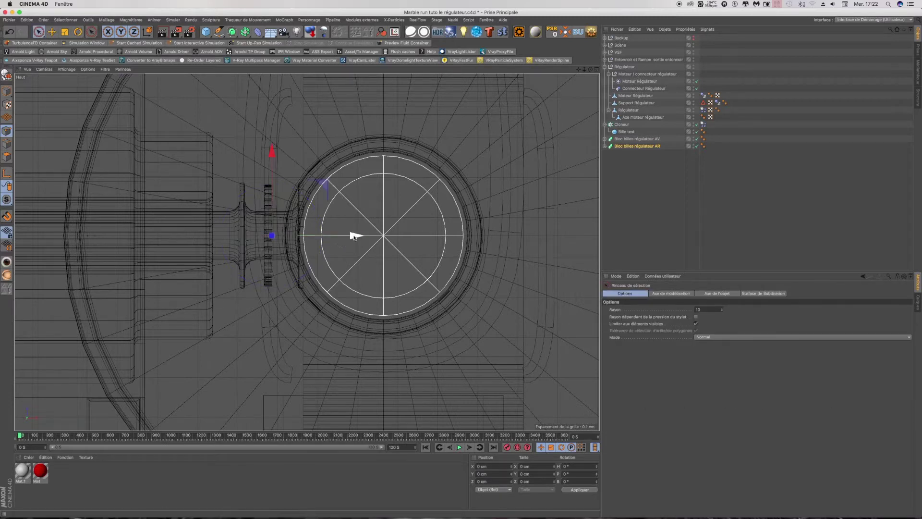
left_click_drag(356, 237, 364, 237)
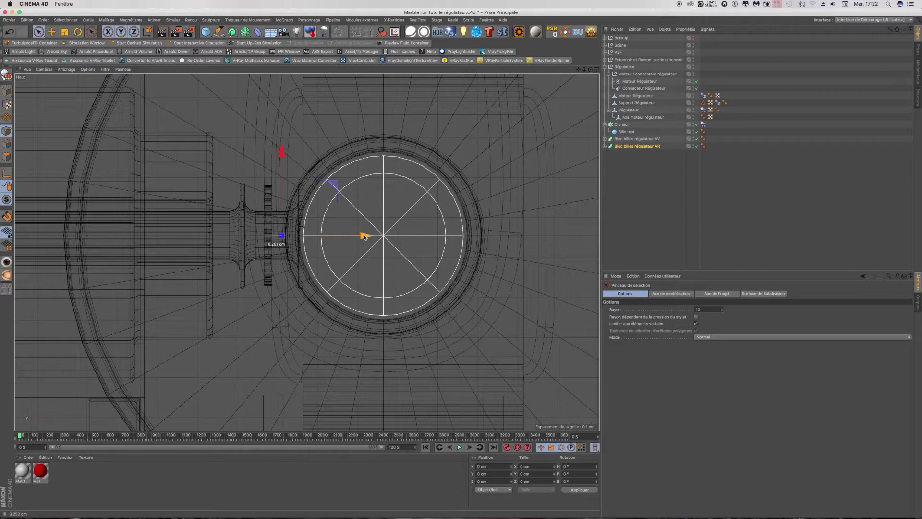
left_click_drag(364, 237, 364, 237)
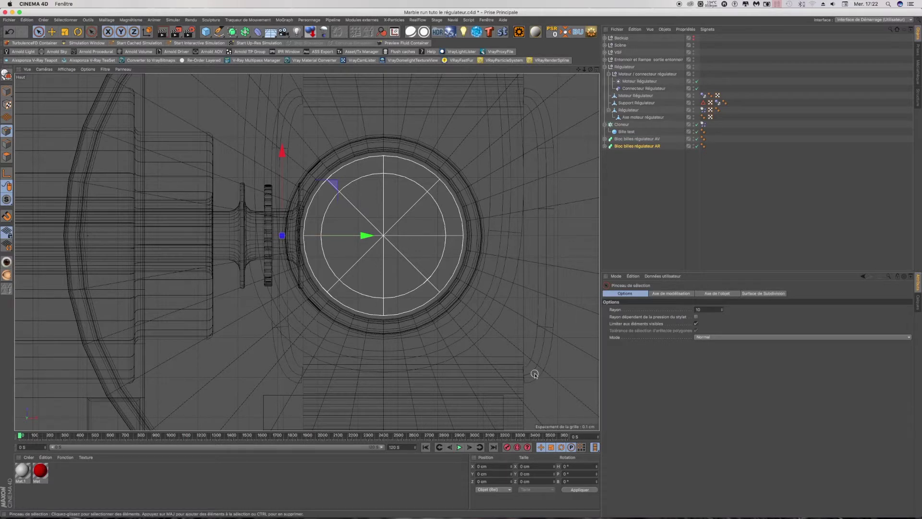
Select the ball-track spline inside Bloc billes régulateur AR and slightly rotate its upper end point.
left_click(605, 145)
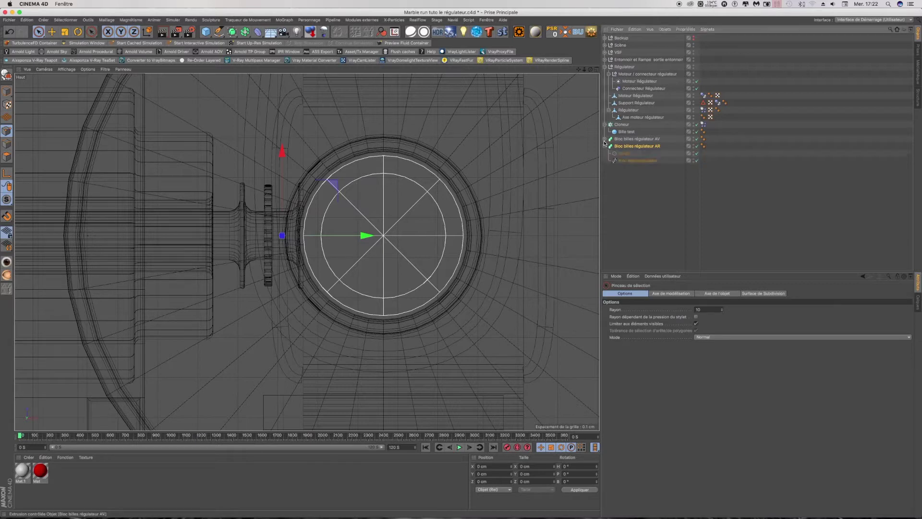
left_click(636, 161)
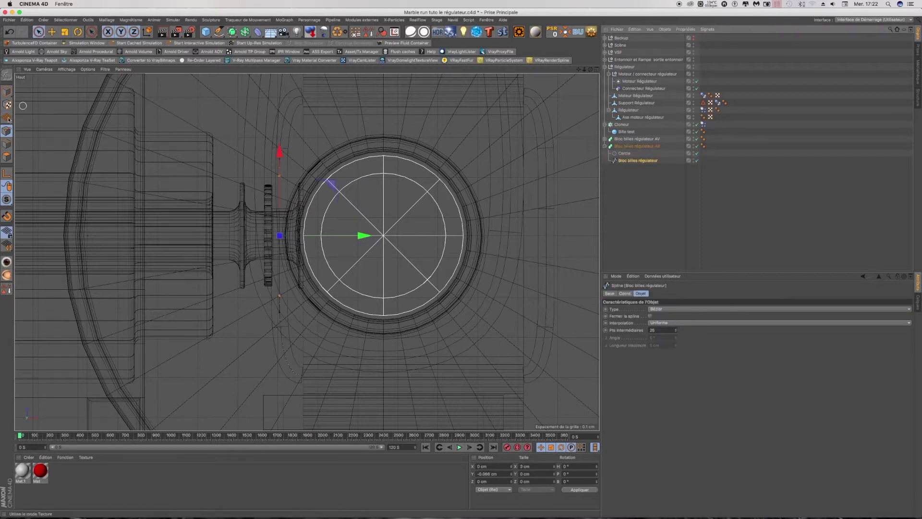
left_click(38, 32)
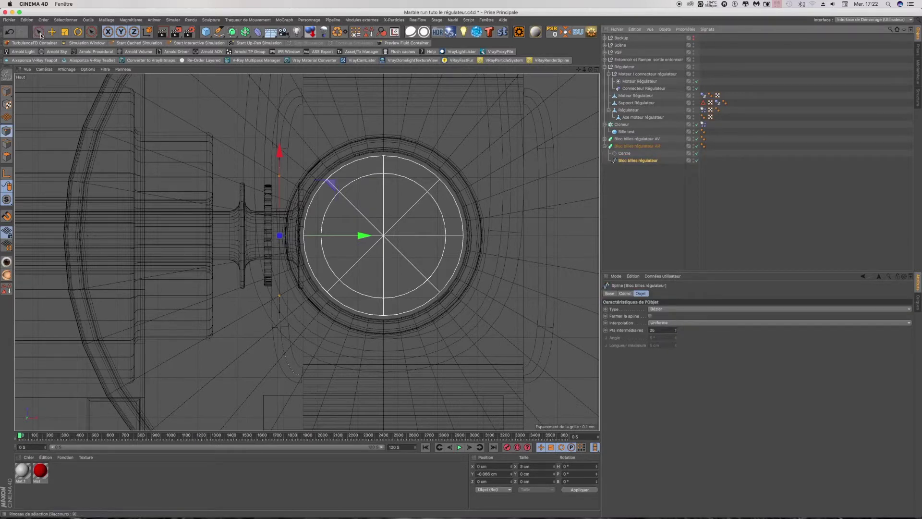
left_click(302, 96)
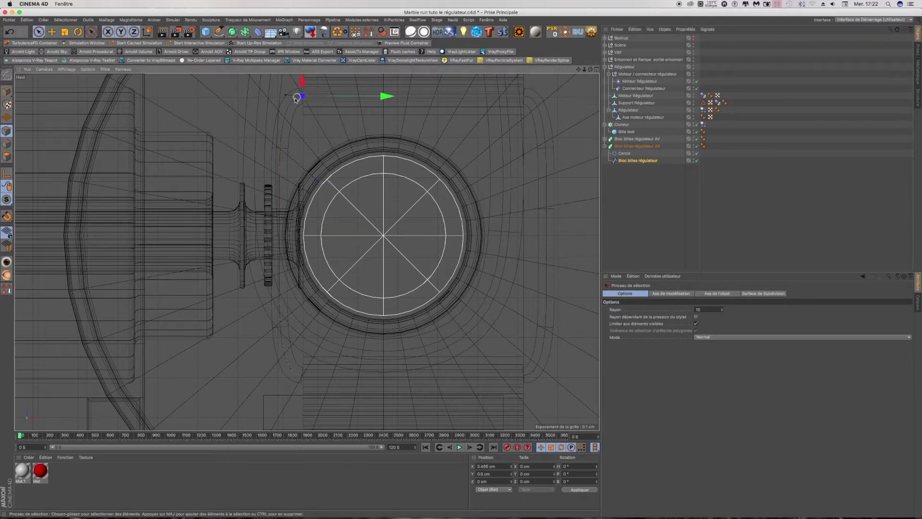
left_click(77, 31)
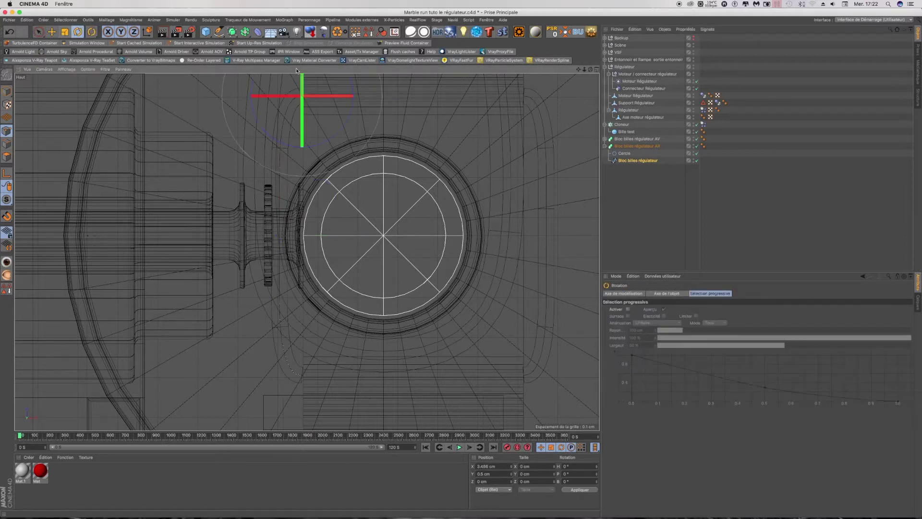
scroll(297, 72, "up", 1)
scroll(297, 79, "up", 2)
scroll(296, 87, "up", 2)
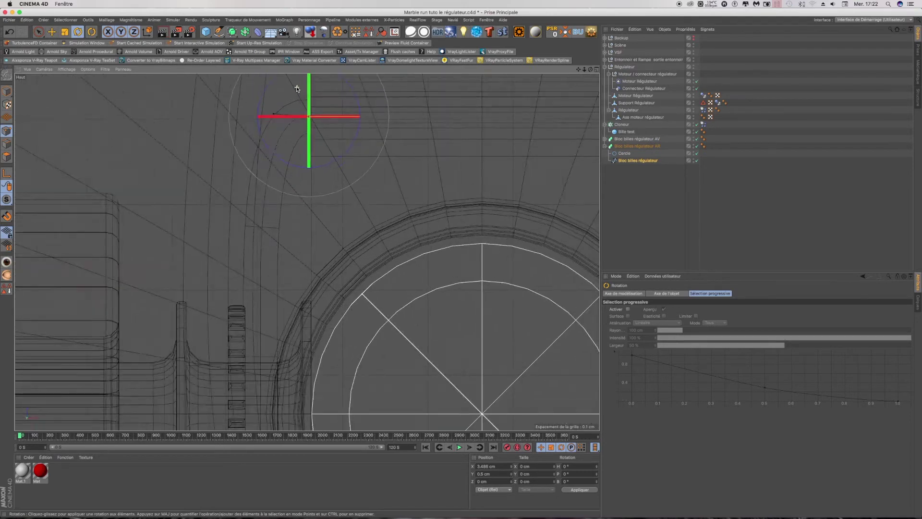
scroll(297, 89, "up", 2)
left_click_drag(340, 184, 332, 180)
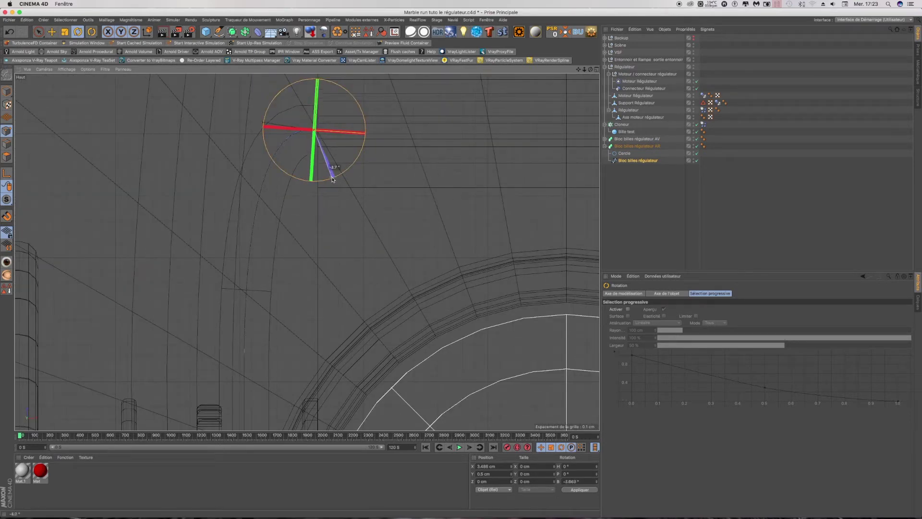
Rotate the spline's upper end point by about -1.7°.
left_click(338, 199)
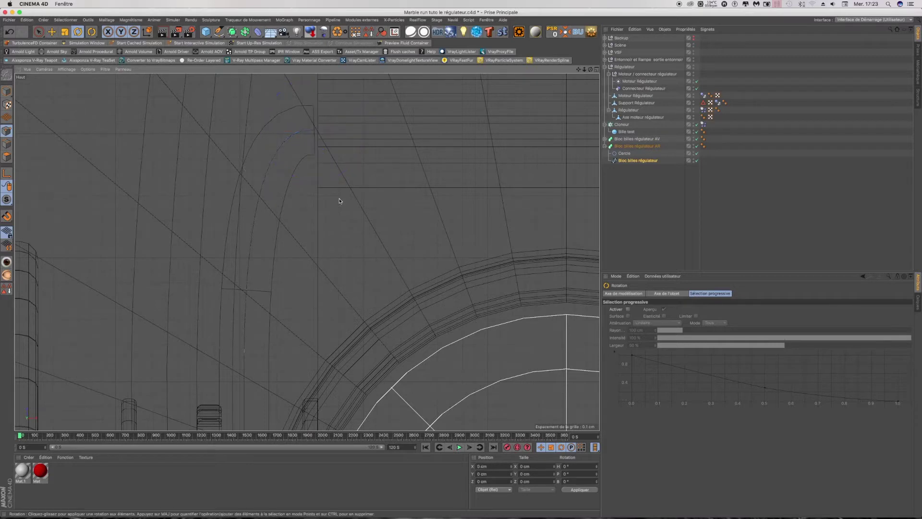
left_click(316, 145)
left_click_drag(354, 168, 350, 170)
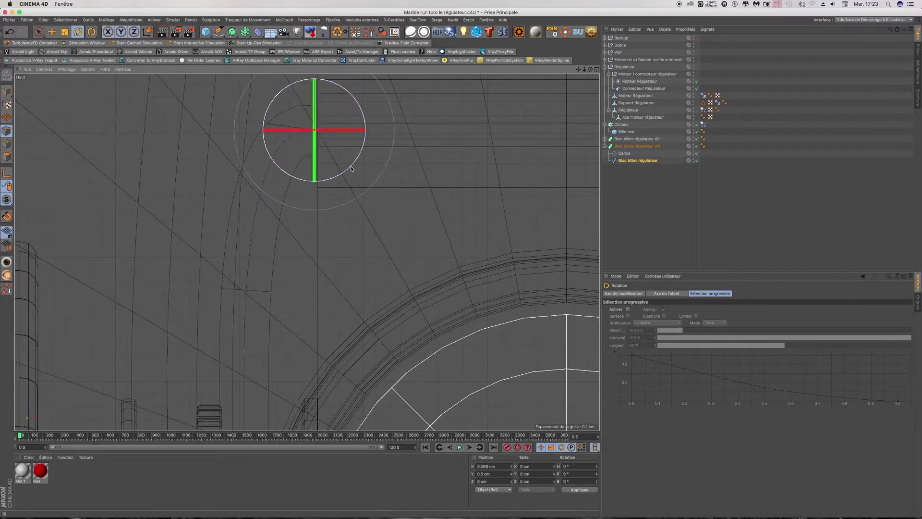
left_click(342, 198)
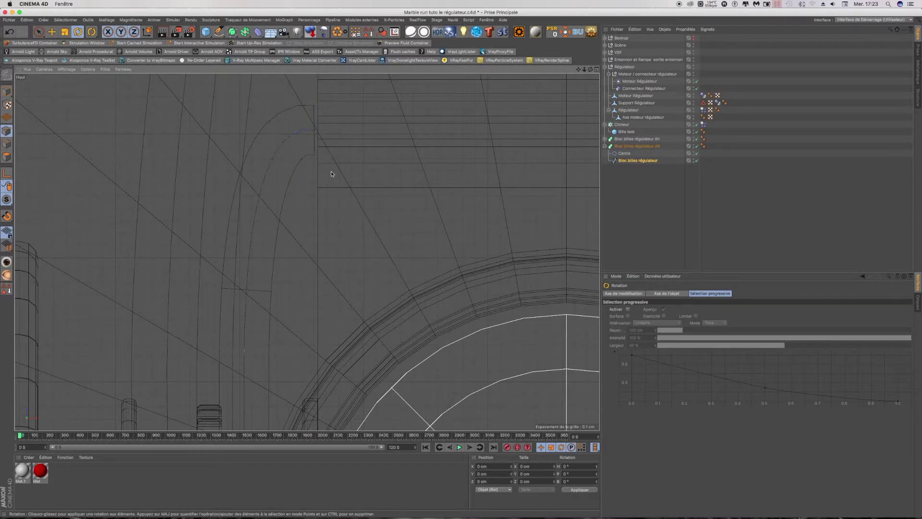
left_click(313, 138)
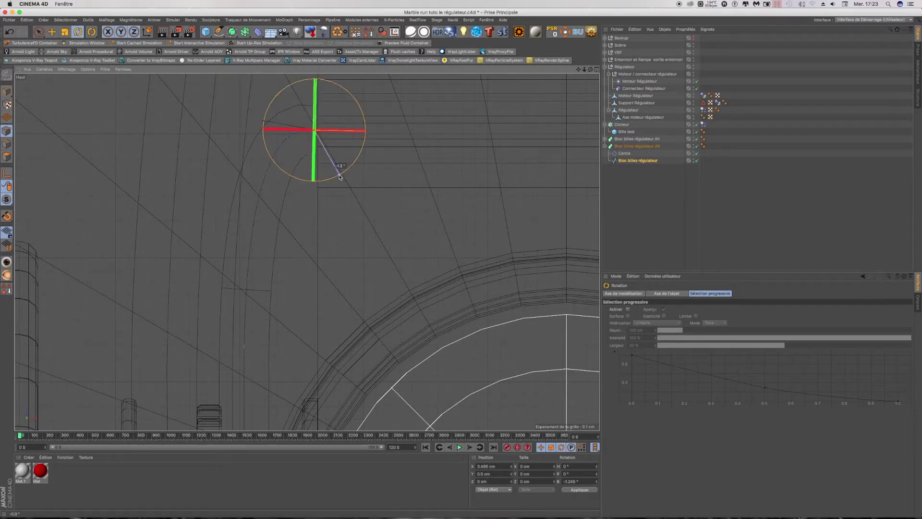
left_click(335, 197)
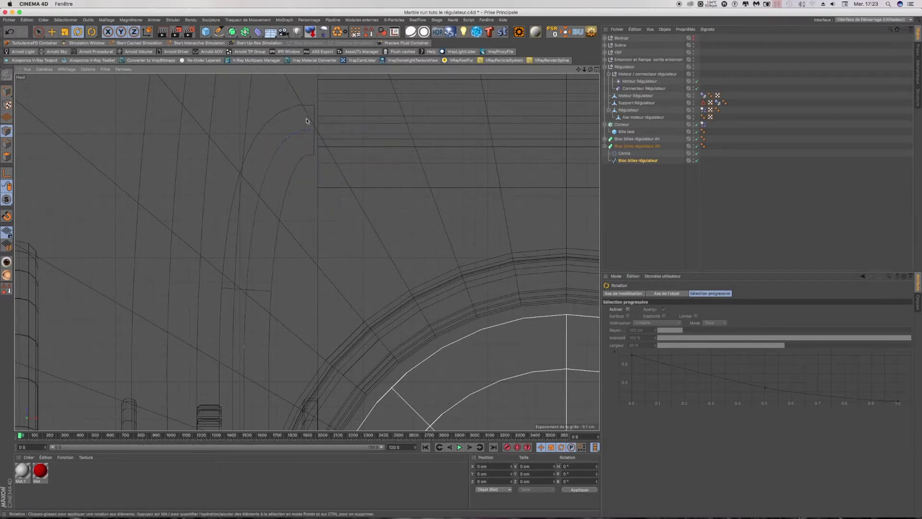
scroll(307, 120, "down", 5)
scroll(311, 308, "up", 5)
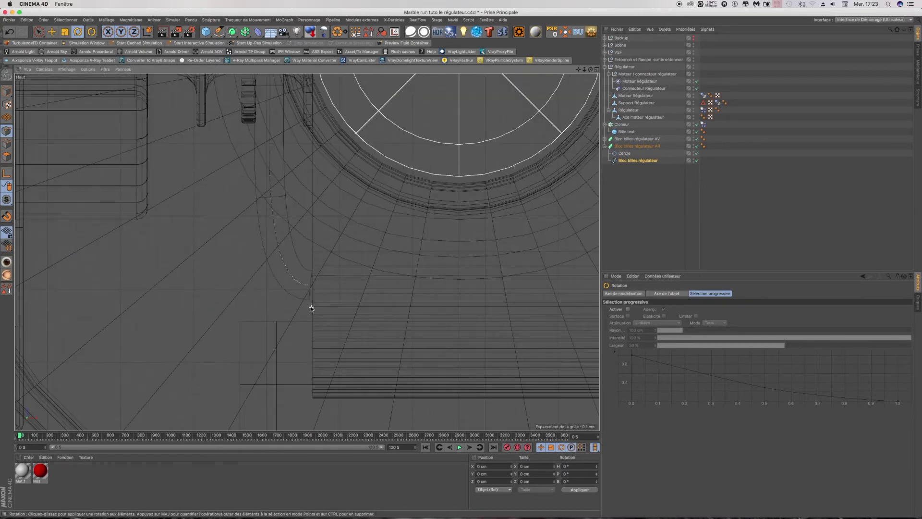
Rotate the spline's lower end point by about 4.5°.
left_click(310, 286)
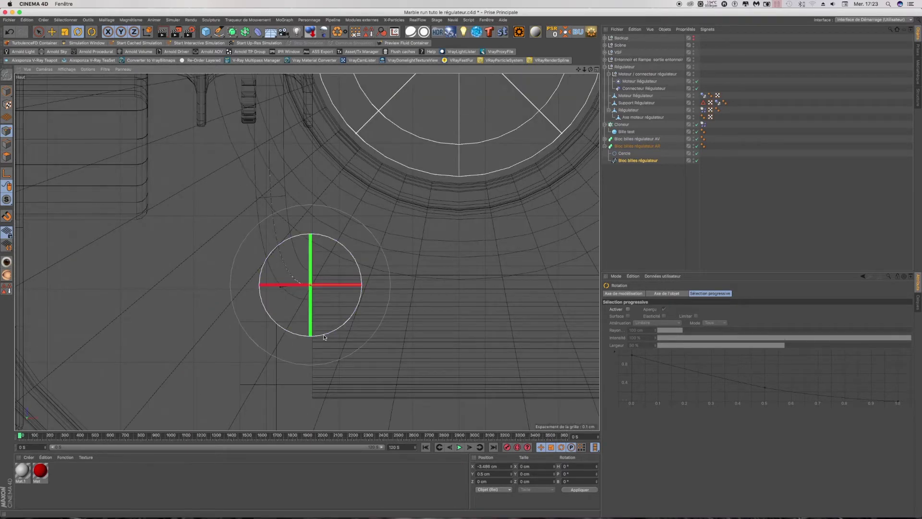
left_click(222, 330)
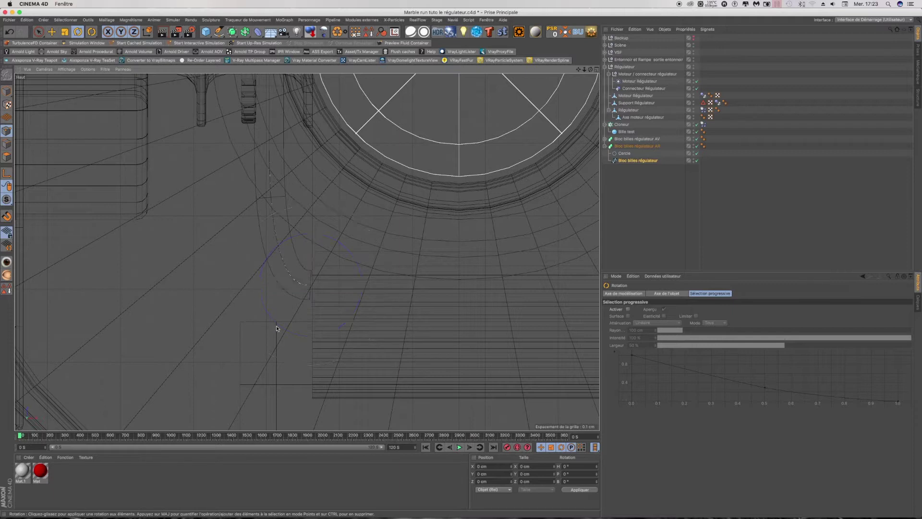
left_click(306, 289)
left_click_drag(263, 273, 260, 276)
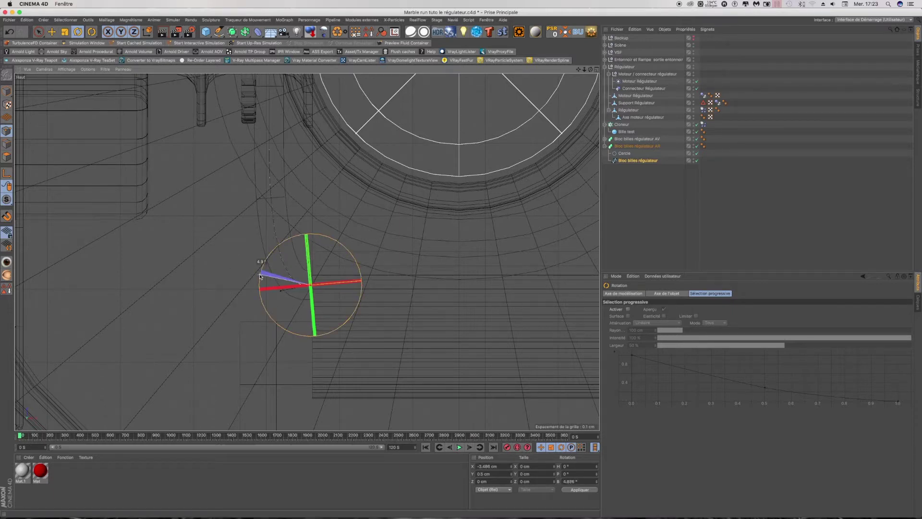
left_click(224, 265)
scroll(215, 267, "down", 3)
scroll(214, 267, "down", 2)
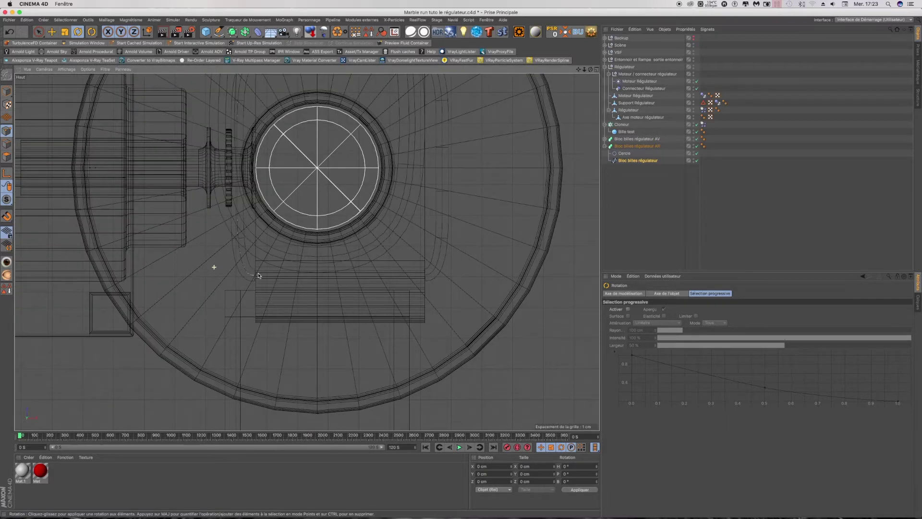
left_click(605, 139)
left_click(637, 152)
scroll(443, 257, "up", 3)
scroll(442, 267, "up", 2)
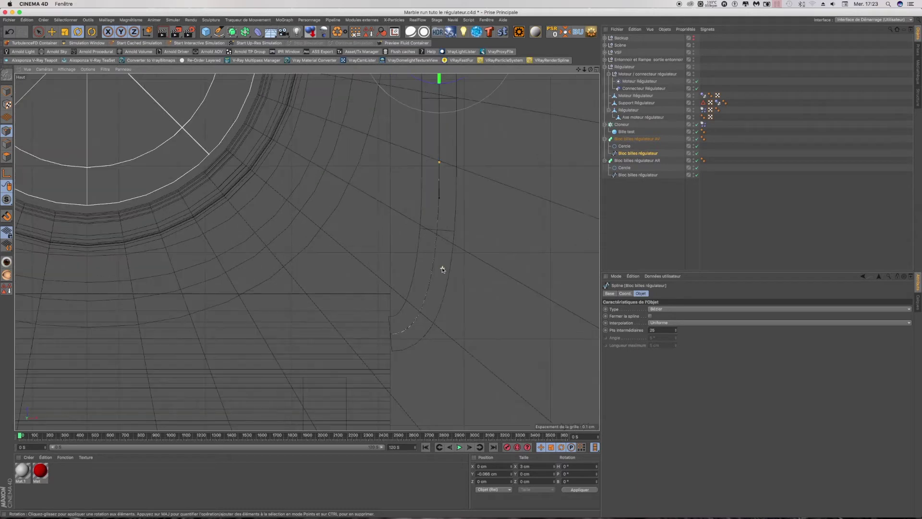
left_click(390, 334)
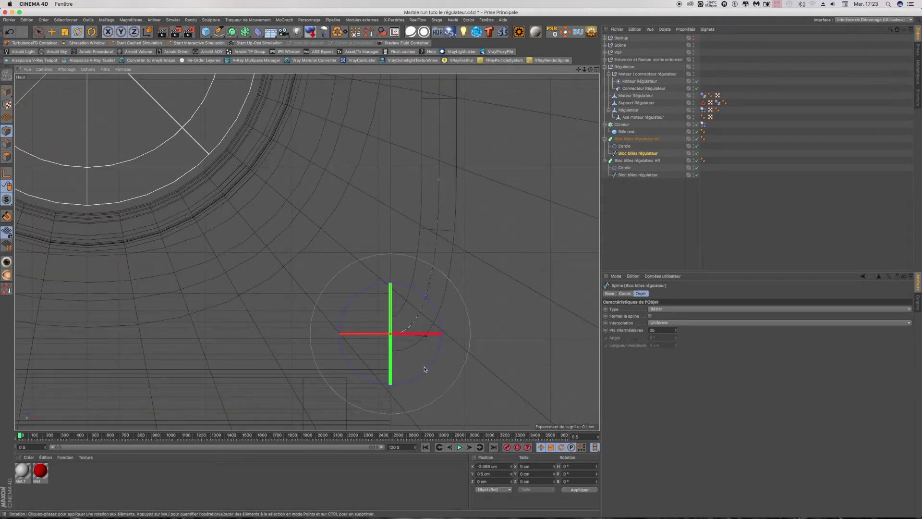
left_click_drag(424, 369, 460, 371)
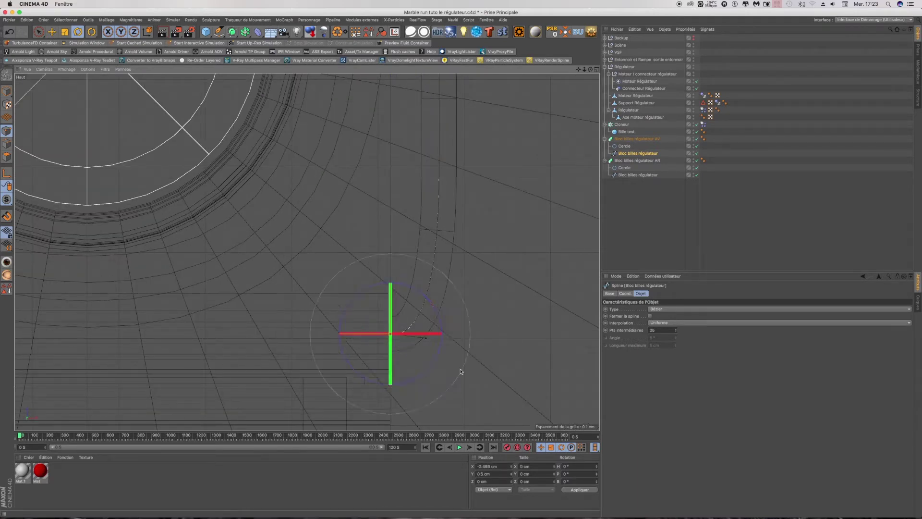
left_click(434, 340)
left_click(389, 336)
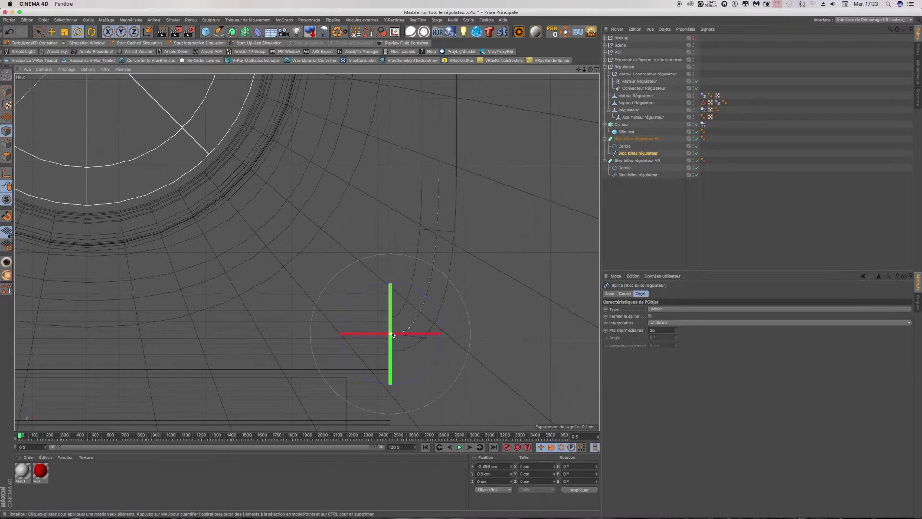
left_click_drag(421, 374, 413, 371)
left_click(450, 385)
left_click(391, 335)
left_click_drag(432, 358, 432, 368)
left_click(457, 374)
scroll(356, 284, "down", 3)
scroll(361, 289, "down", 3)
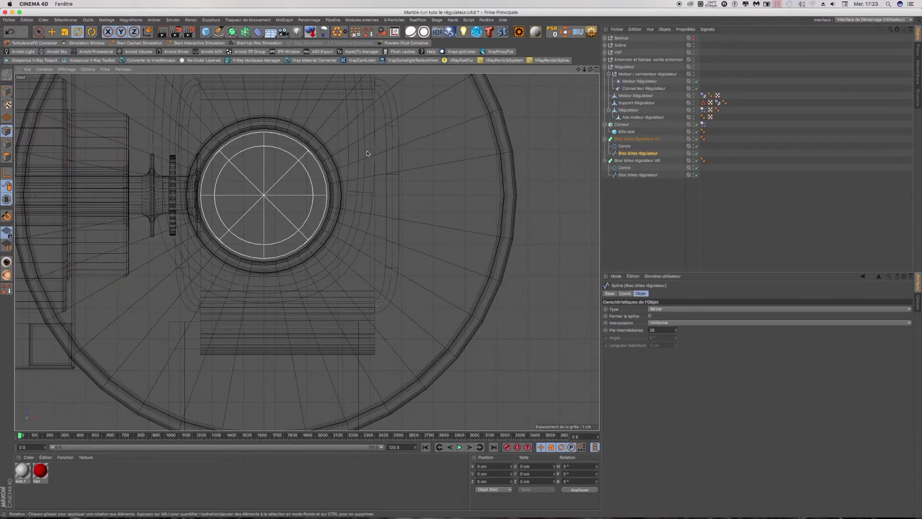
left_click(376, 85)
left_click_drag(578, 69, 582, 117)
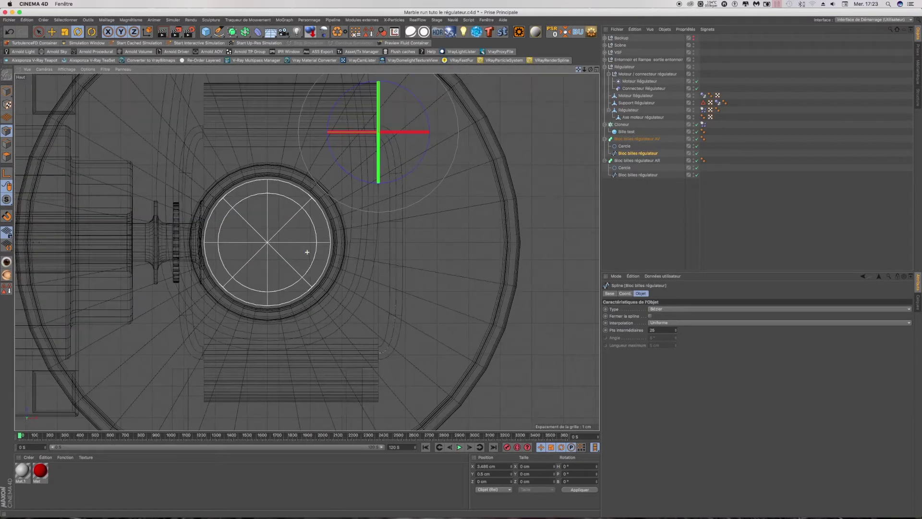
scroll(377, 106, "up", 3)
scroll(385, 136, "up", 3)
scroll(438, 213, "up", 2)
scroll(438, 217, "up", 1)
scroll(438, 217, "up", 2)
left_click_drag(366, 220, 363, 225)
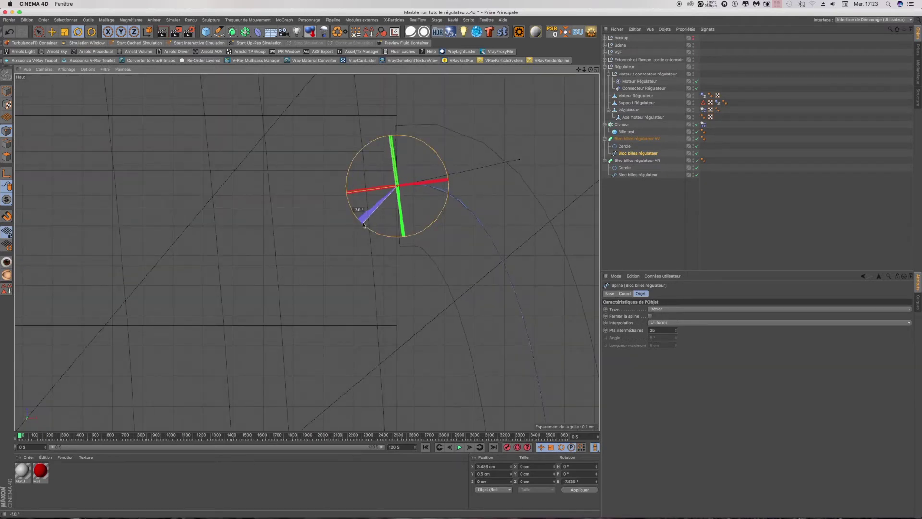
key("ctrl+z")
scroll(412, 125, "down", 1)
scroll(411, 125, "down", 1)
scroll(412, 125, "down", 1)
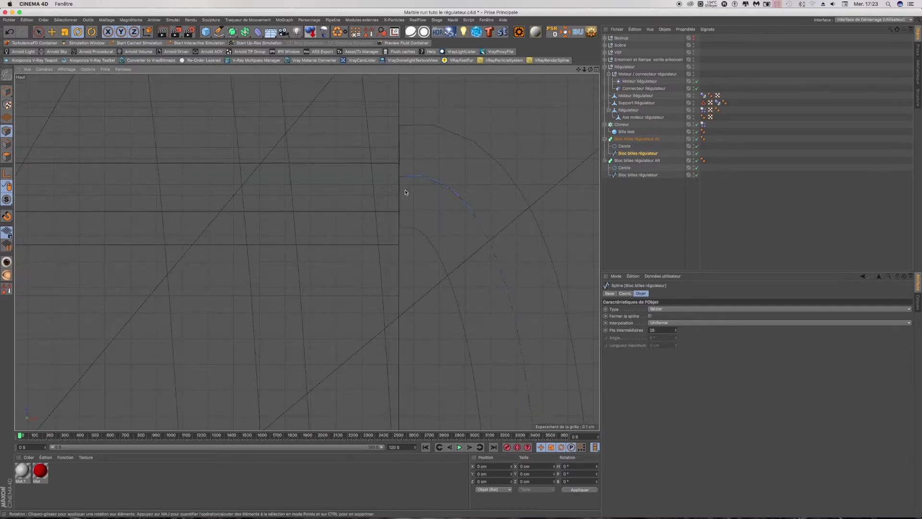
left_click_drag(422, 222, 423, 224)
key("ctrl+z")
scroll(425, 223, "down", 1)
scroll(466, 157, "down", 3)
scroll(465, 157, "down", 2)
scroll(468, 157, "down", 2)
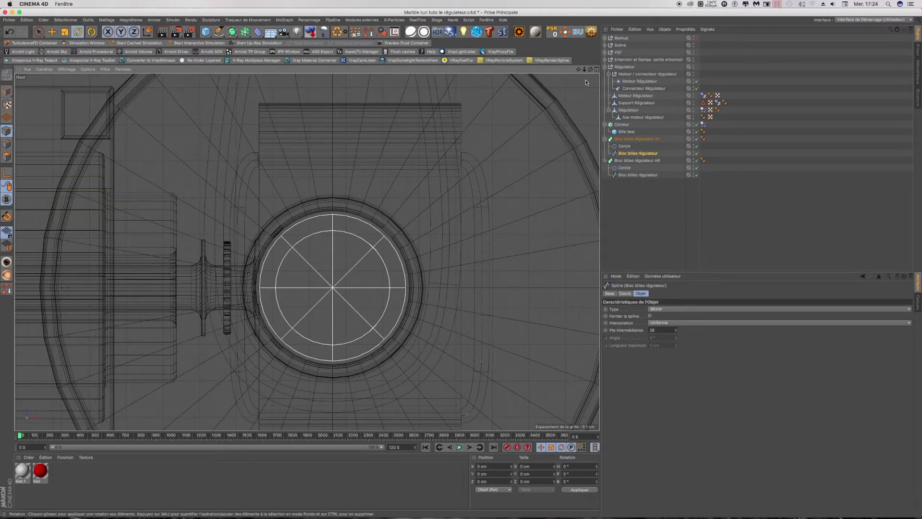
Maximise the perspective view and orbit and zoom onto the regulator block on its stand.
left_click(596, 69)
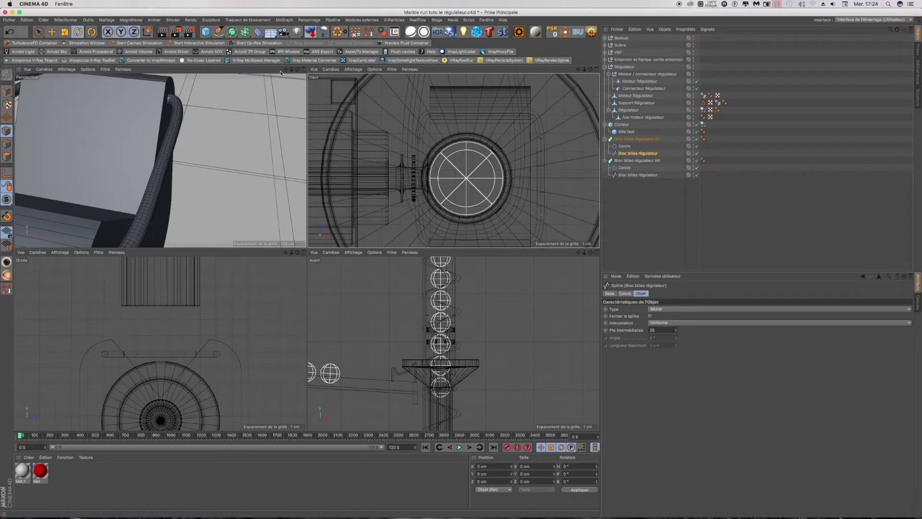
left_click(305, 69)
left_click_drag(307, 217, 416, 147, "alt")
scroll(416, 147, "up", 2)
scroll(416, 147, "up", 3)
scroll(416, 147, "up", 3)
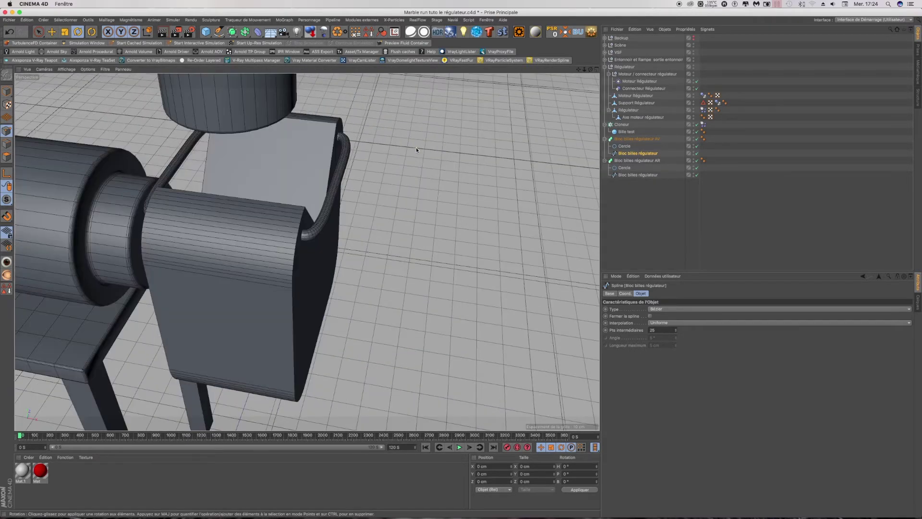
left_click_drag(590, 69, 307, 252)
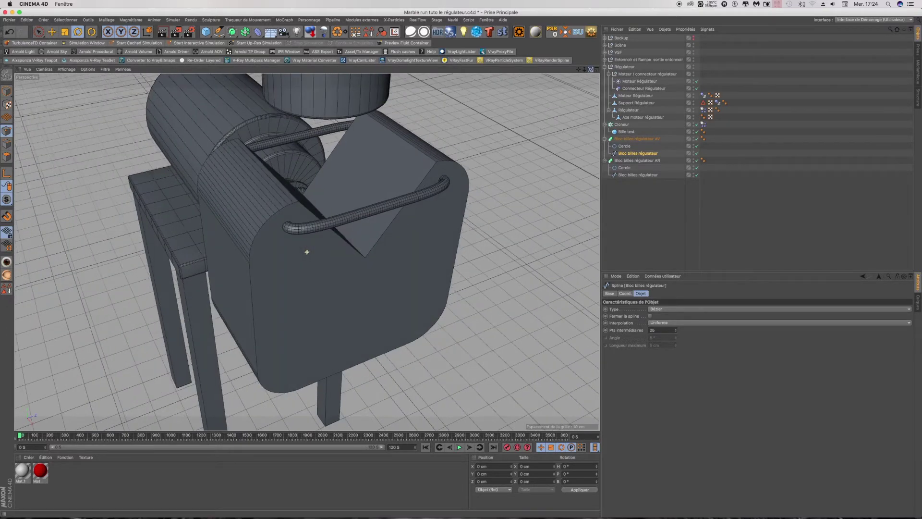
Move Cloneur below the ball blocks and parent Bloc billes régulateur AV and AR under Régulateur.
left_click(605, 139)
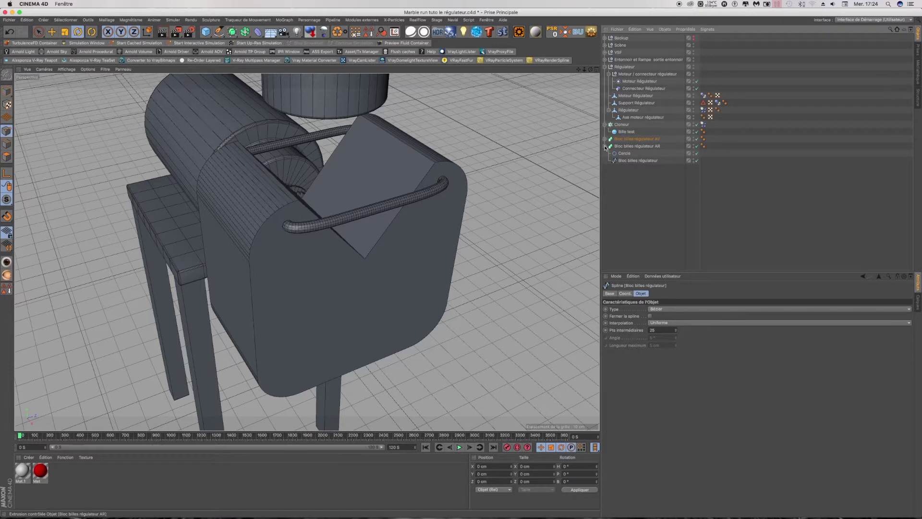
left_click(604, 125)
left_click_drag(621, 125, 630, 140)
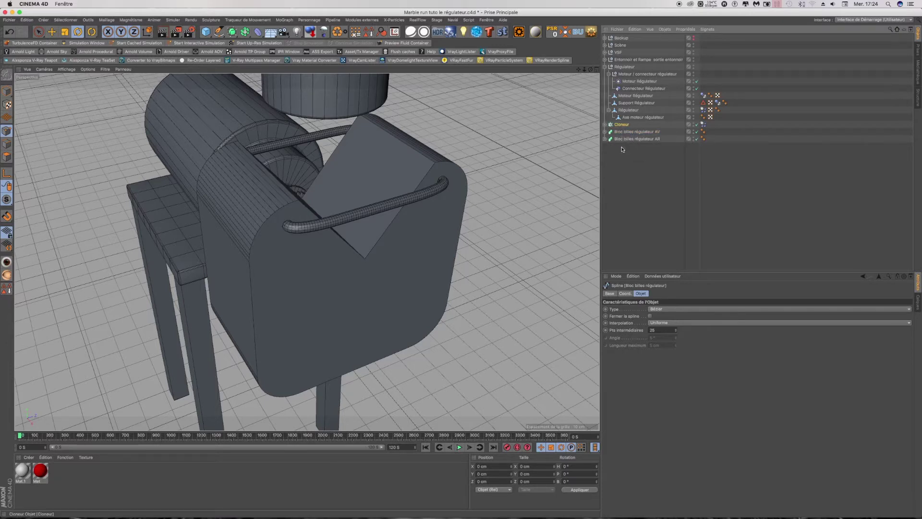
left_click(608, 110)
left_click(608, 110)
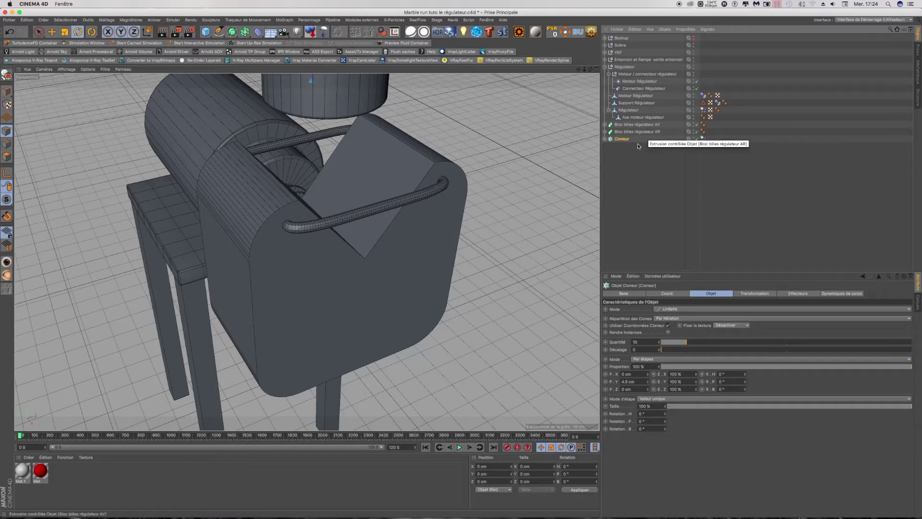
left_click_drag(675, 132, 633, 118)
left_click(609, 110)
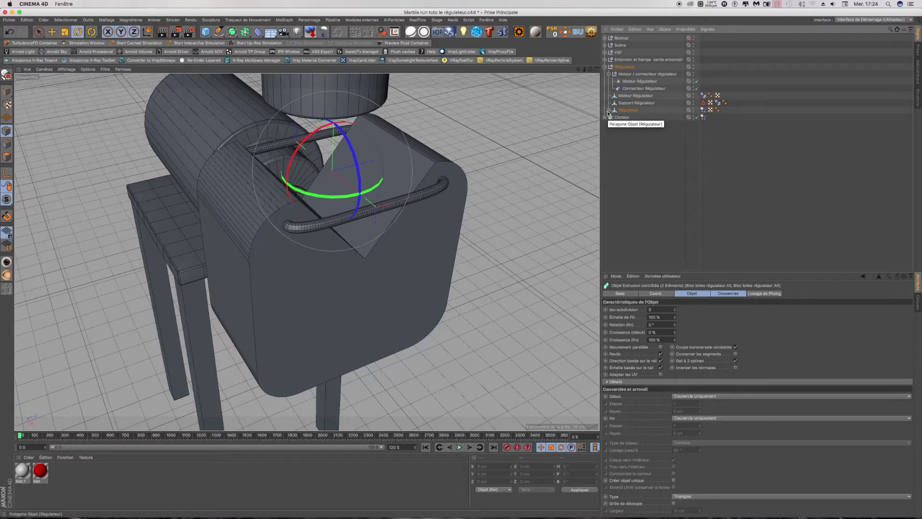
left_click(609, 111)
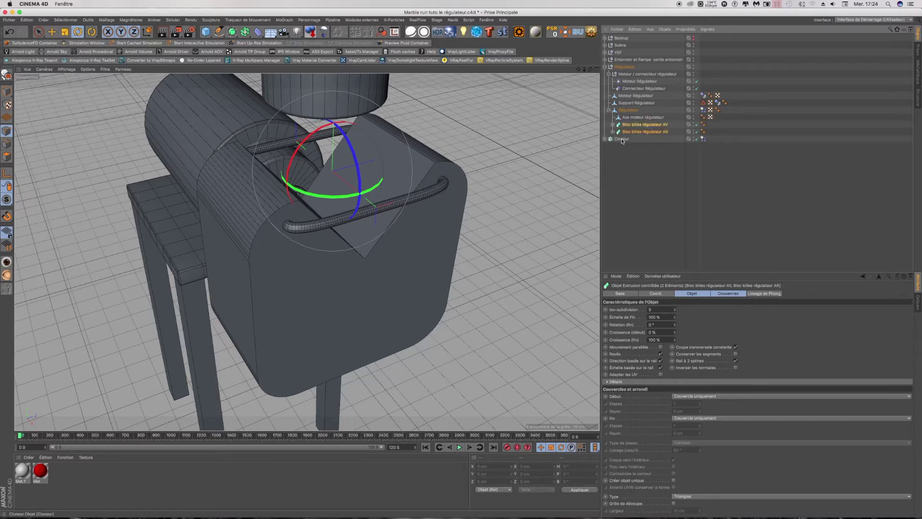
Set Régulateur's Dynamics Body Hériter propriété to apply to children, keeping Éléments individuels Désactivé.
left_click(703, 110)
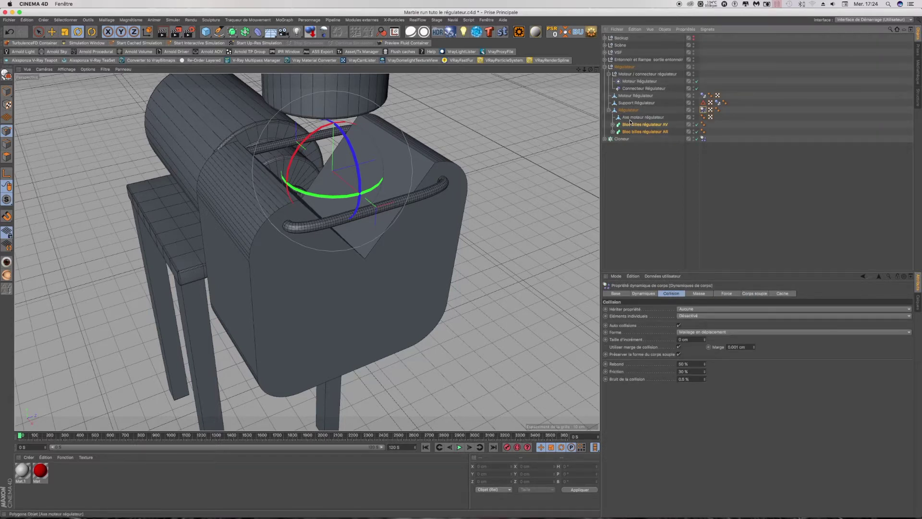
left_click(674, 294)
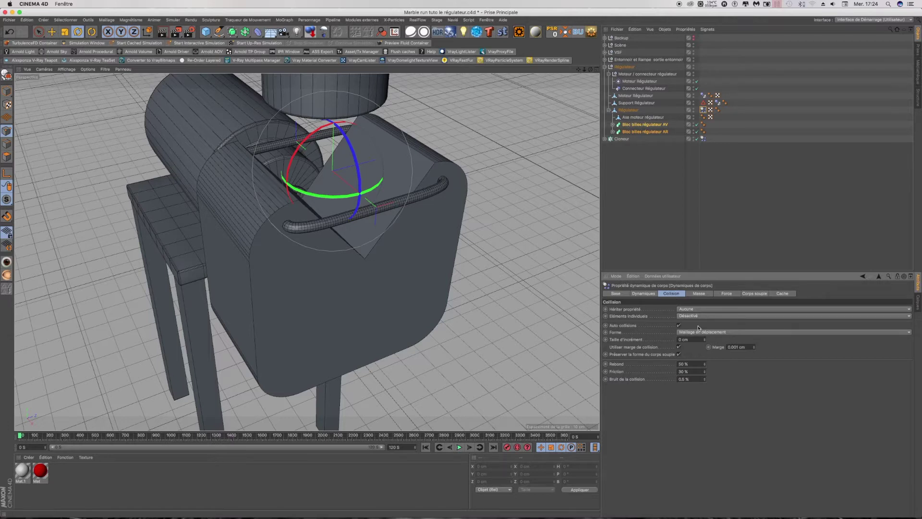
left_click(685, 310)
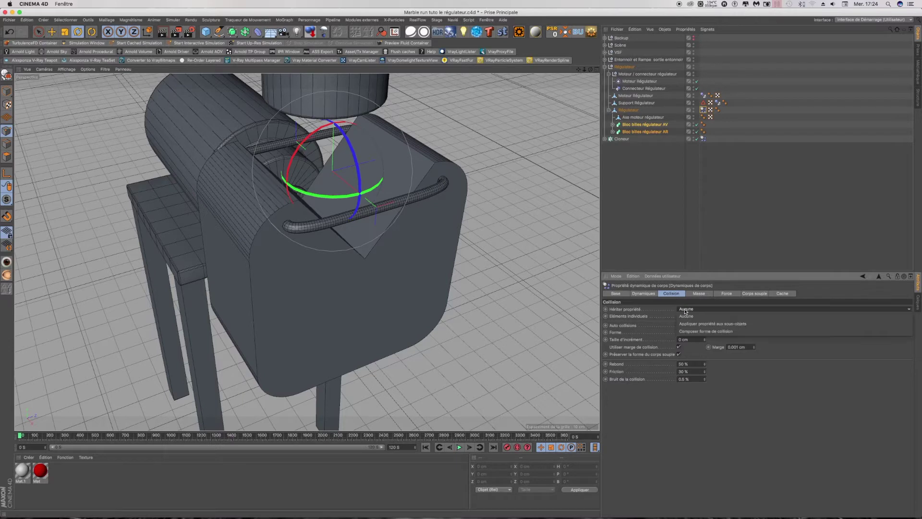
left_click(723, 324)
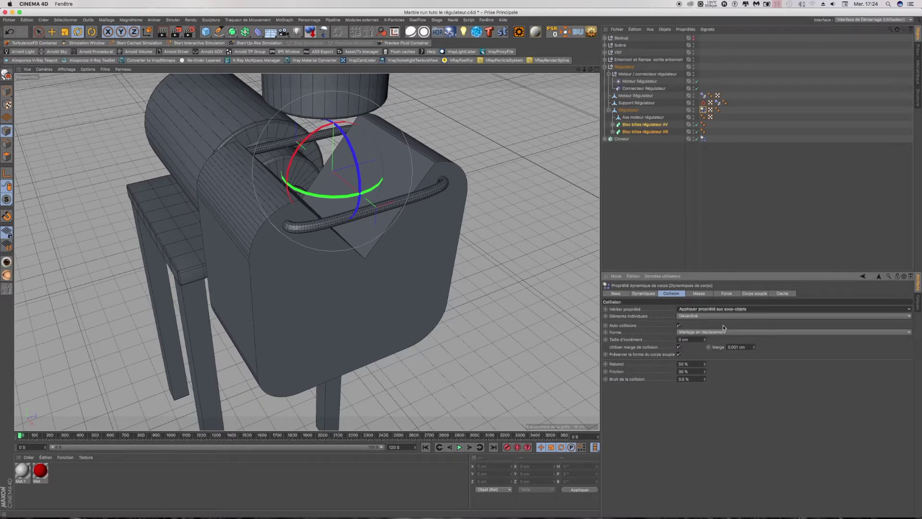
left_click(695, 317)
left_click(688, 323)
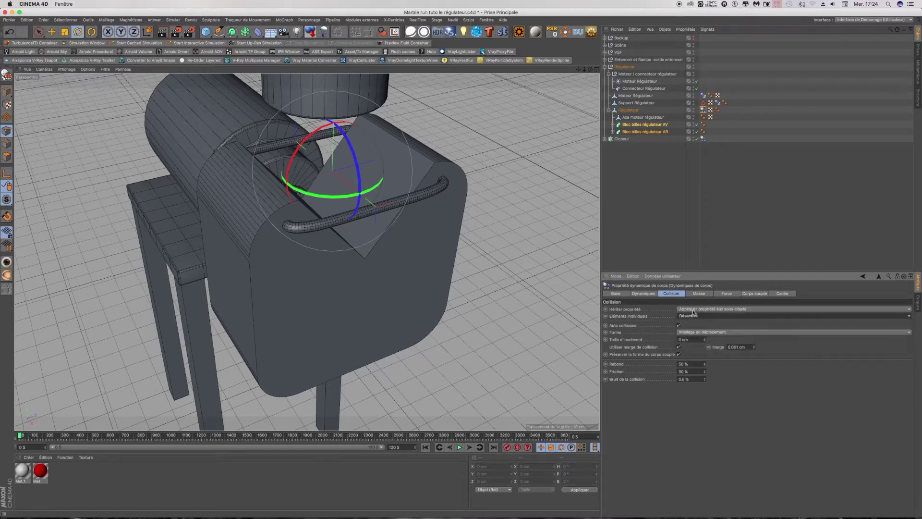
left_click(693, 317)
left_click(690, 332)
left_click(606, 112)
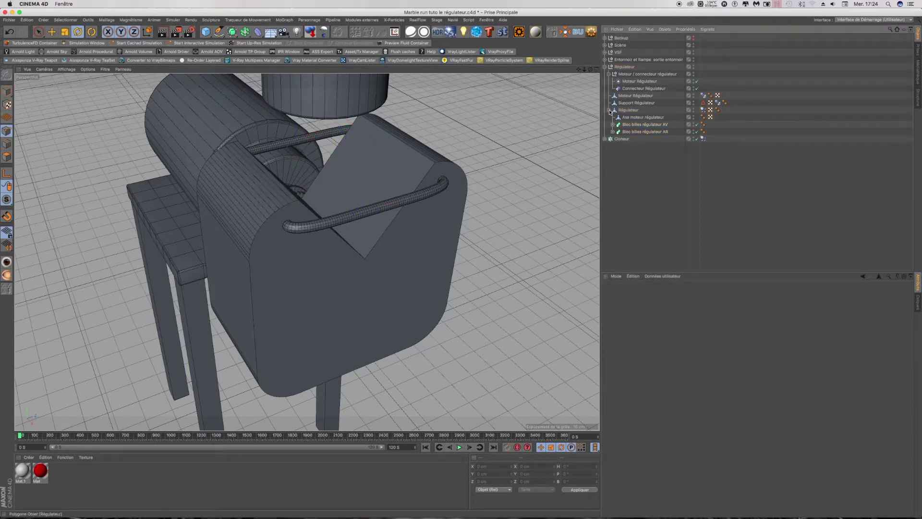
Frame the funnel and regulator, then run the simulation once to test the marbles.
left_click_drag(309, 252, 309, 251, "alt")
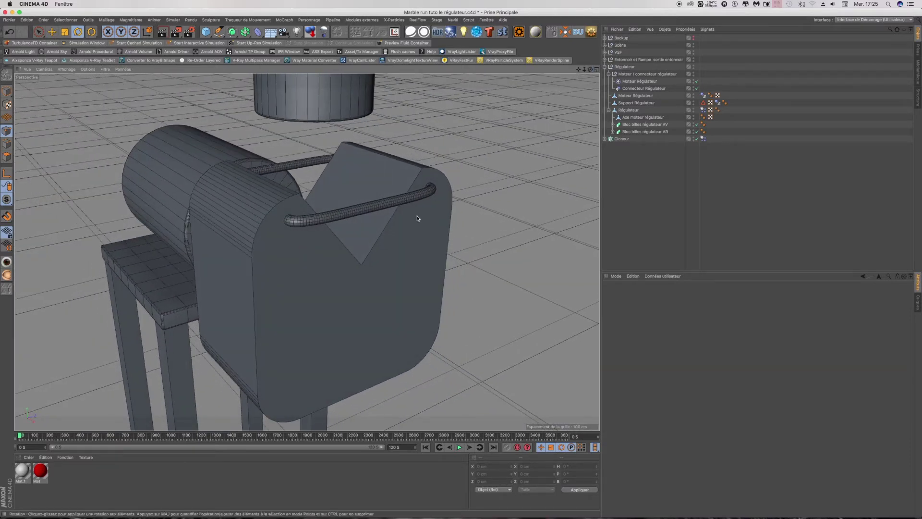
scroll(409, 268, "down", 3)
scroll(409, 268, "down", 3)
scroll(409, 268, "down", 2)
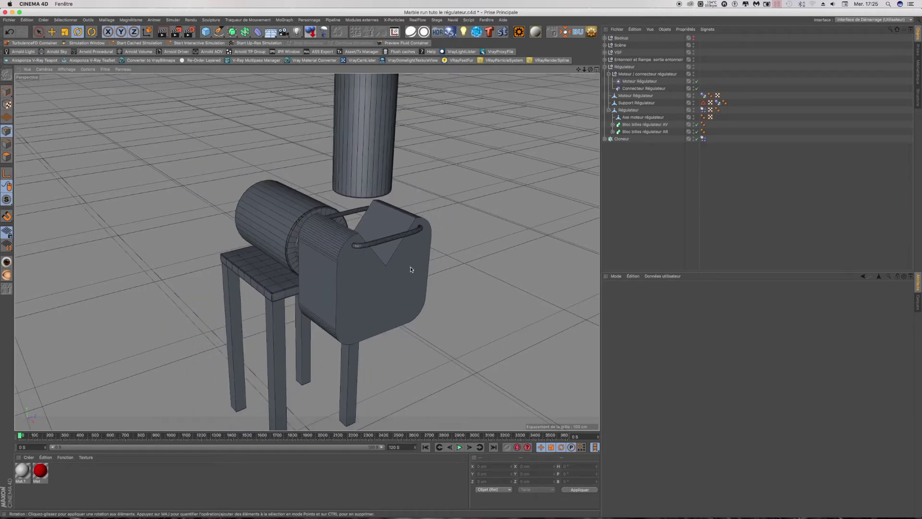
left_click_drag(579, 73, 406, 275)
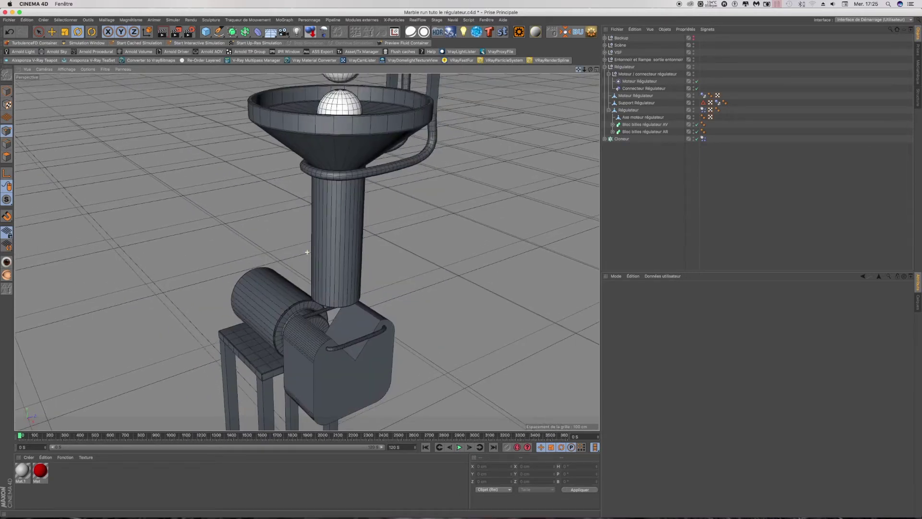
scroll(406, 276, "up", 3)
scroll(406, 276, "down", 3)
scroll(398, 277, "up", 2)
scroll(400, 277, "up", 2)
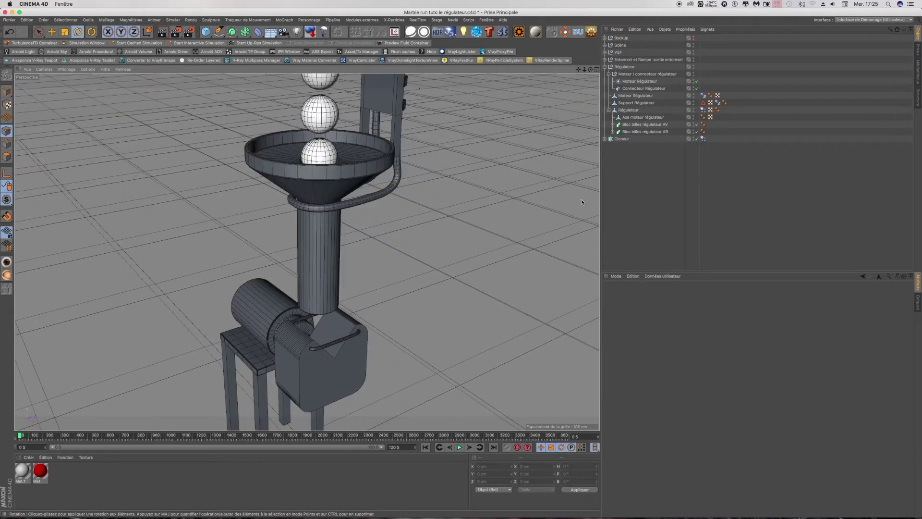
left_click(459, 447)
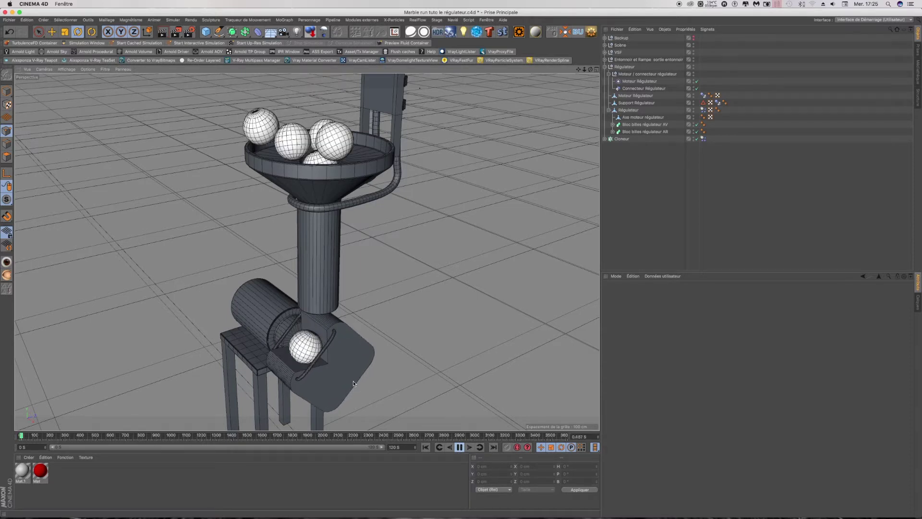
left_click(459, 447)
Reframe the model from a new angle and play the simulation again.
middle_click_drag(315, 276, 307, 251, "alt")
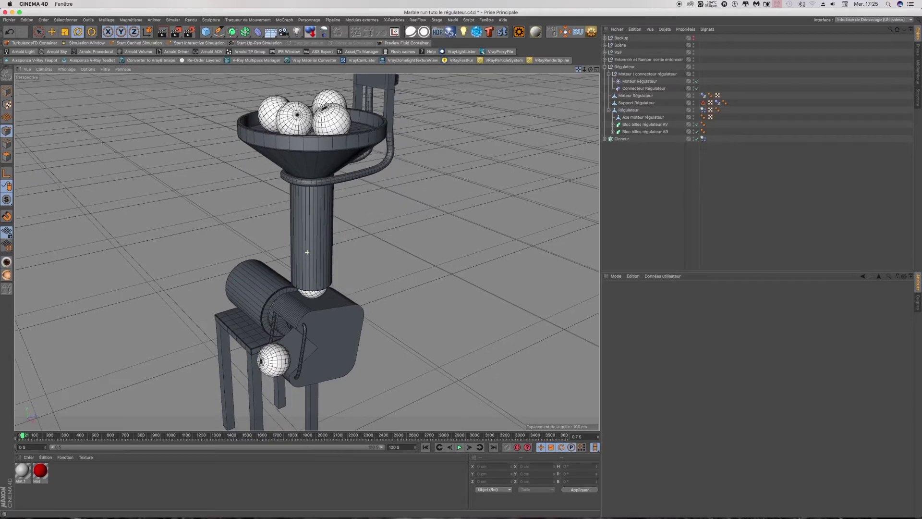
left_click_drag(585, 71, 590, 69)
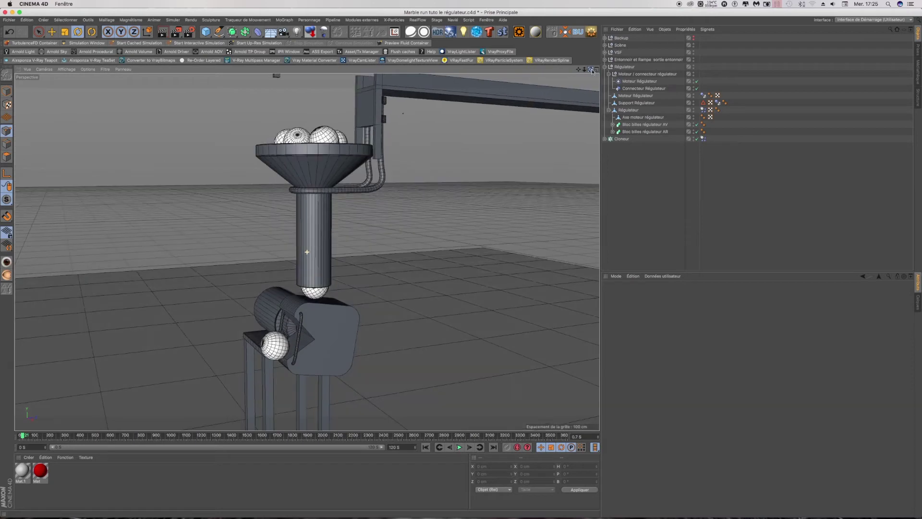
left_click(458, 448)
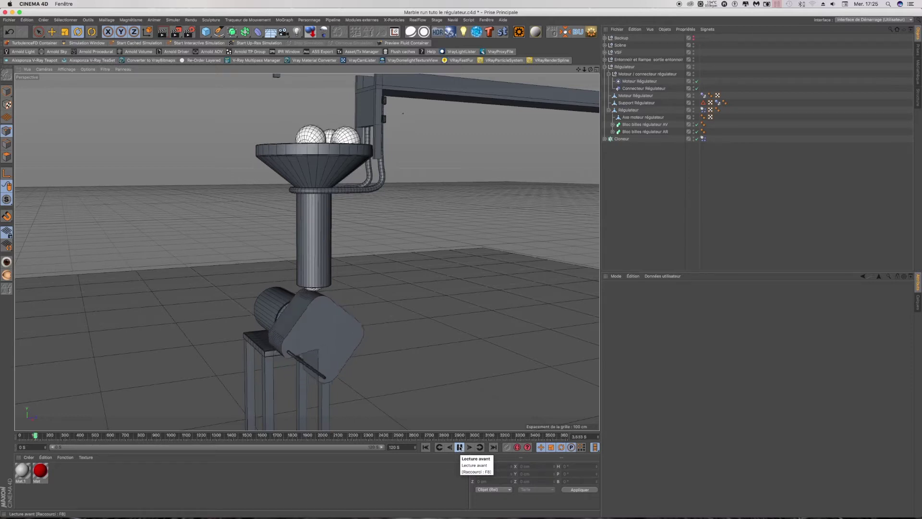
Stop playback and orbit to a level, side-on view of the funnel and regulator.
left_click(459, 448)
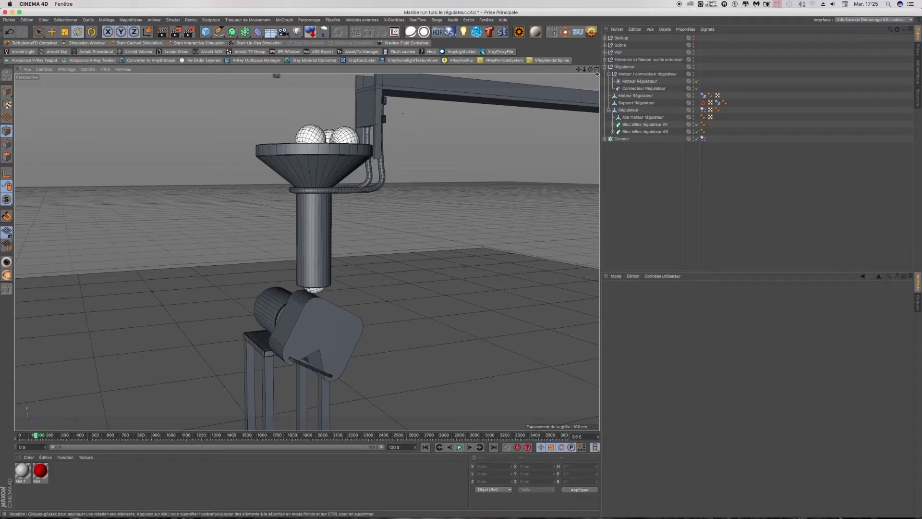
left_click_drag(590, 70, 557, 72)
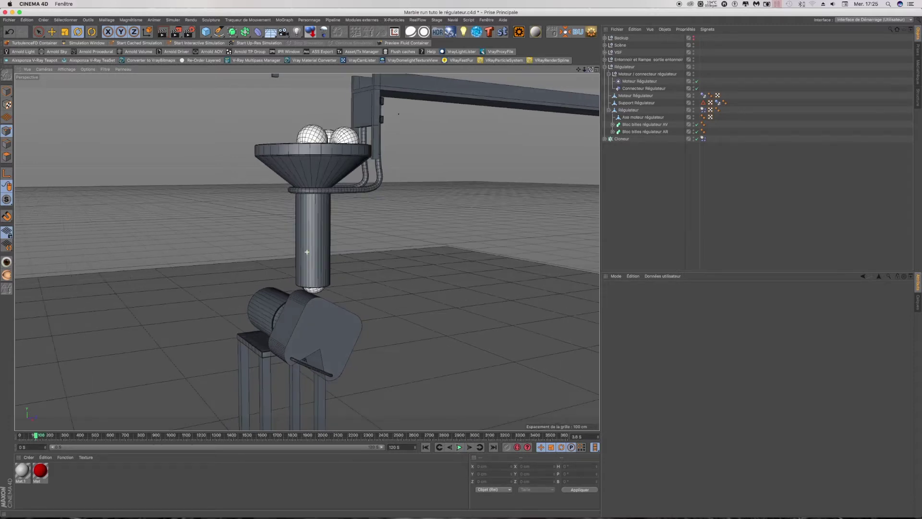
left_click_drag(307, 252, 301, 352, "alt")
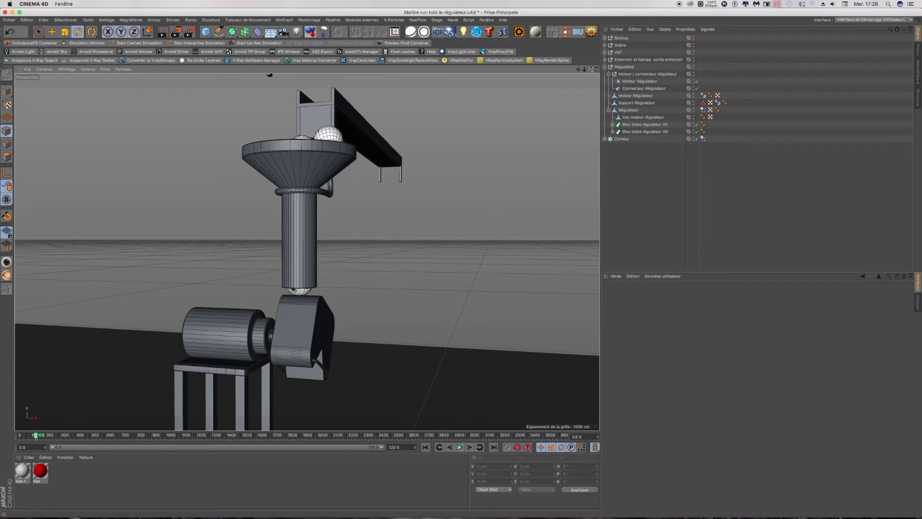
left_click_drag(298, 86, 307, 251, "alt")
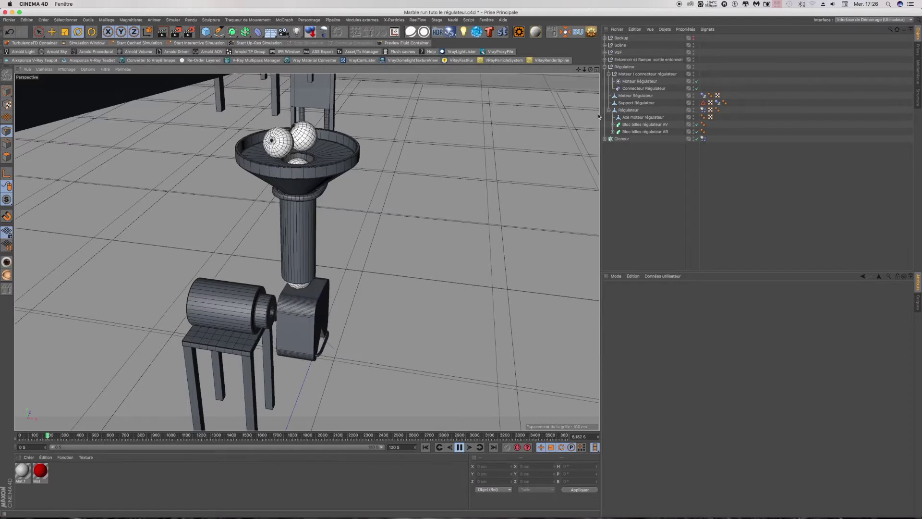
left_click(460, 447)
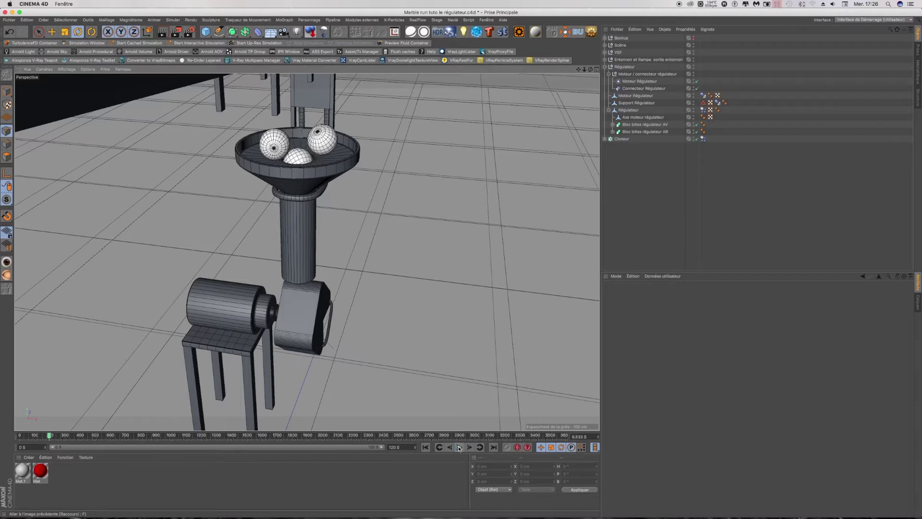
left_click_drag(592, 77, 309, 251, "alt")
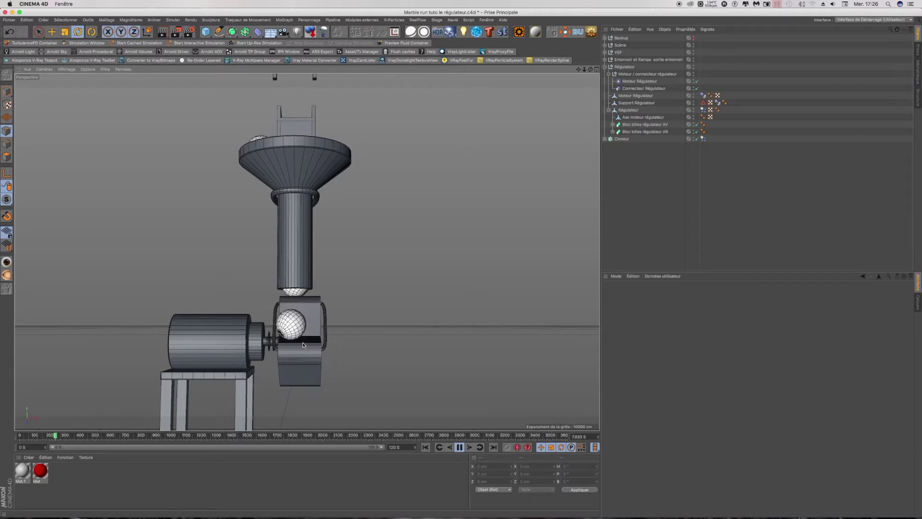
Rewind, nudge the Régulateur group about 0.5 cm along X, and play the simulation.
left_click(460, 448)
left_click(427, 448)
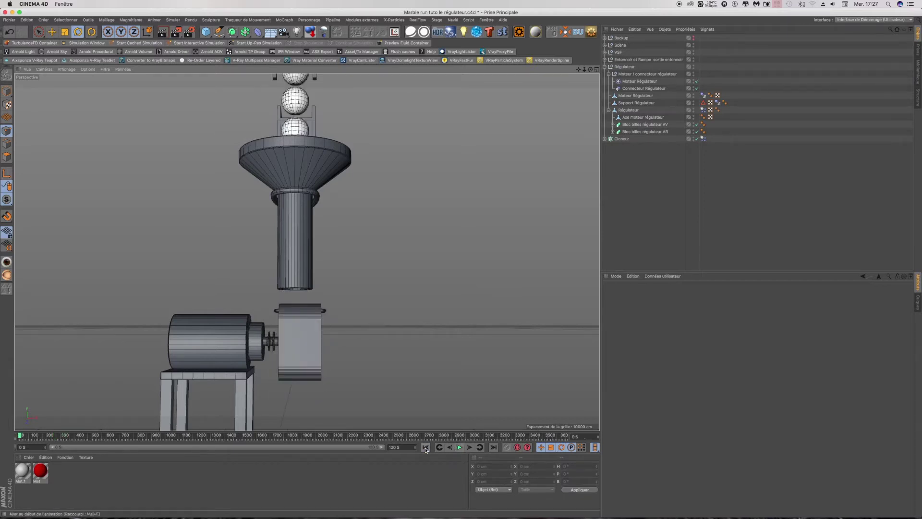
left_click(624, 67)
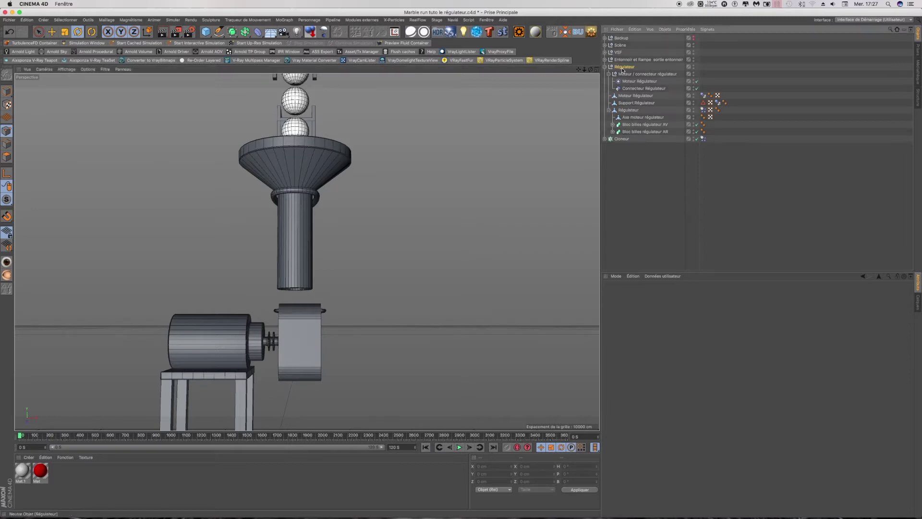
left_click(51, 32)
left_click_drag(328, 349, 325, 349)
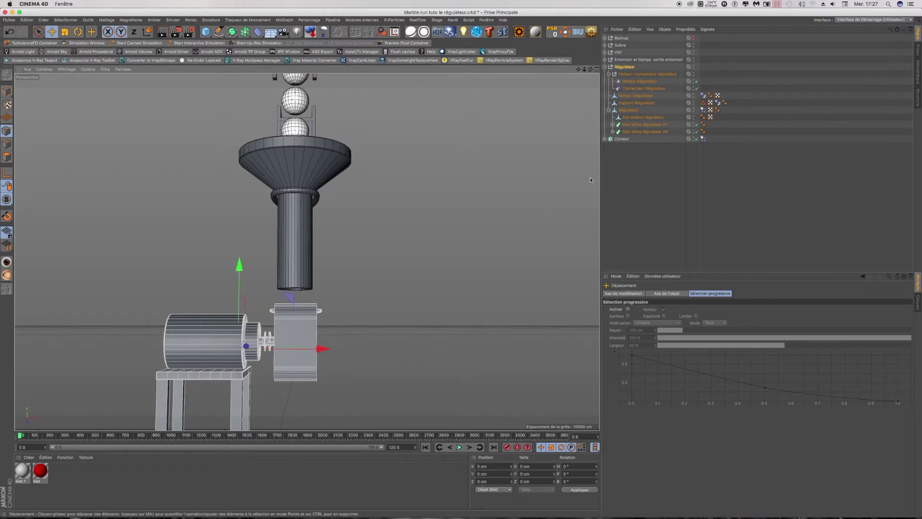
left_click(459, 448)
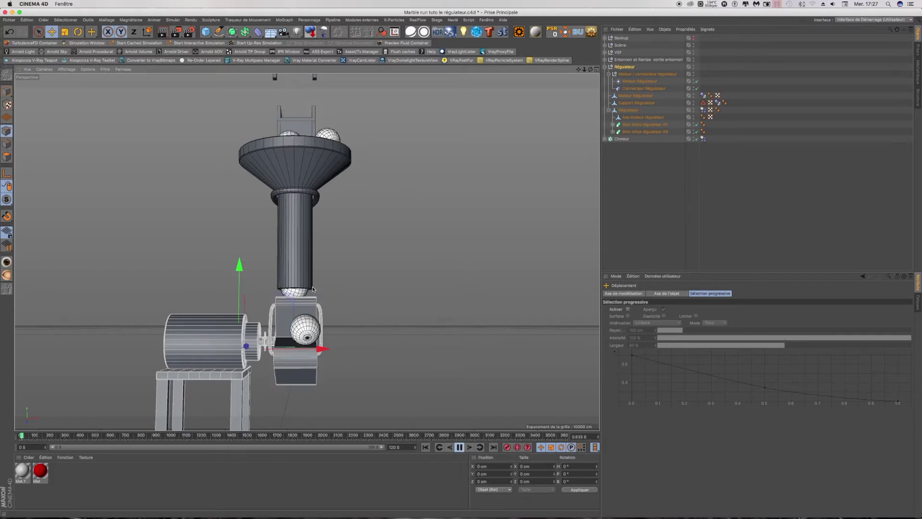
Replay the simulation from the start, then rewind it so marbles sit stacked above.
left_click(460, 447)
left_click(425, 448)
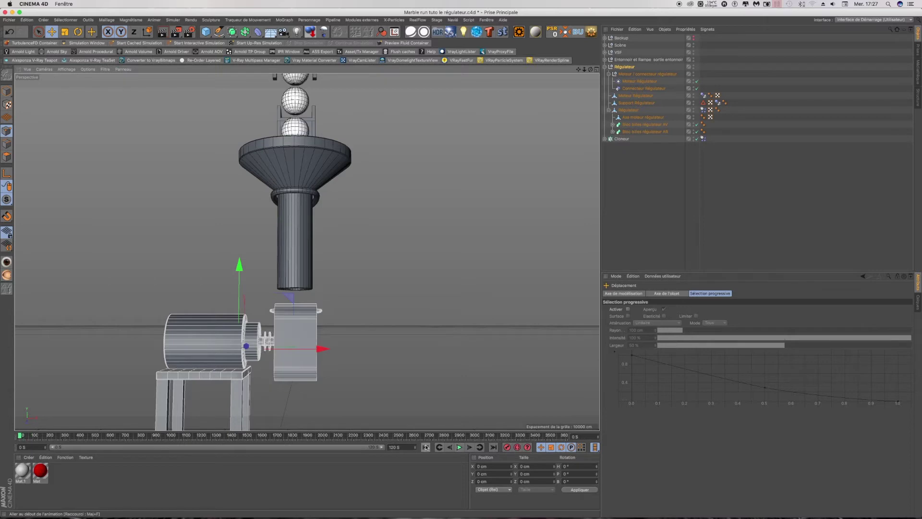
left_click(460, 448)
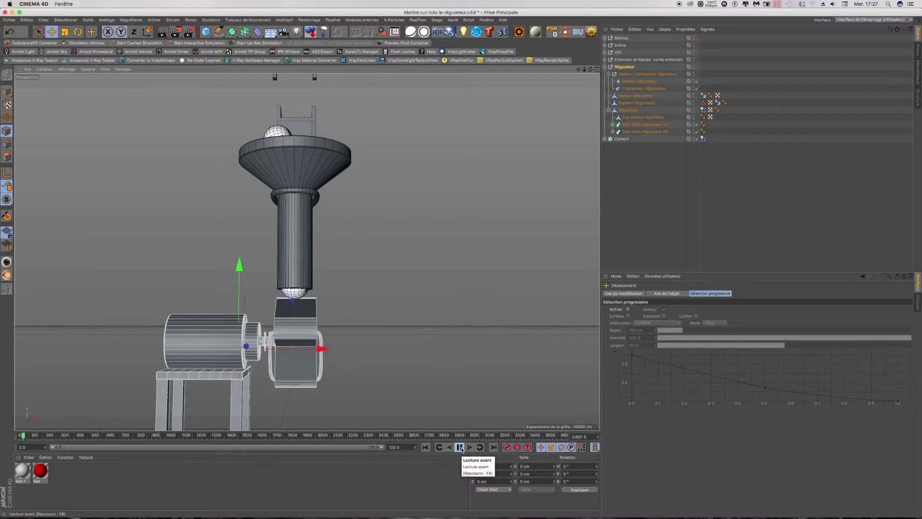
left_click(460, 448)
left_click(426, 447)
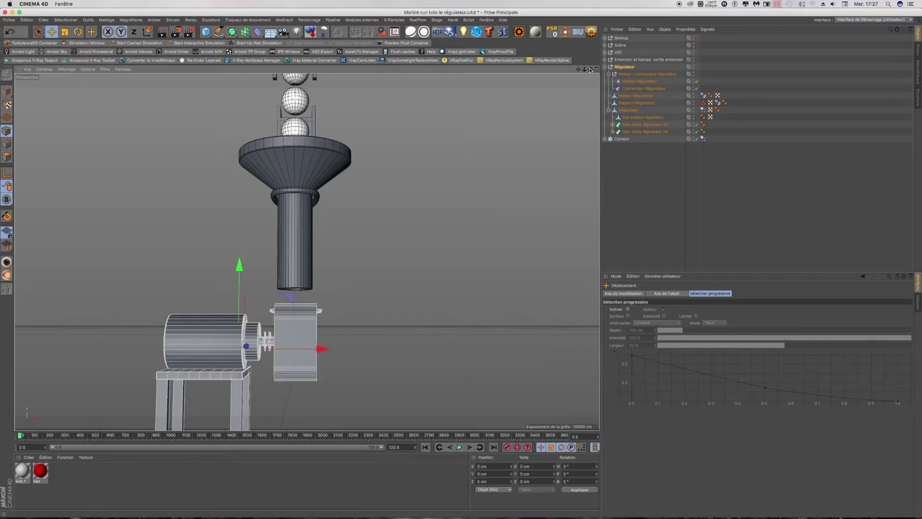
left_click_drag(590, 70, 567, 96)
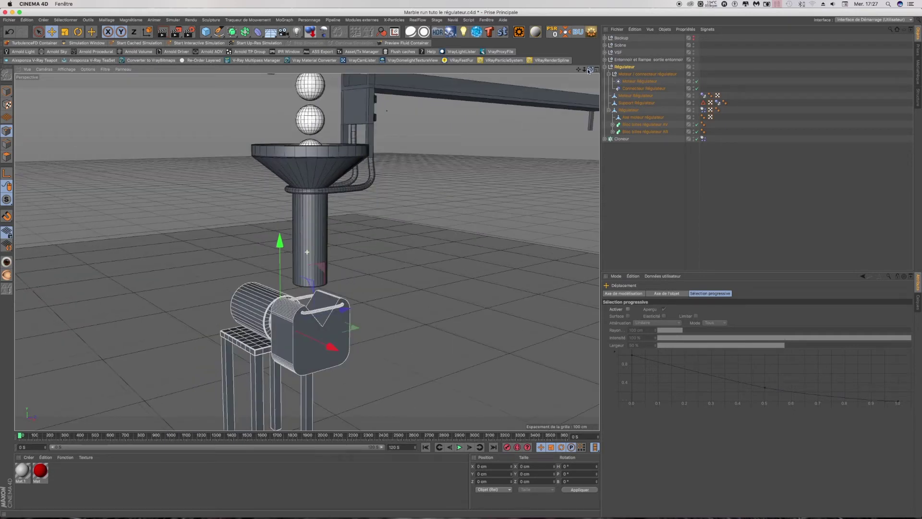
Play the simulation while orbiting around the regulator, then stop it.
left_click_drag(566, 96, 450, 395)
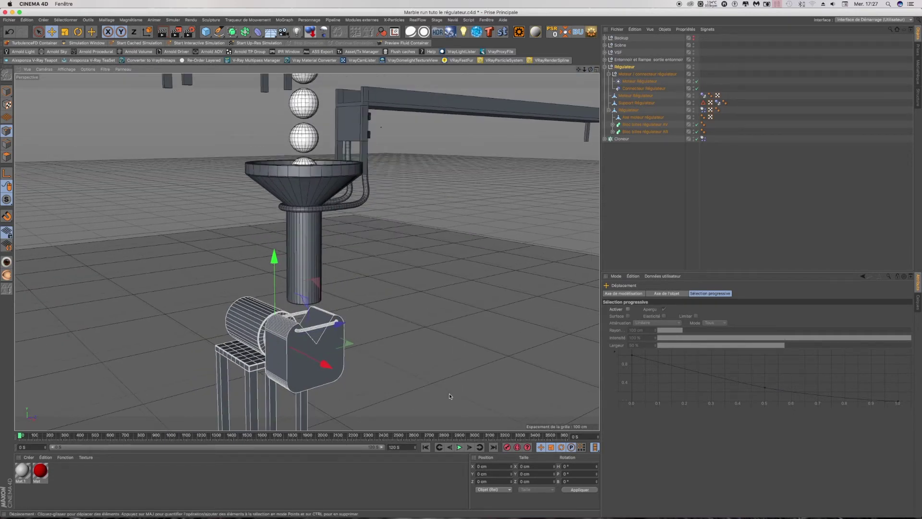
left_click(460, 447)
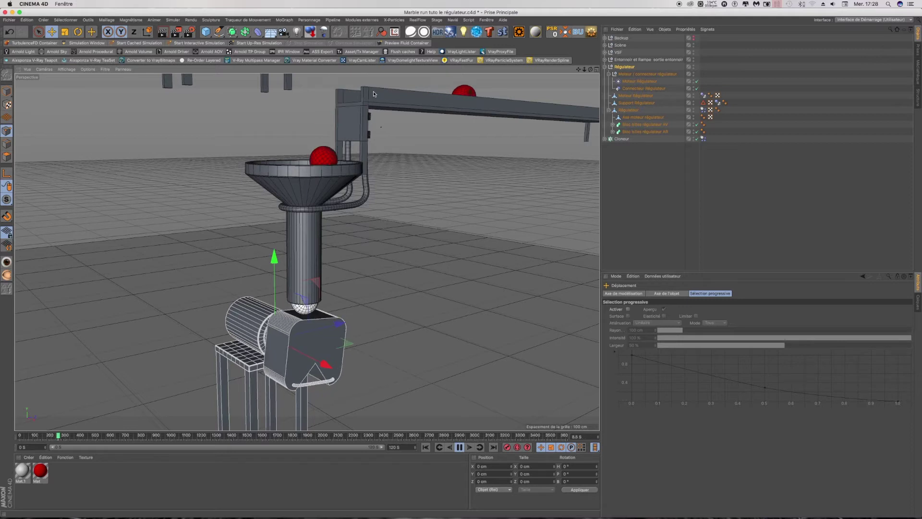
left_click_drag(374, 93, 364, 143, "alt")
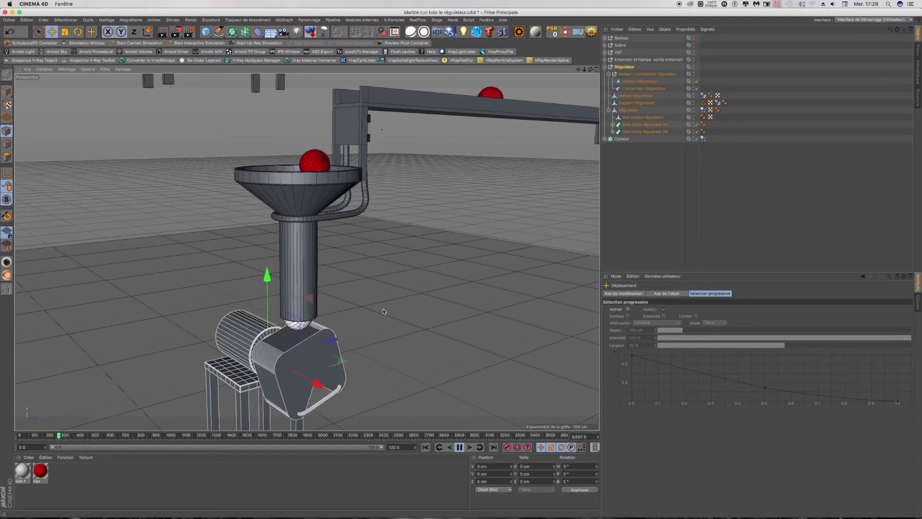
left_click(460, 445)
Zoom onto the funnel rim and toggle playback to watch red balls arrive from the ramp.
scroll(365, 87, "up", 1)
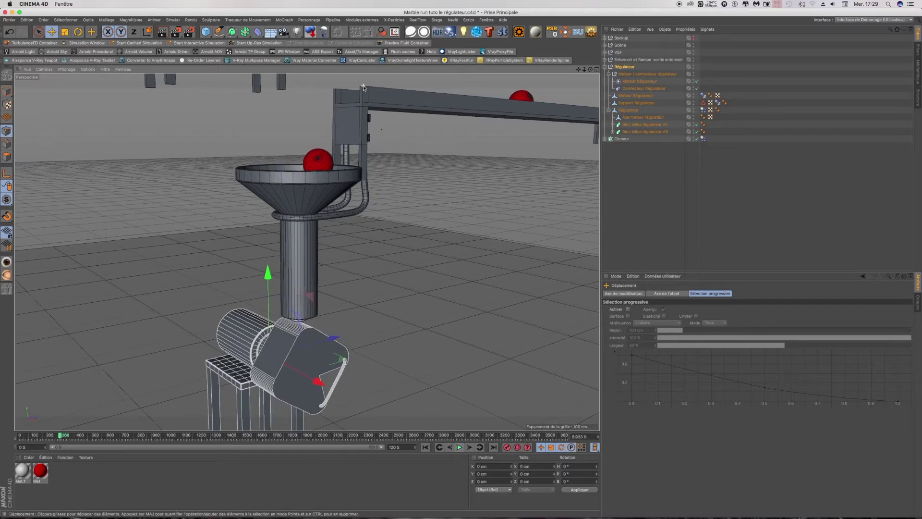
scroll(365, 87, "up", 3)
scroll(366, 88, "up", 3)
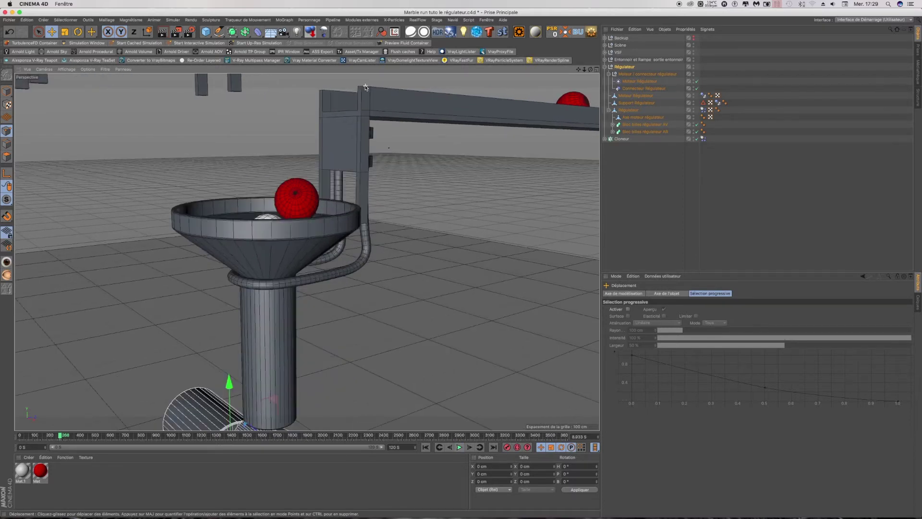
scroll(365, 88, "up", 2)
scroll(365, 88, "up", 2)
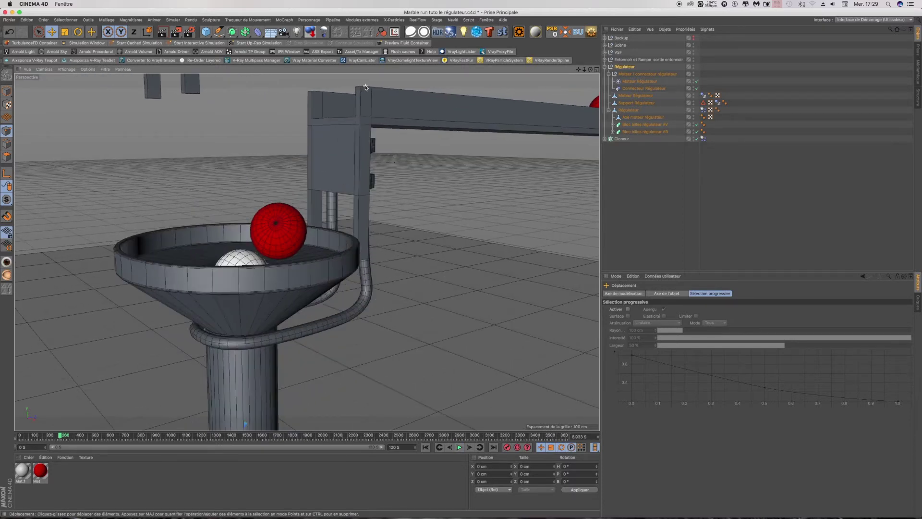
scroll(365, 88, "up", 3)
scroll(365, 87, "up", 2)
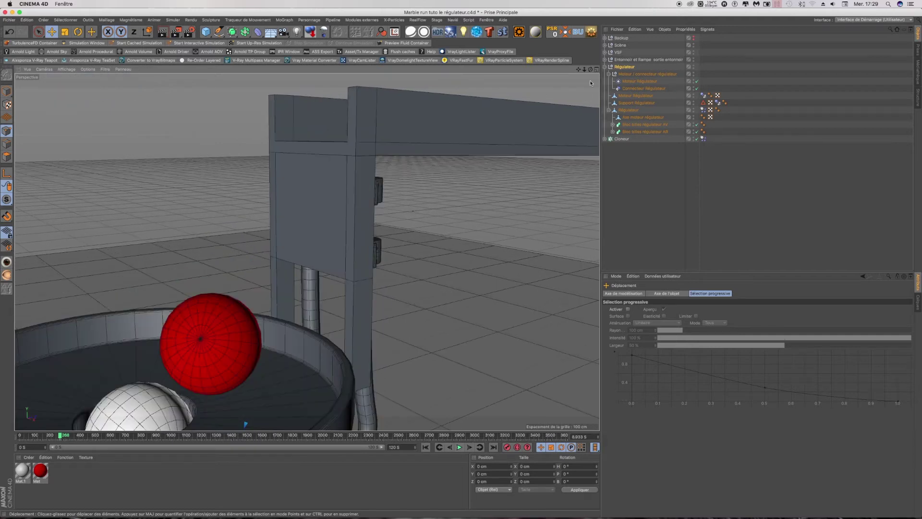
left_click_drag(591, 83, 563, 144, "alt")
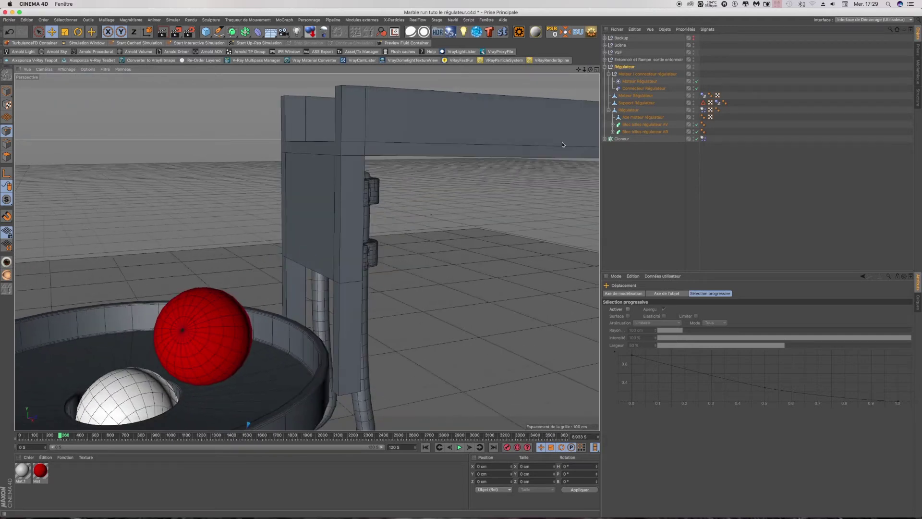
left_click(459, 447)
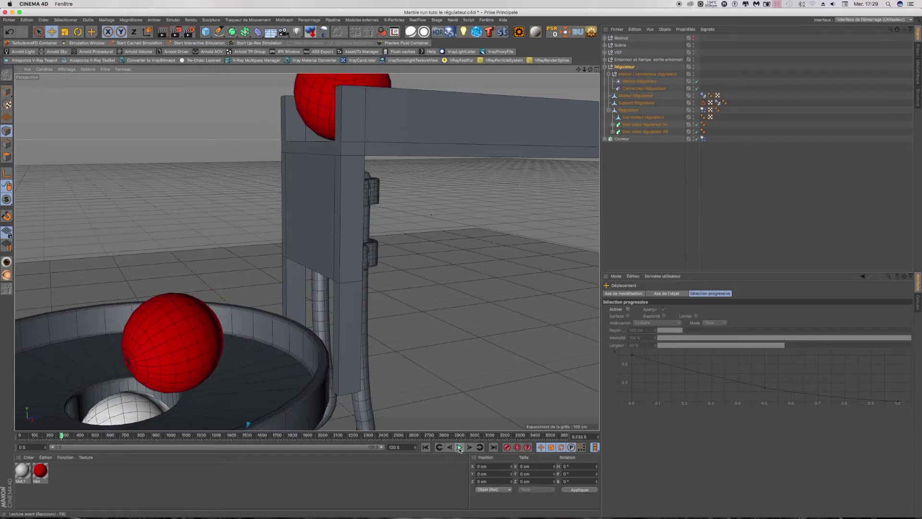
left_click(460, 447)
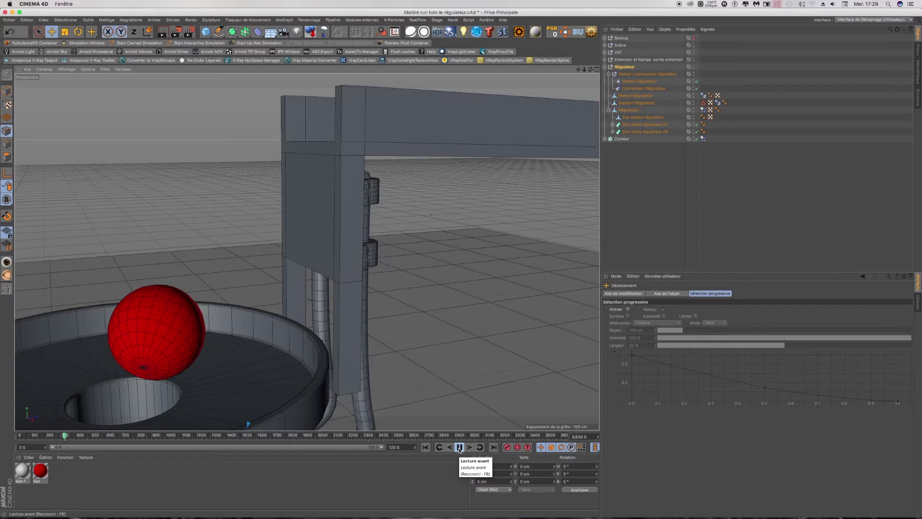
left_click(460, 449)
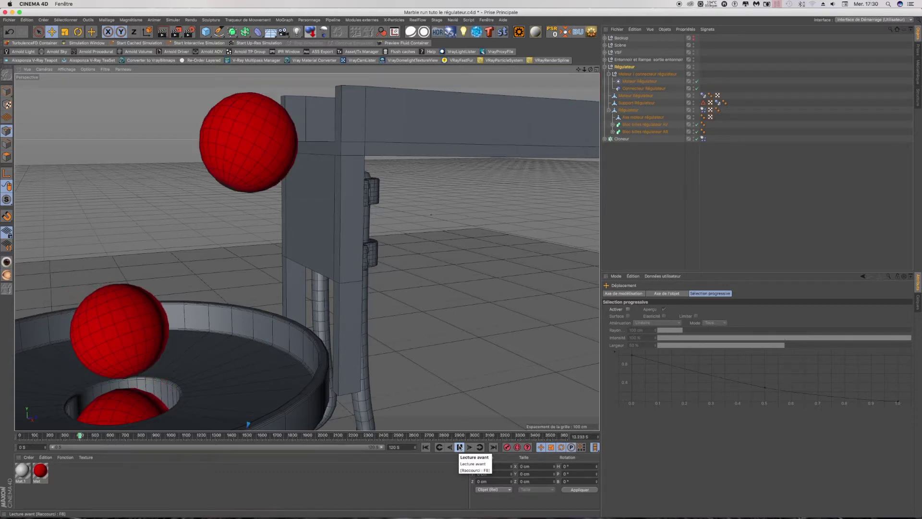
left_click(460, 447)
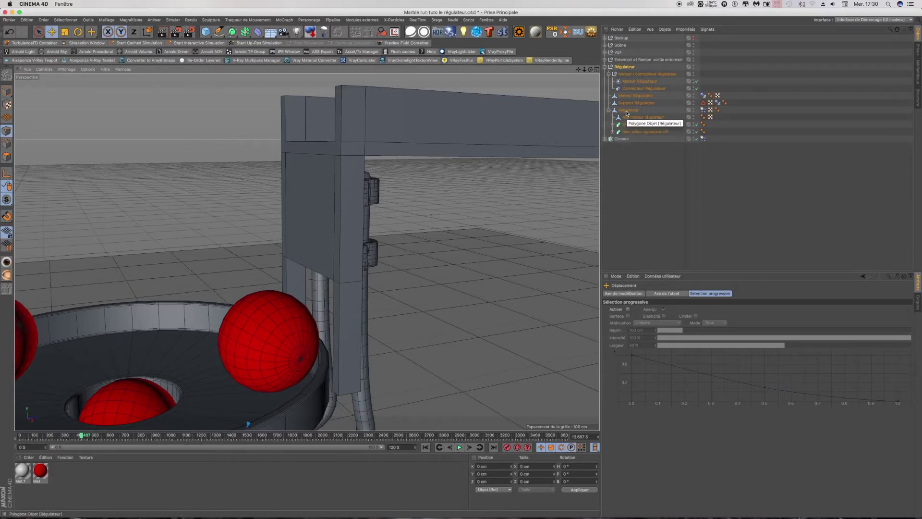
Set Rampe sortie entonnoir's Dynamics Body collision margin to 0.005 cm and rewind the simulation.
left_click(605, 60)
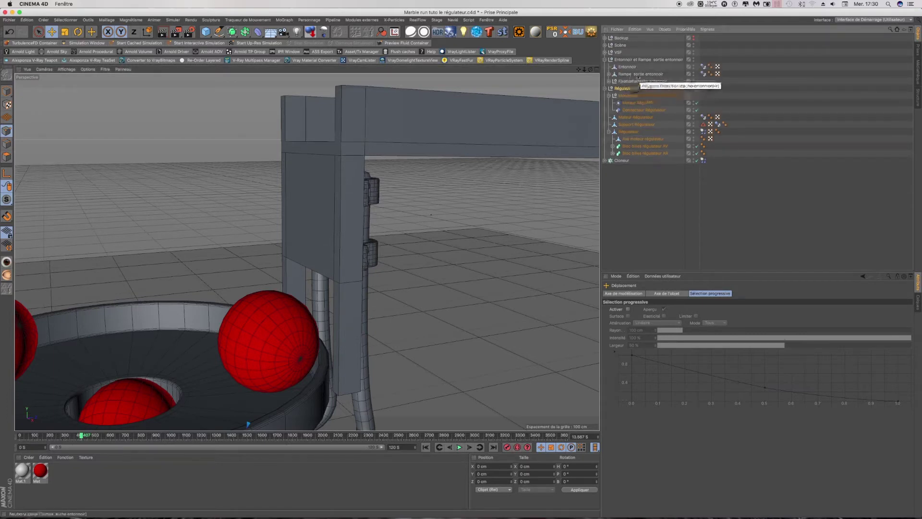
left_click(634, 74)
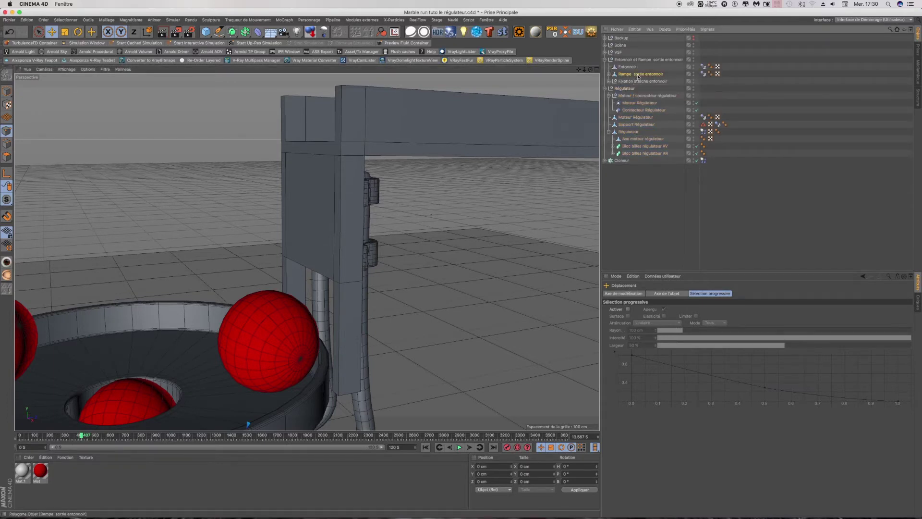
left_click(703, 74)
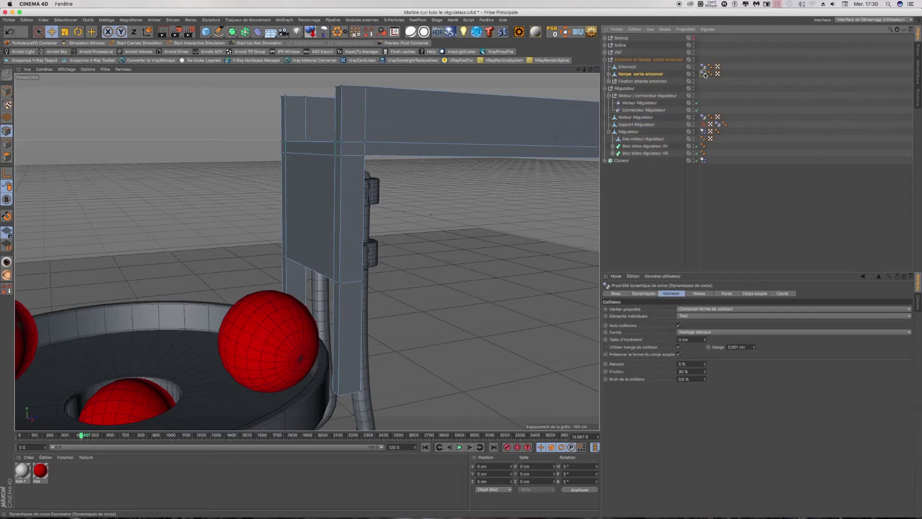
left_click(750, 346)
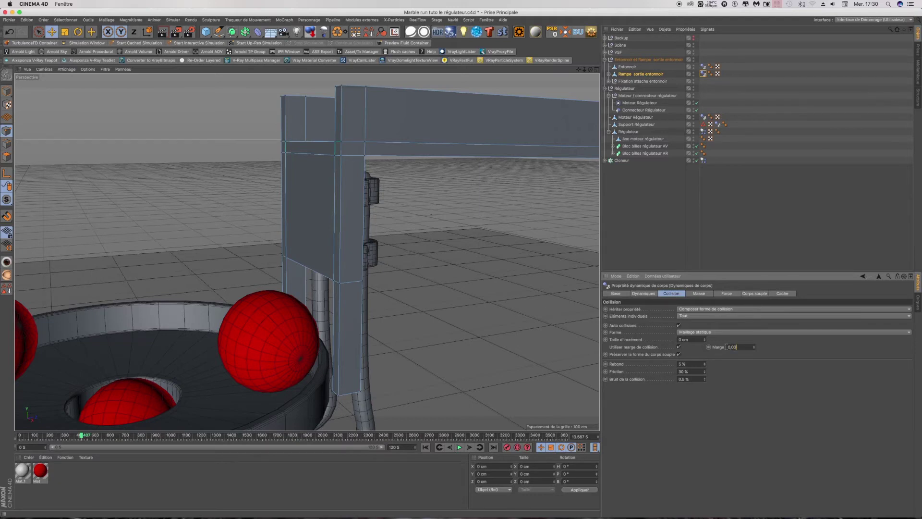
left_click(439, 447)
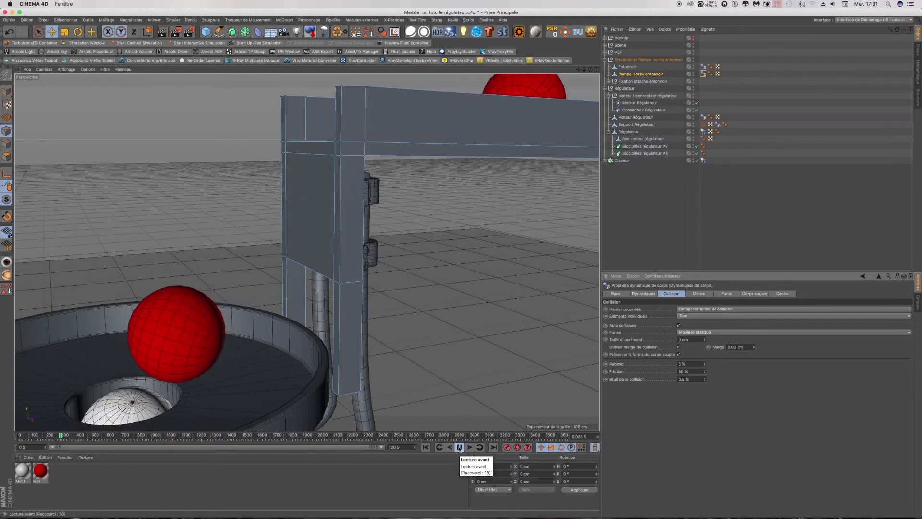
Stop and replay the simulation to test the ramp's larger collision margin.
left_click(459, 447)
type("0.09")
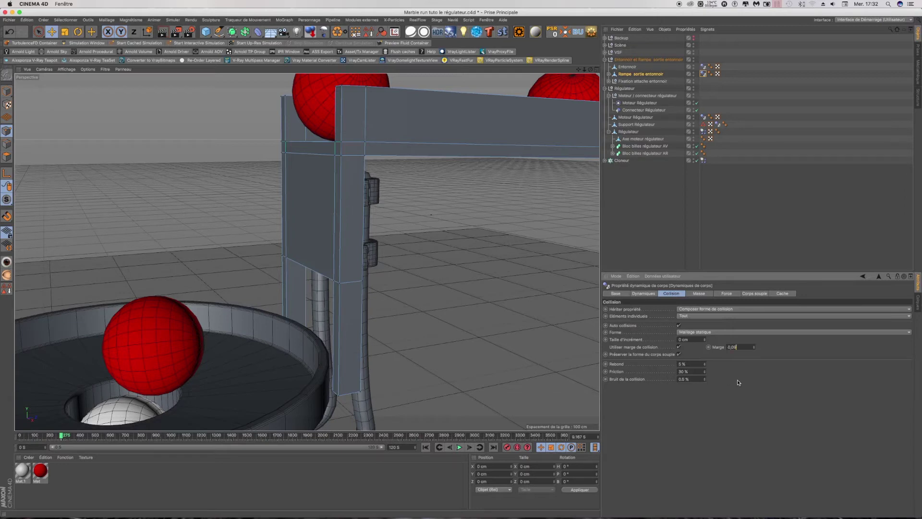
left_click(460, 448)
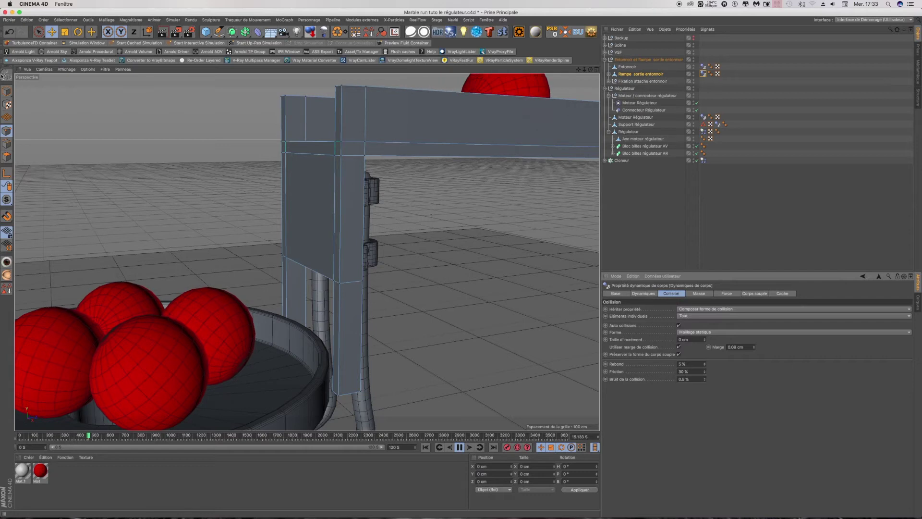
Save the project, collapse the Entonnoir et Rampe sortie entonnoir group, and pause playback.
left_click(9, 20)
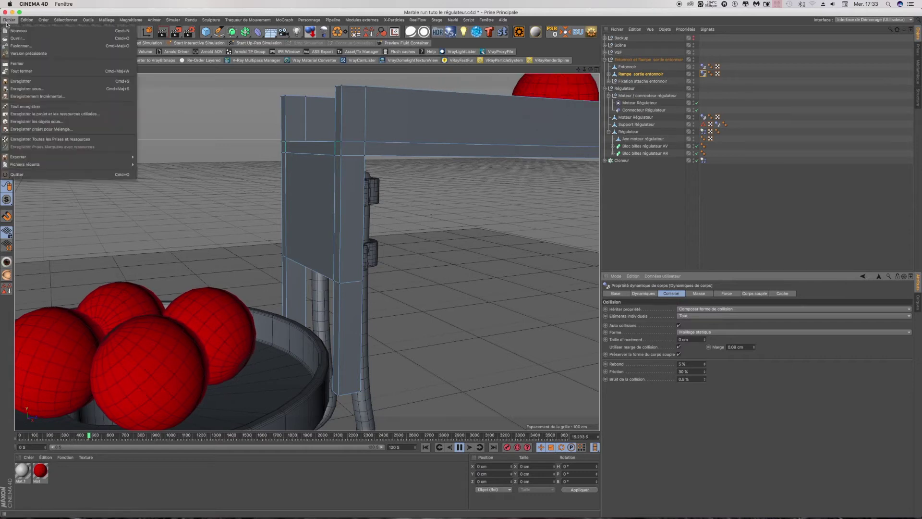
left_click(18, 82)
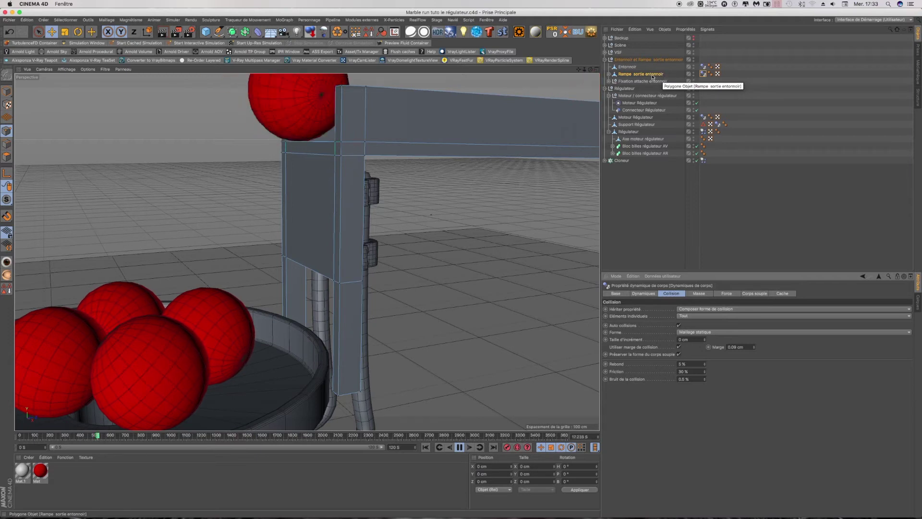
left_click(605, 60)
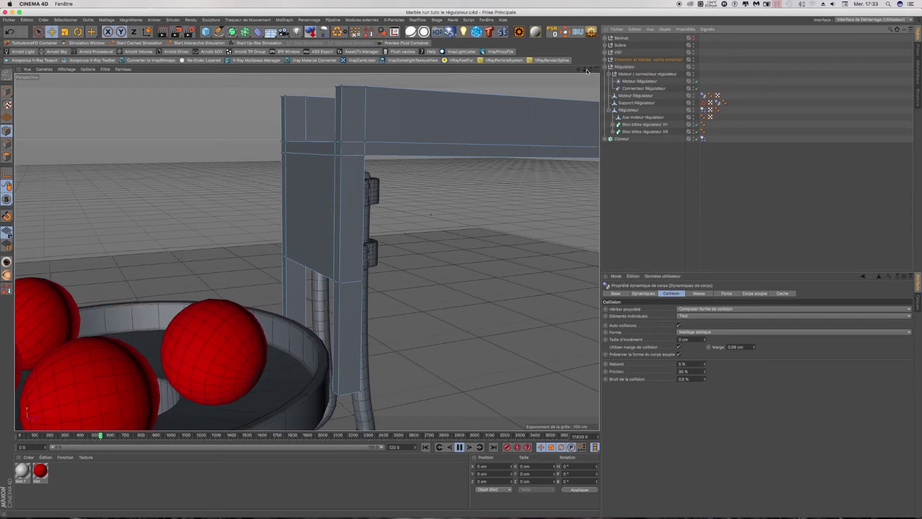
left_click(459, 447)
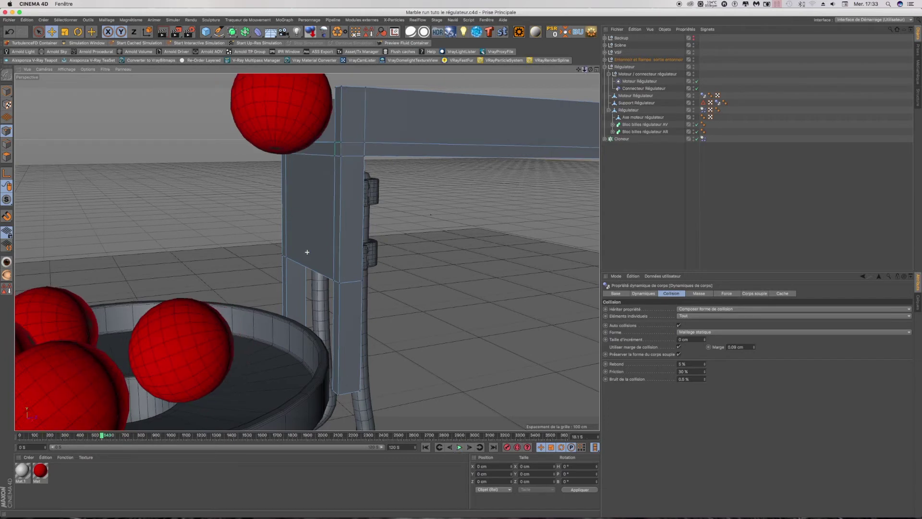
Zoom out, resume playback, and show Moteur Régulateur's settings (target speed 150, torque 900).
scroll(307, 253, "down", 5)
scroll(307, 252, "down", 3)
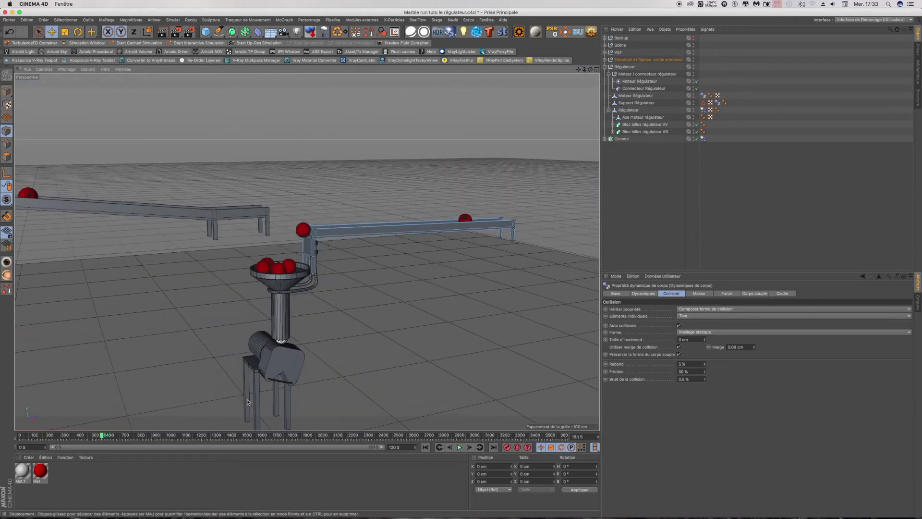
scroll(287, 364, "up", 1)
scroll(287, 363, "up", 2)
scroll(286, 363, "up", 1)
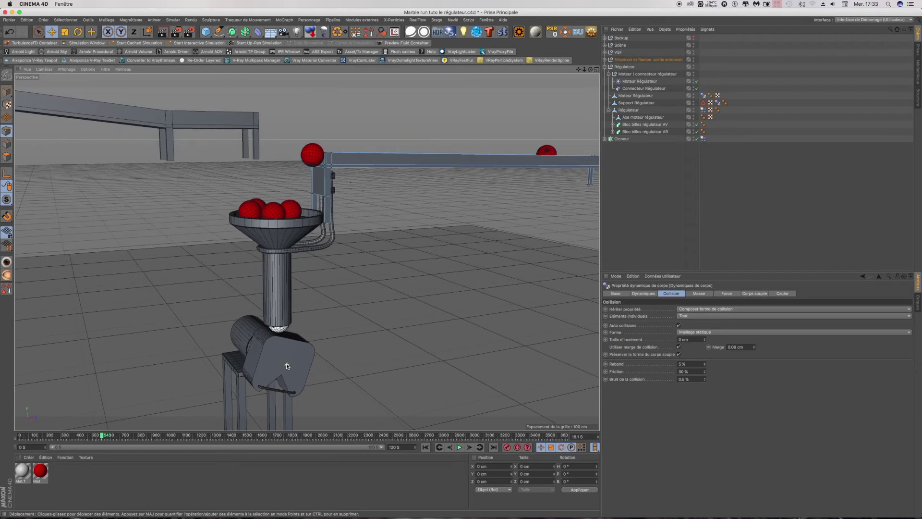
left_click(459, 447)
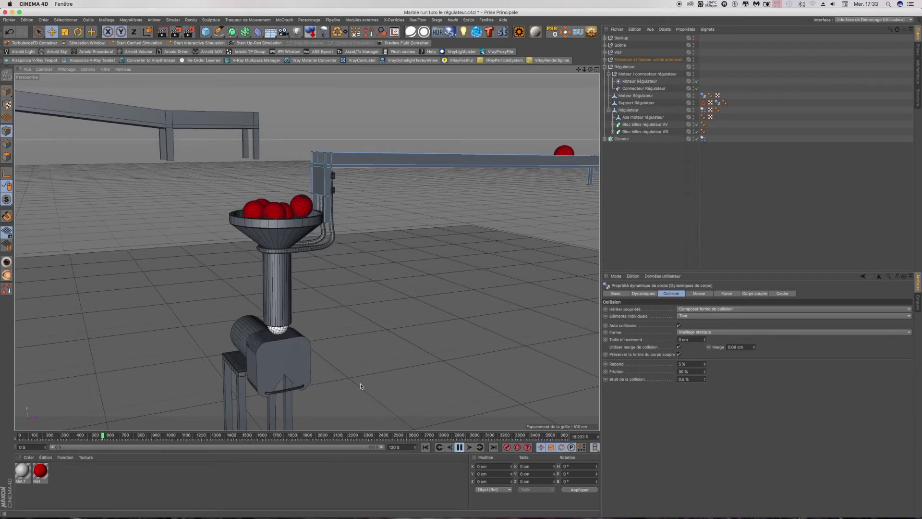
left_click(556, 230)
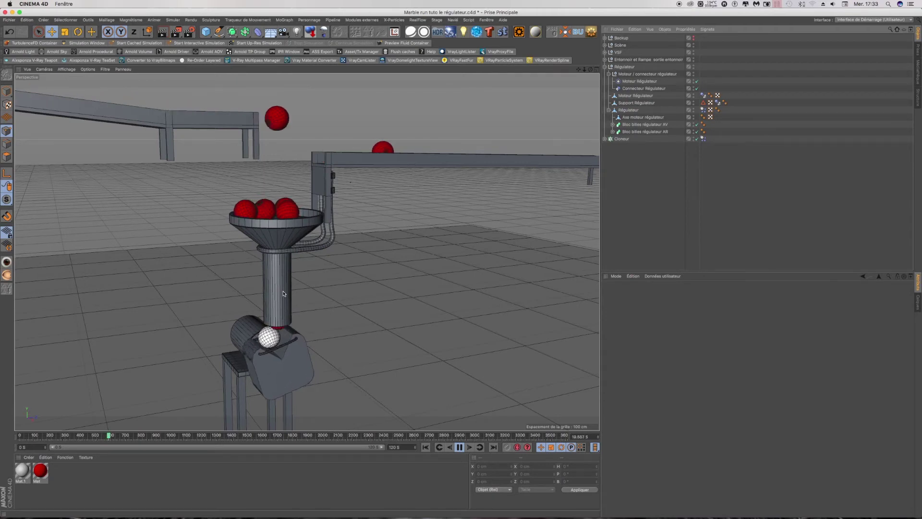
left_click(639, 82)
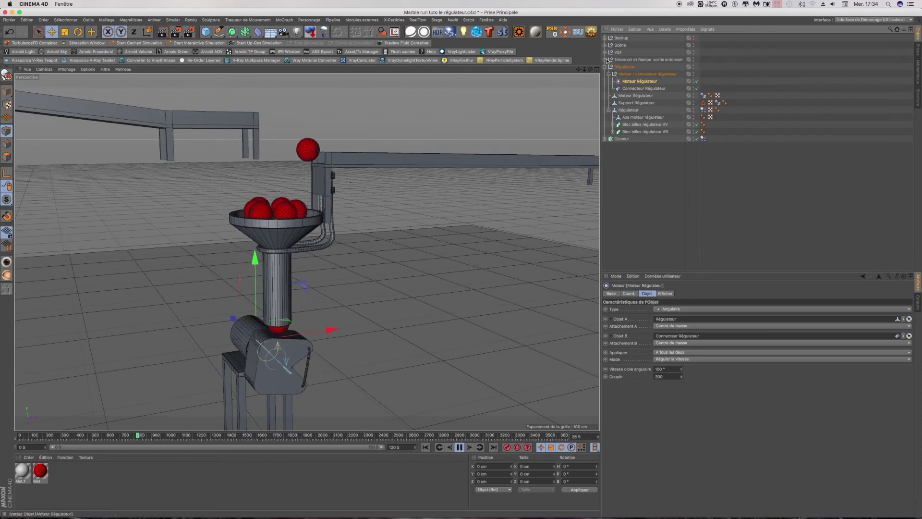
Show Entonnoir's collision: Inherit None, Individual Elements Off, static mesh, 0.001 cm margin.
left_click(606, 59)
left_click(703, 66)
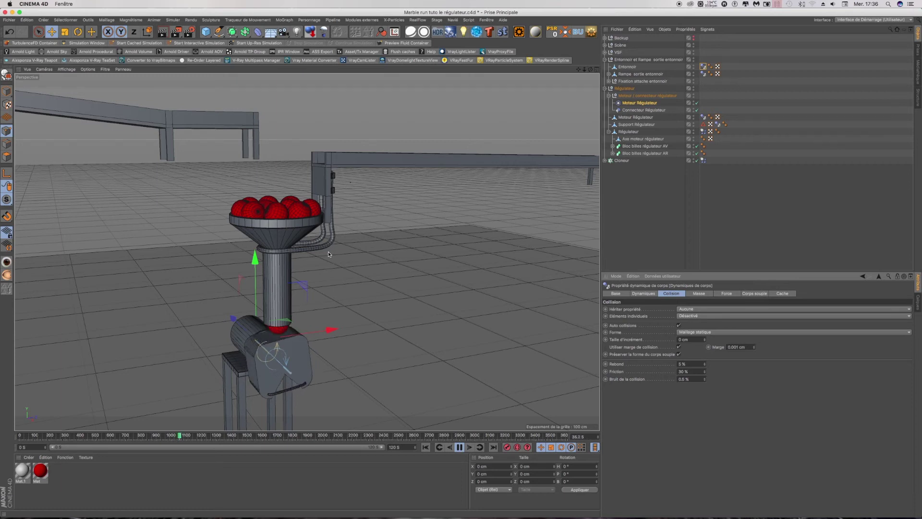
left_click_drag(222, 232, 222, 235, "alt")
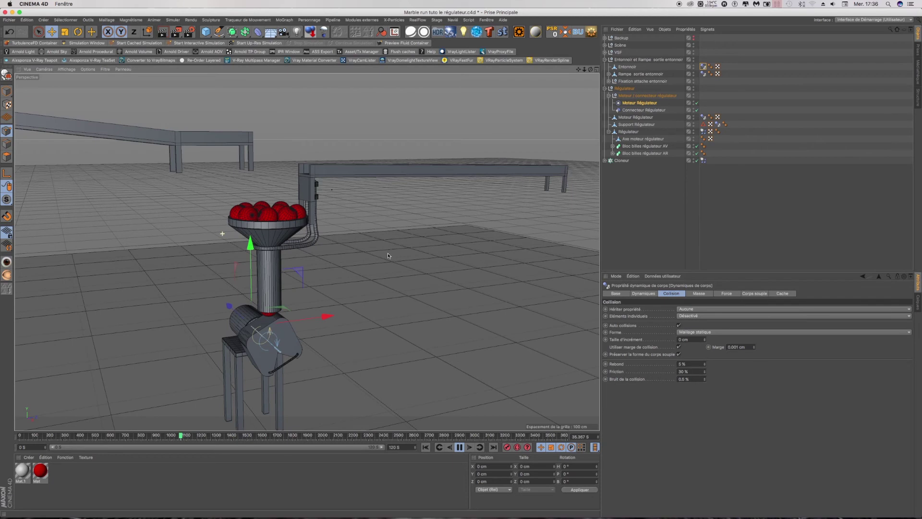
mouse_move(397, 253)
left_mouse_down("alt")
mouse_move(336, 250)
mouse_move(360, 294)
left_mouse_up("alt")
scroll(358, 295, "up", 5)
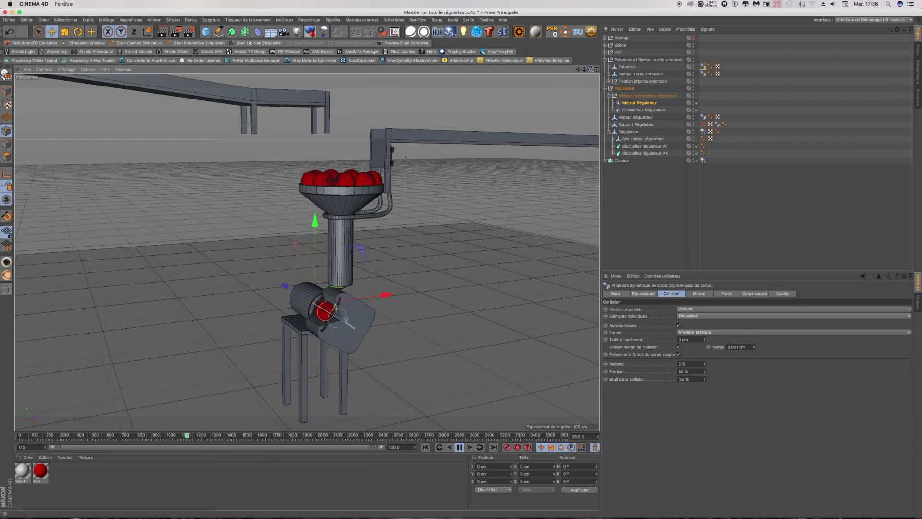
left_click_drag(590, 71, 589, 71)
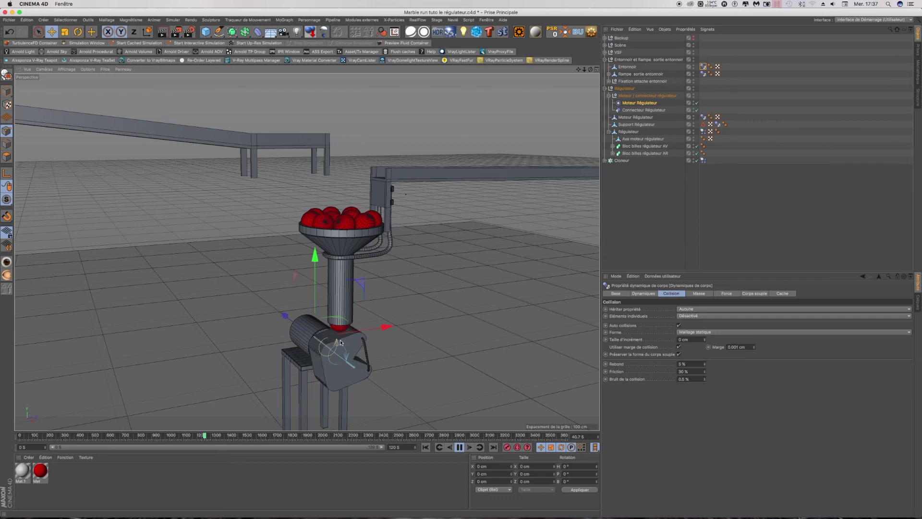
Raise the Moteur Régulateur target angular speed from 150 to 200 and stop playback.
left_click(640, 103)
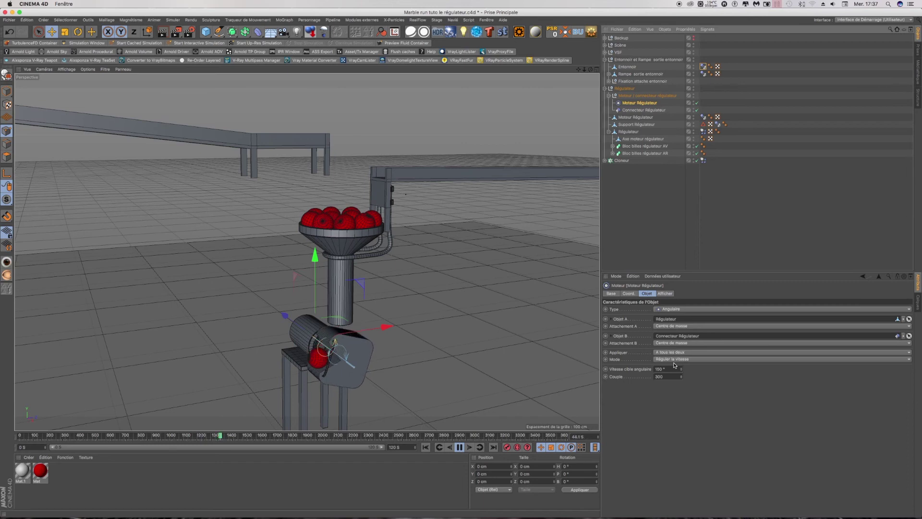
left_click(672, 368)
type("200")
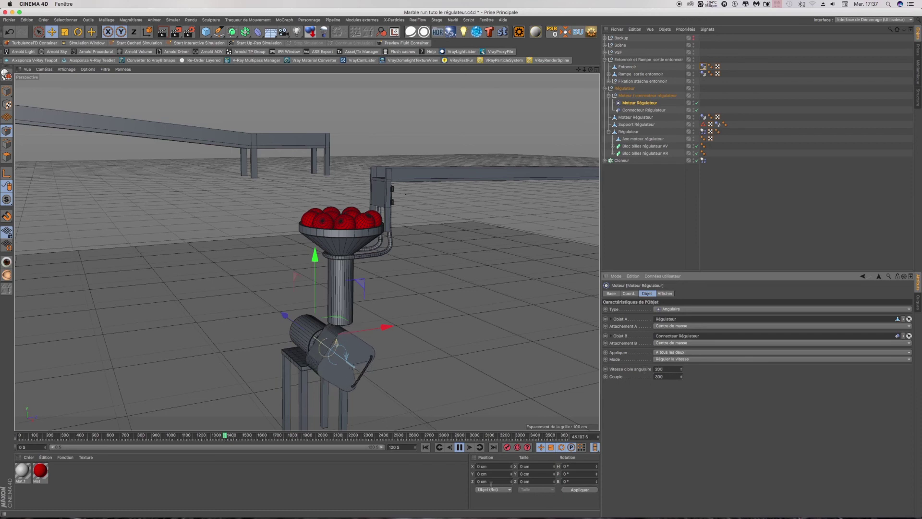
left_click(459, 447)
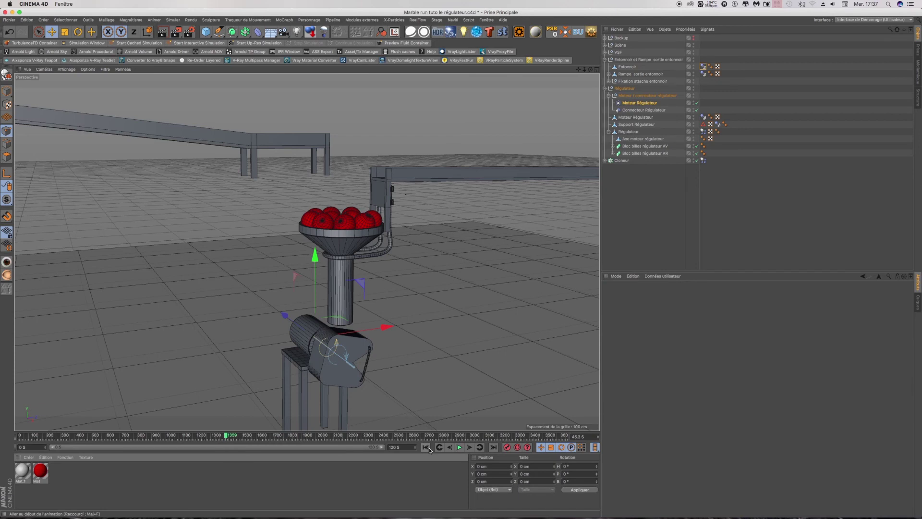
Rewind the simulation to the start to rerun it with the faster motor.
left_click(449, 448)
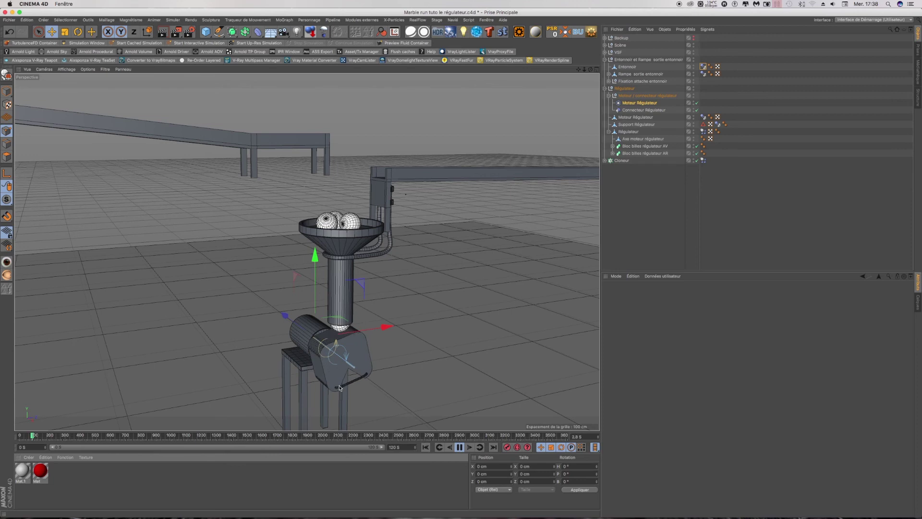
left_click_drag(335, 377, 333, 384, "alt")
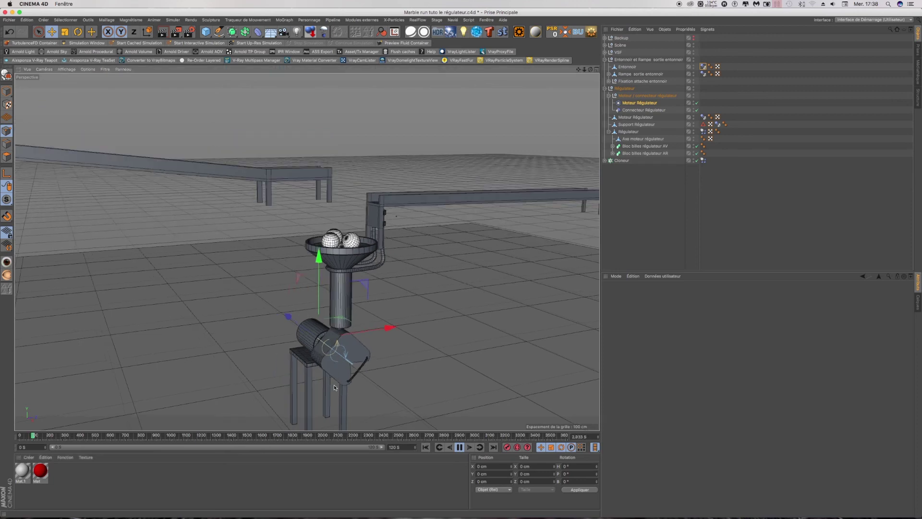
scroll(337, 400, "up", 5)
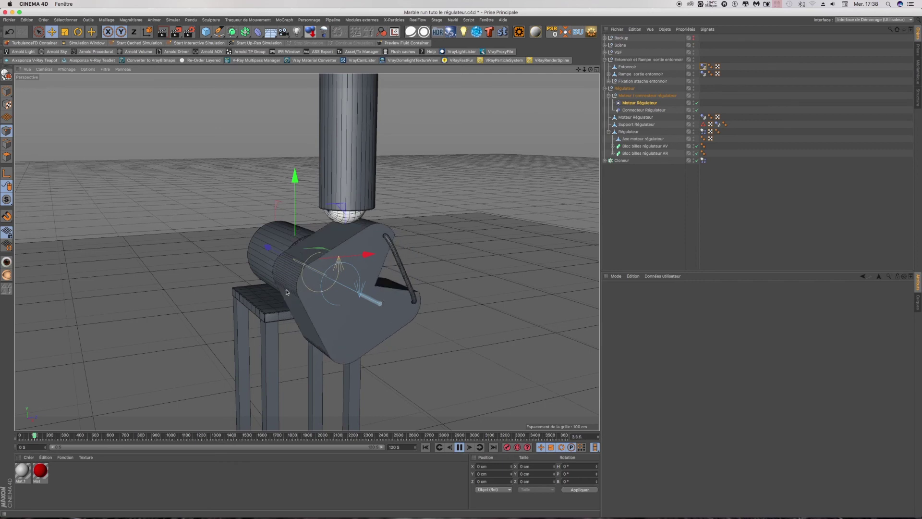
scroll(286, 292, "down", 2)
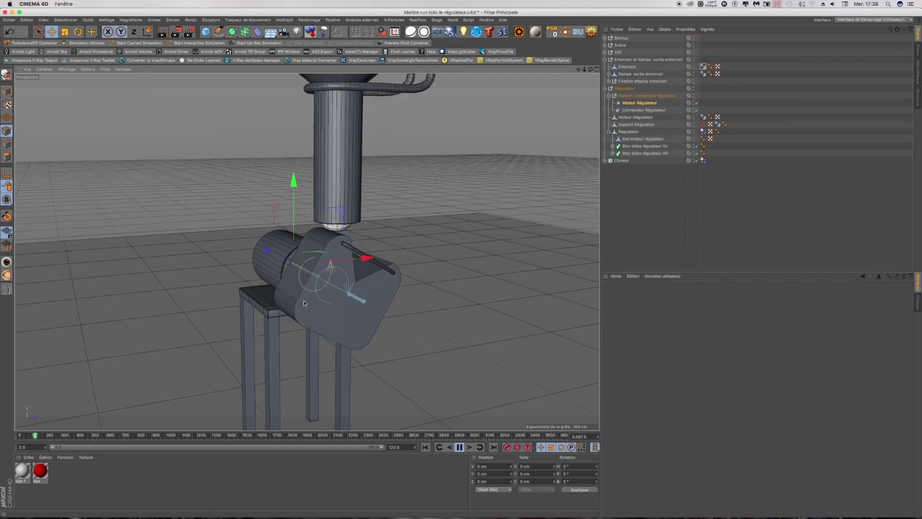
scroll(280, 276, "down", 3)
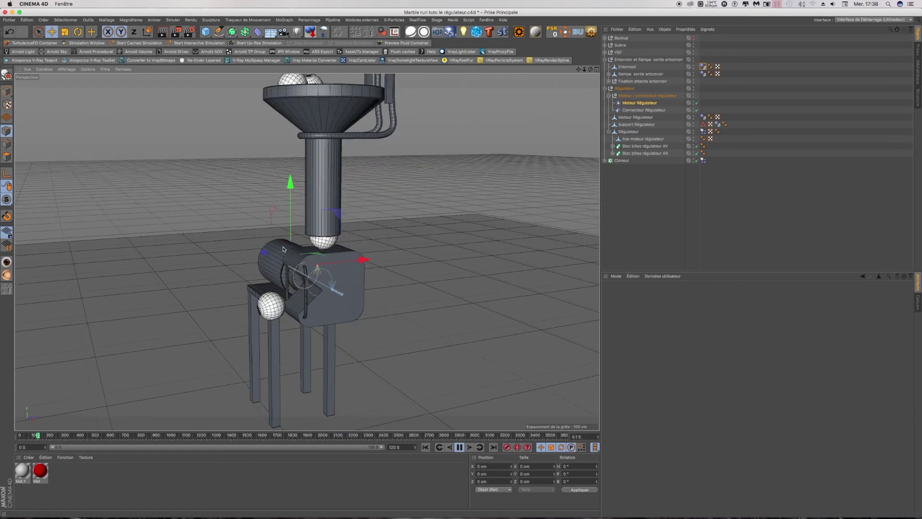
scroll(284, 249, "down", 2)
scroll(283, 248, "down", 2)
scroll(282, 248, "down", 2)
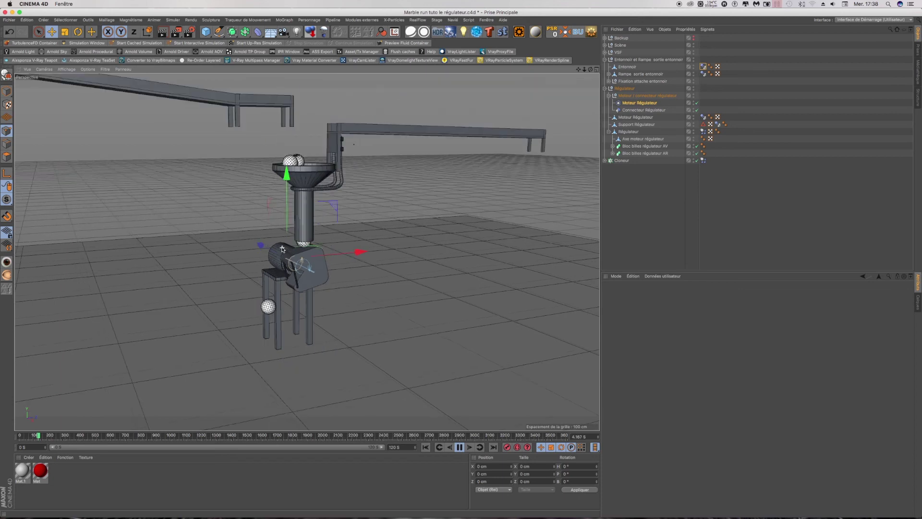
scroll(283, 248, "down", 2)
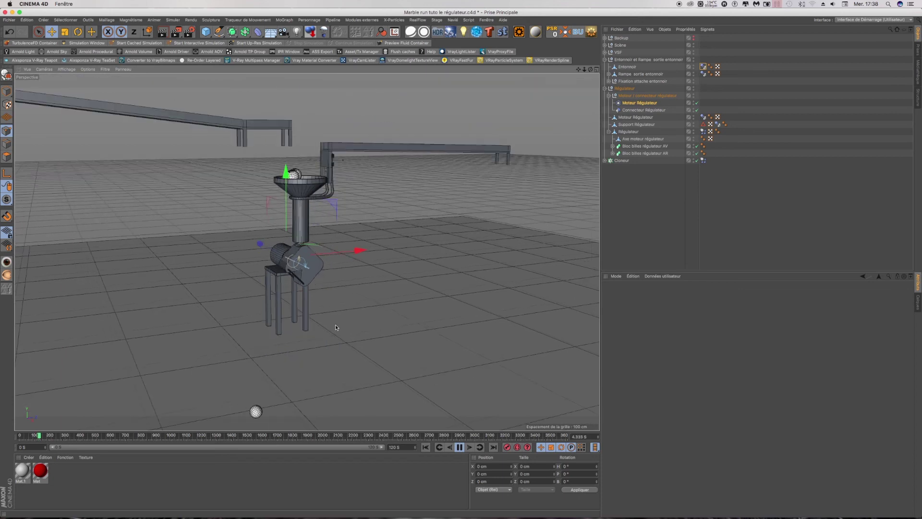